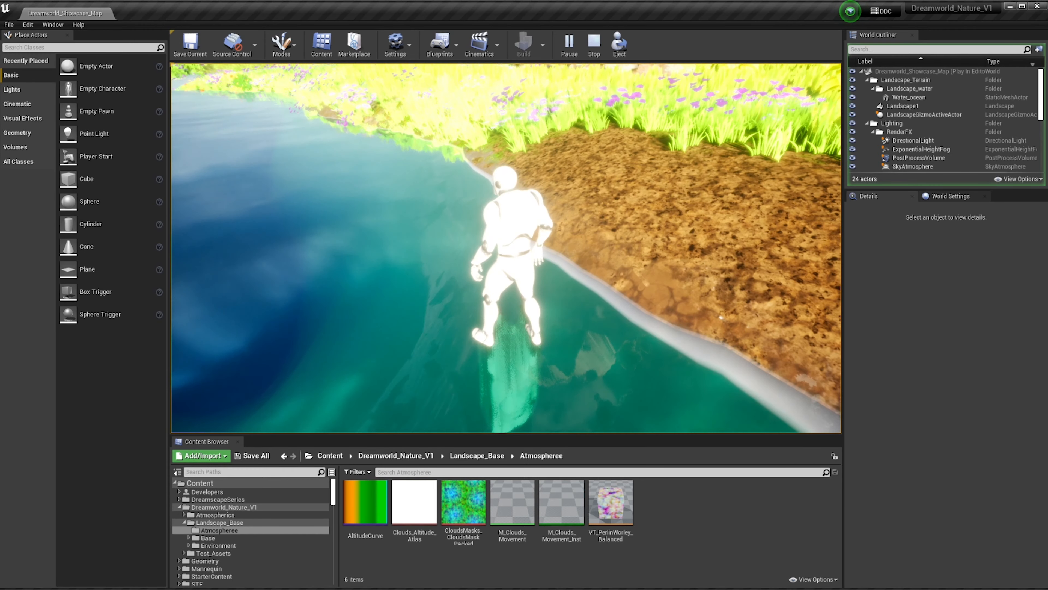
Walk the character from the lake through the flower meadow, and end the play session with nothing selected in the level
{"action": "key", "text": "w"}
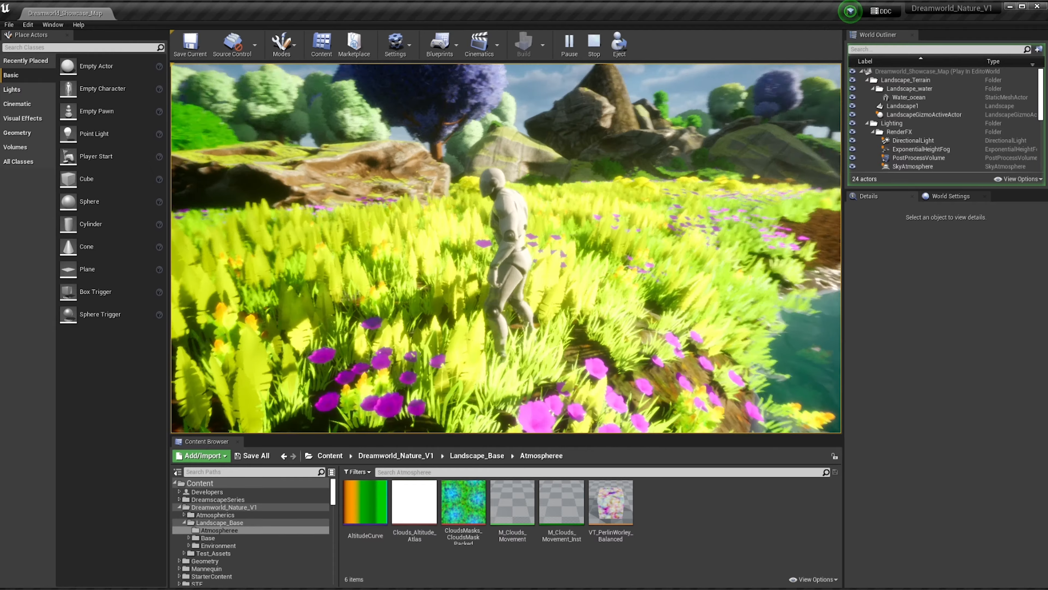
{"action": "key", "text": "w"}
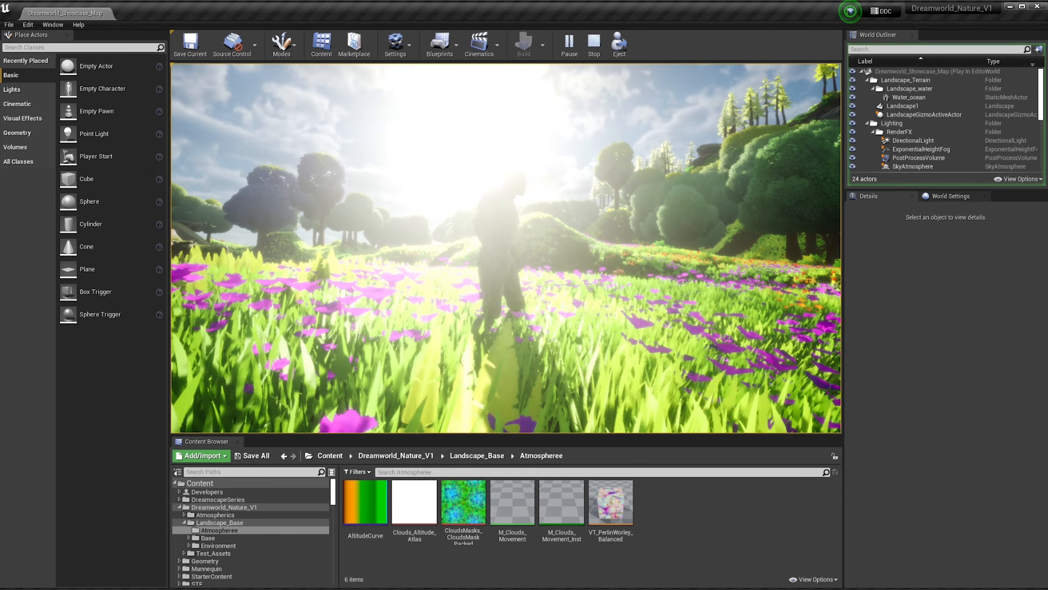
{"action": "key", "text": "w"}
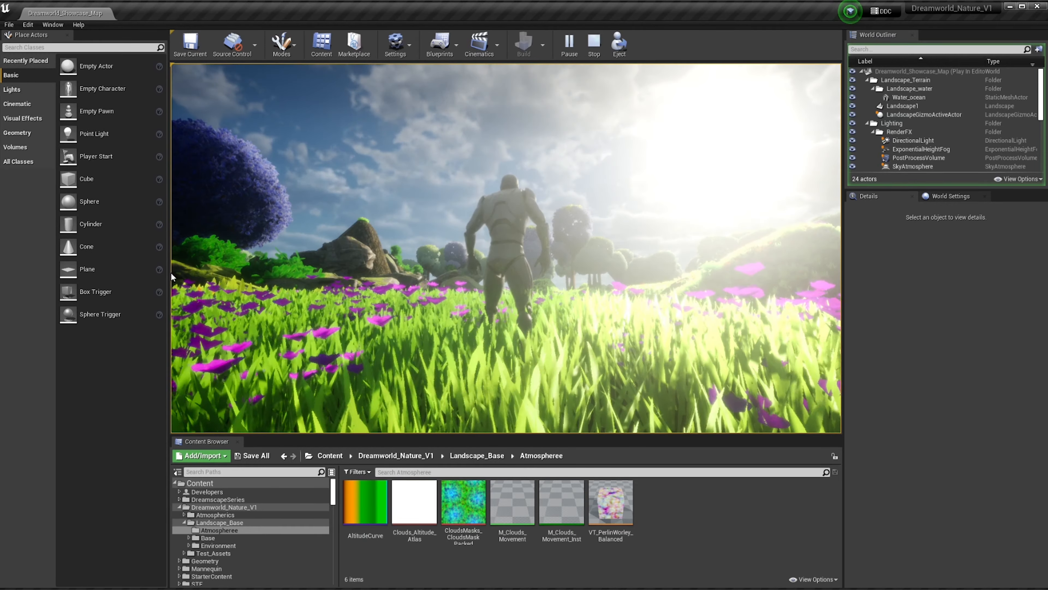
{"action": "key", "text": "Escape"}
{"action": "key", "text": "w"}
{"action": "right_click_drag", "start_coordinate": [525, 220], "coordinate": [557, 211]}
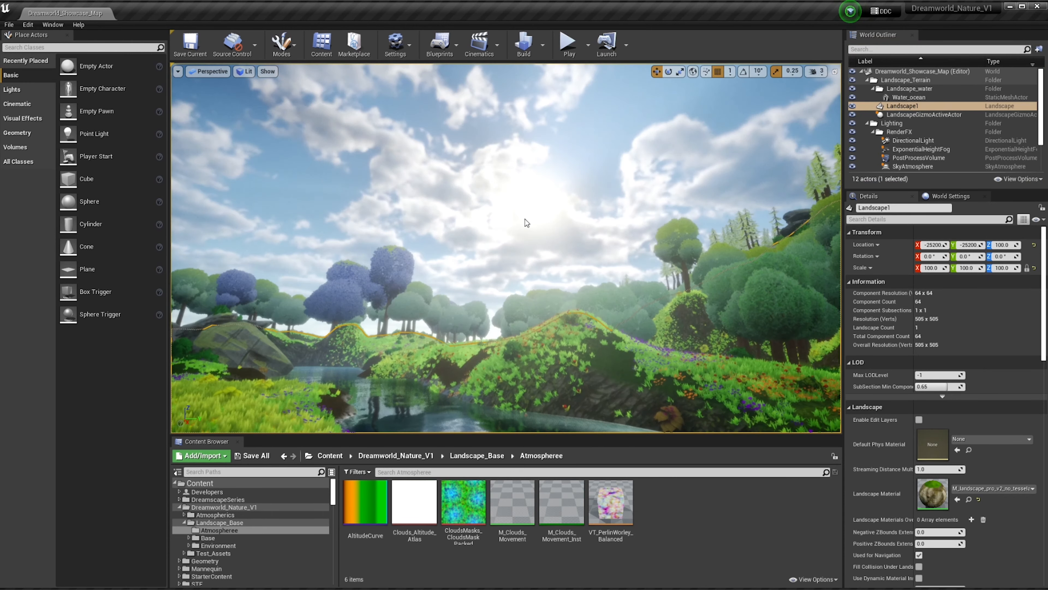
{"action": "key", "text": "Escape"}
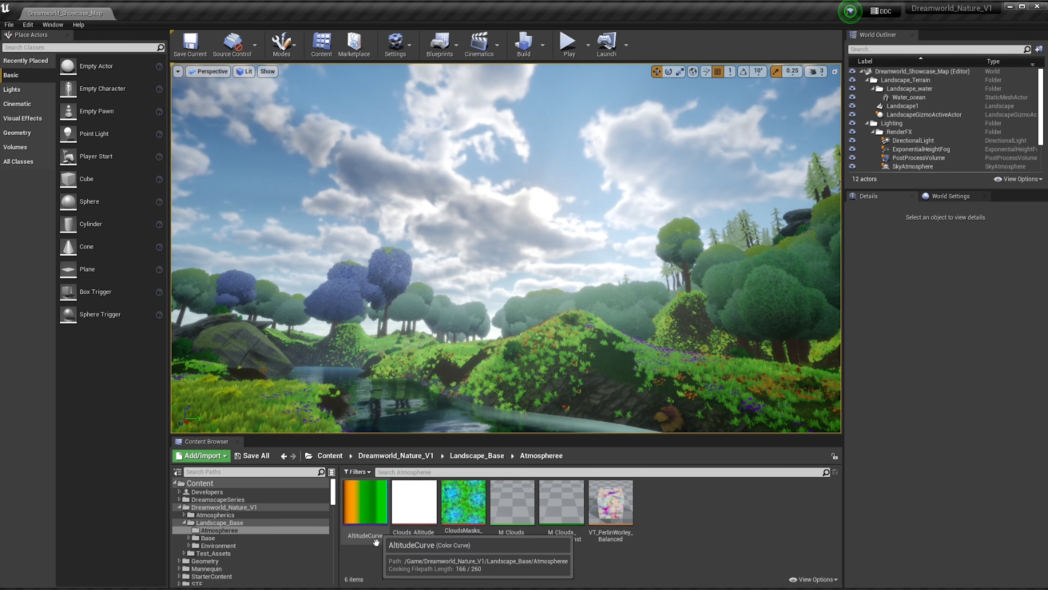
Examine the AltitudeCurve color curve and the Clouds_Altitude_Atlas curve atlas in the Atmospheree folder
{"action": "left_click", "coordinate": [416, 526]}
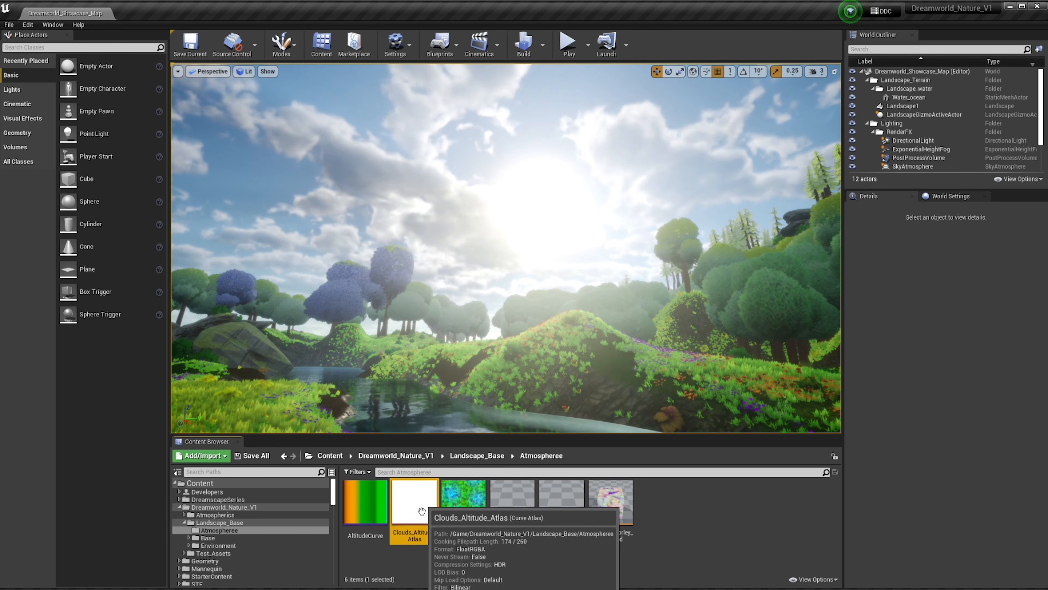
{"action": "left_click", "coordinate": [359, 493]}
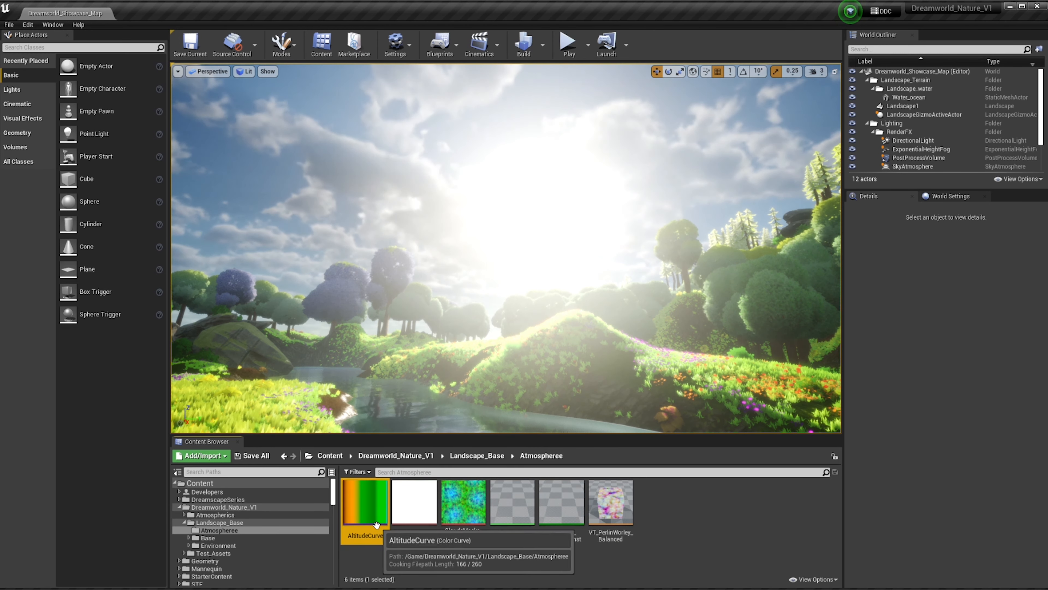
{"action": "left_click", "coordinate": [415, 531]}
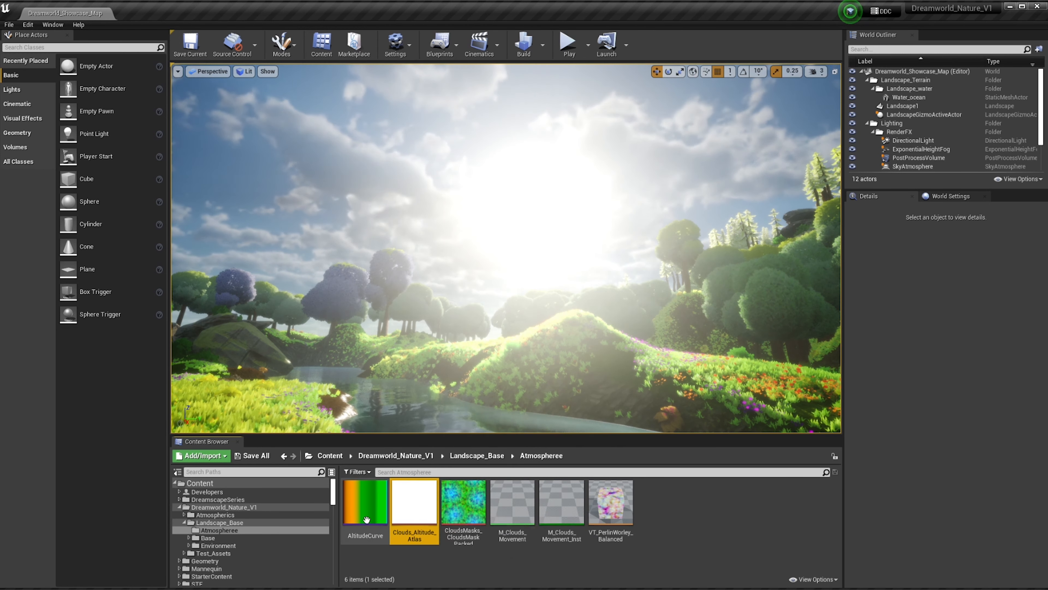
{"action": "left_click", "coordinate": [373, 498]}
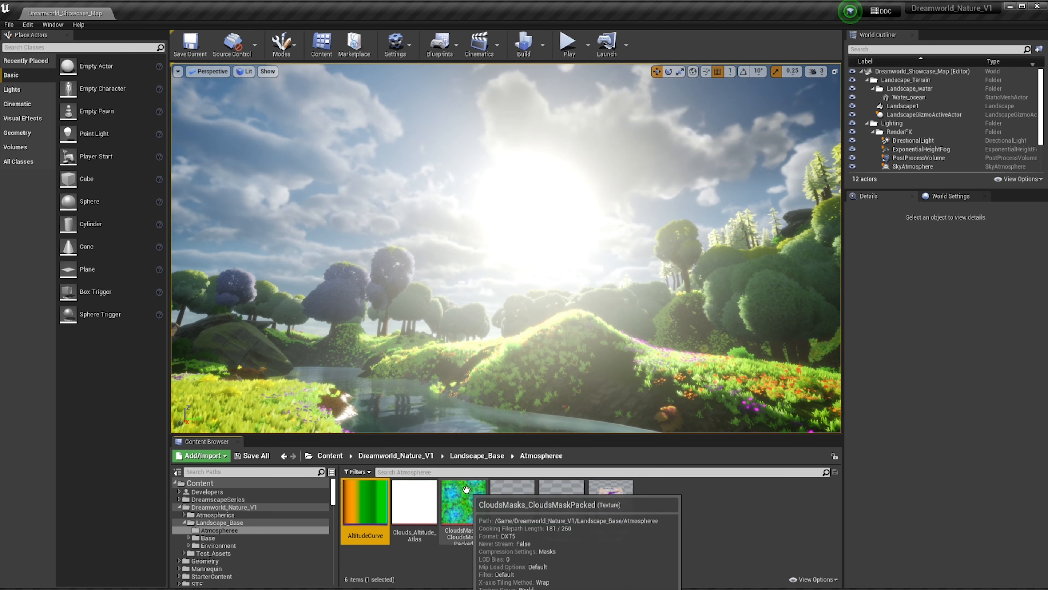
Open the CloudsMasks_CloudsMaskPacked texture in an enlarged editor window to inspect it, and close it
{"action": "double_click", "coordinate": [462, 507]}
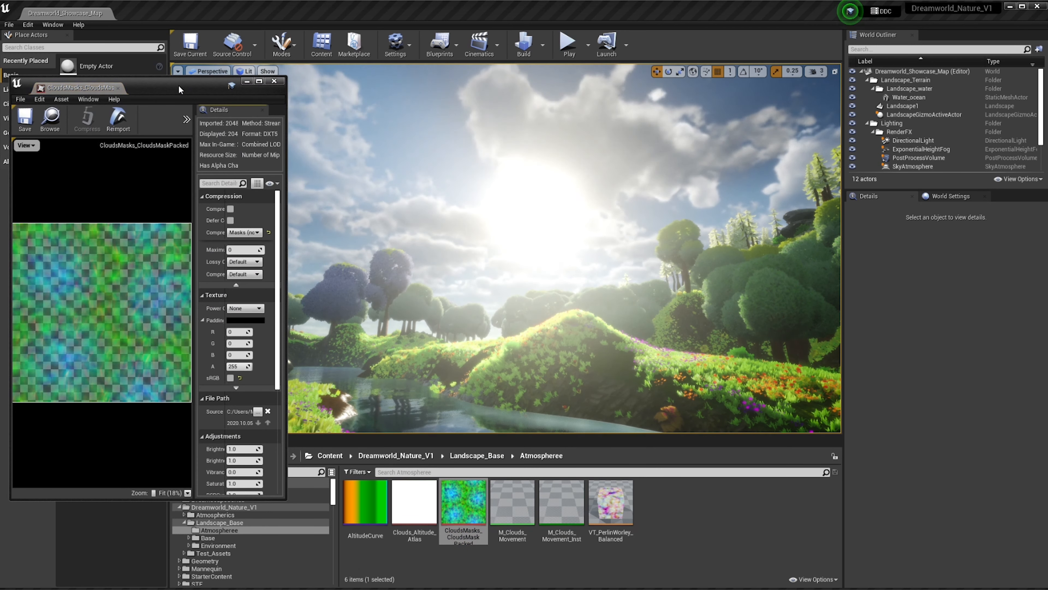
{"action": "left_click_drag", "start_coordinate": [82, 88], "coordinate": [128, 37]}
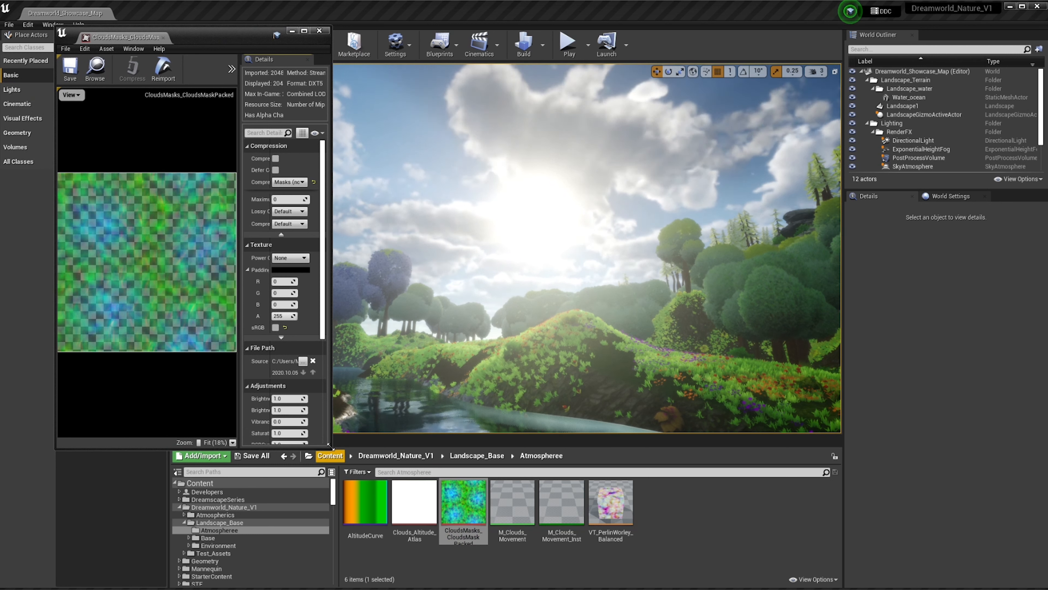
{"action": "left_click_drag", "start_coordinate": [330, 447], "coordinate": [869, 556]}
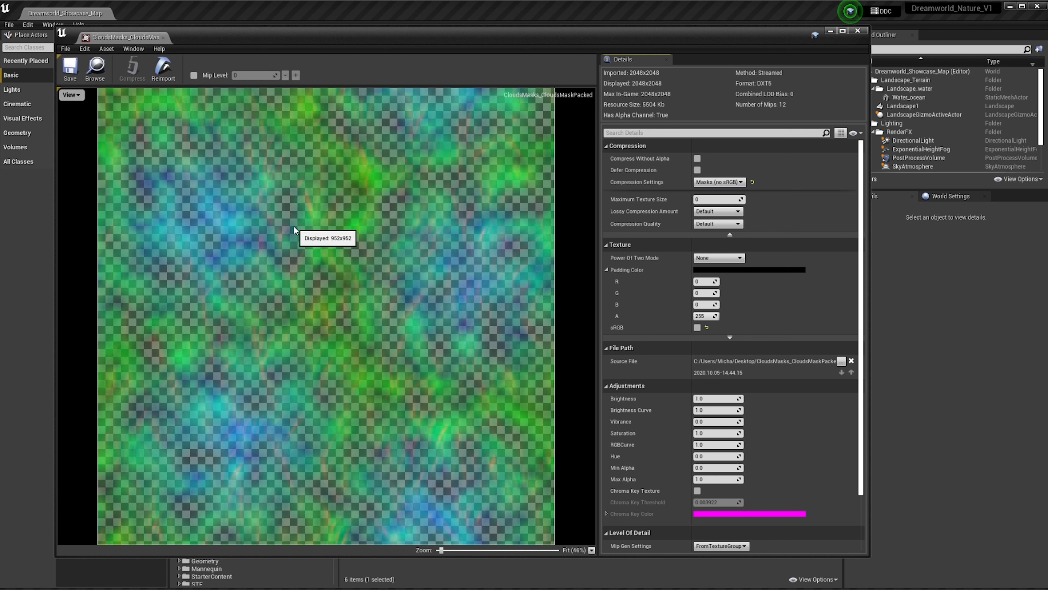
{"action": "left_click", "coordinate": [858, 31]}
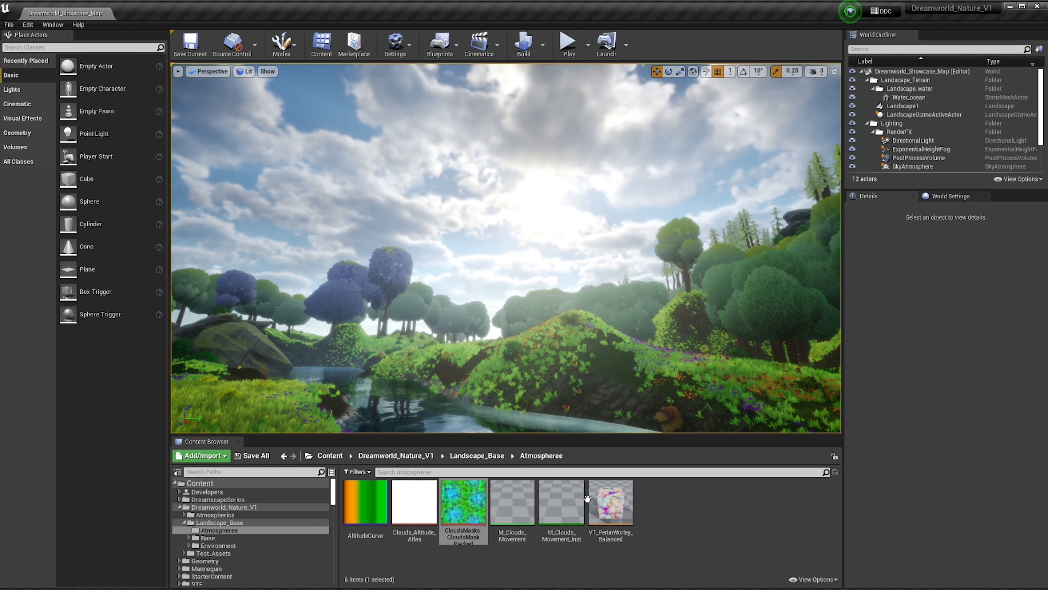
Examine the VT_PerlinWorley_Balanced volume texture and the M_Clouds_Movement material in the Atmospheree folder
{"action": "left_click", "coordinate": [613, 508]}
{"action": "left_click", "coordinate": [673, 529]}
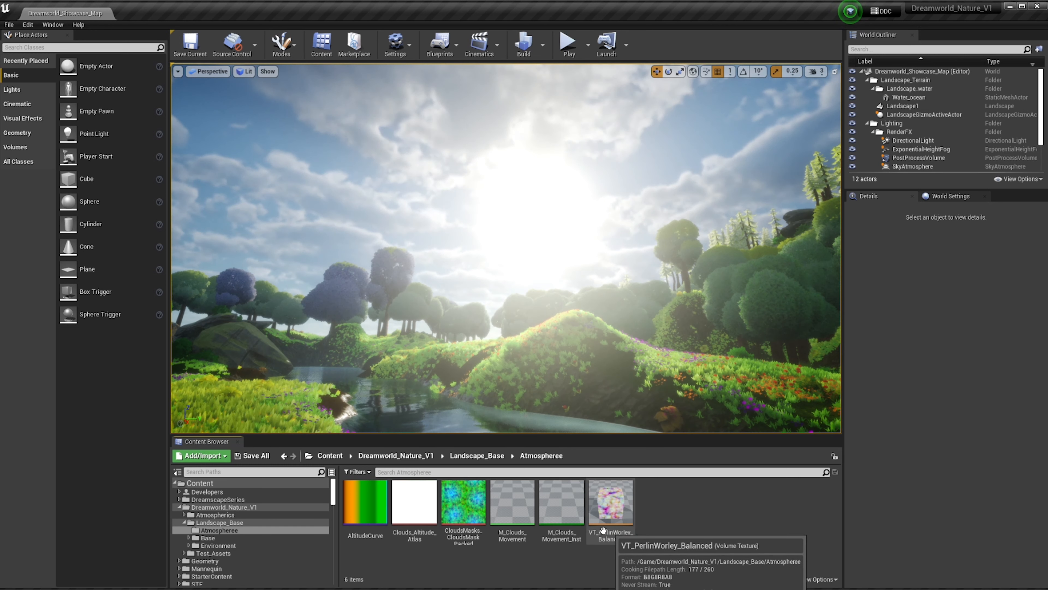
{"action": "left_click", "coordinate": [520, 522]}
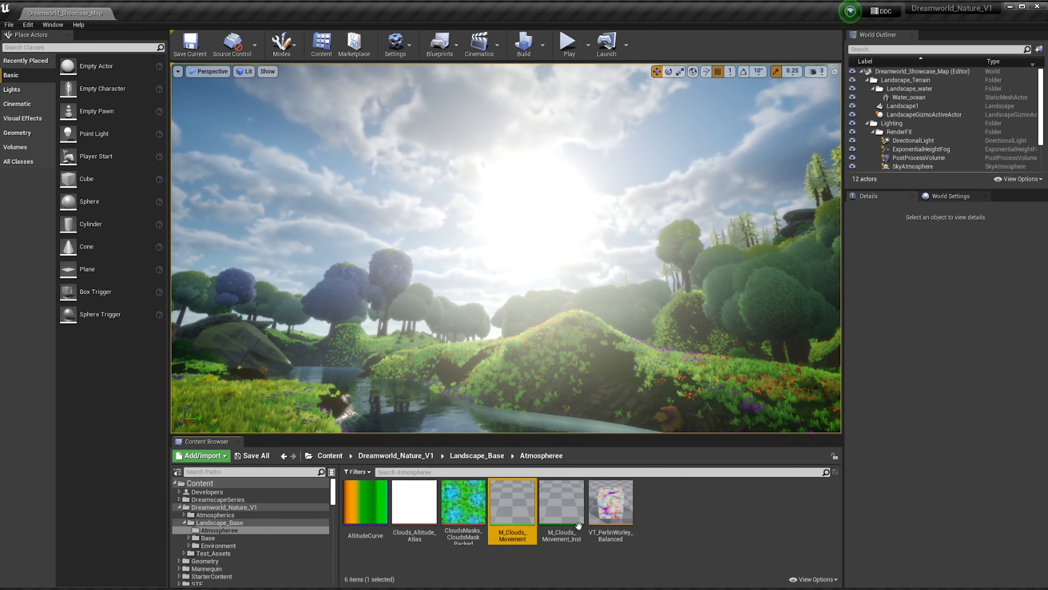
Open the M_Clouds_Movement_Inst material instance and narrow its editor window to uncover the level viewport
{"action": "left_click", "coordinate": [558, 498]}
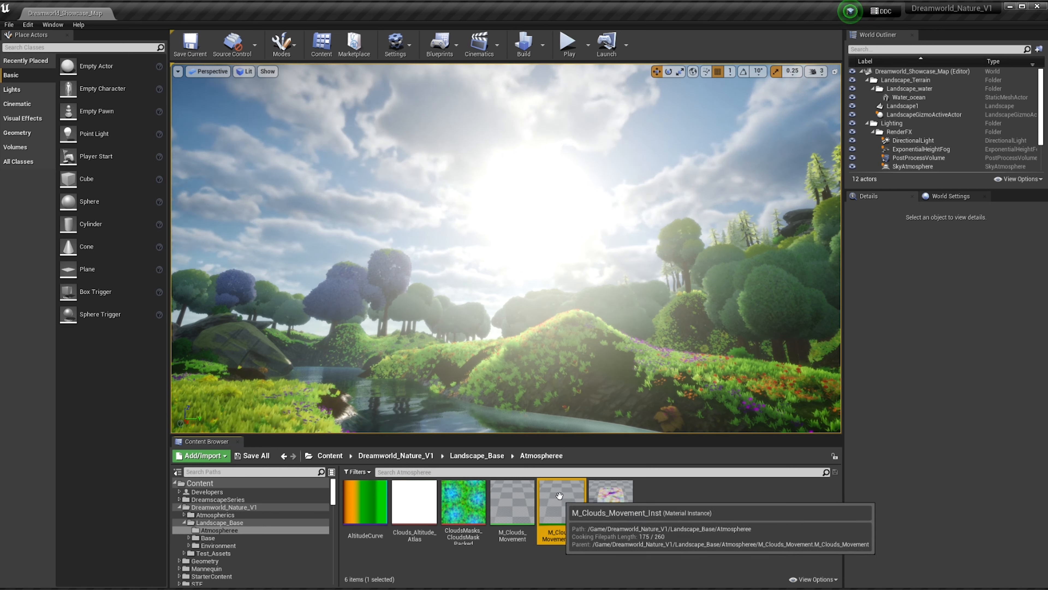
{"action": "double_click", "coordinate": [568, 513]}
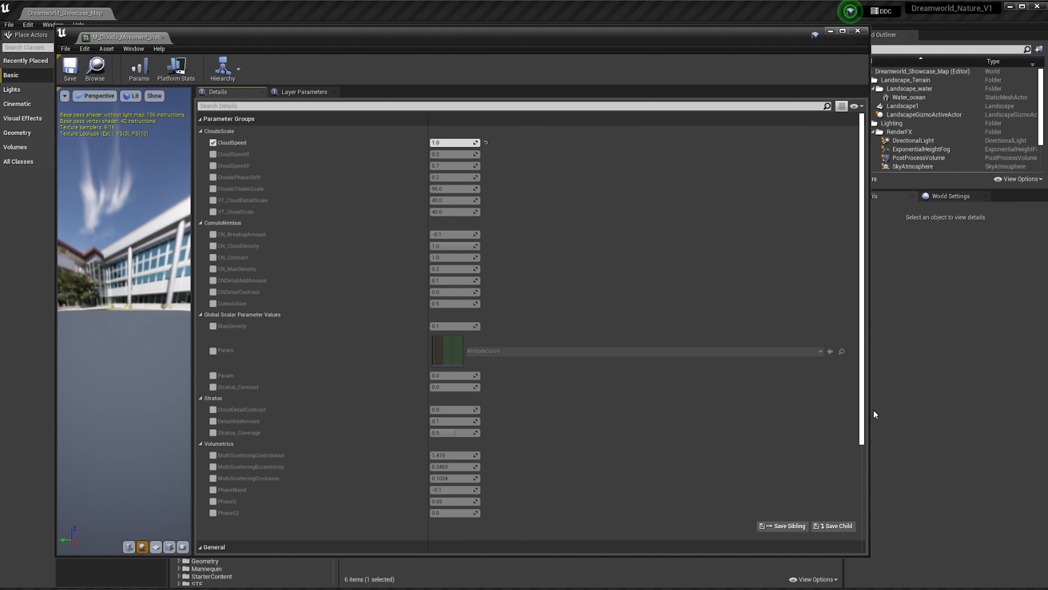
{"action": "left_click_drag", "start_coordinate": [872, 408], "coordinate": [364, 323]}
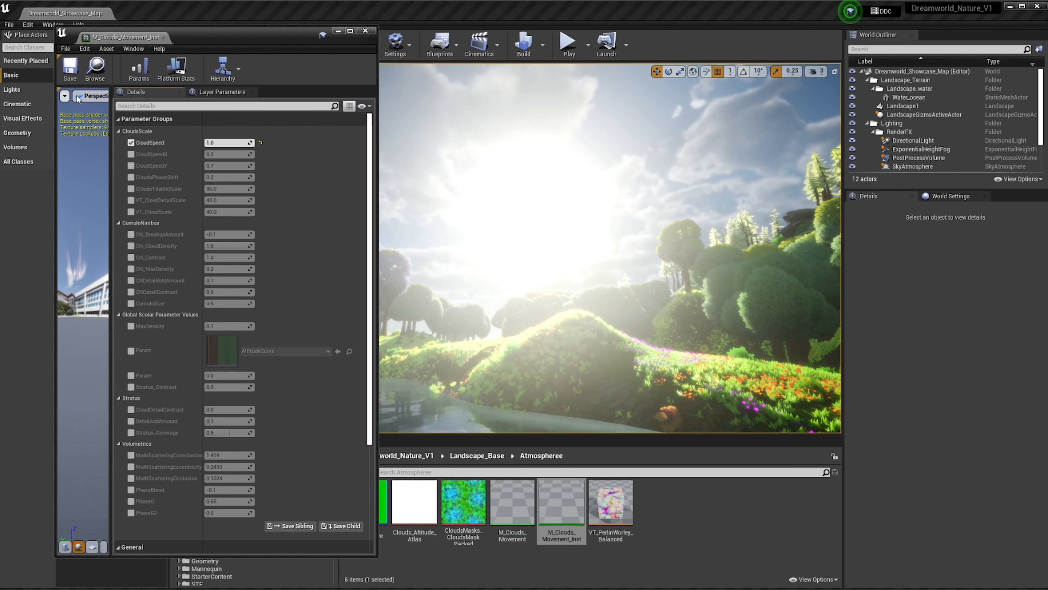
Try CloudSpeed values of 5 and 50 in the cloud material instance while viewing the sky
{"action": "mouse_move", "coordinate": [609, 248]}
{"action": "right_mouse_down"}
{"action": "mouse_move", "coordinate": [570, 221]}
{"action": "mouse_move", "coordinate": [567, 256]}
{"action": "mouse_move", "coordinate": [610, 248]}
{"action": "right_mouse_up"}
{"action": "left_click", "coordinate": [238, 142]}
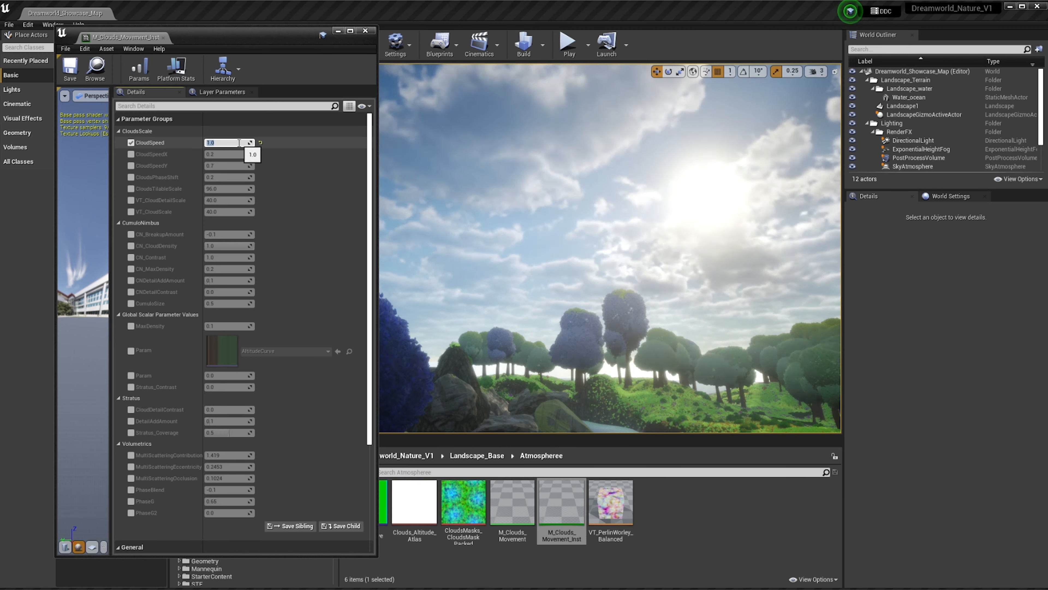
{"action": "type", "text": "5"}
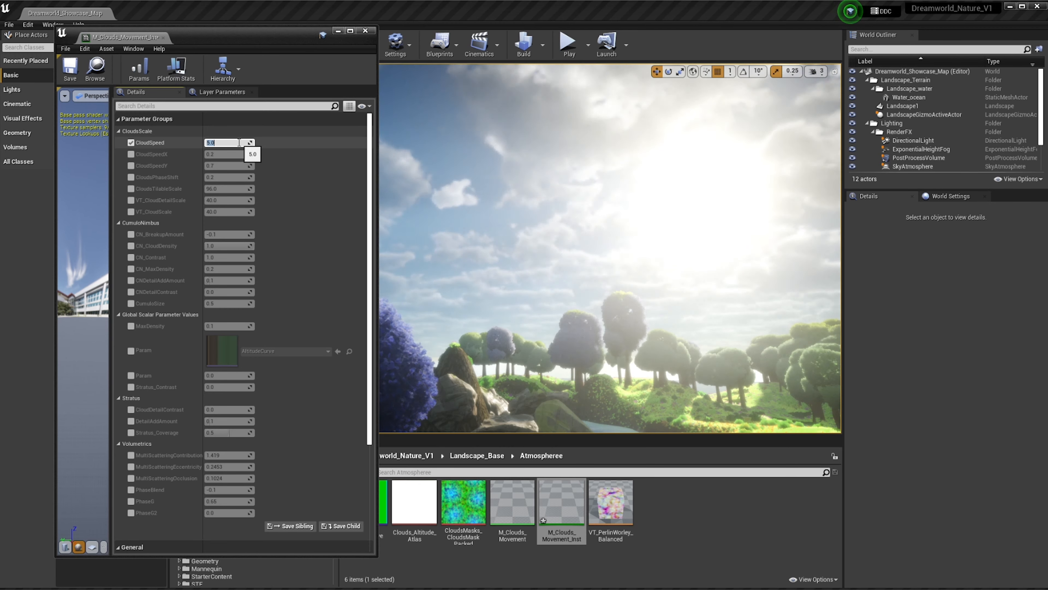
{"action": "key", "text": "Return"}
{"action": "type", "text": "50"}
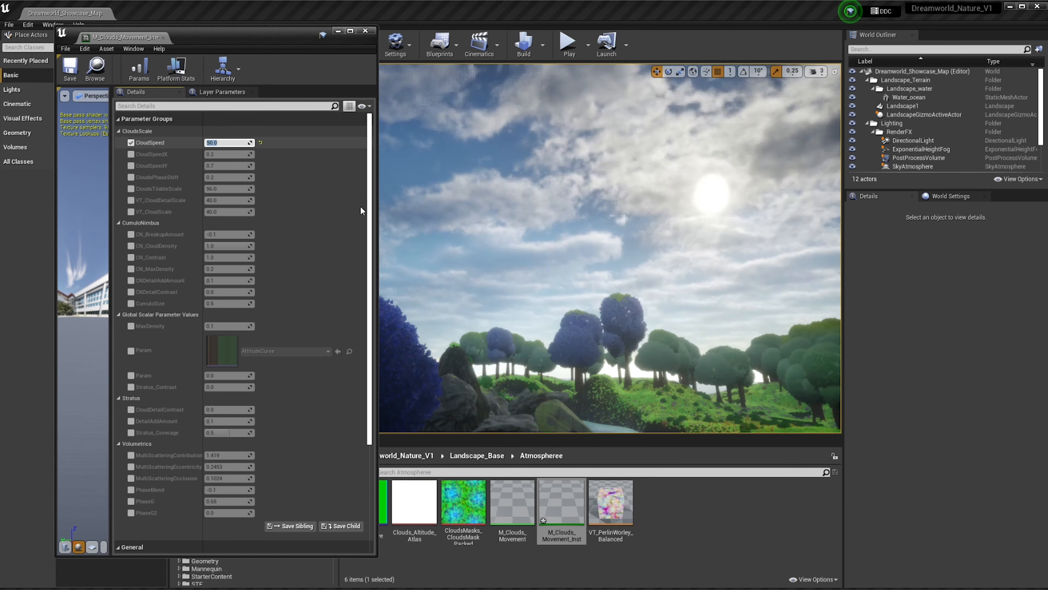
{"action": "key", "text": "Return"}
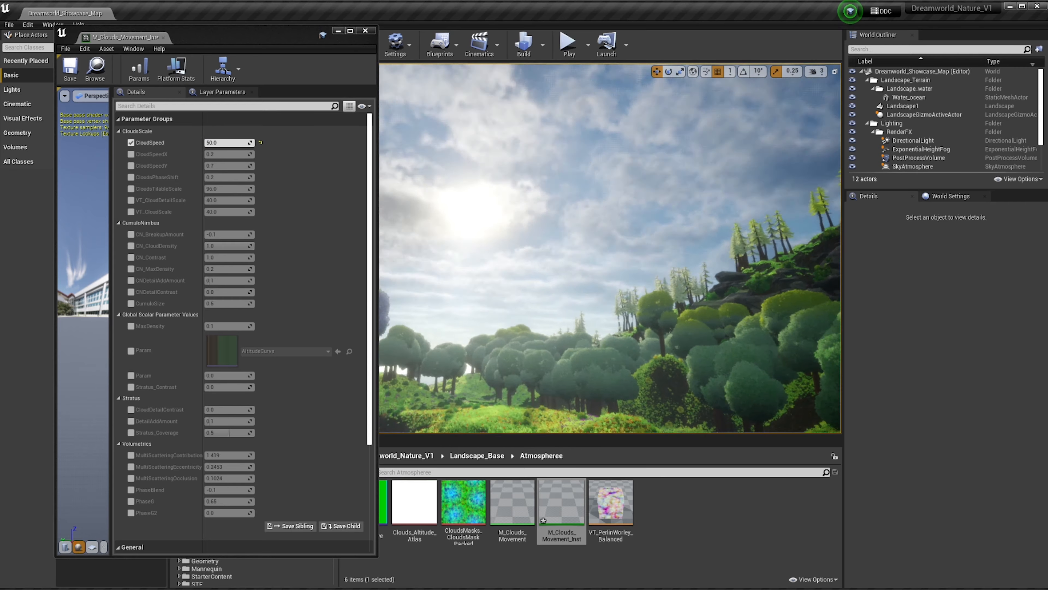
Return the CloudSpeed parameter to 1
{"action": "left_click", "coordinate": [214, 144]}
{"action": "type", "text": "1"}
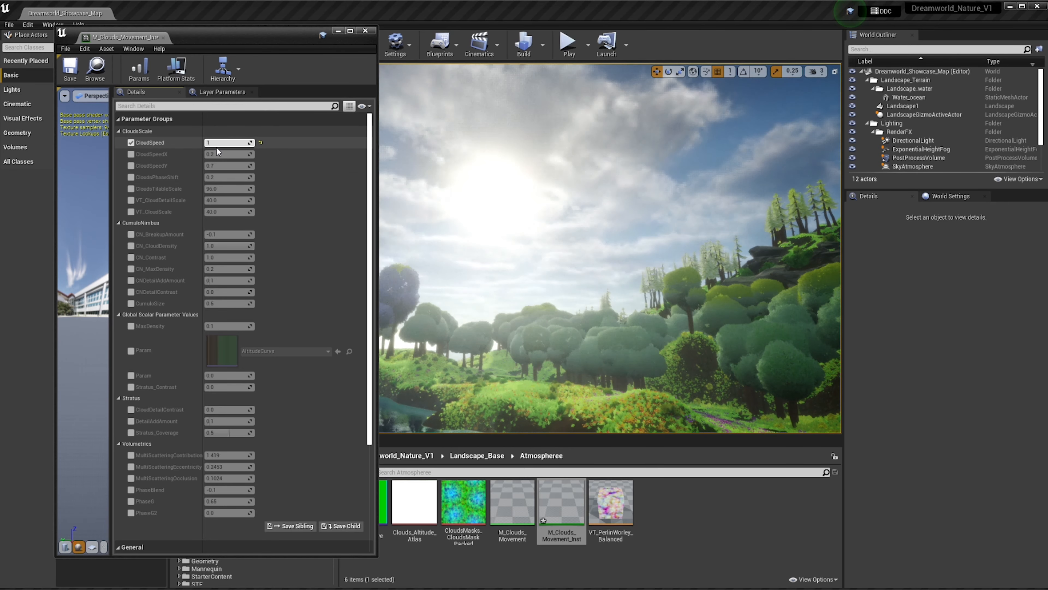
{"action": "key", "text": "Return"}
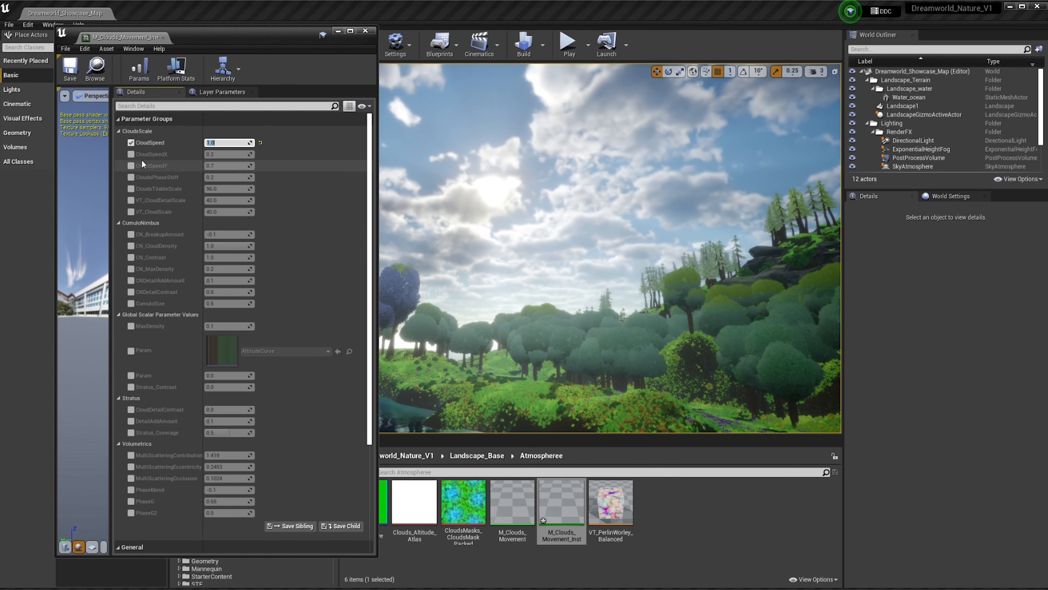
Enable the CloudsPhaseShift override, try a value of about 0.99 against the sky, and reset it to its default
{"action": "right_click_drag", "start_coordinate": [575, 169], "coordinate": [549, 156]}
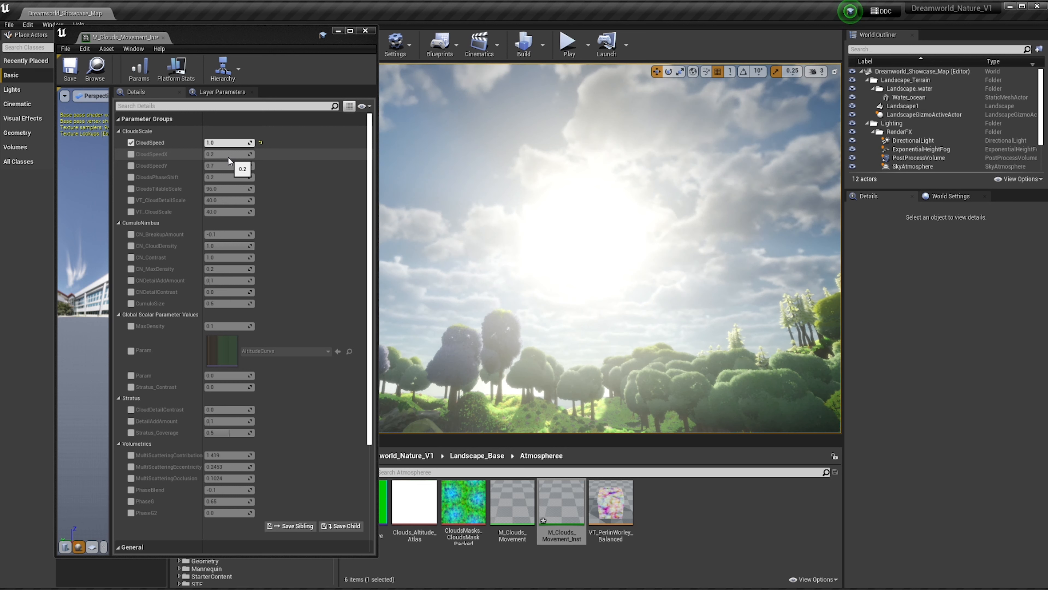
{"action": "left_click", "coordinate": [131, 177]}
{"action": "left_click_drag", "start_coordinate": [216, 182], "coordinate": [225, 181]}
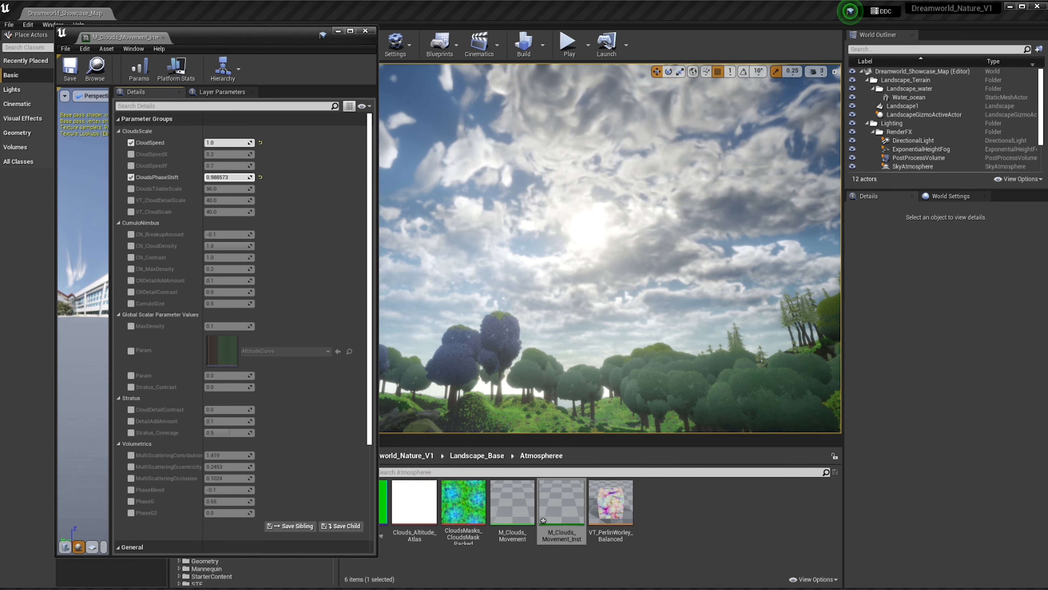
{"action": "right_click_drag", "start_coordinate": [445, 173], "coordinate": [396, 157]}
{"action": "left_click", "coordinate": [261, 177]}
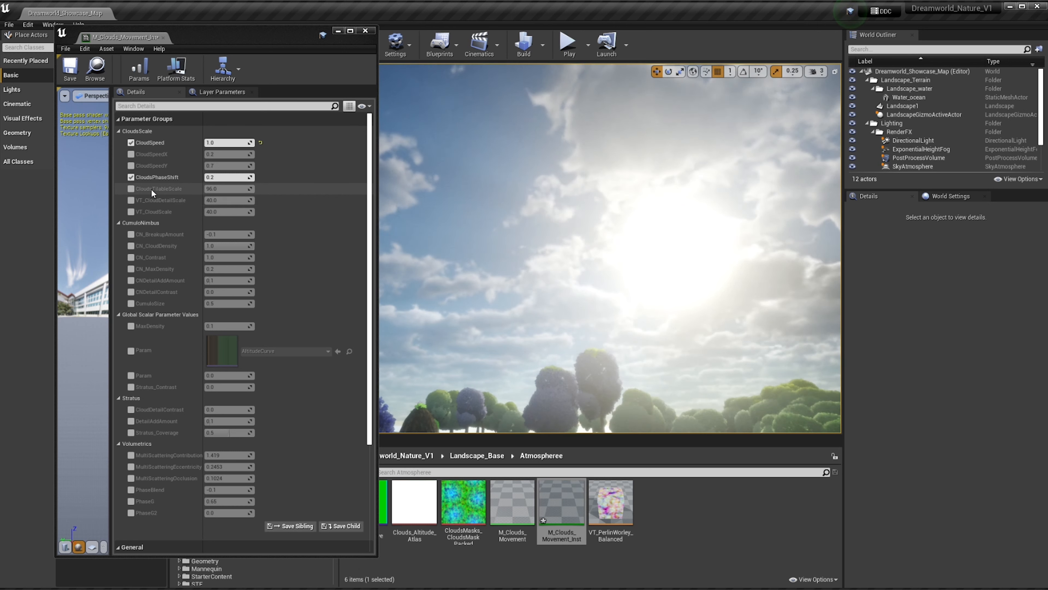
Enable the CloudsTilableScale override and raise its value to about 2239
{"action": "left_click", "coordinate": [131, 188]}
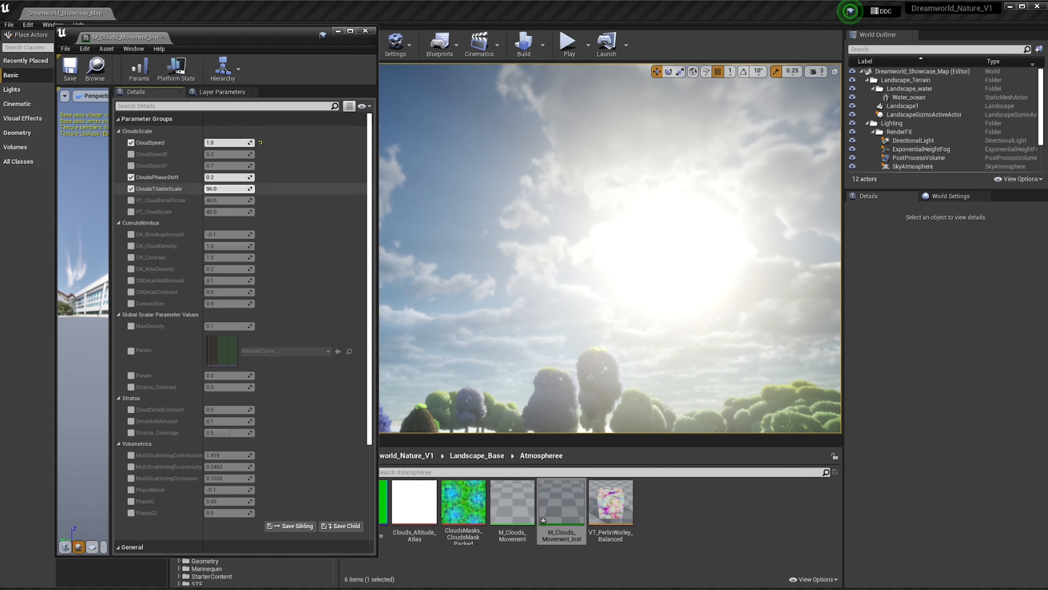
{"action": "left_click_drag", "start_coordinate": [227, 189], "coordinate": [302, 189]}
{"action": "right_click_drag", "start_coordinate": [499, 230], "coordinate": [405, 223]}
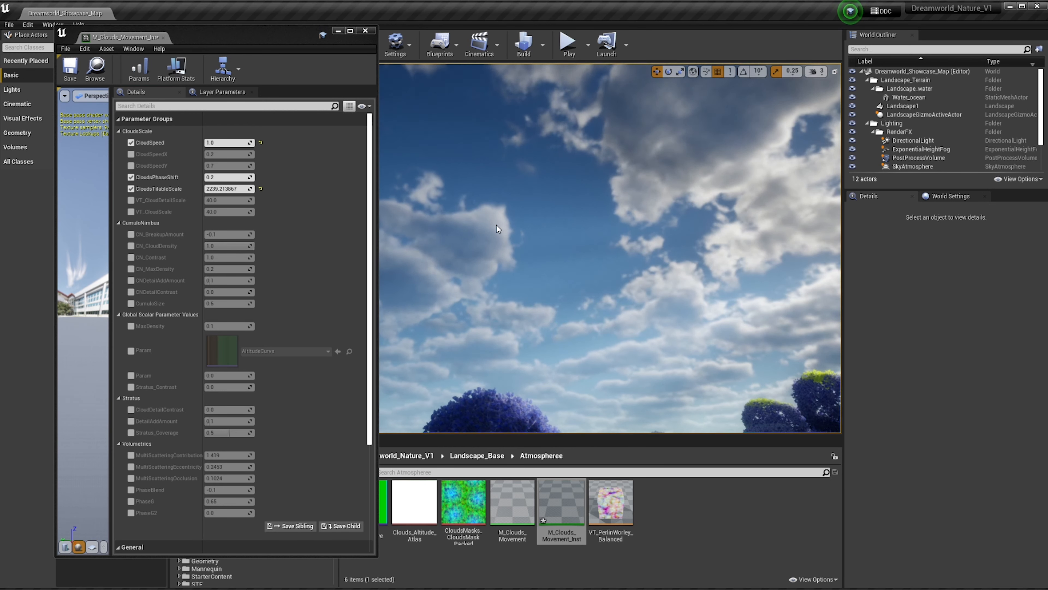
Try CloudsTilableScale at about 24, about 35 and 1, and reset it to its default
{"action": "left_click_drag", "start_coordinate": [228, 188], "coordinate": [211, 189]}
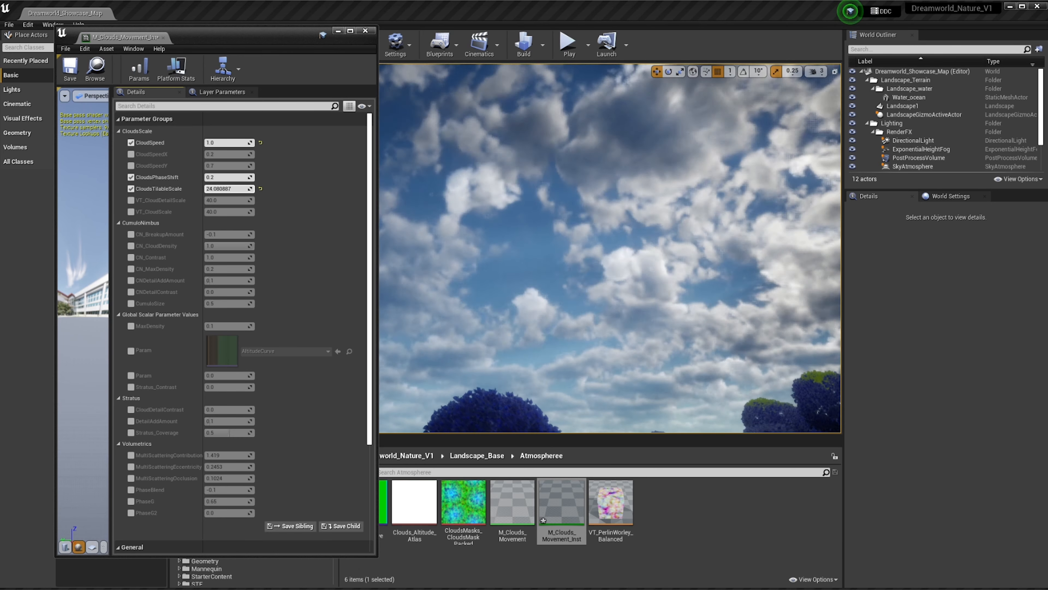
{"action": "left_click_drag", "start_coordinate": [214, 188], "coordinate": [219, 189]}
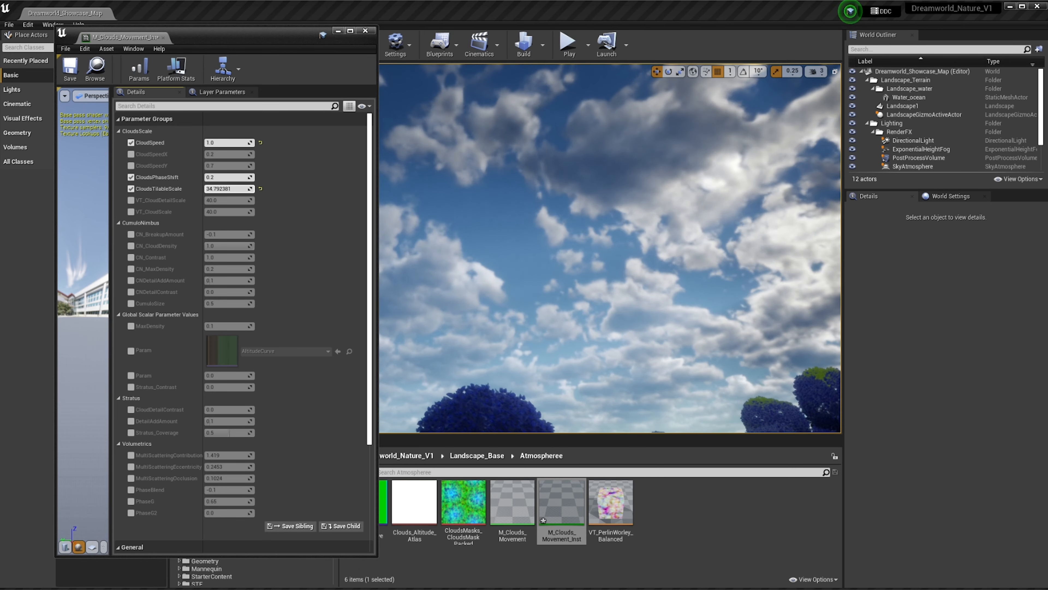
{"action": "left_click_drag", "start_coordinate": [220, 188], "coordinate": [225, 188]}
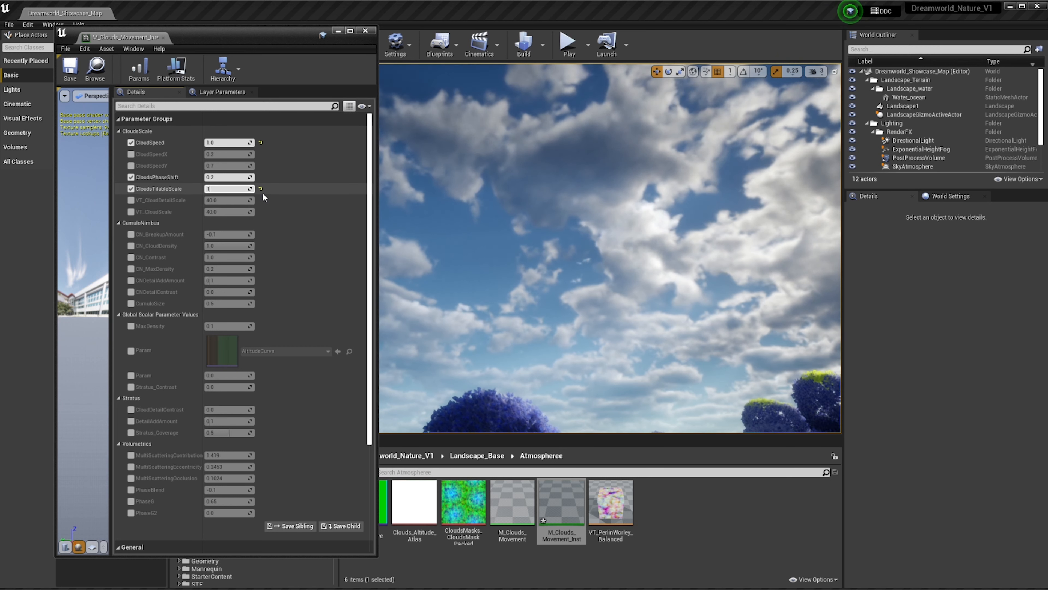
{"action": "key", "text": "Return"}
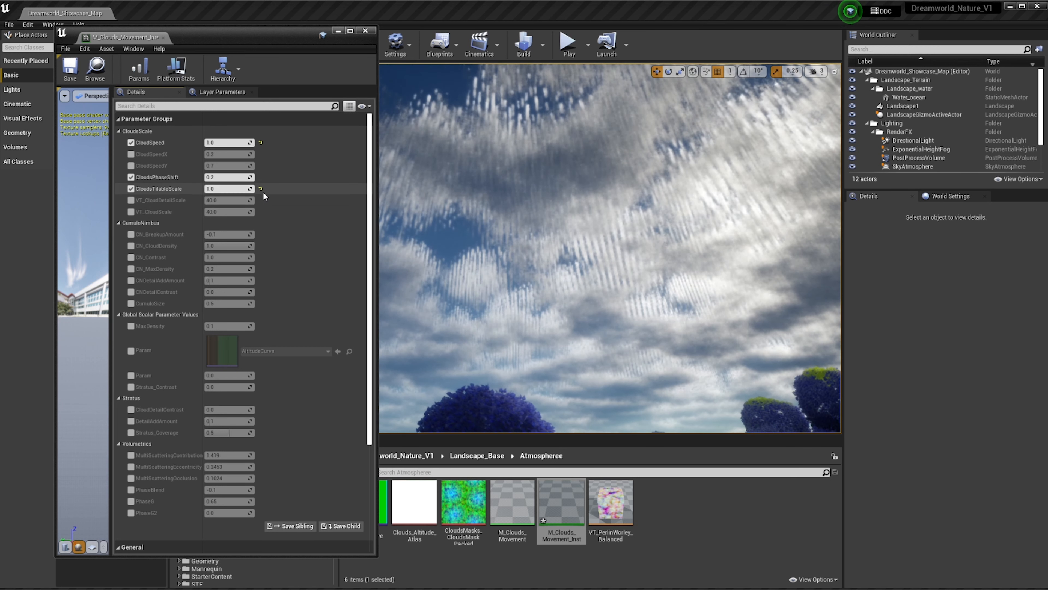
{"action": "left_click", "coordinate": [261, 188]}
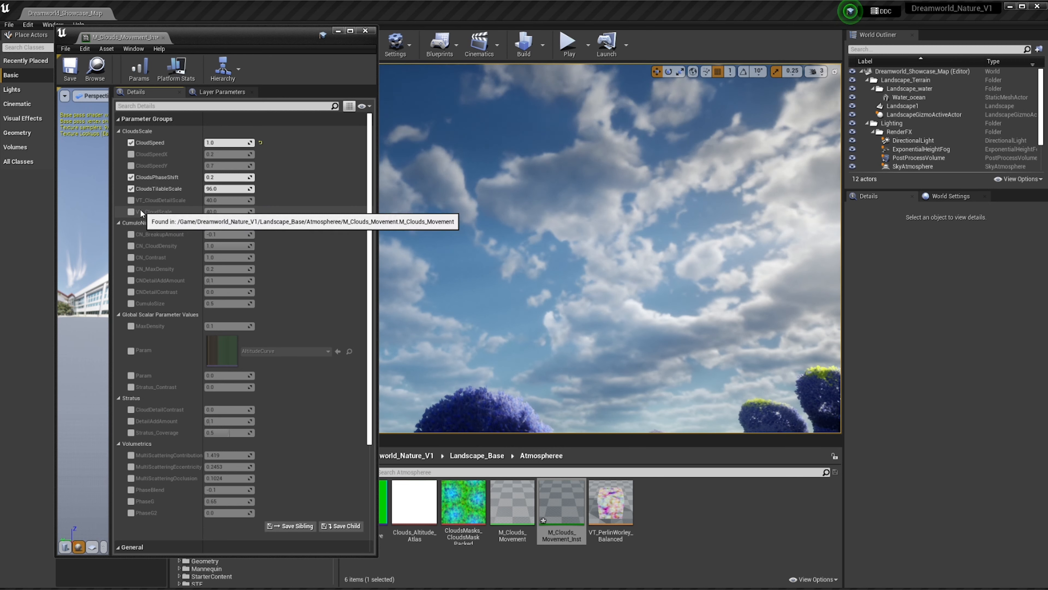
Enable the VT_CloudDetailScale override and raise its value to about 245
{"action": "left_click", "coordinate": [130, 202]}
{"action": "left_click_drag", "start_coordinate": [229, 200], "coordinate": [280, 200]}
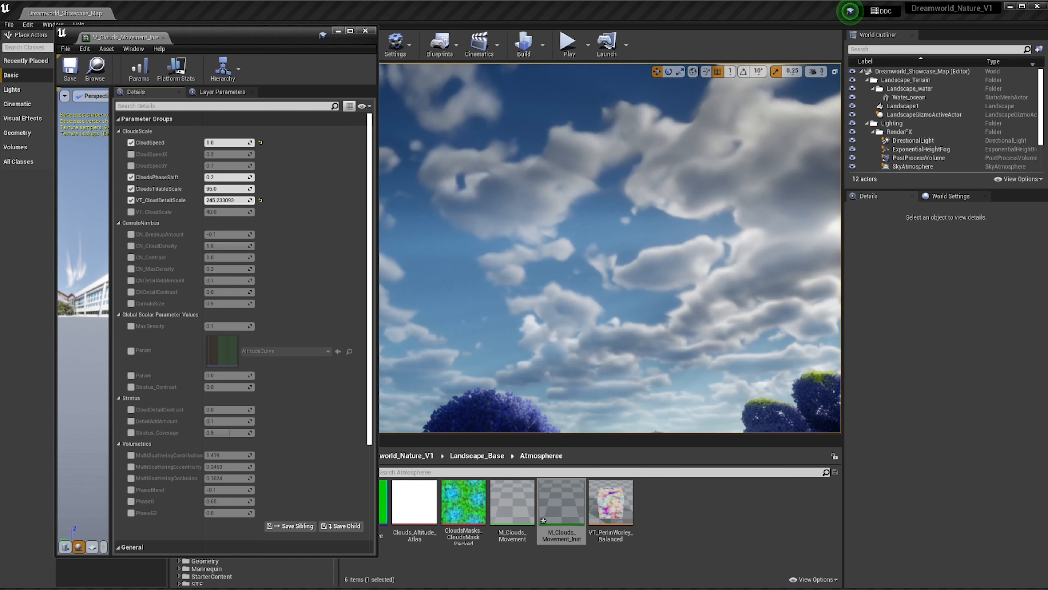
Raise VT_CloudDetailScale to about 923 and reset it to its default
{"action": "left_click_drag", "start_coordinate": [281, 200], "coordinate": [314, 200]}
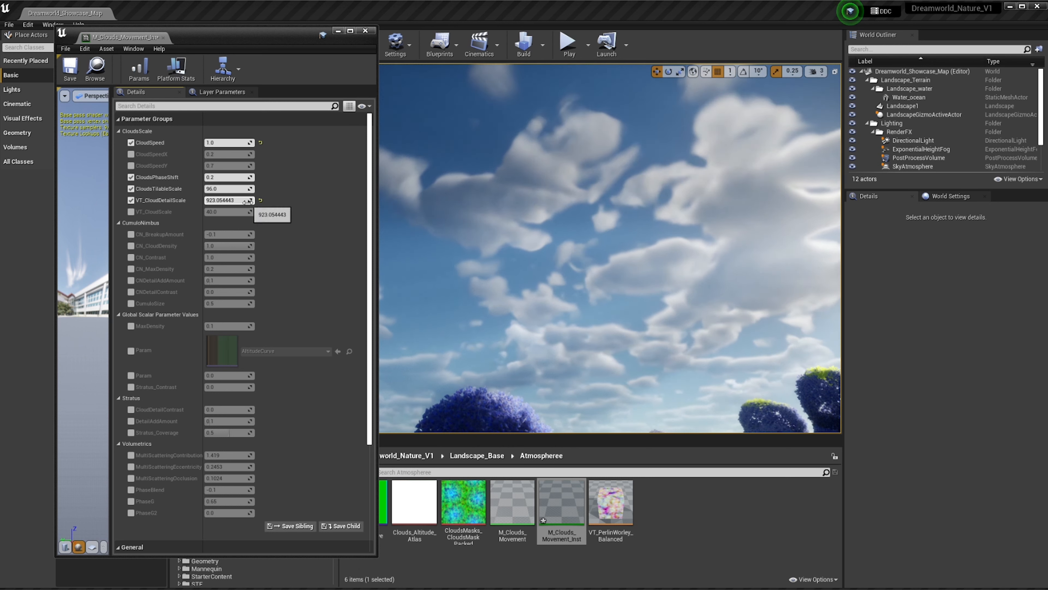
{"action": "left_click", "coordinate": [261, 200]}
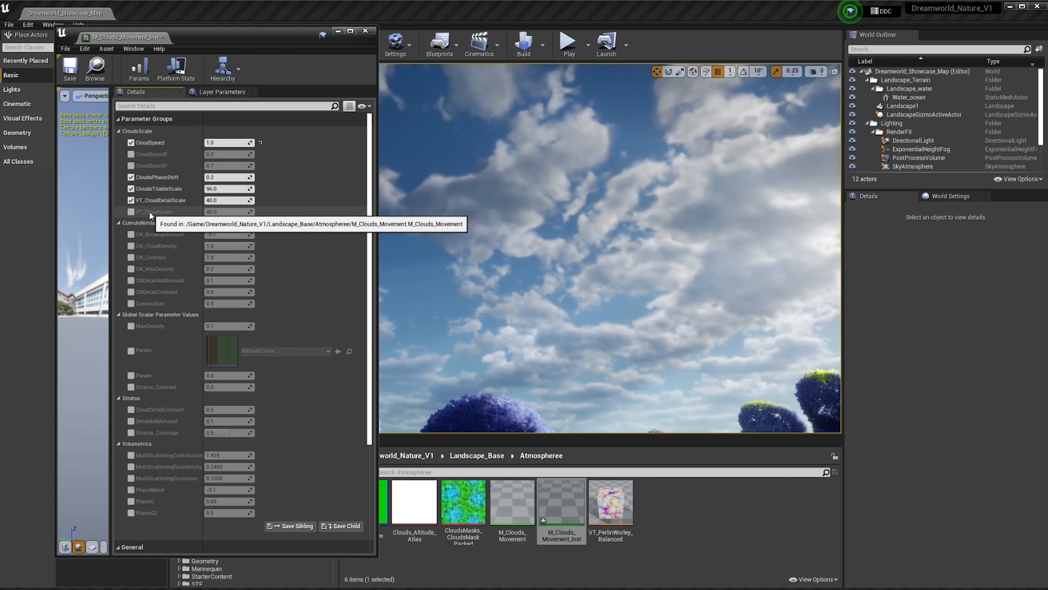
Enable the VT_CloudScale override, try about 295, about 18 and about 8 against the sky, and set it to 40
{"action": "left_click", "coordinate": [130, 211]}
{"action": "left_click_drag", "start_coordinate": [217, 212], "coordinate": [289, 212]}
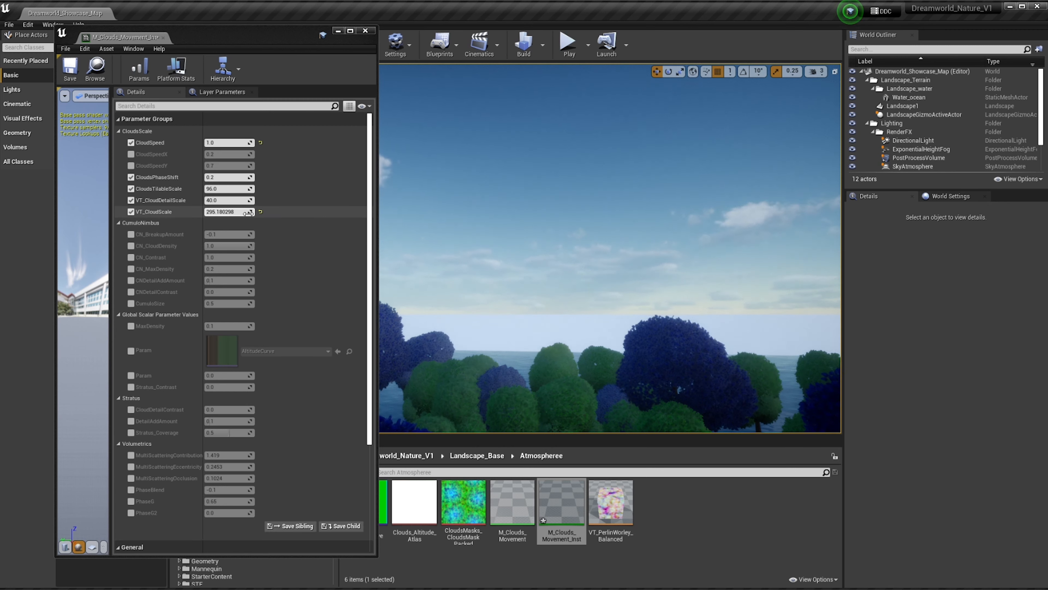
{"action": "left_click_drag", "start_coordinate": [239, 212], "coordinate": [200, 212]}
{"action": "right_click_drag", "start_coordinate": [516, 231], "coordinate": [516, 165]}
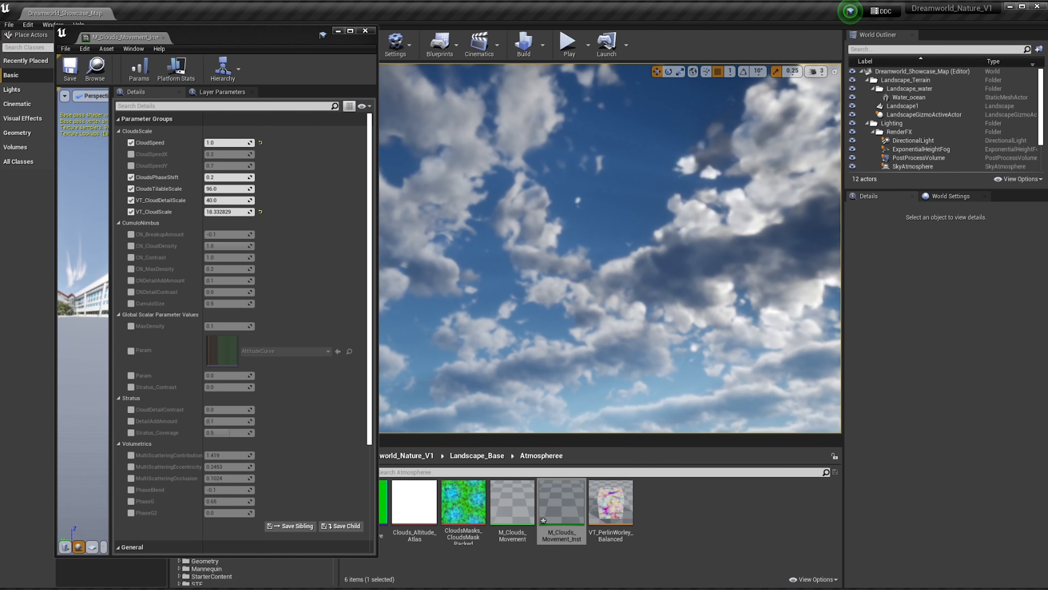
{"action": "left_click_drag", "start_coordinate": [240, 212], "coordinate": [227, 213]}
{"action": "mouse_move", "coordinate": [516, 206]}
{"action": "right_mouse_down"}
{"action": "mouse_move", "coordinate": [516, 264]}
{"action": "mouse_move", "coordinate": [520, 219]}
{"action": "right_mouse_up"}
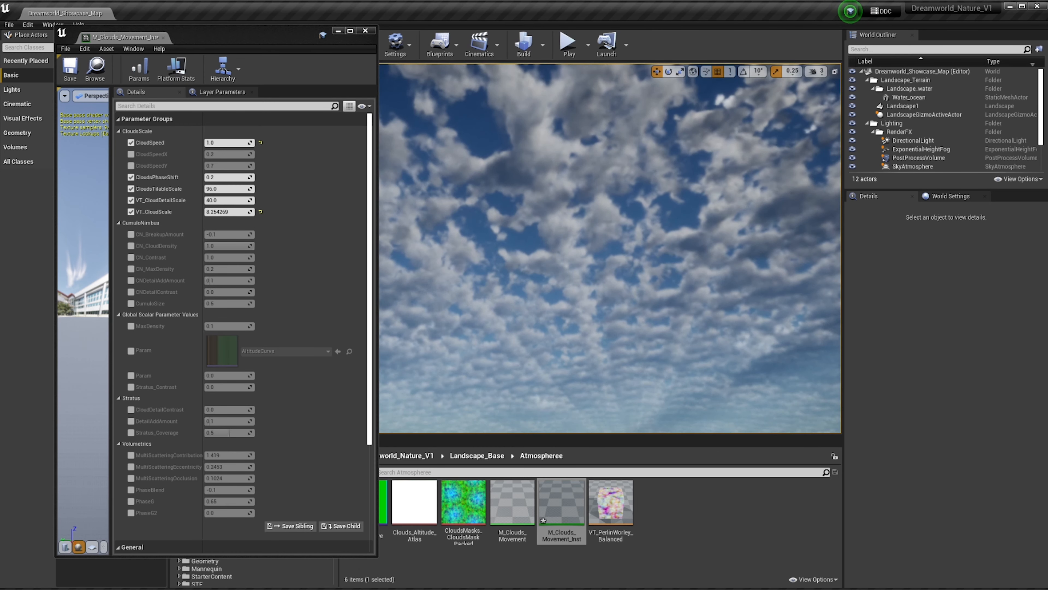
{"action": "left_click", "coordinate": [214, 211]}
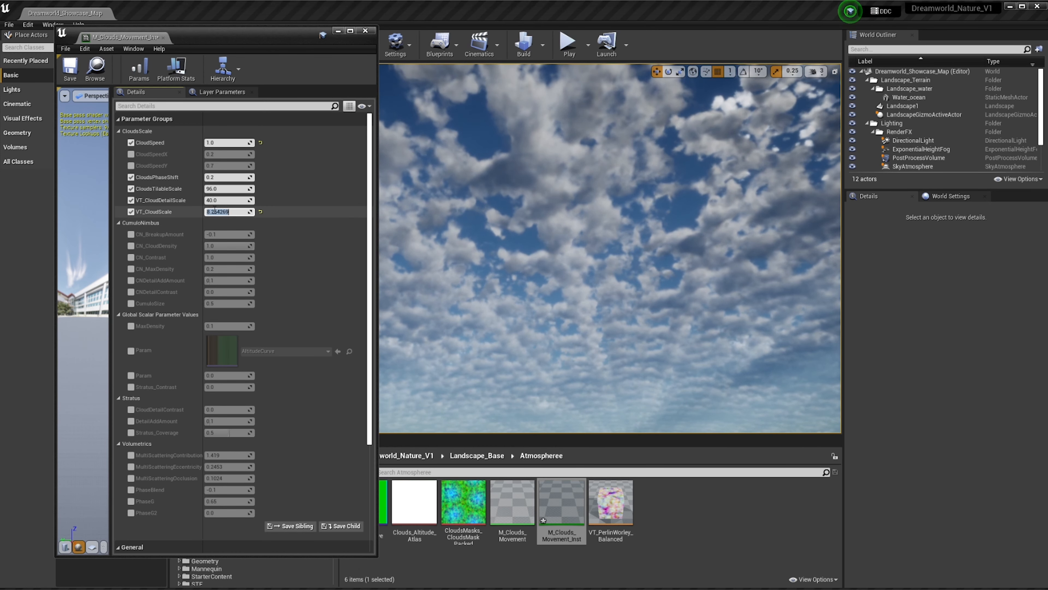
{"action": "type", "text": "40"}
{"action": "key", "text": "Return"}
Enable the CN_BreakupAmount override, try raising it to about 3.02 against the sky, and disable the override
{"action": "right_click_drag", "start_coordinate": [702, 281], "coordinate": [703, 338]}
{"action": "right_click_drag", "start_coordinate": [667, 253], "coordinate": [602, 240]}
{"action": "right_click_drag", "start_coordinate": [763, 225], "coordinate": [474, 241]}
{"action": "right_click_drag", "start_coordinate": [679, 170], "coordinate": [590, 188]}
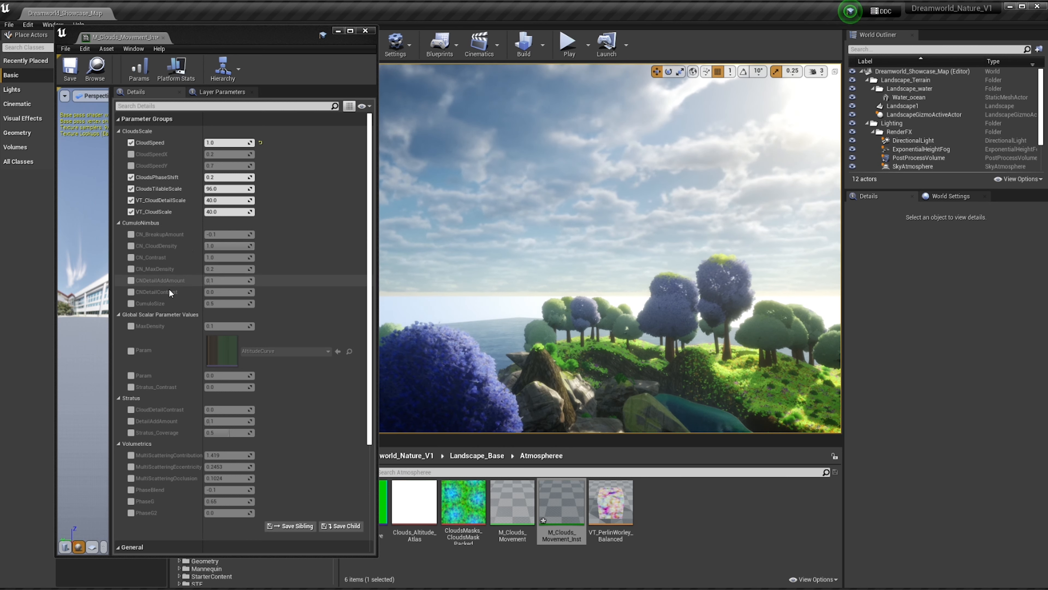
{"action": "left_click", "coordinate": [131, 235]}
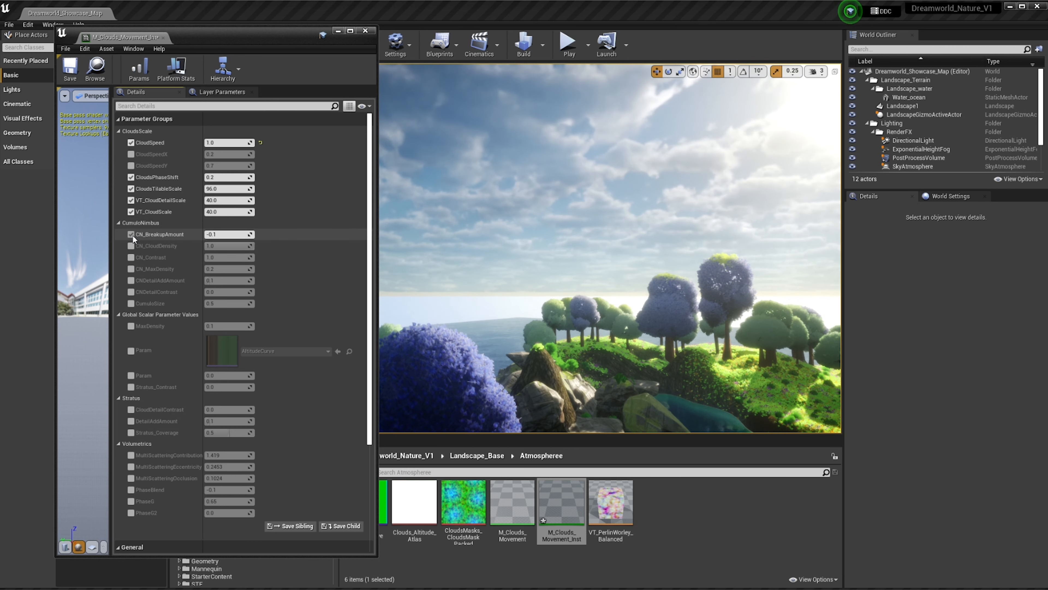
{"action": "left_click_drag", "start_coordinate": [223, 234], "coordinate": [244, 235]}
{"action": "right_click_drag", "start_coordinate": [536, 215], "coordinate": [619, 200]}
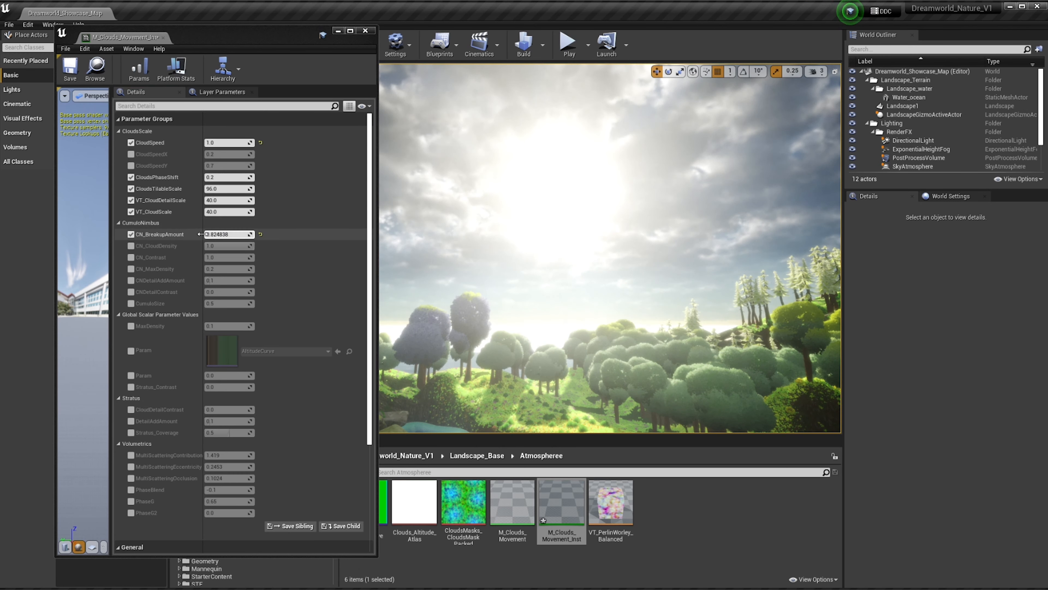
{"action": "left_click_drag", "start_coordinate": [201, 234], "coordinate": [234, 235]}
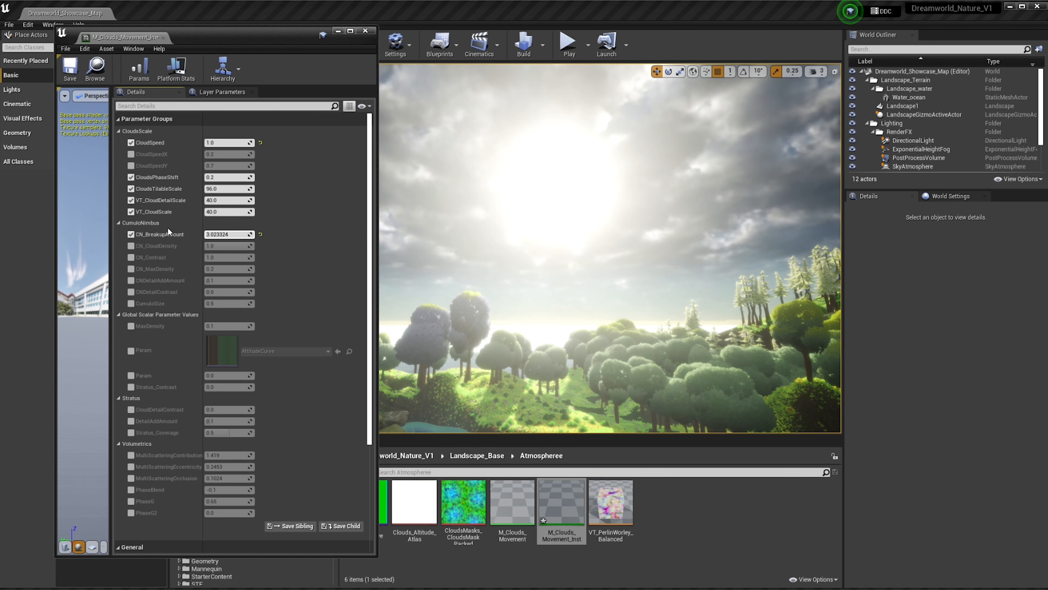
{"action": "left_click", "coordinate": [131, 234]}
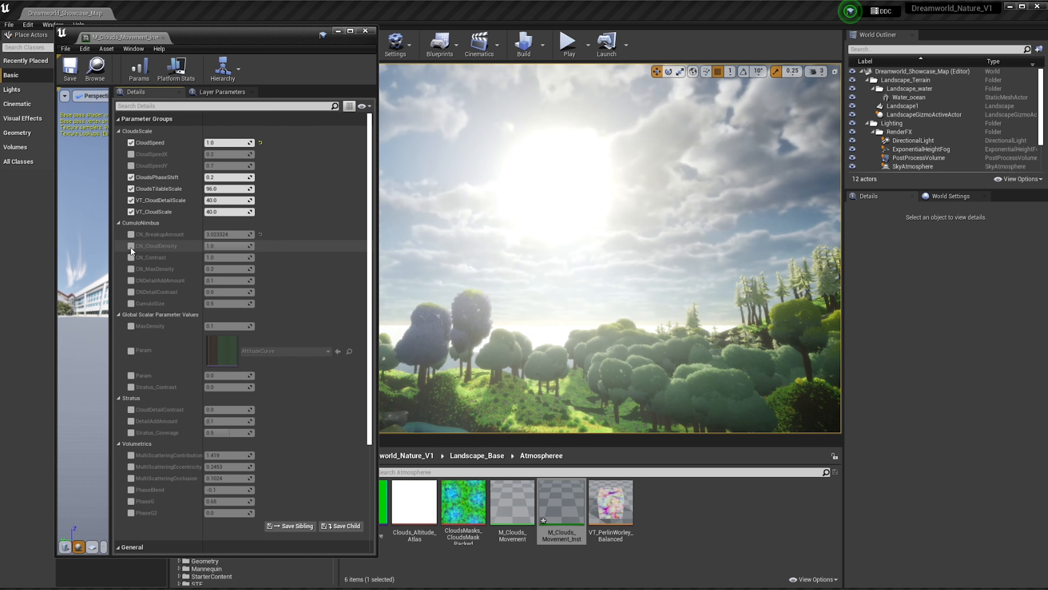
Try CN_CloudDensity at about 0.05 and a changed CN_Contrast, and disable both overrides
{"action": "left_click", "coordinate": [131, 247]}
{"action": "left_click_drag", "start_coordinate": [223, 246], "coordinate": [195, 247]}
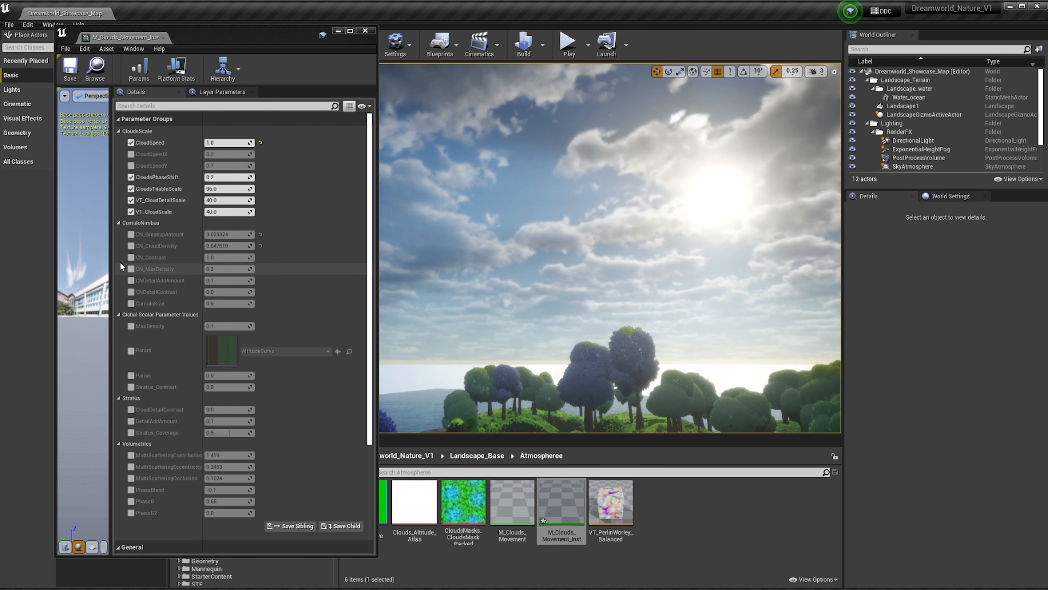
{"action": "left_click_drag", "start_coordinate": [225, 257], "coordinate": [259, 258]}
{"action": "left_click", "coordinate": [260, 257]}
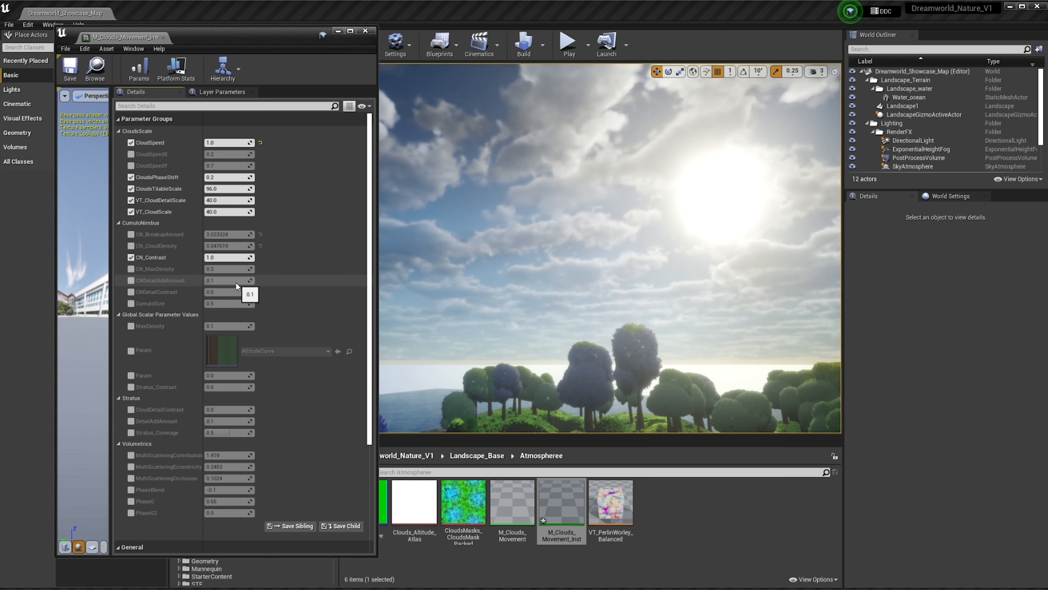
{"action": "left_click", "coordinate": [133, 256]}
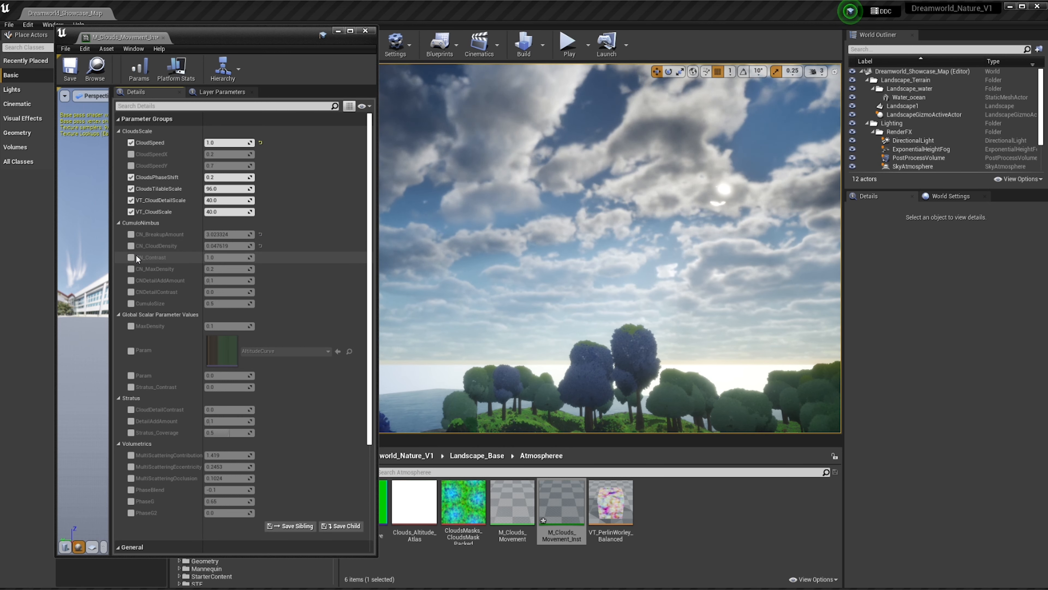
Reset the cloud material of VolumetricCloud2 to its default and examine the resulting sky from several directions
{"action": "right_click_drag", "start_coordinate": [588, 329], "coordinate": [556, 317]}
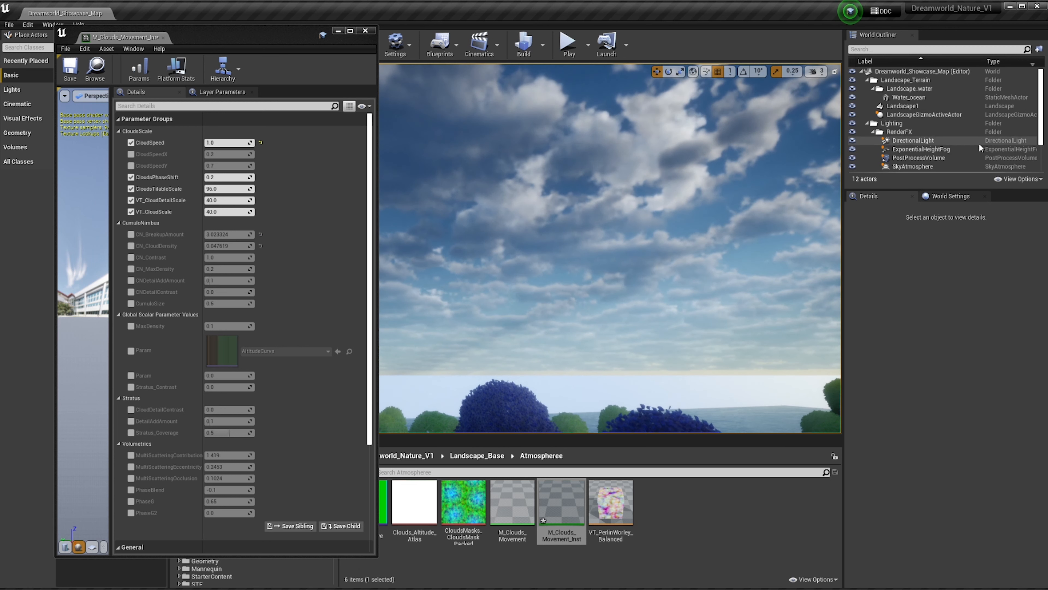
{"action": "scroll", "coordinate": [979, 144], "scroll_direction": "down", "scroll_amount": 3}
{"action": "left_click", "coordinate": [907, 141]}
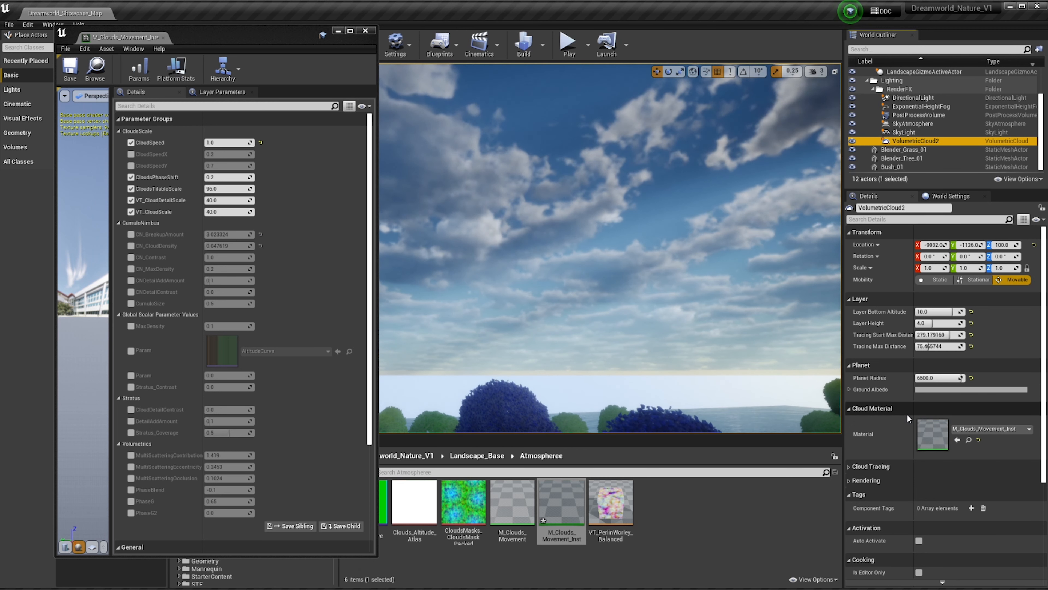
{"action": "left_click", "coordinate": [979, 440]}
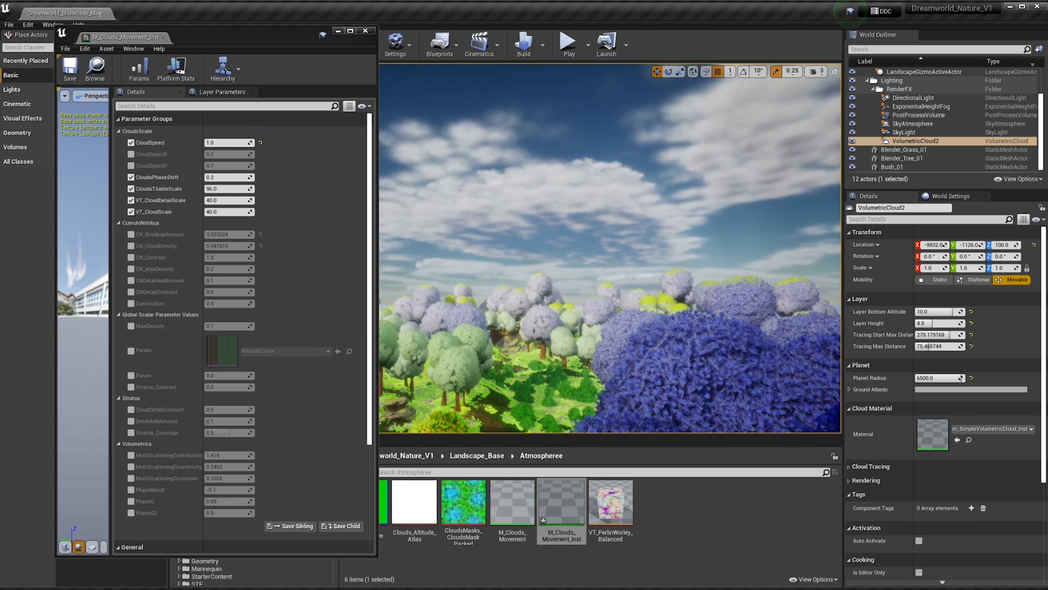
{"action": "right_click_drag", "start_coordinate": [727, 248], "coordinate": [536, 248]}
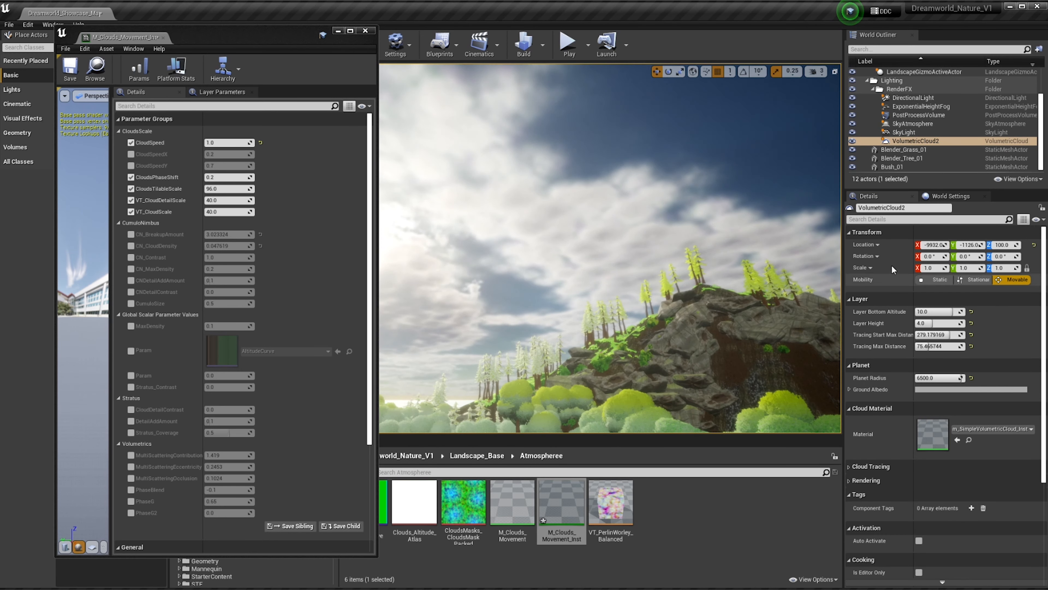
{"action": "right_click_drag", "start_coordinate": [784, 264], "coordinate": [702, 264]}
{"action": "right_click_drag", "start_coordinate": [611, 248], "coordinate": [660, 246]}
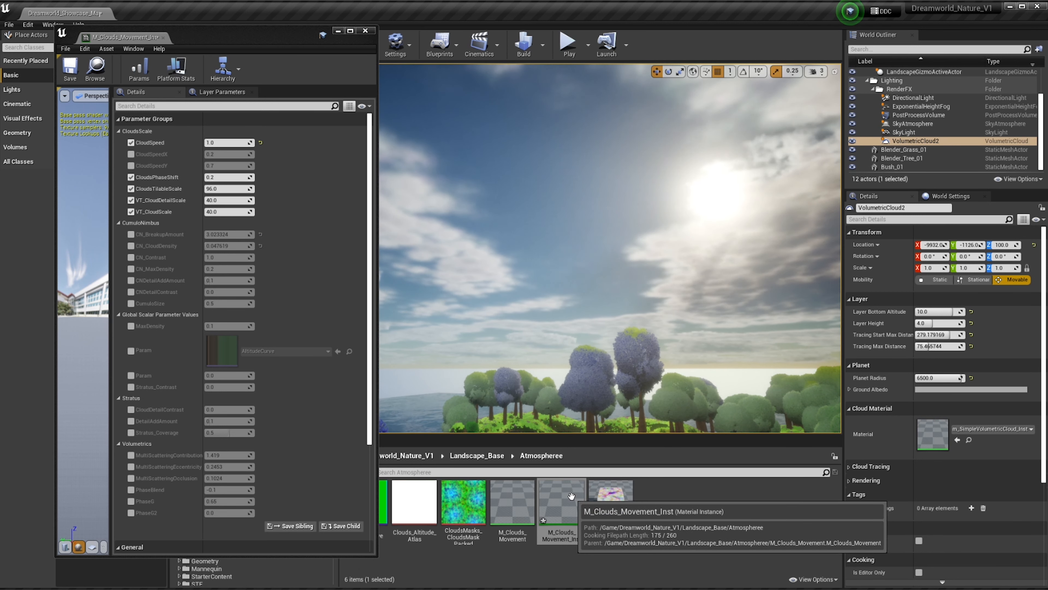
{"action": "right_click_drag", "start_coordinate": [578, 231], "coordinate": [697, 165]}
{"action": "right_click_drag", "start_coordinate": [681, 320], "coordinate": [586, 371]}
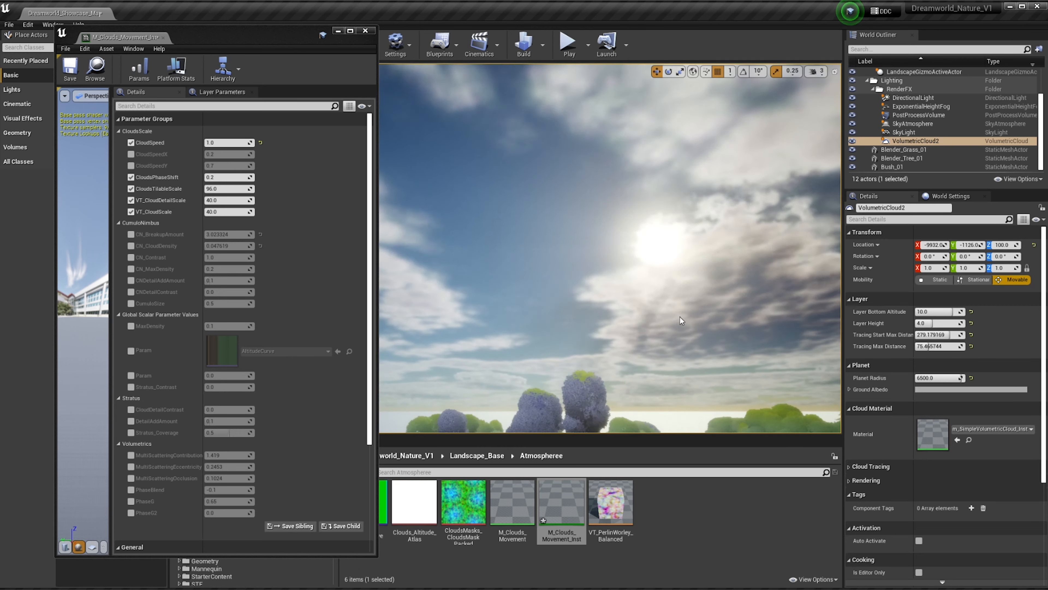
{"action": "right_click_drag", "start_coordinate": [594, 225], "coordinate": [487, 219]}
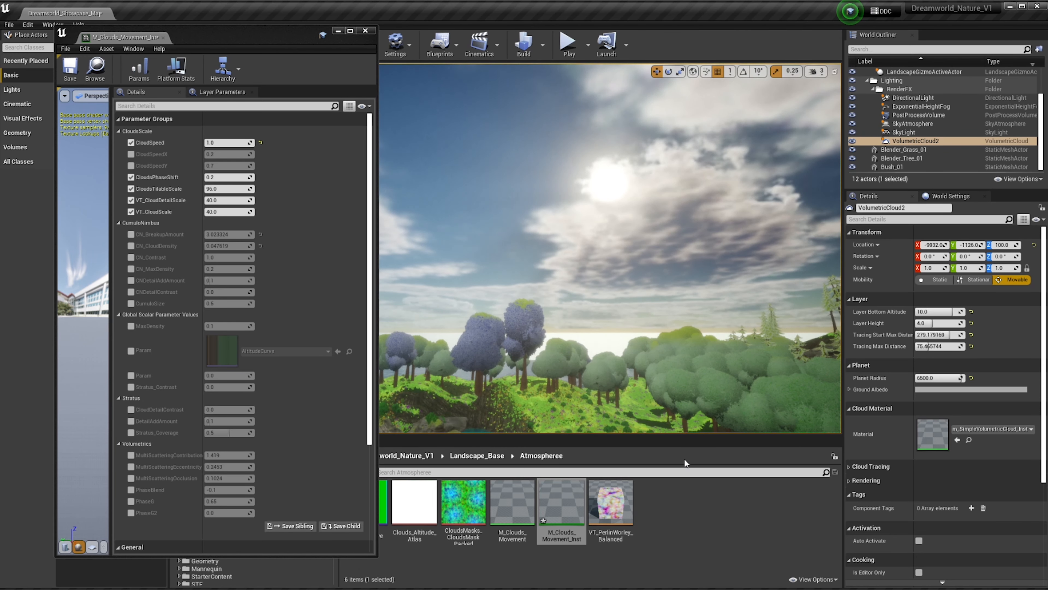
Assign M_Clouds_Movement_Inst as the cloud material of VolumetricCloud2 and check the sky
{"action": "left_click_drag", "start_coordinate": [561, 502], "coordinate": [933, 433]}
{"action": "right_click_drag", "start_coordinate": [702, 355], "coordinate": [702, 290]}
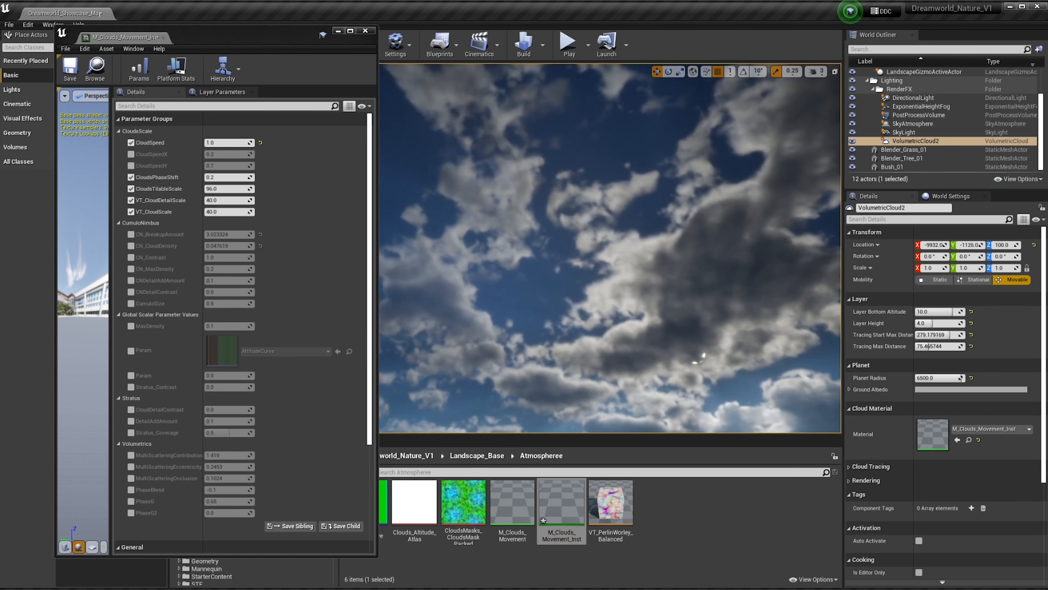
{"action": "right_click_drag", "start_coordinate": [542, 281], "coordinate": [495, 351]}
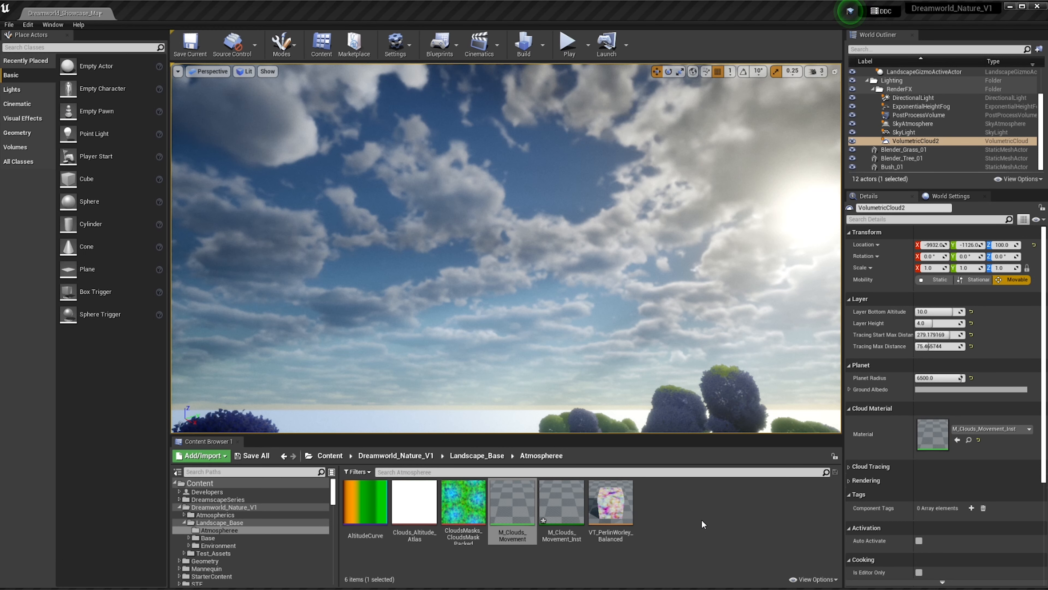
Create a folder named Tutorial inside the Atmospheree folder and open it
{"action": "right_click", "coordinate": [704, 524]}
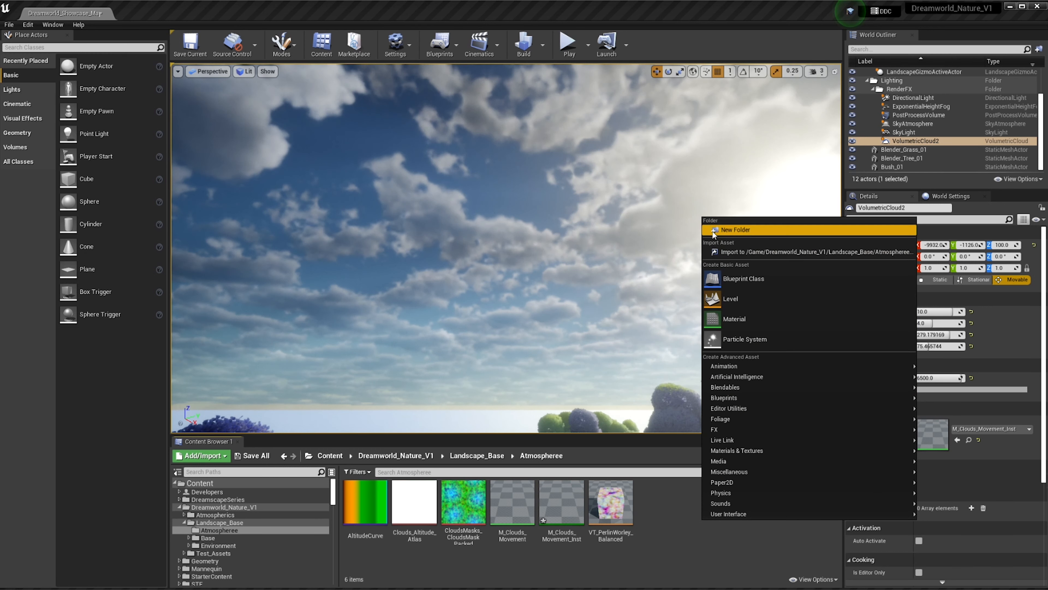
{"action": "left_click", "coordinate": [716, 228]}
{"action": "type", "text": "Tutorial"}
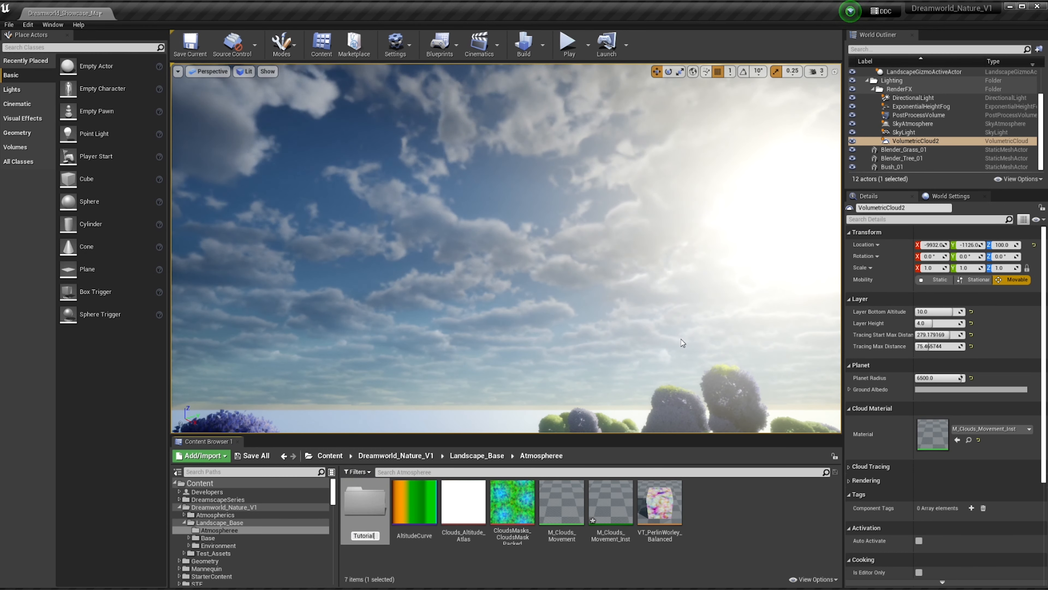
{"action": "key", "text": "Return"}
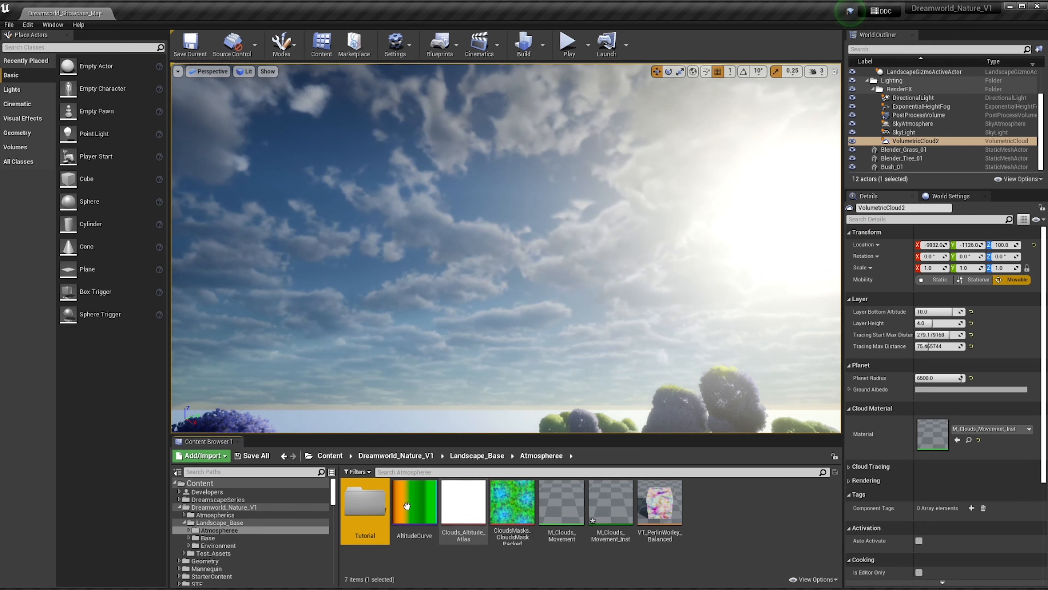
{"action": "double_click", "coordinate": [365, 506]}
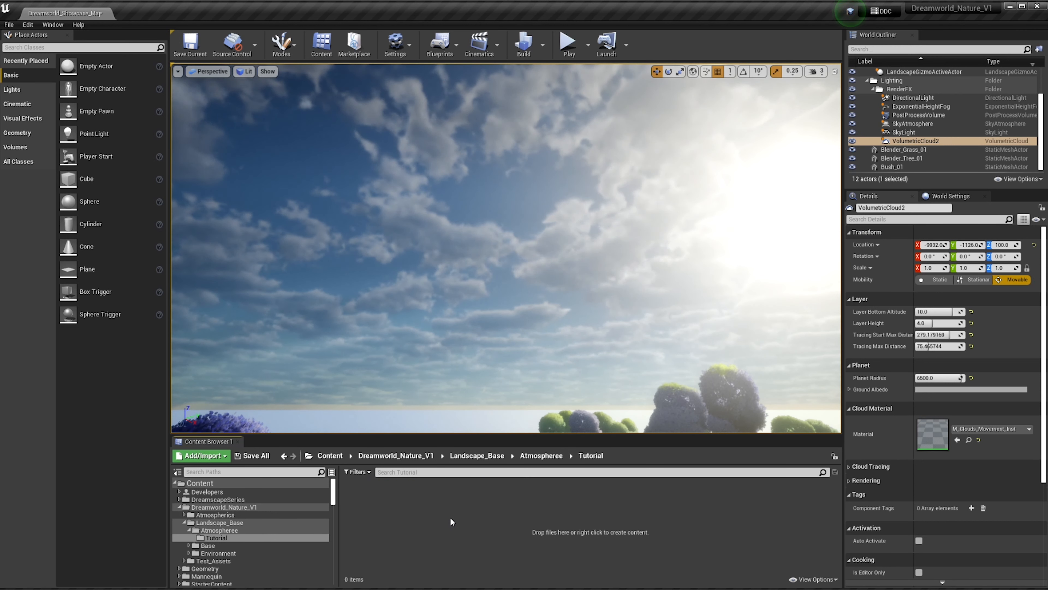
Create a material named M_Vol_Clouds in the Tutorial folder and open it in an editor docked beside the level
{"action": "right_click", "coordinate": [450, 525]}
{"action": "left_click", "coordinate": [475, 336]}
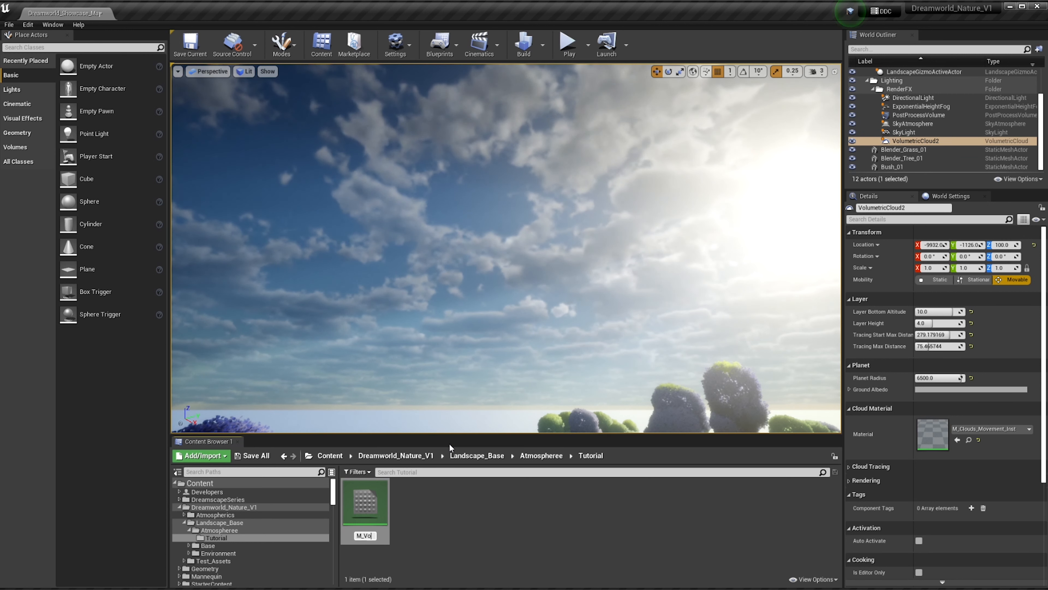
{"action": "type", "text": "M_Vol_Clouds"}
{"action": "key", "text": "Return"}
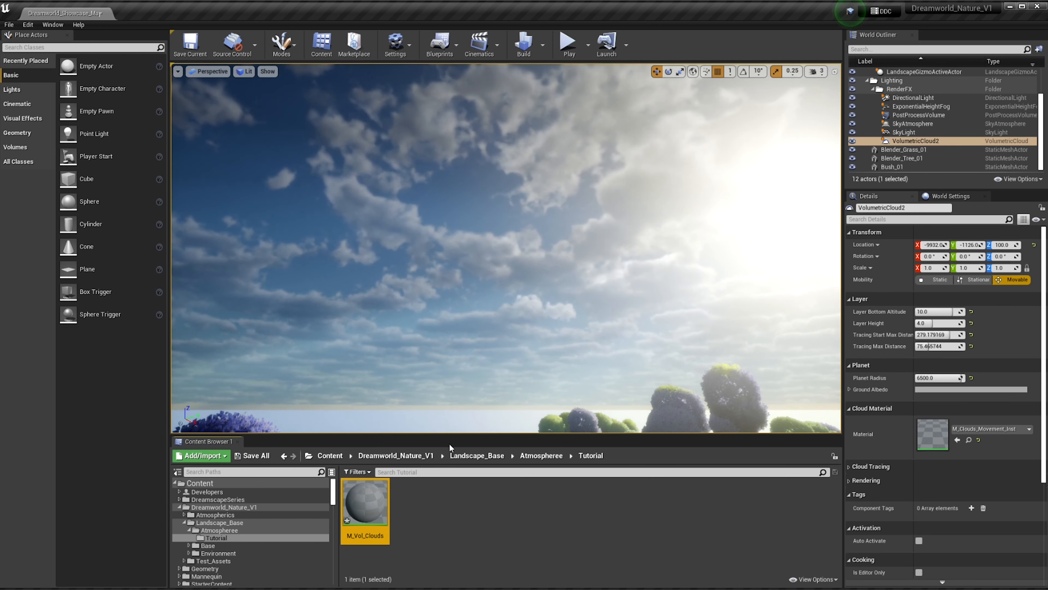
{"action": "double_click", "coordinate": [363, 513]}
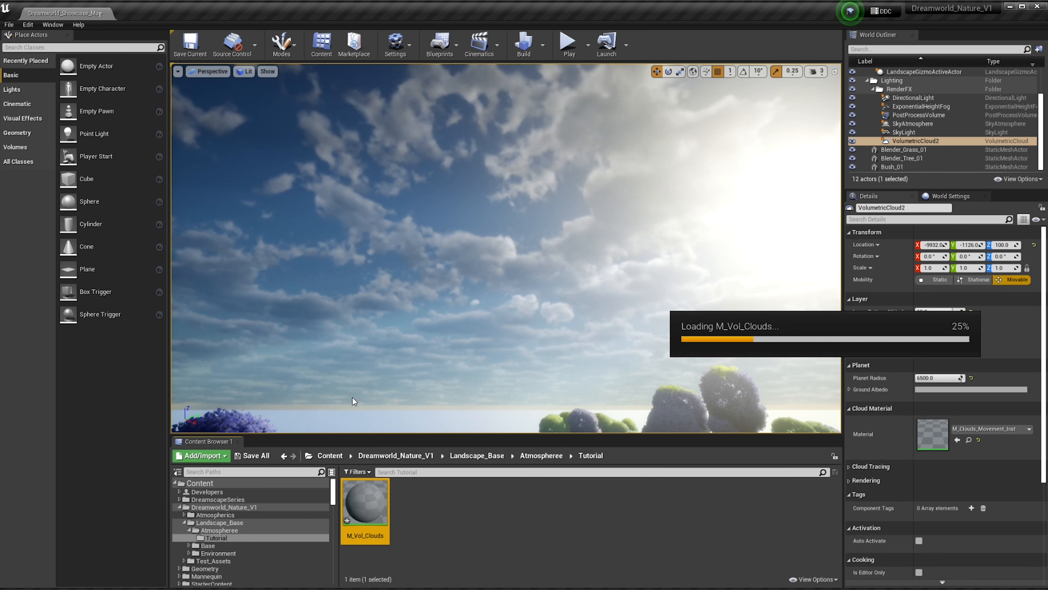
{"action": "left_click_drag", "start_coordinate": [449, 172], "coordinate": [114, 15]}
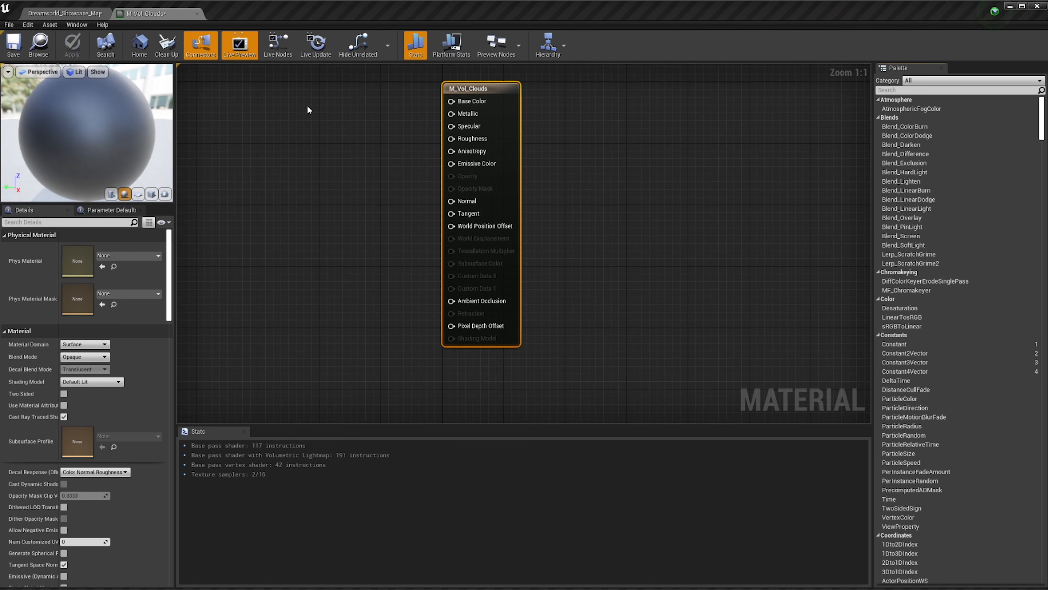
Set the material domain of M_Vol_Clouds to Volume
{"action": "right_click_drag", "start_coordinate": [307, 289], "coordinate": [445, 314]}
{"action": "right_click_drag", "start_coordinate": [421, 264], "coordinate": [472, 274]}
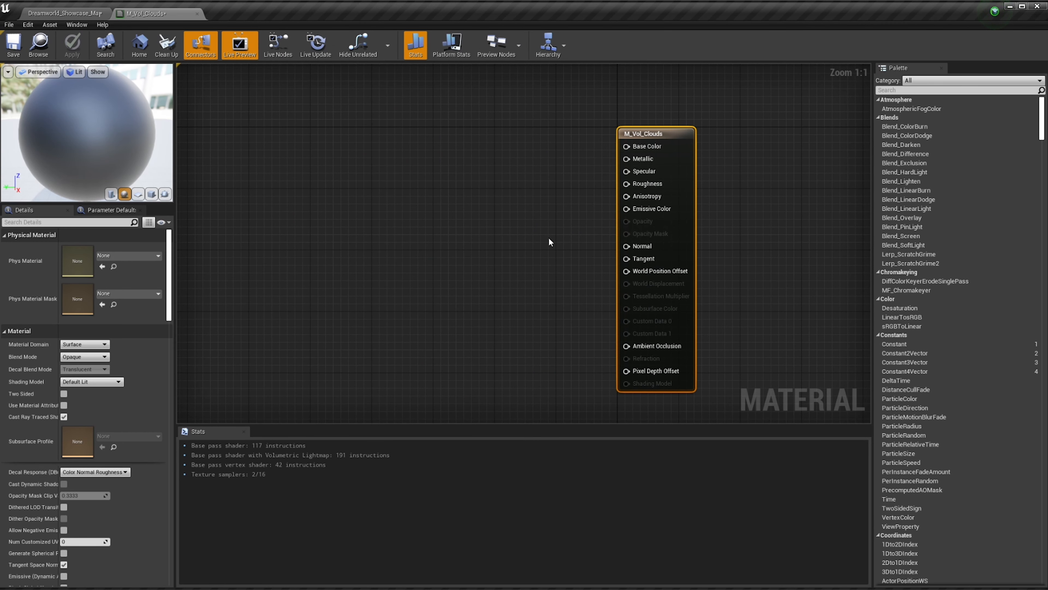
{"action": "left_click", "coordinate": [88, 360]}
{"action": "left_click", "coordinate": [86, 356]}
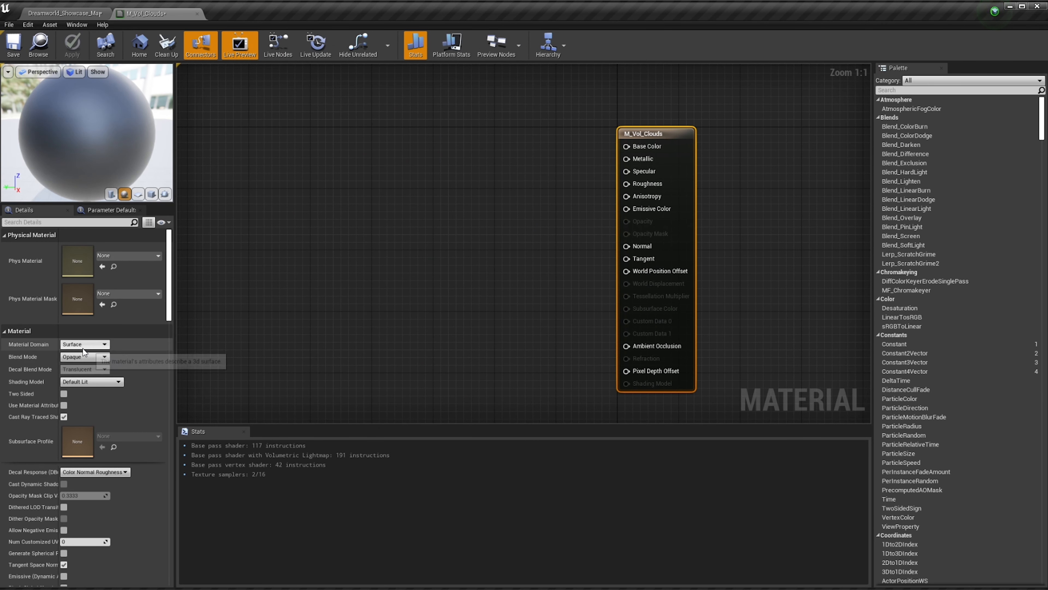
{"action": "left_click", "coordinate": [83, 348]}
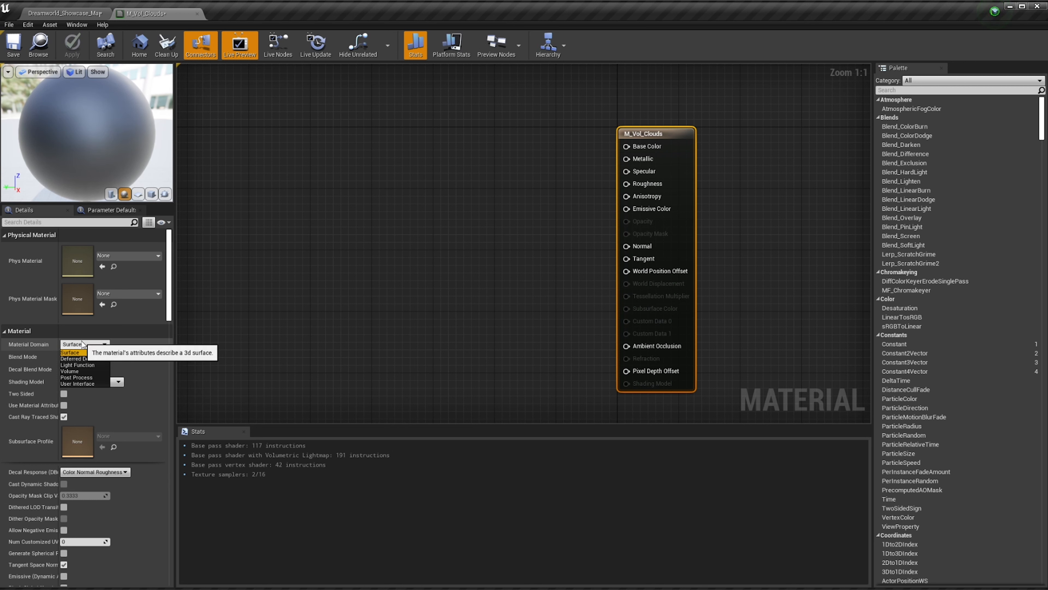
{"action": "left_click", "coordinate": [70, 370]}
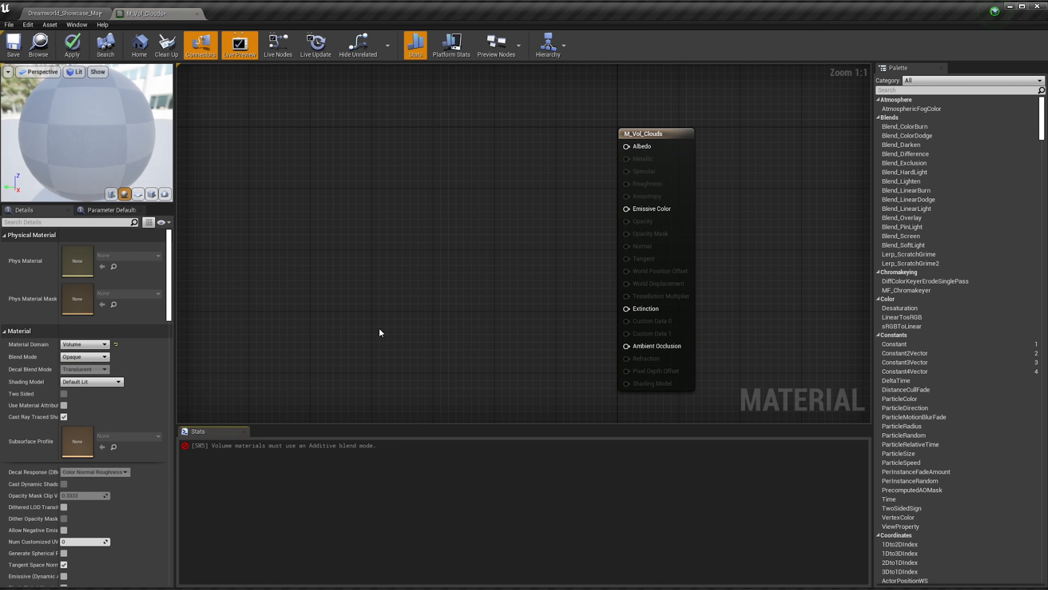
Add a single Constant node beside the M_Vol_Clouds node, near Emissive Color, and delete the extra duplicate constant
{"action": "left_click", "coordinate": [681, 244]}
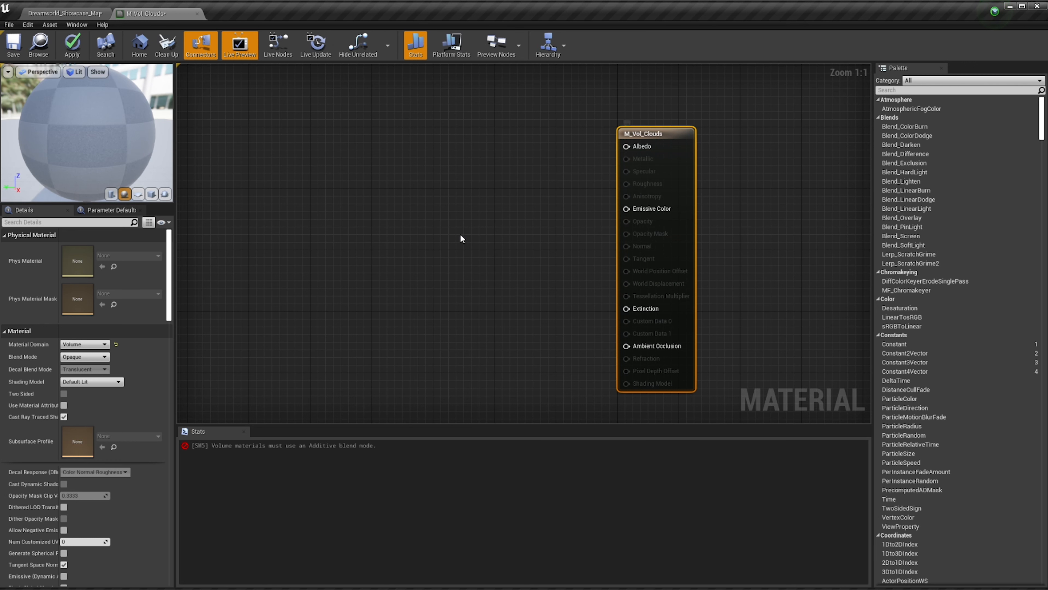
{"action": "scroll", "coordinate": [492, 232], "scroll_direction": "down", "scroll_amount": 1}
{"action": "left_click", "coordinate": [566, 212]}
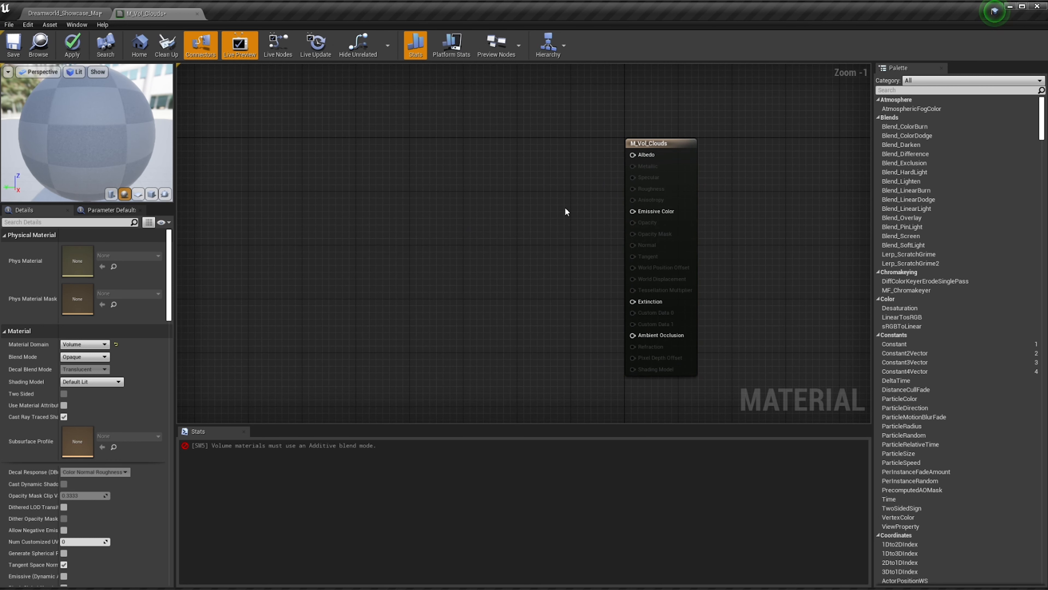
{"action": "key", "text": "1"}
{"action": "left_click", "coordinate": [546, 211]}
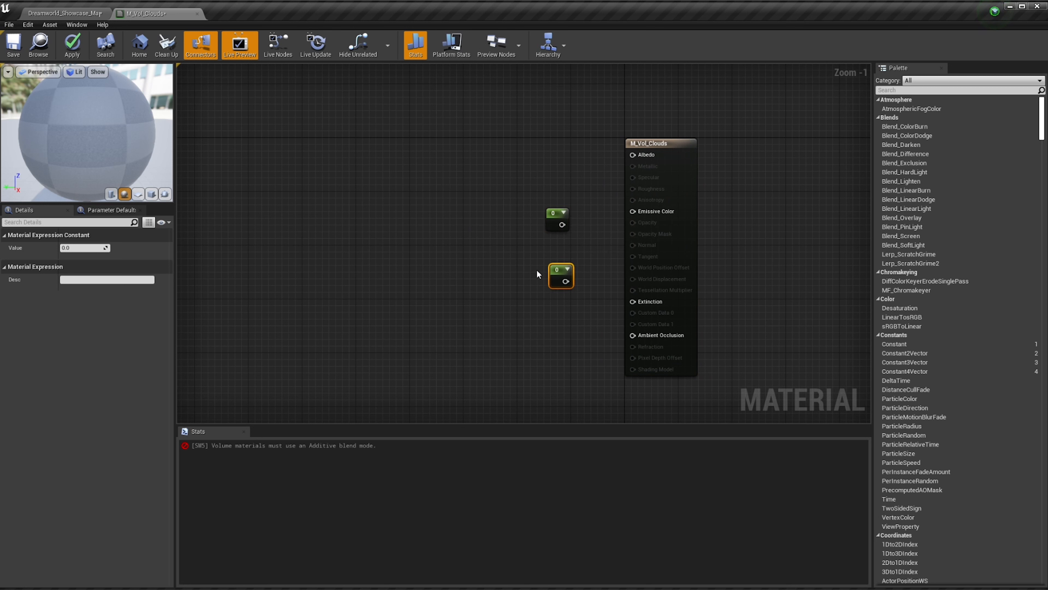
{"action": "key", "text": "Delete"}
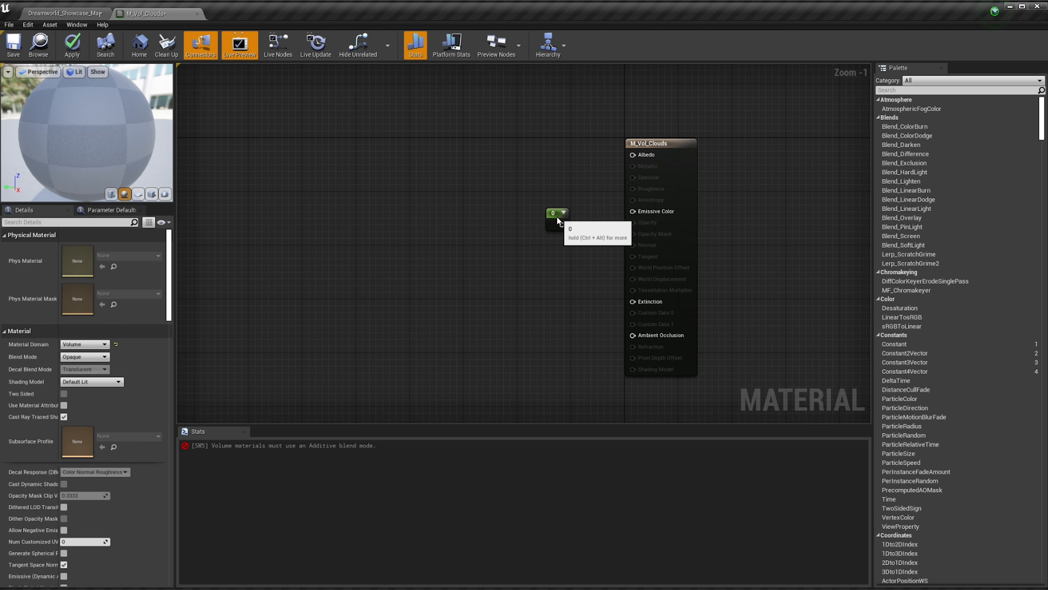
Connect the Constant node to the Emissive Color input of M_Vol_Clouds and move the constant closer to it
{"action": "left_click", "coordinate": [556, 225]}
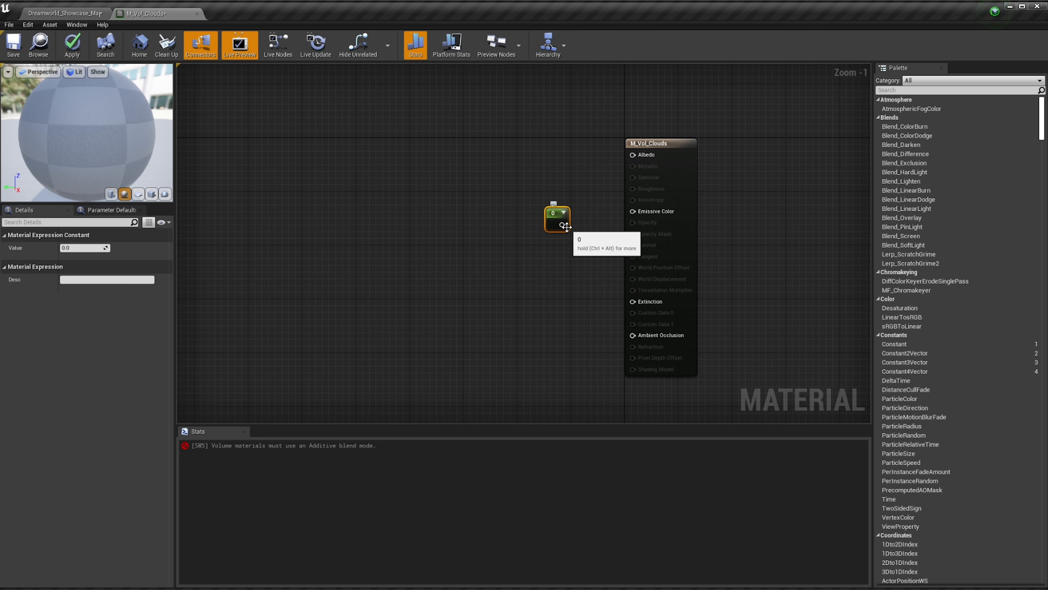
{"action": "right_click", "coordinate": [556, 220]}
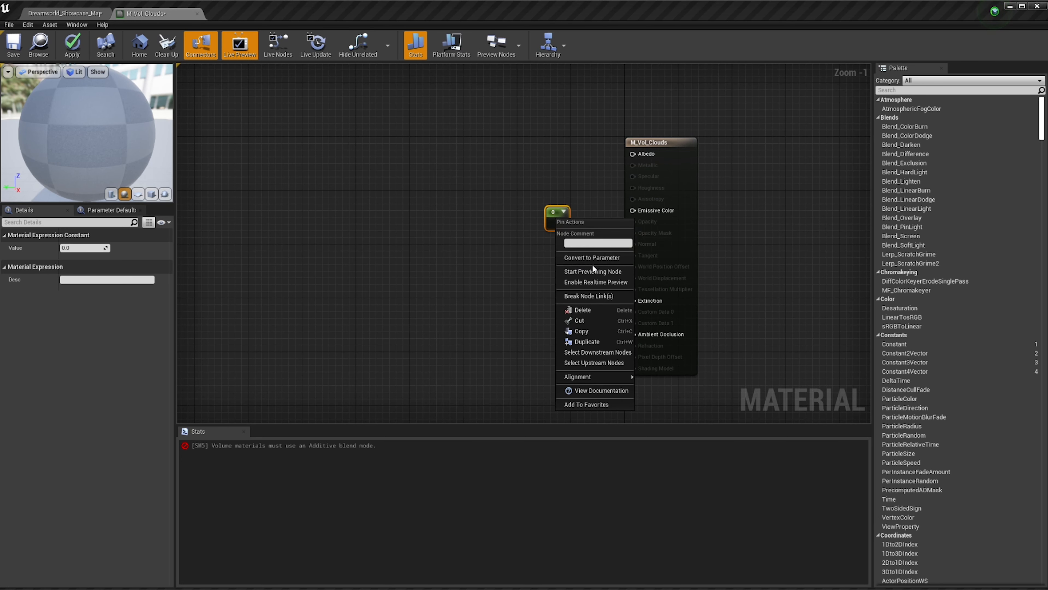
{"action": "left_click", "coordinate": [491, 275]}
{"action": "left_click", "coordinate": [558, 223]}
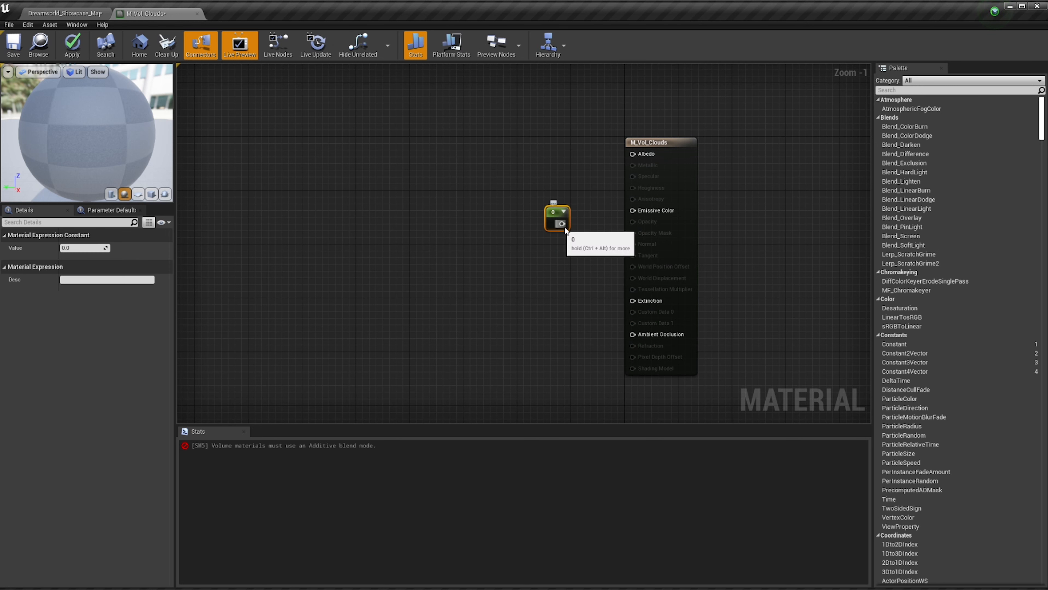
{"action": "left_click_drag", "start_coordinate": [559, 223], "coordinate": [637, 214]}
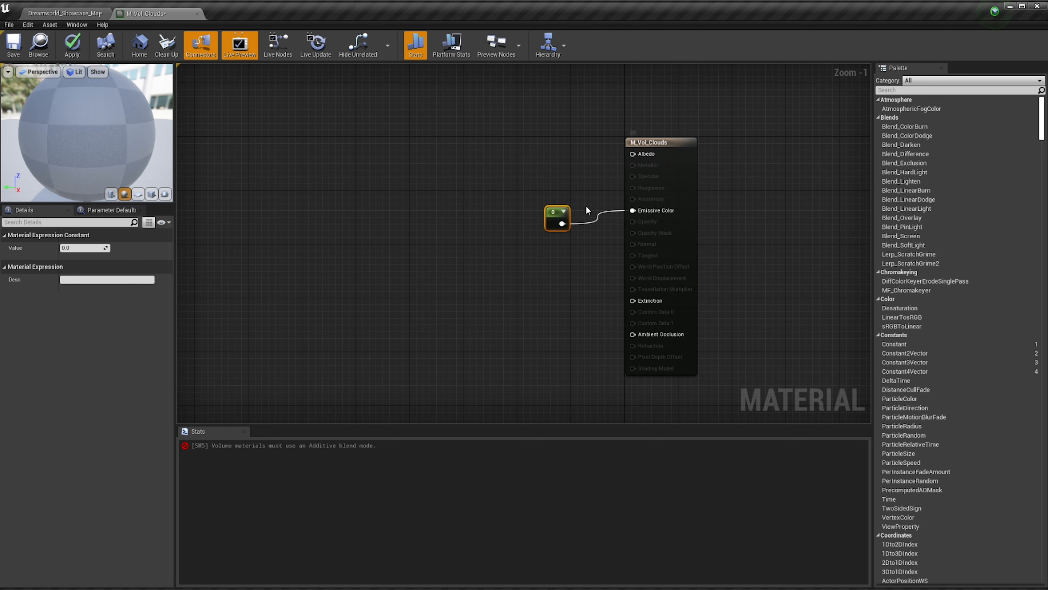
{"action": "left_click_drag", "start_coordinate": [553, 209], "coordinate": [573, 208]}
Add a CloudSampleAttribute node in the empty graph area and inspect its outputs
{"action": "right_click_drag", "start_coordinate": [460, 183], "coordinate": [491, 195]}
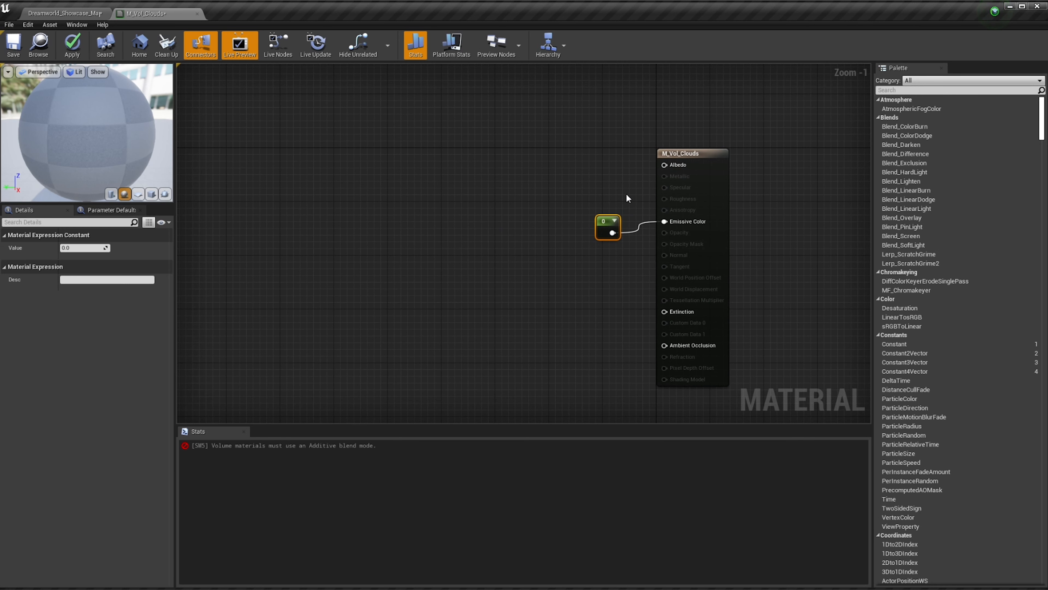
{"action": "right_click_drag", "start_coordinate": [404, 182], "coordinate": [424, 182]}
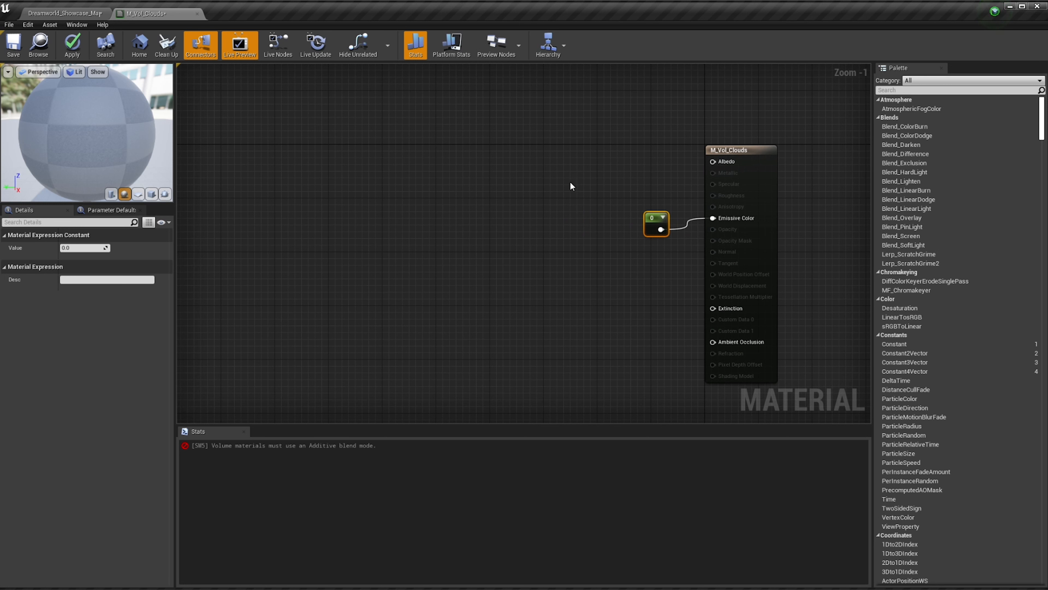
{"action": "right_click", "coordinate": [363, 199]}
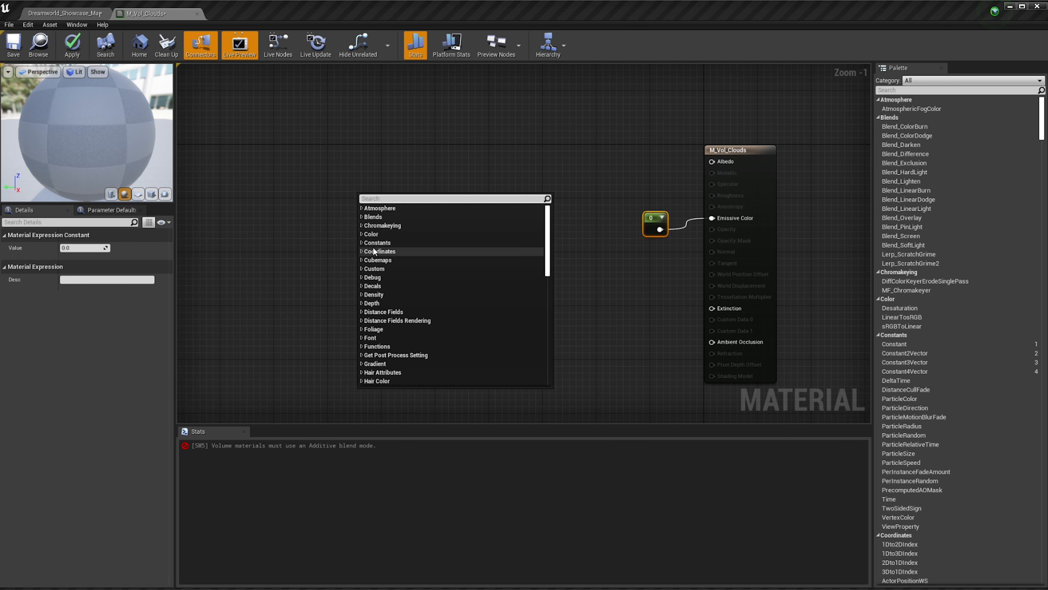
{"action": "type", "text": "cloud"}
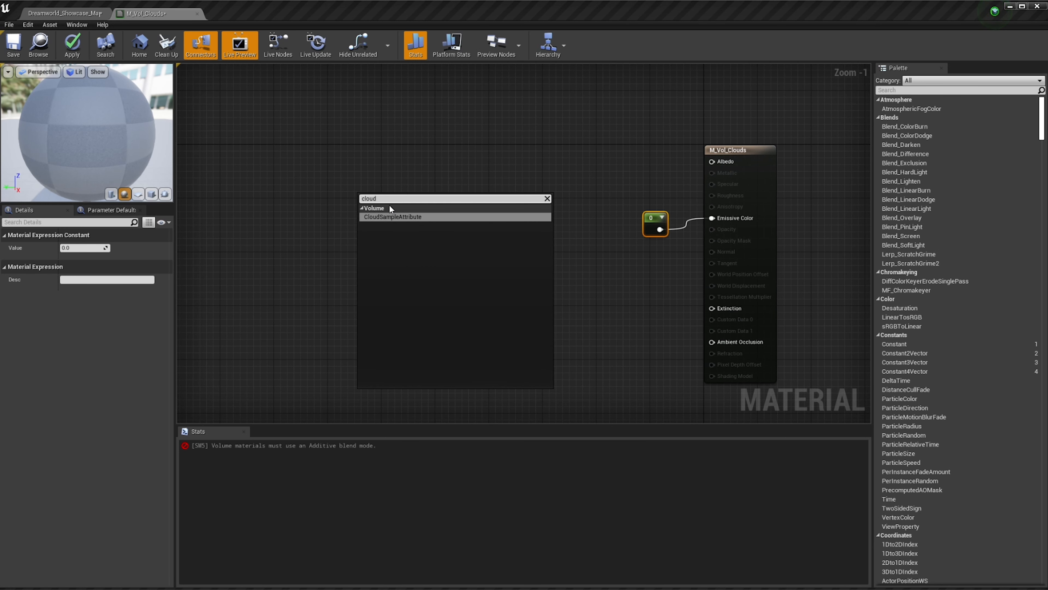
{"action": "key", "text": "Return"}
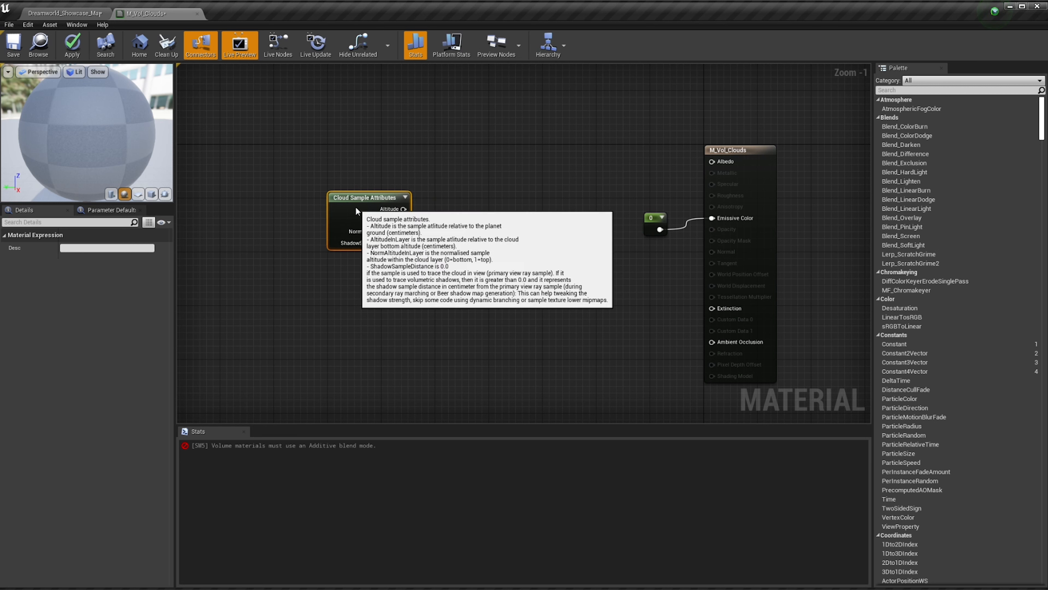
{"action": "mouse_move", "coordinate": [337, 244]}
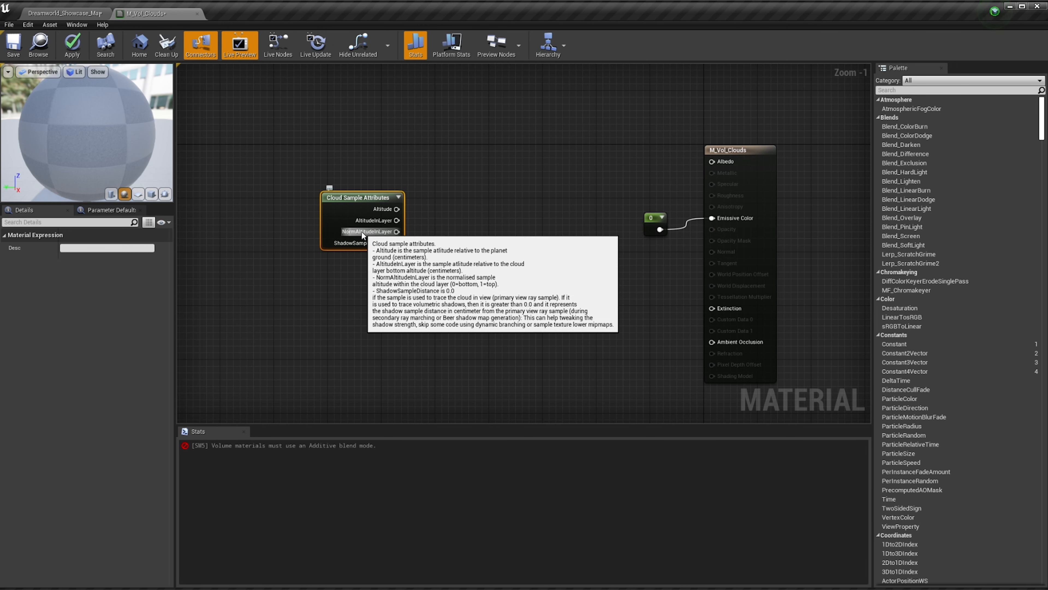
{"action": "scroll", "coordinate": [362, 231], "scroll_direction": "up", "scroll_amount": 1}
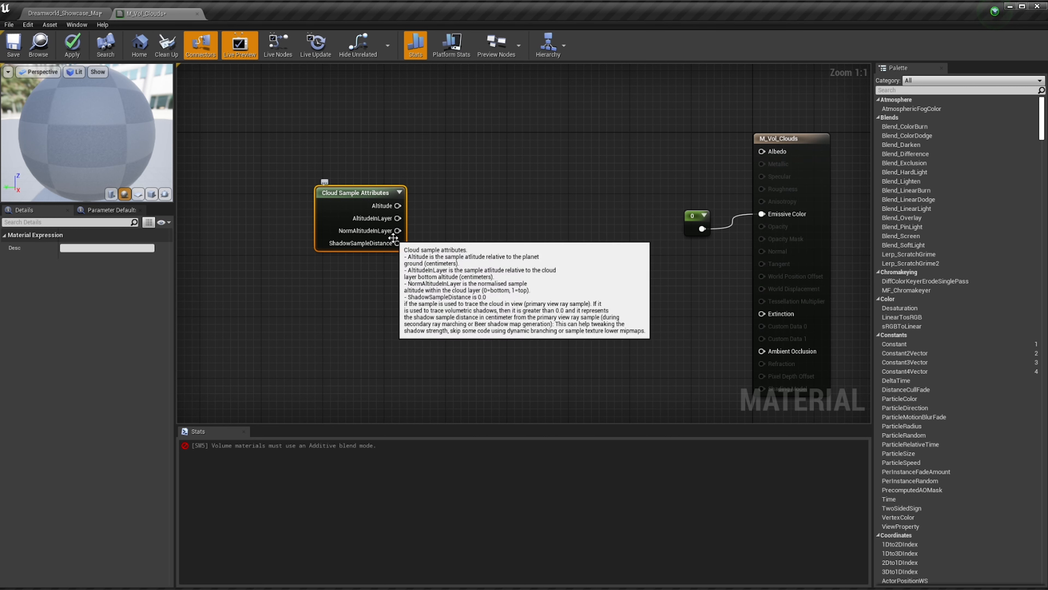
Move the Cloud Sample Attributes node farther from the material node to leave room for more nodes
{"action": "scroll", "coordinate": [549, 206], "scroll_direction": "down", "scroll_amount": 3}
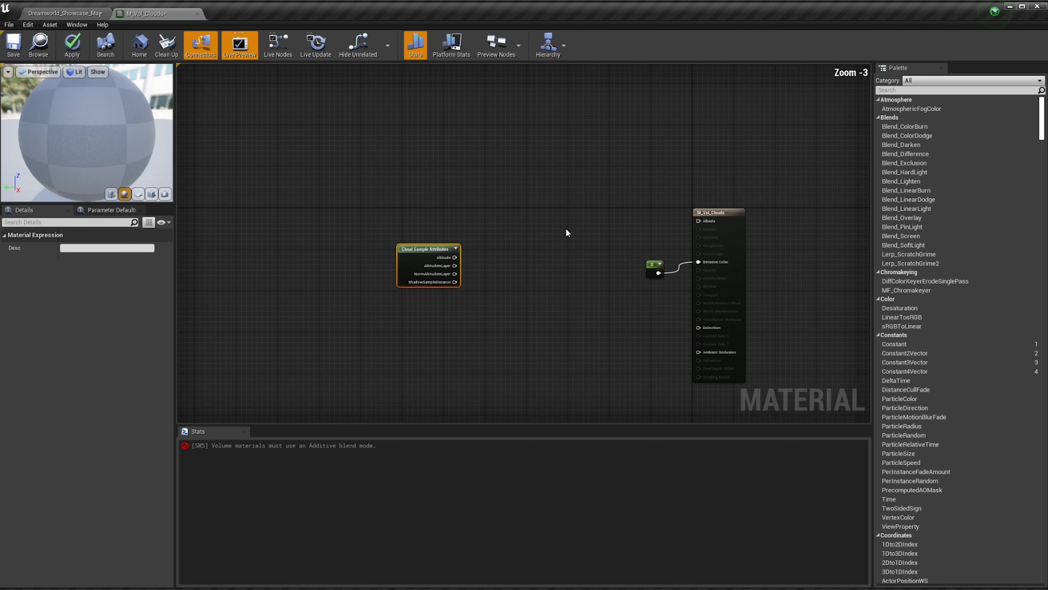
{"action": "mouse_move", "coordinate": [374, 255]}
{"action": "left_click_drag", "start_coordinate": [374, 255], "coordinate": [292, 260]}
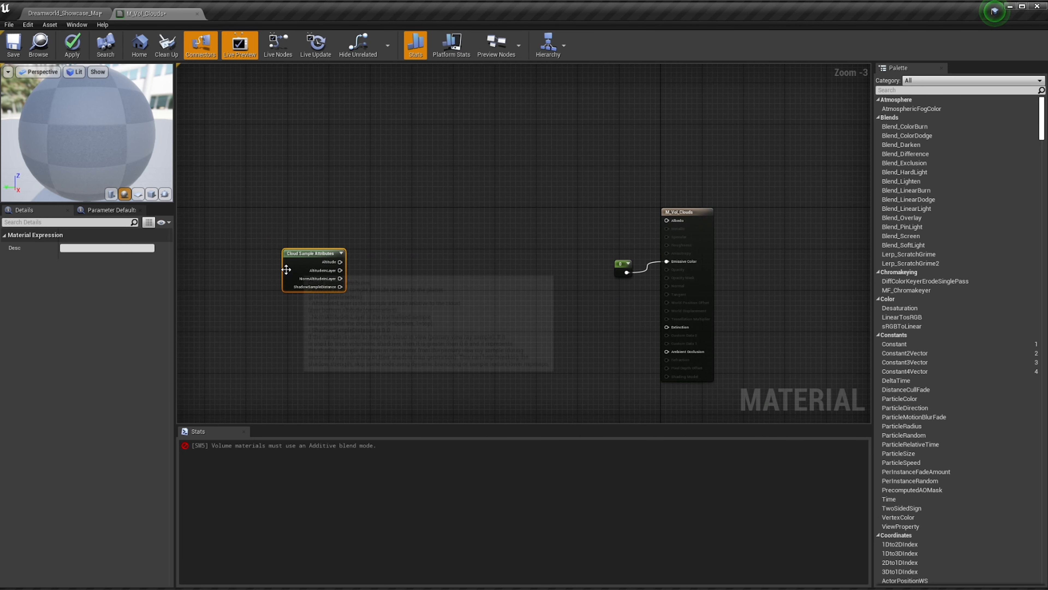
{"action": "left_click", "coordinate": [310, 181]}
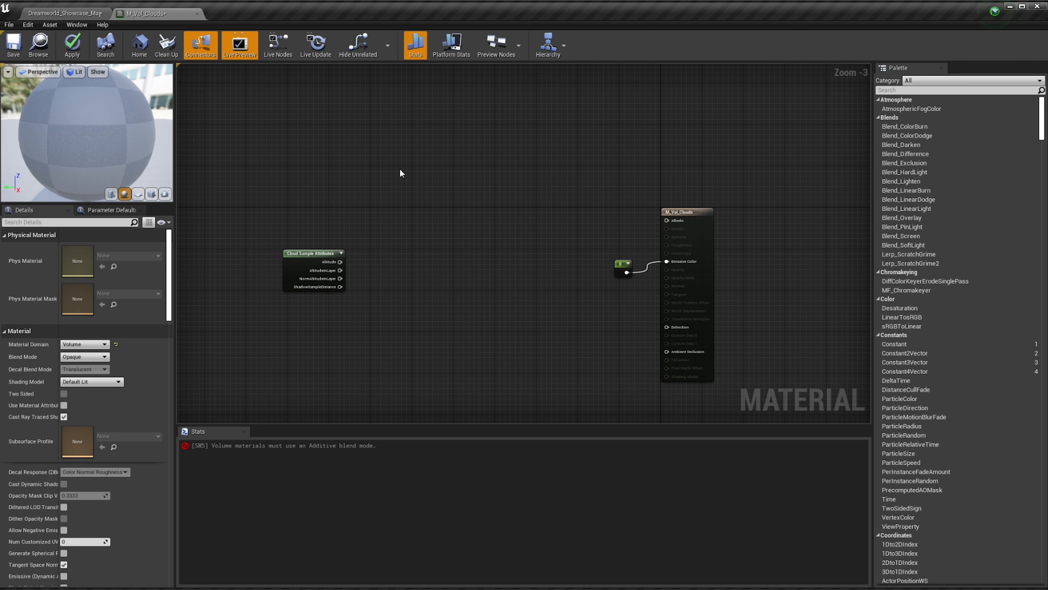
{"action": "left_click_drag", "start_coordinate": [300, 268], "coordinate": [310, 268]}
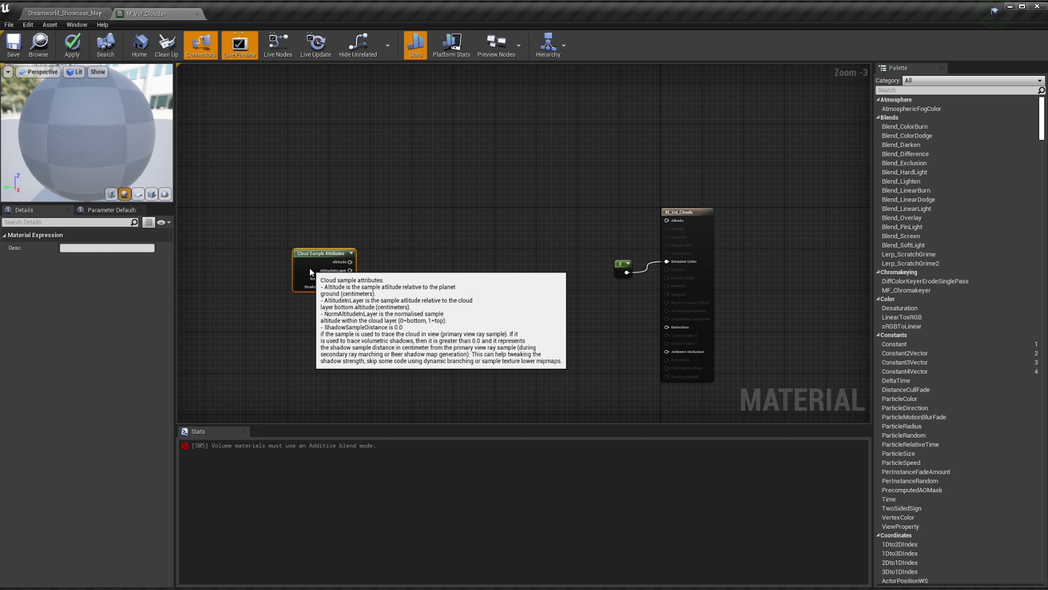
Add a Constant3Vector above the Cloud Sample Attributes node and set its colour to near-white, 0.963542 in all channels
{"action": "right_click", "coordinate": [370, 182]}
{"action": "left_click", "coordinate": [360, 109]}
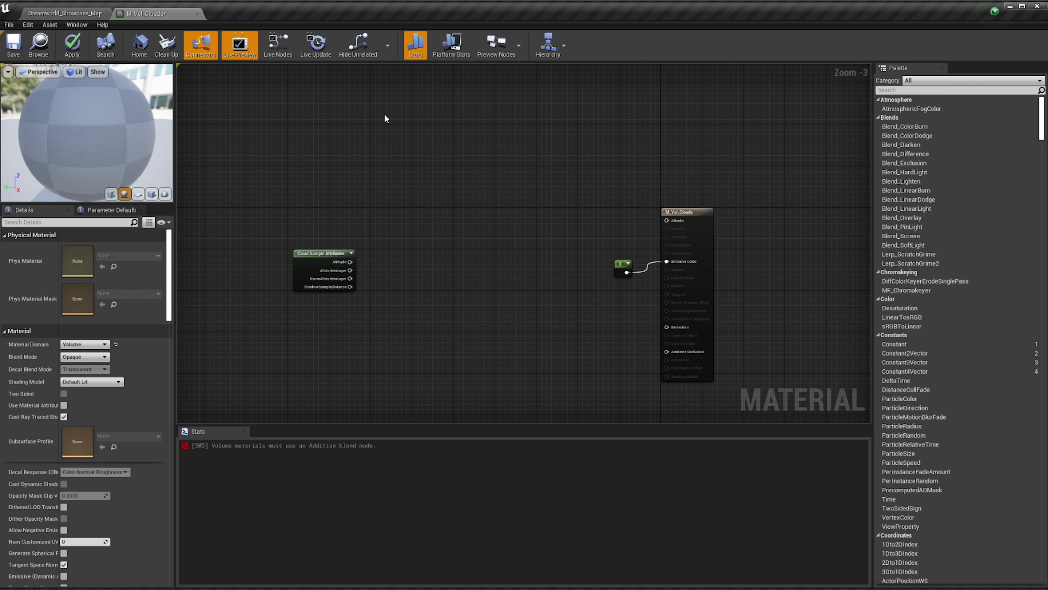
{"action": "left_click", "coordinate": [394, 108]}
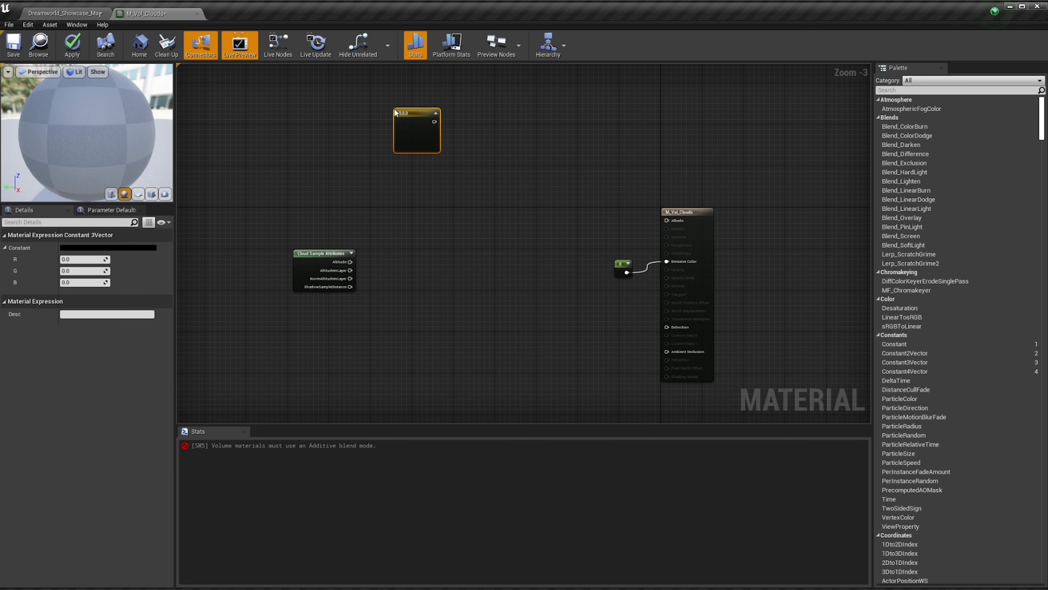
{"action": "right_click_drag", "start_coordinate": [409, 156], "coordinate": [418, 203]}
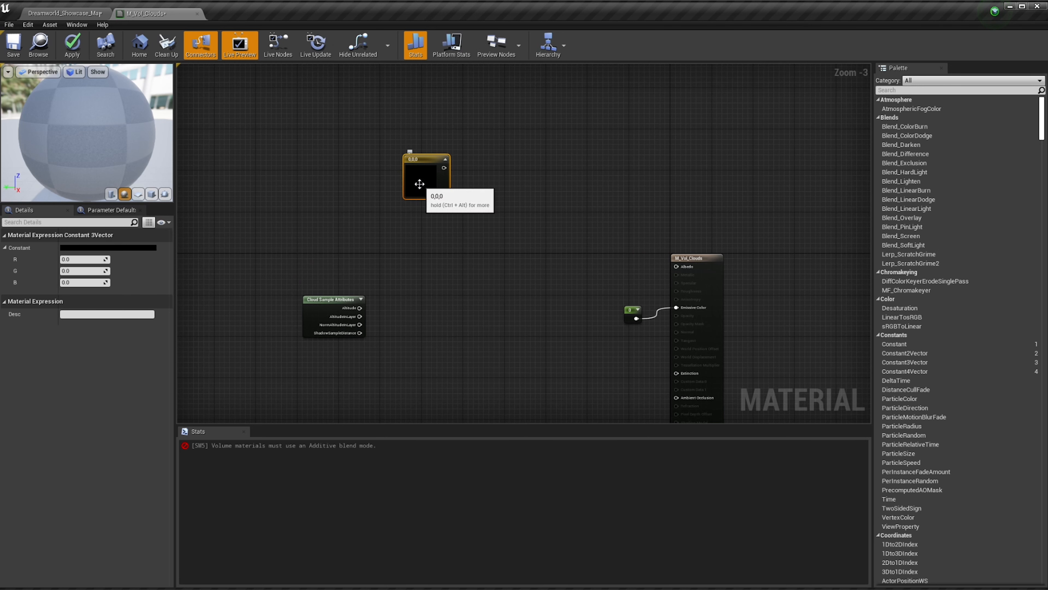
{"action": "left_click", "coordinate": [150, 248]}
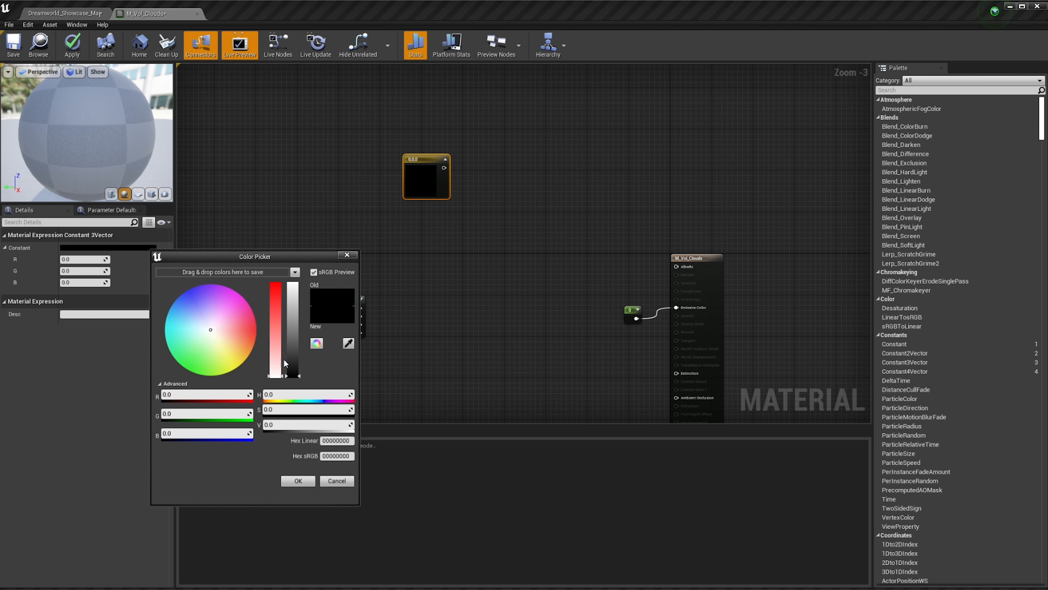
{"action": "left_click_drag", "start_coordinate": [292, 363], "coordinate": [293, 285]}
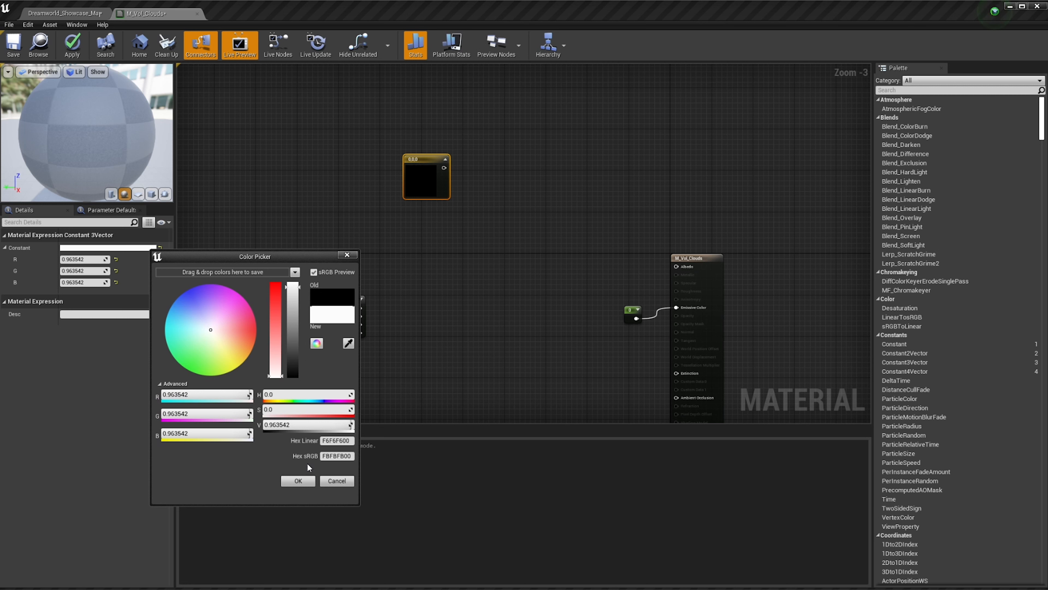
{"action": "left_click", "coordinate": [298, 480]}
Add a second Constant3Vector below the near-white one and shift the near-white node to line up with it
{"action": "left_click", "coordinate": [429, 209]}
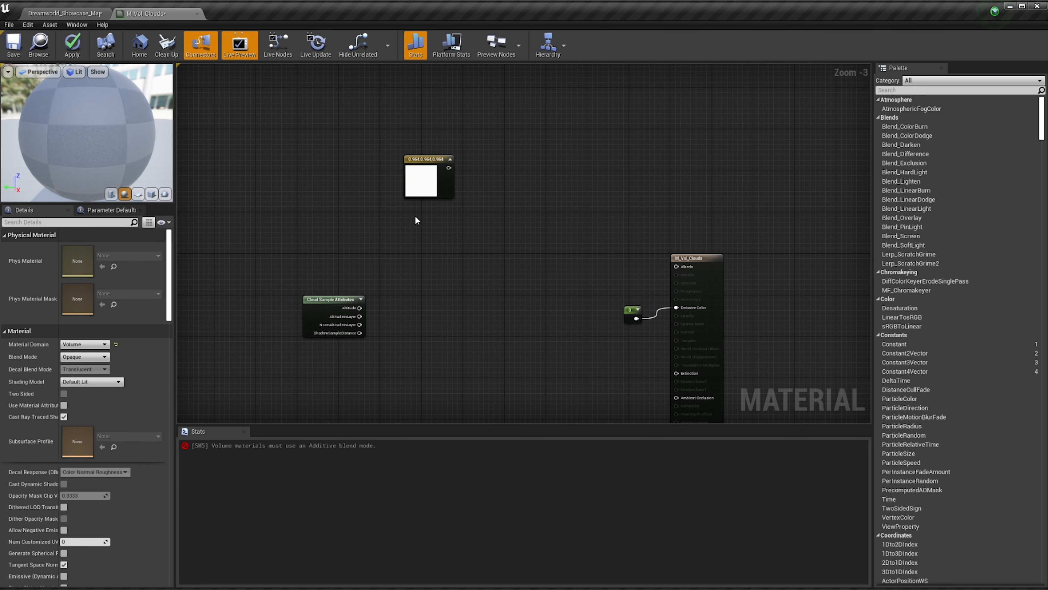
{"action": "key", "text": "3"}
{"action": "left_click", "coordinate": [394, 225]}
{"action": "left_click_drag", "start_coordinate": [411, 186], "coordinate": [404, 187]}
{"action": "left_click", "coordinate": [408, 231]}
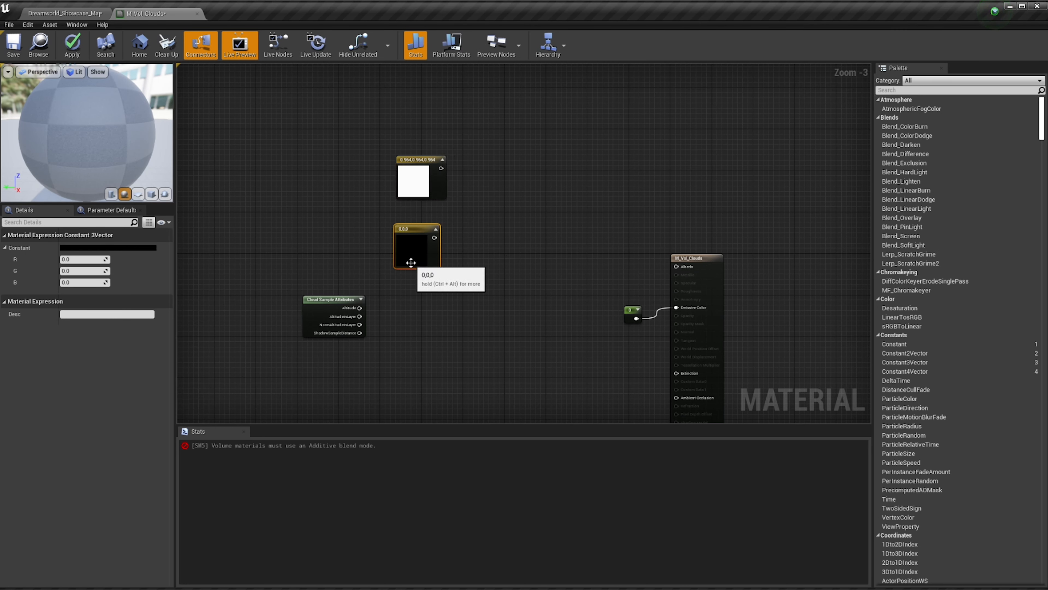
Set the black Constant3Vector's hue to about 177.8 and saturation to about 0.27, and nudge the Cloud Sample Attributes node closer
{"action": "left_click", "coordinate": [143, 248]}
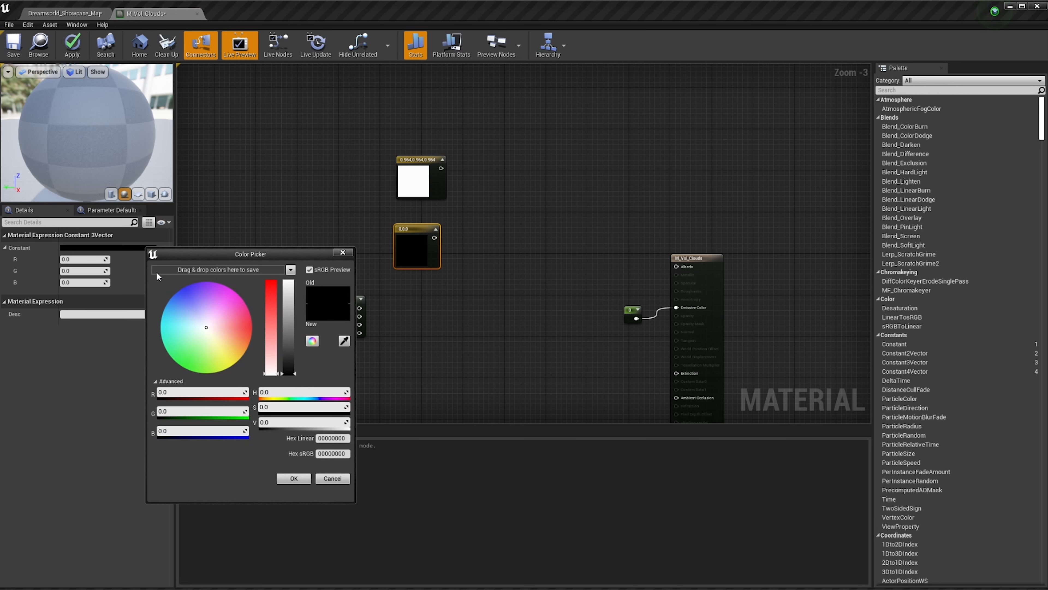
{"action": "left_click", "coordinate": [194, 328]}
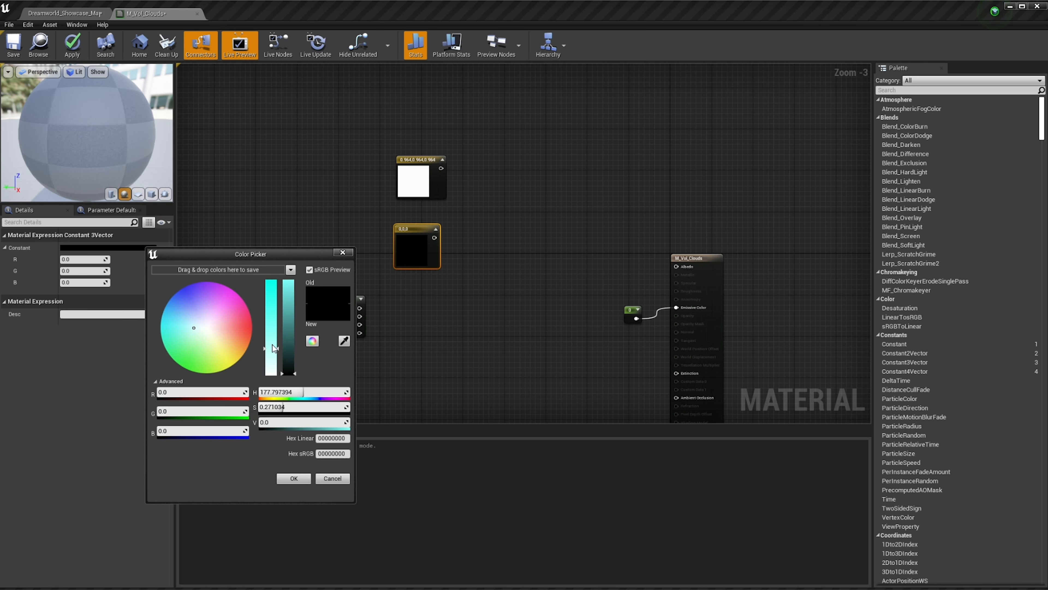
{"action": "left_click", "coordinate": [293, 479]}
{"action": "right_click_drag", "start_coordinate": [436, 288], "coordinate": [428, 267]}
{"action": "left_click_drag", "start_coordinate": [312, 281], "coordinate": [322, 282]}
{"action": "left_click", "coordinate": [499, 277]}
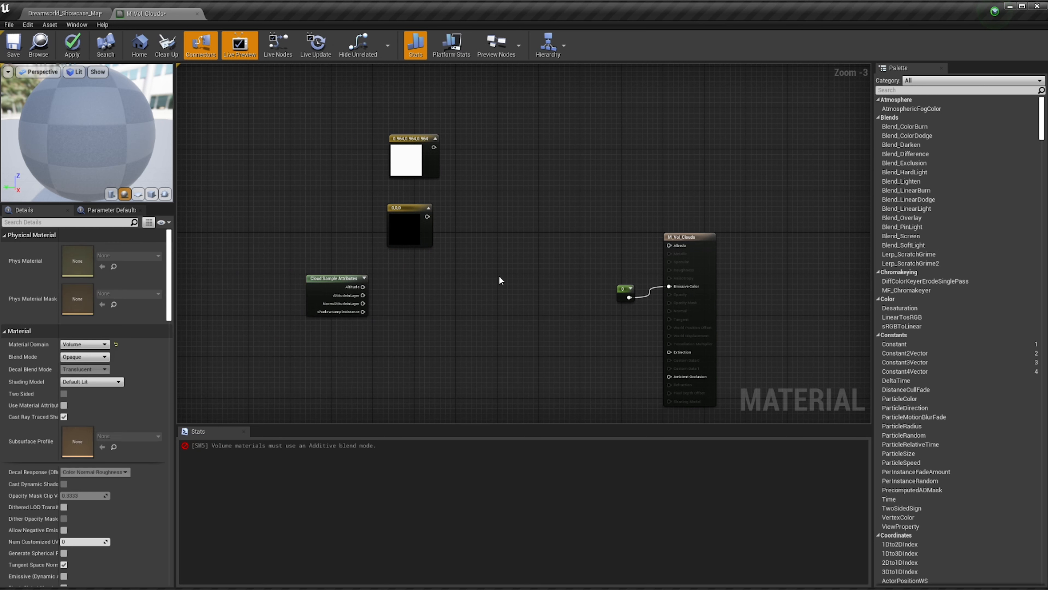
{"action": "right_click", "coordinate": [483, 202]}
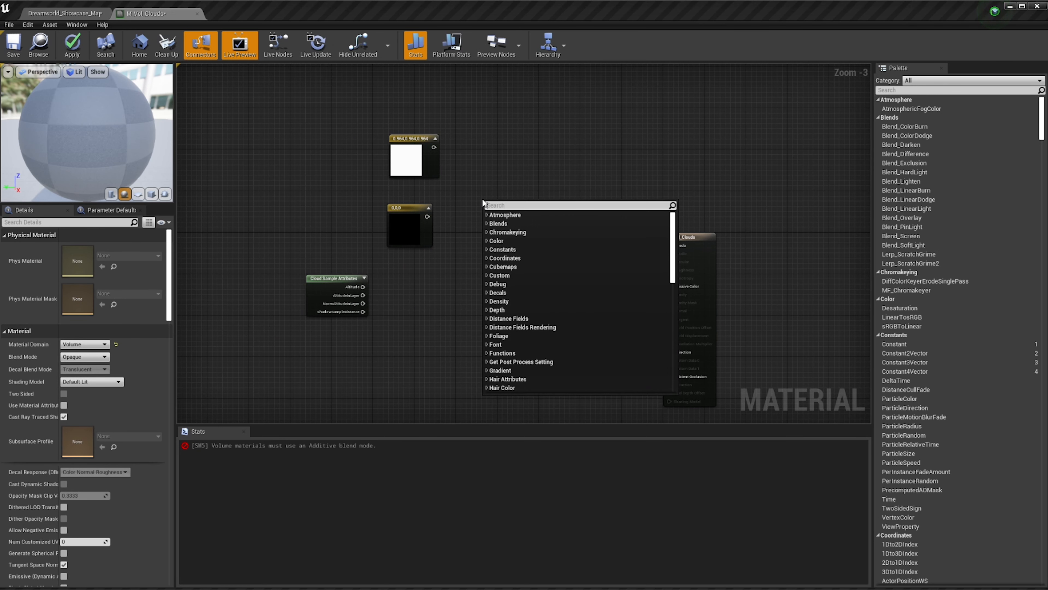
{"action": "type", "text": "lerp"}
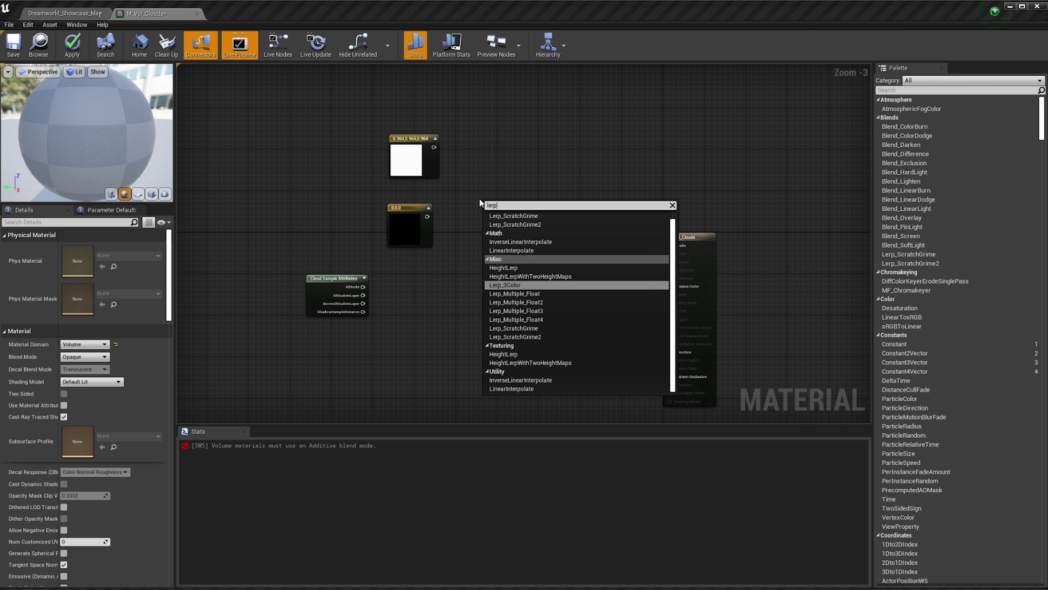
{"action": "key", "text": "Return"}
{"action": "scroll", "coordinate": [481, 203], "scroll_direction": "up", "scroll_amount": 2}
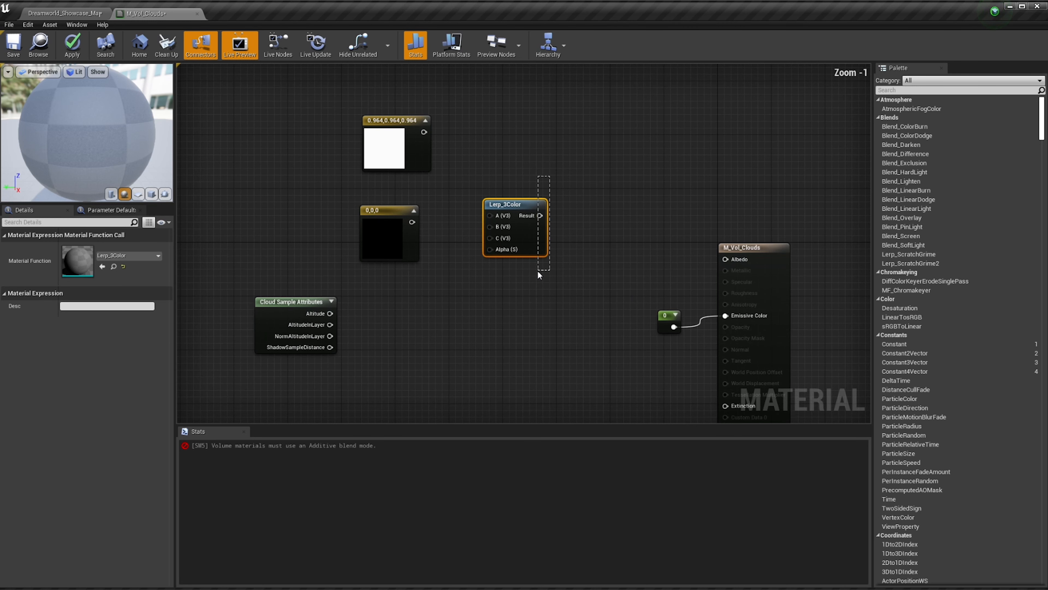
{"action": "key", "text": "Delete"}
Add a LinearInterpolate node and place it between the two Constant3Vector nodes and the material node
{"action": "right_click", "coordinate": [521, 238]}
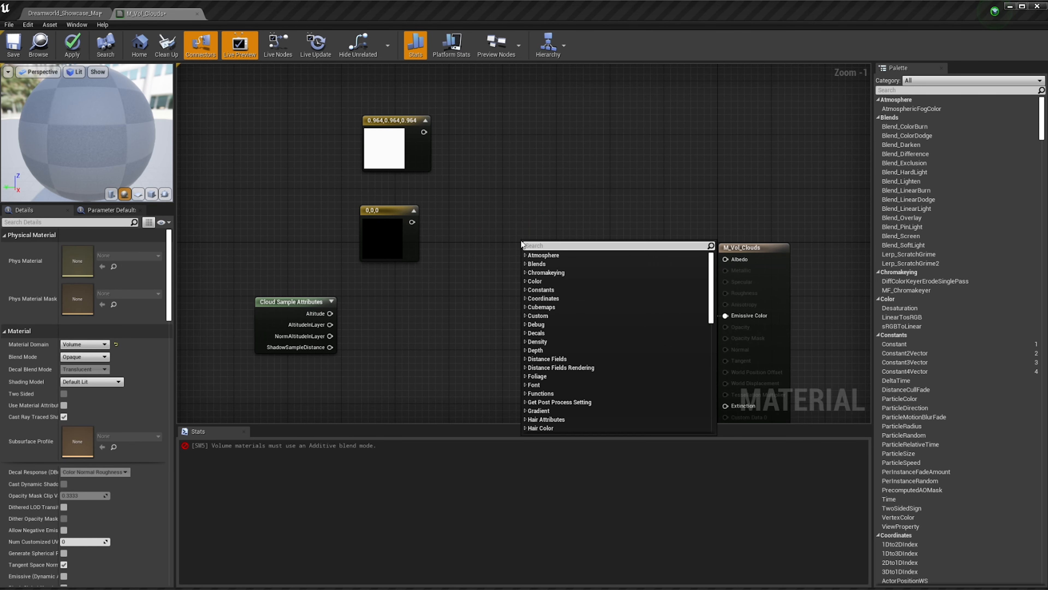
{"action": "type", "text": "lerp"}
{"action": "key", "text": "Up"}
{"action": "key", "text": "Up"}
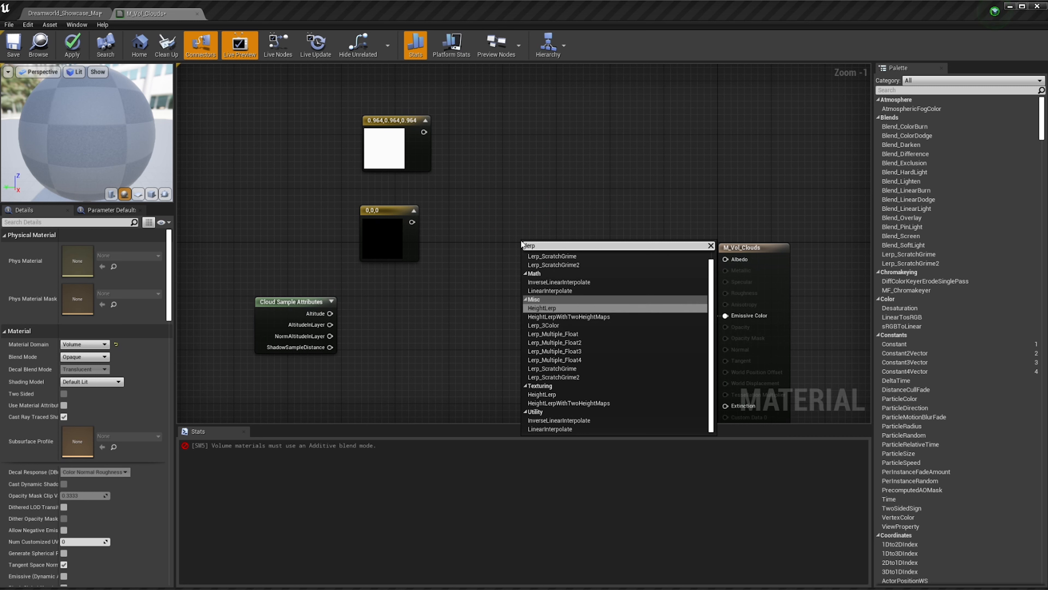
{"action": "key", "text": "Down"}
{"action": "key", "text": "Down"}
{"action": "key", "text": "Up"}
{"action": "key", "text": "Up"}
{"action": "key", "text": "Down"}
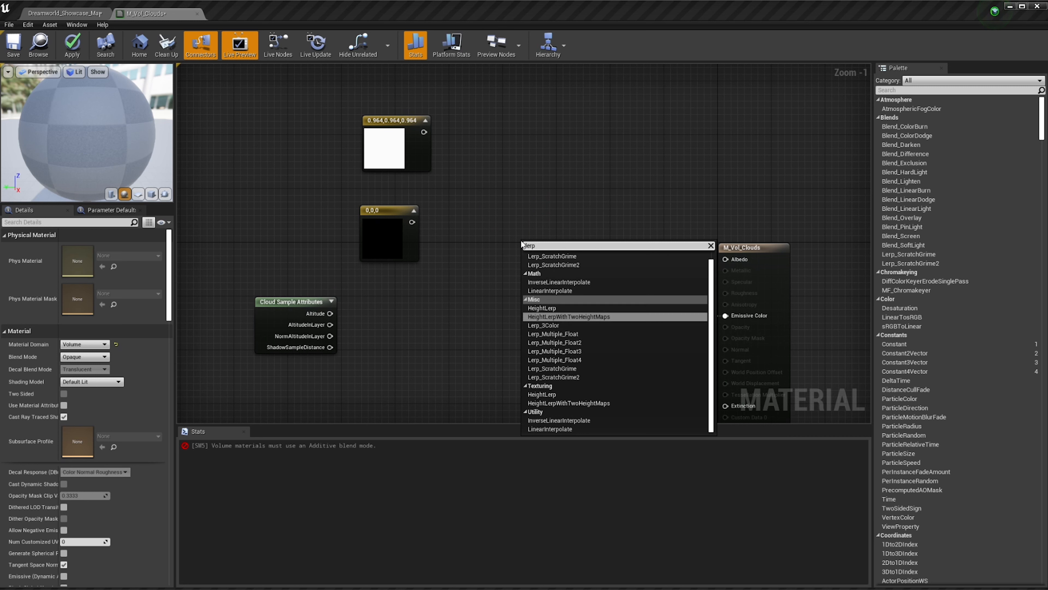
{"action": "type", "text": "in"}
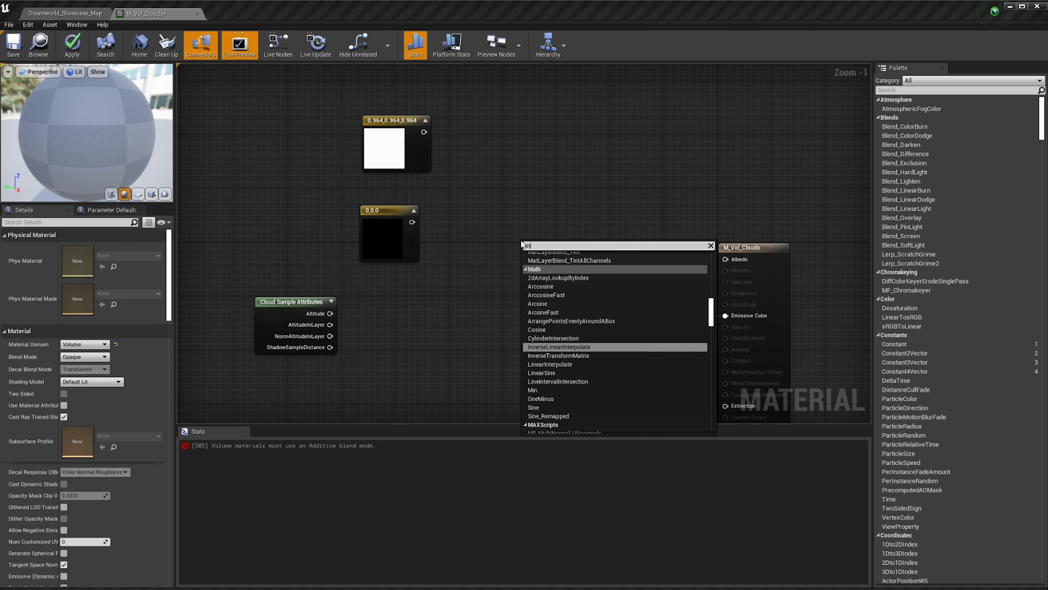
{"action": "type", "text": "terl"}
{"action": "key", "text": "BackSpace"}
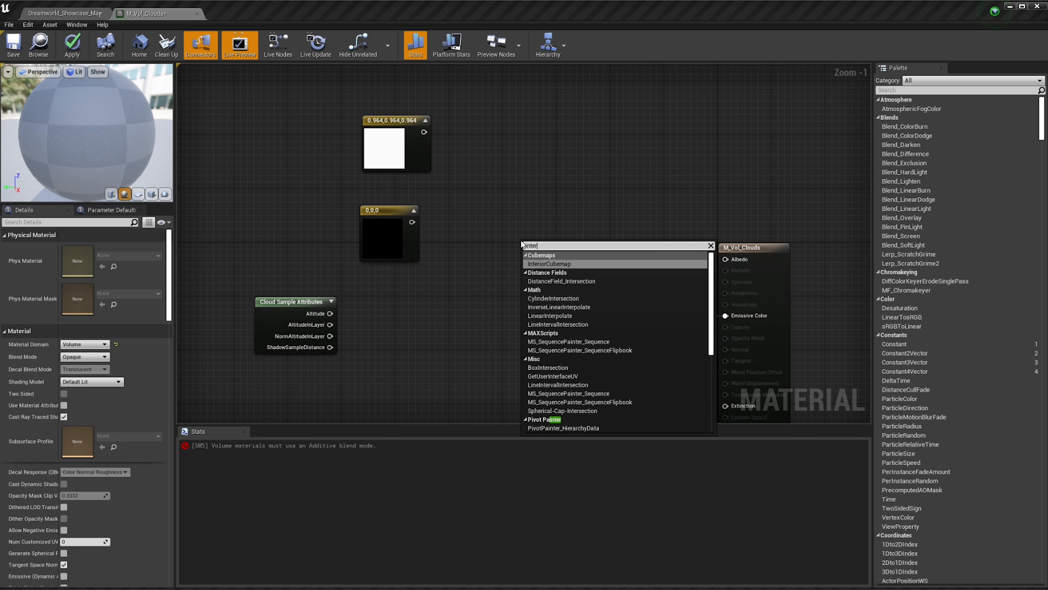
{"action": "type", "text": "plo"}
{"action": "key", "text": "BackSpace"}
{"action": "key", "text": "BackSpace"}
{"action": "key", "text": "BackSpace"}
{"action": "type", "text": "pol"}
{"action": "key", "text": "Down"}
{"action": "key", "text": "Return"}
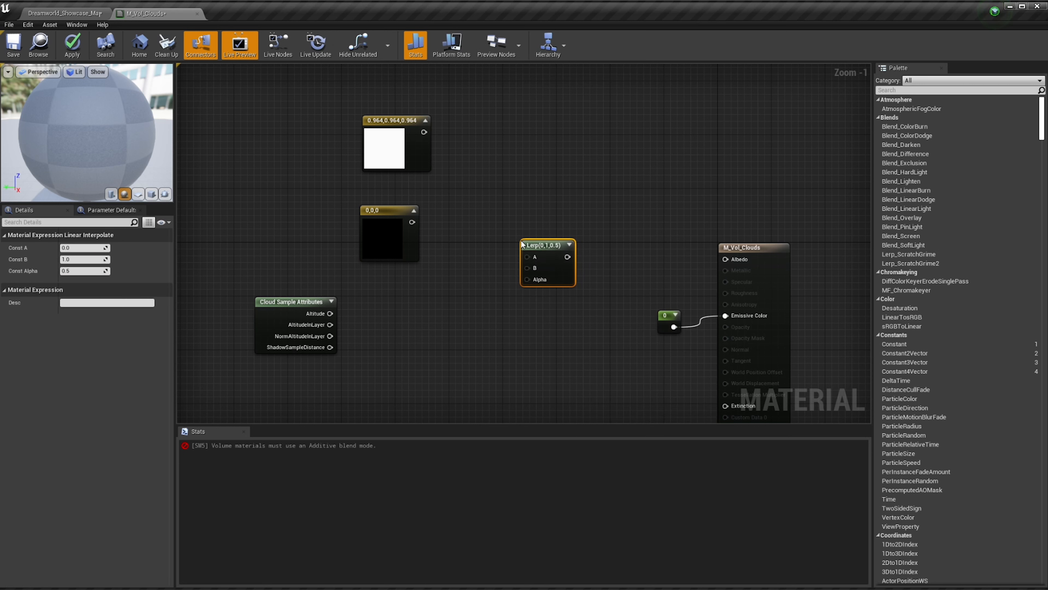
{"action": "left_click_drag", "start_coordinate": [556, 276], "coordinate": [523, 240]}
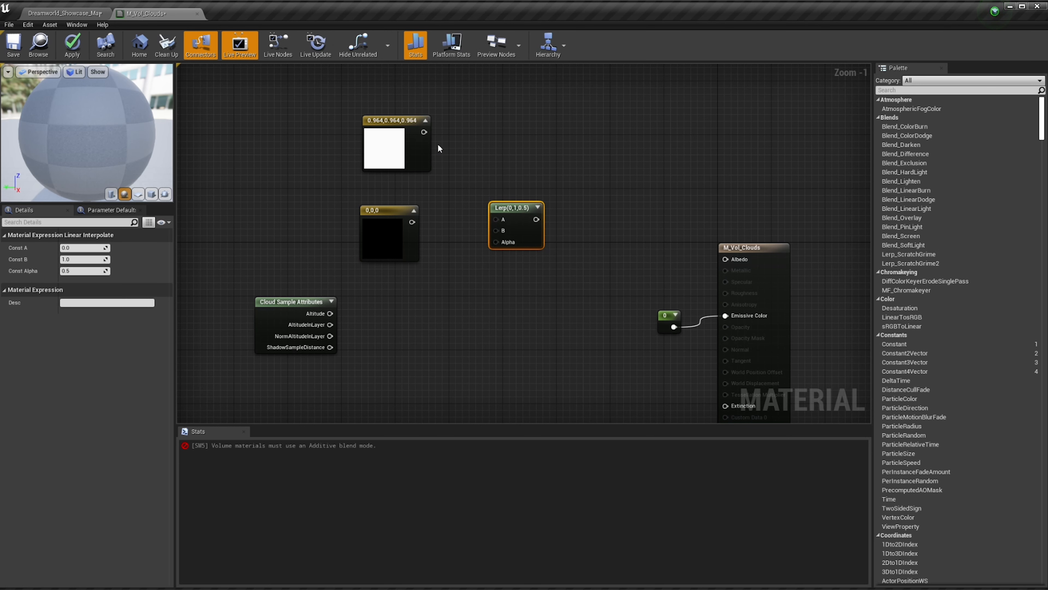
Set the black Constant3Vector to a pale blue of R 0.752399, G 0.939664, B 1.0
{"action": "left_click", "coordinate": [397, 219]}
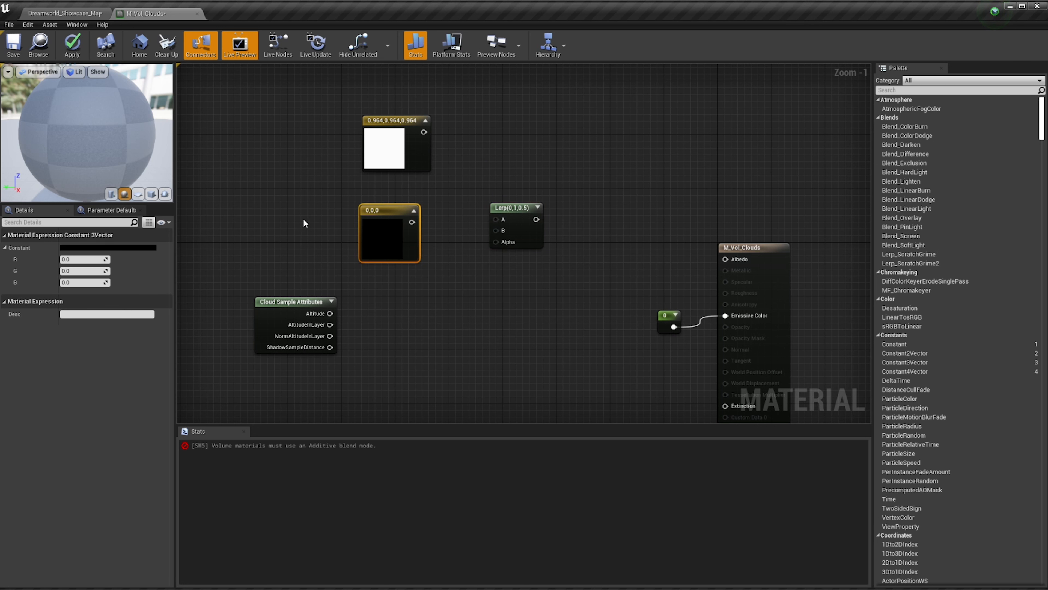
{"action": "left_click", "coordinate": [140, 247]}
{"action": "left_click_drag", "start_coordinate": [208, 328], "coordinate": [193, 326]}
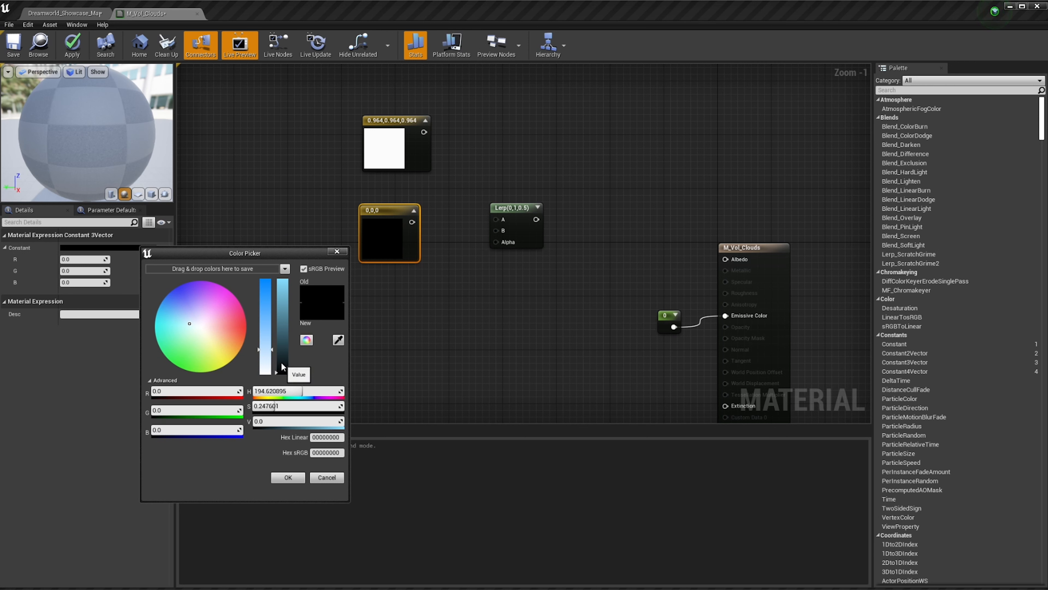
{"action": "left_click_drag", "start_coordinate": [283, 367], "coordinate": [295, 261]}
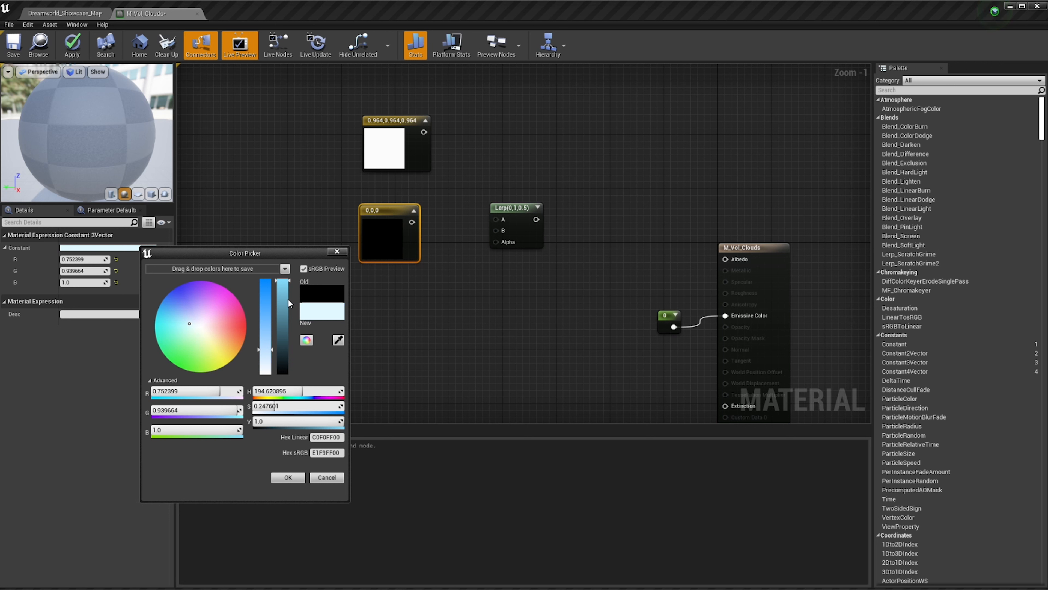
{"action": "left_click", "coordinate": [288, 477]}
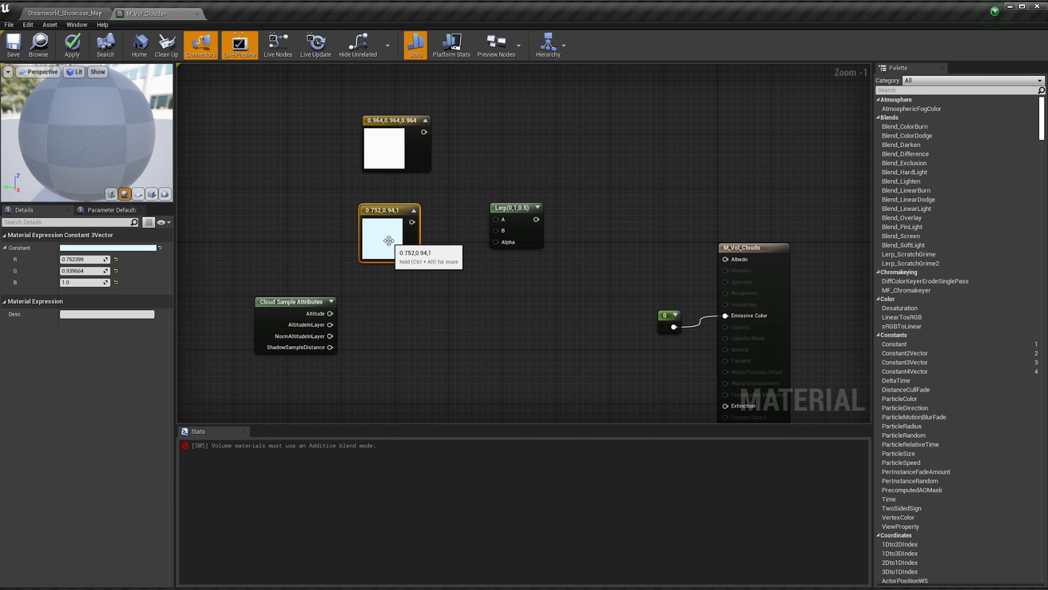
Wire the near-white constant to the Lerp's A input, the pale blue constant to B, and NormAltitudeInLayer to Alpha
{"action": "left_click_drag", "start_coordinate": [412, 222], "coordinate": [496, 230]}
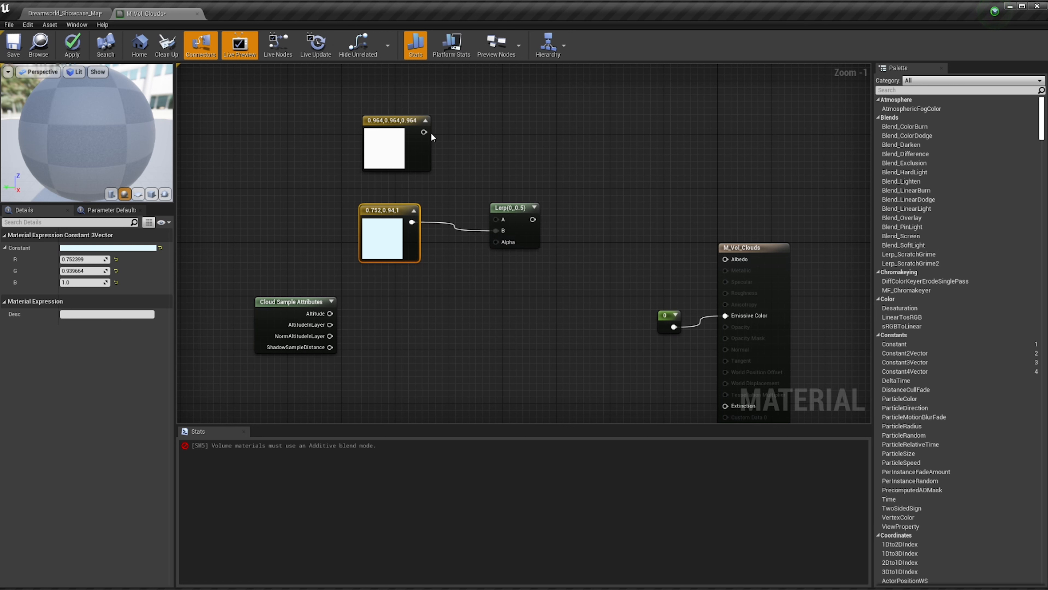
{"action": "left_click_drag", "start_coordinate": [424, 131], "coordinate": [497, 226]}
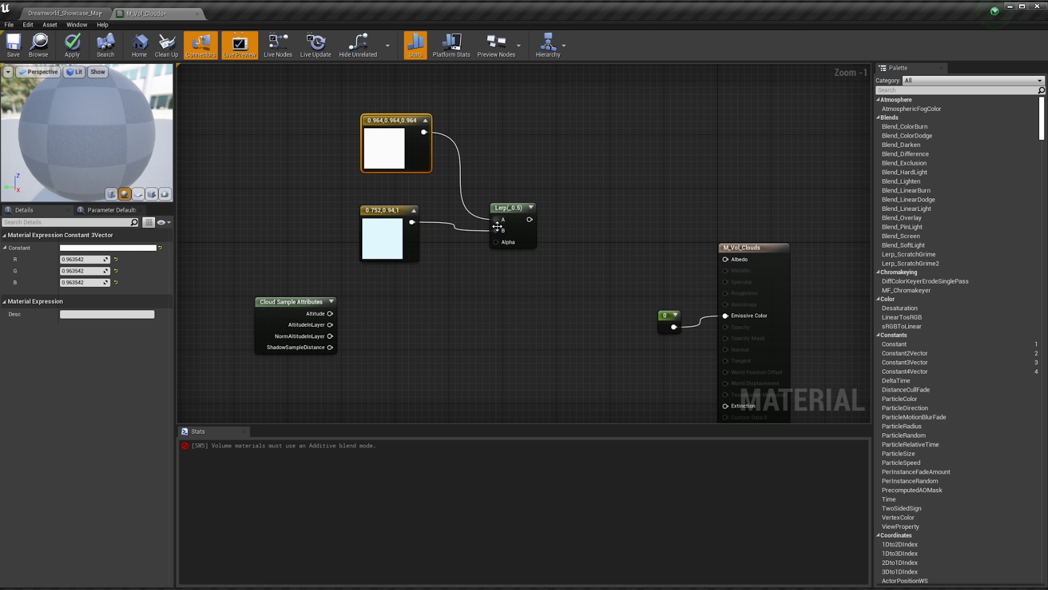
{"action": "mouse_move", "coordinate": [333, 337]}
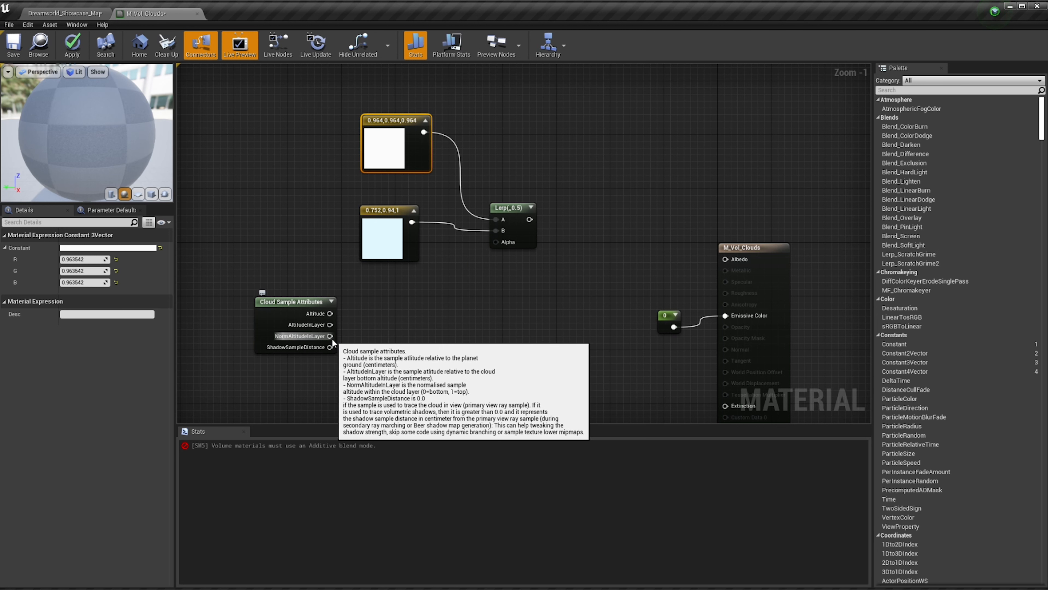
{"action": "left_click_drag", "start_coordinate": [330, 338], "coordinate": [498, 243]}
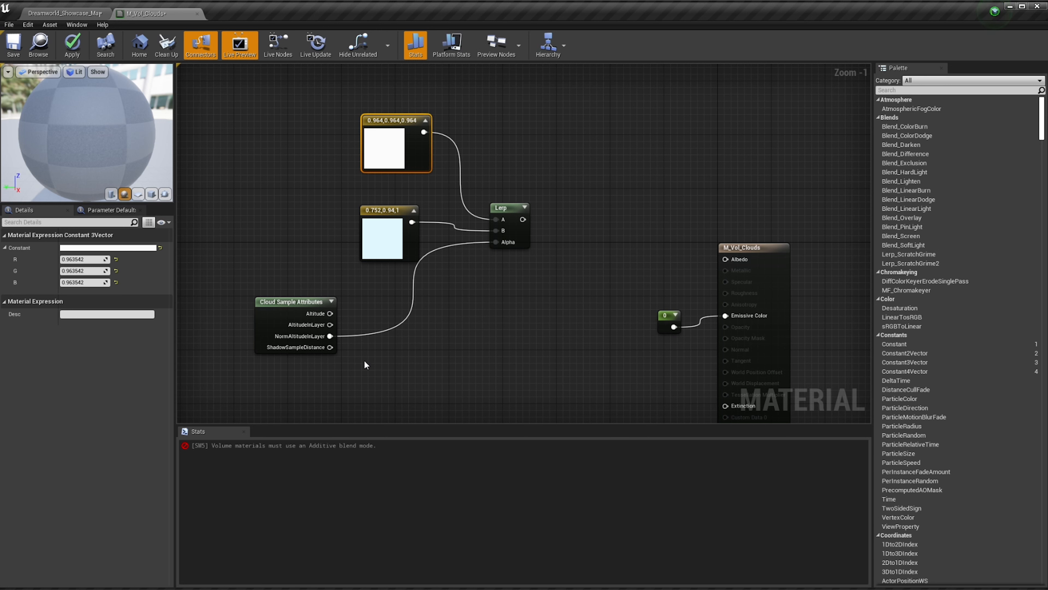
Add a Multiply node between the Lerp and the material node, and connect the Lerp's output to Albedo
{"action": "right_click", "coordinate": [581, 271]}
{"action": "type", "text": "multiply"}
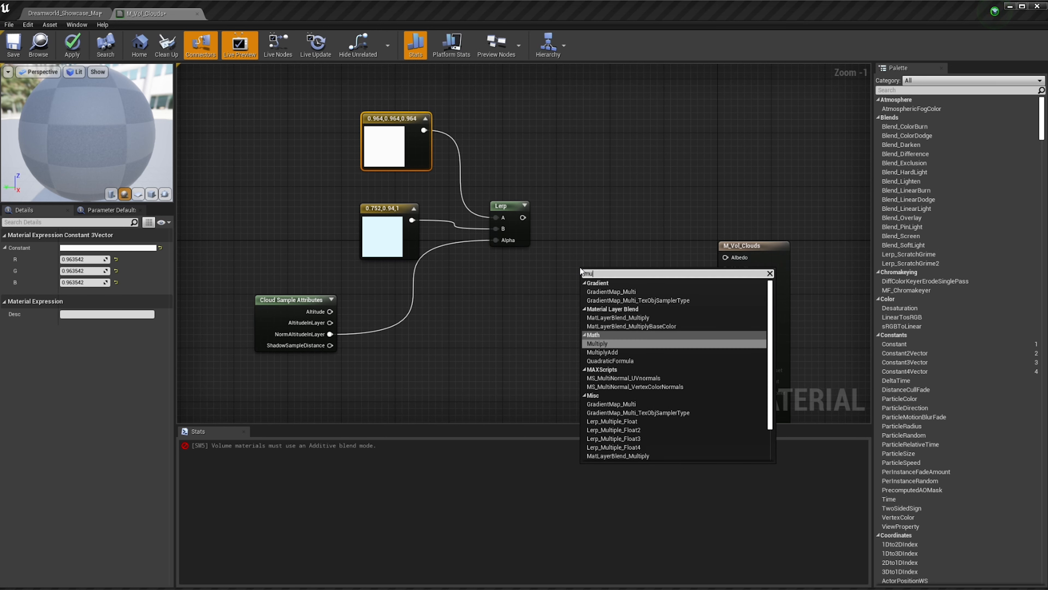
{"action": "key", "text": "Return"}
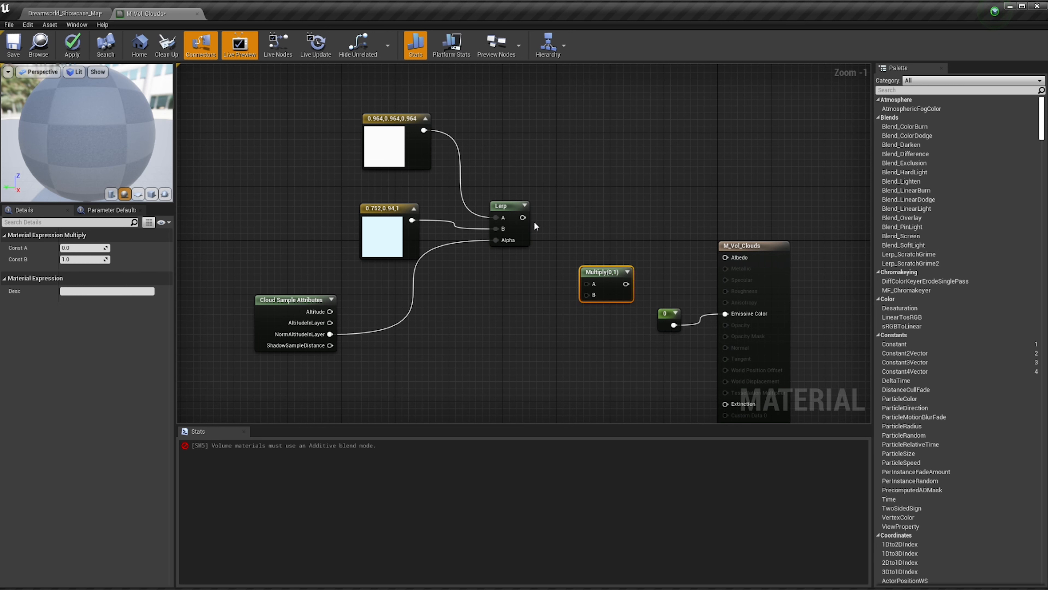
{"action": "left_click_drag", "start_coordinate": [523, 218], "coordinate": [725, 258]}
Move the Multiply node just below the Lerp and feed NormAltitudeInLayer into its A input and the Lerp's output into B
{"action": "right_click_drag", "start_coordinate": [544, 318], "coordinate": [515, 286]}
{"action": "left_click_drag", "start_coordinate": [570, 255], "coordinate": [512, 250]}
{"action": "left_click_drag", "start_coordinate": [302, 300], "coordinate": [503, 247]}
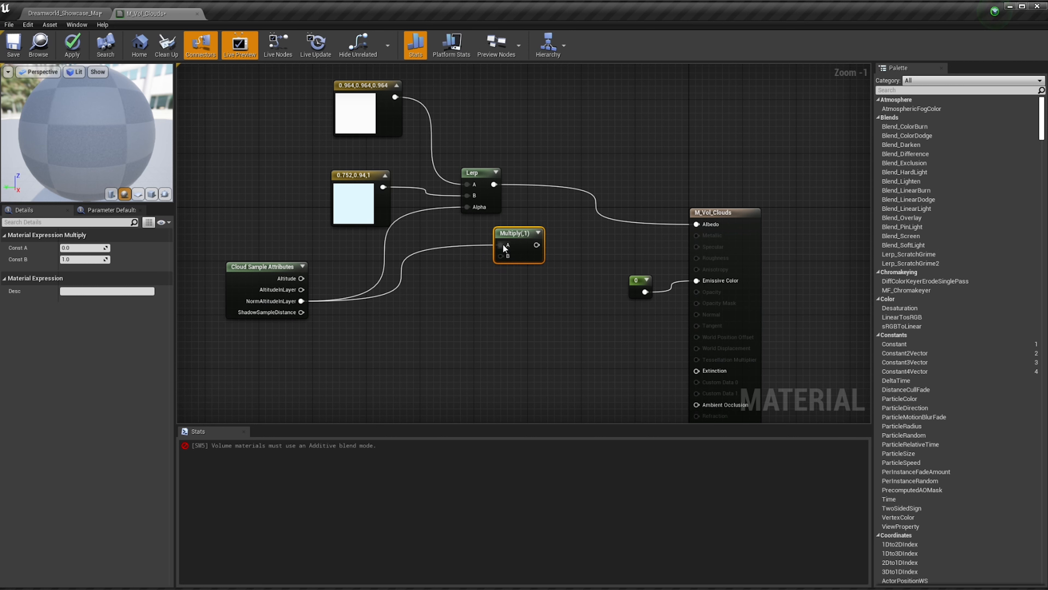
{"action": "left_click_drag", "start_coordinate": [494, 184], "coordinate": [564, 260]}
{"action": "right_click_drag", "start_coordinate": [576, 355], "coordinate": [500, 299]}
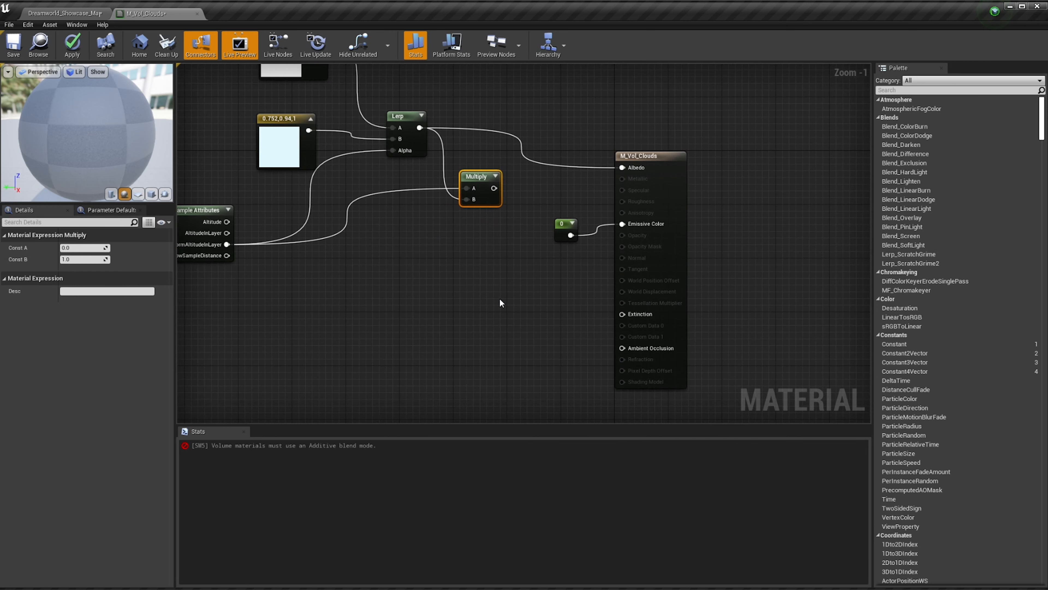
Move the material node farther from the Multiply node and place a copy of Multiply level with the Extinction input
{"action": "right_click_drag", "start_coordinate": [542, 326], "coordinate": [541, 296]}
{"action": "left_click_drag", "start_coordinate": [666, 247], "coordinate": [720, 242]}
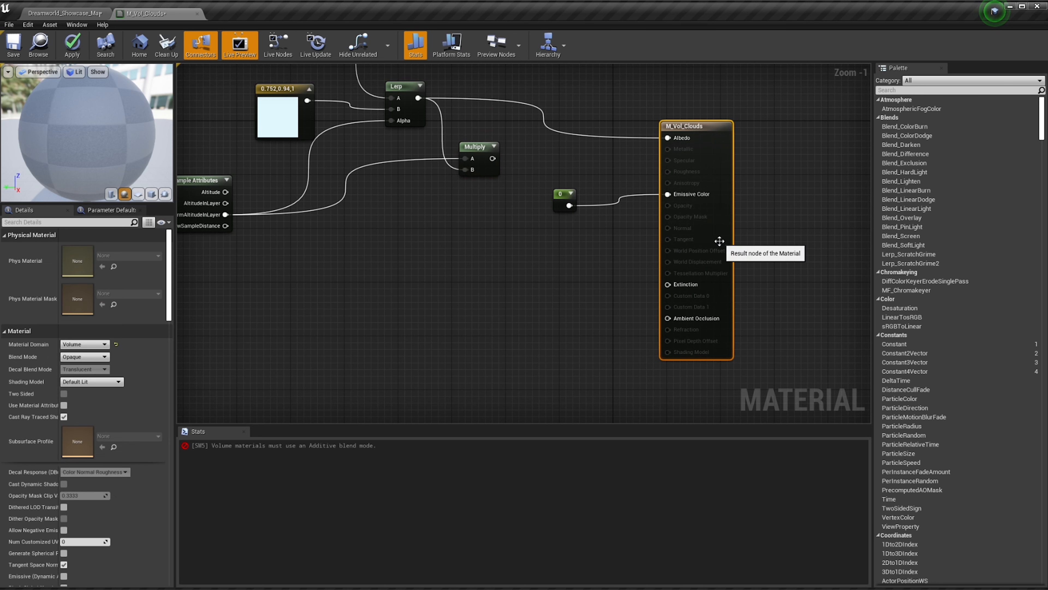
{"action": "left_click", "coordinate": [494, 170]}
{"action": "key", "text": "ctrl+c"}
{"action": "key", "text": "ctrl+v"}
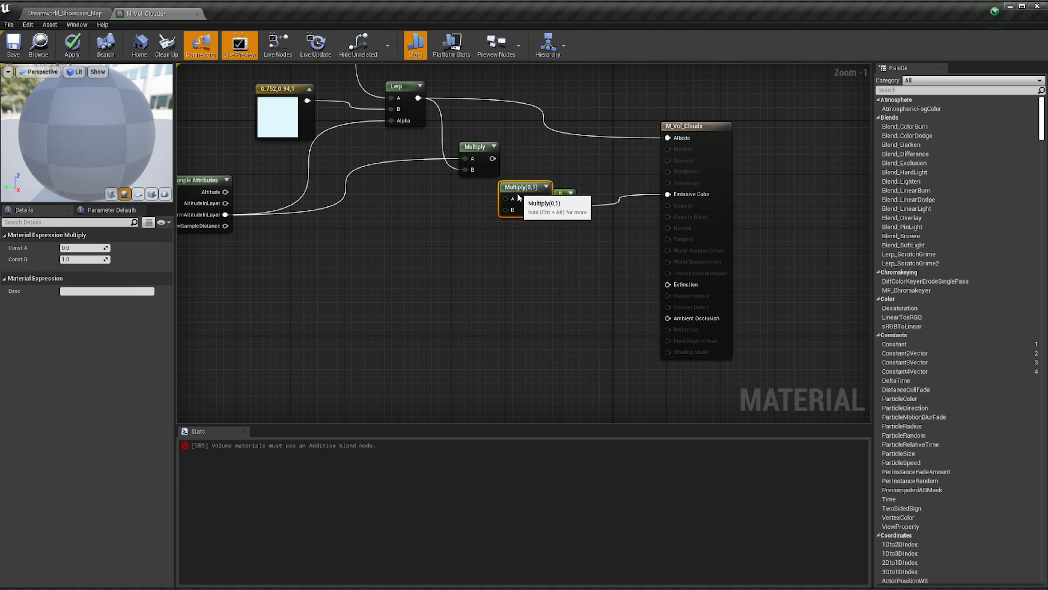
{"action": "left_click_drag", "start_coordinate": [518, 193], "coordinate": [519, 282]}
Connect the first Multiply to the copy's A input and the copy's output to Extinction, and nudge the copy closer to the material node
{"action": "left_click_drag", "start_coordinate": [492, 158], "coordinate": [668, 285]}
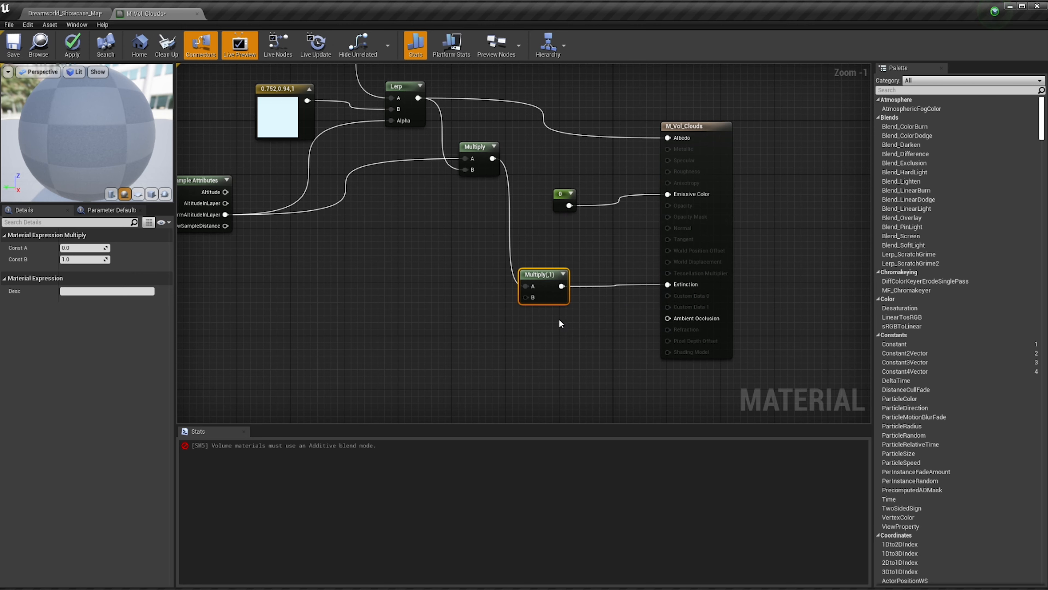
{"action": "right_click_drag", "start_coordinate": [539, 335], "coordinate": [626, 260]}
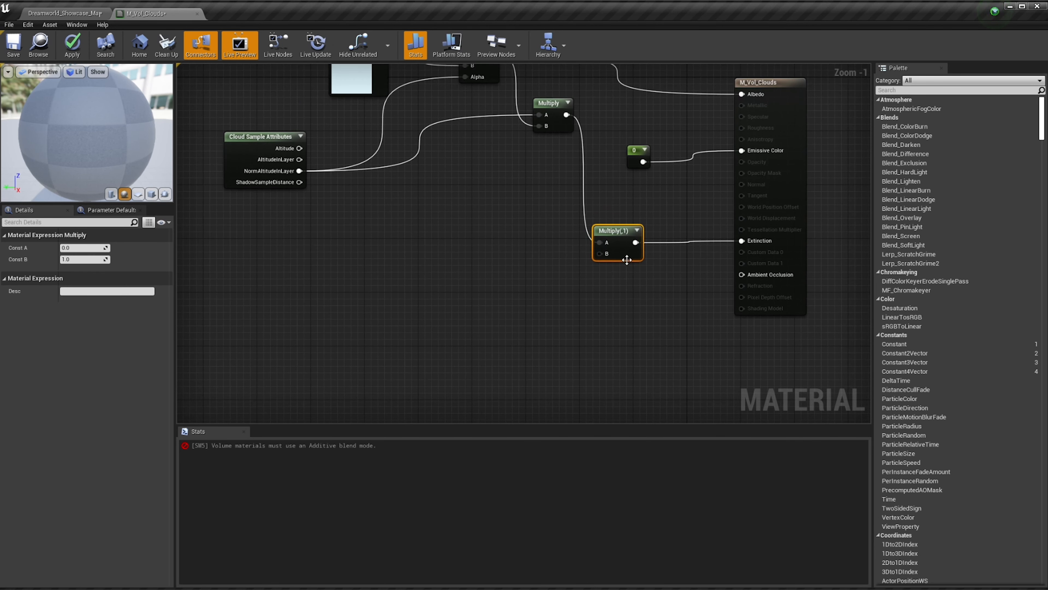
{"action": "left_click_drag", "start_coordinate": [615, 257], "coordinate": [622, 258]}
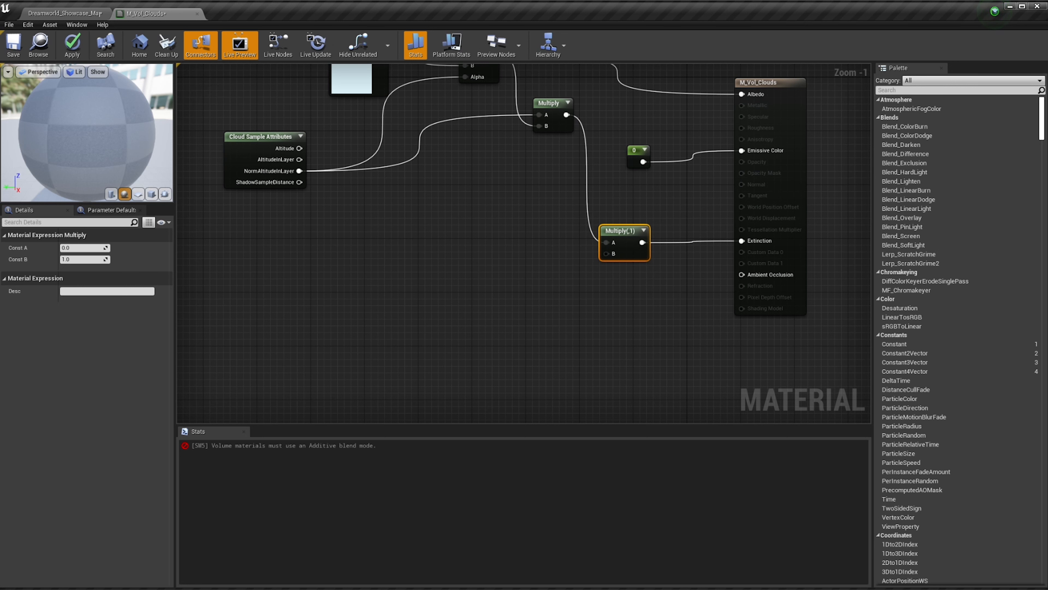
Add a VolumetricAdvancedMaterialOutput node in the empty graph area below the second Multiply node
{"action": "right_click_drag", "start_coordinate": [520, 354], "coordinate": [485, 224]}
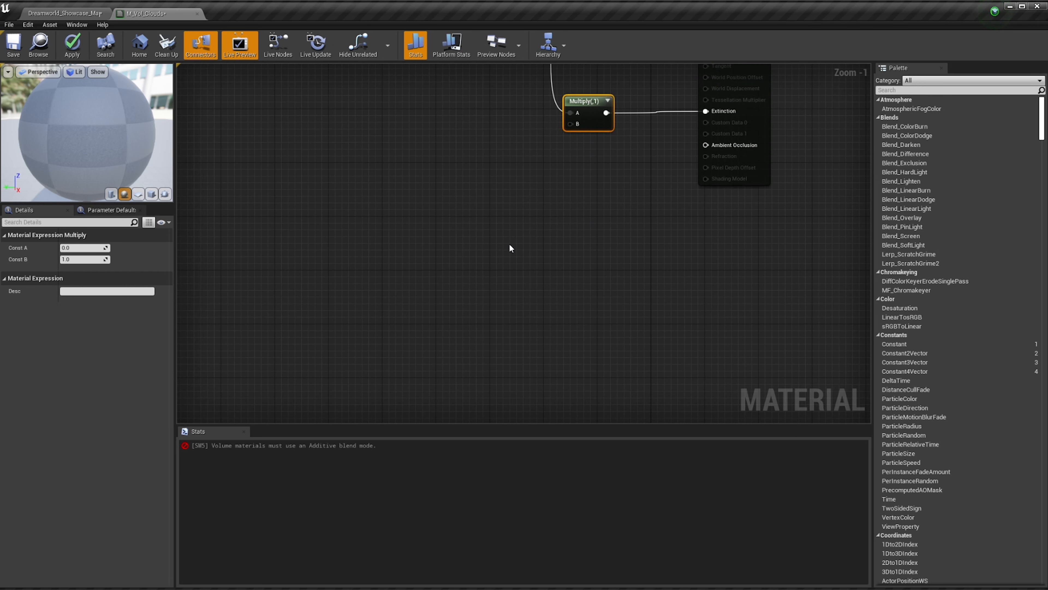
{"action": "left_click", "coordinate": [509, 244]}
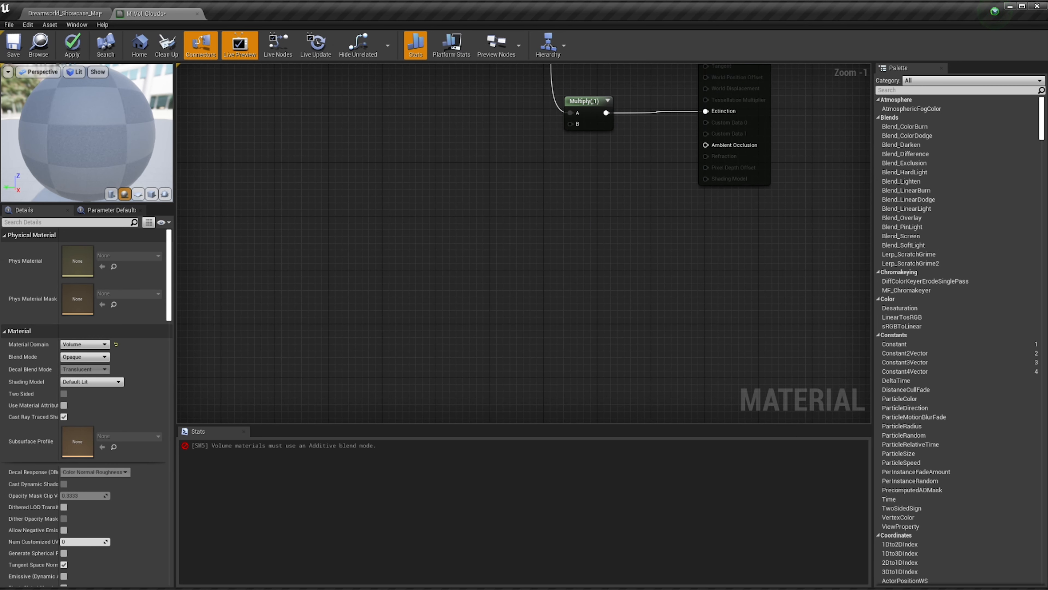
{"action": "right_click", "coordinate": [543, 267]}
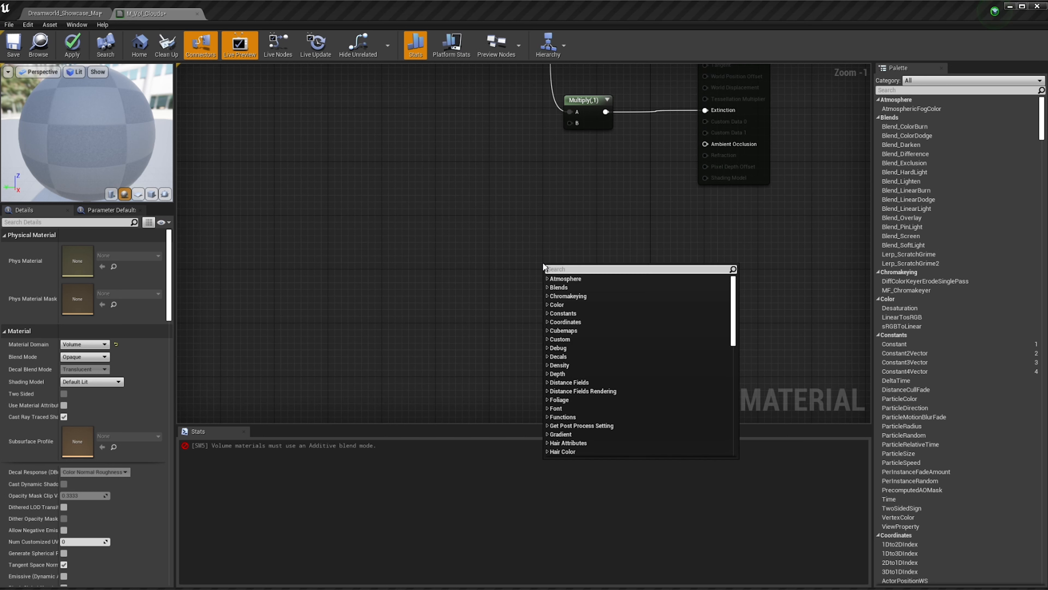
{"action": "type", "text": "volum"}
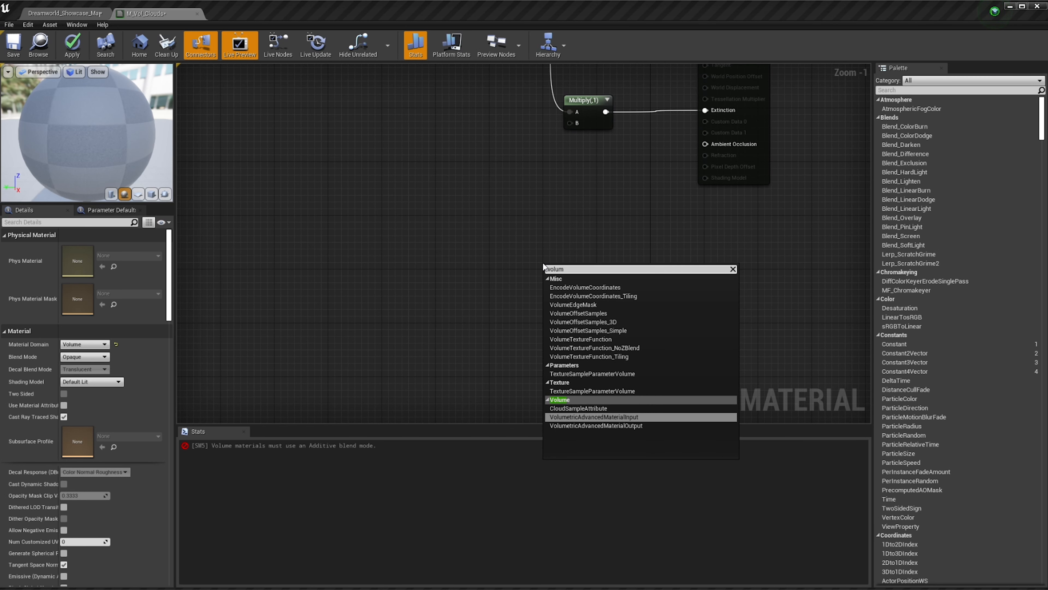
{"action": "key", "text": "Down"}
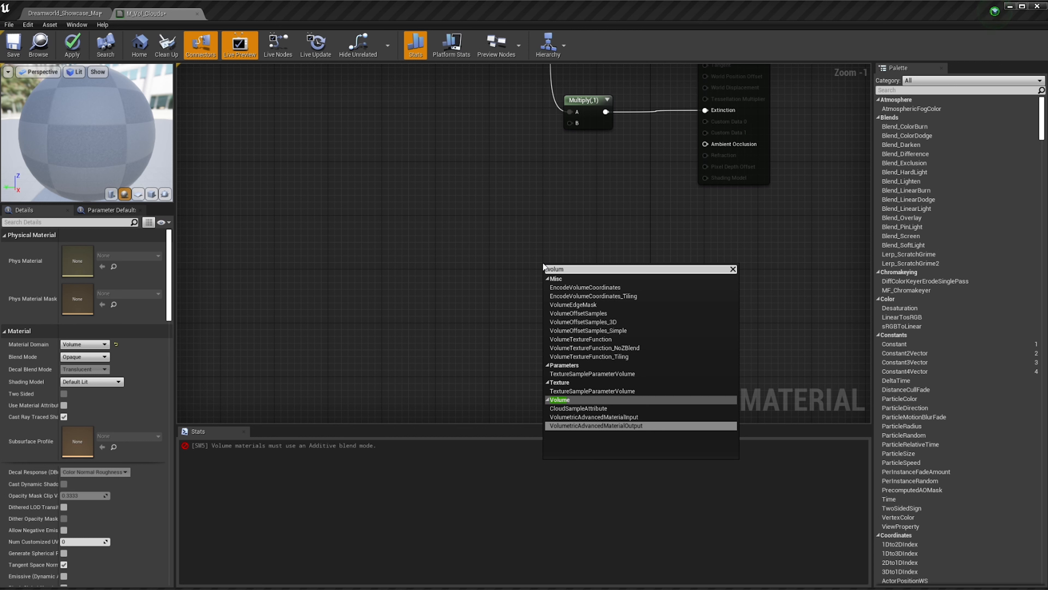
{"action": "key", "text": "Return"}
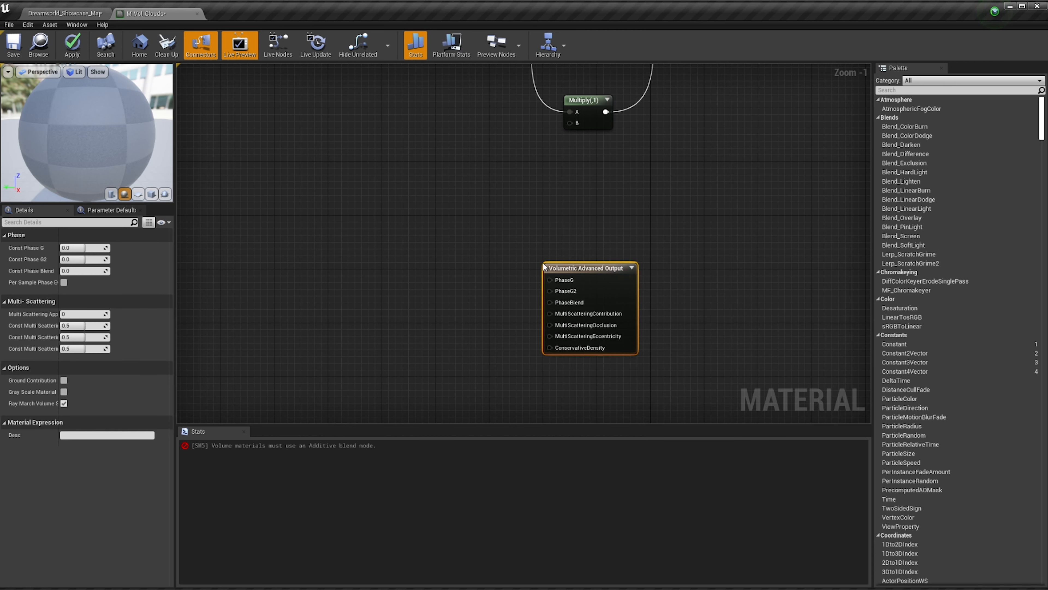
Reposition the Volumetric Advanced Output node in the open space below the material node
{"action": "left_click_drag", "start_coordinate": [611, 275], "coordinate": [577, 228]}
{"action": "right_click_drag", "start_coordinate": [477, 151], "coordinate": [510, 197]}
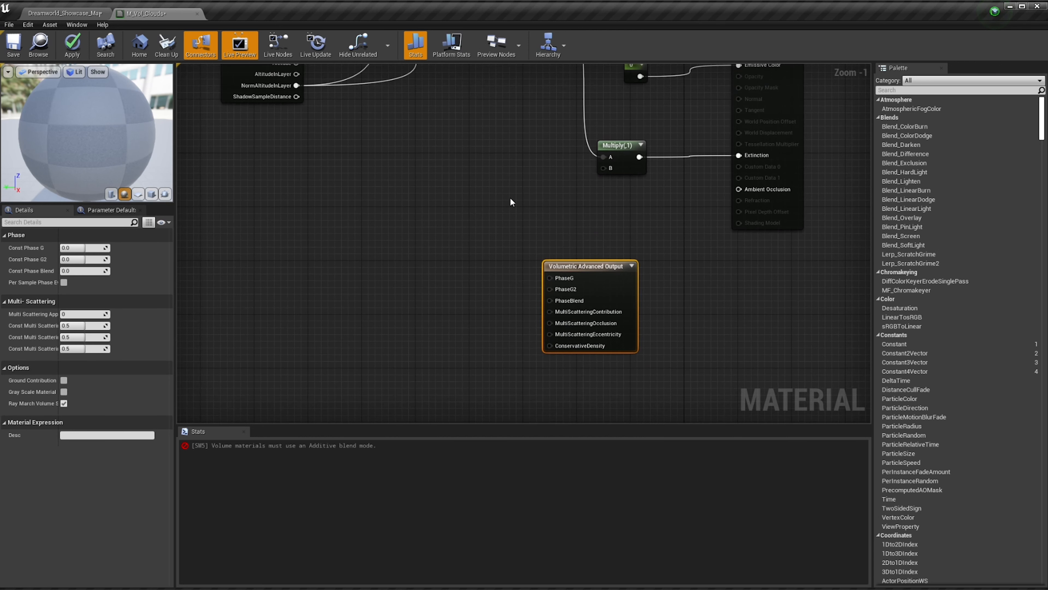
{"action": "right_click_drag", "start_coordinate": [640, 282], "coordinate": [668, 226]}
{"action": "left_click_drag", "start_coordinate": [650, 242], "coordinate": [711, 302]}
{"action": "right_click_drag", "start_coordinate": [596, 303], "coordinate": [594, 208]}
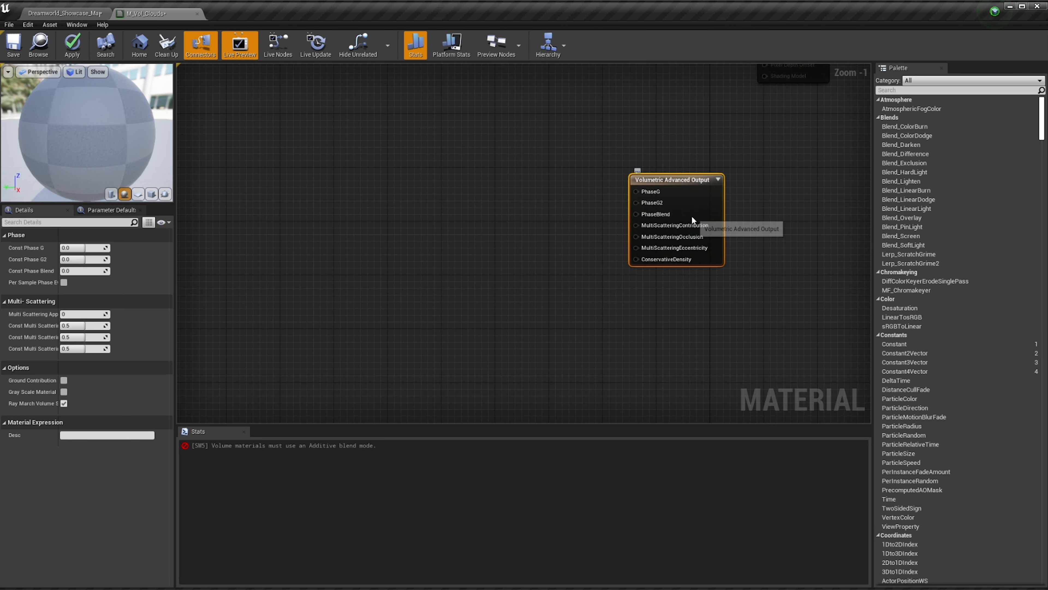
{"action": "left_click_drag", "start_coordinate": [636, 236], "coordinate": [662, 250]}
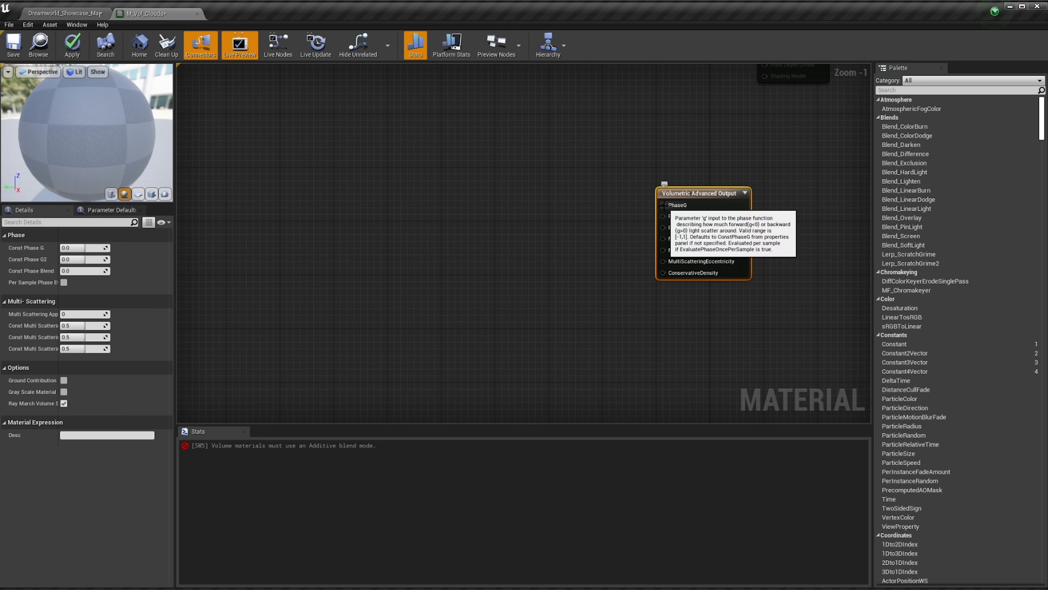
Add a Constant node before the Volumetric Advanced Output node, near the height of its PhaseG input
{"action": "left_click_drag", "start_coordinate": [662, 204], "coordinate": [463, 160]}
{"action": "left_click", "coordinate": [462, 161]}
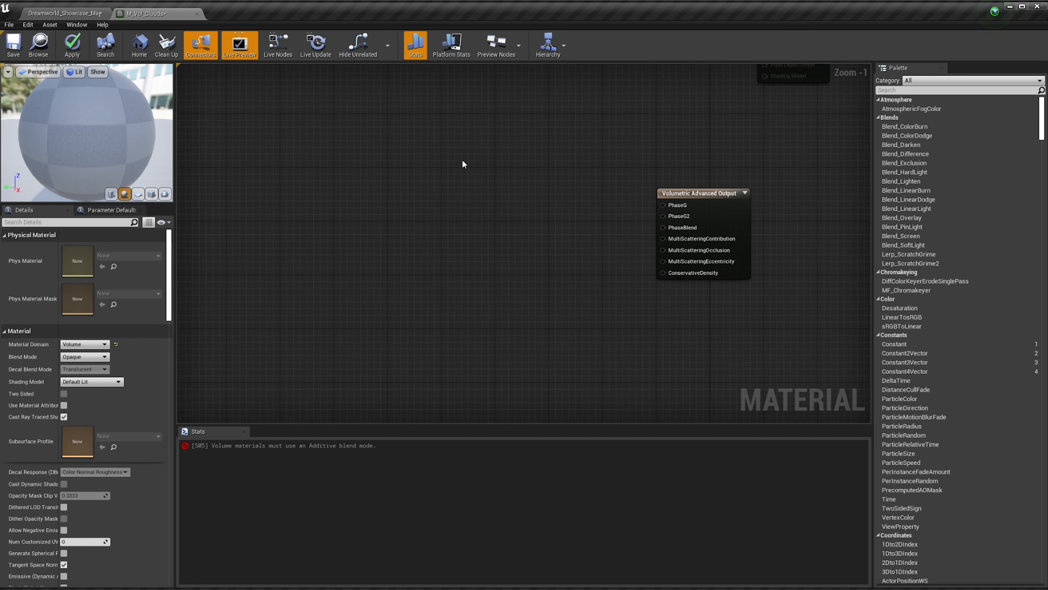
{"action": "left_click", "coordinate": [479, 173]}
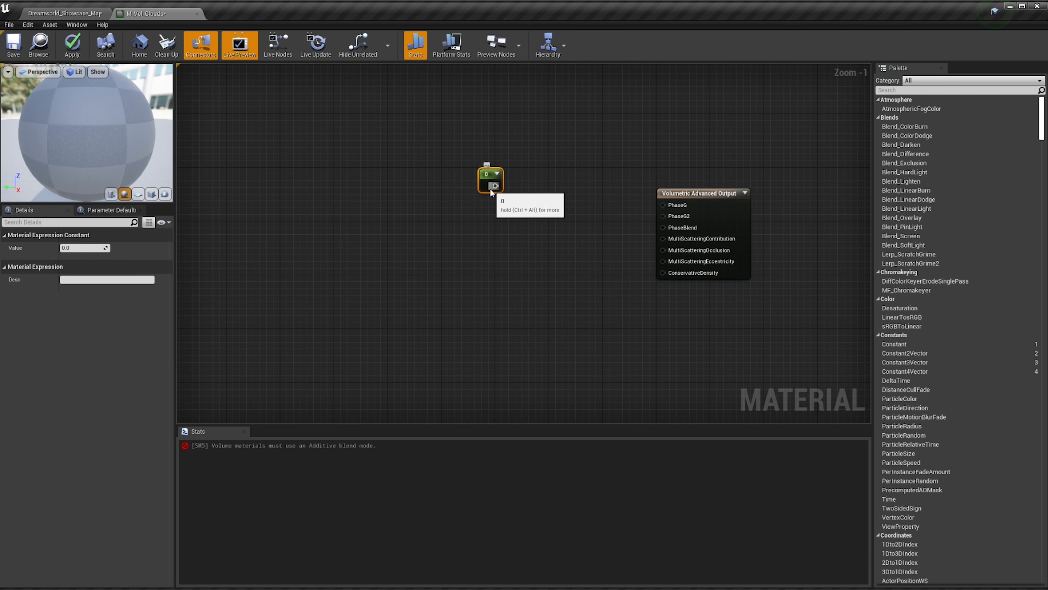
Connect the Constant to the PhaseG input and convert it into a scalar parameter named PhaseG
{"action": "left_click_drag", "start_coordinate": [495, 188], "coordinate": [663, 205]}
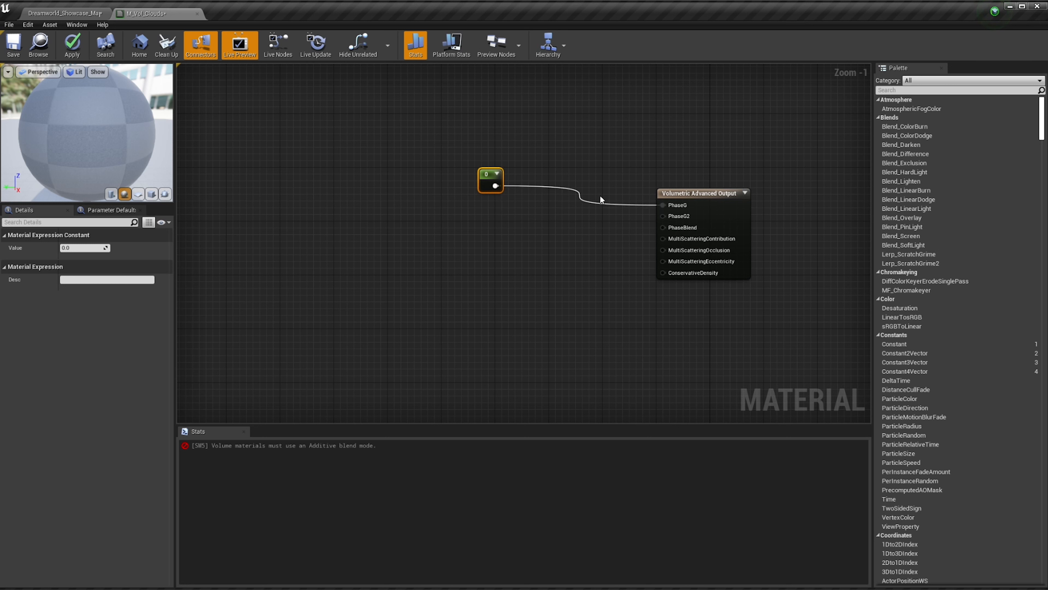
{"action": "right_click", "coordinate": [489, 182]}
{"action": "left_click", "coordinate": [495, 215]}
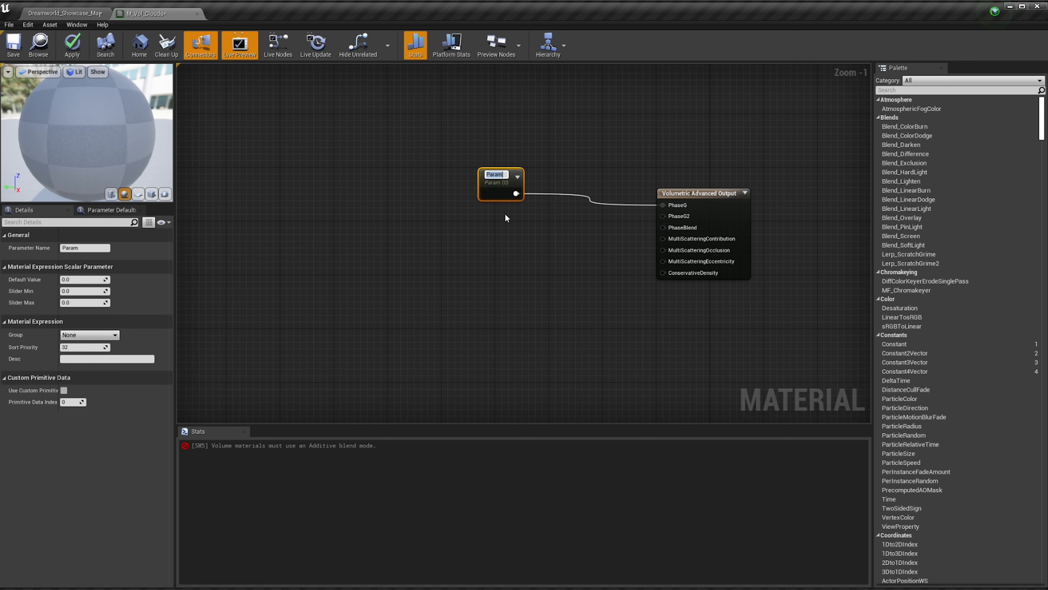
{"action": "type", "text": "OhaseG"}
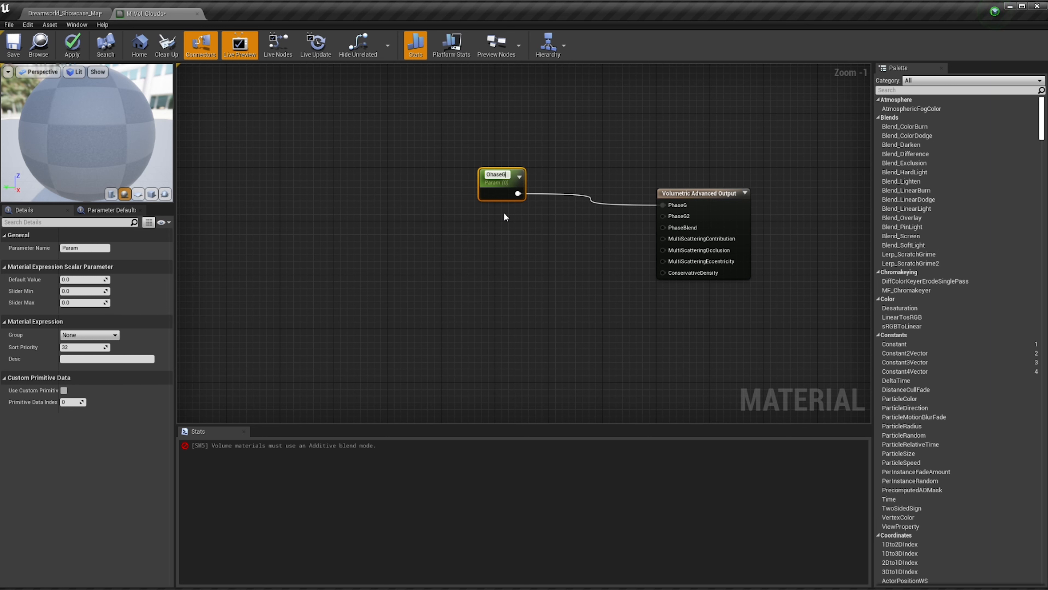
{"action": "key", "text": "Return"}
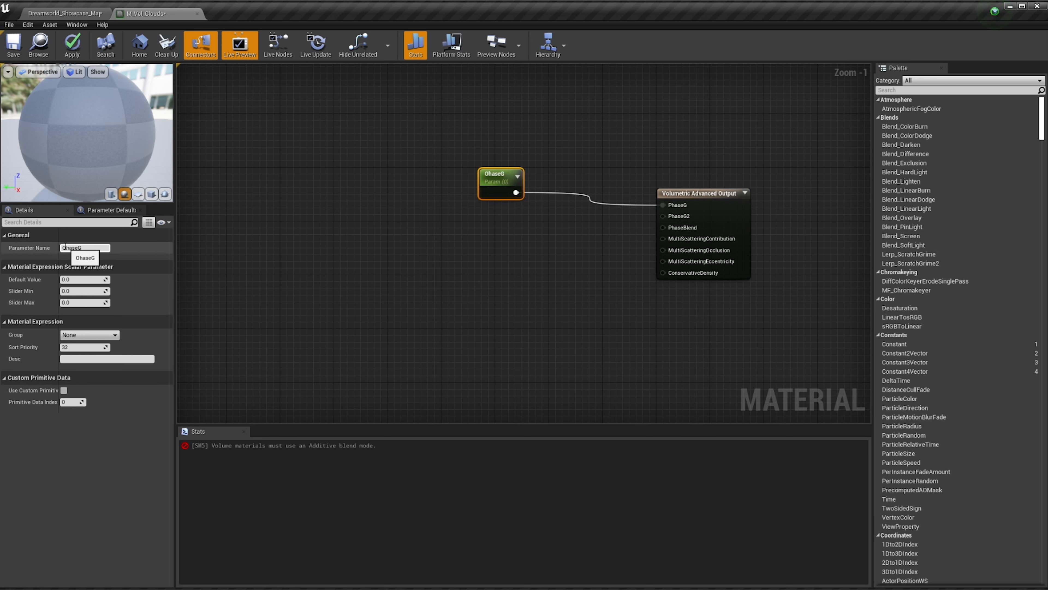
{"action": "left_click", "coordinate": [85, 248]}
{"action": "key", "text": "Left"}
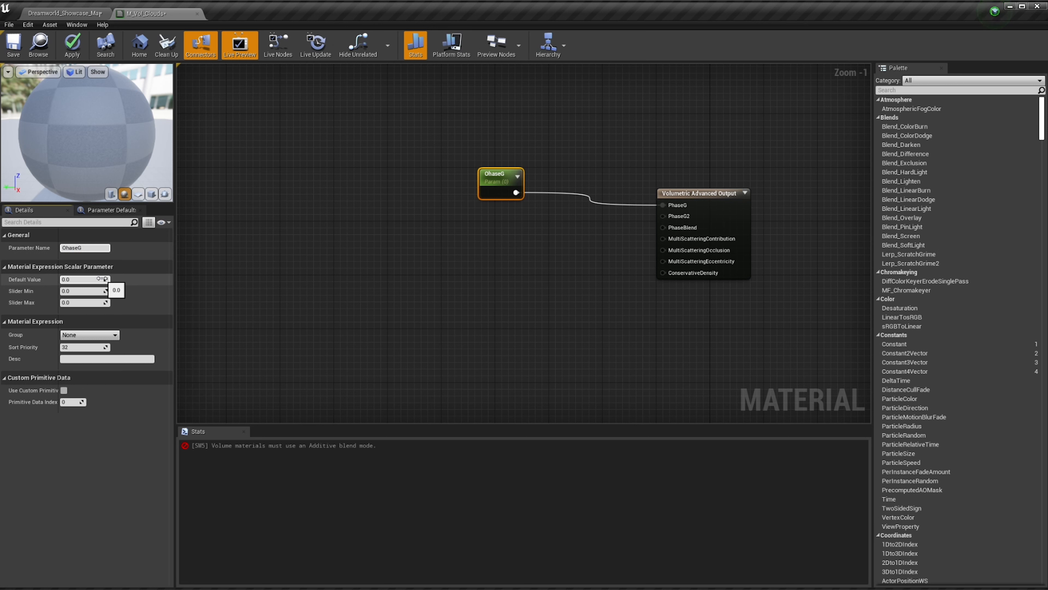
{"action": "key", "text": "Delete"}
{"action": "type", "text": "P"}
{"action": "key", "text": "Return"}
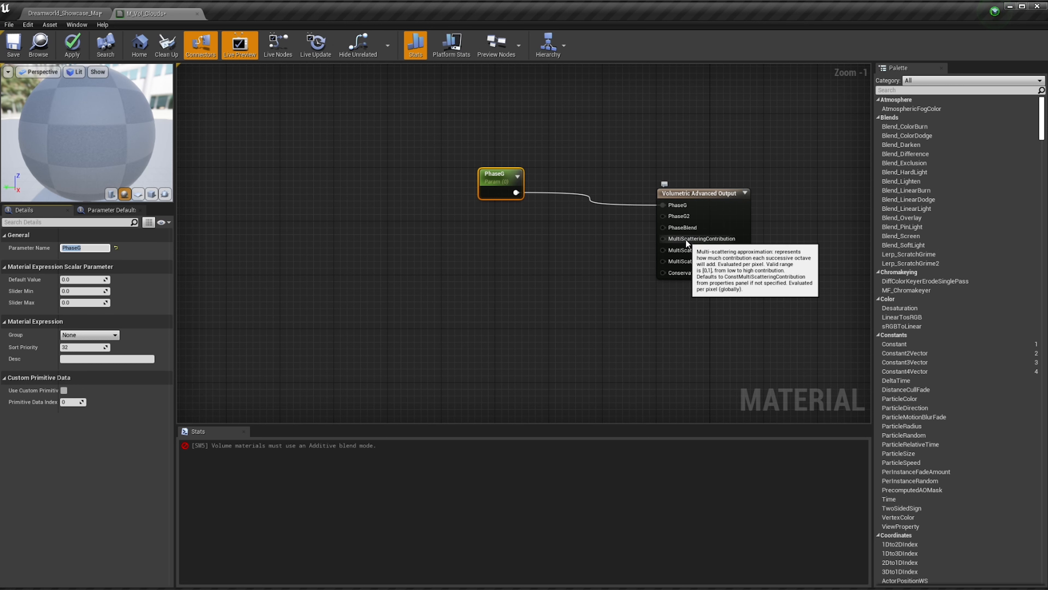
{"action": "mouse_move", "coordinate": [682, 268]}
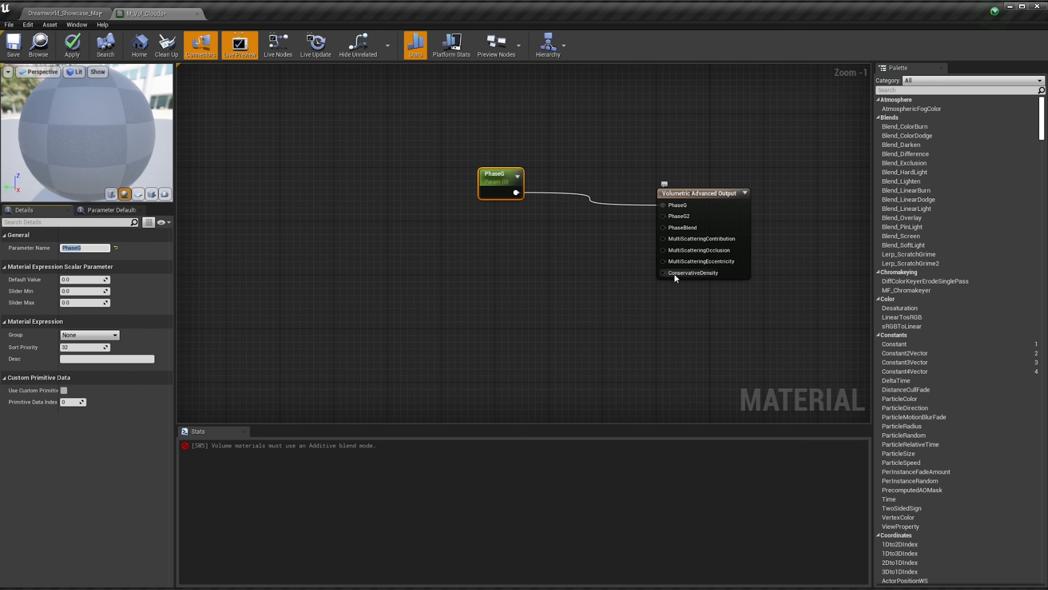
{"action": "right_click_drag", "start_coordinate": [689, 286], "coordinate": [717, 300]}
{"action": "scroll", "coordinate": [589, 230], "scroll_direction": "down", "scroll_amount": 2}
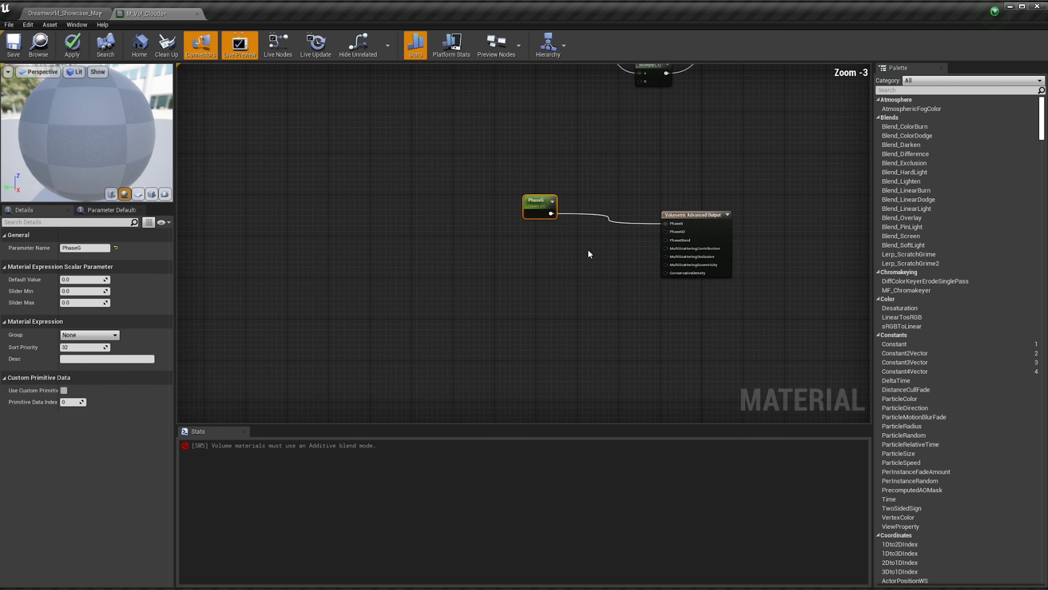
{"action": "scroll", "coordinate": [457, 185], "scroll_direction": "up", "scroll_amount": 3}
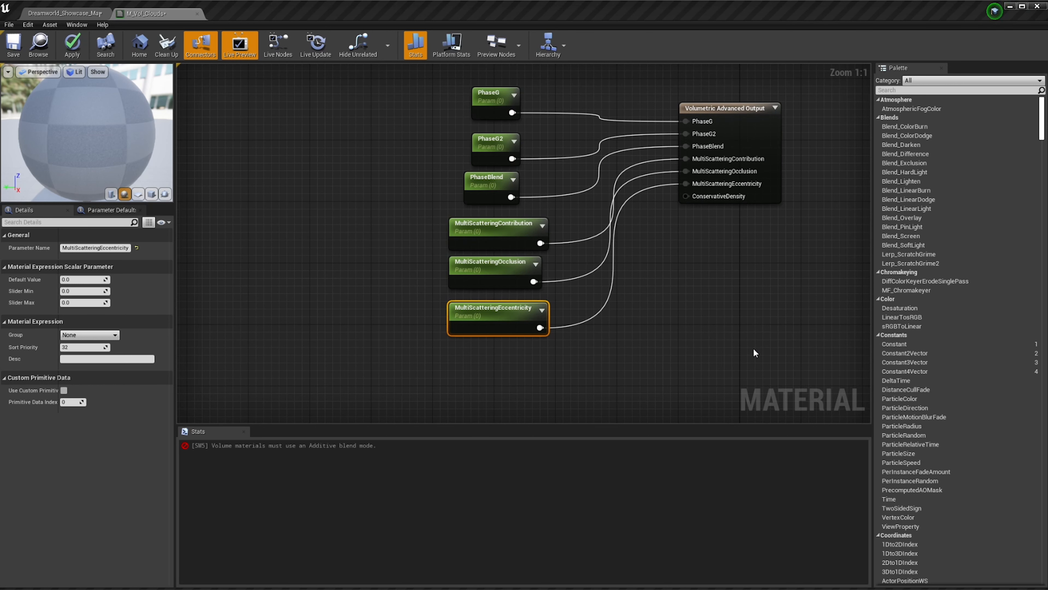
Set the PhaseG parameter's default value to 0.65
{"action": "right_click_drag", "start_coordinate": [612, 286], "coordinate": [576, 336]}
{"action": "left_click", "coordinate": [448, 163]}
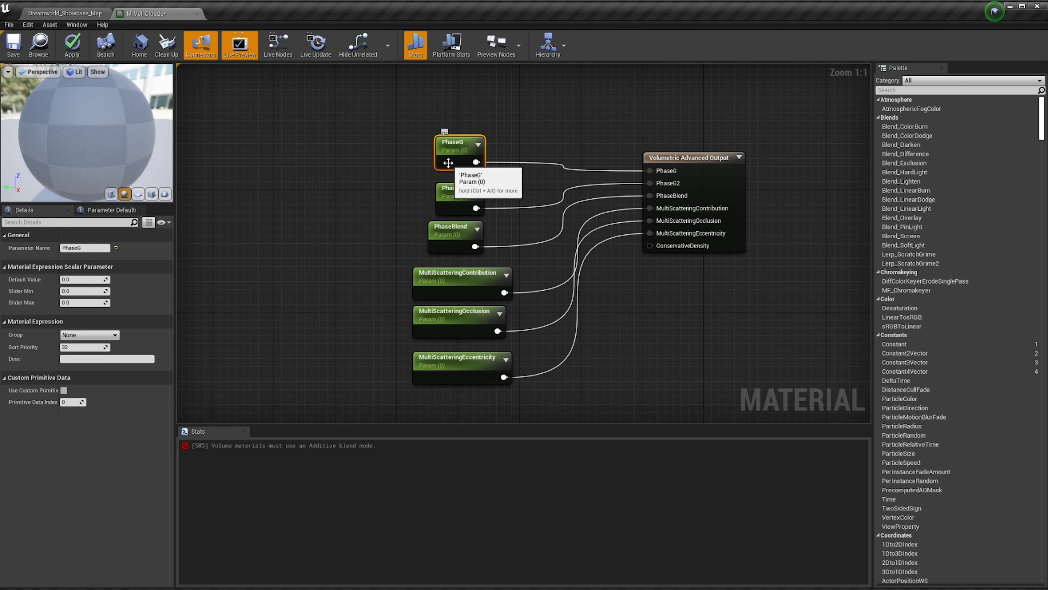
{"action": "left_click", "coordinate": [74, 280]}
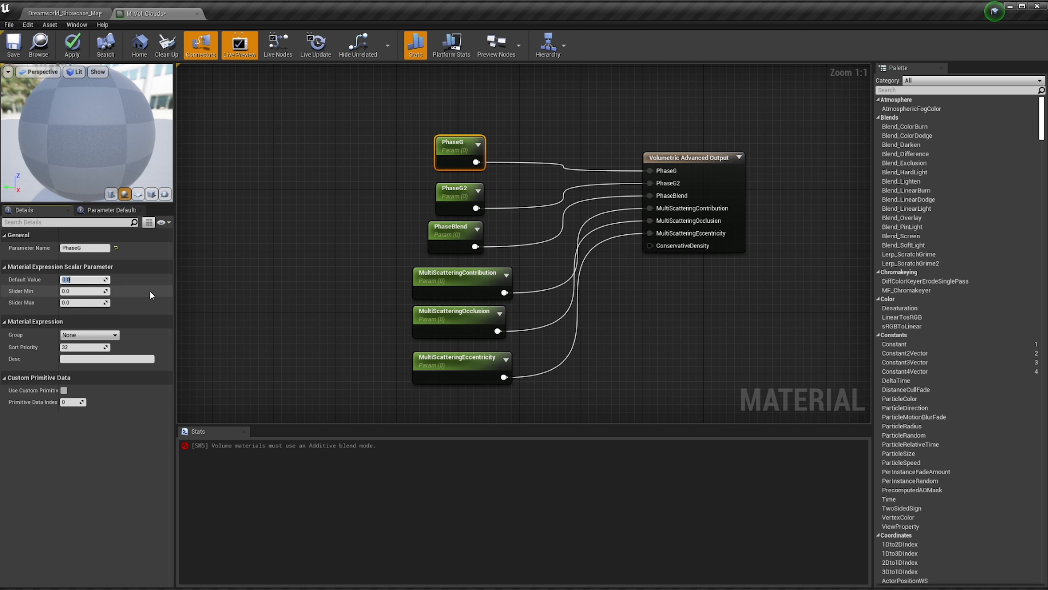
{"action": "type", "text": "0.65"}
{"action": "key", "text": "Return"}
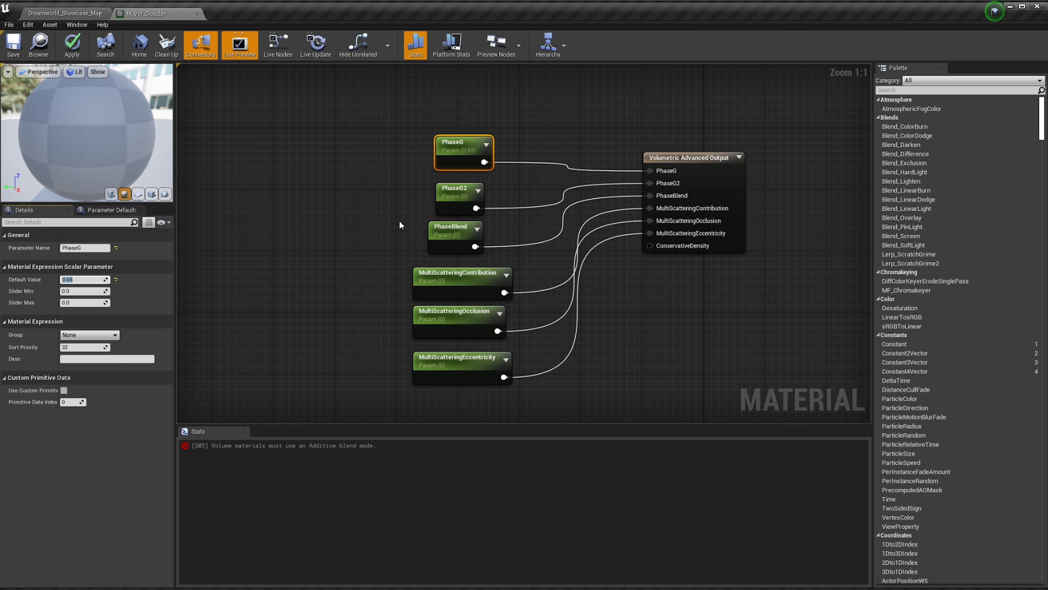
Set the PhaseBlend parameter's default value to -0.1
{"action": "left_click", "coordinate": [446, 196]}
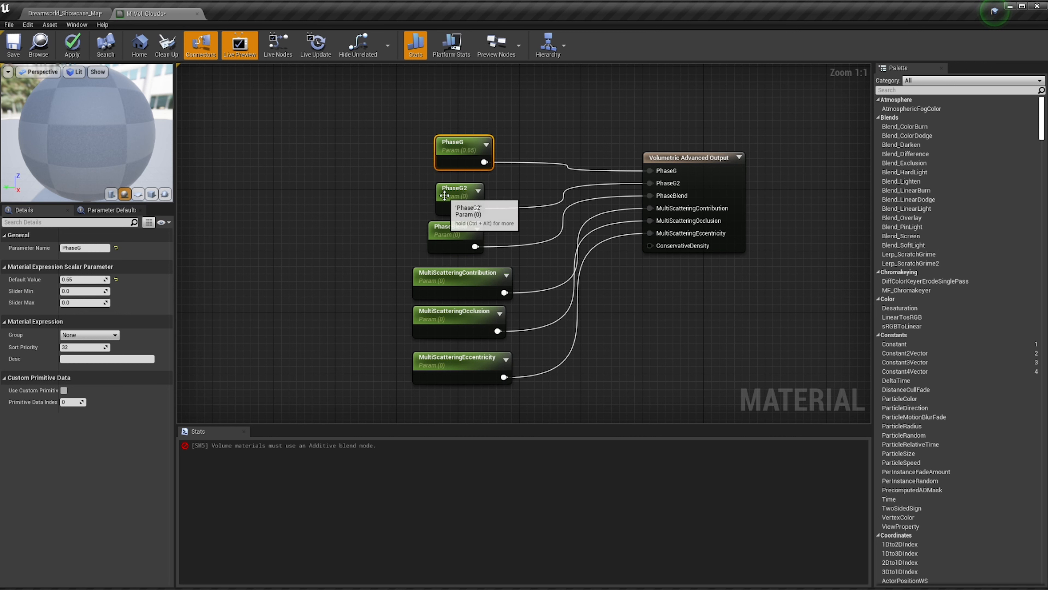
{"action": "left_click", "coordinate": [94, 279]}
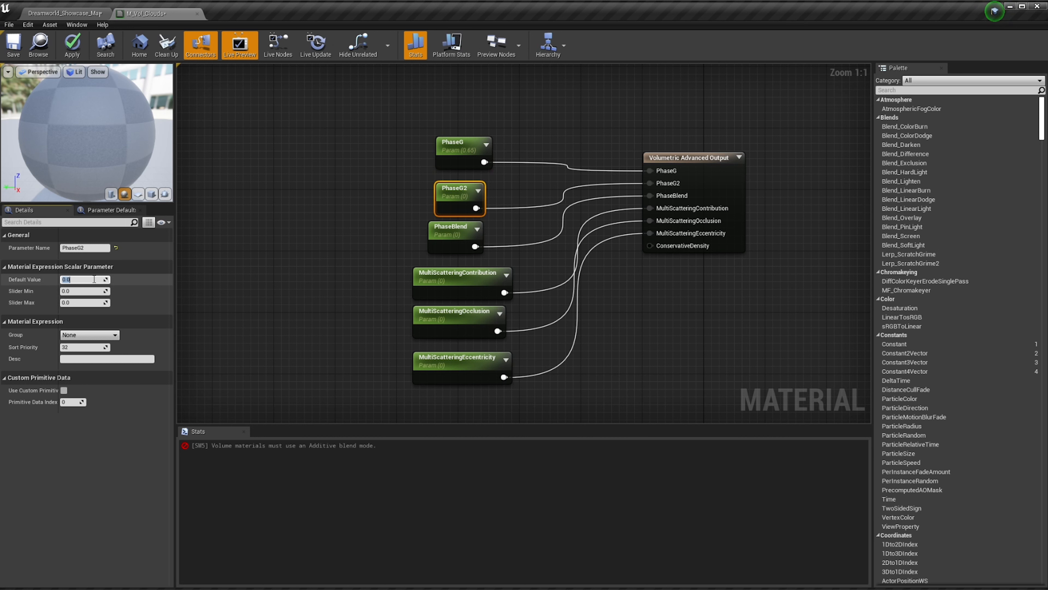
{"action": "left_click", "coordinate": [301, 288]}
{"action": "left_click", "coordinate": [448, 230]}
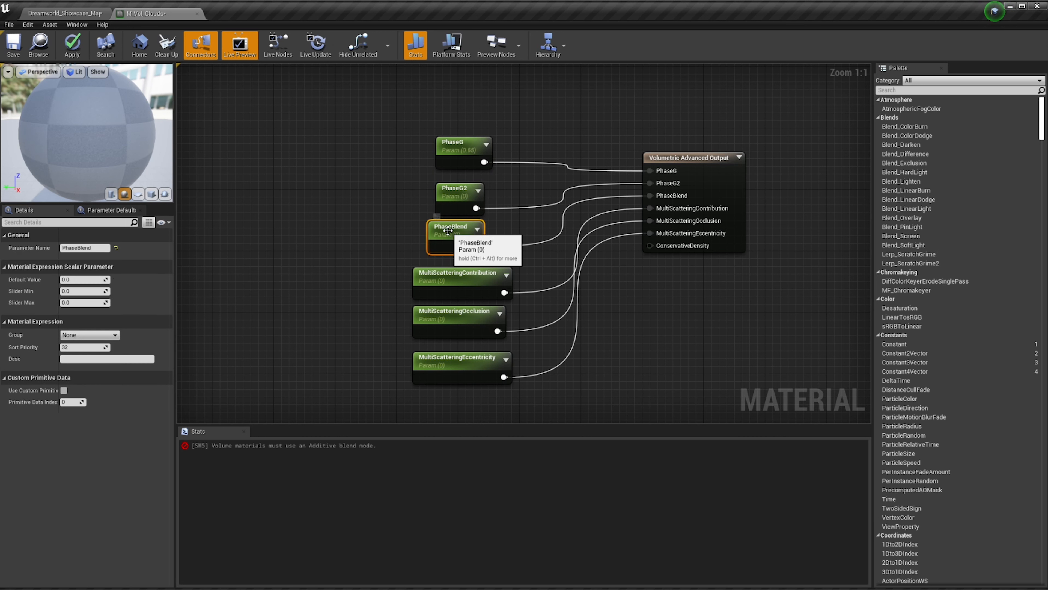
{"action": "left_click", "coordinate": [443, 201]}
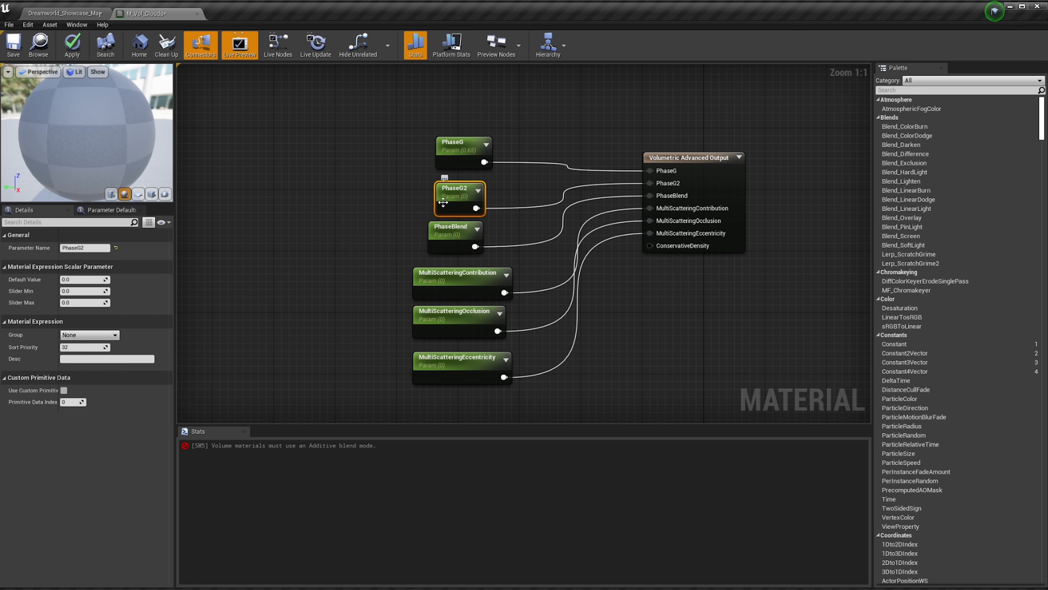
{"action": "left_click", "coordinate": [458, 238]}
{"action": "left_click", "coordinate": [85, 280]}
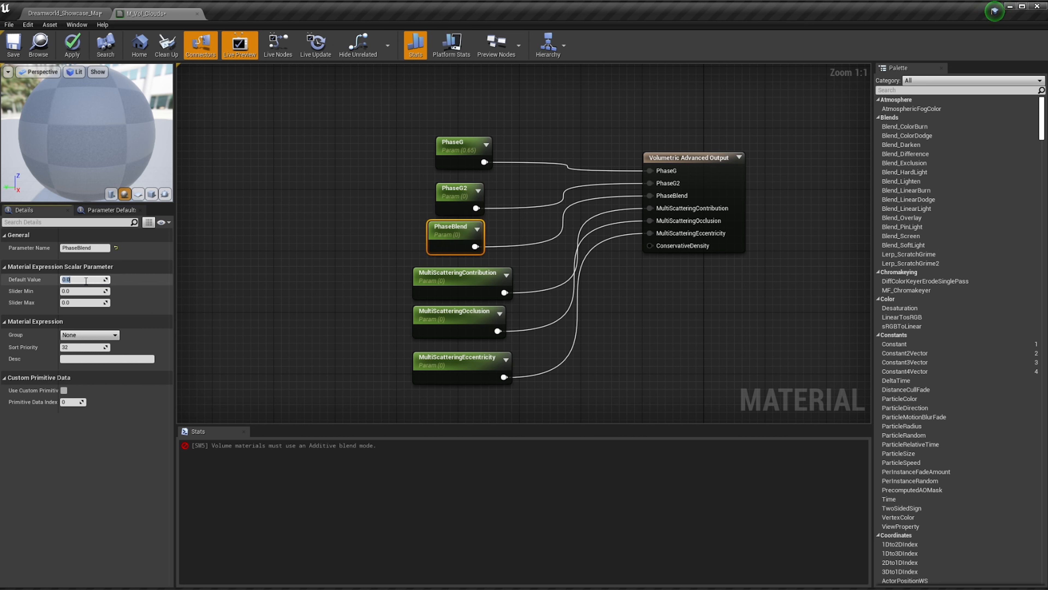
{"action": "type", "text": "-0"}
{"action": "key", "text": "Return"}
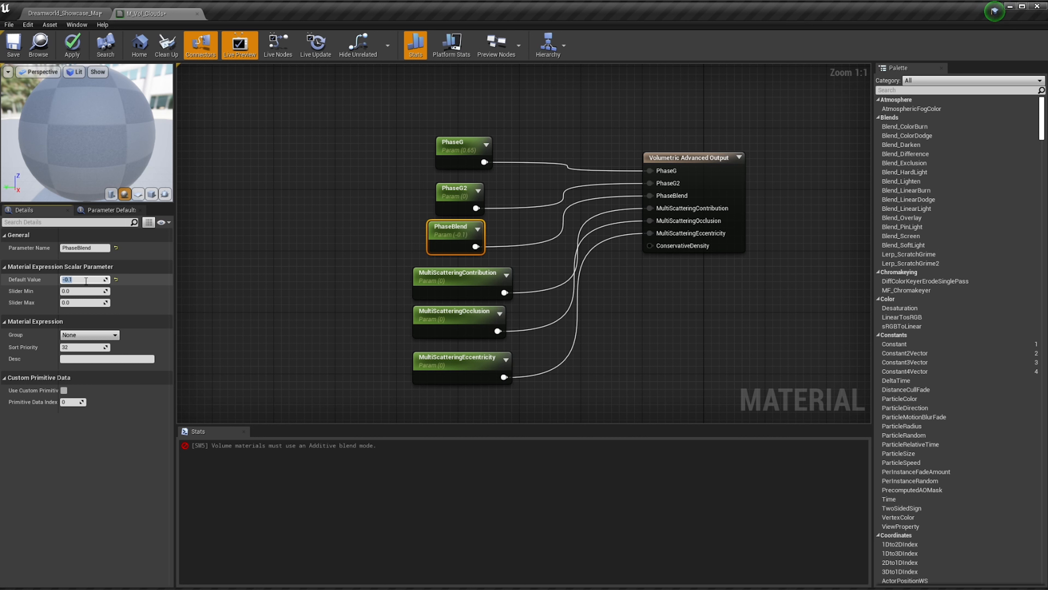
Set the MultiScatteringContribution parameter's default value to 1.419
{"action": "left_click", "coordinate": [429, 271]}
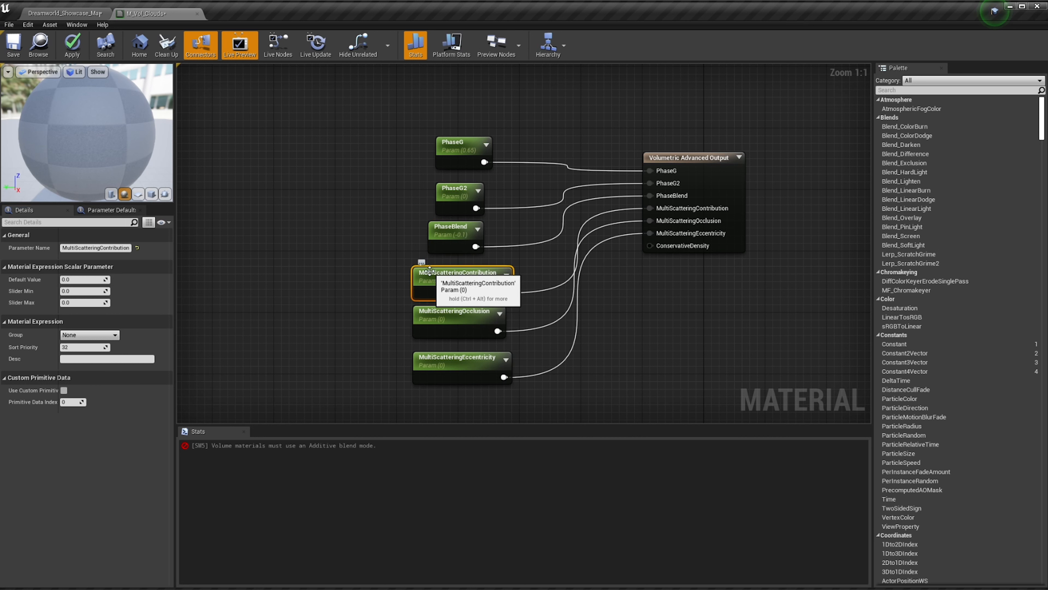
{"action": "left_click", "coordinate": [85, 280]}
{"action": "type", "text": "1.4"}
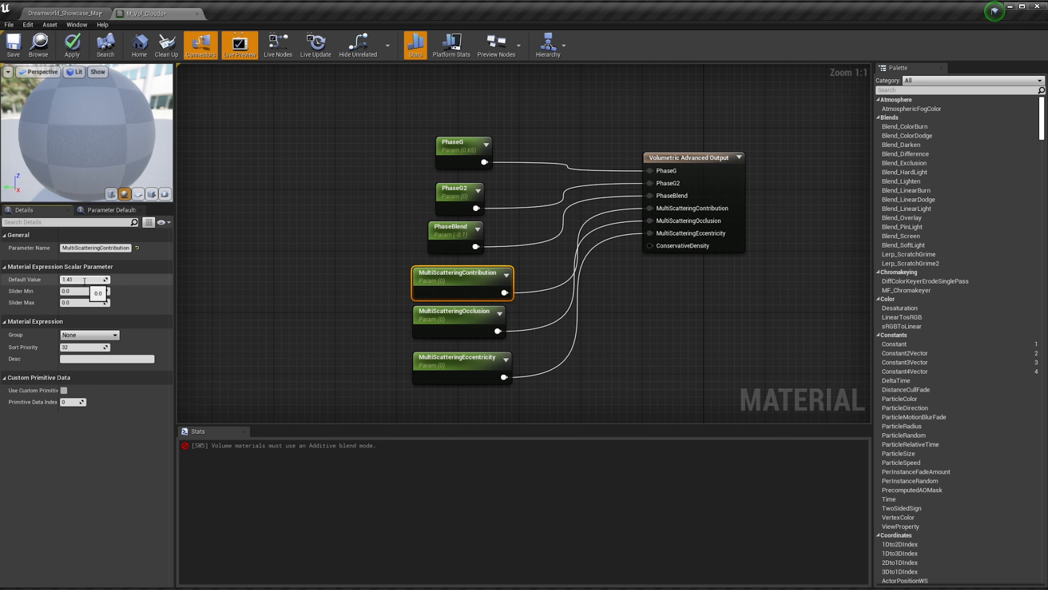
{"action": "type", "text": "19"}
{"action": "key", "text": "Return"}
Set the MultiScatteringOcclusion parameter's default value to 0.1024
{"action": "left_click", "coordinate": [465, 327]}
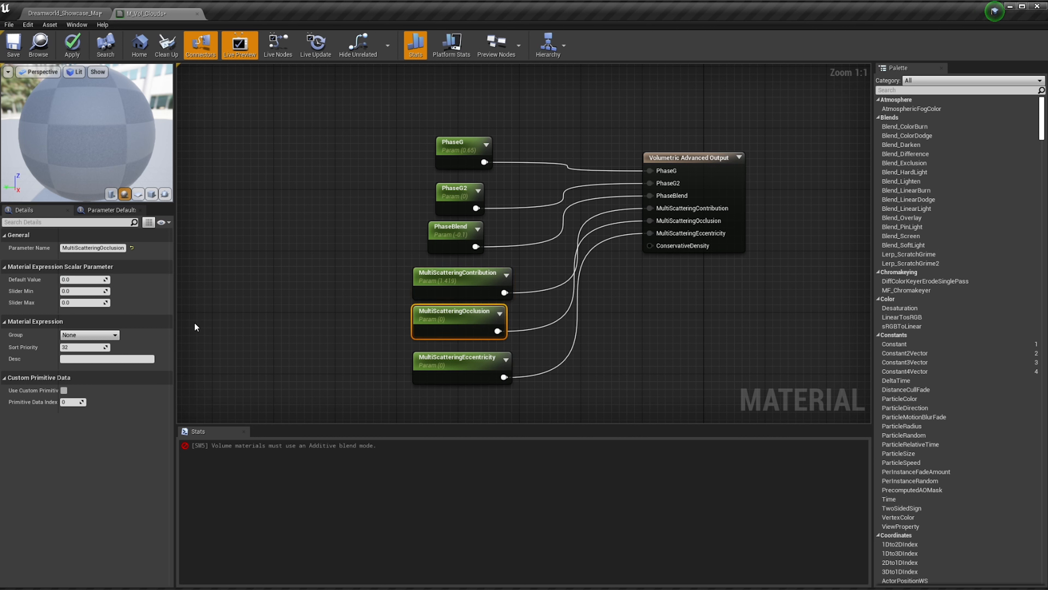
{"action": "left_click", "coordinate": [96, 279]}
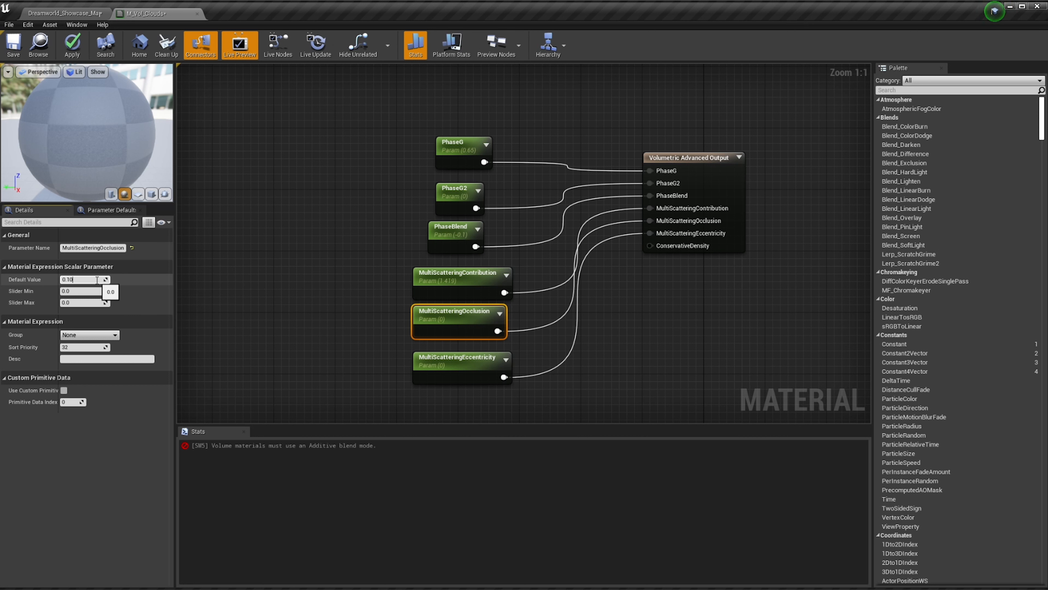
{"action": "key", "text": "Return"}
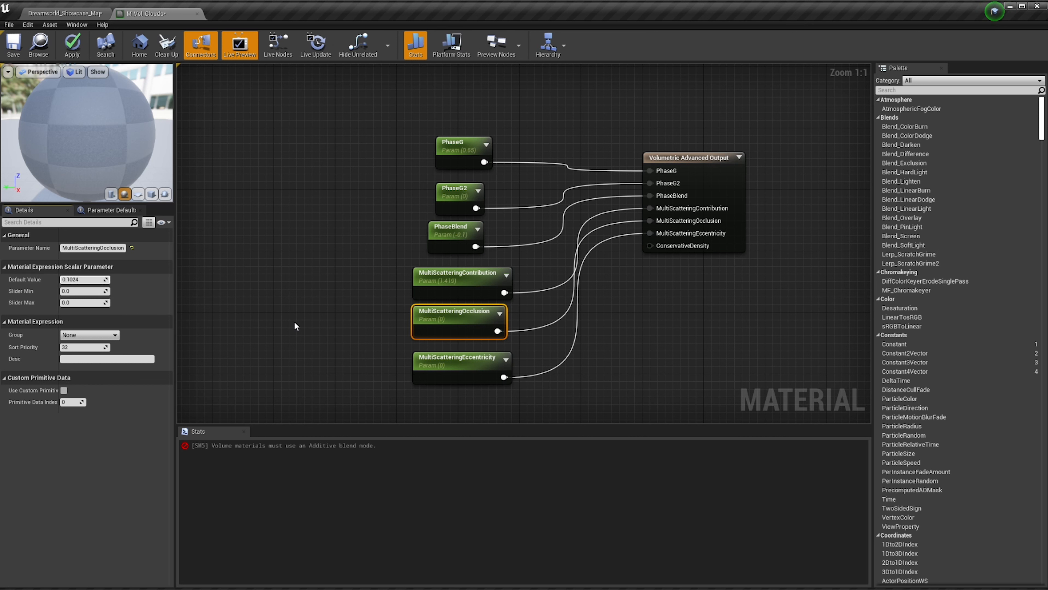
{"action": "left_click", "coordinate": [295, 326]}
Set the MultiScatteringEccentricity parameter's default value to 0.2453
{"action": "left_click", "coordinate": [420, 359]}
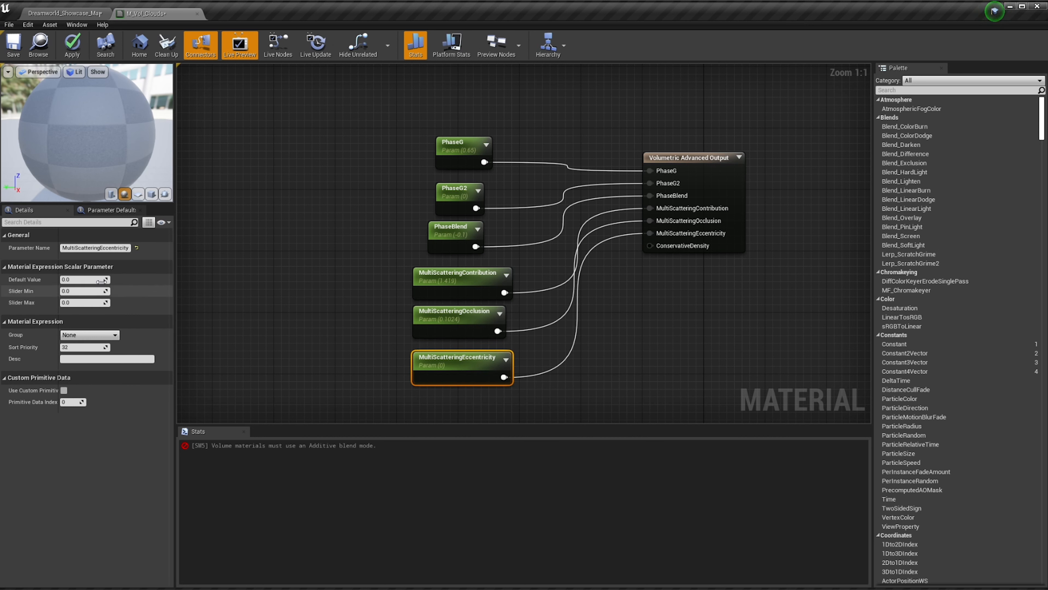
{"action": "left_click", "coordinate": [91, 279]}
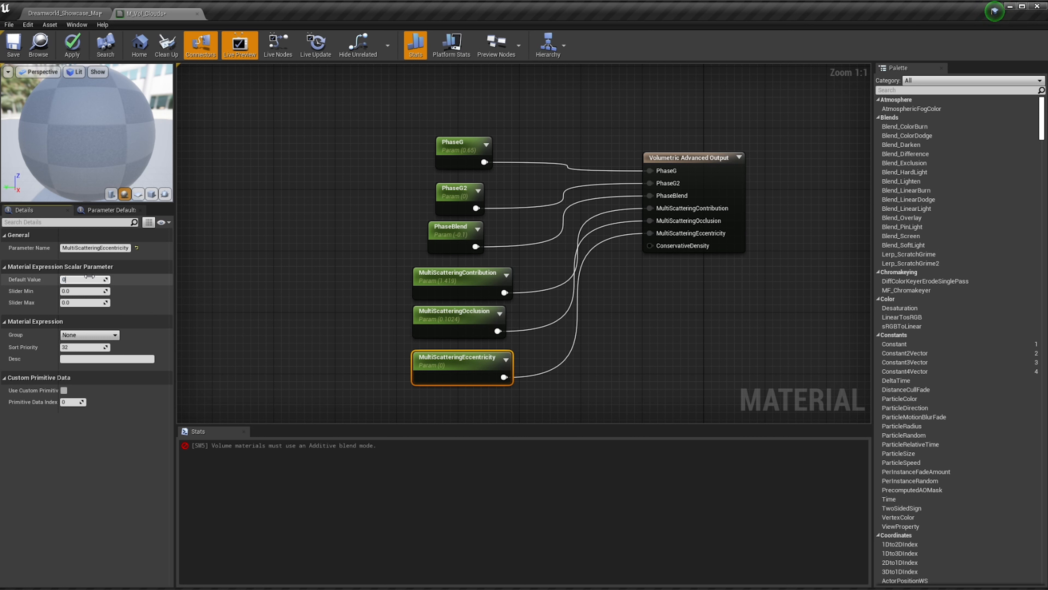
{"action": "type", "text": "0.2453"}
{"action": "key", "text": "Return"}
Select the Volumetric Advanced Output node with its six parameter nodes and shift the whole group slightly sideways below the material node
{"action": "left_click_drag", "start_coordinate": [375, 113], "coordinate": [674, 339]}
{"action": "left_click", "coordinate": [707, 323]}
{"action": "scroll", "coordinate": [708, 323], "scroll_direction": "down", "scroll_amount": 2}
{"action": "scroll", "coordinate": [709, 328], "scroll_direction": "down", "scroll_amount": 2}
{"action": "left_click_drag", "start_coordinate": [757, 227], "coordinate": [615, 332]}
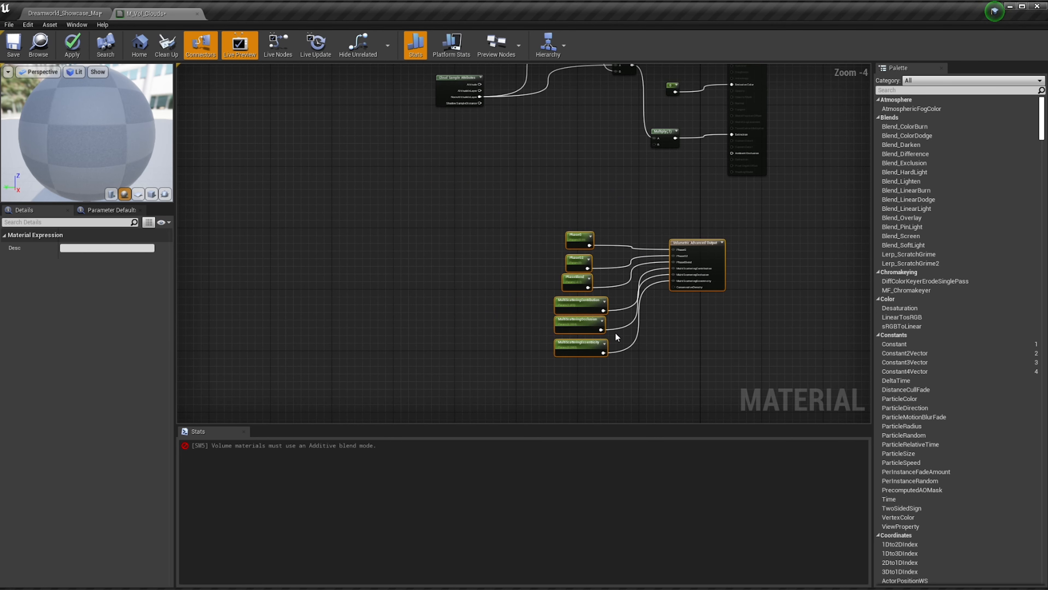
{"action": "left_click_drag", "start_coordinate": [718, 266], "coordinate": [695, 265]}
Select the Volumetric Advanced Output node to review its phase, multi-scattering and option settings
{"action": "left_click", "coordinate": [689, 227]}
{"action": "right_click_drag", "start_coordinate": [690, 235], "coordinate": [736, 264]}
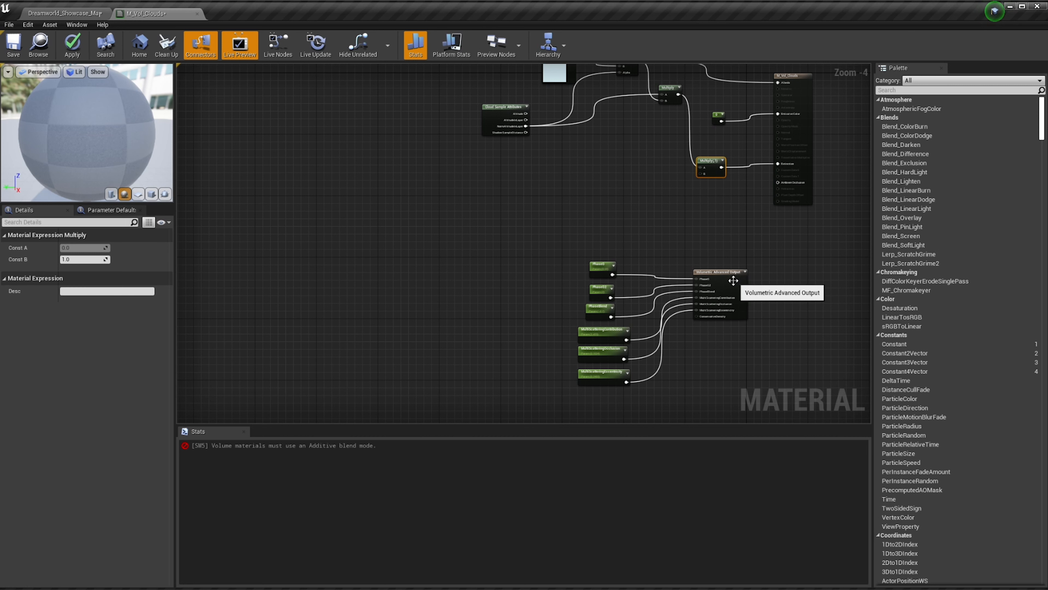
{"action": "left_click", "coordinate": [720, 294]}
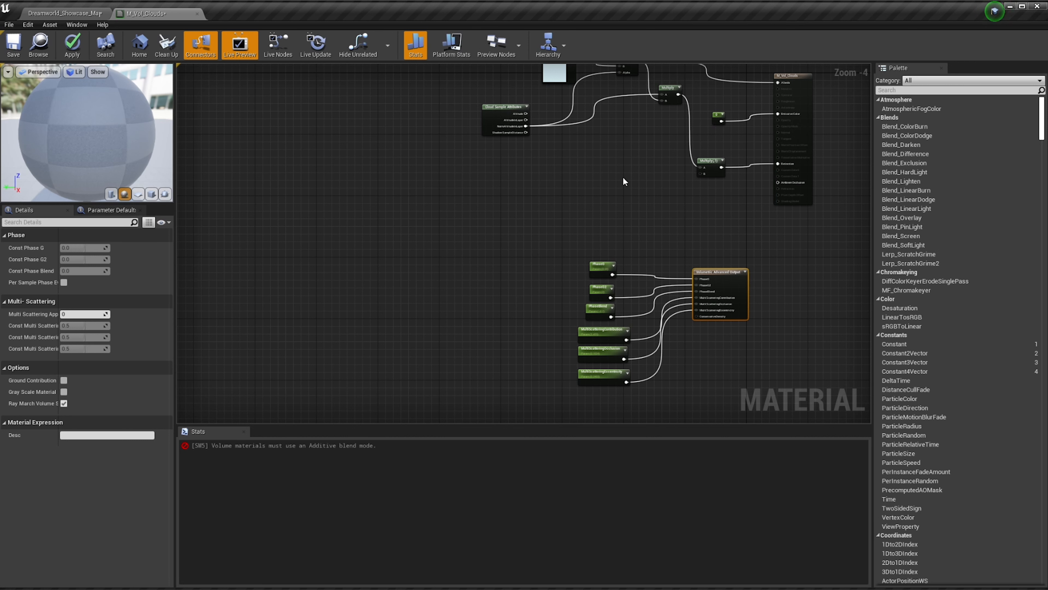
Add a new Multiply node below Cloud Sample Attributes and connect its output to the B input of the Multiply feeding Extinction
{"action": "right_click_drag", "start_coordinate": [617, 186], "coordinate": [558, 221]}
{"action": "scroll", "coordinate": [558, 217], "scroll_direction": "up", "scroll_amount": 2}
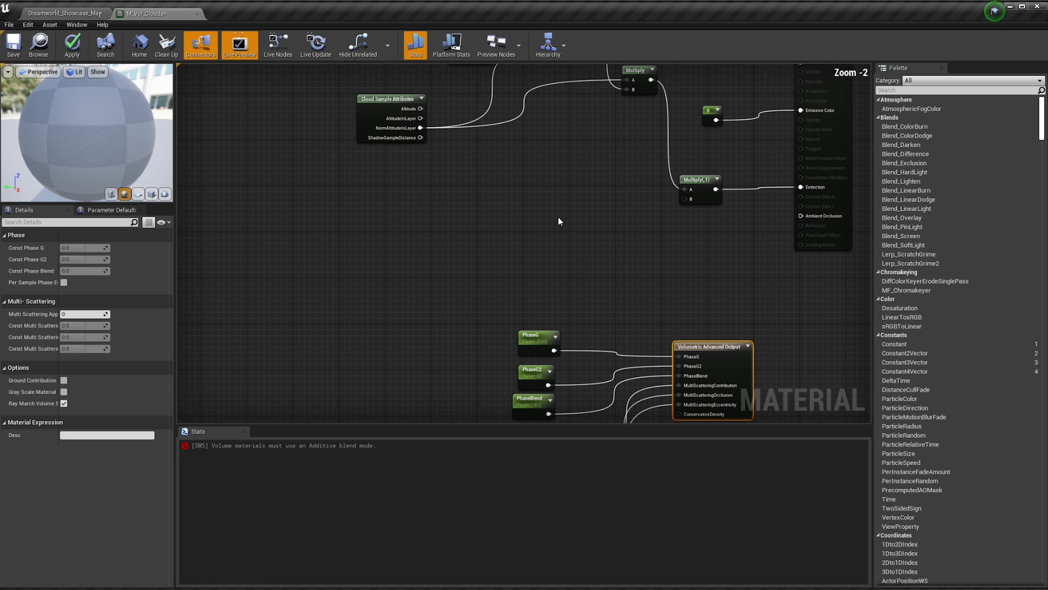
{"action": "right_click_drag", "start_coordinate": [558, 218], "coordinate": [562, 256]}
{"action": "scroll", "coordinate": [558, 246], "scroll_direction": "down", "scroll_amount": 1}
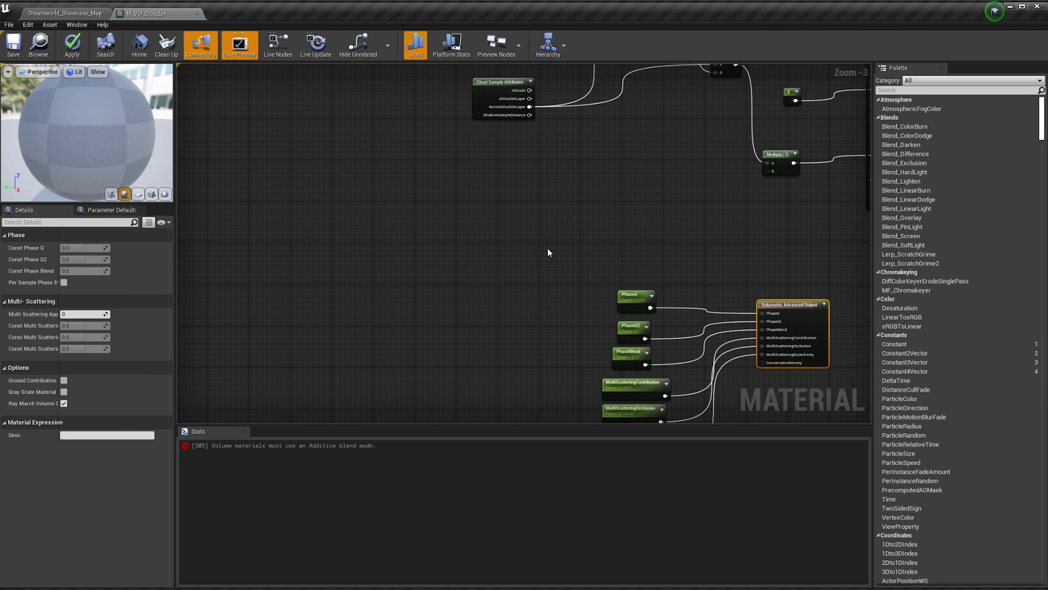
{"action": "left_click", "coordinate": [783, 179]}
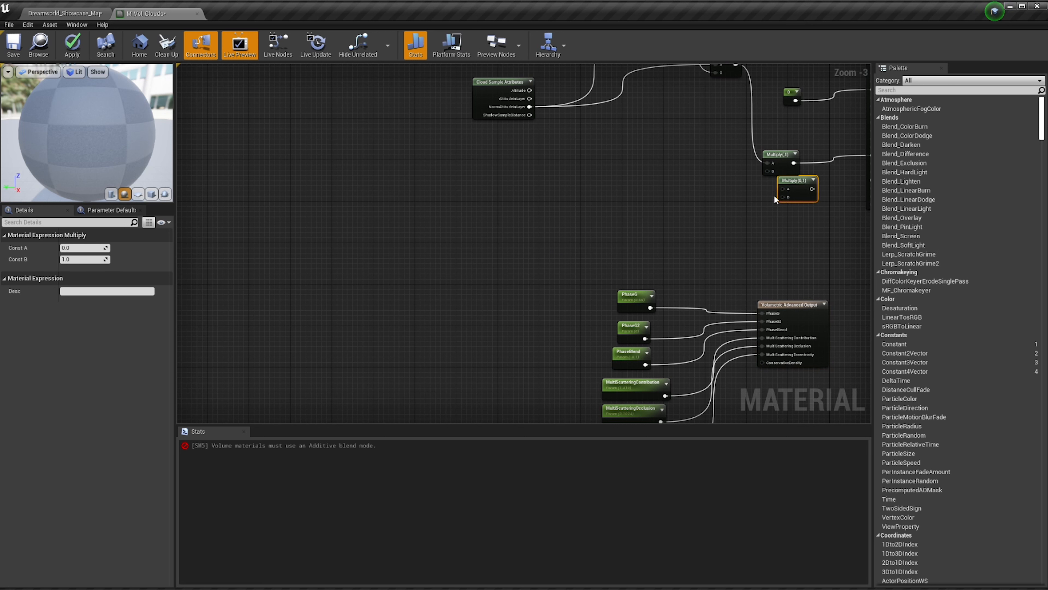
{"action": "left_click_drag", "start_coordinate": [778, 194], "coordinate": [769, 171]}
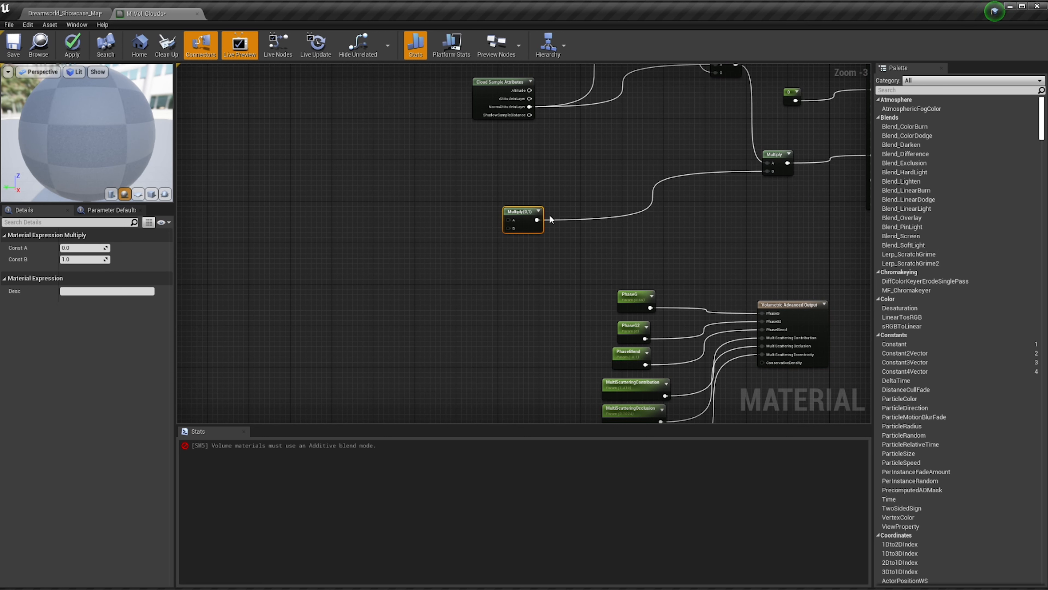
Connect the new Multiply node's output to the ConservativeDensity input of the Volumetric Advanced Output node
{"action": "left_click_drag", "start_coordinate": [537, 219], "coordinate": [760, 363]}
{"action": "scroll", "coordinate": [768, 363], "scroll_direction": "up", "scroll_amount": 4}
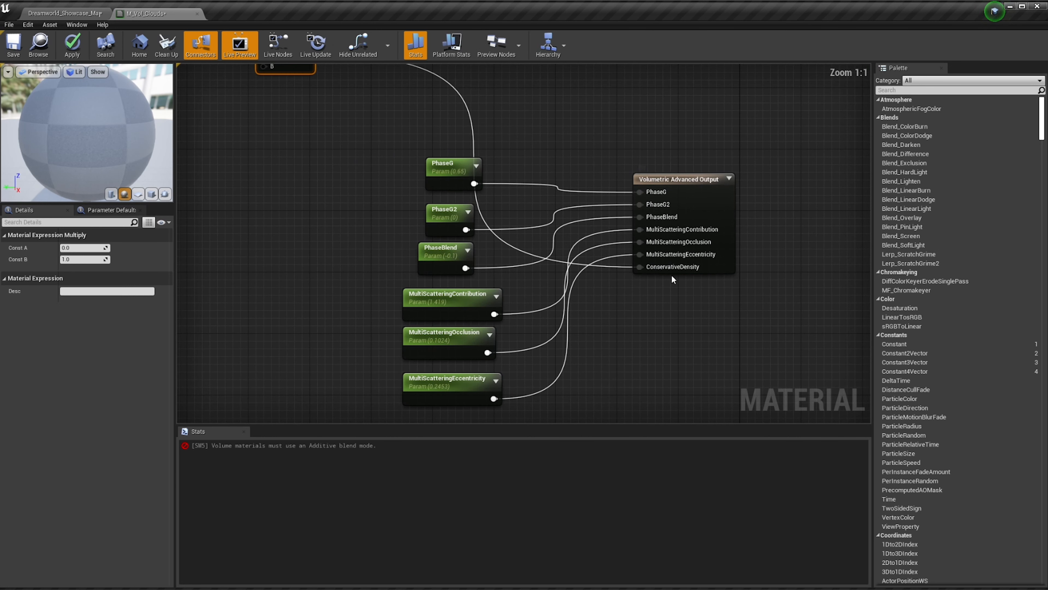
{"action": "scroll", "coordinate": [516, 233], "scroll_direction": "down", "scroll_amount": 4}
{"action": "right_click_drag", "start_coordinate": [517, 233], "coordinate": [604, 296]}
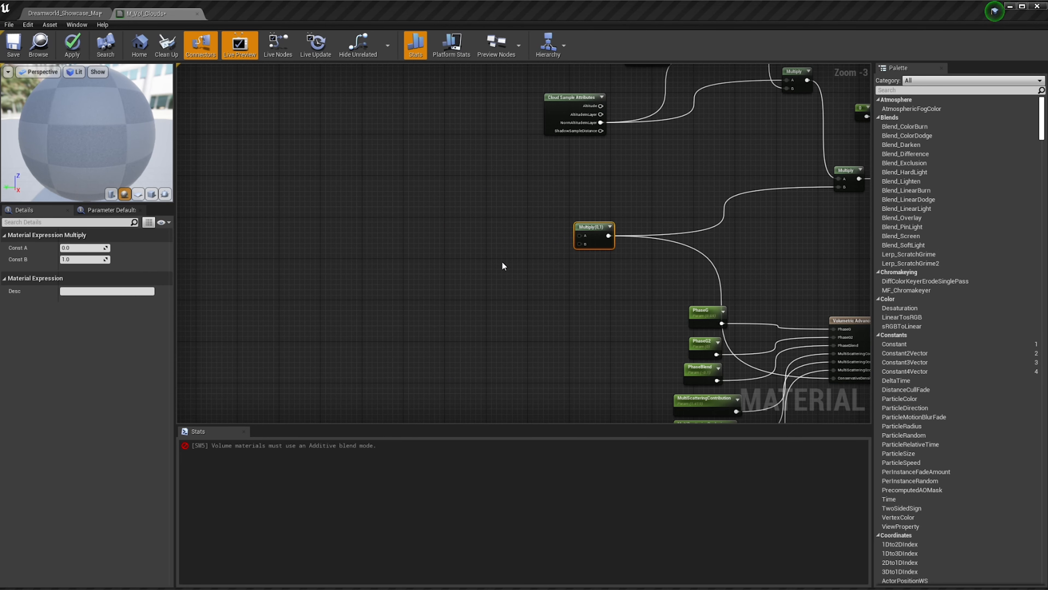
{"action": "scroll", "coordinate": [538, 261], "scroll_direction": "up", "scroll_amount": 4}
{"action": "right_click_drag", "start_coordinate": [538, 260], "coordinate": [359, 208]}
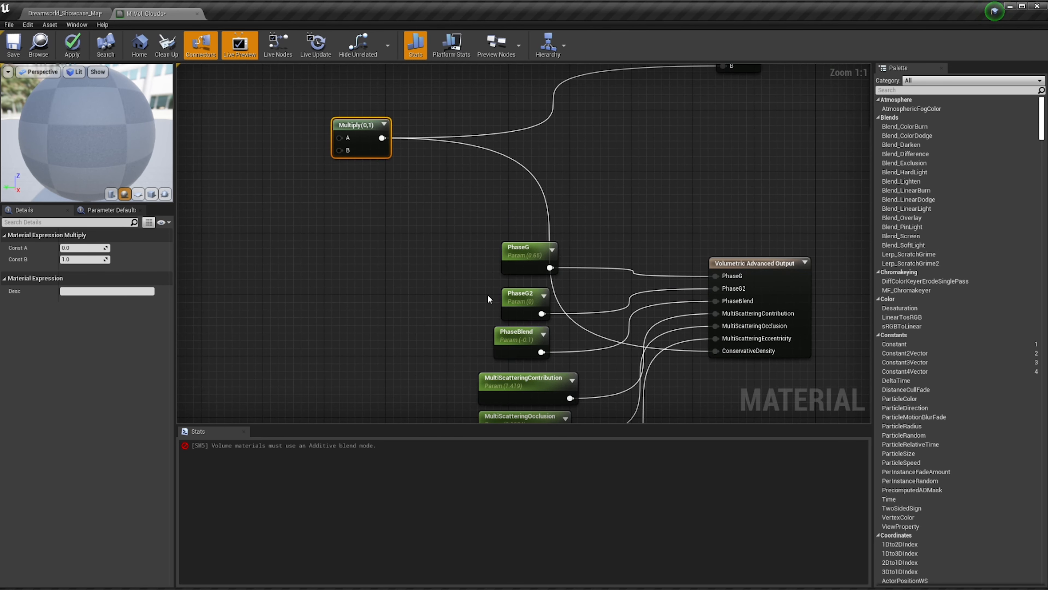
Add a Constant node near the new Multiply node and connect its output to that Multiply's B input
{"action": "right_click_drag", "start_coordinate": [487, 295], "coordinate": [695, 330]}
{"action": "left_click", "coordinate": [536, 250]}
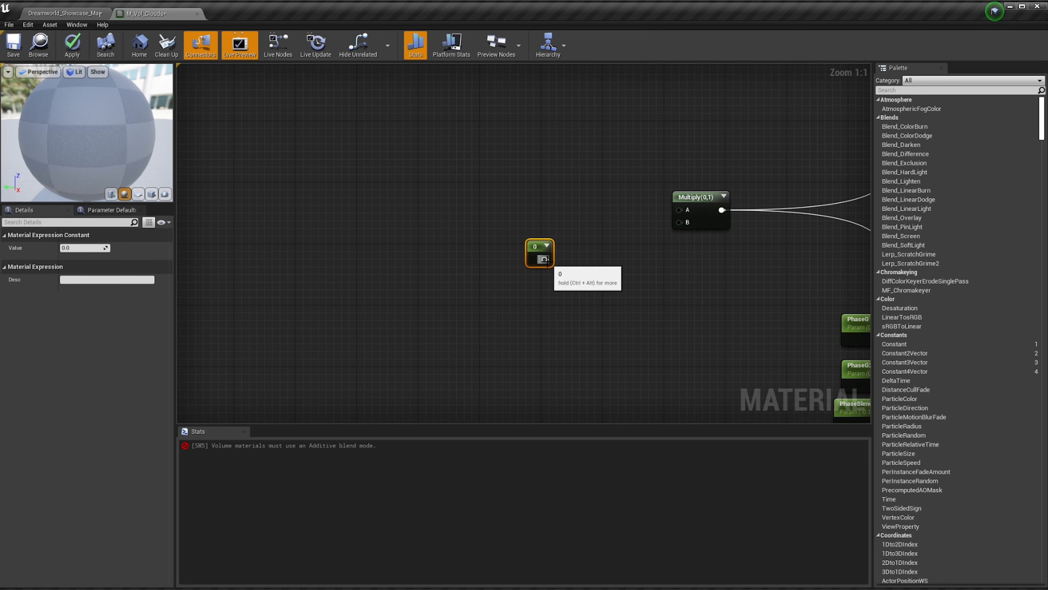
{"action": "left_click_drag", "start_coordinate": [545, 259], "coordinate": [679, 223]}
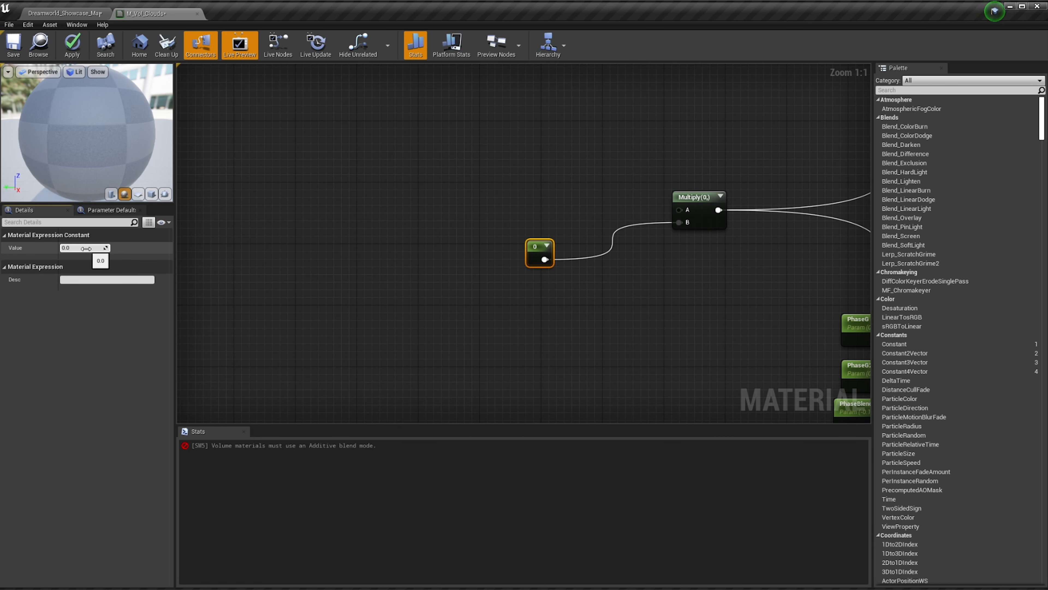
Convert the constant into a parameter named MaximumDensity and set its default value to 0.1
{"action": "right_click", "coordinate": [543, 247]}
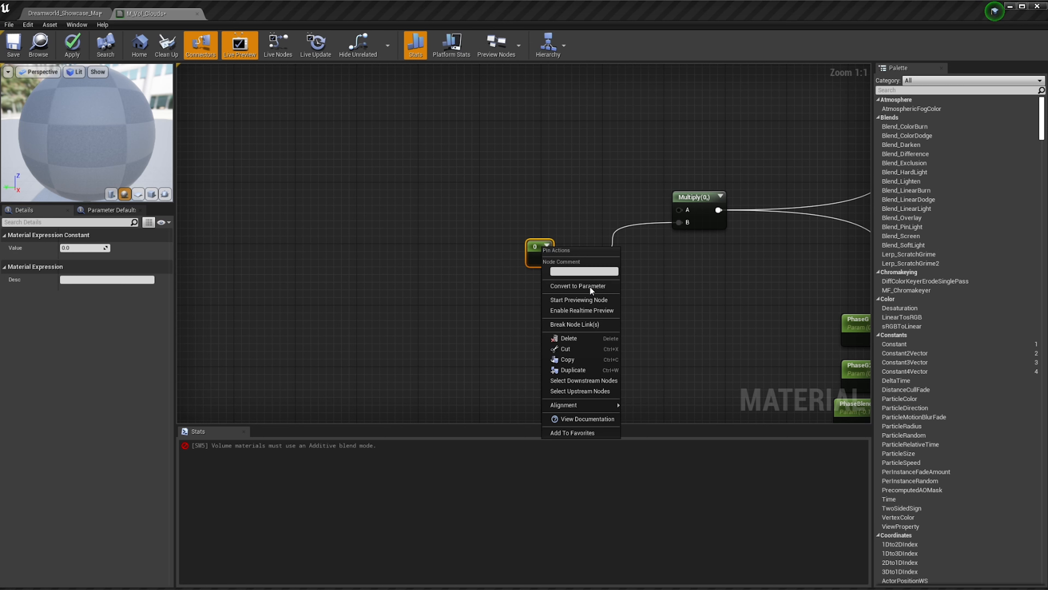
{"action": "left_click", "coordinate": [590, 286]}
{"action": "type", "text": "Maximum"}
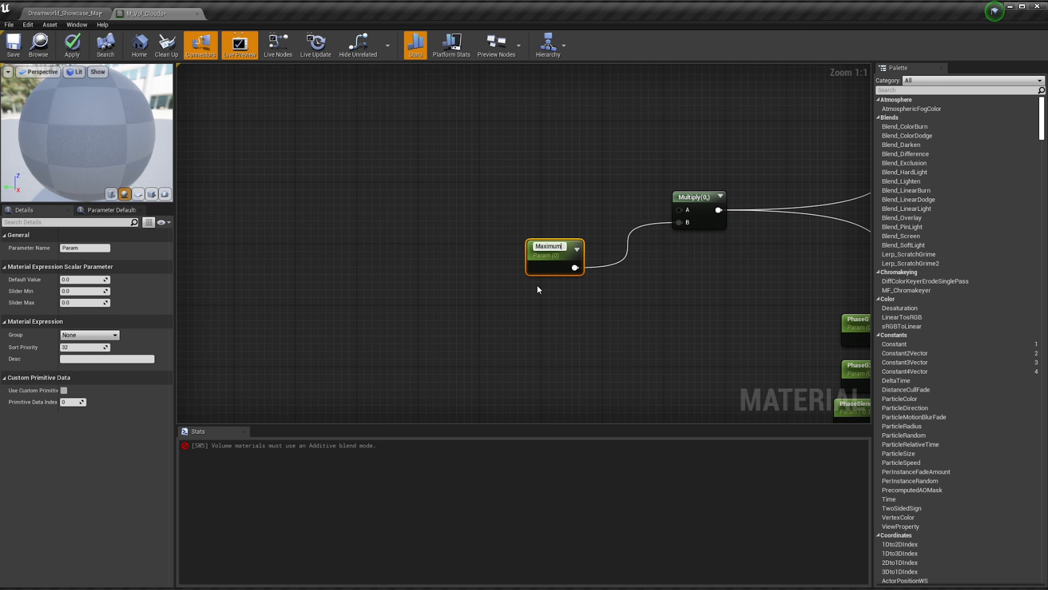
{"action": "type", "text": "Density"}
{"action": "key", "text": "Return"}
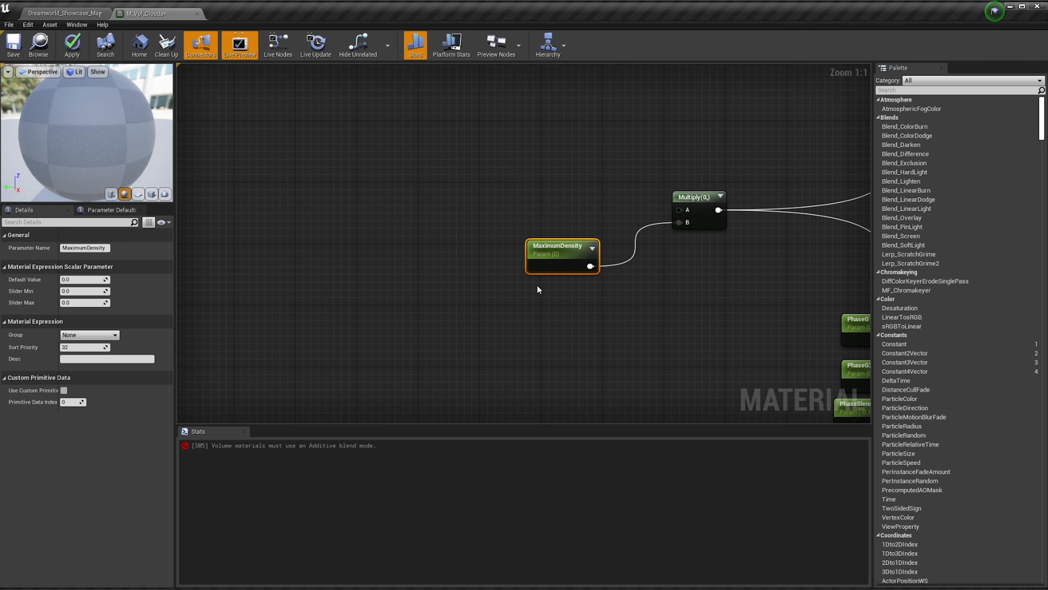
{"action": "left_click", "coordinate": [85, 277]}
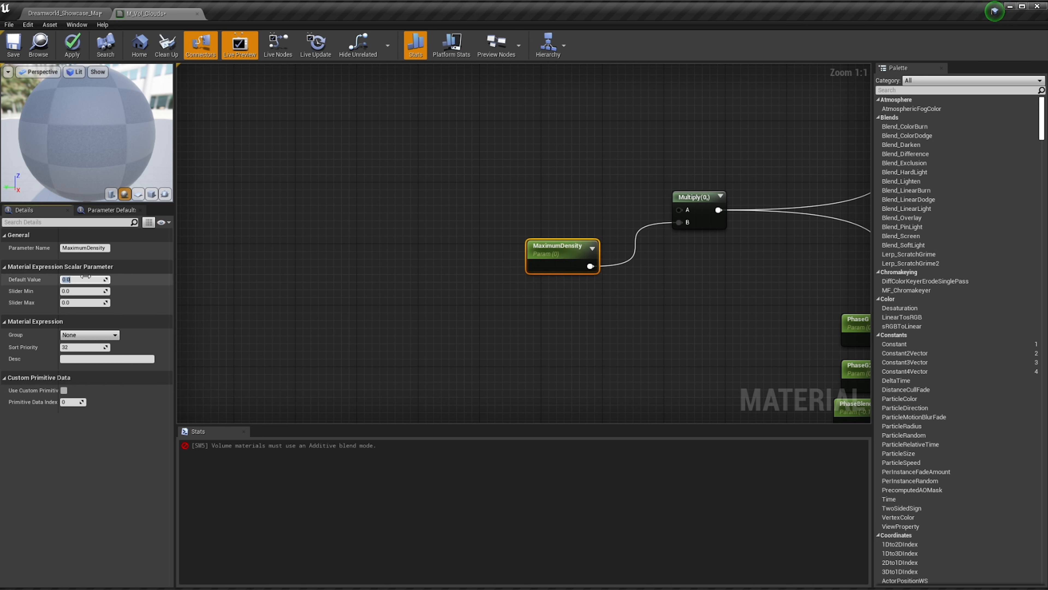
{"action": "type", "text": "0.1"}
{"action": "key", "text": "Return"}
Add a Saturate node feeding the A input of the MaximumDensity Multiply and place it above the MaximumDensity node
{"action": "right_click_drag", "start_coordinate": [578, 329], "coordinate": [549, 321]}
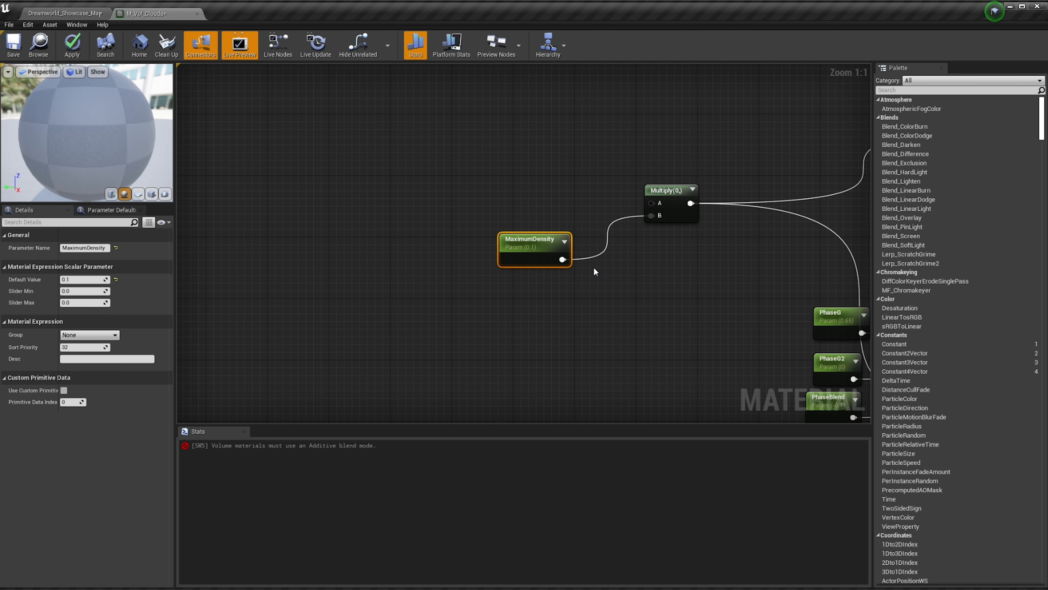
{"action": "right_click_drag", "start_coordinate": [612, 267], "coordinate": [549, 277]}
{"action": "right_click_drag", "start_coordinate": [487, 225], "coordinate": [525, 266]}
{"action": "scroll", "coordinate": [525, 265], "scroll_direction": "down", "scroll_amount": 1}
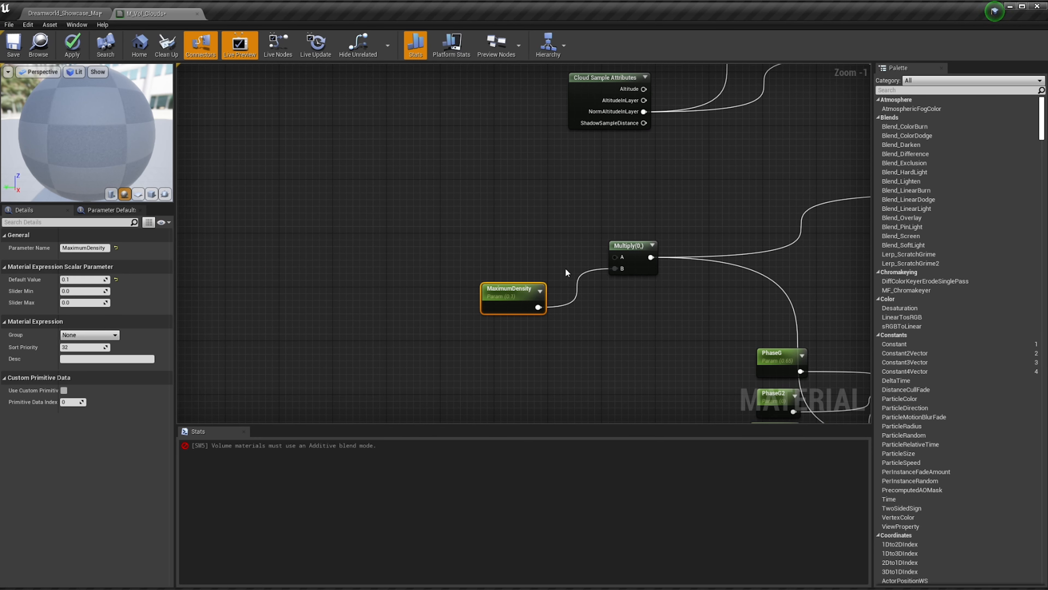
{"action": "left_click_drag", "start_coordinate": [615, 258], "coordinate": [443, 190]}
{"action": "type", "text": "saturate"}
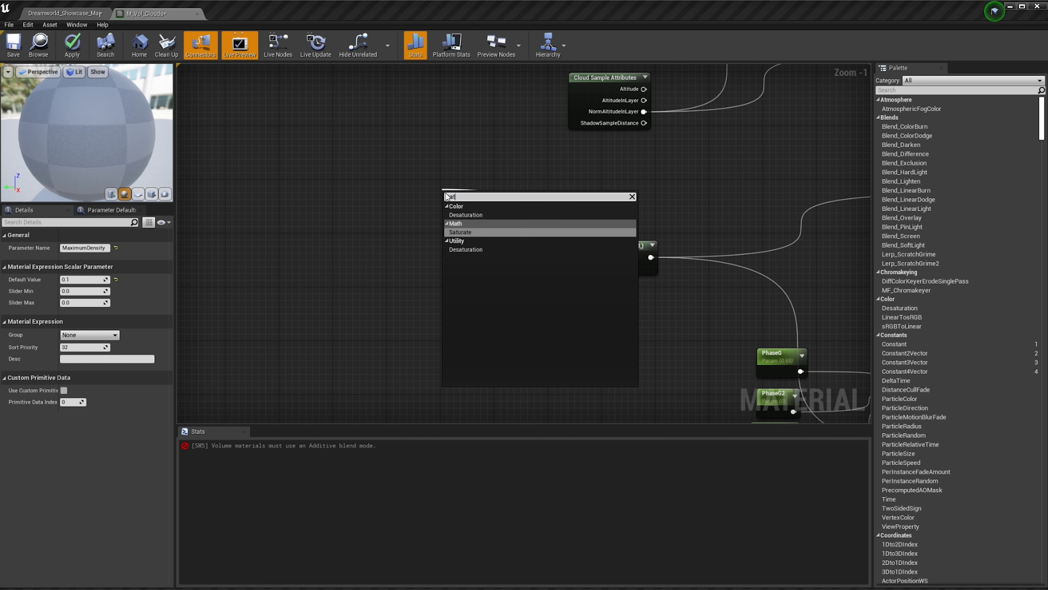
{"action": "key", "text": "Return"}
{"action": "right_click_drag", "start_coordinate": [374, 244], "coordinate": [541, 251]}
{"action": "left_click_drag", "start_coordinate": [631, 215], "coordinate": [666, 204]}
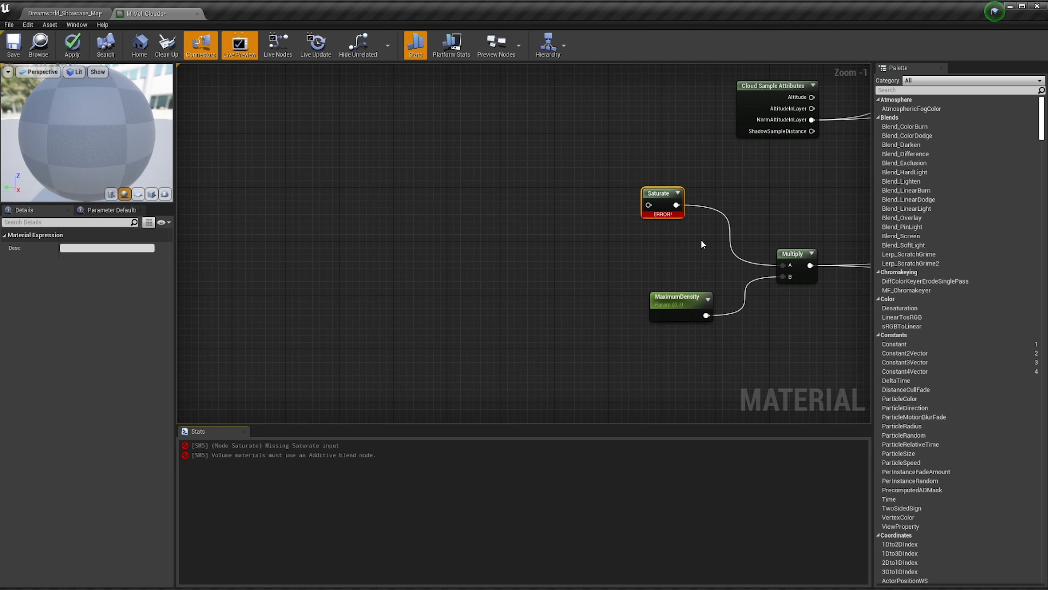
Add an Add node before the Saturate node and connect its output to the Saturate input
{"action": "right_click_drag", "start_coordinate": [562, 194], "coordinate": [554, 243]}
{"action": "scroll", "coordinate": [554, 244], "scroll_direction": "down", "scroll_amount": 1}
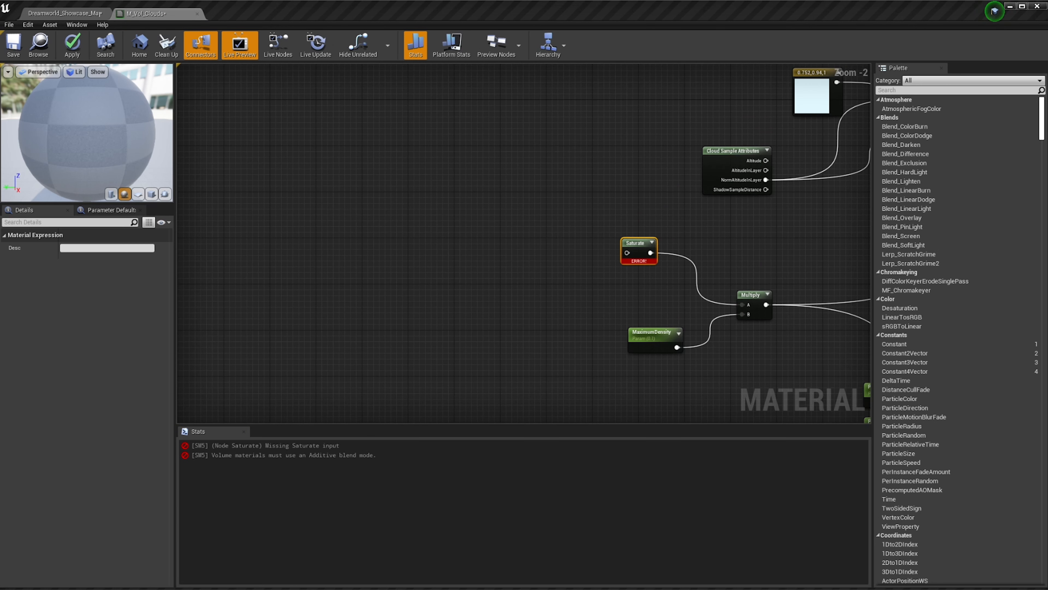
{"action": "right_click", "coordinate": [508, 191]}
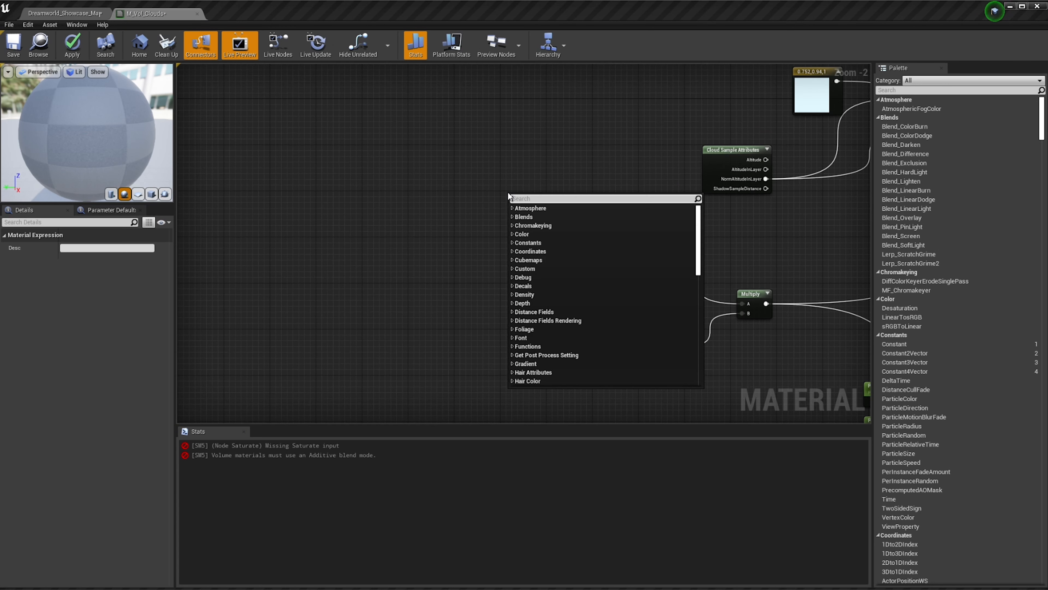
{"action": "type", "text": "add"}
{"action": "left_click", "coordinate": [543, 245]}
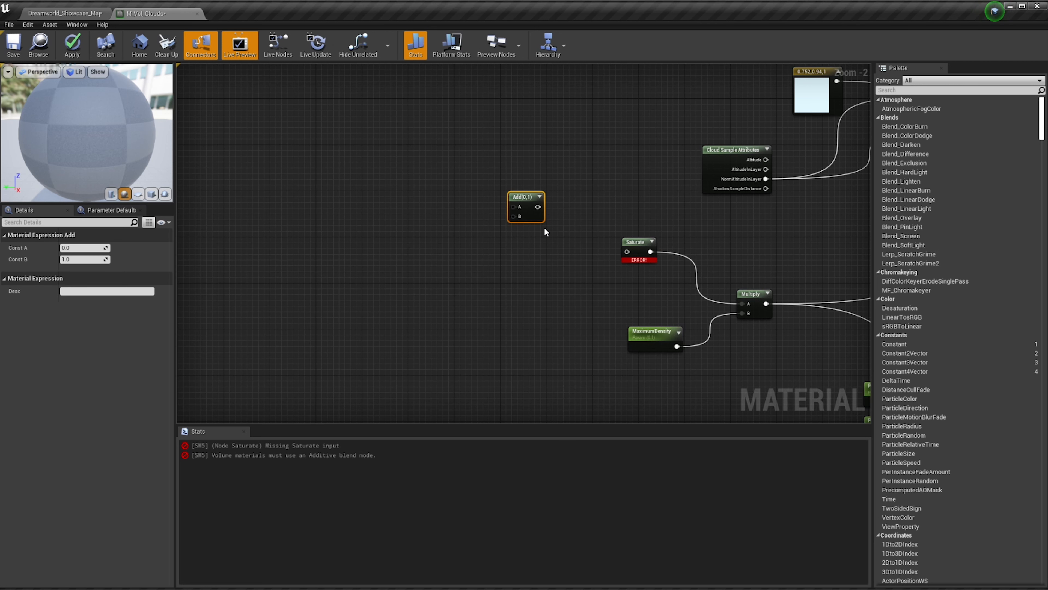
{"action": "left_click_drag", "start_coordinate": [539, 217], "coordinate": [626, 251]}
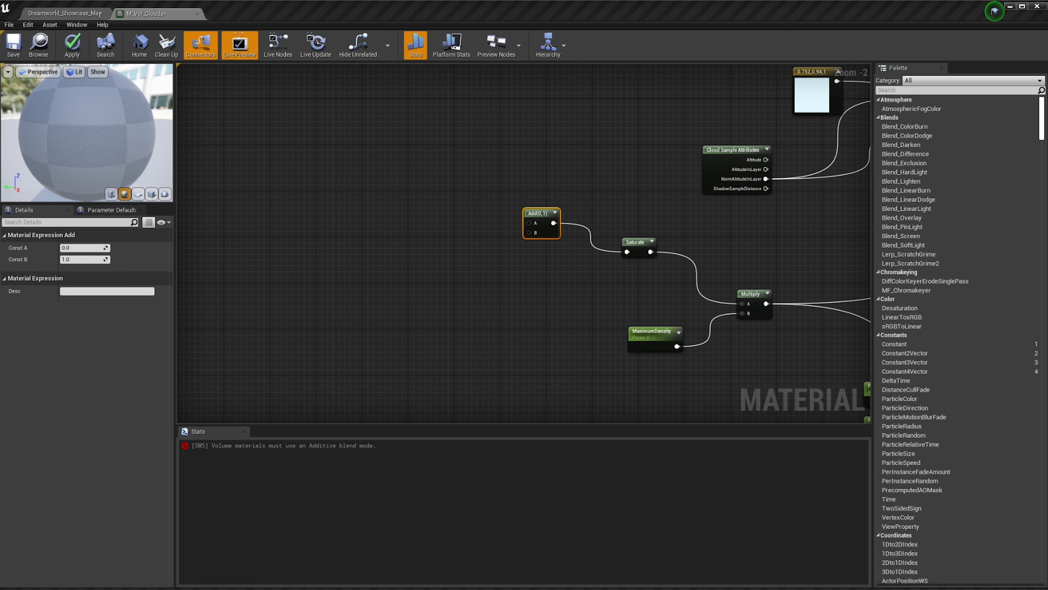
Move the Add, Saturate, MaximumDensity and Multiply nodes together, farther away from the Cloud Sample Attributes node
{"action": "right_click_drag", "start_coordinate": [264, 221], "coordinate": [231, 208]}
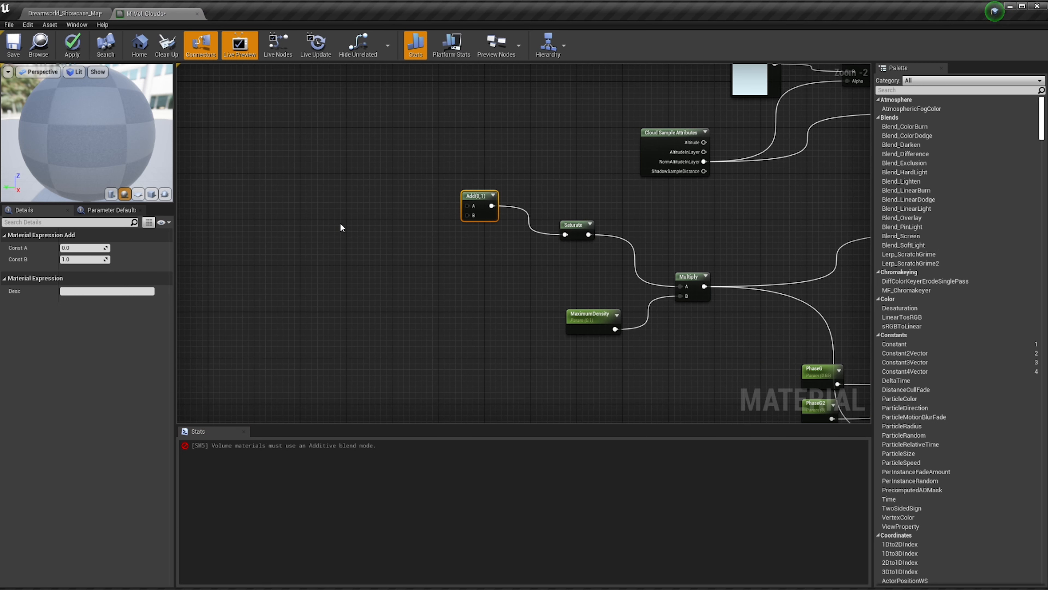
{"action": "left_click_drag", "start_coordinate": [723, 207], "coordinate": [435, 335]}
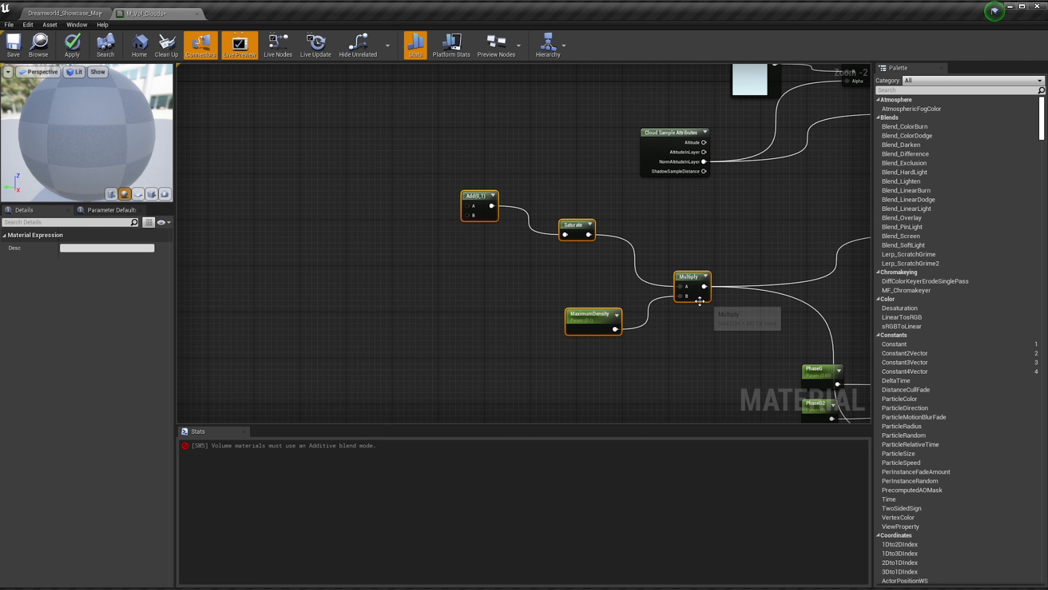
{"action": "left_click_drag", "start_coordinate": [701, 301], "coordinate": [618, 349]}
{"action": "left_click", "coordinate": [527, 309]}
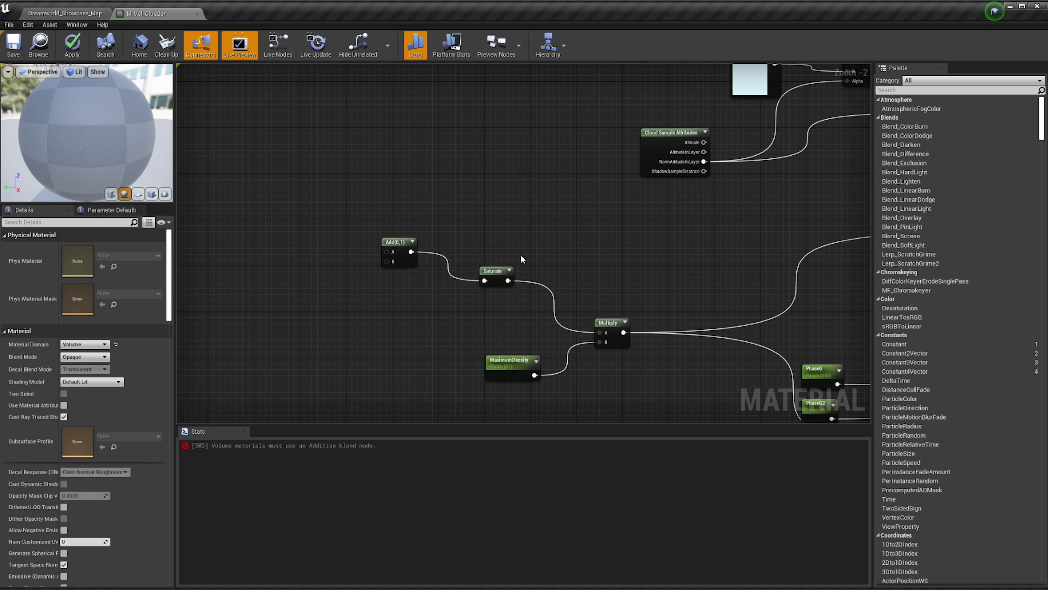
Move the Add and Saturate nodes closer to the Multiply node and tighten the gap between Add and Saturate
{"action": "left_click_drag", "start_coordinate": [521, 255], "coordinate": [528, 308]}
{"action": "left_click", "coordinate": [512, 358]}
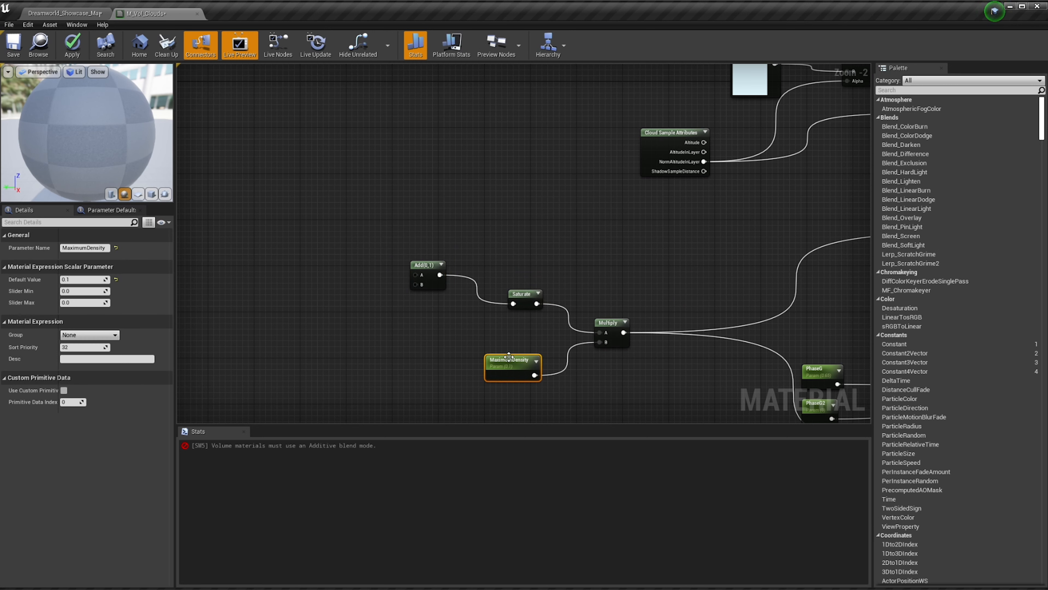
{"action": "right_click_drag", "start_coordinate": [509, 357], "coordinate": [644, 280]}
{"action": "scroll", "coordinate": [392, 269], "scroll_direction": "down", "scroll_amount": 2}
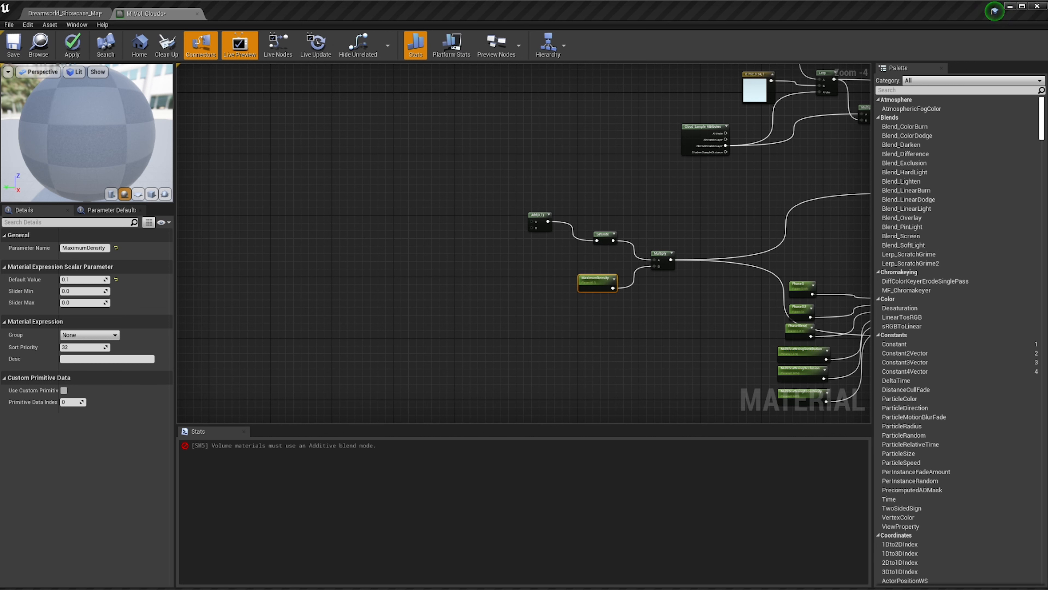
{"action": "scroll", "coordinate": [536, 280], "scroll_direction": "up", "scroll_amount": 2}
{"action": "left_click", "coordinate": [563, 283]}
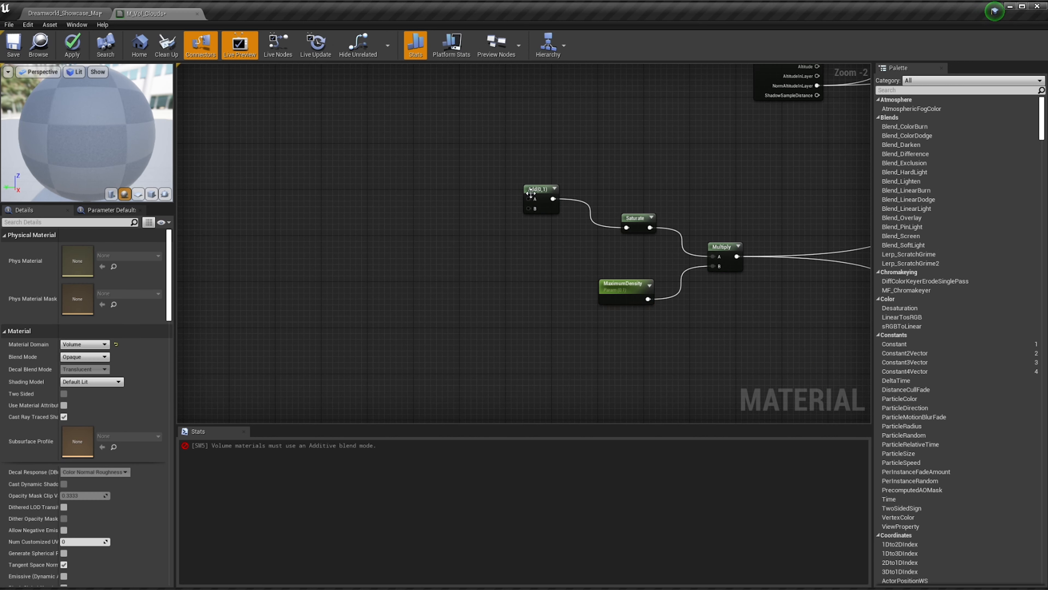
{"action": "left_click_drag", "start_coordinate": [531, 192], "coordinate": [570, 193]}
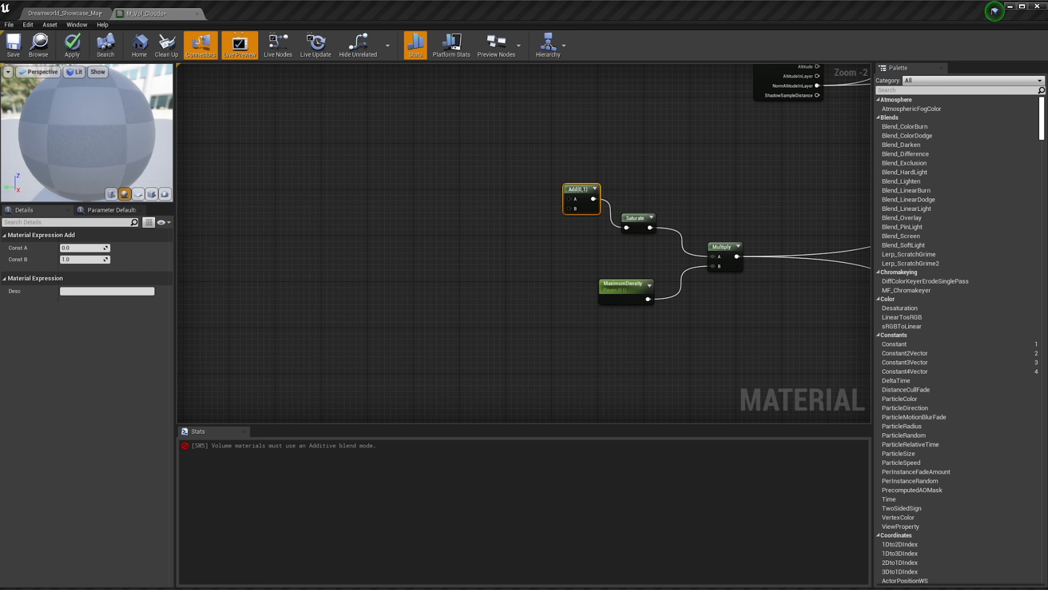
Add another Multiply node and place it in the empty graph area well ahead of the Add node
{"action": "right_click_drag", "start_coordinate": [527, 250], "coordinate": [451, 265]}
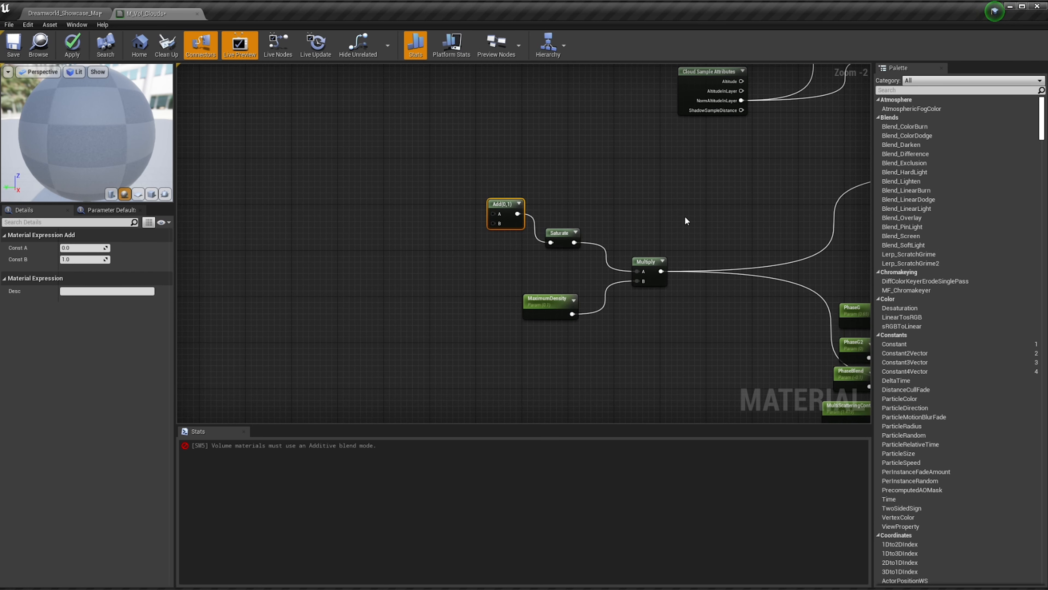
{"action": "key", "text": "m"}
{"action": "left_click", "coordinate": [633, 325]}
{"action": "left_click_drag", "start_coordinate": [660, 352], "coordinate": [307, 282]}
{"action": "right_click_drag", "start_coordinate": [329, 248], "coordinate": [688, 222]}
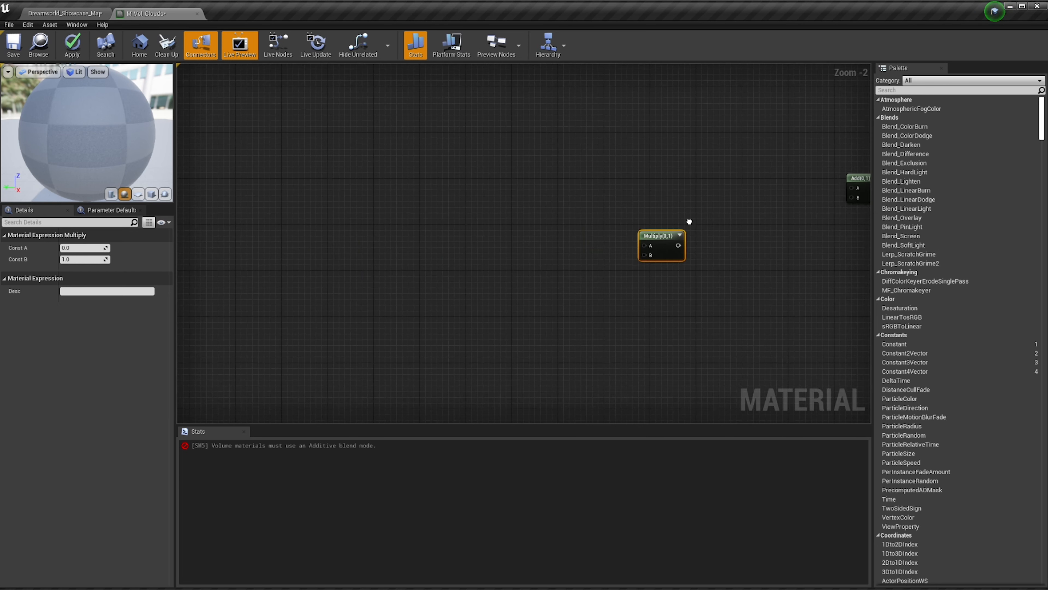
{"action": "left_click_drag", "start_coordinate": [669, 251], "coordinate": [646, 239]}
Move the new Multiply node closer to the Add node and connect its output to the Add node's B input
{"action": "scroll", "coordinate": [546, 255], "scroll_direction": "down", "scroll_amount": 4}
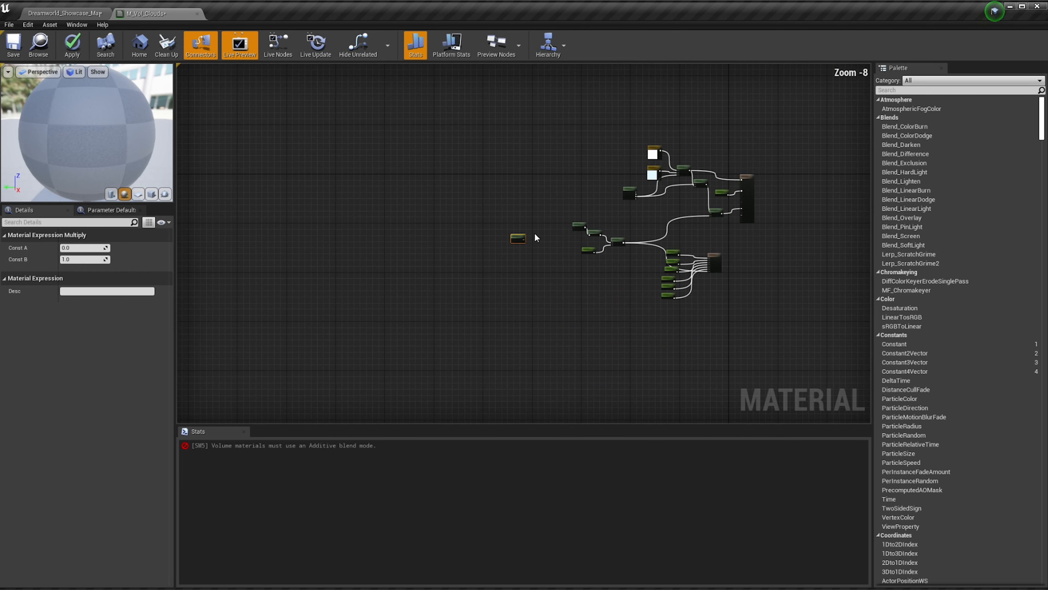
{"action": "scroll", "coordinate": [534, 218], "scroll_direction": "up", "scroll_amount": 1}
{"action": "scroll", "coordinate": [536, 211], "scroll_direction": "down", "scroll_amount": 2}
{"action": "scroll", "coordinate": [536, 211], "scroll_direction": "down", "scroll_amount": 1}
{"action": "left_click_drag", "start_coordinate": [542, 210], "coordinate": [517, 320]}
{"action": "left_click", "coordinate": [517, 323]}
{"action": "scroll", "coordinate": [544, 244], "scroll_direction": "up", "scroll_amount": 5}
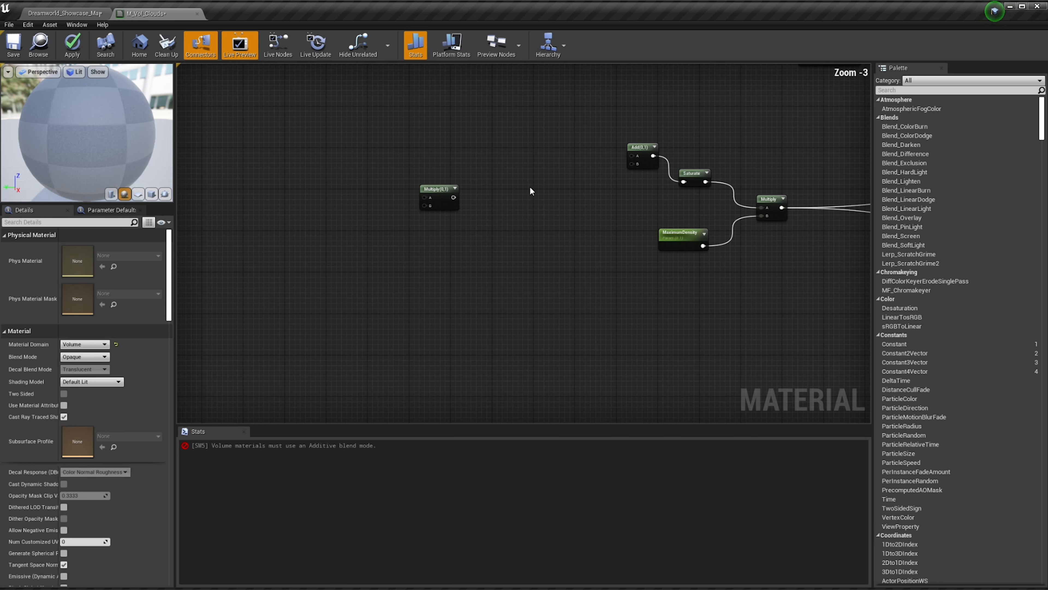
{"action": "left_click", "coordinate": [449, 209]}
{"action": "left_click_drag", "start_coordinate": [449, 211], "coordinate": [490, 216]}
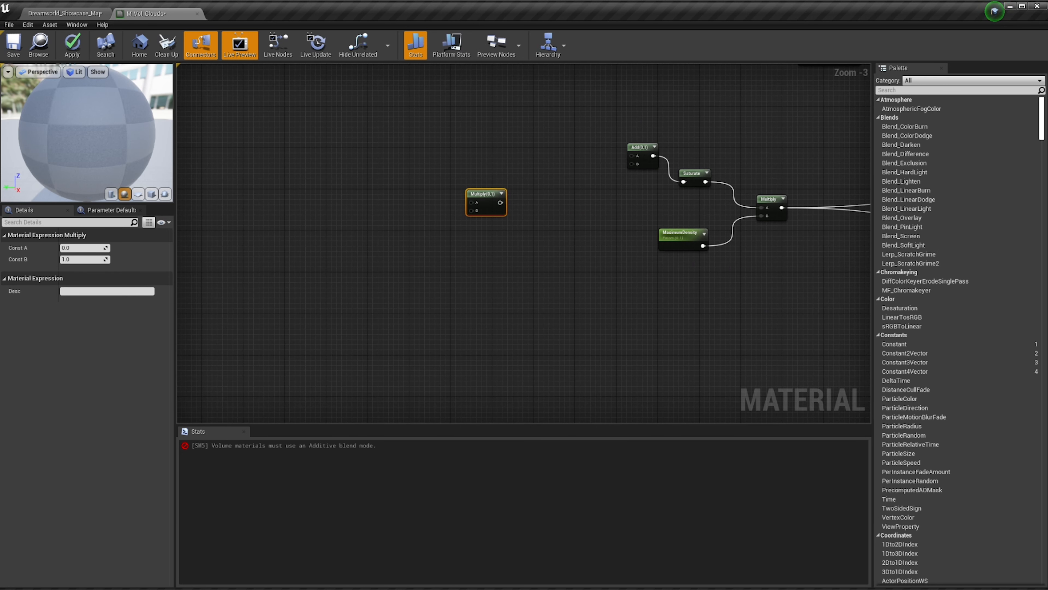
{"action": "left_click_drag", "start_coordinate": [504, 203], "coordinate": [640, 165]}
{"action": "left_click", "coordinate": [511, 201]}
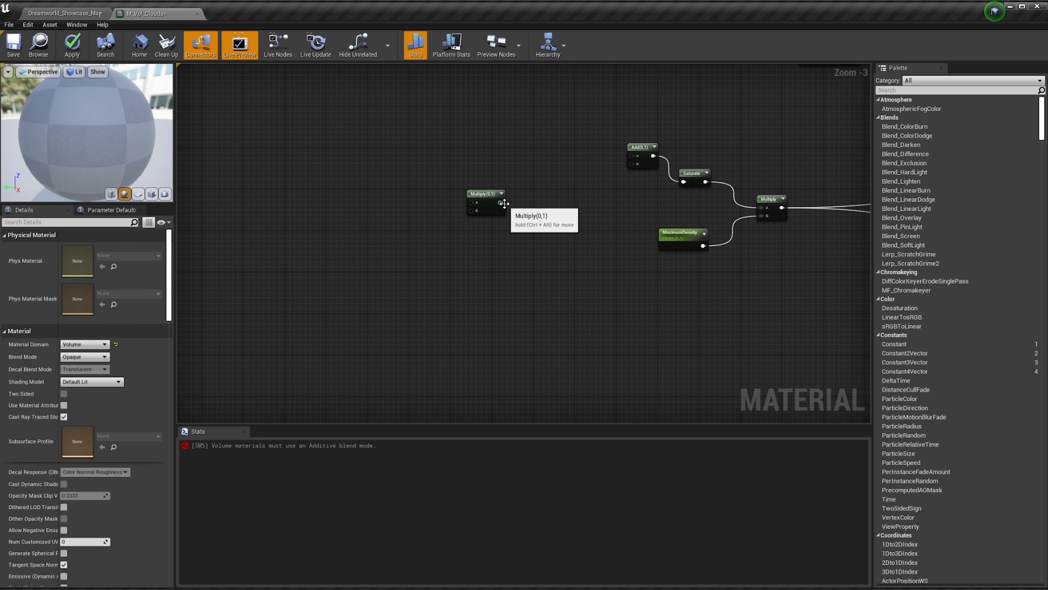
{"action": "left_click_drag", "start_coordinate": [500, 202], "coordinate": [634, 165]}
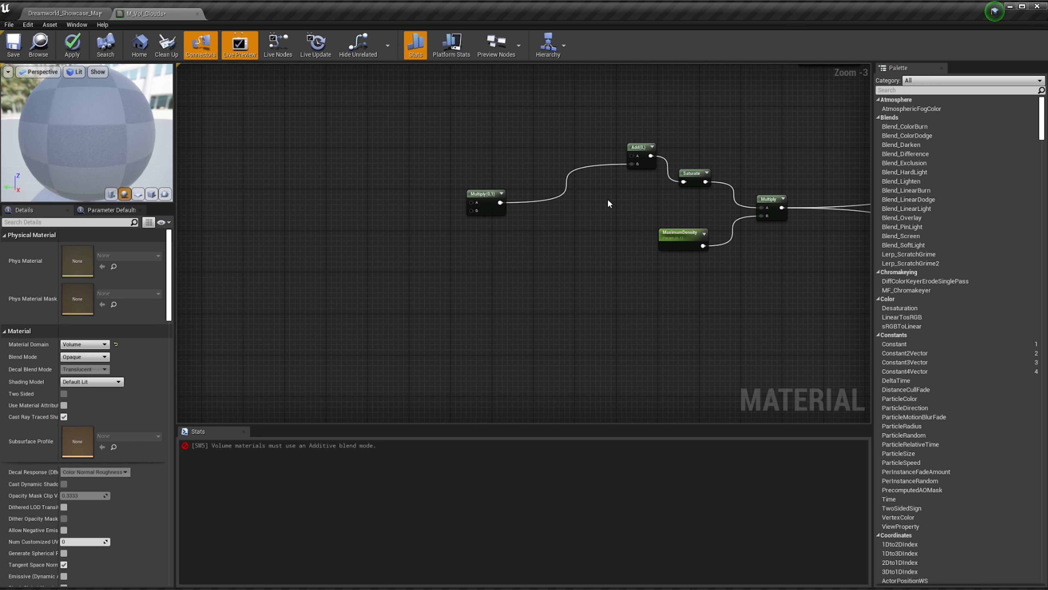
Enclose the Volumetric Advanced Output node and its six parameter nodes in a comment box titled Volumetrics
{"action": "scroll", "coordinate": [608, 199], "scroll_direction": "down", "scroll_amount": 1}
{"action": "right_click_drag", "start_coordinate": [607, 199], "coordinate": [359, 226]}
{"action": "left_click_drag", "start_coordinate": [481, 218], "coordinate": [379, 264]}
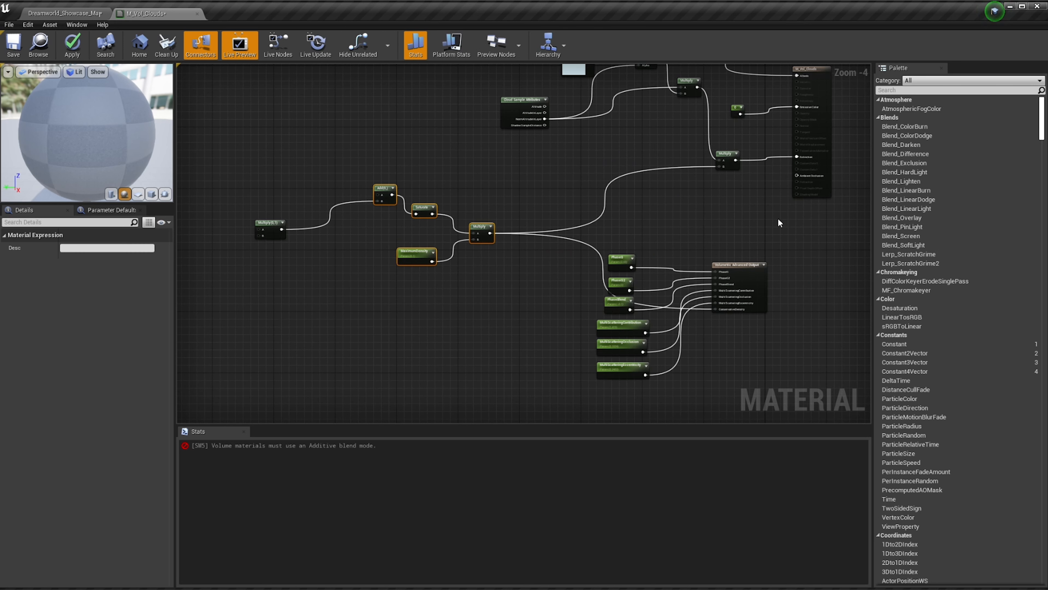
{"action": "left_click_drag", "start_coordinate": [779, 223], "coordinate": [545, 390]}
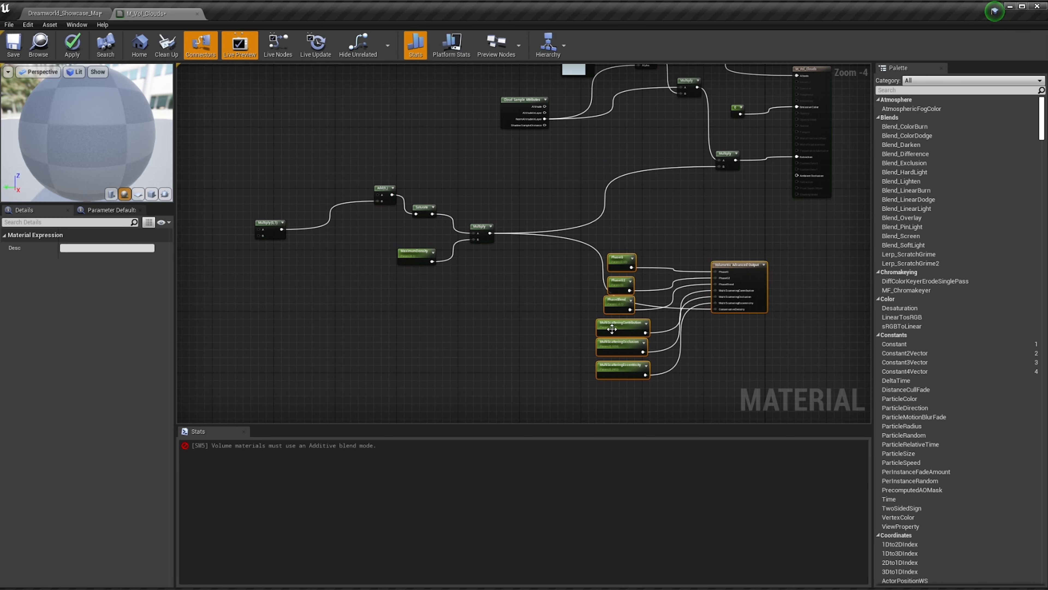
{"action": "scroll", "coordinate": [542, 254], "scroll_direction": "up", "scroll_amount": 3}
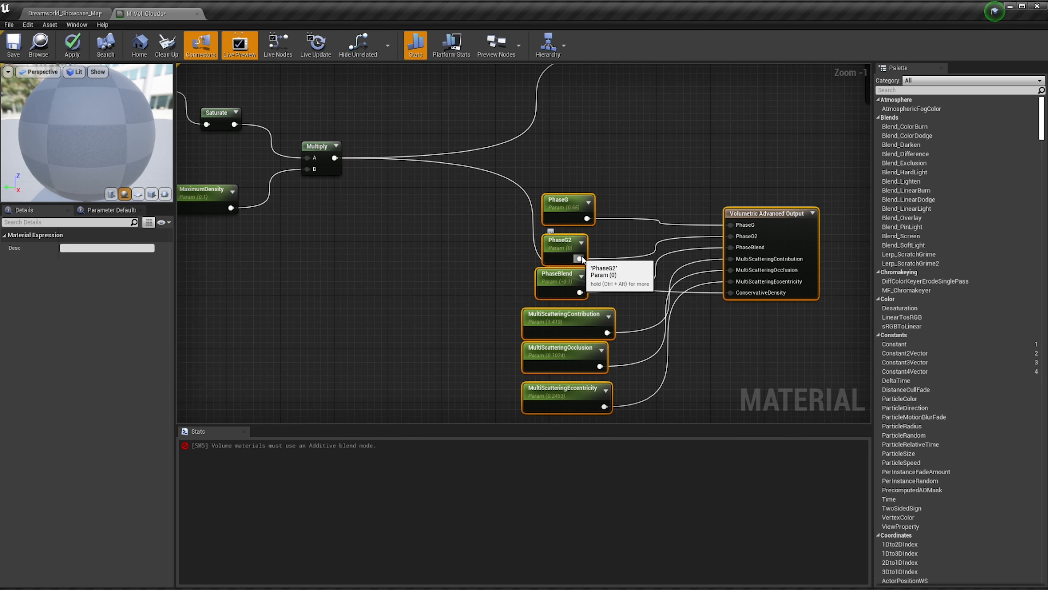
{"action": "left_click_drag", "start_coordinate": [800, 139], "coordinate": [368, 410]}
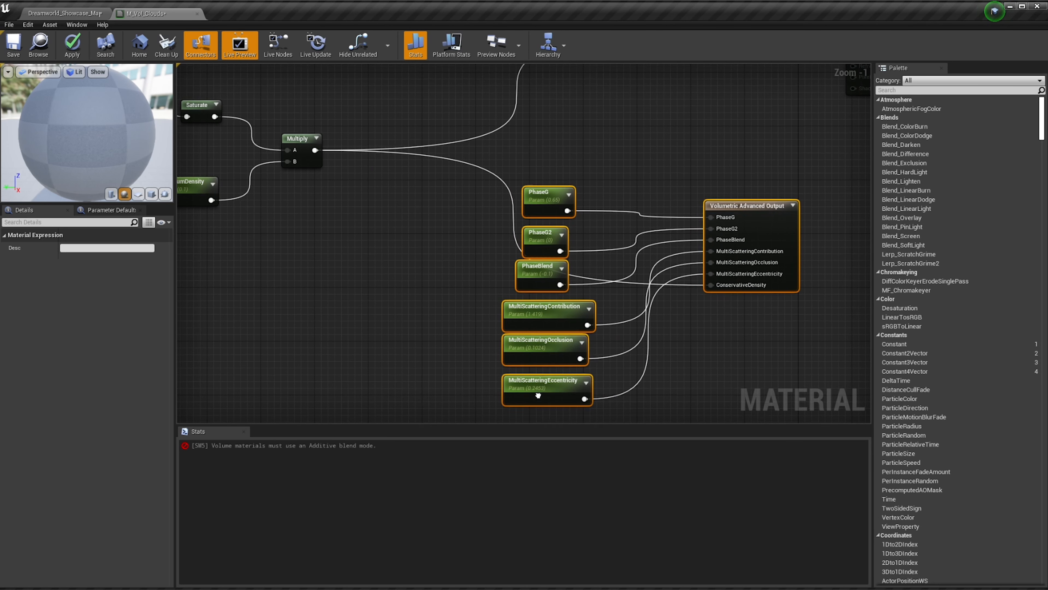
{"action": "right_click", "coordinate": [539, 397]}
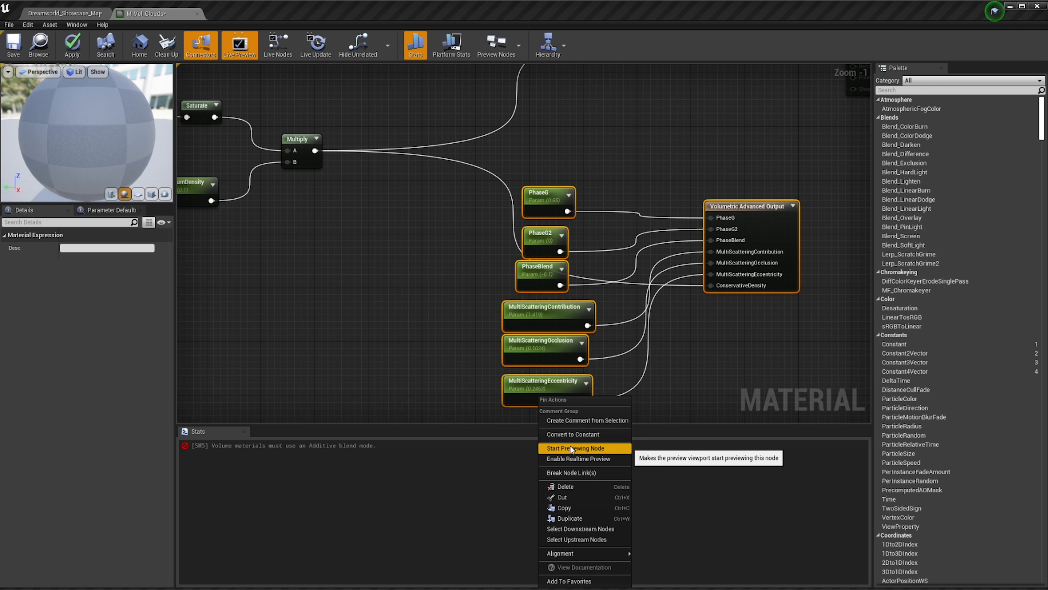
{"action": "left_click", "coordinate": [594, 421]}
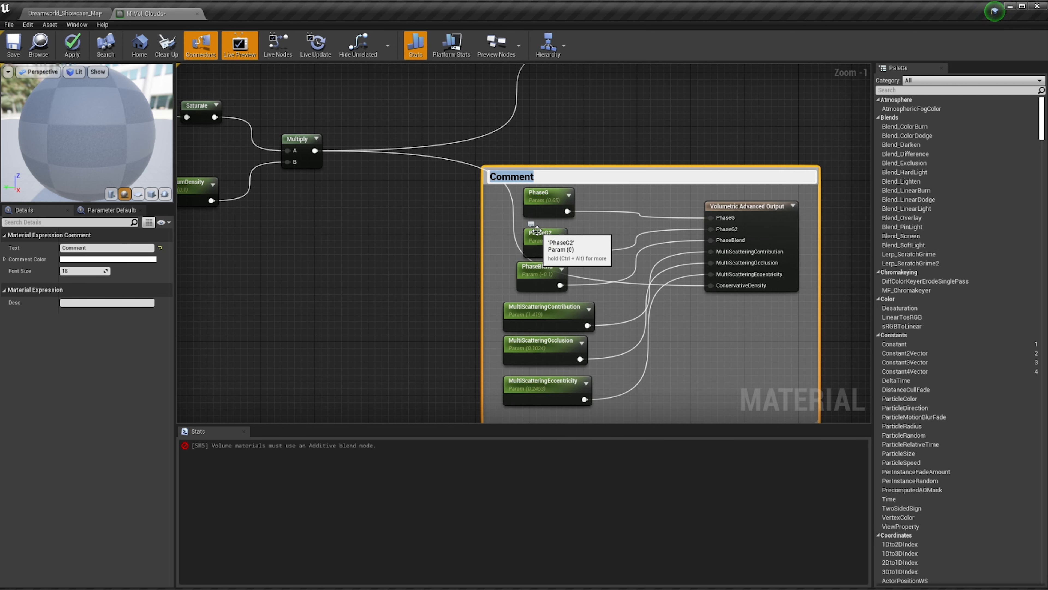
{"action": "type", "text": "Volumetrics"}
{"action": "key", "text": "Return"}
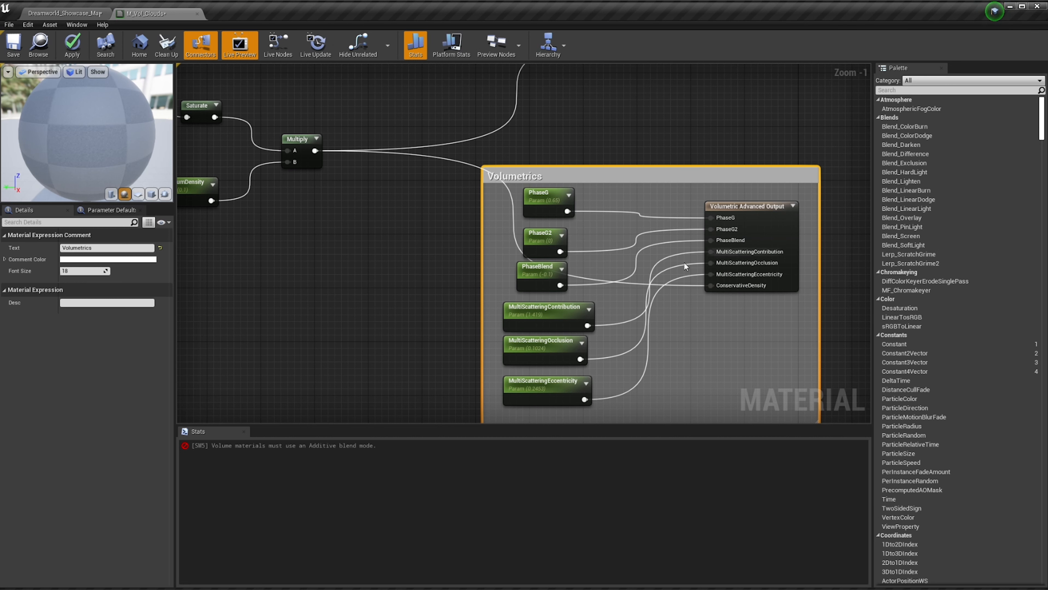
Enclose the Add, Saturate, Multiply and MaximumDensity nodes in a comment box titled Density
{"action": "scroll", "coordinate": [684, 262], "scroll_direction": "down", "scroll_amount": 1}
{"action": "right_click_drag", "start_coordinate": [566, 226], "coordinate": [737, 213]}
{"action": "right_click_drag", "start_coordinate": [653, 222], "coordinate": [672, 294]}
{"action": "left_click_drag", "start_coordinate": [664, 121], "coordinate": [419, 272]}
{"action": "right_click", "coordinate": [420, 271]}
{"action": "left_click", "coordinate": [449, 283]}
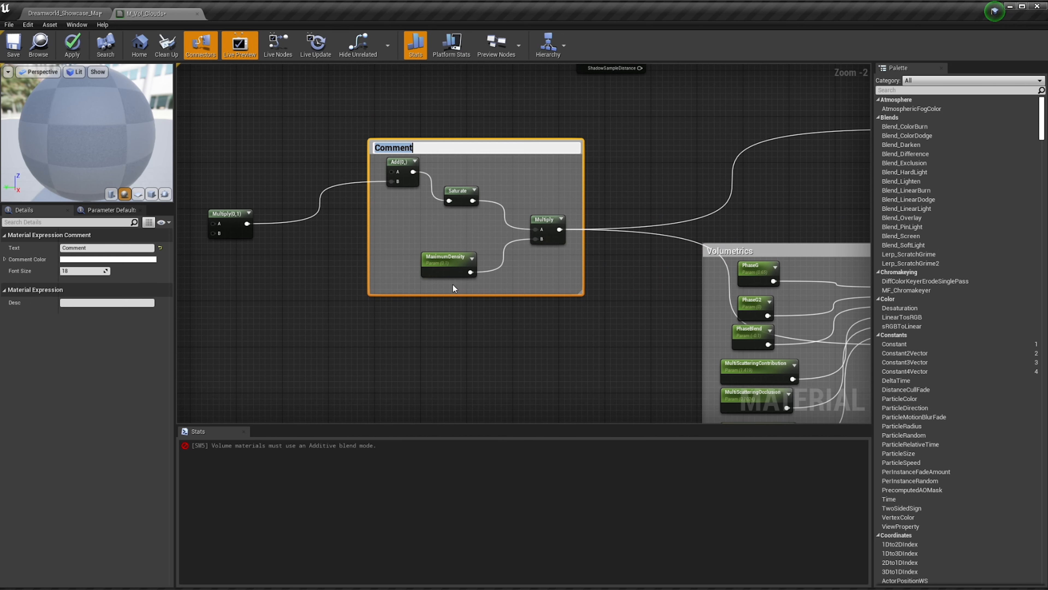
{"action": "type", "text": "Density"}
{"action": "key", "text": "Return"}
Duplicate the Saturate node, place it just ahead of the Multiply node outside the Density box, and connect it to Multiply's B input
{"action": "scroll", "coordinate": [351, 252], "scroll_direction": "down", "scroll_amount": 1}
{"action": "right_click_drag", "start_coordinate": [351, 252], "coordinate": [702, 252]}
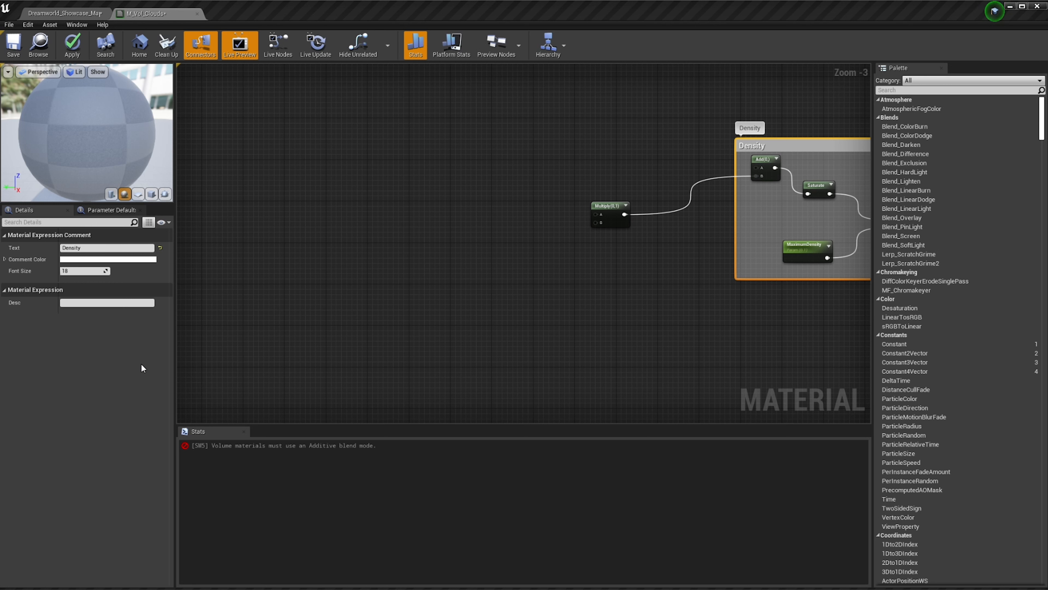
{"action": "right_click_drag", "start_coordinate": [515, 358], "coordinate": [470, 412]}
{"action": "scroll", "coordinate": [475, 330], "scroll_direction": "down", "scroll_amount": 3}
{"action": "scroll", "coordinate": [572, 305], "scroll_direction": "up", "scroll_amount": 5}
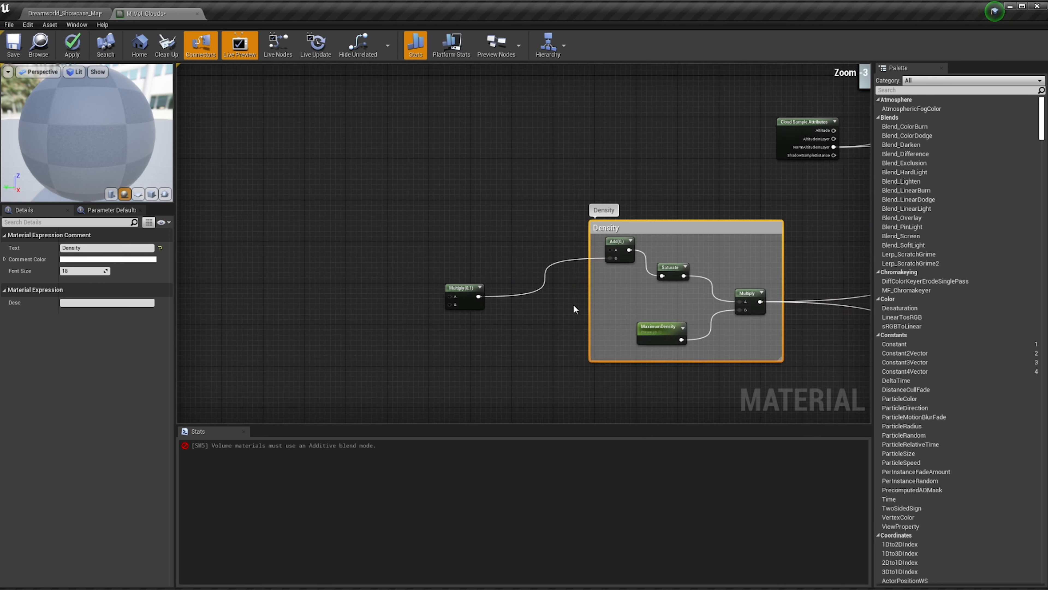
{"action": "left_click", "coordinate": [701, 268]}
{"action": "key", "text": "ctrl+c"}
{"action": "key", "text": "ctrl+v"}
{"action": "left_click_drag", "start_coordinate": [722, 283], "coordinate": [296, 302]}
{"action": "right_click_drag", "start_coordinate": [300, 330], "coordinate": [415, 330]}
{"action": "right_click_drag", "start_coordinate": [491, 347], "coordinate": [464, 338]}
{"action": "left_click_drag", "start_coordinate": [400, 299], "coordinate": [502, 299]}
{"action": "right_click_drag", "start_coordinate": [386, 319], "coordinate": [517, 300]}
{"action": "left_click_drag", "start_coordinate": [528, 269], "coordinate": [595, 283]}
{"action": "right_click_drag", "start_coordinate": [466, 306], "coordinate": [510, 283]}
Add a CheapContrast node, connect its Result to the new Saturate node's input, and position it just ahead of Saturate
{"action": "right_click", "coordinate": [426, 232]}
{"action": "type", "text": "cheap"}
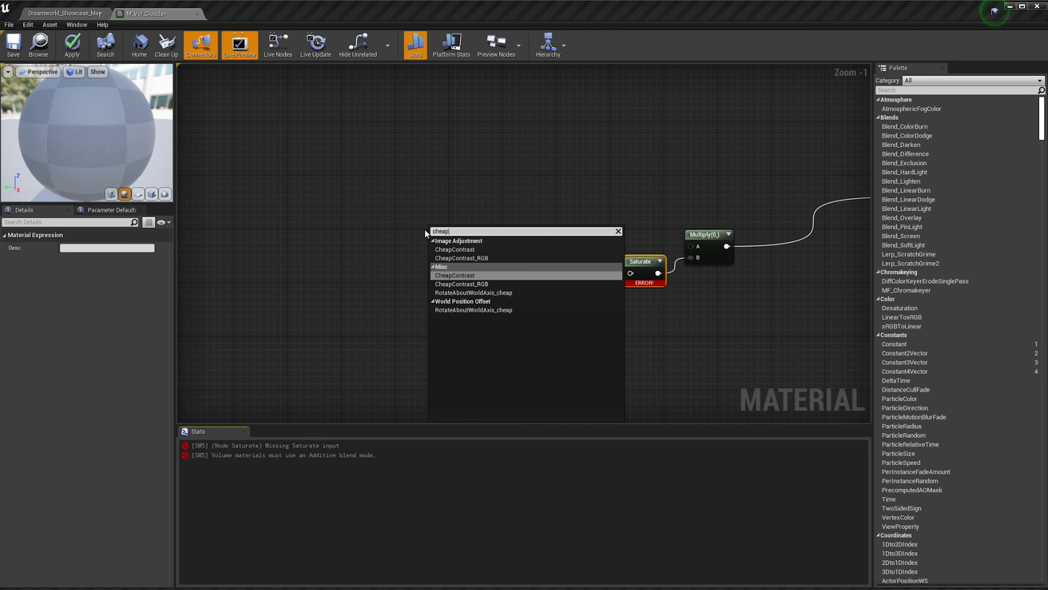
{"action": "key", "text": "Return"}
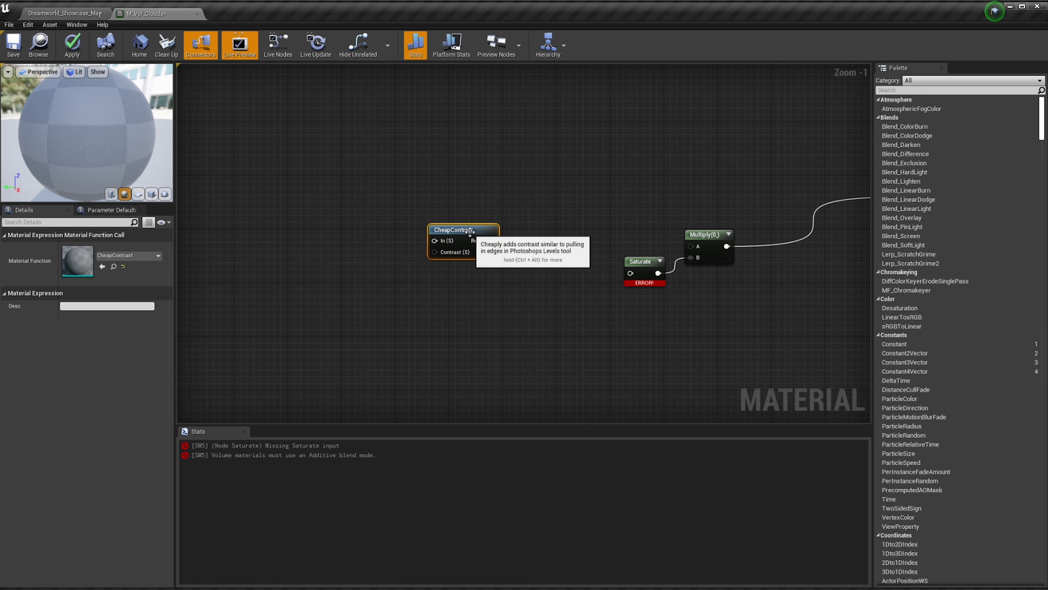
{"action": "left_click_drag", "start_coordinate": [470, 234], "coordinate": [630, 276]}
{"action": "right_click_drag", "start_coordinate": [367, 335], "coordinate": [496, 308]}
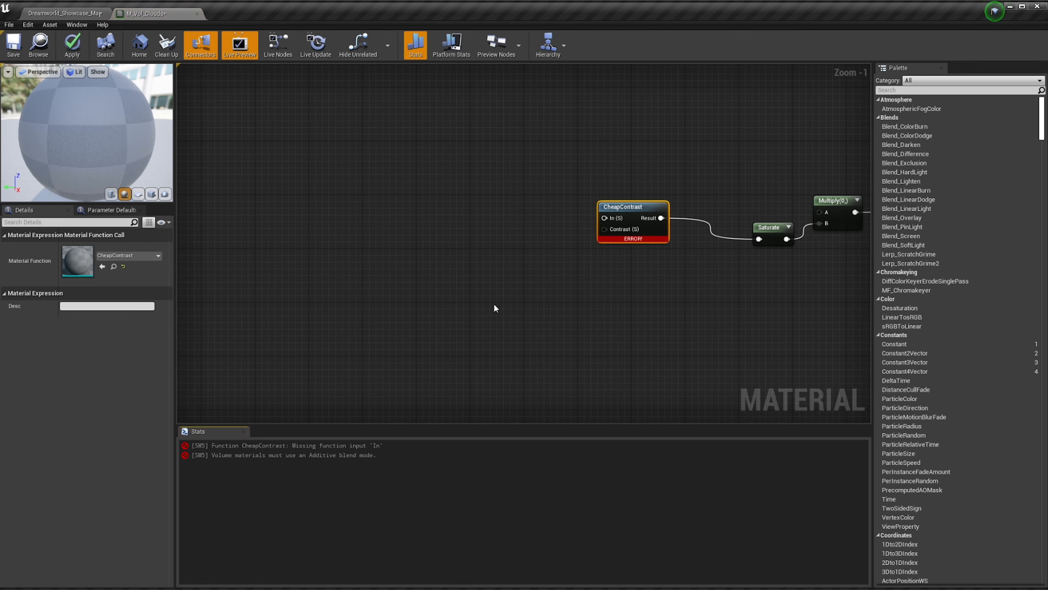
{"action": "left_click_drag", "start_coordinate": [646, 239], "coordinate": [685, 252]}
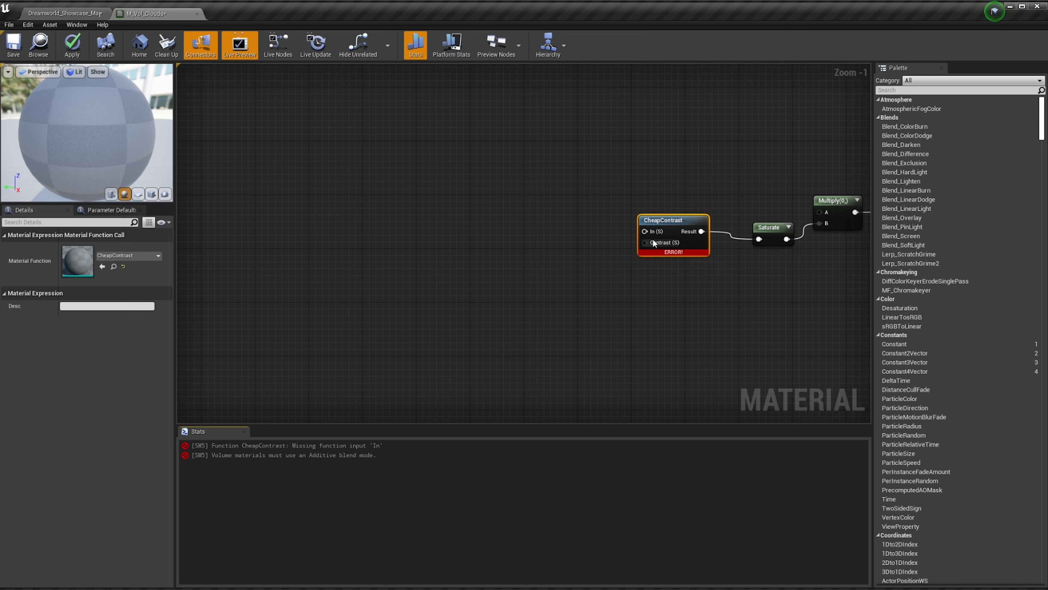
Add a constant, connect it to CheapContrast's Contrast input, and convert it to a parameter named Stratus_Contrast
{"action": "left_click", "coordinate": [520, 281]}
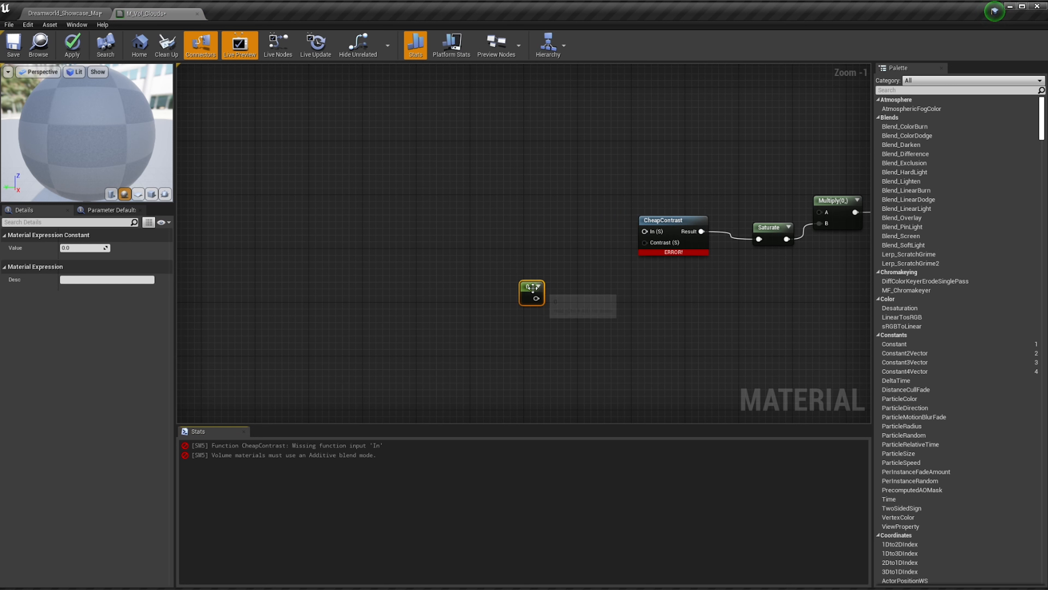
{"action": "left_click_drag", "start_coordinate": [536, 298], "coordinate": [650, 248]}
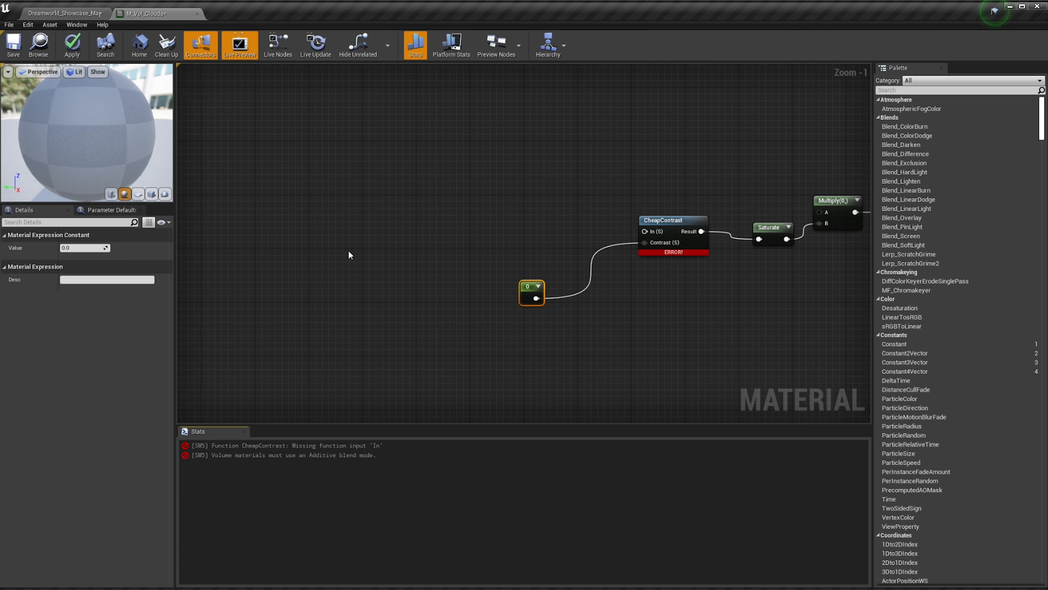
{"action": "right_click", "coordinate": [546, 297]}
{"action": "left_click", "coordinate": [571, 330]}
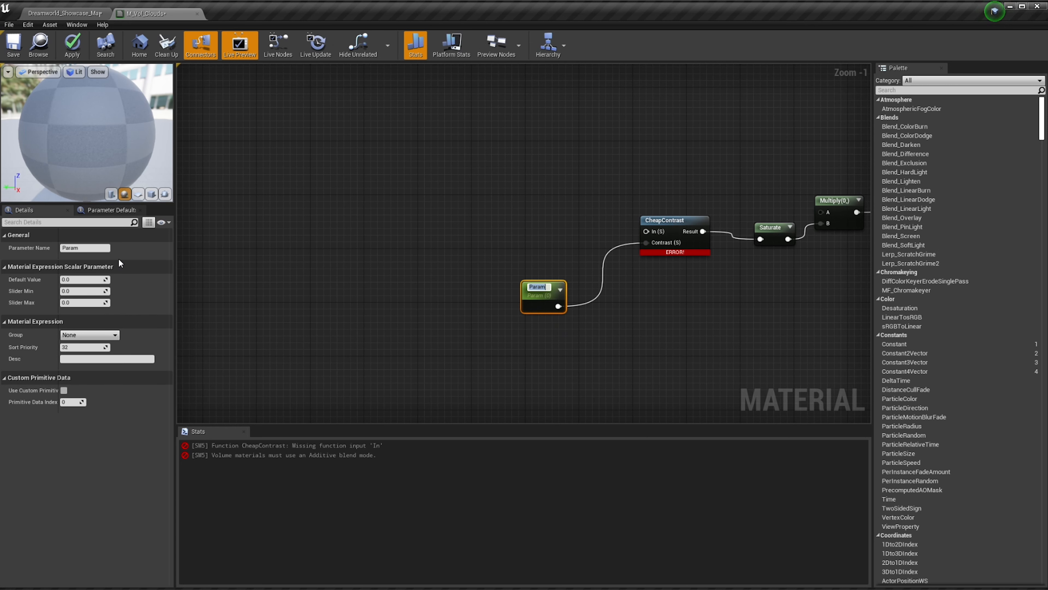
{"action": "type", "text": "Stratus_"}
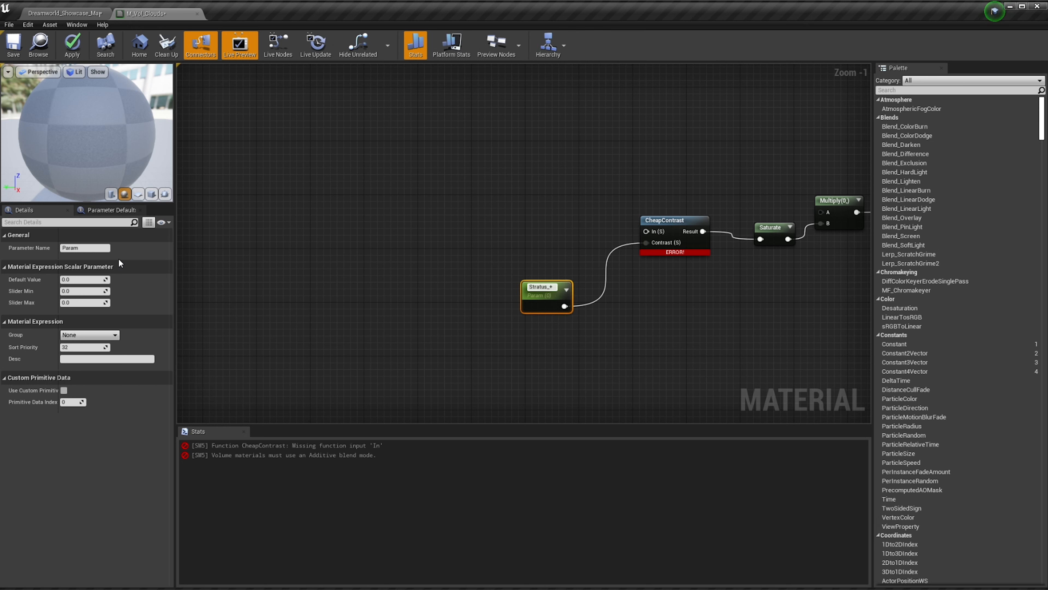
{"action": "type", "text": "Contrast"}
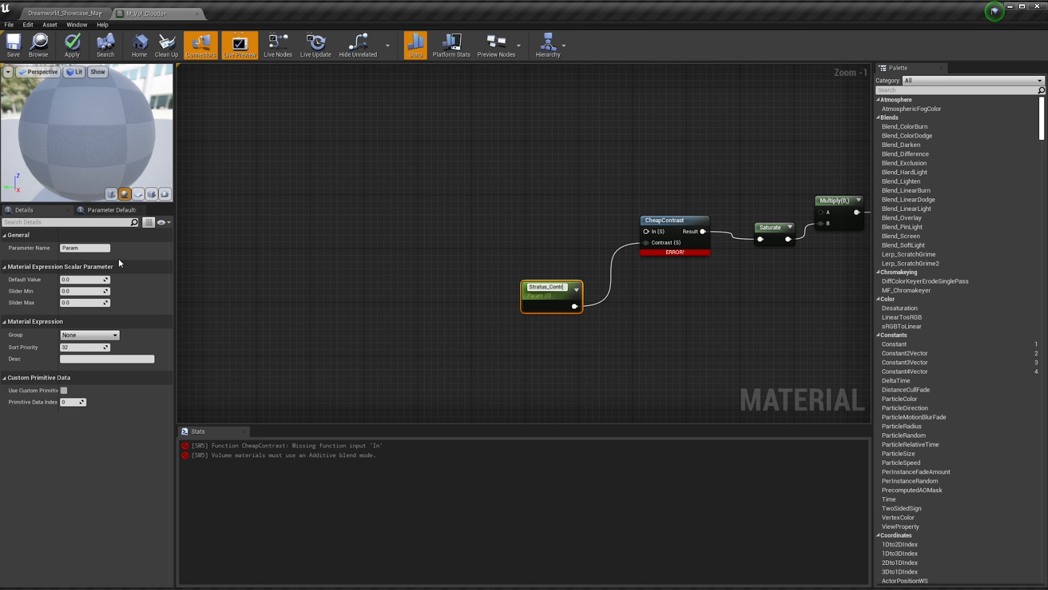
{"action": "key", "text": "Return"}
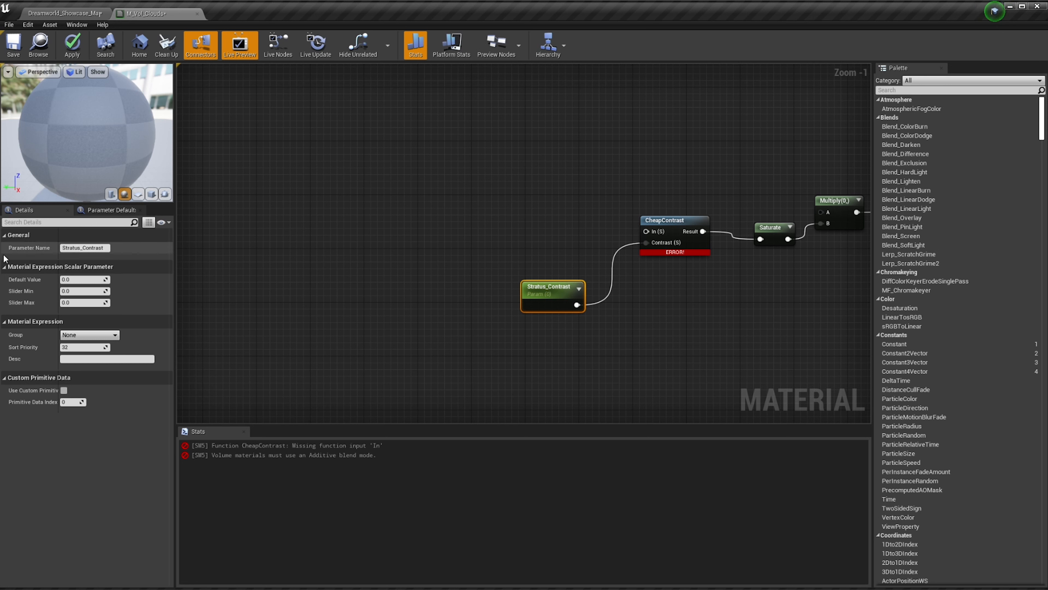
Duplicate the Add node from the Density box, place it ahead of CheapContrast, and connect its output to CheapContrast's In input
{"action": "right_click_drag", "start_coordinate": [652, 205], "coordinate": [581, 236]}
{"action": "left_click", "coordinate": [738, 225]}
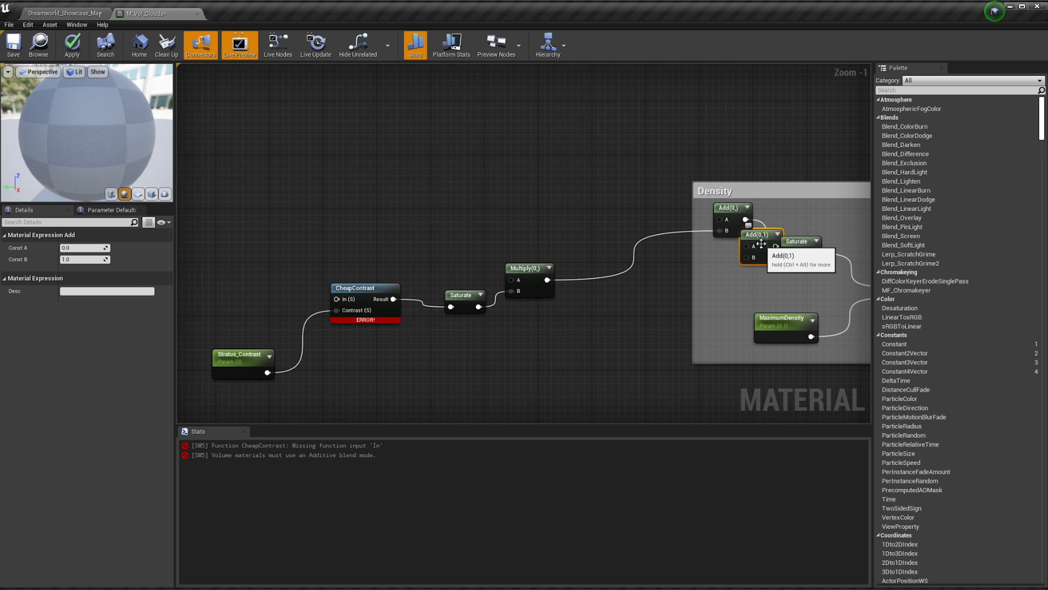
{"action": "key", "text": "ctrl+c"}
{"action": "key", "text": "ctrl+v"}
{"action": "right_click_drag", "start_coordinate": [207, 253], "coordinate": [406, 222]}
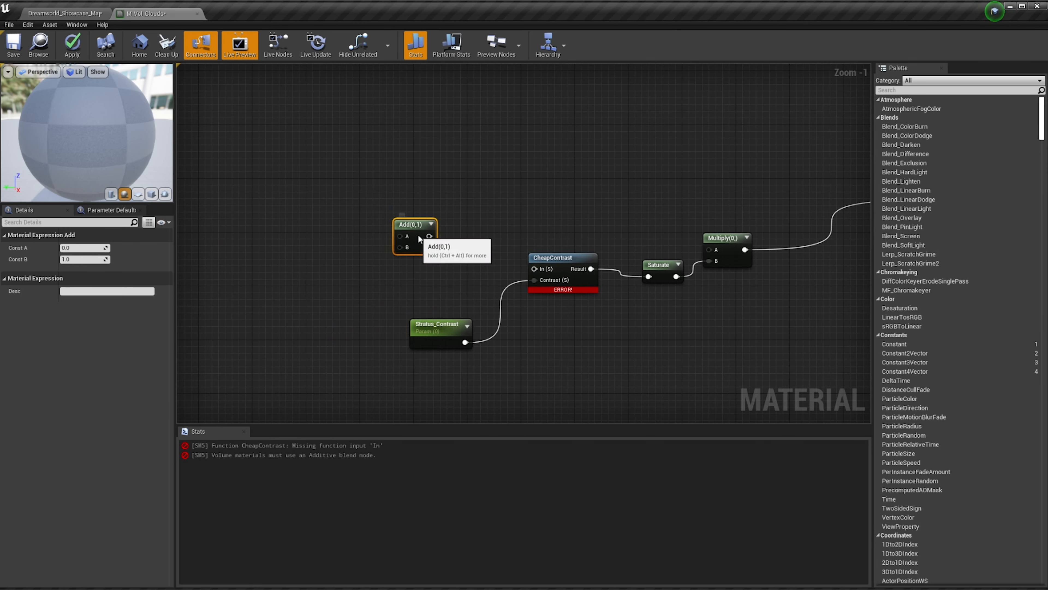
{"action": "left_click_drag", "start_coordinate": [417, 235], "coordinate": [535, 269]}
{"action": "right_click_drag", "start_coordinate": [381, 253], "coordinate": [512, 247]}
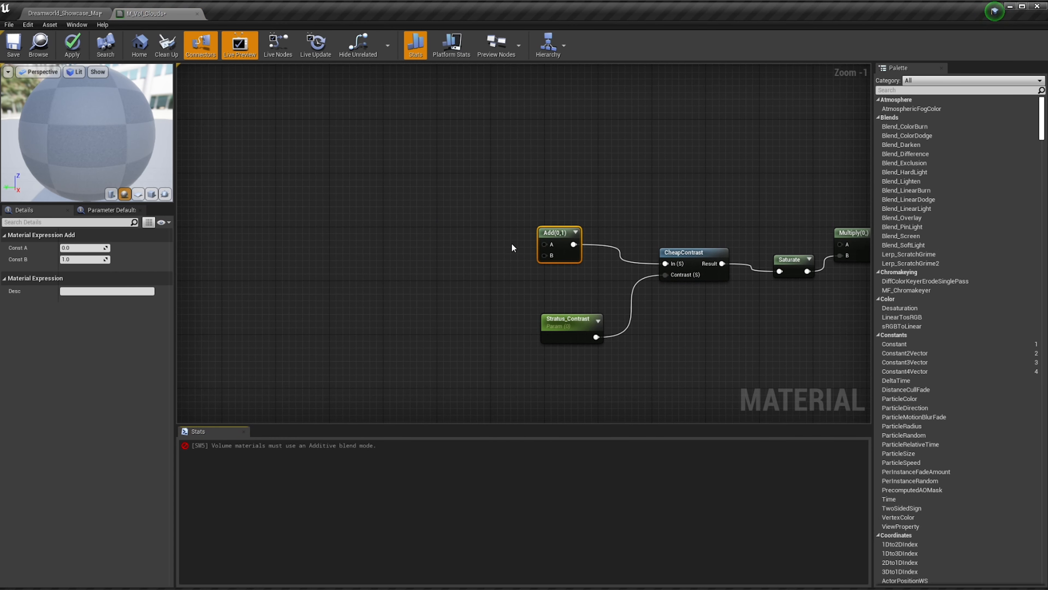
Duplicate the Lerp node, place it ahead of the new Add node, and set its Const A to -1
{"action": "right_click_drag", "start_coordinate": [496, 296], "coordinate": [512, 317]}
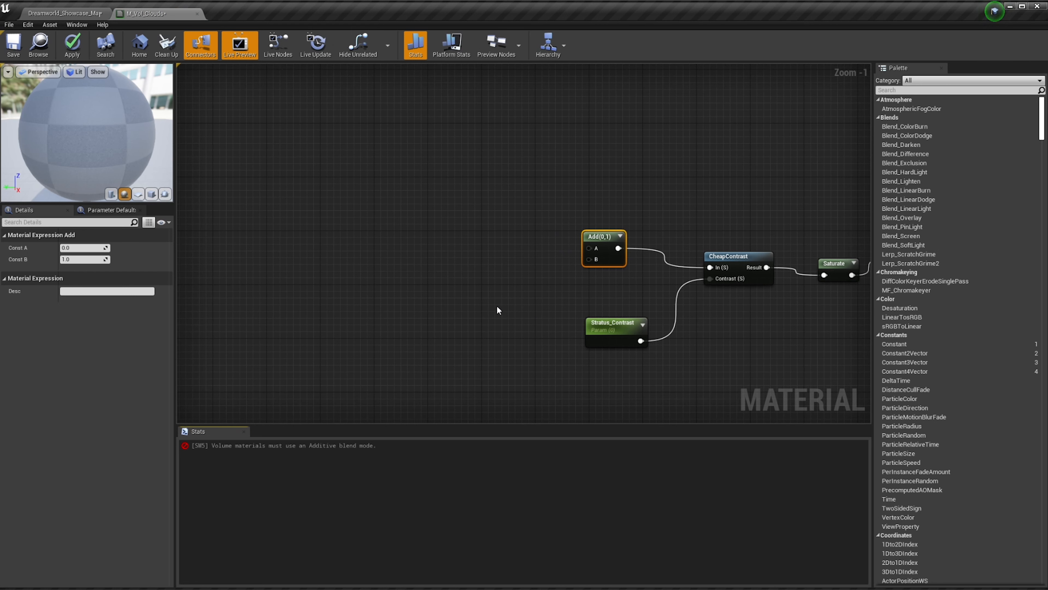
{"action": "right_click_drag", "start_coordinate": [489, 297], "coordinate": [498, 261]}
{"action": "scroll", "coordinate": [479, 241], "scroll_direction": "down", "scroll_amount": 4}
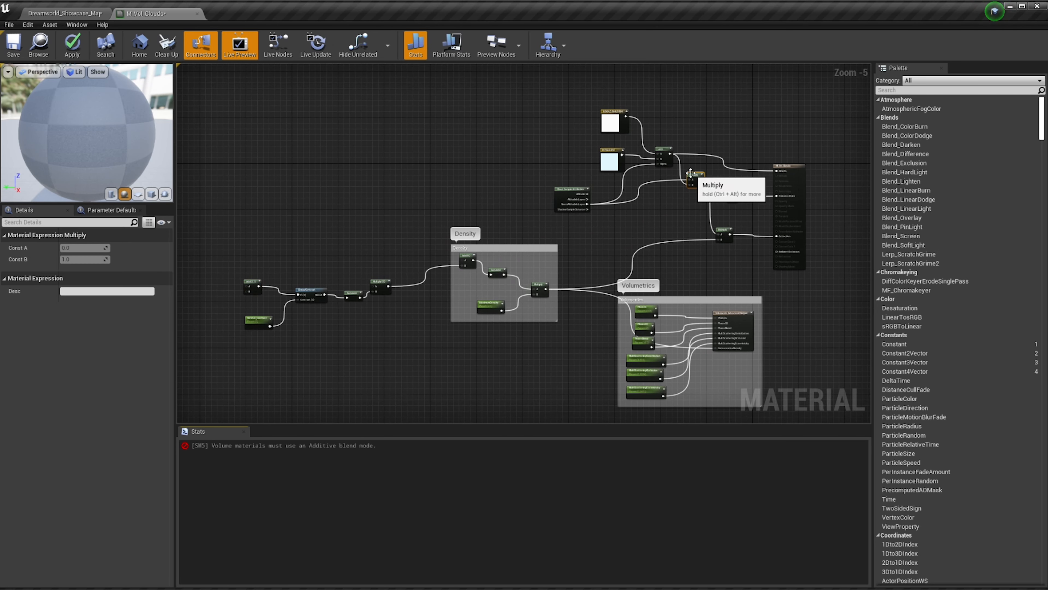
{"action": "left_click", "coordinate": [671, 167]}
{"action": "left_click_drag", "start_coordinate": [679, 178], "coordinate": [210, 305]}
{"action": "right_click_drag", "start_coordinate": [214, 323], "coordinate": [401, 304]}
{"action": "scroll", "coordinate": [394, 301], "scroll_direction": "up", "scroll_amount": 5}
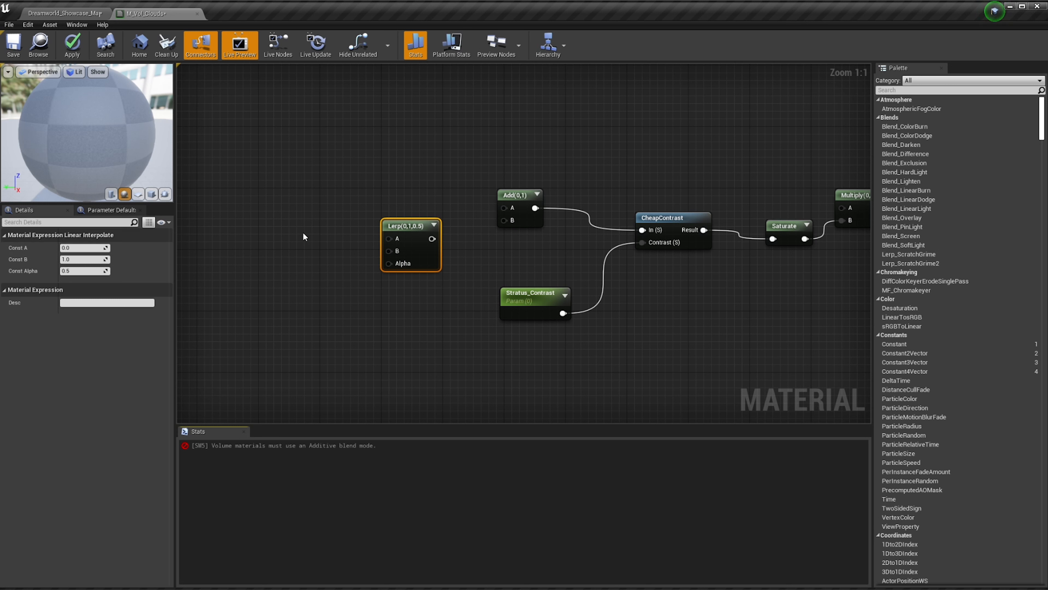
{"action": "left_click", "coordinate": [99, 248]}
{"action": "type", "text": "-1"}
{"action": "key", "text": "Return"}
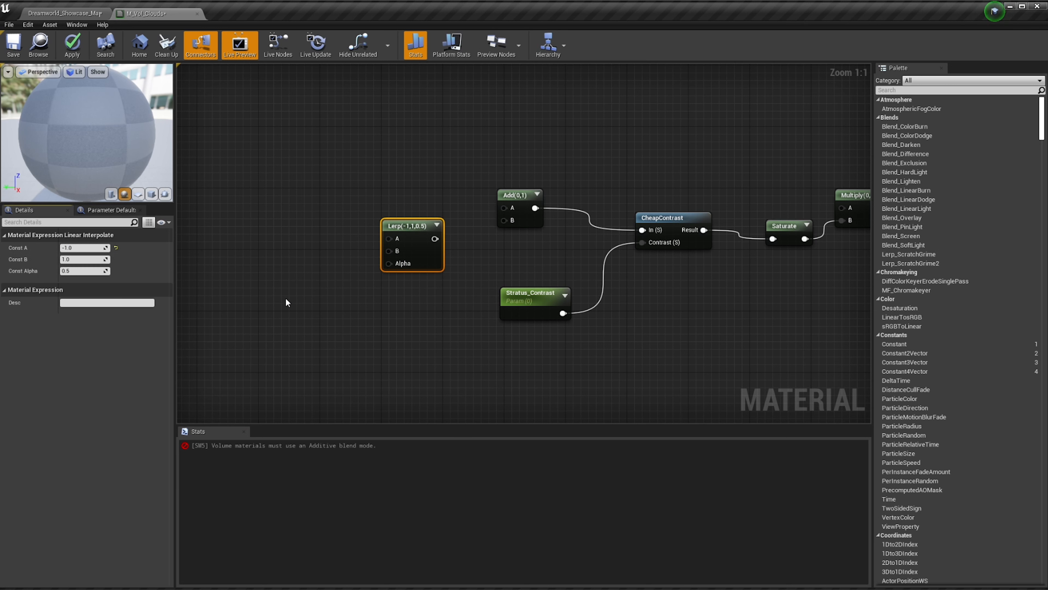
Add a constant connected to the new Lerp's Alpha input and connect the Lerp's output to Add's B input
{"action": "right_click_drag", "start_coordinate": [234, 284], "coordinate": [270, 285]}
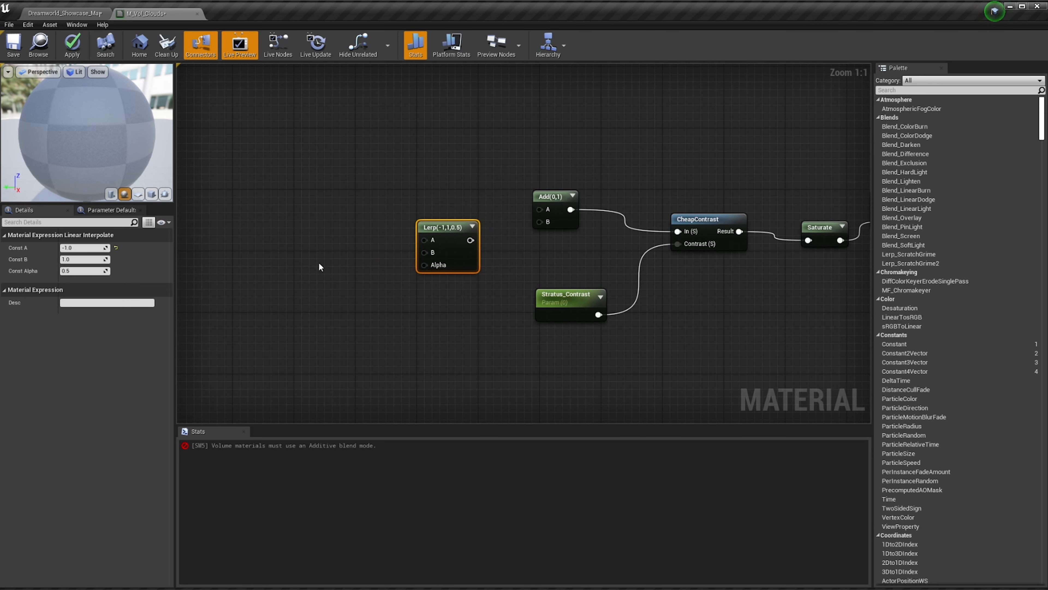
{"action": "key", "text": "1"}
{"action": "left_click", "coordinate": [289, 255]}
{"action": "left_click_drag", "start_coordinate": [305, 272], "coordinate": [545, 221]}
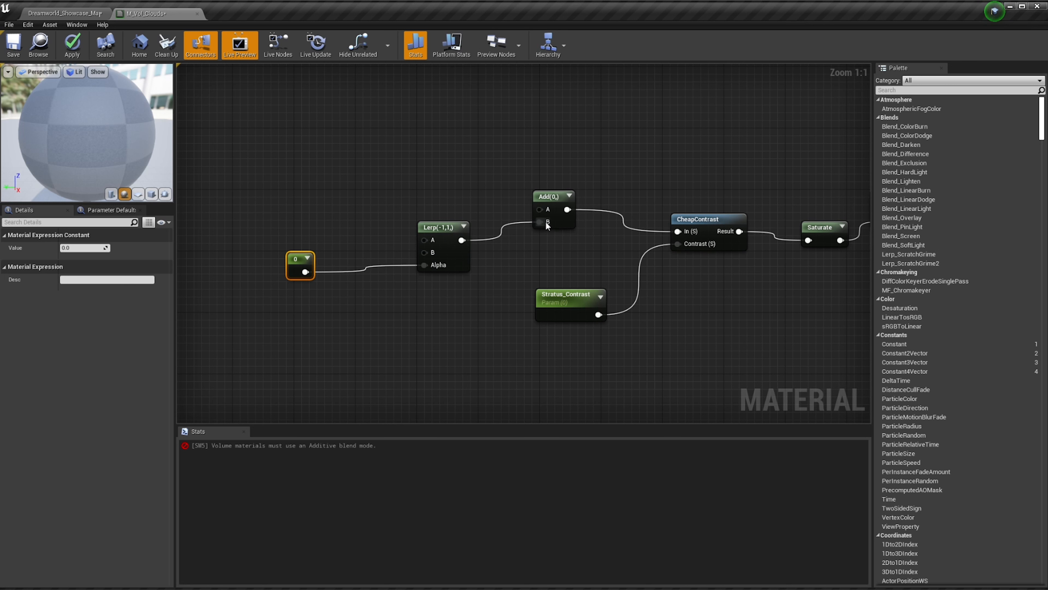
Convert the Lerp's alpha constant to a parameter named Stratus_coverage with a default value of 0.5 and move it slightly lower
{"action": "right_click_drag", "start_coordinate": [379, 334], "coordinate": [401, 335]}
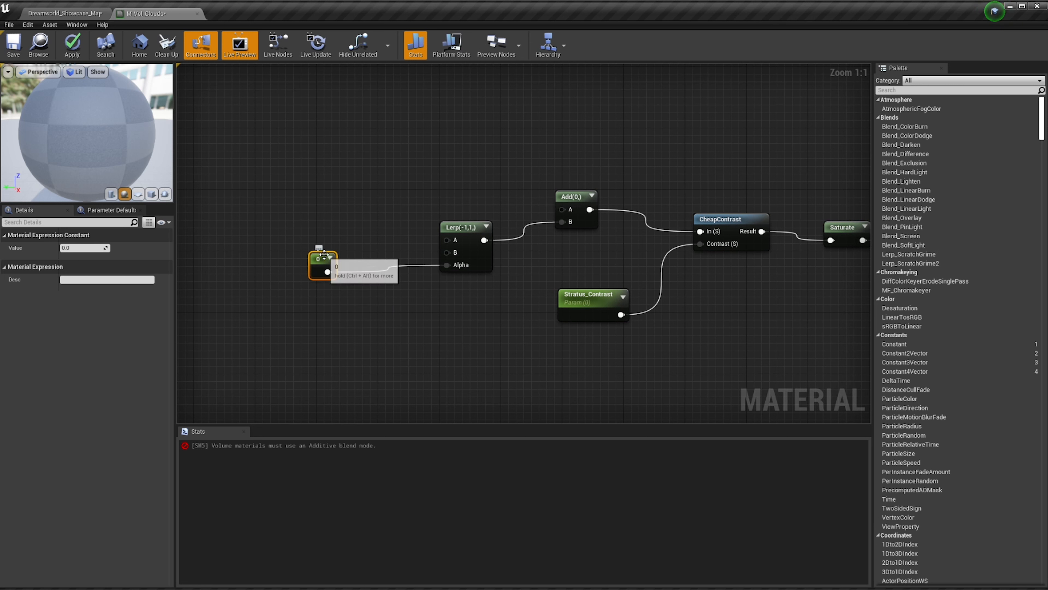
{"action": "right_click", "coordinate": [318, 262]}
{"action": "left_click", "coordinate": [349, 304]}
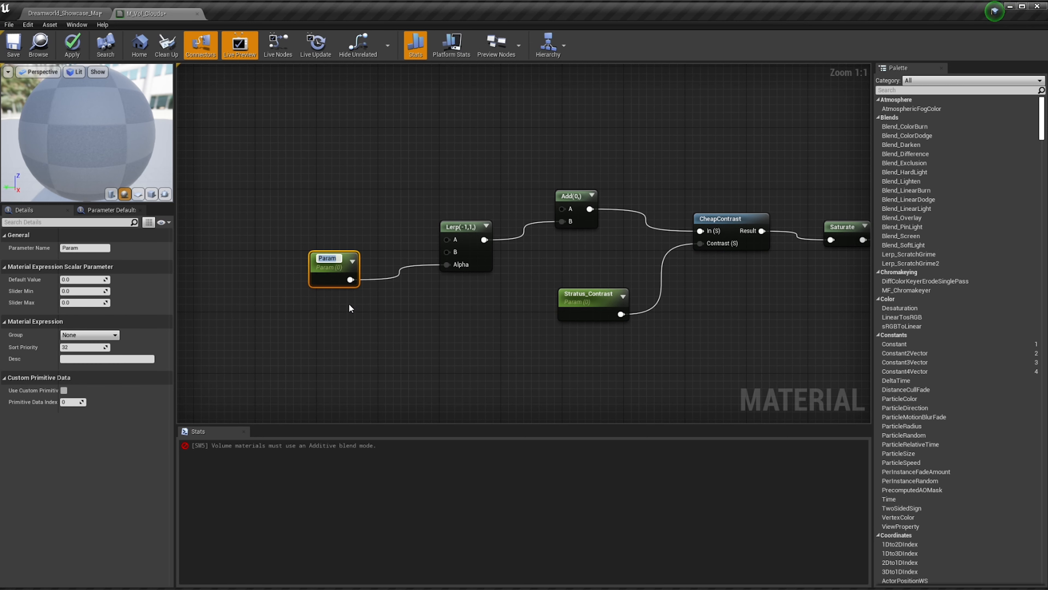
{"action": "type", "text": "Stratus_"}
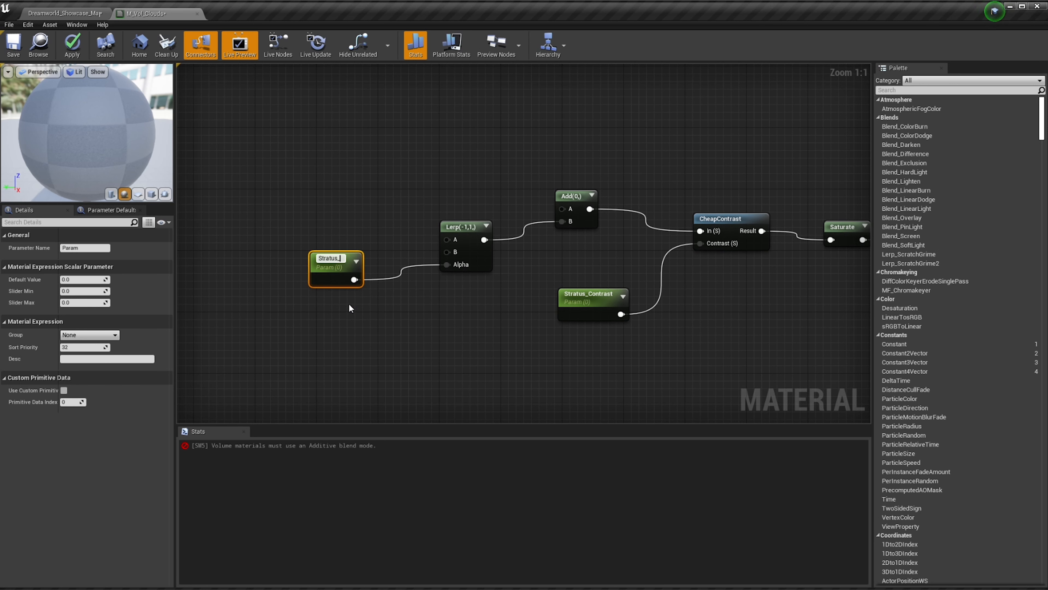
{"action": "type", "text": "coverage"}
{"action": "key", "text": "Return"}
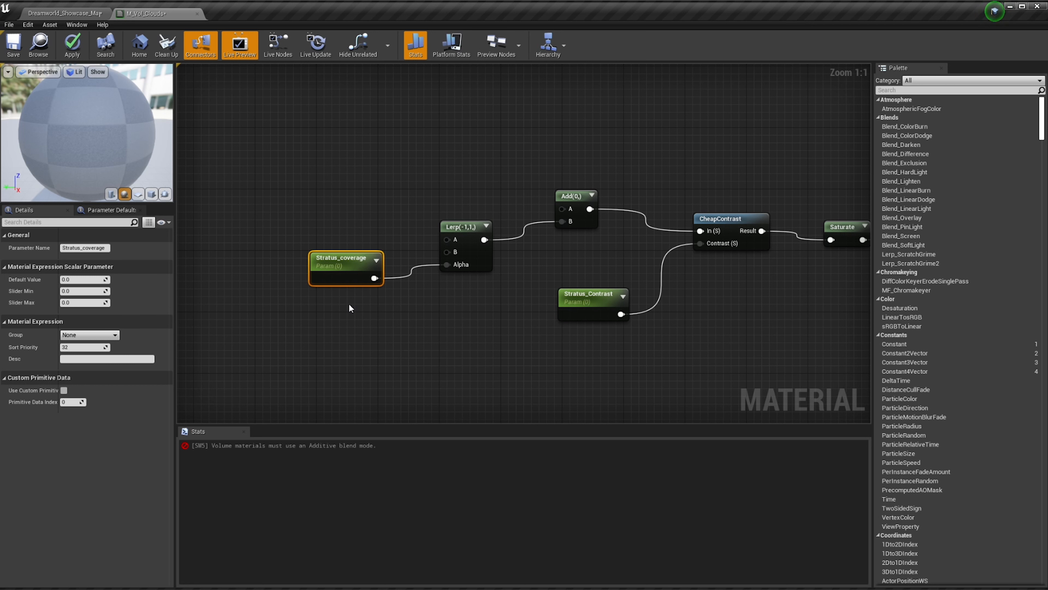
{"action": "right_click_drag", "start_coordinate": [348, 304], "coordinate": [364, 289]}
{"action": "left_click_drag", "start_coordinate": [384, 278], "coordinate": [384, 292]}
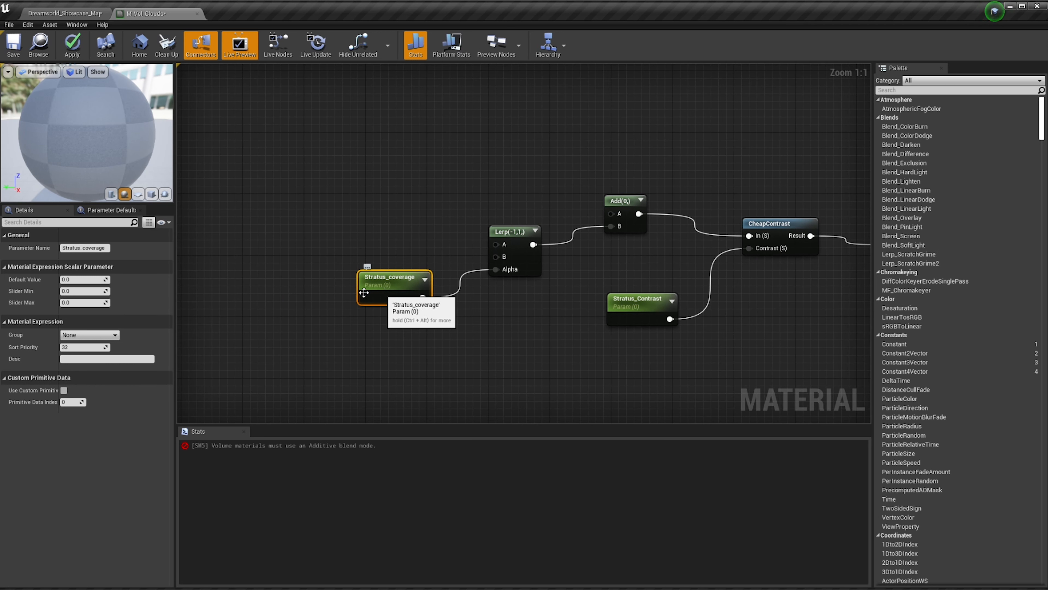
{"action": "left_click", "coordinate": [97, 279]}
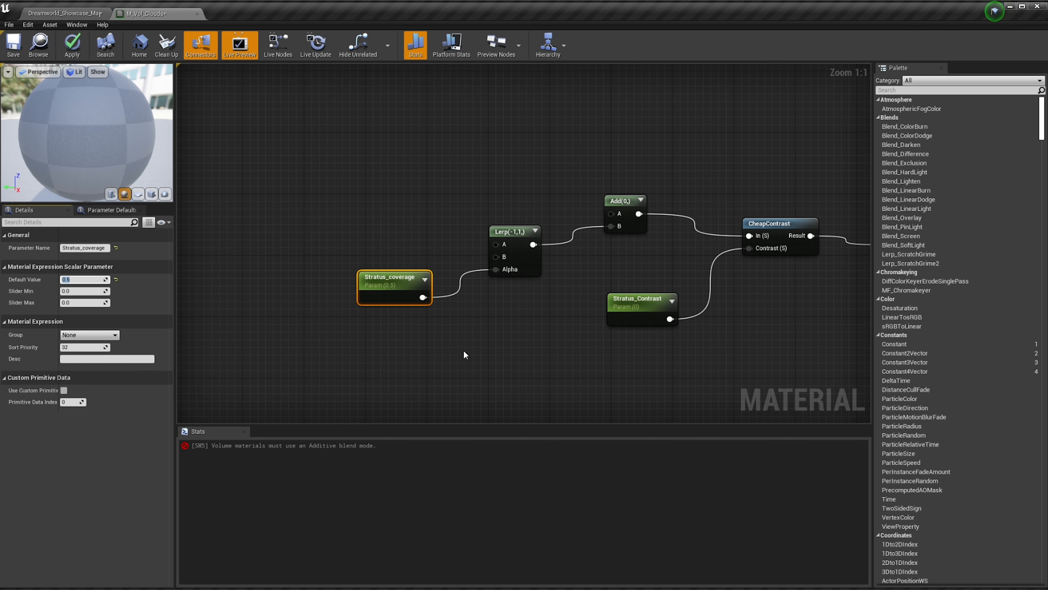
Duplicate the Multiply node, place it above the Lerp node, and connect its output to Add's A input
{"action": "left_click", "coordinate": [630, 304]}
{"action": "right_click_drag", "start_coordinate": [586, 293], "coordinate": [588, 343]}
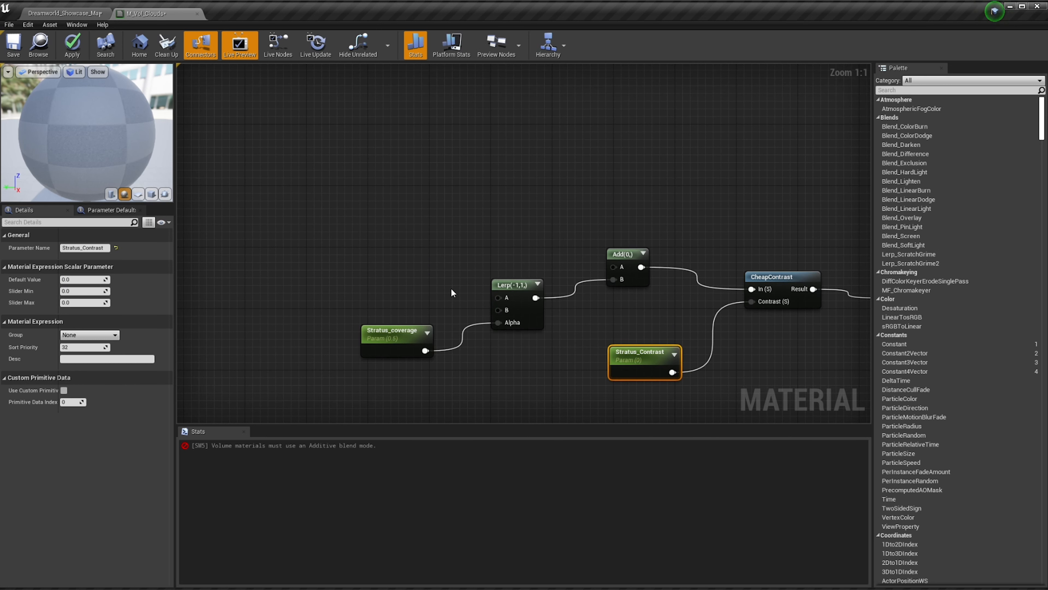
{"action": "right_click_drag", "start_coordinate": [451, 289], "coordinate": [507, 306]}
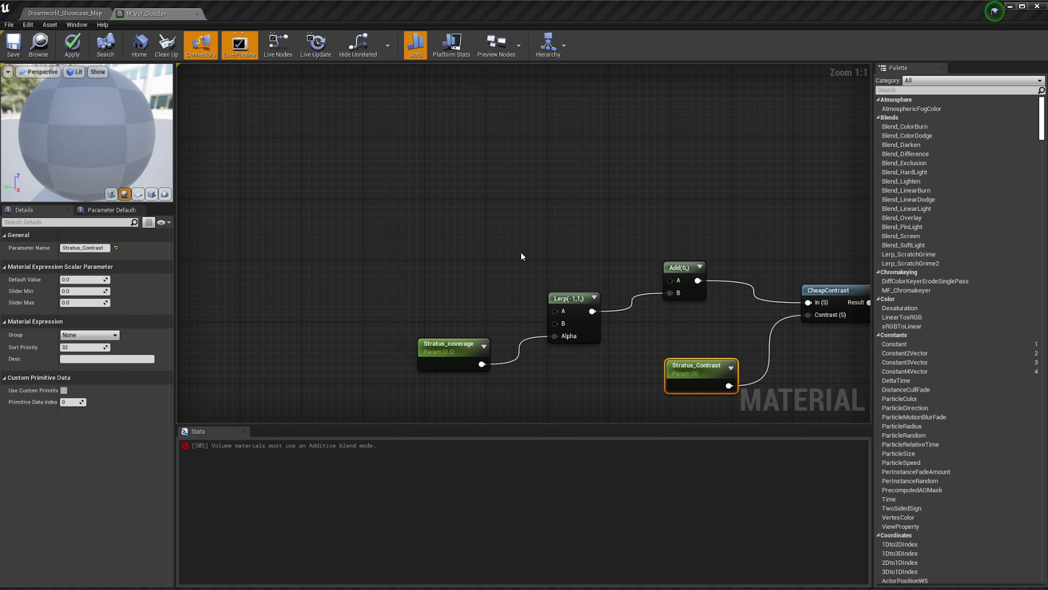
{"action": "right_click_drag", "start_coordinate": [545, 269], "coordinate": [422, 285]}
{"action": "right_click_drag", "start_coordinate": [620, 339], "coordinate": [471, 339]}
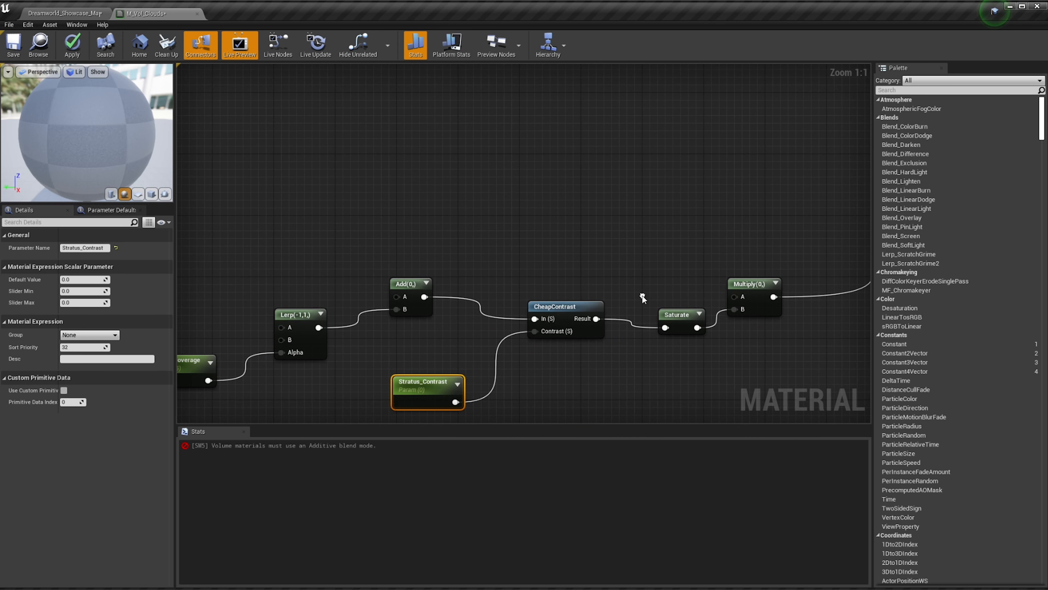
{"action": "left_click", "coordinate": [759, 290]}
{"action": "key", "text": "ctrl+w"}
{"action": "left_click_drag", "start_coordinate": [774, 315], "coordinate": [199, 245]}
{"action": "right_click_drag", "start_coordinate": [312, 283], "coordinate": [431, 274]}
{"action": "left_click_drag", "start_coordinate": [352, 237], "coordinate": [516, 287]}
{"action": "scroll", "coordinate": [446, 273], "scroll_direction": "down", "scroll_amount": 2}
{"action": "right_click_drag", "start_coordinate": [415, 271], "coordinate": [475, 270]}
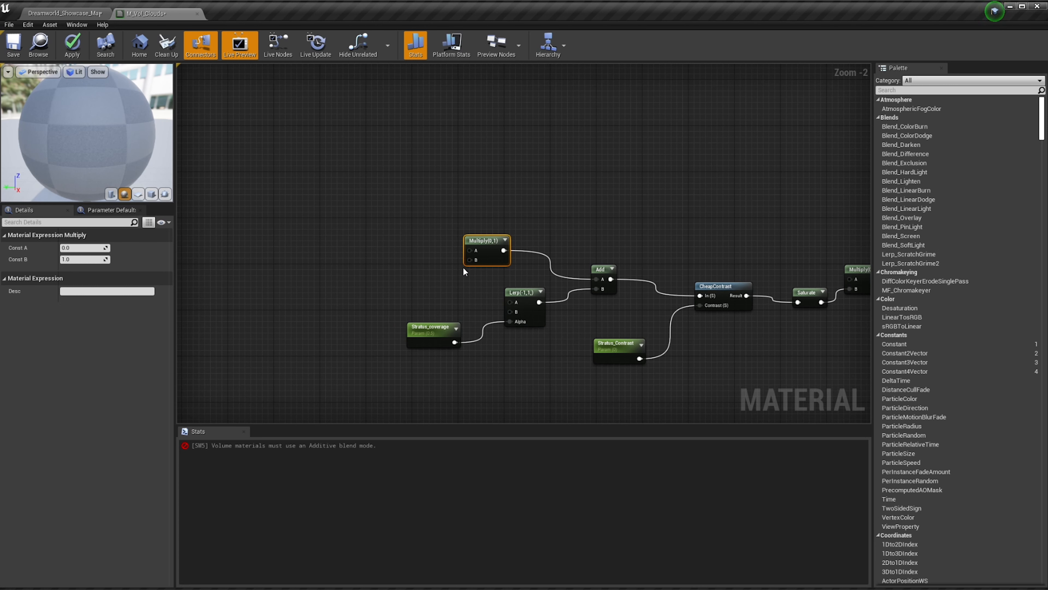
Shift the duplicated Multiply node slightly toward the Add node and set its Const B to 2
{"action": "left_click_drag", "start_coordinate": [493, 248], "coordinate": [499, 248]}
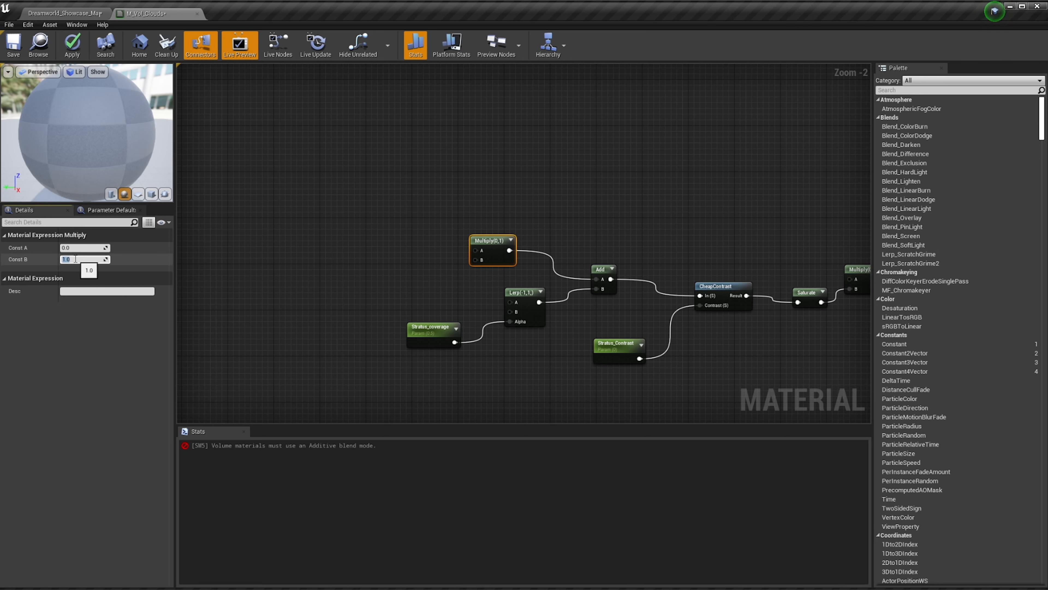
{"action": "type", "text": "2"}
{"action": "left_click", "coordinate": [404, 278]}
Add a Subtract node before the Multiply that has Const B 2, and connect its output to that Multiply's A input
{"action": "right_click_drag", "start_coordinate": [448, 269], "coordinate": [484, 270]}
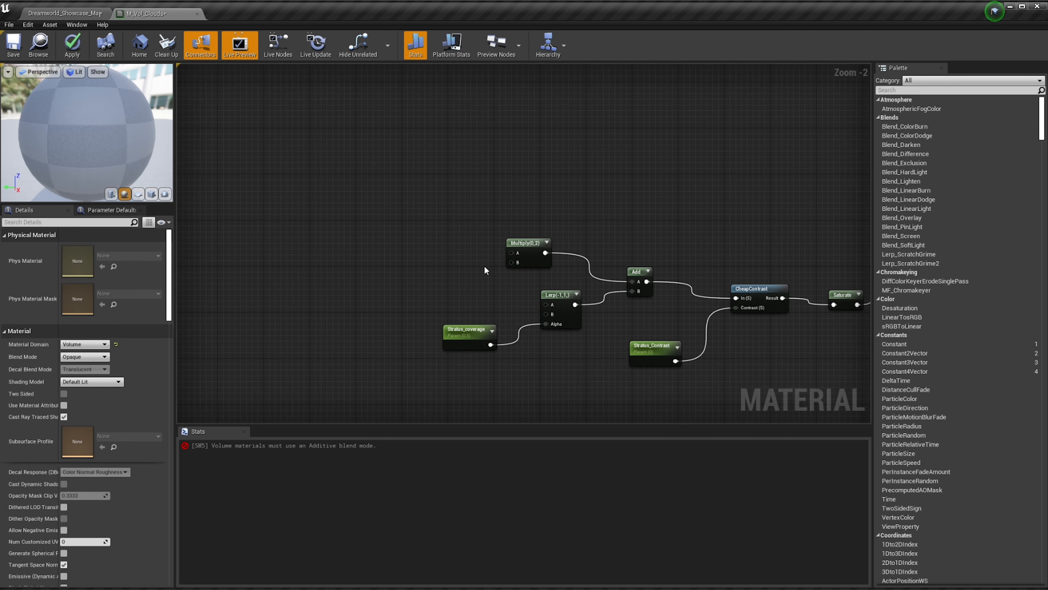
{"action": "scroll", "coordinate": [486, 270], "scroll_direction": "up", "scroll_amount": 2}
{"action": "right_click", "coordinate": [394, 233]}
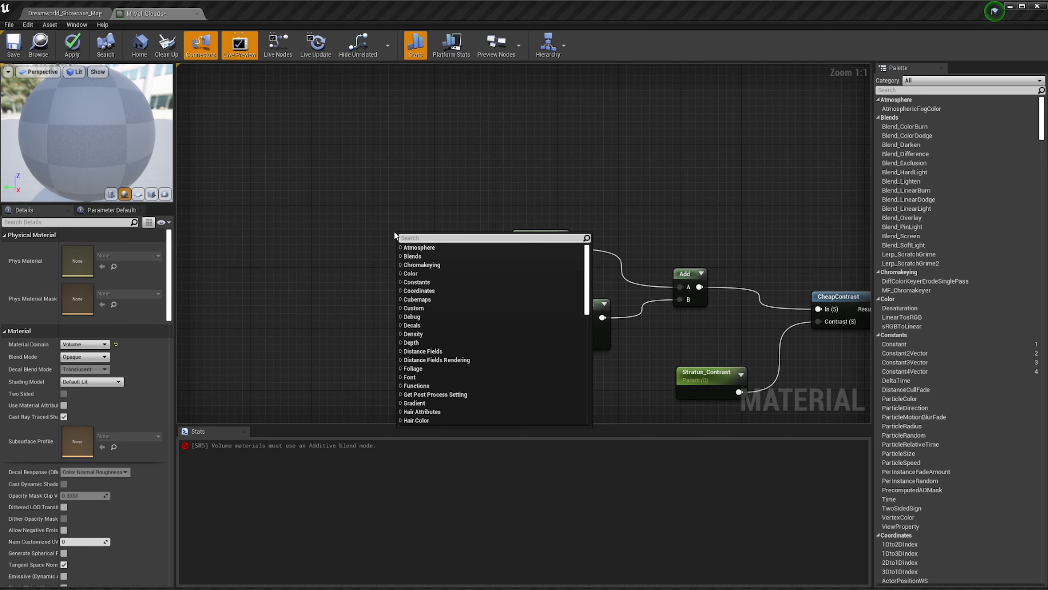
{"action": "type", "text": "subs"}
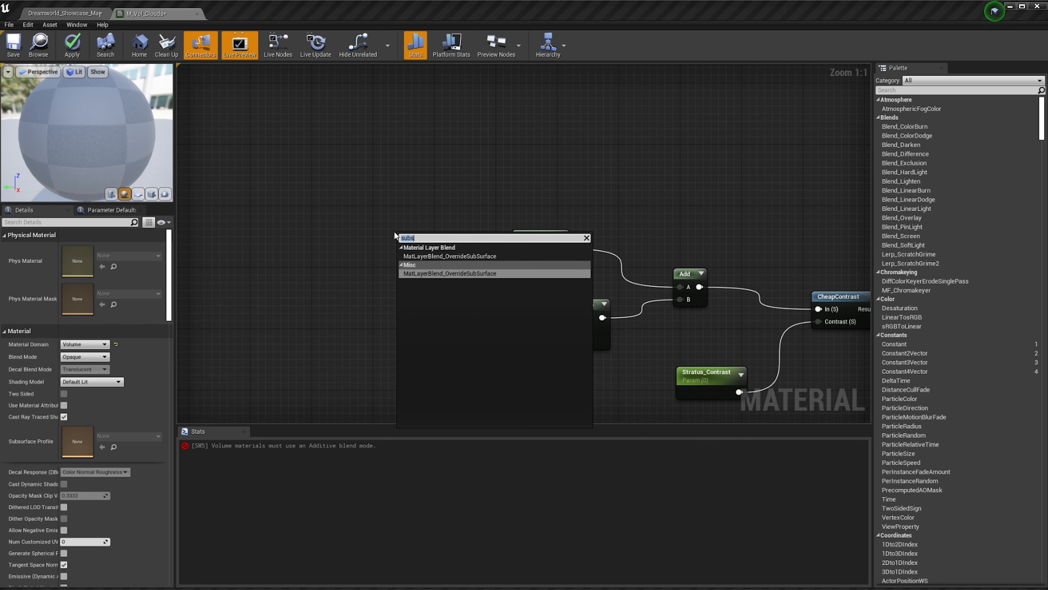
{"action": "type", "text": "sub"}
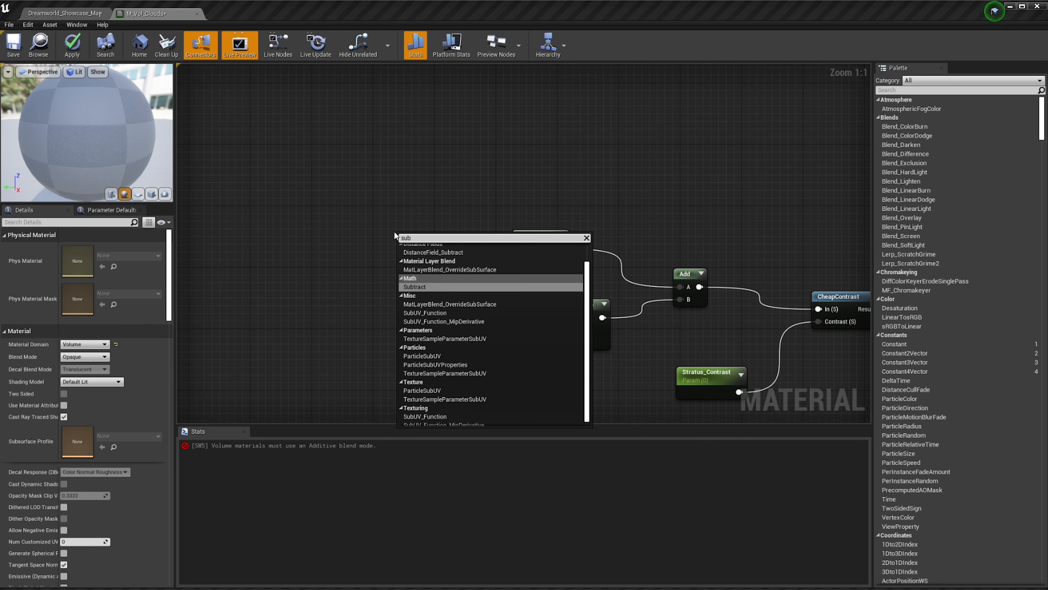
{"action": "key", "text": "Return"}
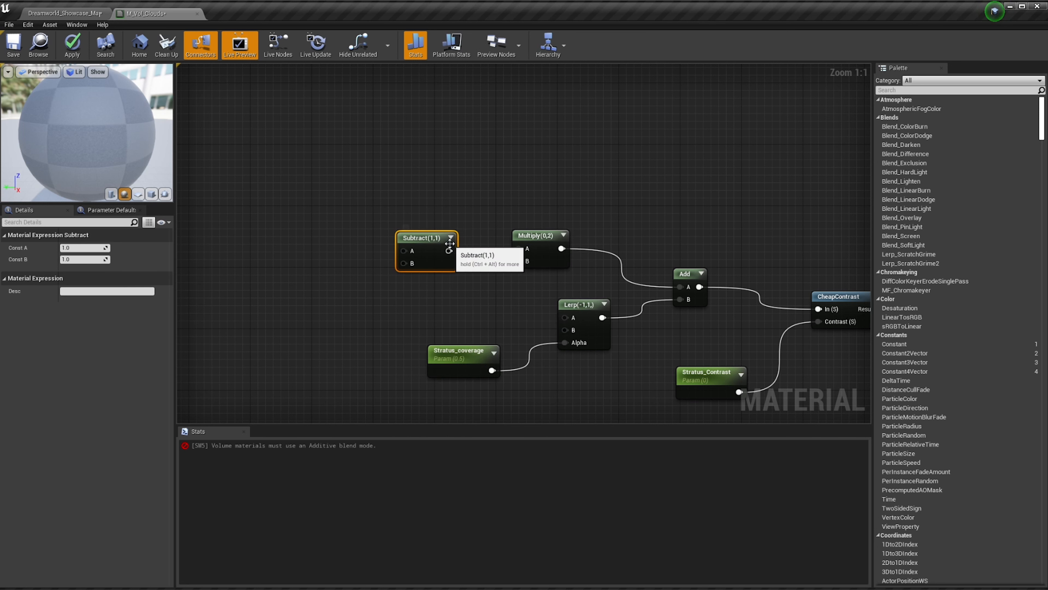
{"action": "left_click_drag", "start_coordinate": [449, 251], "coordinate": [526, 252]}
{"action": "left_click", "coordinate": [526, 253]}
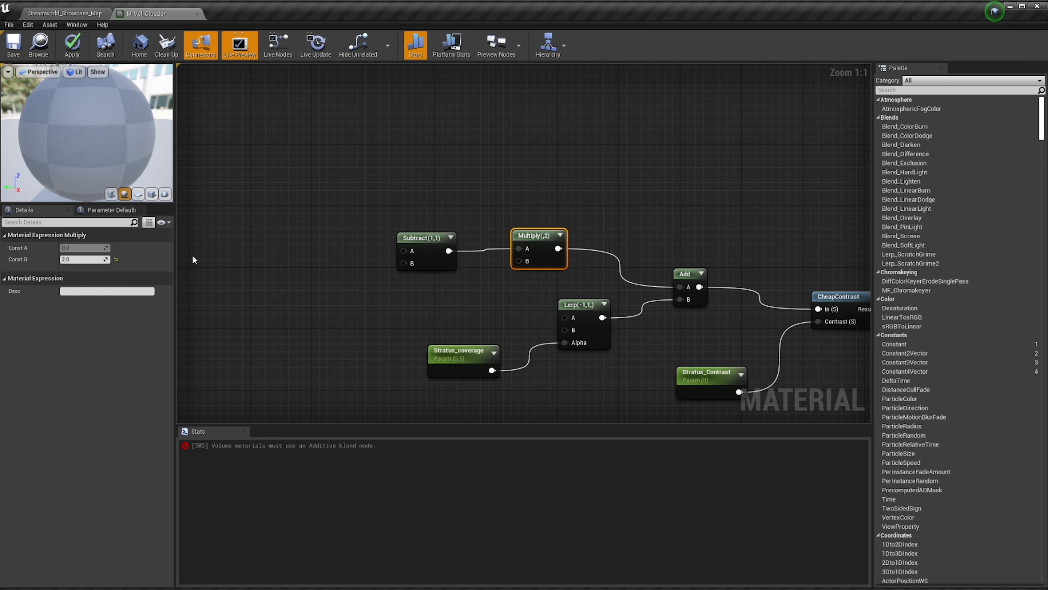
{"action": "right_click_drag", "start_coordinate": [356, 274], "coordinate": [487, 278]}
{"action": "left_click", "coordinate": [487, 274]}
{"action": "key", "text": "q"}
{"action": "right_click", "coordinate": [460, 238]}
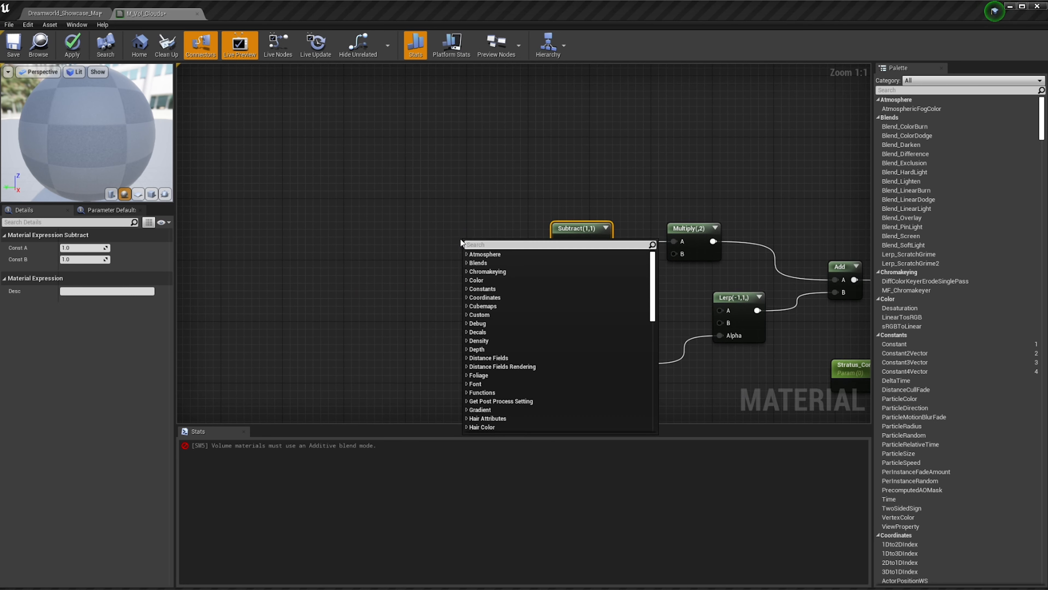
{"action": "right_click_drag", "start_coordinate": [420, 266], "coordinate": [283, 253]}
Duplicate the Saturate node, place the copy before Subtract, and connect its output to Subtract's A input
{"action": "scroll", "coordinate": [779, 314], "scroll_direction": "down", "scroll_amount": 2}
{"action": "right_click_drag", "start_coordinate": [768, 310], "coordinate": [599, 291]}
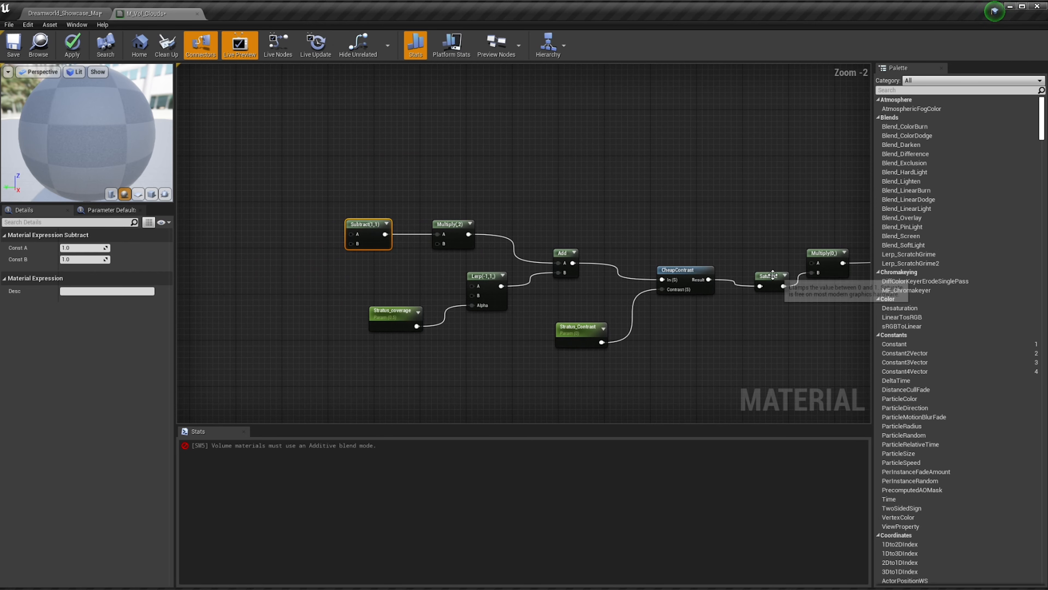
{"action": "left_click", "coordinate": [771, 282]}
{"action": "key", "text": "ctrl+w"}
{"action": "left_click_drag", "start_coordinate": [781, 291], "coordinate": [310, 243]}
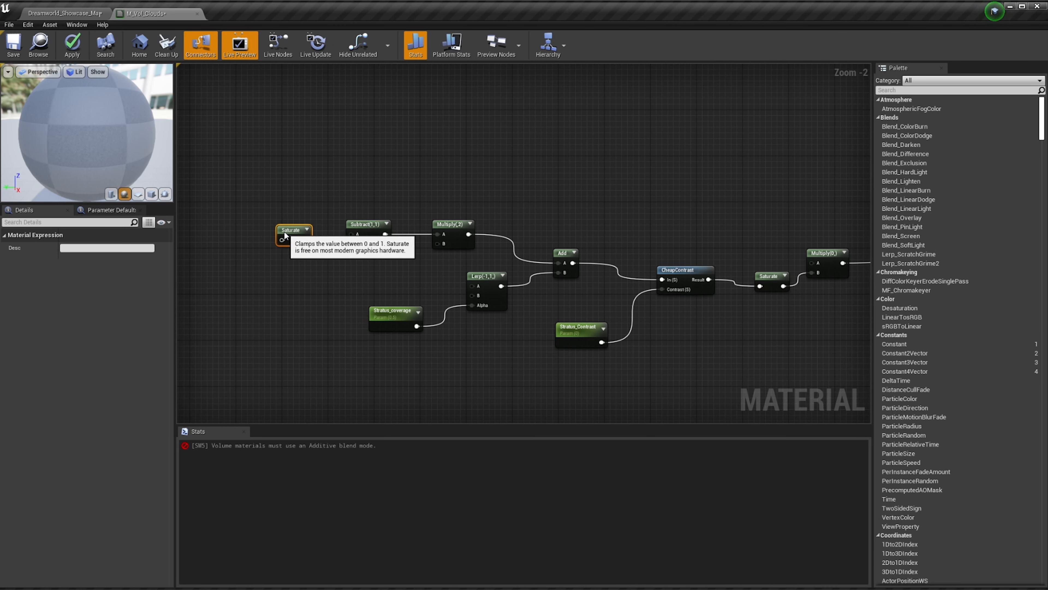
{"action": "scroll", "coordinate": [321, 248], "scroll_direction": "up", "scroll_amount": 2}
{"action": "left_click_drag", "start_coordinate": [389, 263], "coordinate": [454, 253]}
Set the Subtract node's Const B to 0.5 and keep its preview collapsed
{"action": "left_click", "coordinate": [499, 238]}
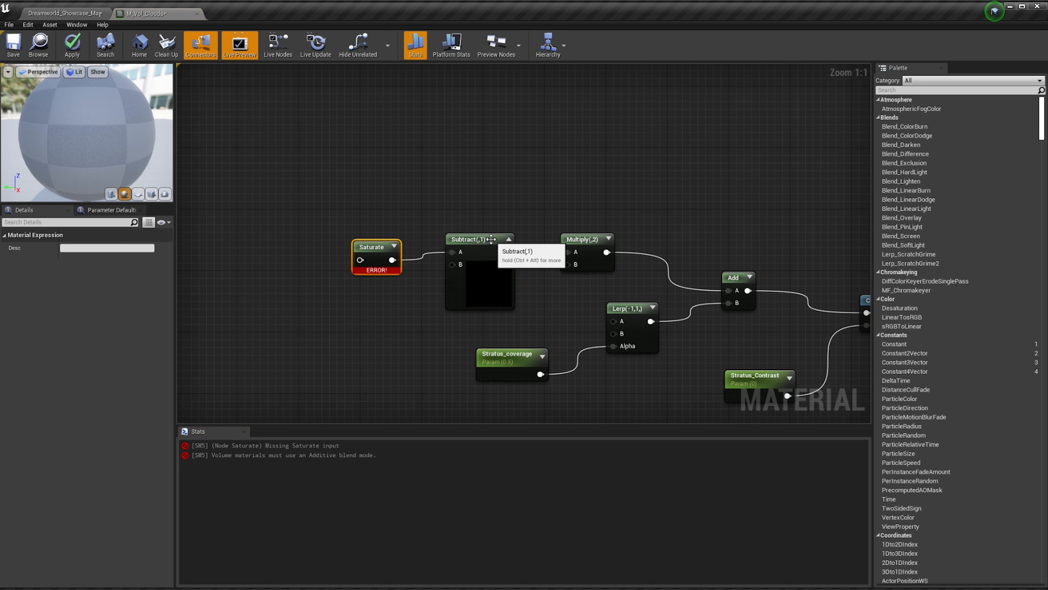
{"action": "left_click", "coordinate": [491, 240]}
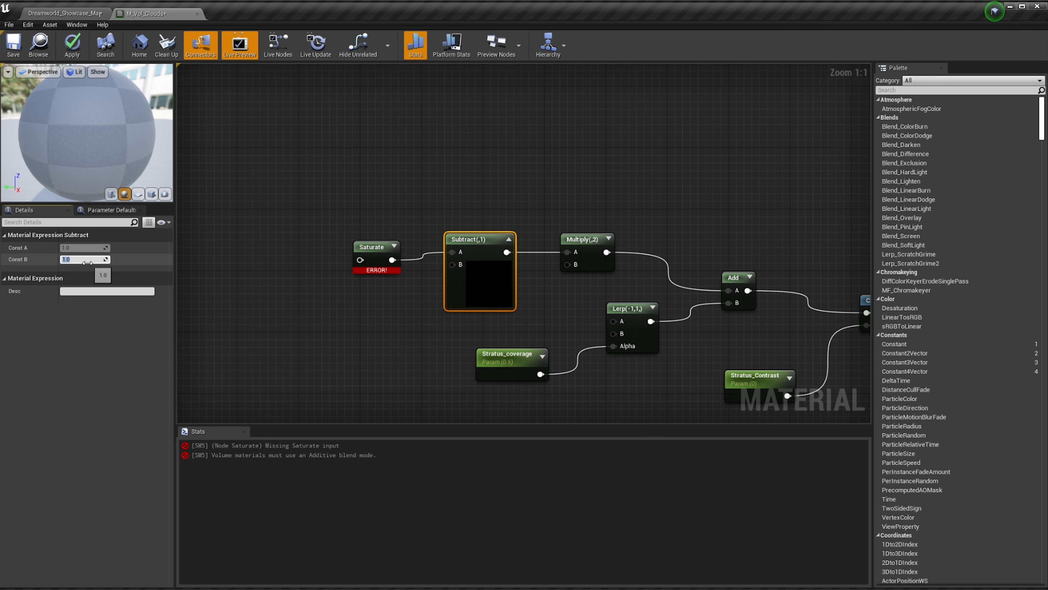
{"action": "type", "text": "0.5"}
{"action": "left_click", "coordinate": [460, 289]}
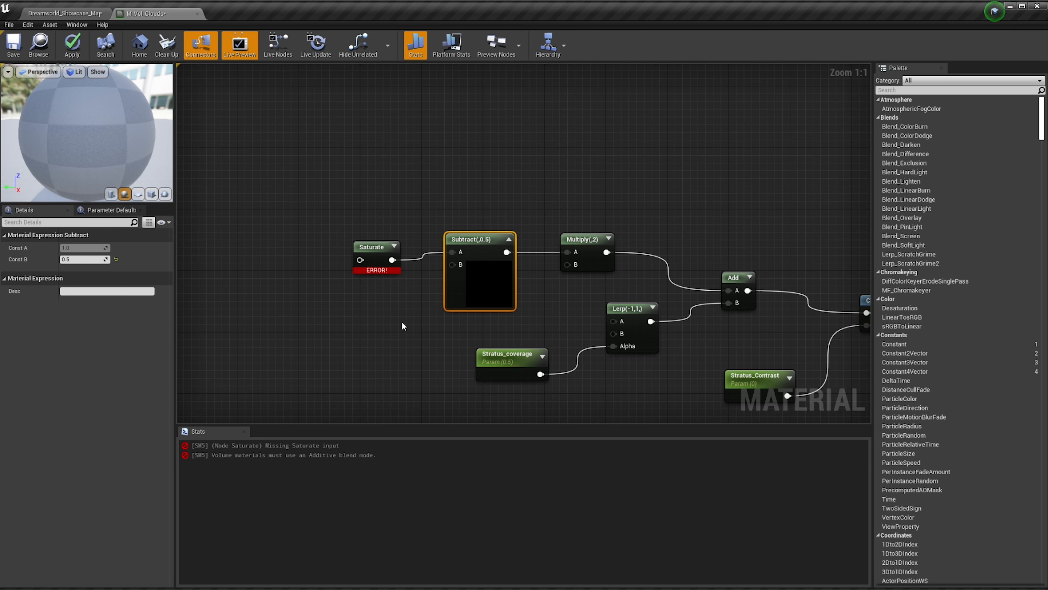
{"action": "right_click_drag", "start_coordinate": [473, 298], "coordinate": [477, 283]}
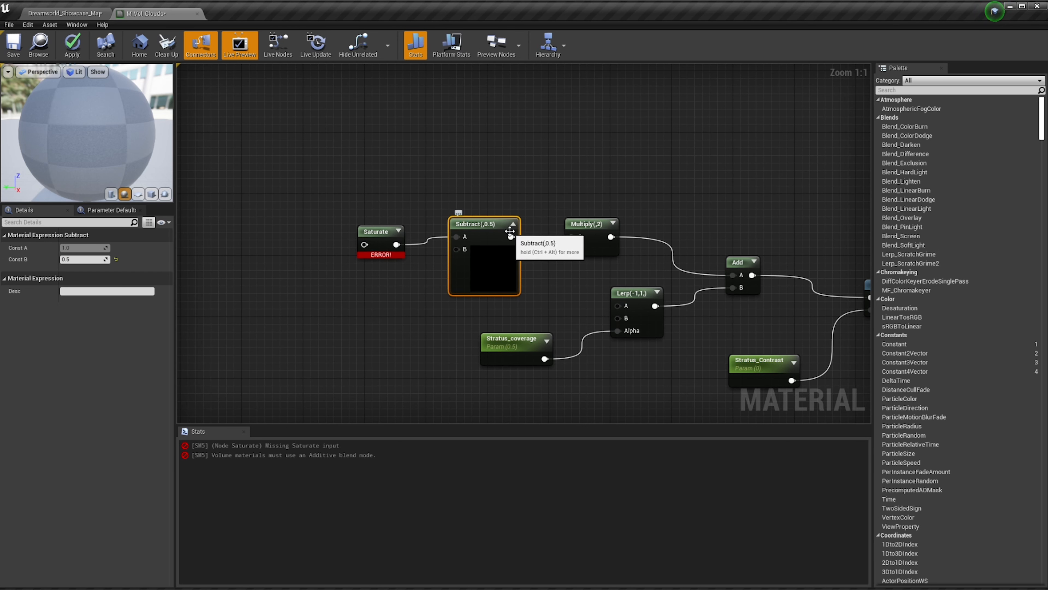
{"action": "left_click", "coordinate": [512, 226]}
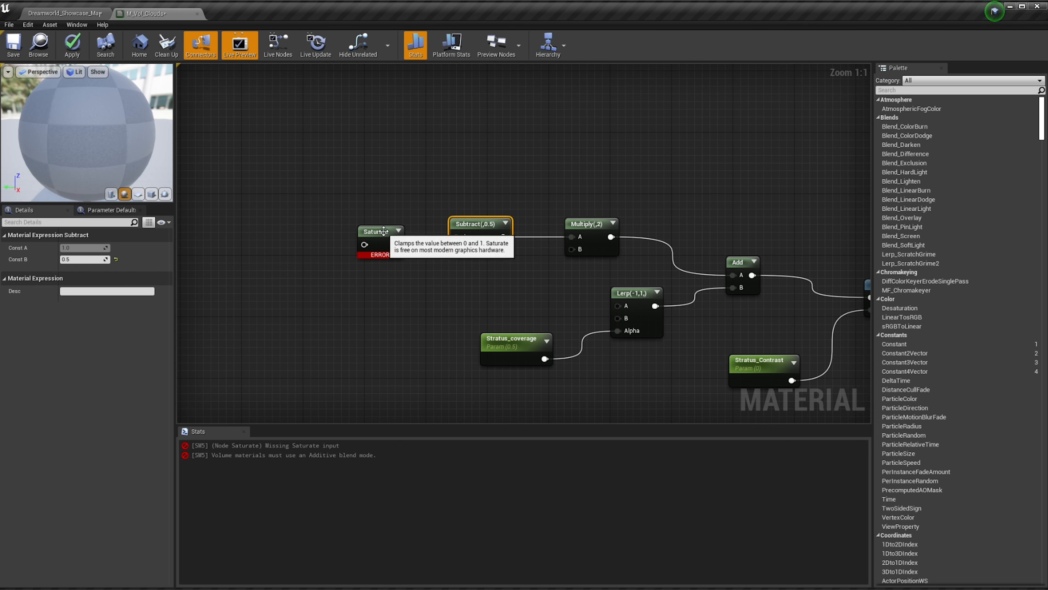
Duplicate the Multiply with Const B 2, place the copy before Saturate, and connect its output to Saturate's input
{"action": "left_click", "coordinate": [384, 231]}
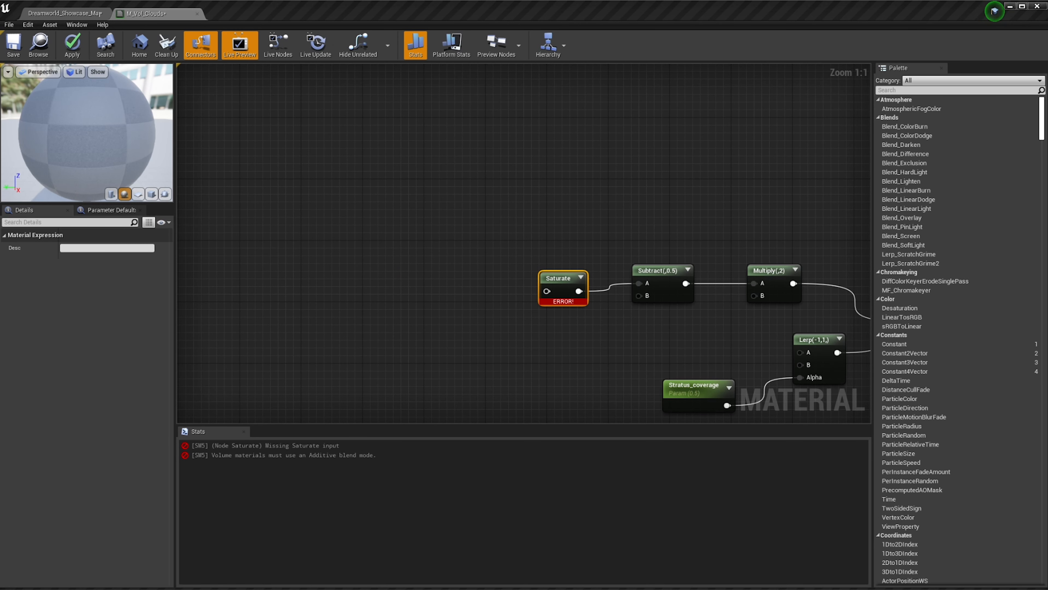
{"action": "left_click", "coordinate": [801, 299]}
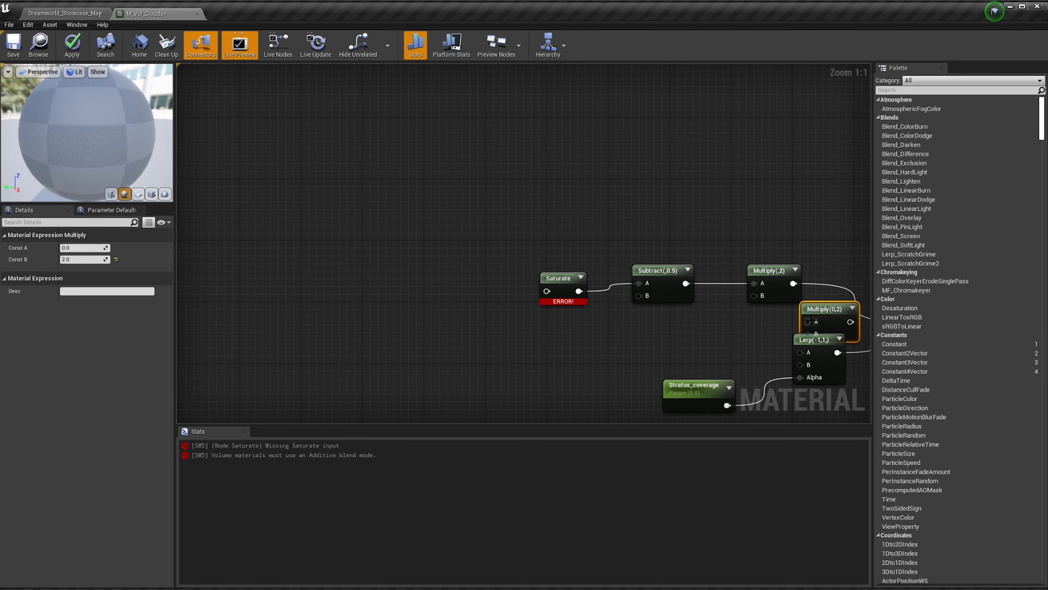
{"action": "left_click_drag", "start_coordinate": [820, 317], "coordinate": [547, 292]}
{"action": "left_click_drag", "start_coordinate": [364, 286], "coordinate": [449, 287]}
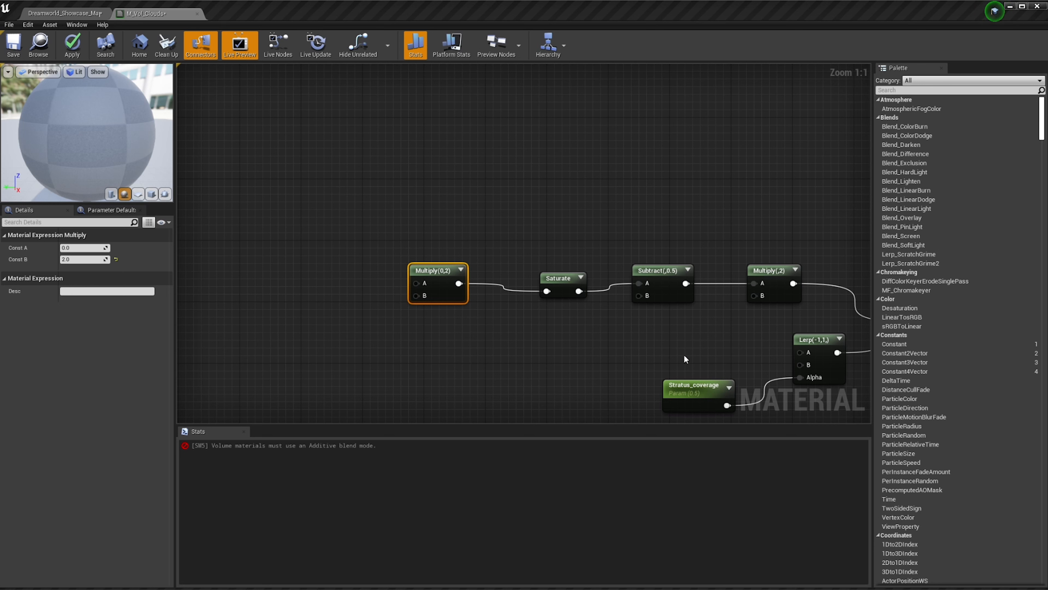
Duplicate the Add node and place the copy above and to the left of the first Multiply in the chain
{"action": "right_click_drag", "start_coordinate": [684, 359], "coordinate": [769, 358]}
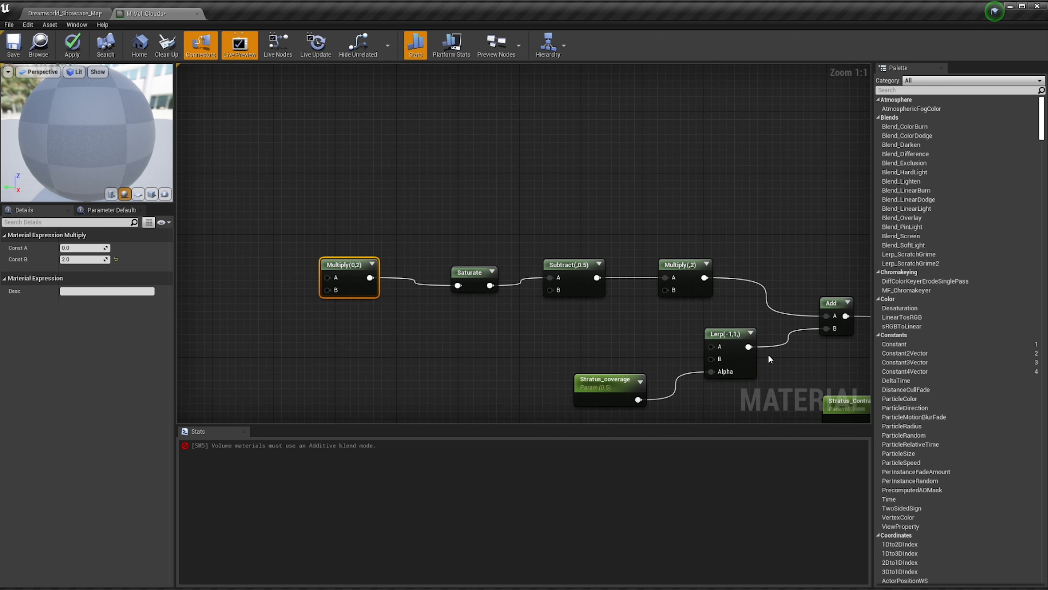
{"action": "left_click", "coordinate": [836, 335]}
{"action": "key", "text": "ctrl+w"}
{"action": "left_click_drag", "start_coordinate": [858, 353], "coordinate": [158, 198]}
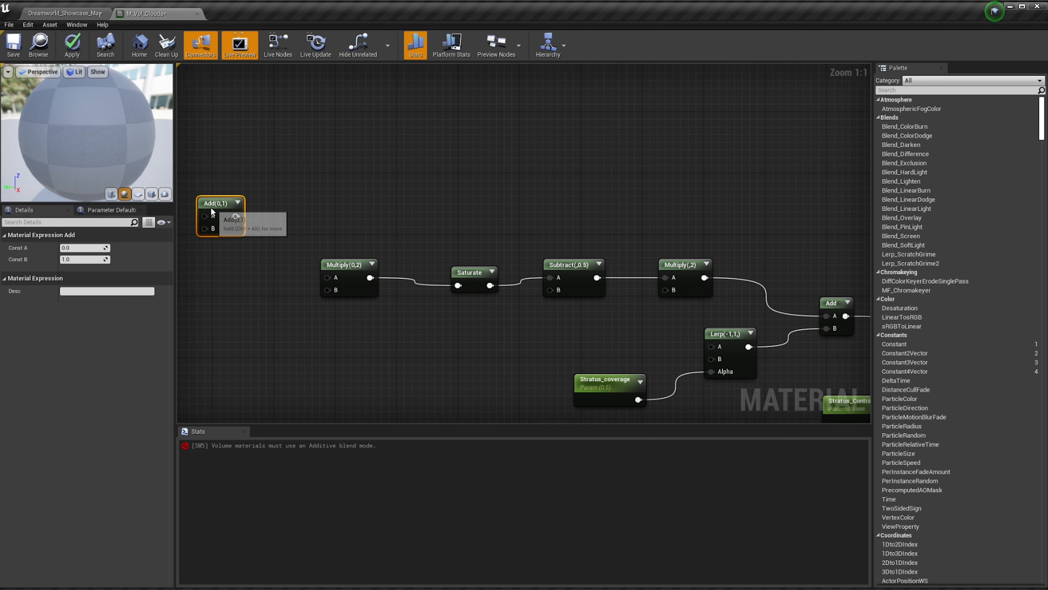
{"action": "right_click_drag", "start_coordinate": [275, 284], "coordinate": [465, 276]}
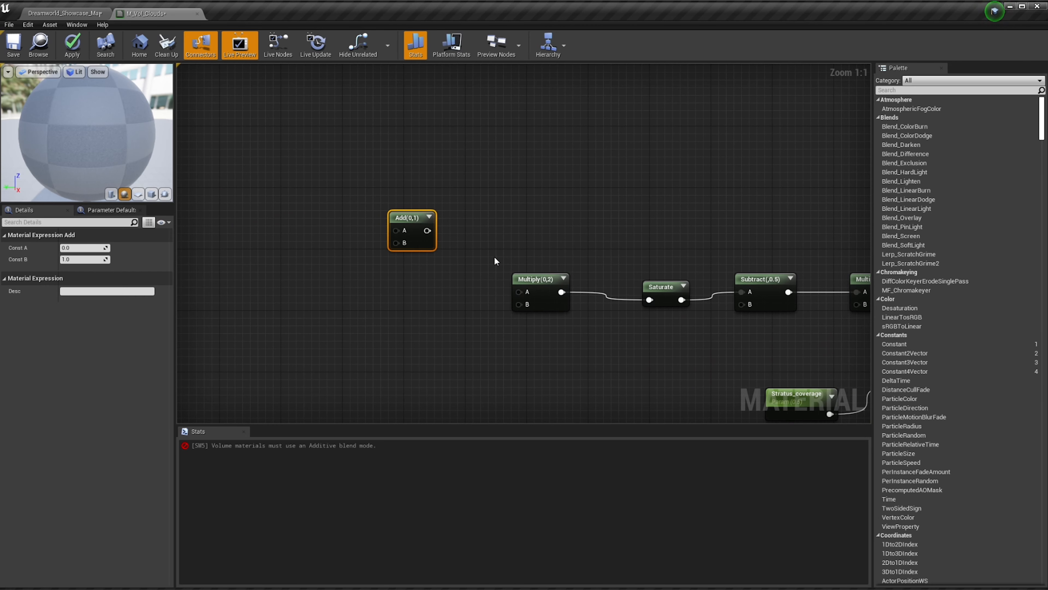
{"action": "left_click_drag", "start_coordinate": [411, 234], "coordinate": [387, 196]}
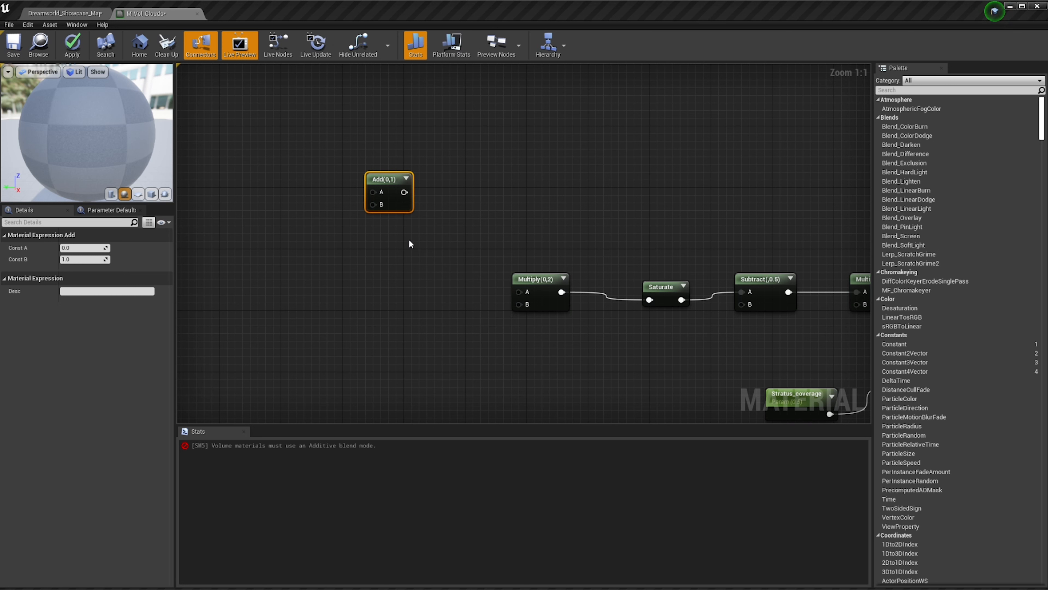
{"action": "left_click_drag", "start_coordinate": [412, 206], "coordinate": [428, 228]}
{"action": "right_click_drag", "start_coordinate": [438, 316], "coordinate": [447, 254]}
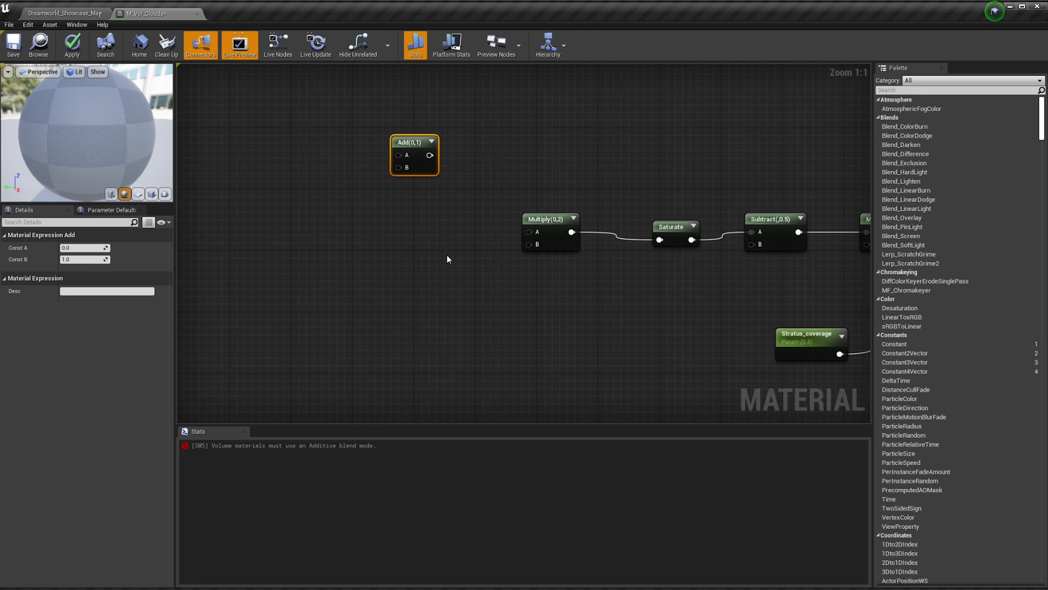
{"action": "right_click_drag", "start_coordinate": [572, 283], "coordinate": [513, 288]}
{"action": "left_click_drag", "start_coordinate": [375, 169], "coordinate": [383, 186]}
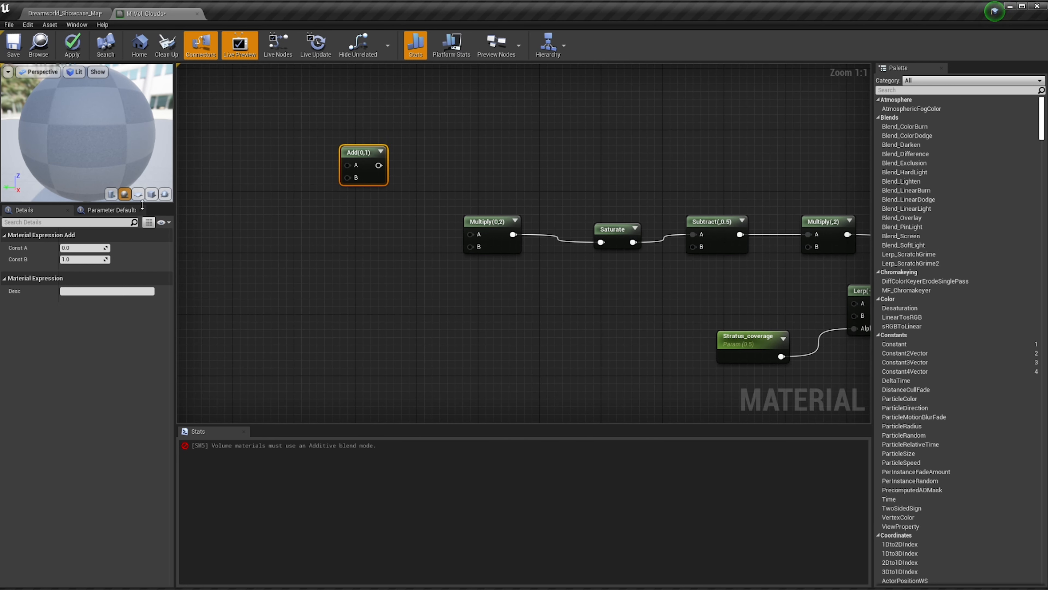
{"action": "right_click_drag", "start_coordinate": [291, 239], "coordinate": [358, 269]}
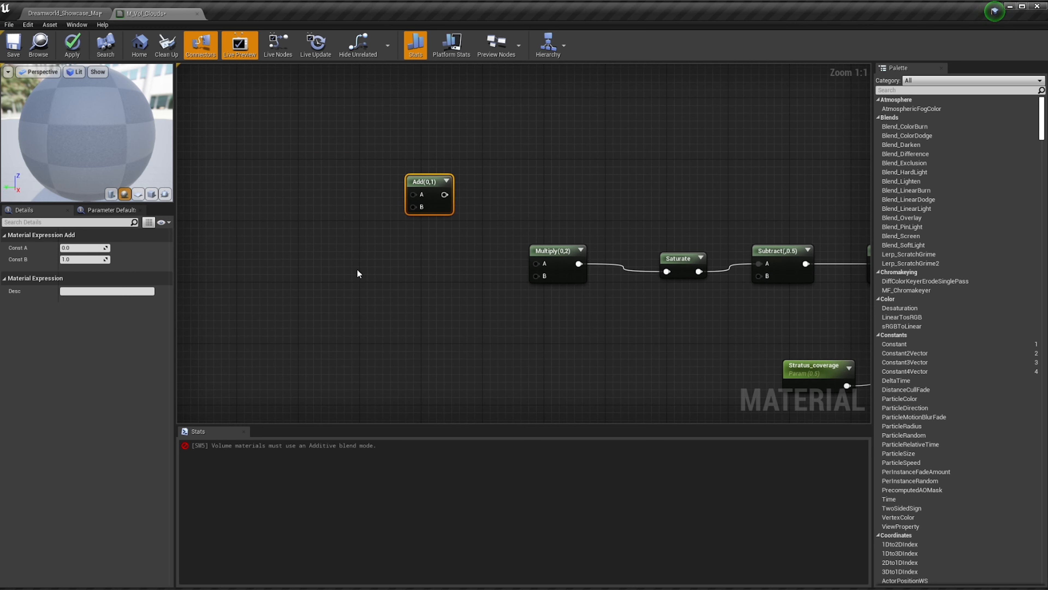
Duplicate the new Add lower left, feed the copy into the upper Add's B input, and connect the upper Add to Multiply's A input
{"action": "left_click_drag", "start_coordinate": [445, 195], "coordinate": [413, 206]}
{"action": "left_click", "coordinate": [437, 267]}
{"action": "key", "text": "ctrl+w"}
{"action": "right_click_drag", "start_coordinate": [417, 210], "coordinate": [472, 254]}
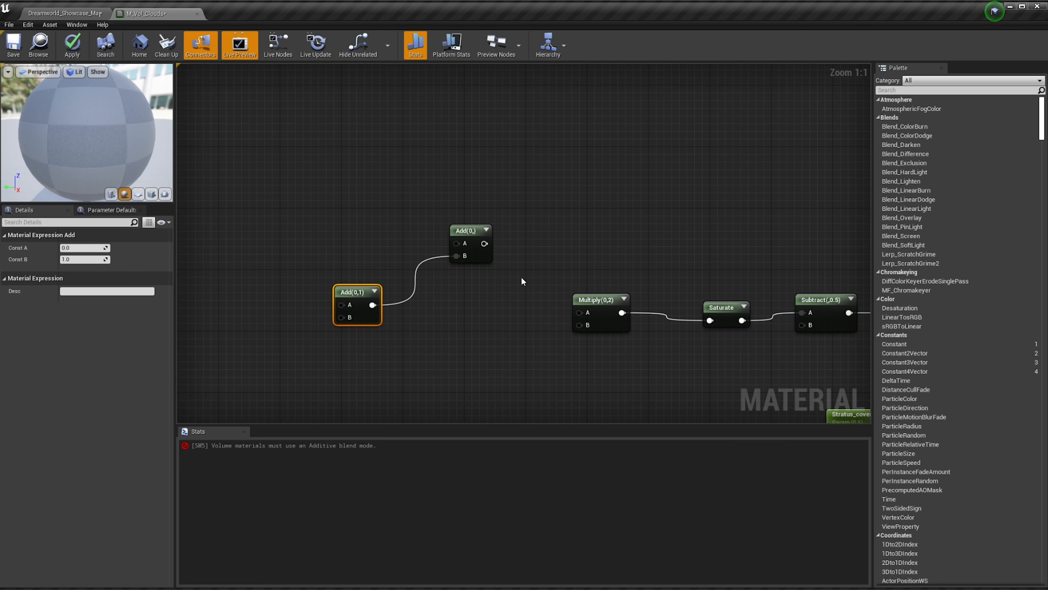
{"action": "left_click_drag", "start_coordinate": [484, 243], "coordinate": [581, 314]}
{"action": "left_click", "coordinate": [619, 332]}
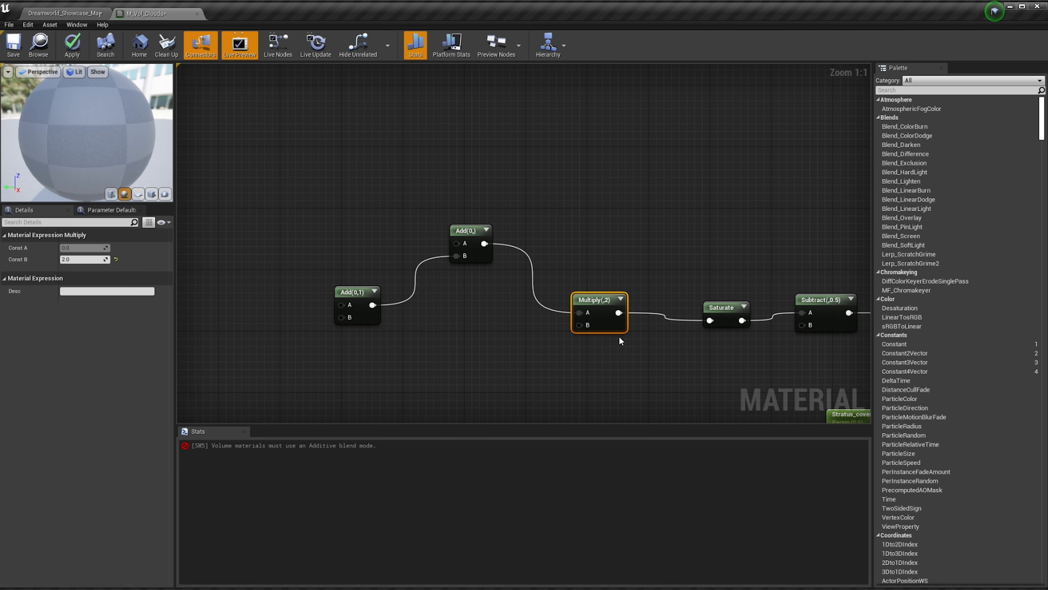
Add a CheapContrast node above the two new Add nodes and connect its Result to the upper Add's A input
{"action": "right_click_drag", "start_coordinate": [585, 348], "coordinate": [551, 326]}
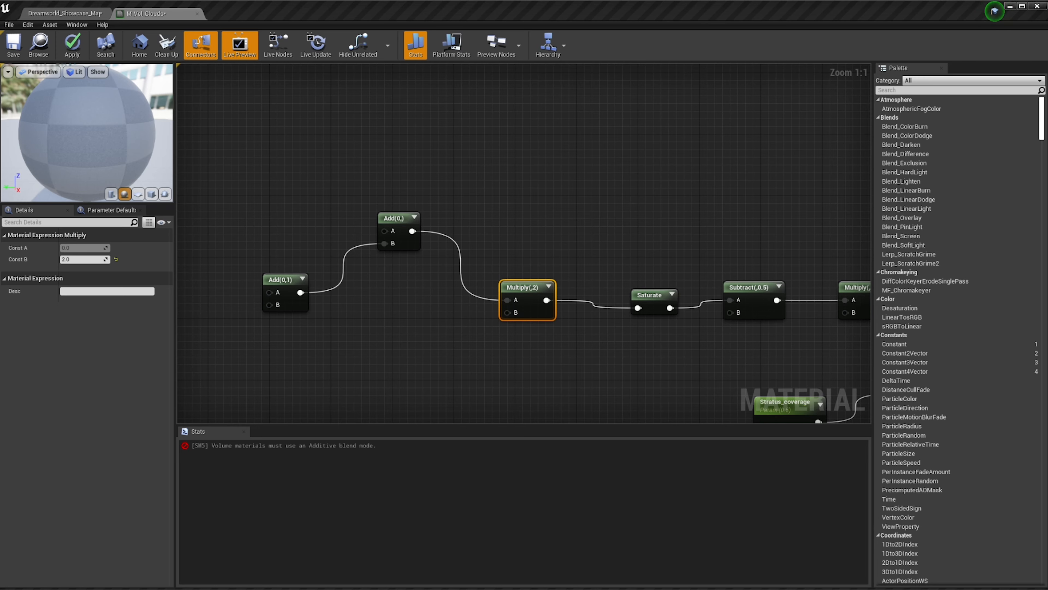
{"action": "right_click_drag", "start_coordinate": [362, 269], "coordinate": [455, 321]}
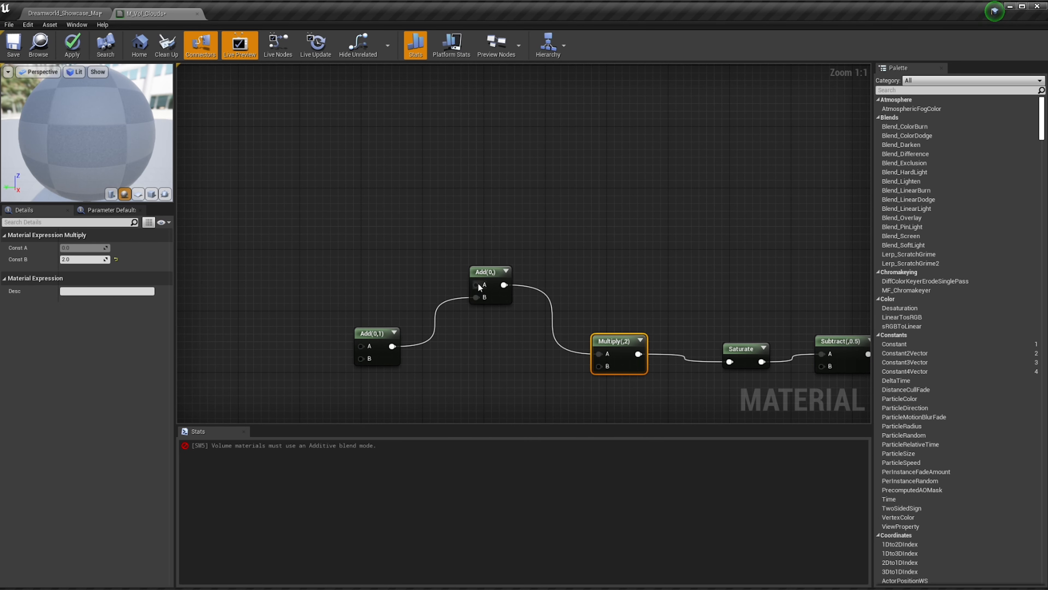
{"action": "right_click_drag", "start_coordinate": [479, 282], "coordinate": [506, 299]}
{"action": "scroll", "coordinate": [437, 256], "scroll_direction": "down", "scroll_amount": 1}
{"action": "right_click", "coordinate": [430, 204]}
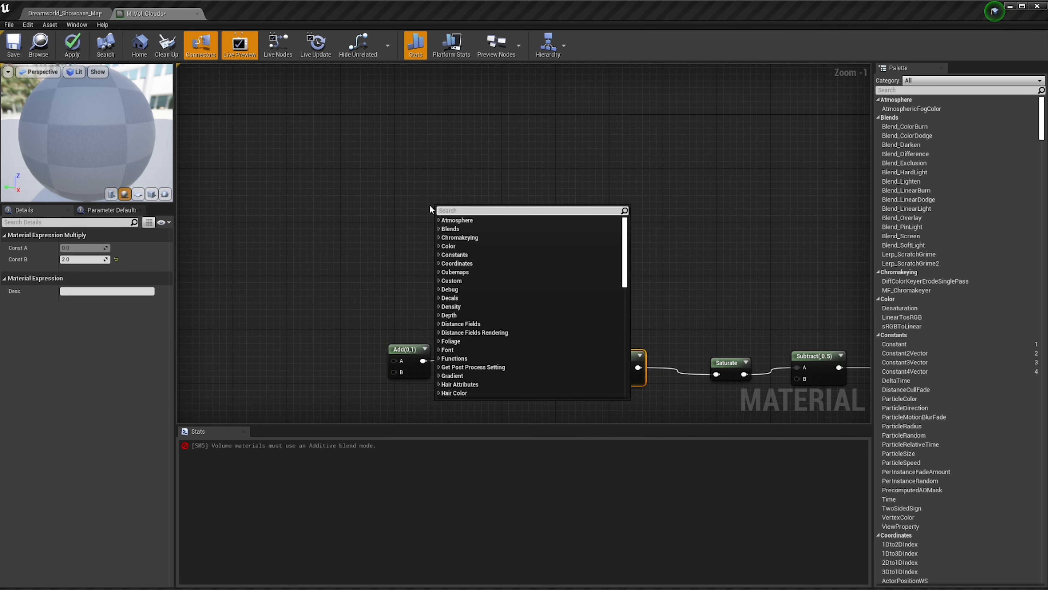
{"action": "type", "text": "cheap"}
{"action": "key", "text": "Return"}
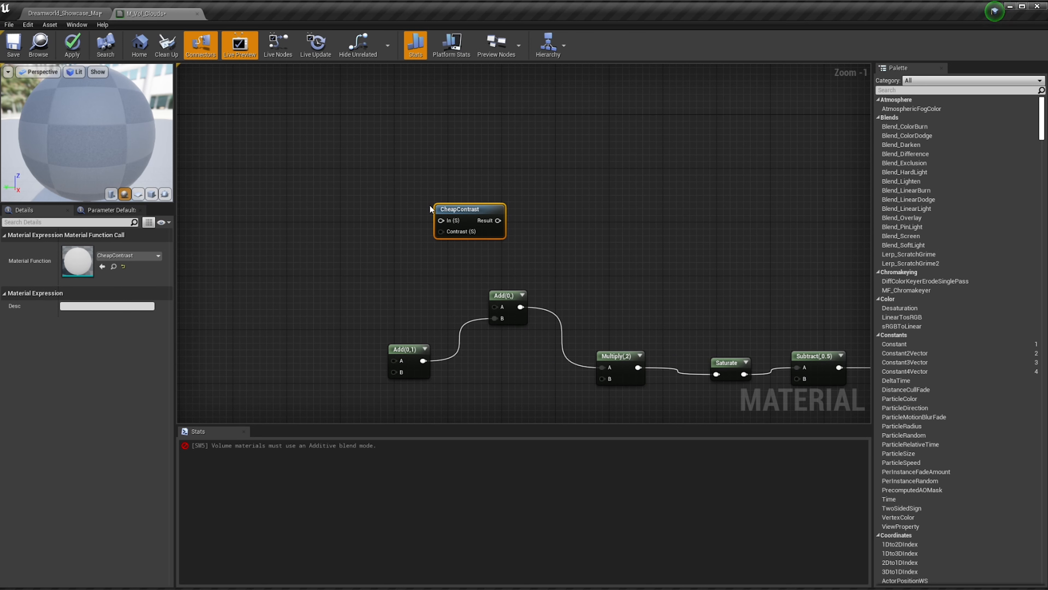
{"action": "left_click_drag", "start_coordinate": [494, 228], "coordinate": [495, 306]}
Add a Constant node above and to the left of the lower Add and connect it to that Add's A input
{"action": "right_click_drag", "start_coordinate": [335, 325], "coordinate": [541, 302]}
{"action": "mouse_move", "coordinate": [599, 330]}
{"action": "left_mouse_down"}
{"action": "mouse_move", "coordinate": [613, 370]}
{"action": "mouse_move", "coordinate": [598, 343]}
{"action": "left_mouse_up"}
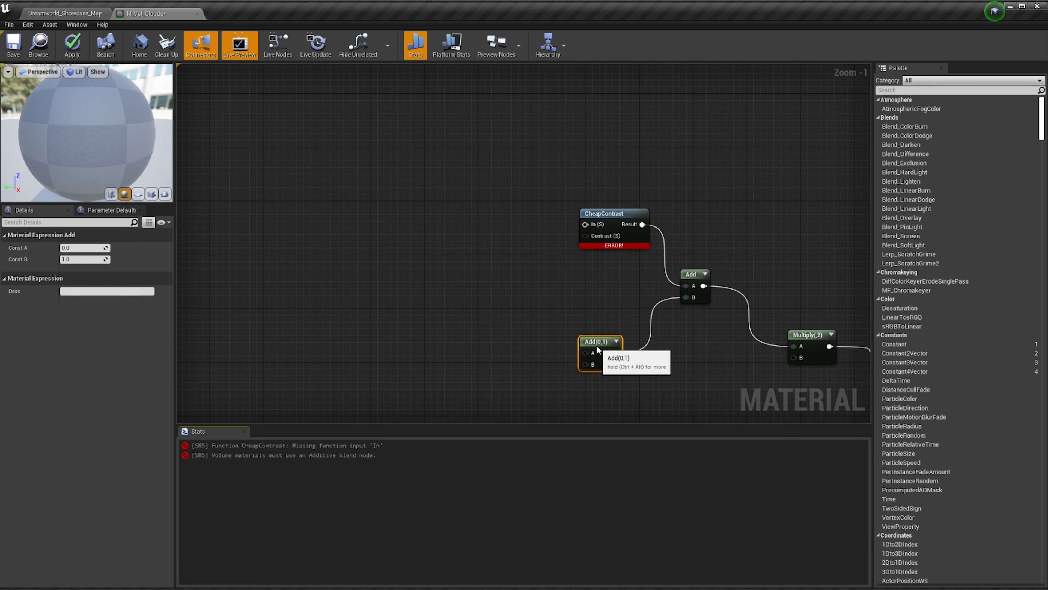
{"action": "right_click", "coordinate": [499, 306]}
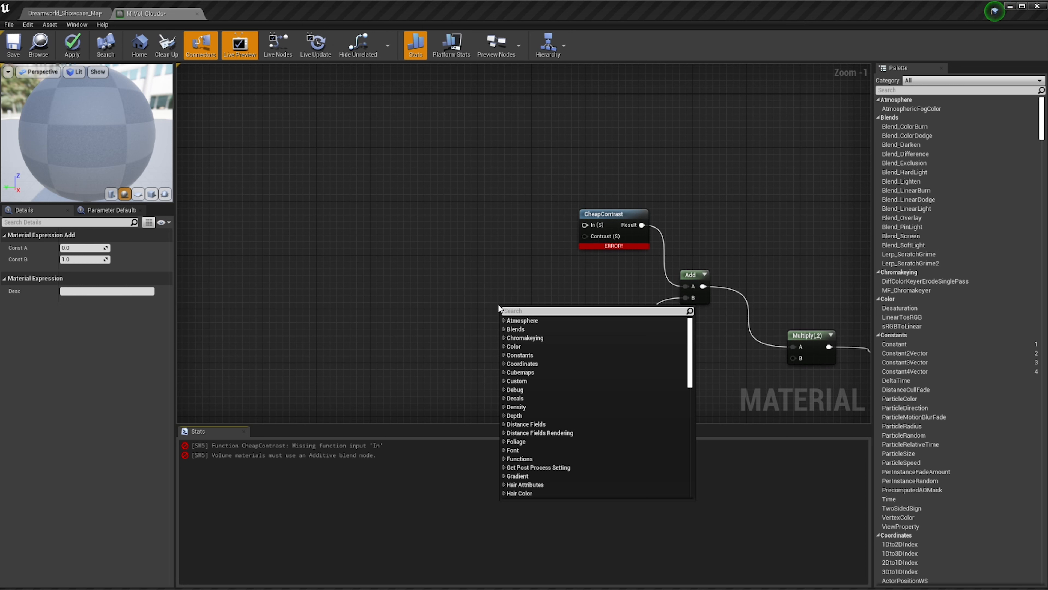
{"action": "left_click", "coordinate": [498, 306]}
{"action": "key", "text": "1"}
{"action": "left_click", "coordinate": [498, 305]}
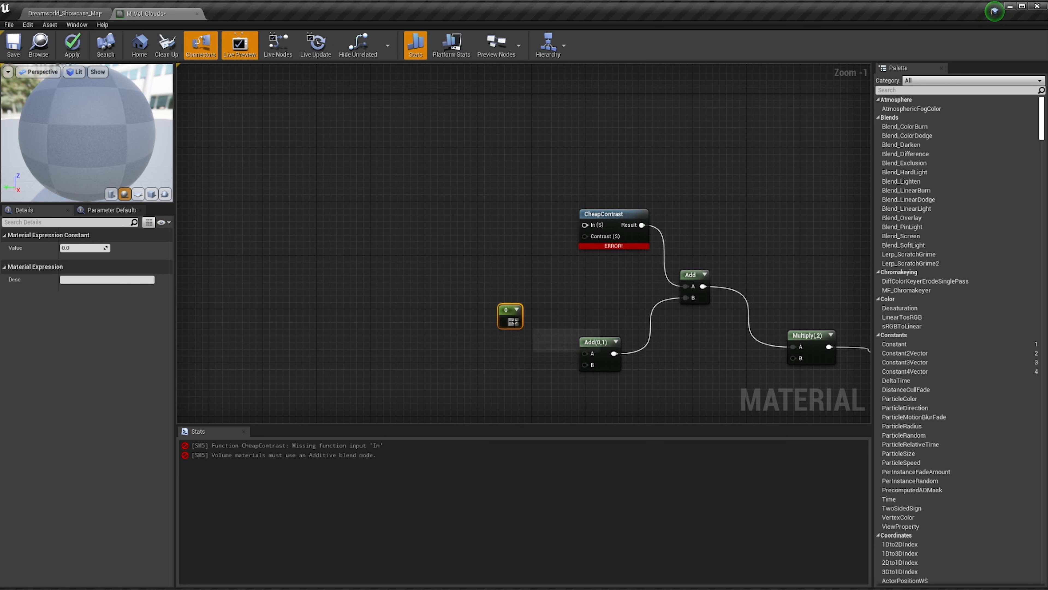
{"action": "left_click_drag", "start_coordinate": [513, 322], "coordinate": [586, 353]}
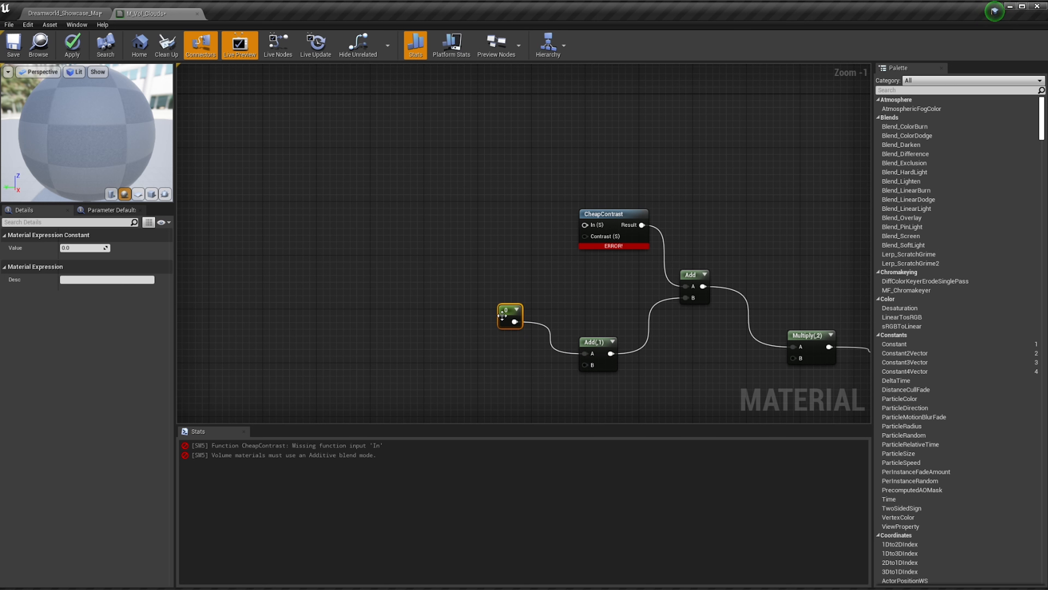
Convert the new Constant feeding the lower Add into a parameter named DetailAmount
{"action": "right_click", "coordinate": [503, 315]}
{"action": "left_click", "coordinate": [539, 353]}
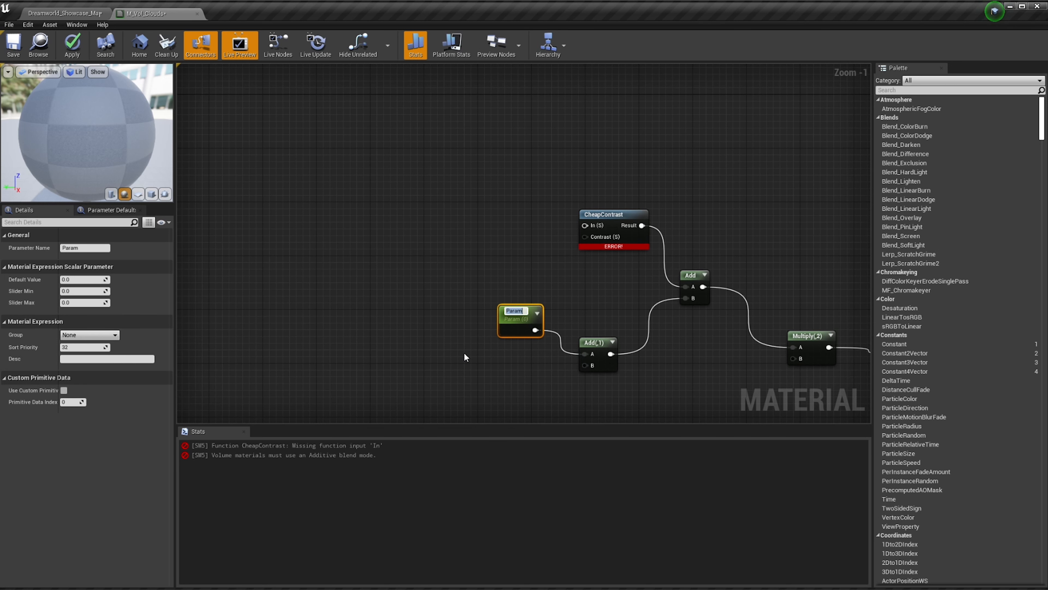
{"action": "type", "text": "DetailAmount"}
{"action": "key", "text": "Return"}
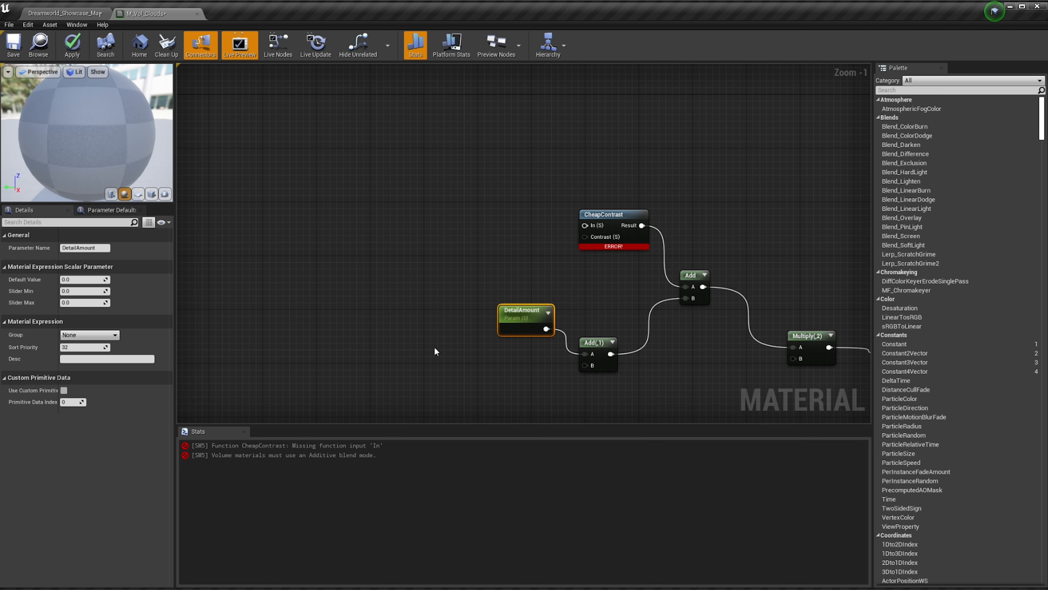
Duplicate the Multiply with Const B 2 that precedes Saturate and place the copy below the DetailAmount parameter
{"action": "right_click_drag", "start_coordinate": [542, 395], "coordinate": [691, 307]}
{"action": "left_click", "coordinate": [620, 331]}
{"action": "left_click", "coordinate": [779, 267]}
{"action": "left_click_drag", "start_coordinate": [780, 266], "coordinate": [774, 274]}
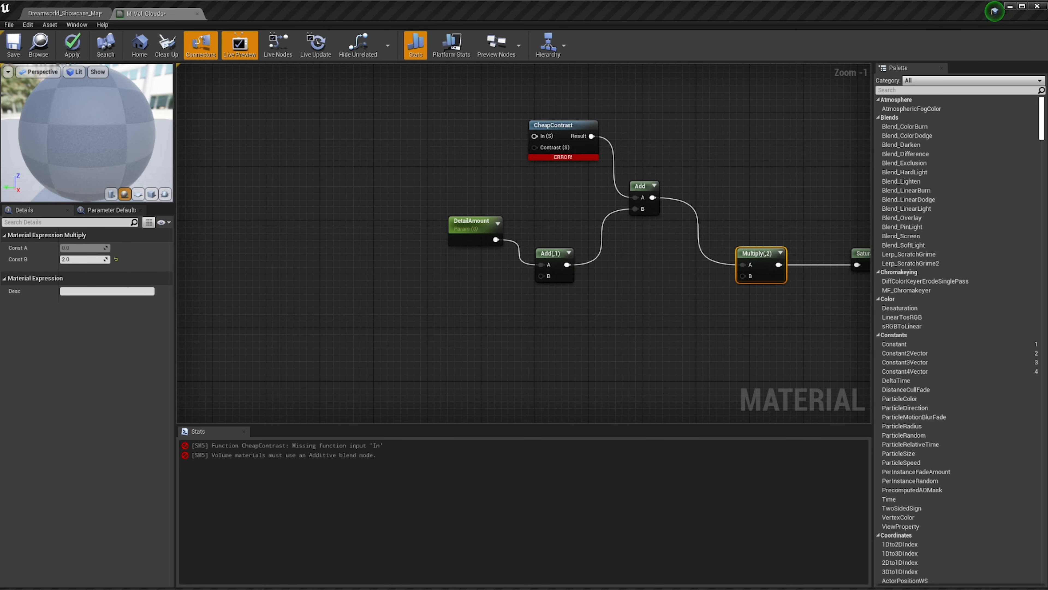
{"action": "left_click", "coordinate": [725, 325]}
{"action": "left_click", "coordinate": [767, 278]}
{"action": "left_click", "coordinate": [783, 301]}
{"action": "left_click", "coordinate": [777, 270]}
{"action": "right_click_drag", "start_coordinate": [731, 330], "coordinate": [554, 316]}
{"action": "scroll", "coordinate": [556, 304], "scroll_direction": "down", "scroll_amount": 2}
{"action": "left_click_drag", "start_coordinate": [564, 280], "coordinate": [333, 322]}
{"action": "key", "text": "ctrl+w"}
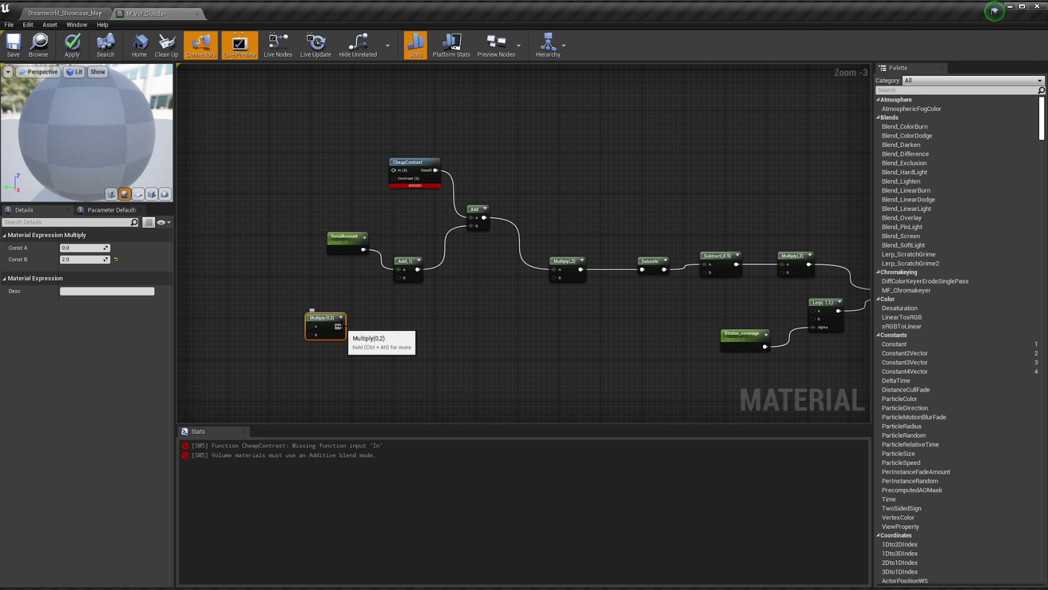
Connect the Multiply copy's output to the B inputs of the Multiply before Saturate and the lower Add
{"action": "left_click_drag", "start_coordinate": [340, 329], "coordinate": [555, 278]}
{"action": "left_click_drag", "start_coordinate": [371, 337], "coordinate": [400, 279]}
{"action": "right_click_drag", "start_coordinate": [353, 300], "coordinate": [409, 305]}
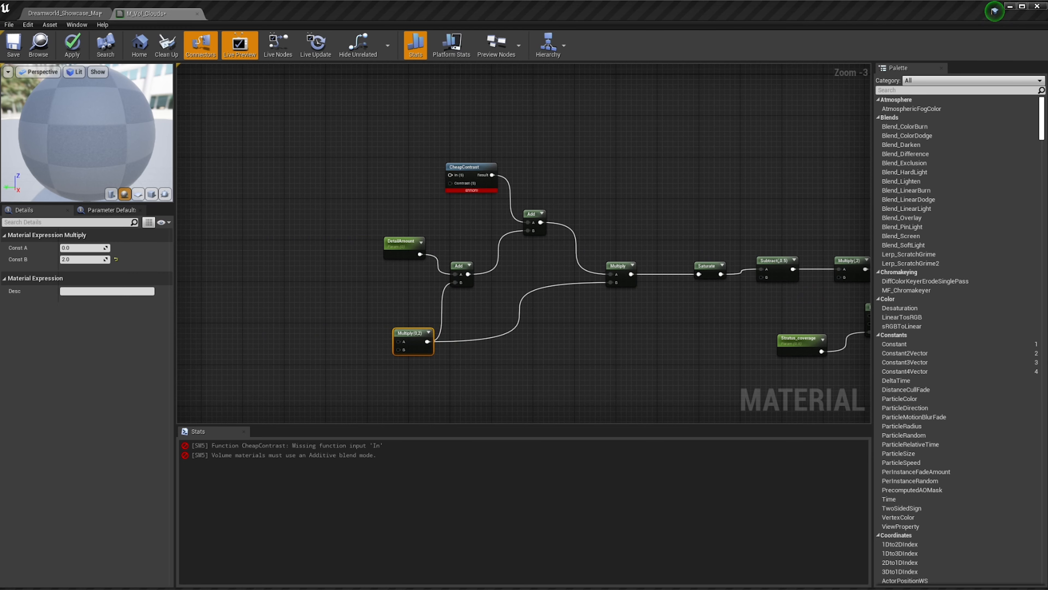
Add a Max node to the left of CheapContrast and connect its output to CheapContrast's In input
{"action": "scroll", "coordinate": [355, 175], "scroll_direction": "up", "scroll_amount": 2}
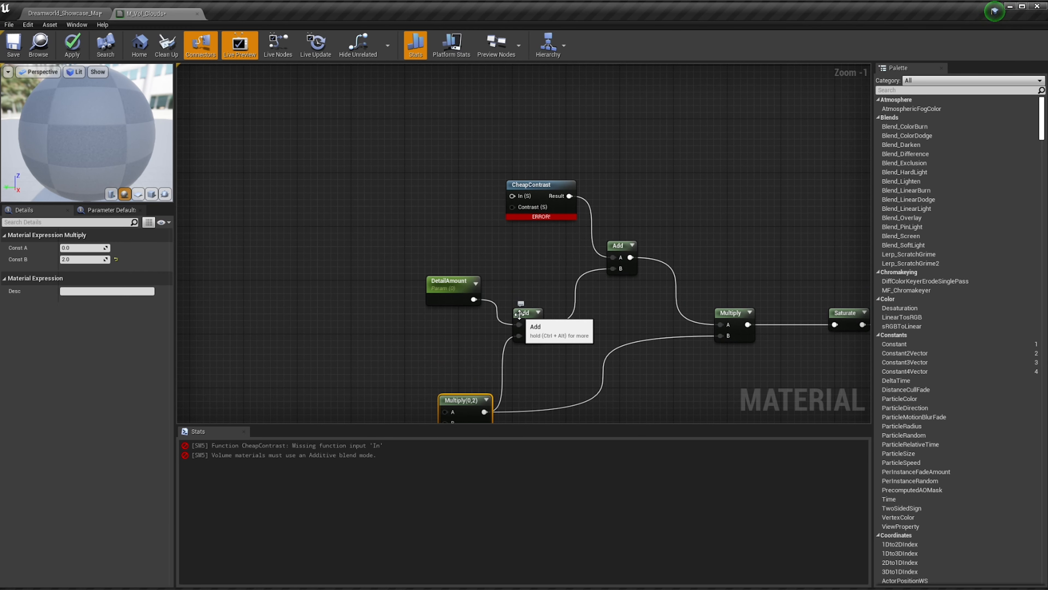
{"action": "right_click", "coordinate": [403, 175]}
{"action": "left_click", "coordinate": [332, 153]}
{"action": "right_click_drag", "start_coordinate": [331, 151], "coordinate": [409, 175]}
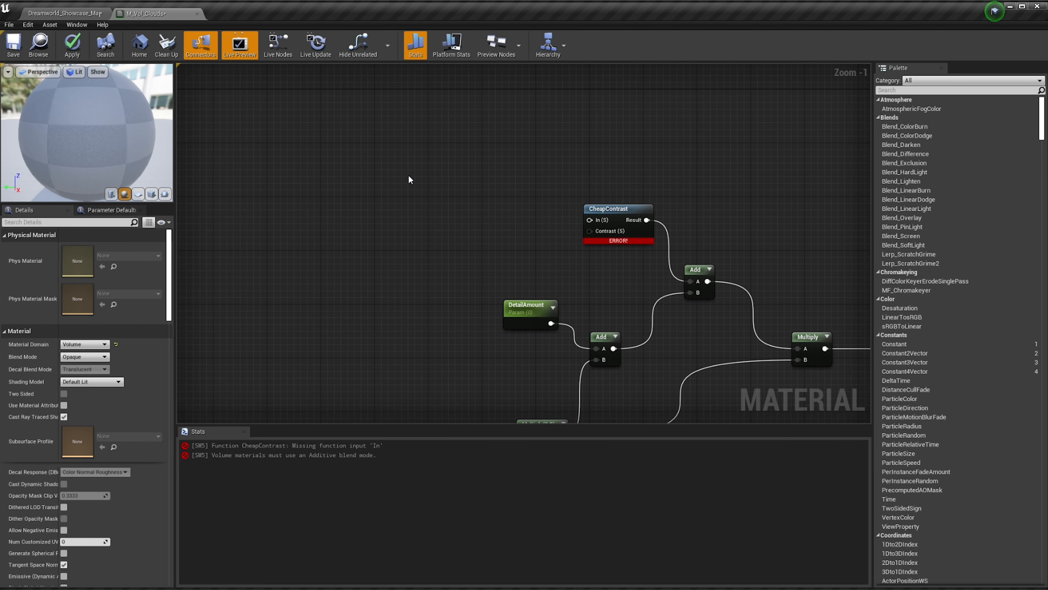
{"action": "right_click", "coordinate": [409, 175]}
{"action": "type", "text": "max"}
{"action": "key", "text": "Return"}
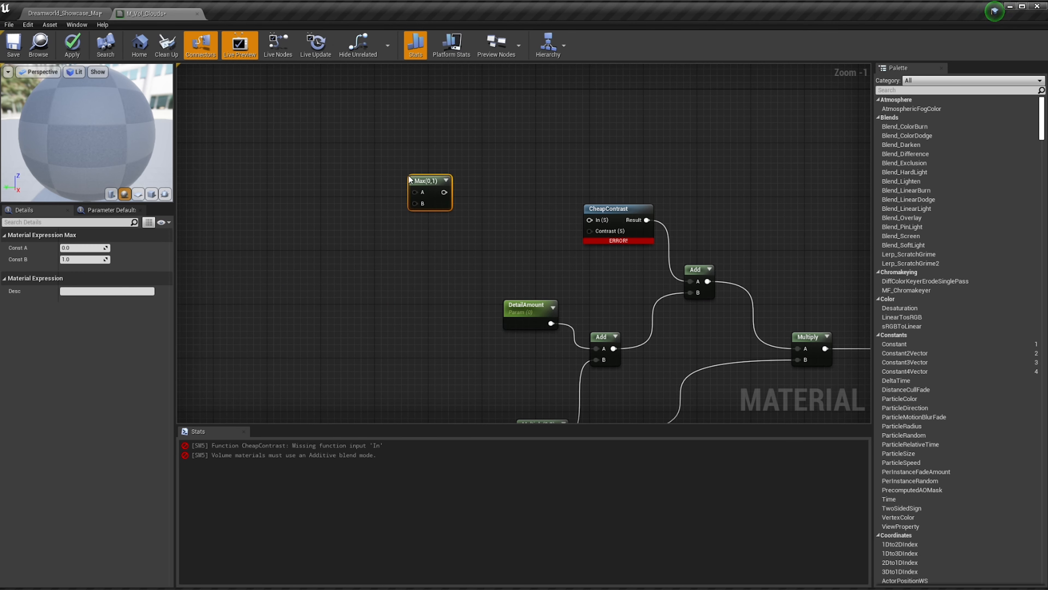
{"action": "left_click_drag", "start_coordinate": [413, 186], "coordinate": [591, 220]}
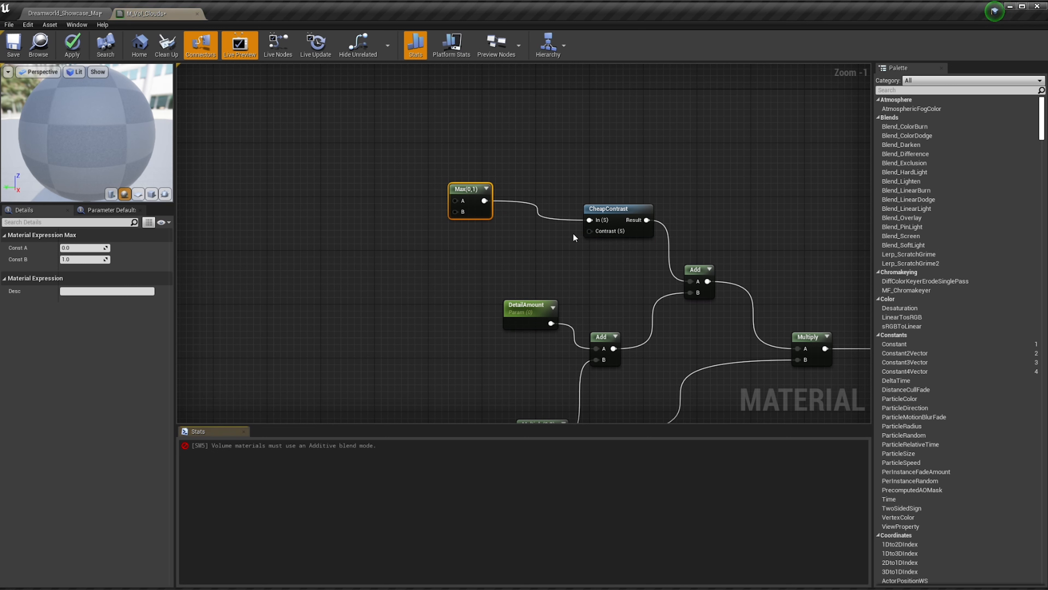
Add a Constant node below Max and connect it to CheapContrast's Contrast input
{"action": "left_click", "coordinate": [425, 265]}
{"action": "key", "text": "1"}
{"action": "left_click", "coordinate": [431, 262]}
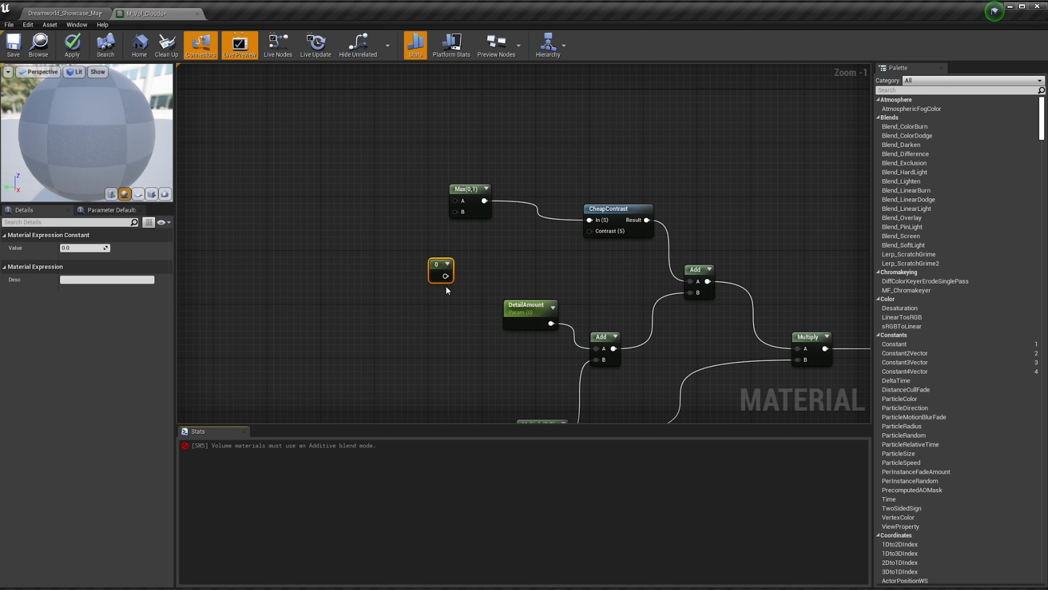
{"action": "left_click_drag", "start_coordinate": [446, 276], "coordinate": [598, 233]}
Convert the Constant feeding the Contrast input into a parameter named CloudDetailContrast
{"action": "right_click", "coordinate": [433, 271]}
{"action": "left_click", "coordinate": [479, 307]}
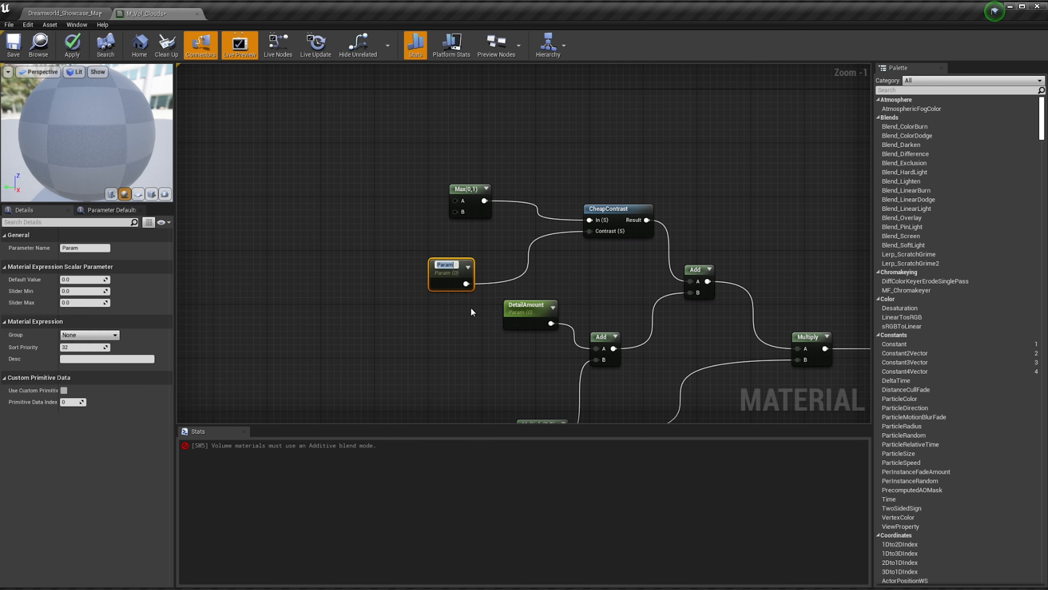
{"action": "type", "text": "Cloud"}
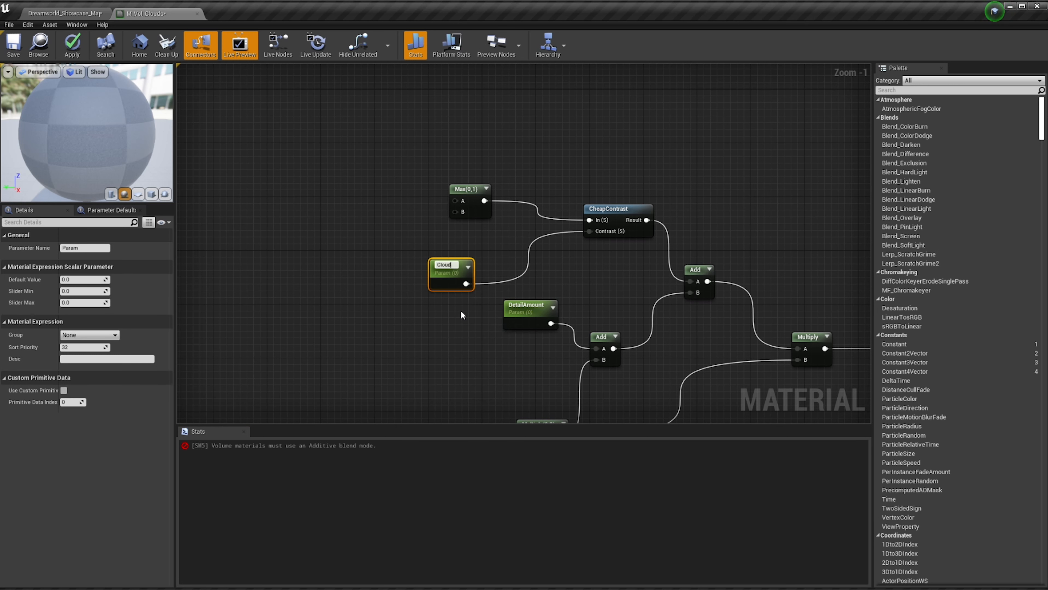
{"action": "type", "text": "DetailCo"}
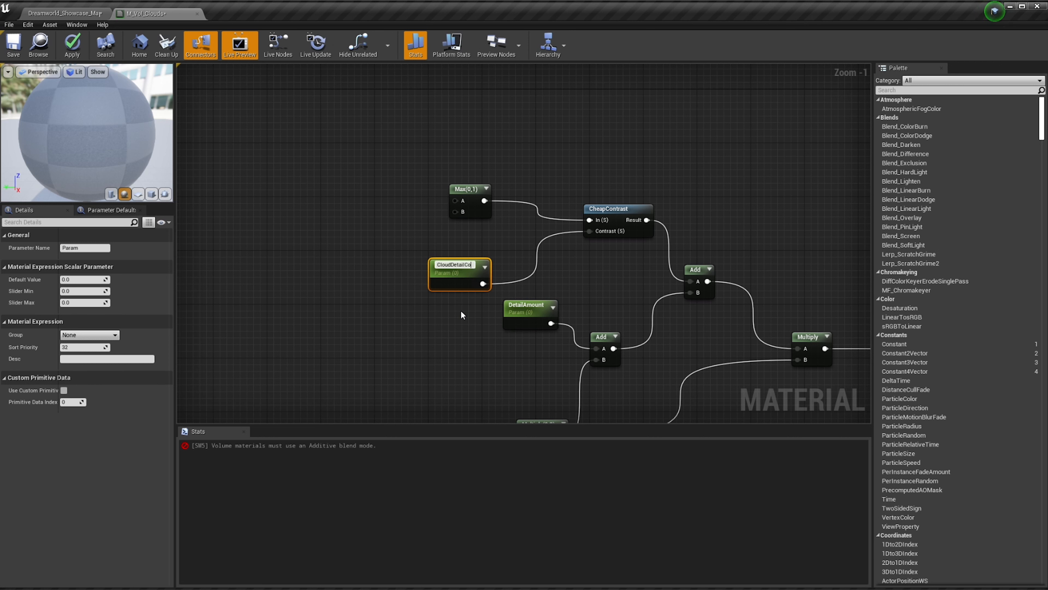
{"action": "type", "text": "ntrast"}
{"action": "key", "text": "Return"}
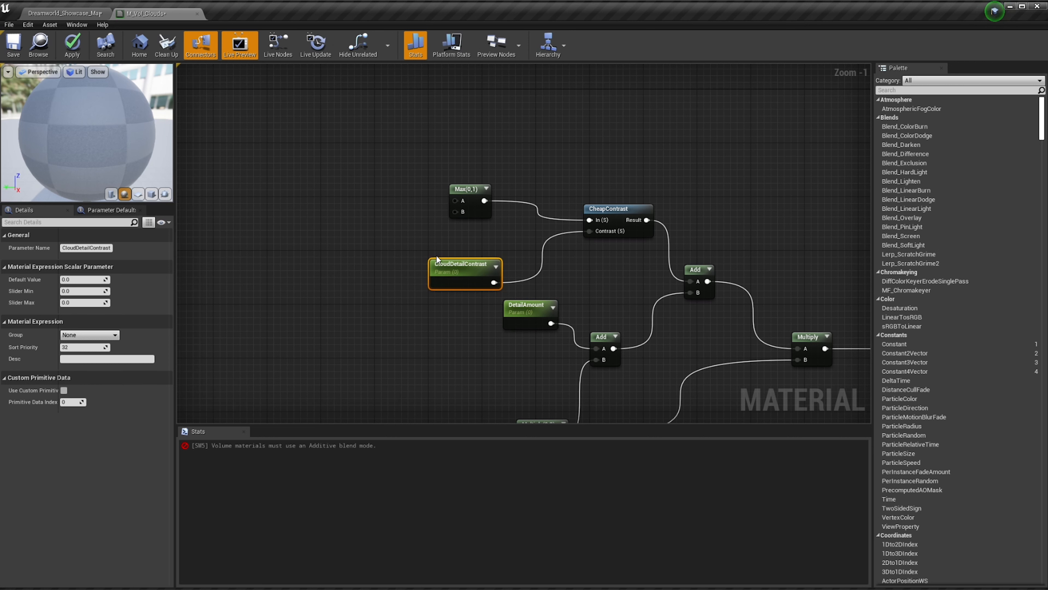
{"action": "right_click_drag", "start_coordinate": [437, 255], "coordinate": [575, 283]}
{"action": "left_click", "coordinate": [576, 267]}
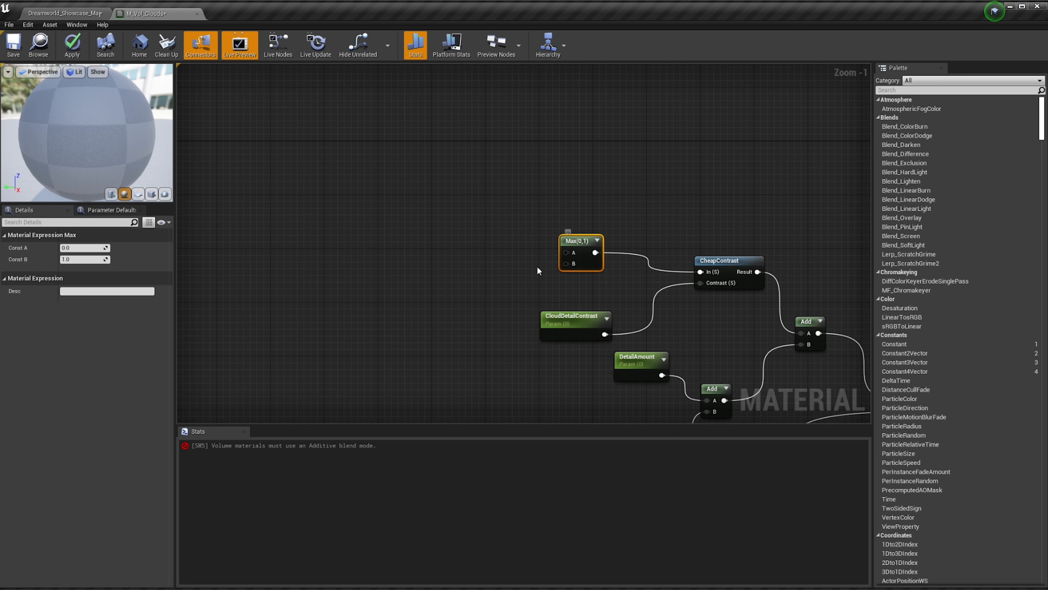
{"action": "right_click_drag", "start_coordinate": [490, 294], "coordinate": [539, 291]}
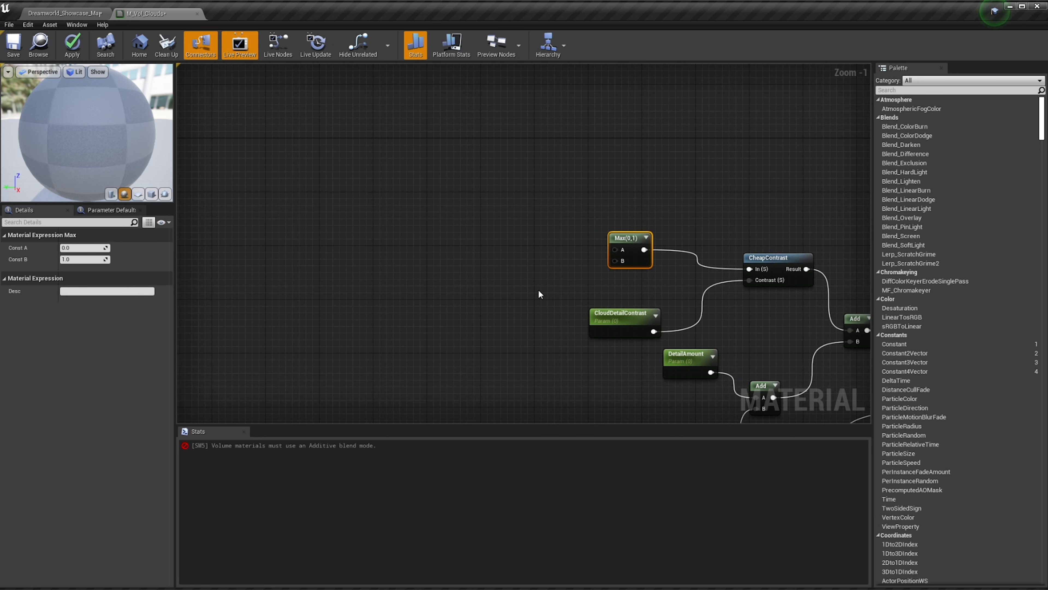
{"action": "key", "text": "1"}
{"action": "left_click", "coordinate": [513, 294]}
{"action": "key", "text": "Delete"}
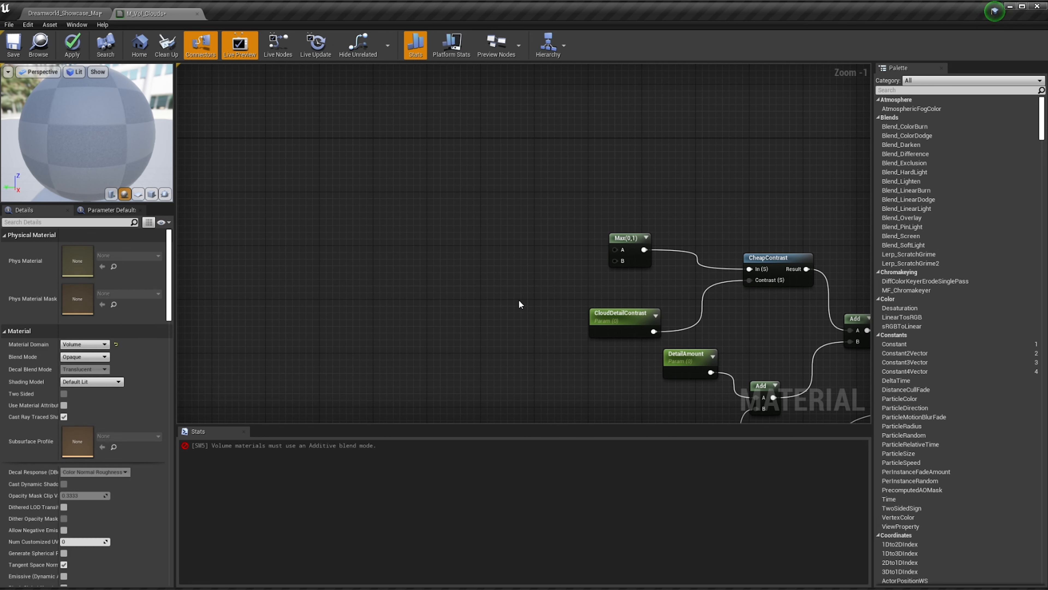
Add a OneMinus (1-x) node to the left of Max and connect its output to Max's B input
{"action": "right_click", "coordinate": [514, 296]}
{"action": "type", "text": "1"}
{"action": "key", "text": "BackSpace"}
{"action": "type", "text": "1"}
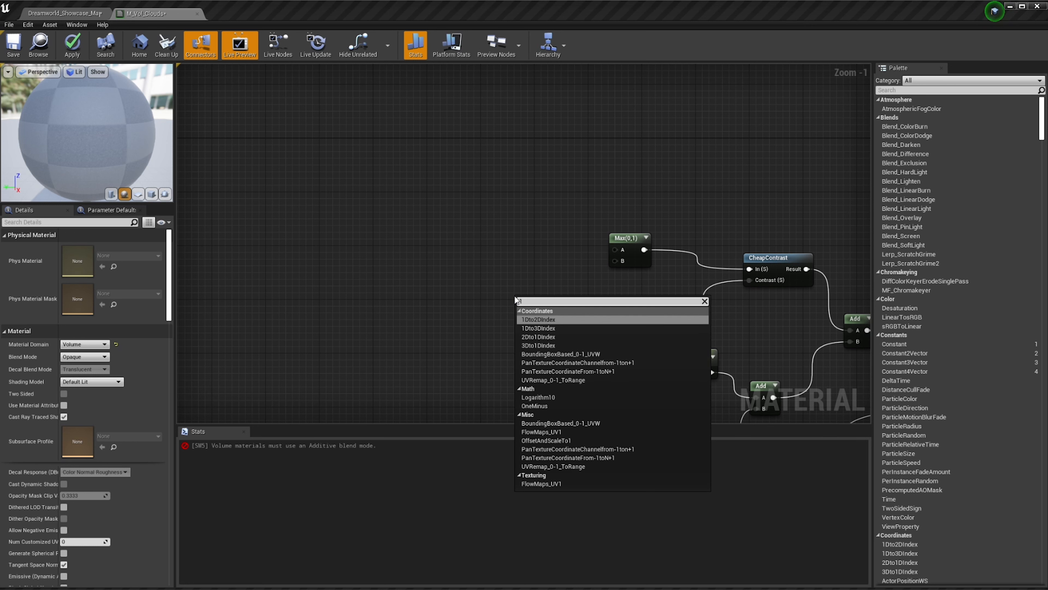
{"action": "type", "text": "-"}
{"action": "key", "text": "Return"}
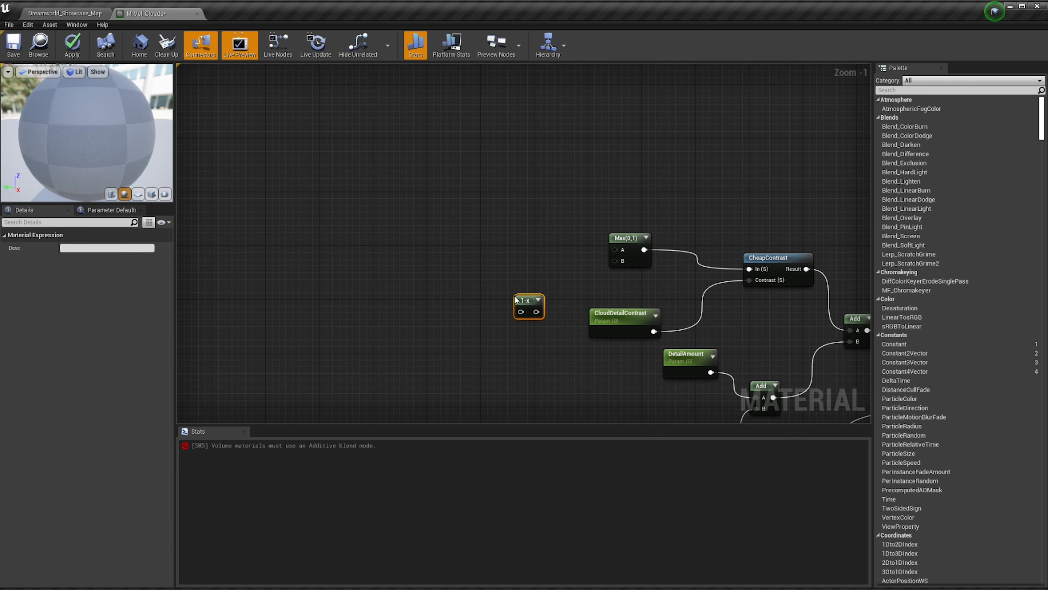
{"action": "left_click_drag", "start_coordinate": [525, 302], "coordinate": [617, 266]}
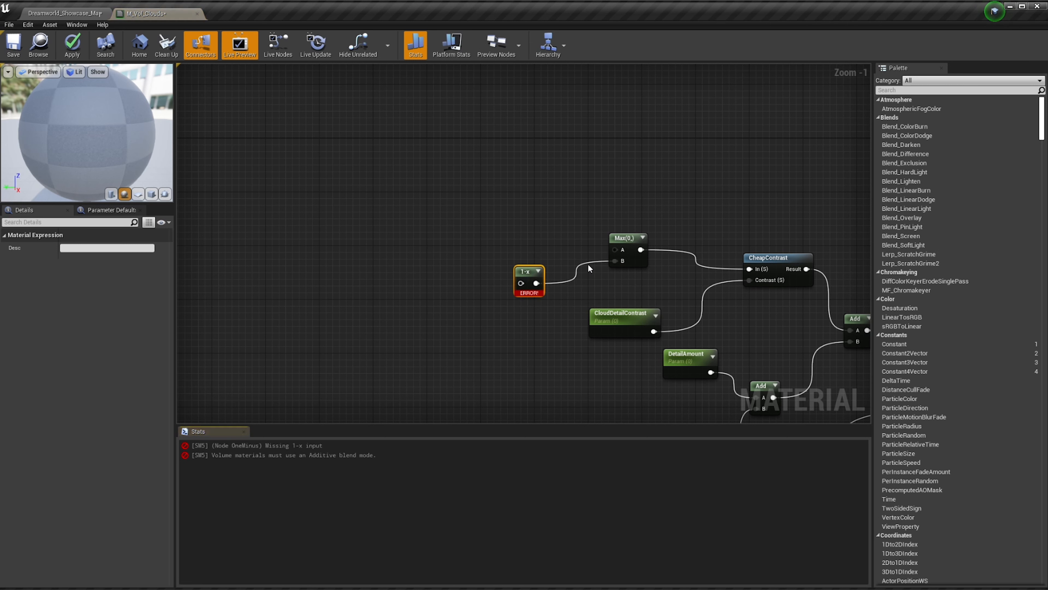
Add a Texture Sample node above and to the left of the 1-x node
{"action": "right_click_drag", "start_coordinate": [372, 209], "coordinate": [436, 214]}
{"action": "right_click_drag", "start_coordinate": [571, 298], "coordinate": [594, 254]}
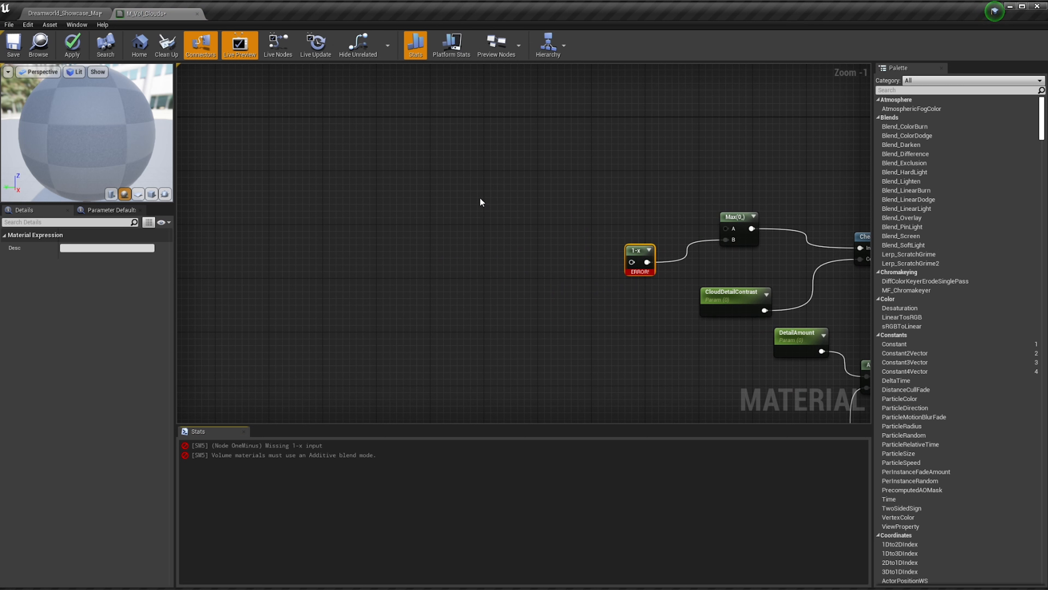
{"action": "right_click", "coordinate": [481, 161]}
{"action": "type", "text": "text"}
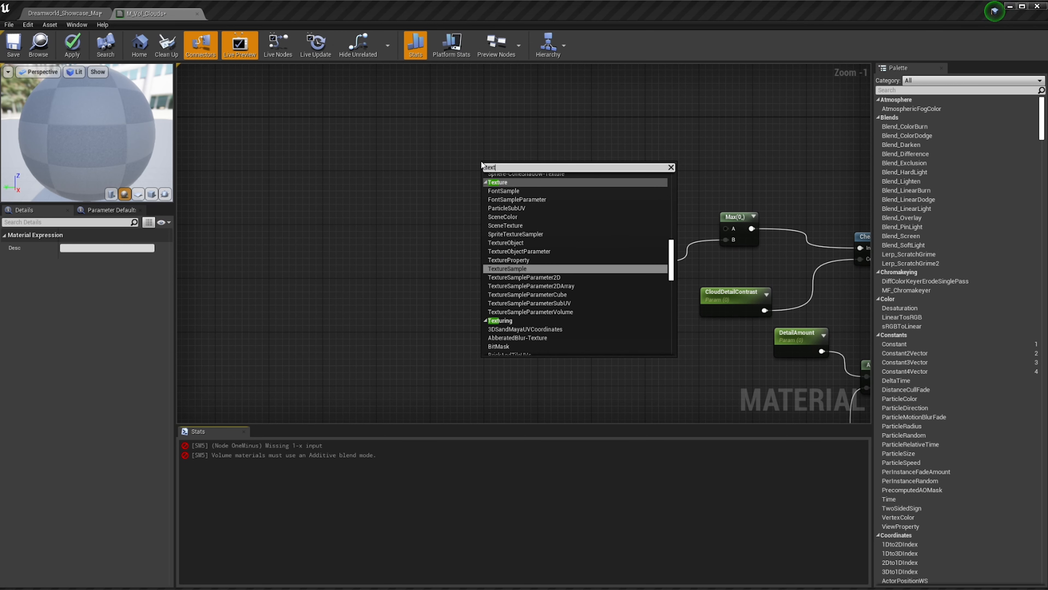
{"action": "key", "text": "Return"}
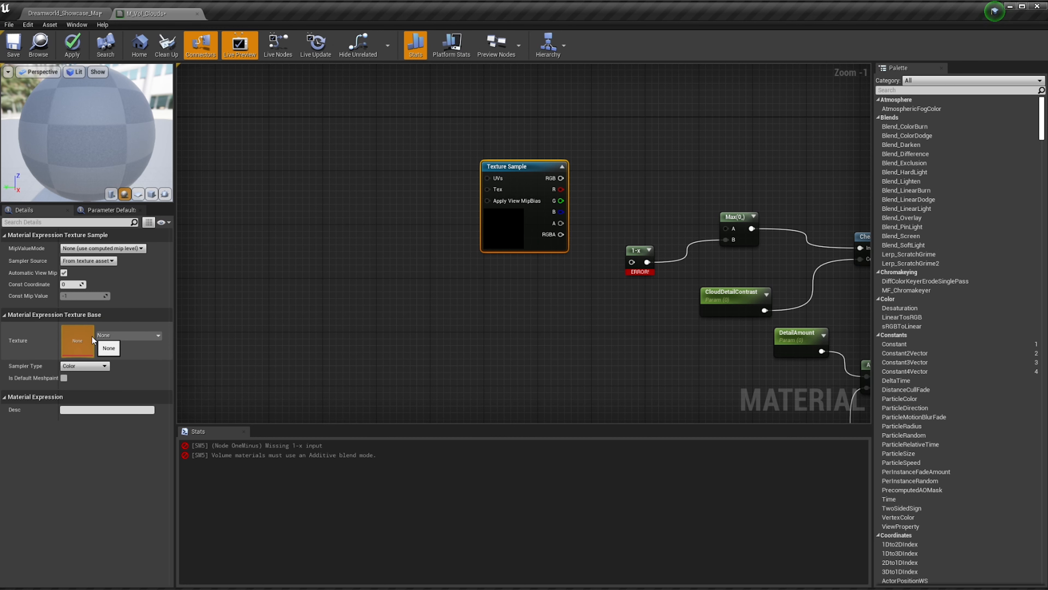
Assign the VT_PerlinWorley_Balanced volume texture to the Texture Sample node
{"action": "right_click_drag", "start_coordinate": [557, 326], "coordinate": [447, 326]}
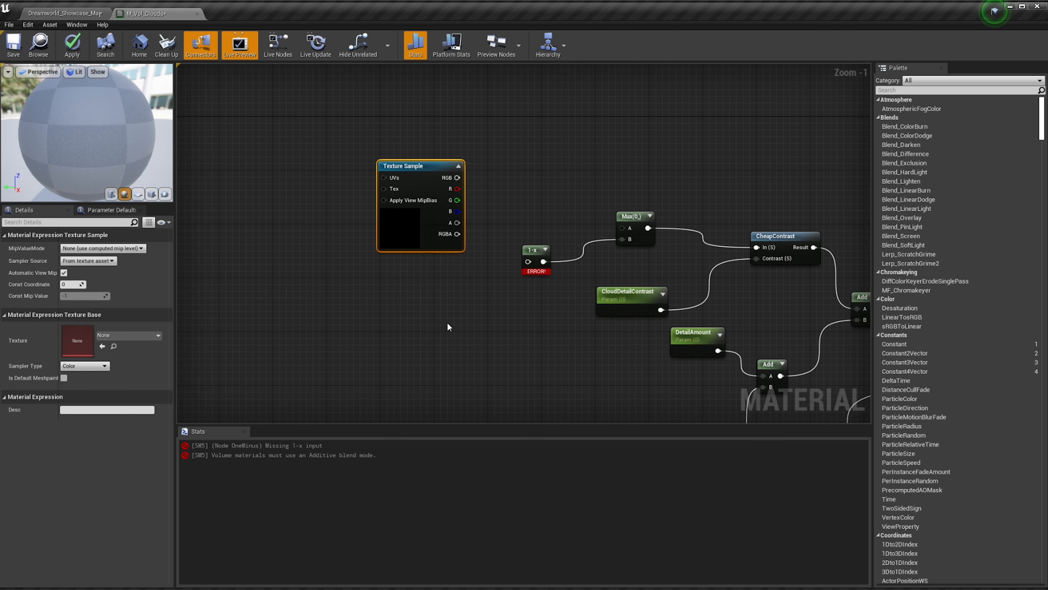
{"action": "left_click", "coordinate": [153, 335]}
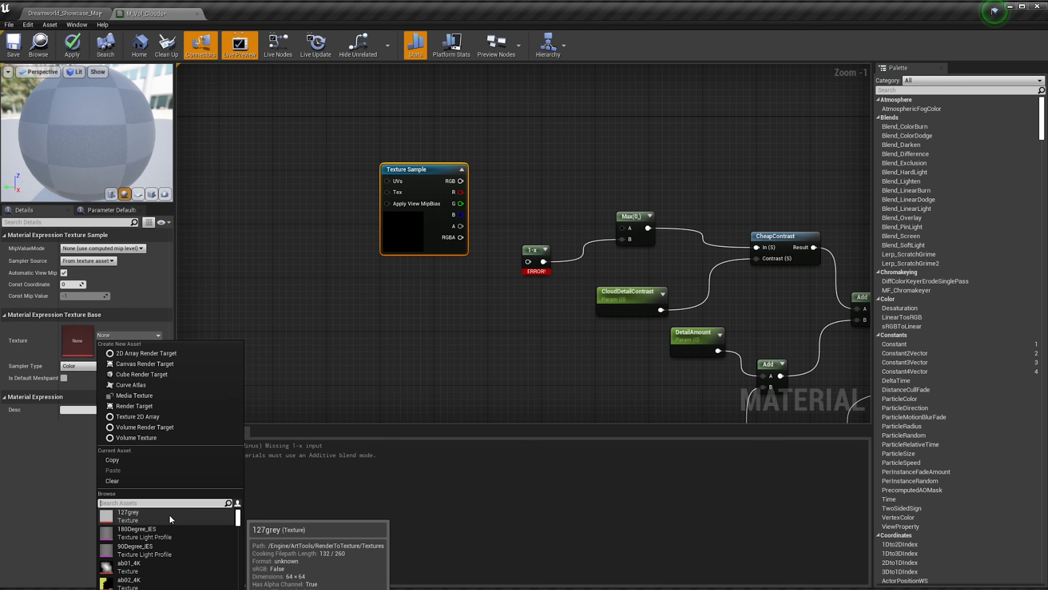
{"action": "type", "text": "VT"}
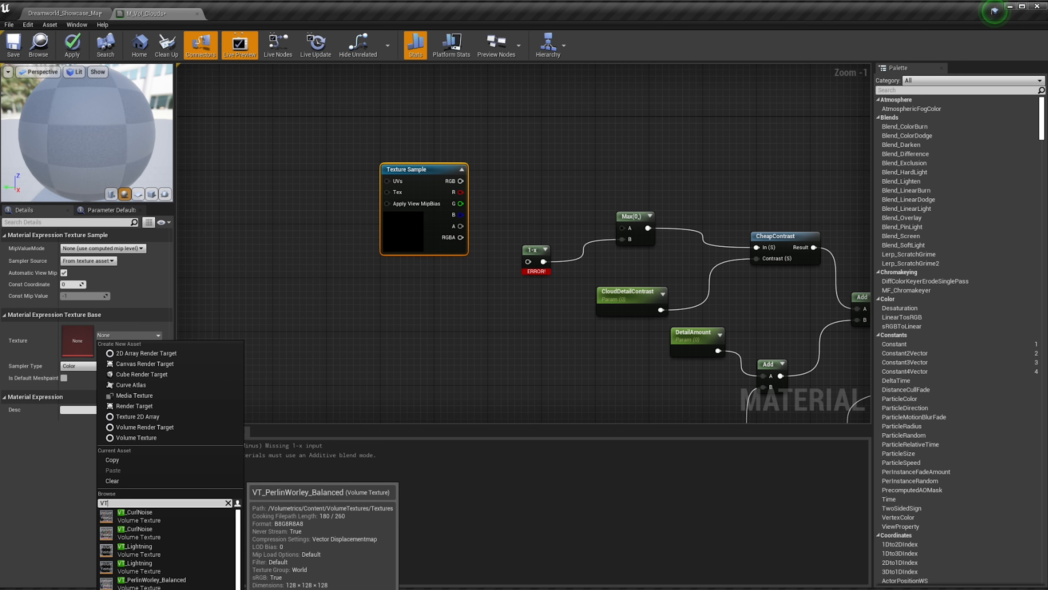
{"action": "left_click", "coordinate": [151, 582]}
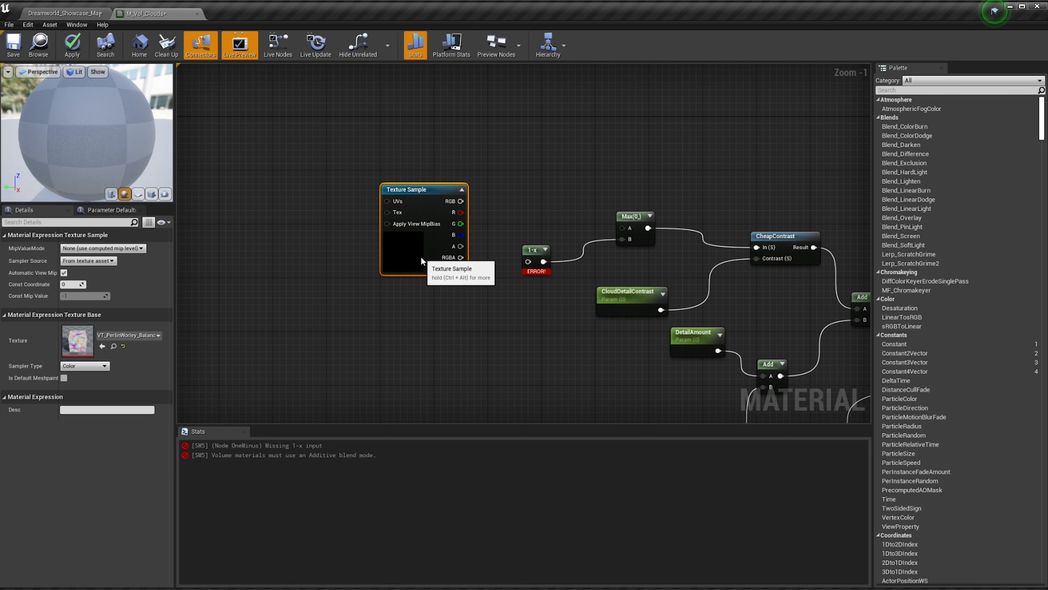
Connect the Texture Sample's G output to Max's A input and to the 1-x node's input
{"action": "right_click_drag", "start_coordinate": [421, 256], "coordinate": [373, 252]}
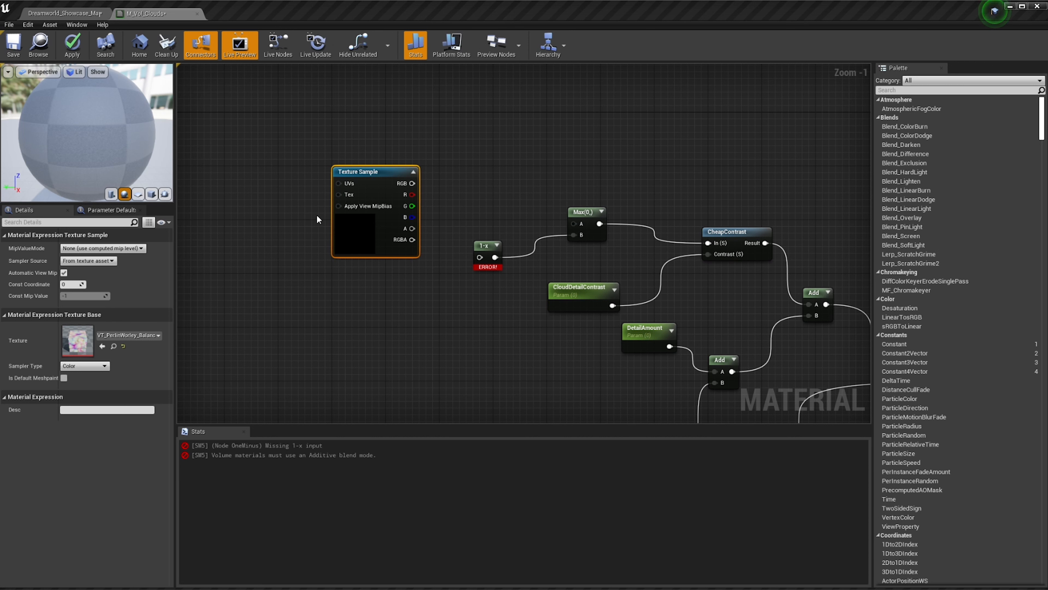
{"action": "left_click_drag", "start_coordinate": [412, 205], "coordinate": [575, 223]}
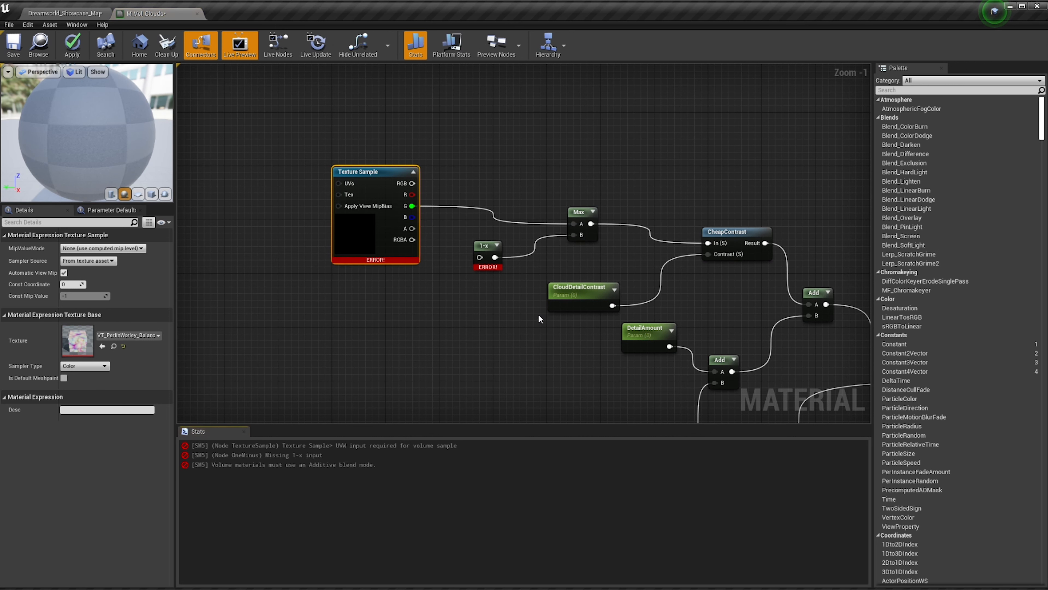
{"action": "right_click_drag", "start_coordinate": [538, 314], "coordinate": [420, 316]}
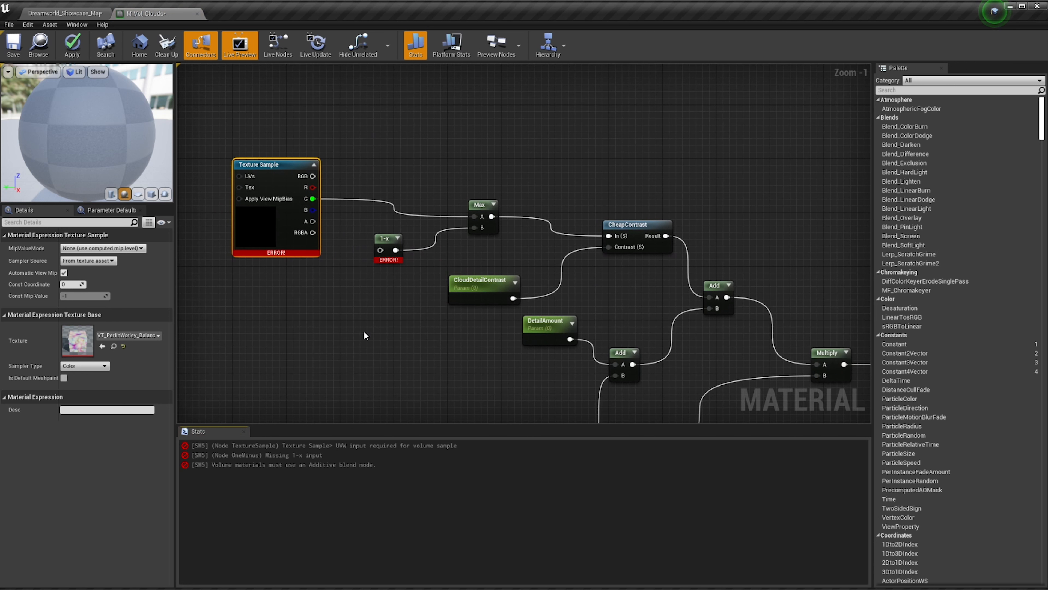
{"action": "left_click_drag", "start_coordinate": [312, 199], "coordinate": [417, 263]}
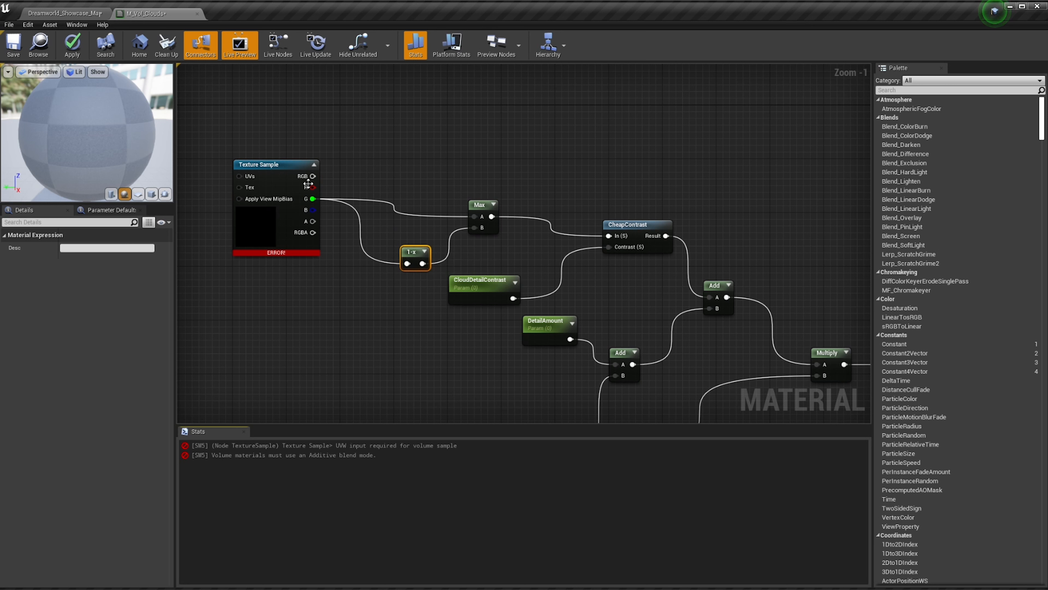
{"action": "left_click", "coordinate": [480, 223]}
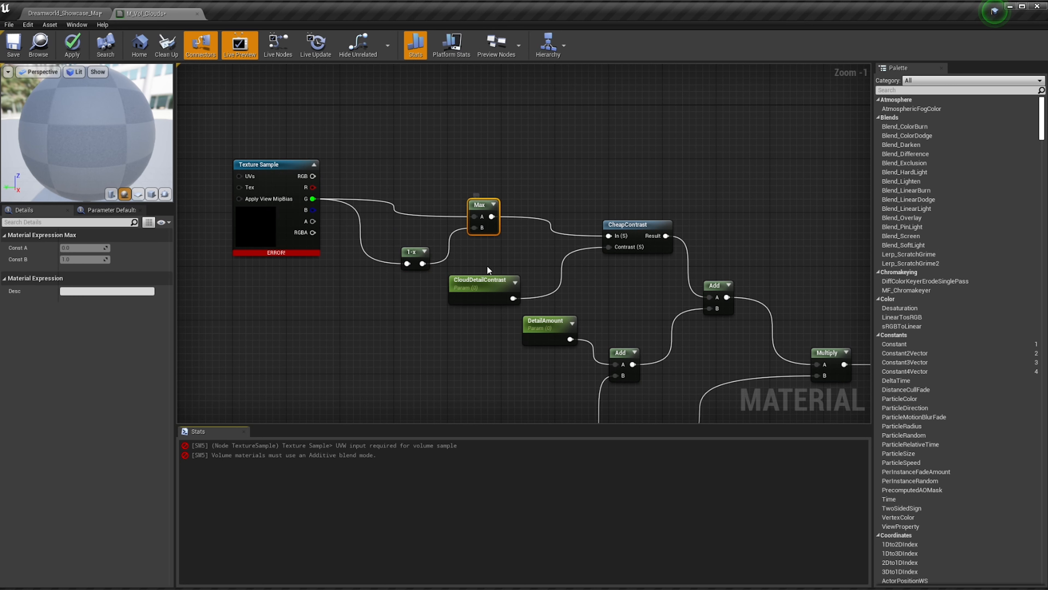
{"action": "left_click", "coordinate": [410, 256]}
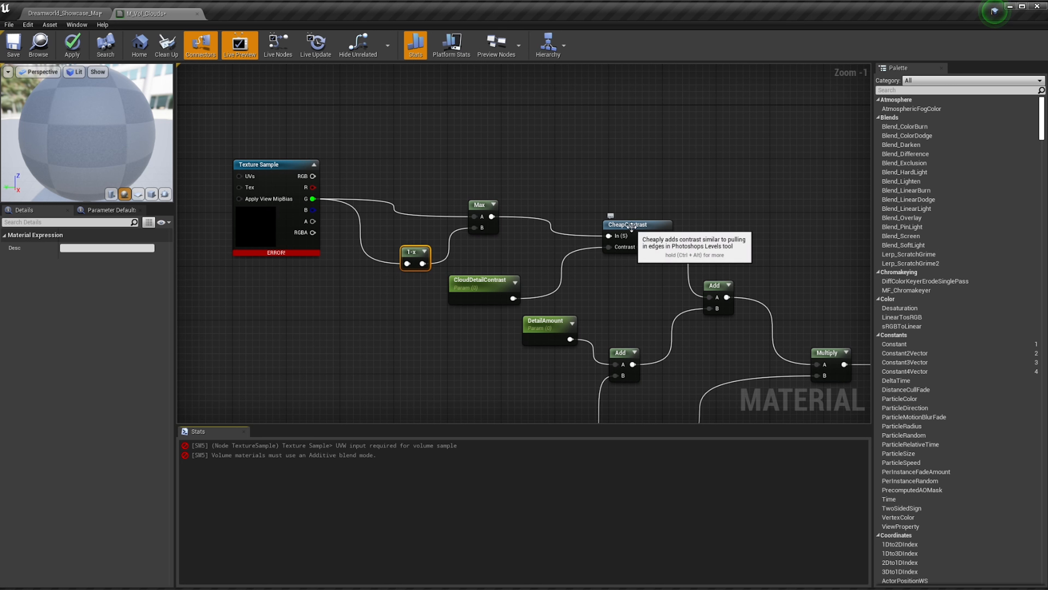
{"action": "right_click_drag", "start_coordinate": [378, 318], "coordinate": [425, 265]}
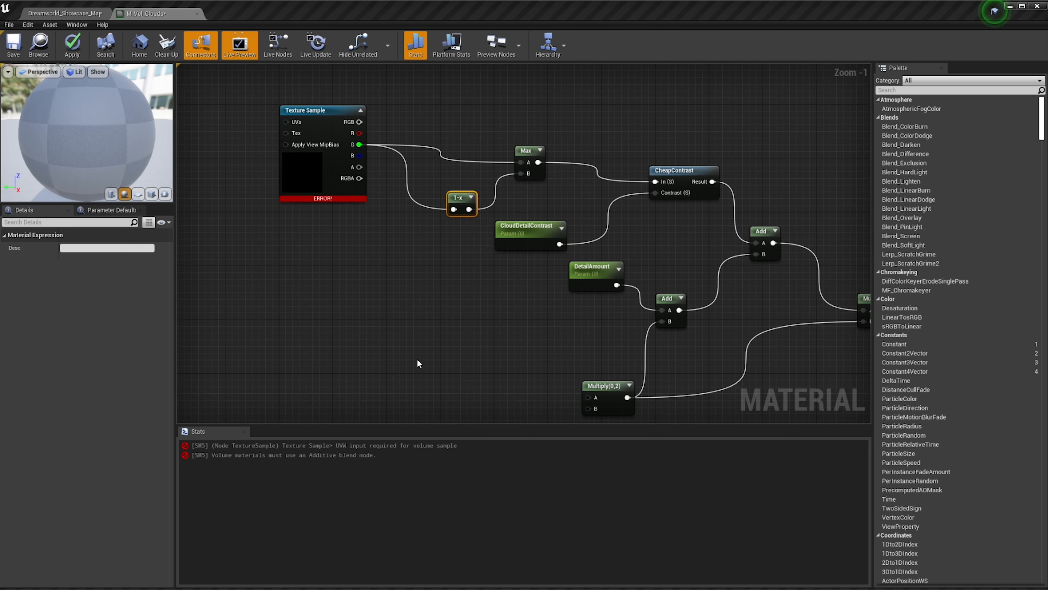
{"action": "right_click_drag", "start_coordinate": [418, 363], "coordinate": [402, 264]}
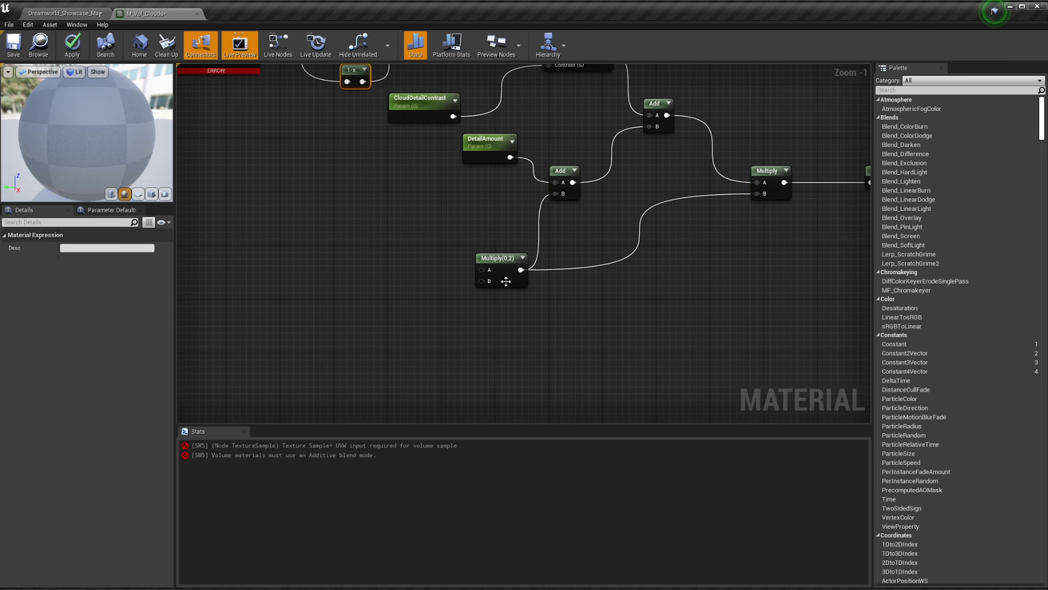
Nudge the Multiply(0,2) node slightly to the right beneath the lower Add node
{"action": "left_click_drag", "start_coordinate": [506, 281], "coordinate": [513, 283]}
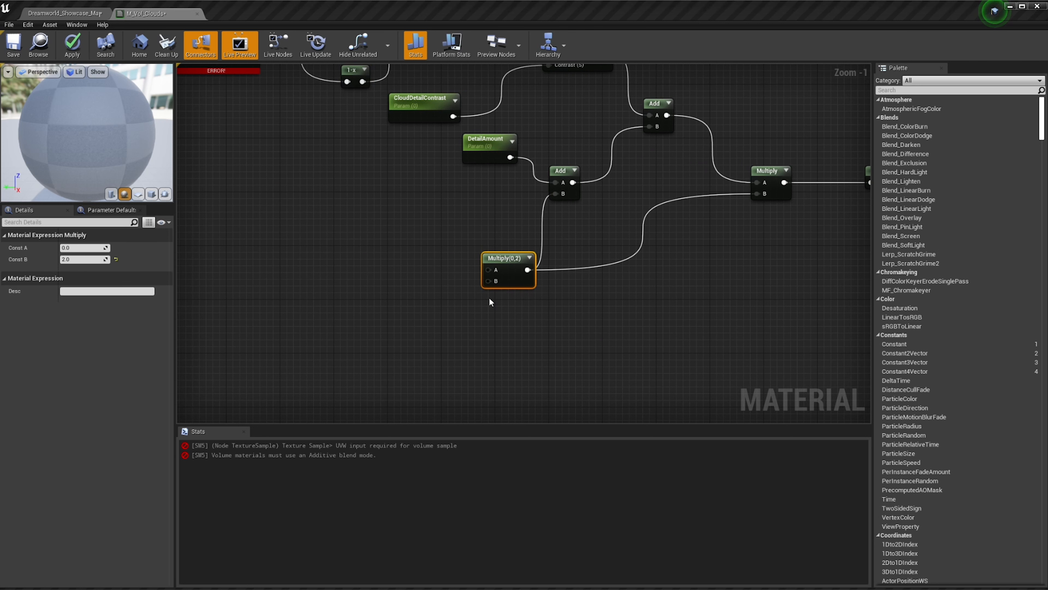
{"action": "left_click", "coordinate": [491, 300]}
{"action": "left_click", "coordinate": [516, 281]}
Duplicate the VT_PerlinWorley_Balanced Texture Sample and place the copy below the original, to the left of Multiply(0,2)
{"action": "right_click_drag", "start_coordinate": [212, 211], "coordinate": [271, 316]}
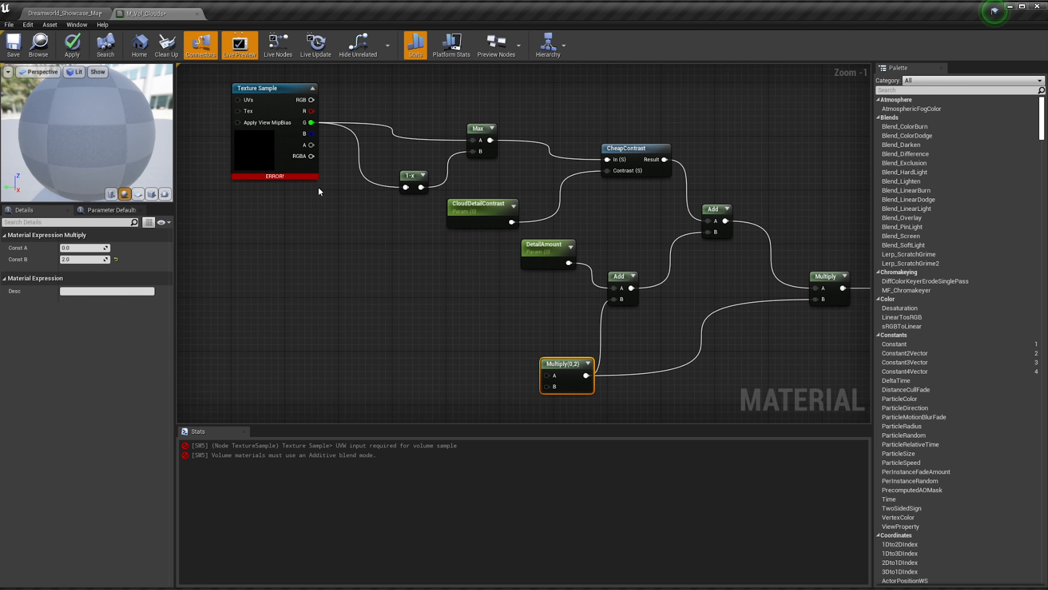
{"action": "left_click", "coordinate": [286, 158]}
{"action": "key", "text": "ctrl+c"}
{"action": "key", "text": "ctrl+v"}
{"action": "left_click_drag", "start_coordinate": [330, 259], "coordinate": [344, 345]}
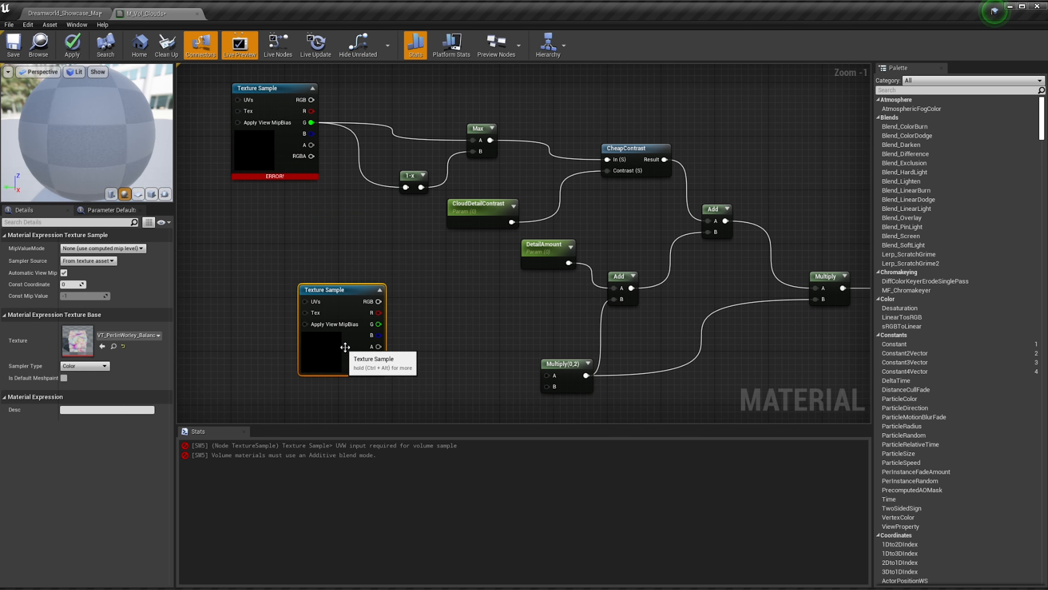
{"action": "right_click_drag", "start_coordinate": [390, 343], "coordinate": [436, 229]}
{"action": "left_click_drag", "start_coordinate": [395, 231], "coordinate": [395, 272]}
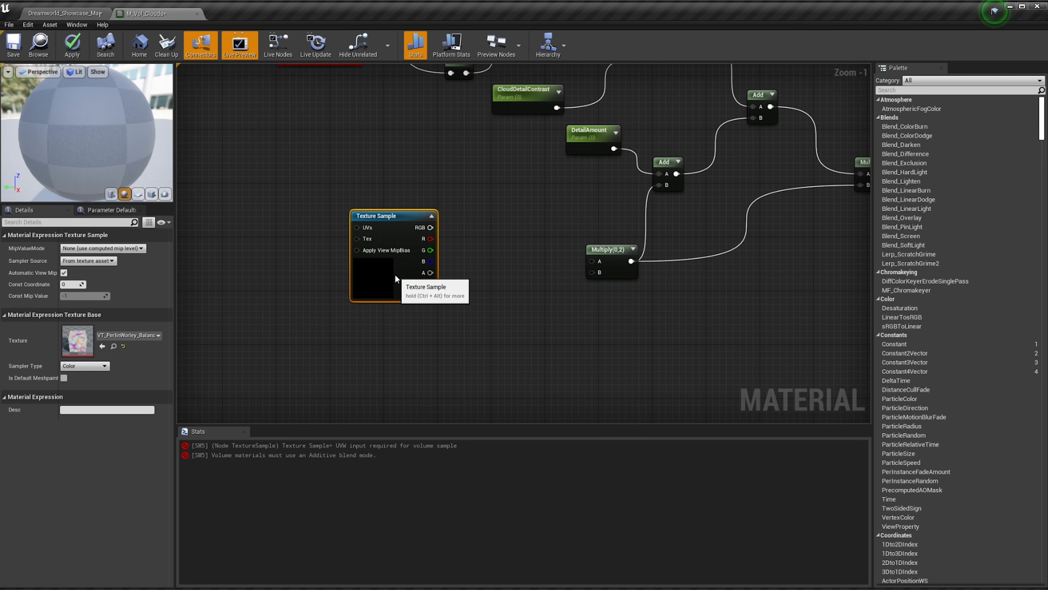
Connect the lower Texture Sample's RGB output to the A input of the Multiply(0,2) node
{"action": "right_click_drag", "start_coordinate": [430, 239], "coordinate": [391, 264]}
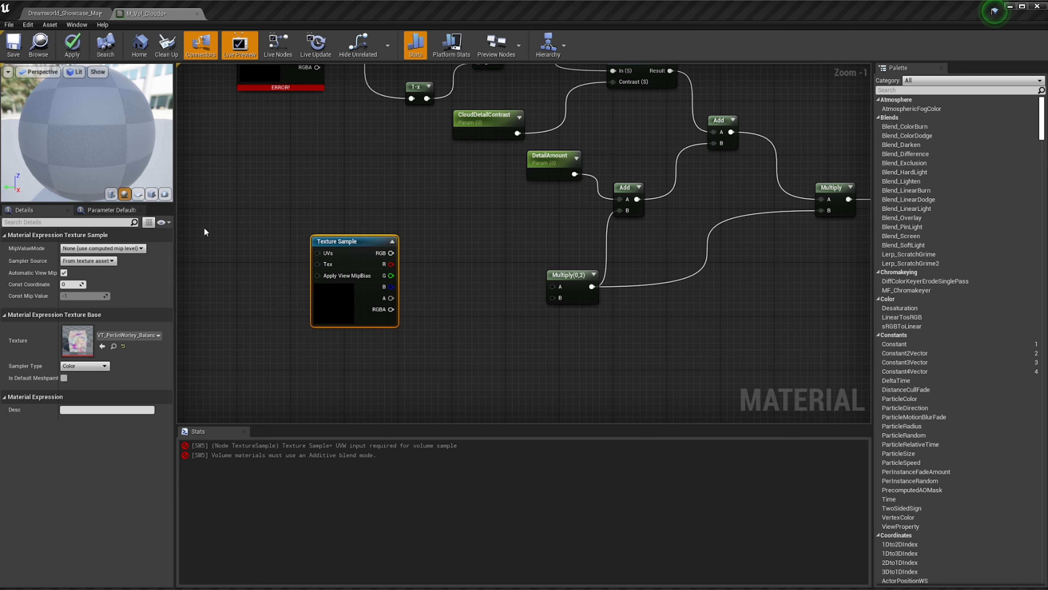
{"action": "right_click_drag", "start_coordinate": [369, 235], "coordinate": [326, 263]}
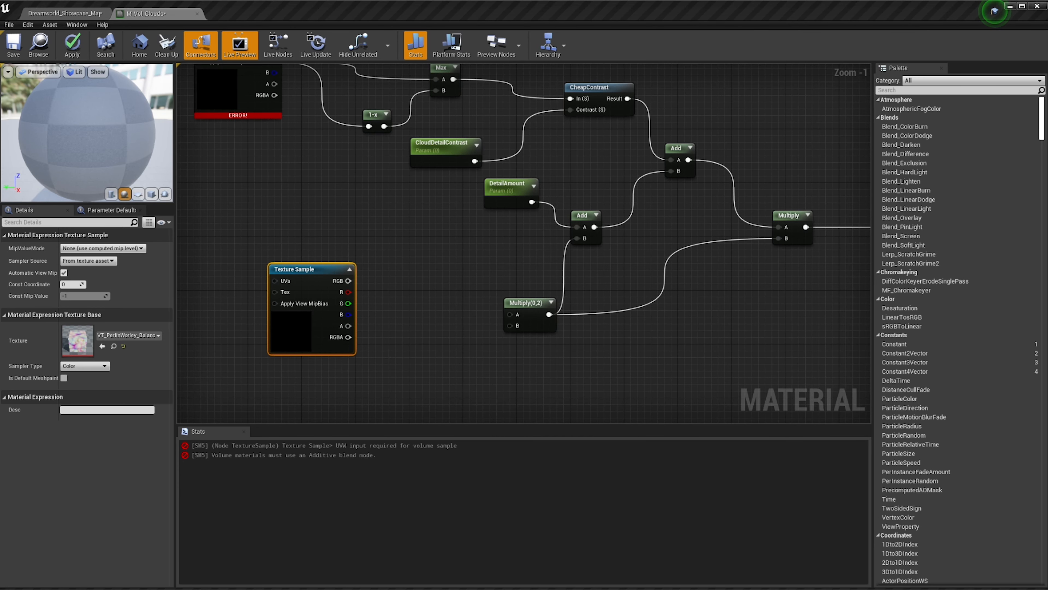
{"action": "left_click_drag", "start_coordinate": [348, 281], "coordinate": [511, 317]}
Move the upper Texture Sample to the right, closer to the Max and 1-x nodes
{"action": "scroll", "coordinate": [443, 305], "scroll_direction": "down", "scroll_amount": 2}
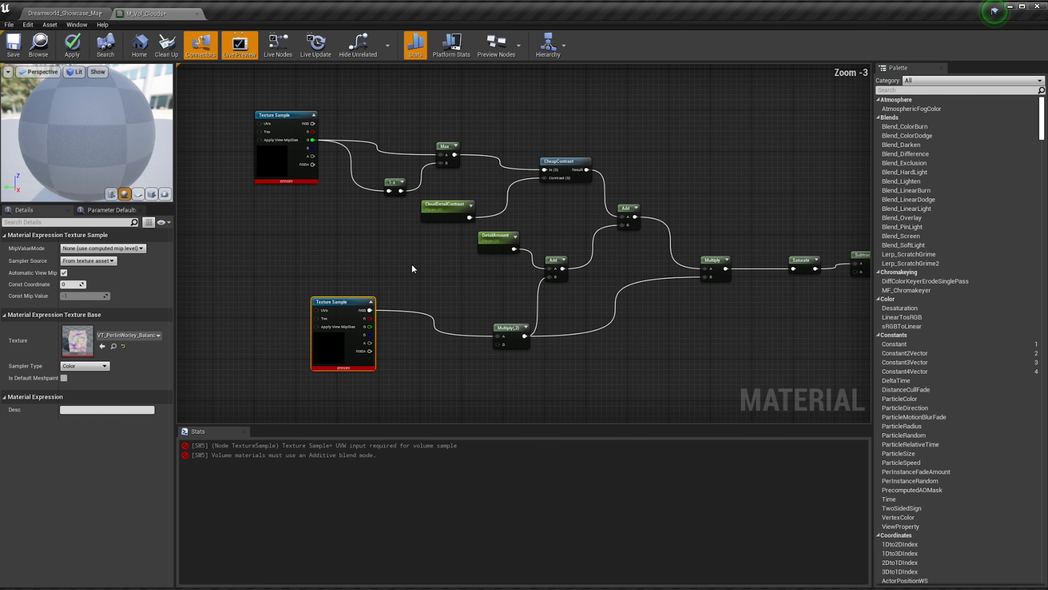
{"action": "left_click", "coordinate": [296, 174]}
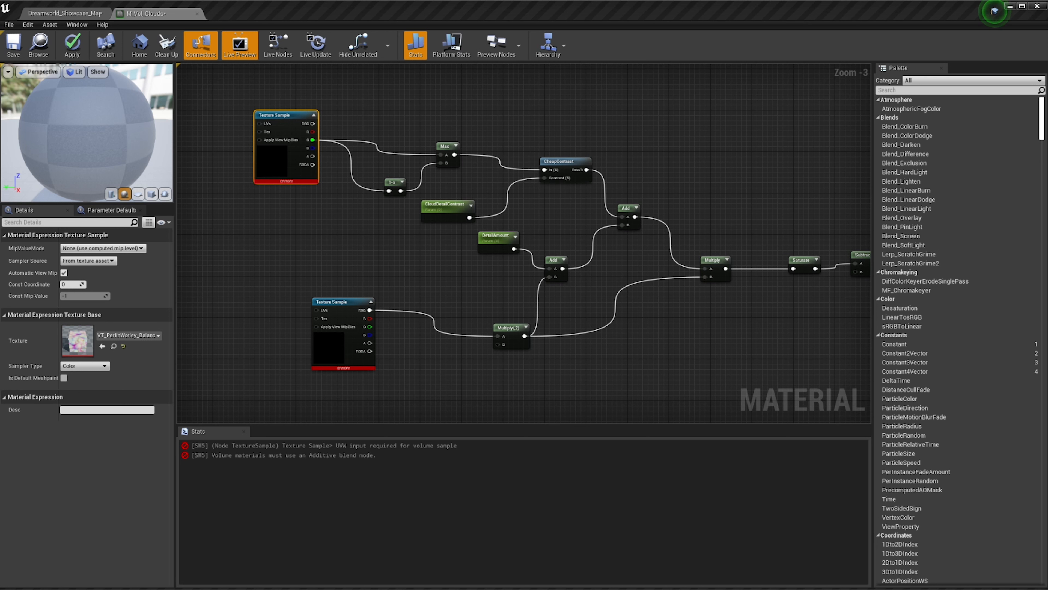
{"action": "right_click_drag", "start_coordinate": [358, 346], "coordinate": [256, 350]}
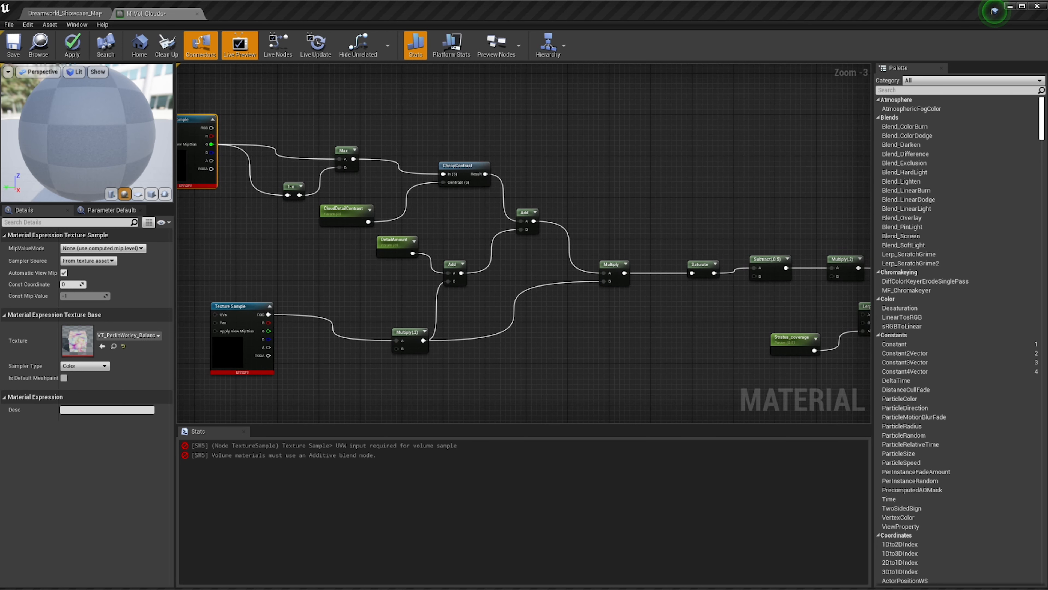
{"action": "left_click", "coordinate": [257, 350]}
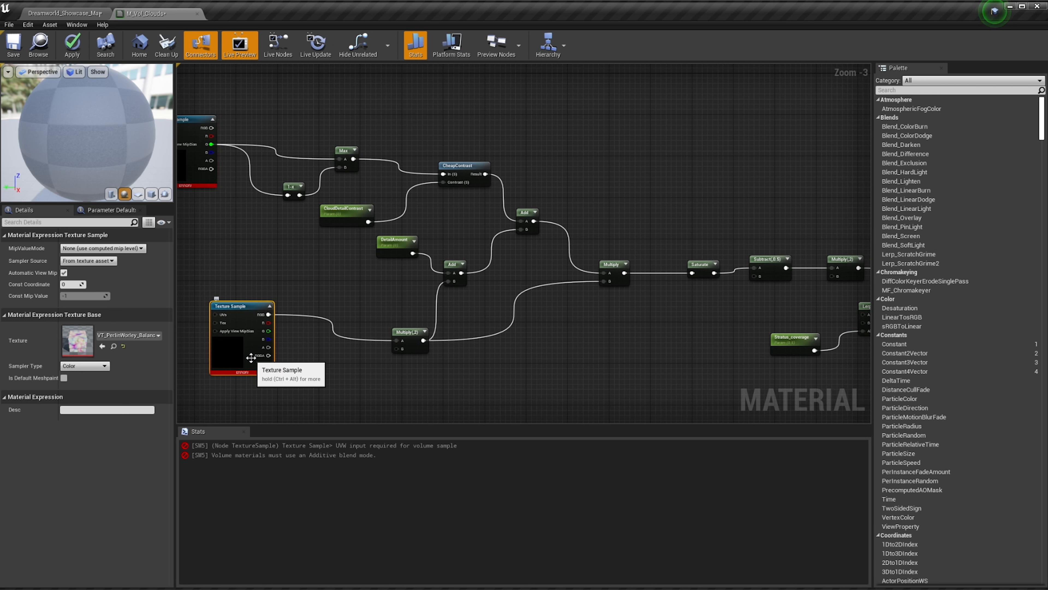
{"action": "scroll", "coordinate": [250, 357], "scroll_direction": "down", "scroll_amount": 1}
{"action": "left_click_drag", "start_coordinate": [214, 211], "coordinate": [241, 209]}
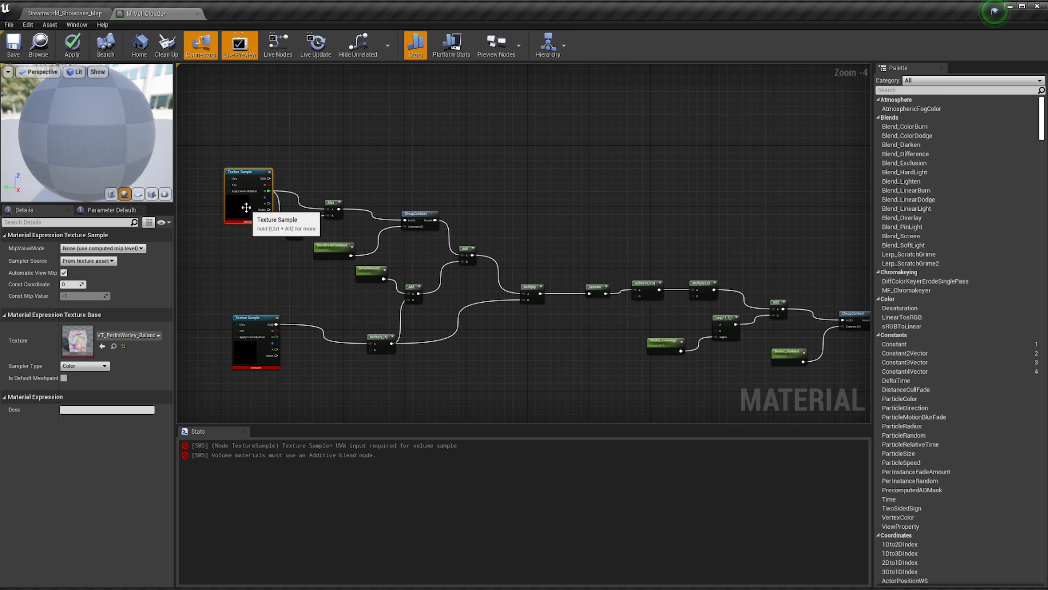
Review how the two Texture Samples feed the Multiply, 1-x and CheapContrast nodes of the detail chain
{"action": "right_click_drag", "start_coordinate": [578, 363], "coordinate": [518, 350]}
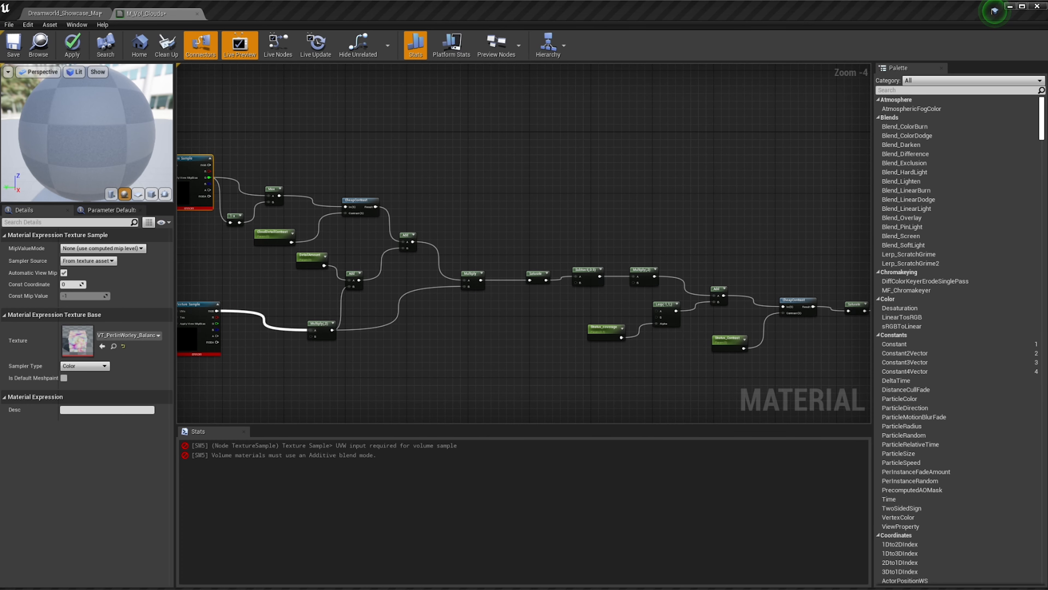
{"action": "scroll", "coordinate": [373, 340], "scroll_direction": "up", "scroll_amount": 3}
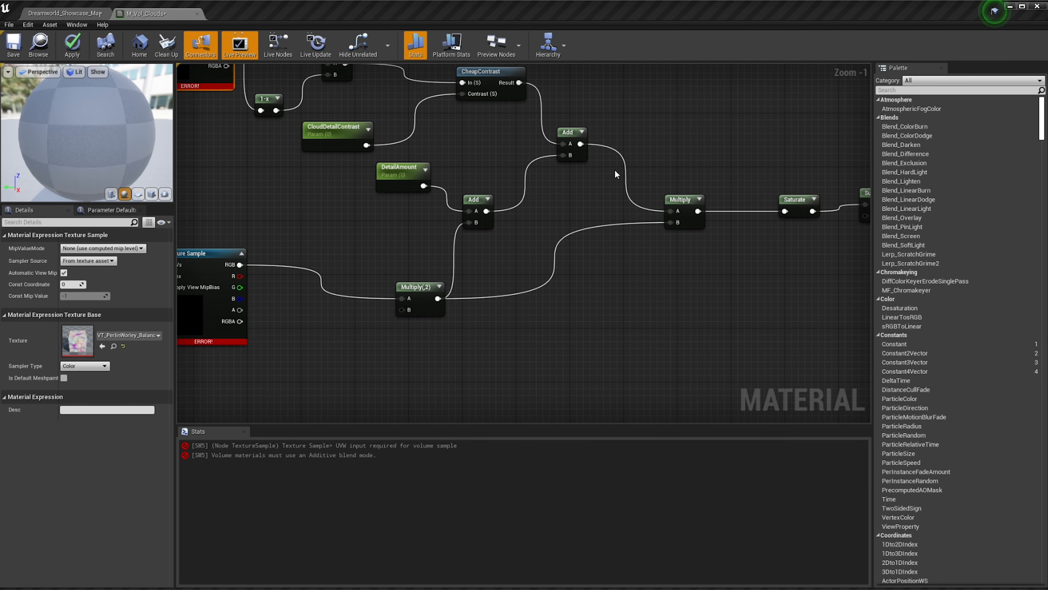
{"action": "left_click", "coordinate": [427, 288]}
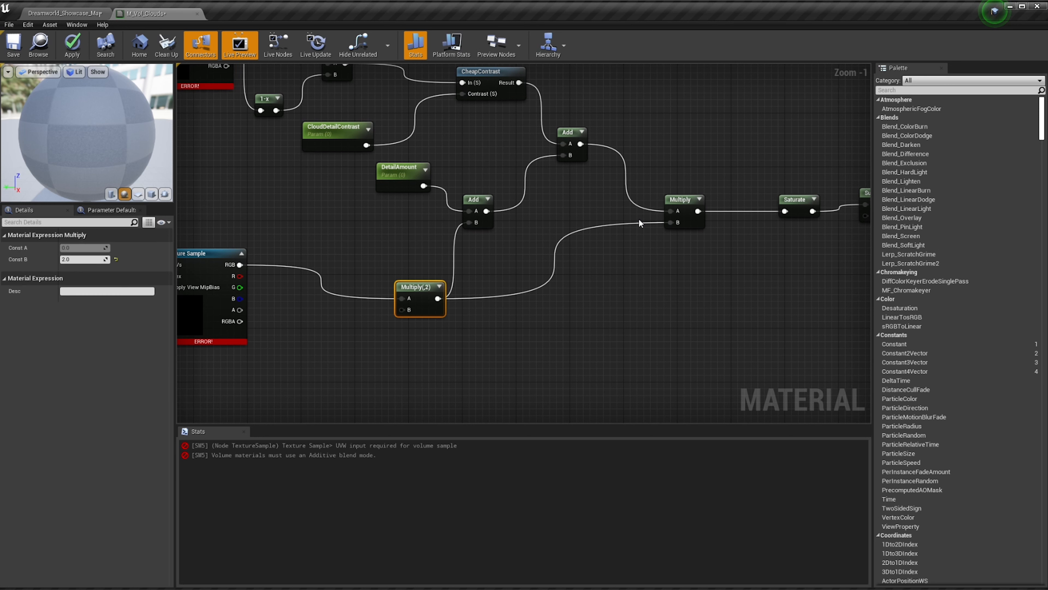
{"action": "right_click_drag", "start_coordinate": [657, 174], "coordinate": [743, 267]}
{"action": "left_click", "coordinate": [285, 153]}
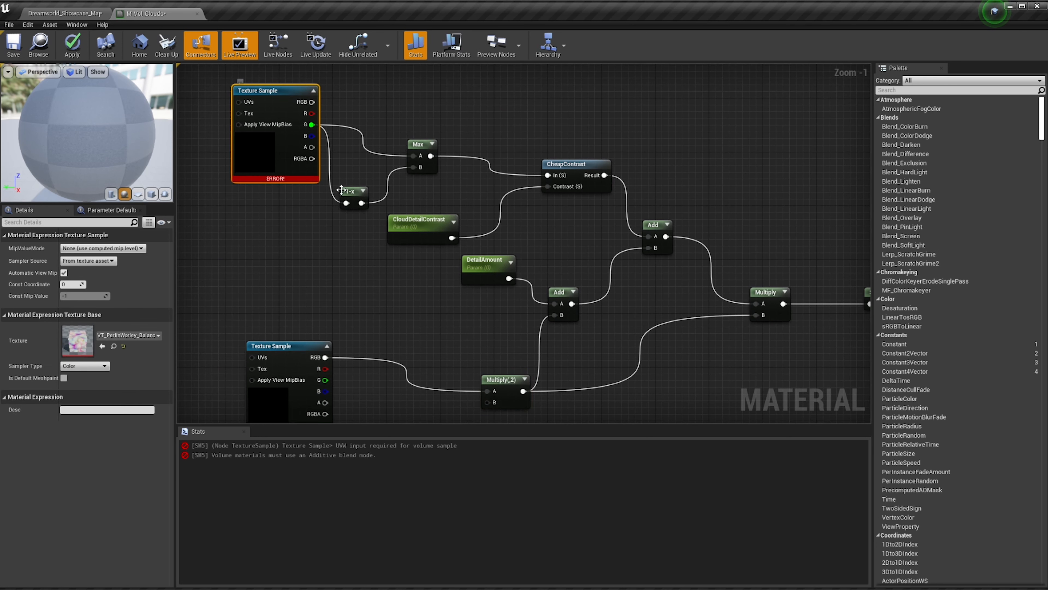
{"action": "left_click", "coordinate": [586, 187]}
{"action": "left_click", "coordinate": [674, 371]}
Duplicate the CheapContrast node and place the copy below and to the right of the Multiply(,2) node
{"action": "right_click_drag", "start_coordinate": [674, 372], "coordinate": [638, 277]}
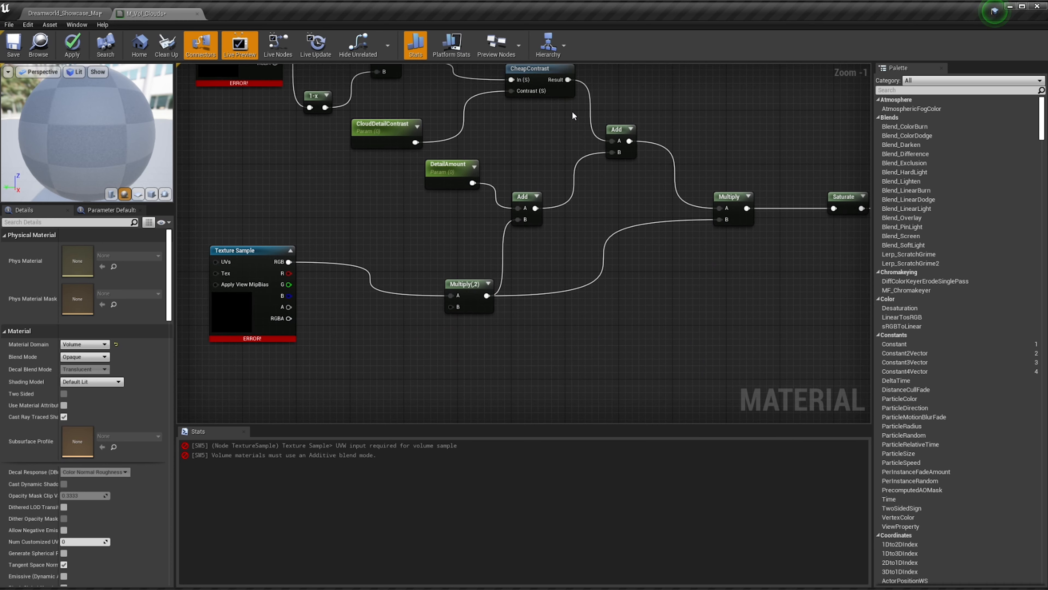
{"action": "left_click_drag", "start_coordinate": [554, 92], "coordinate": [562, 114]}
{"action": "key", "text": "ctrl+w"}
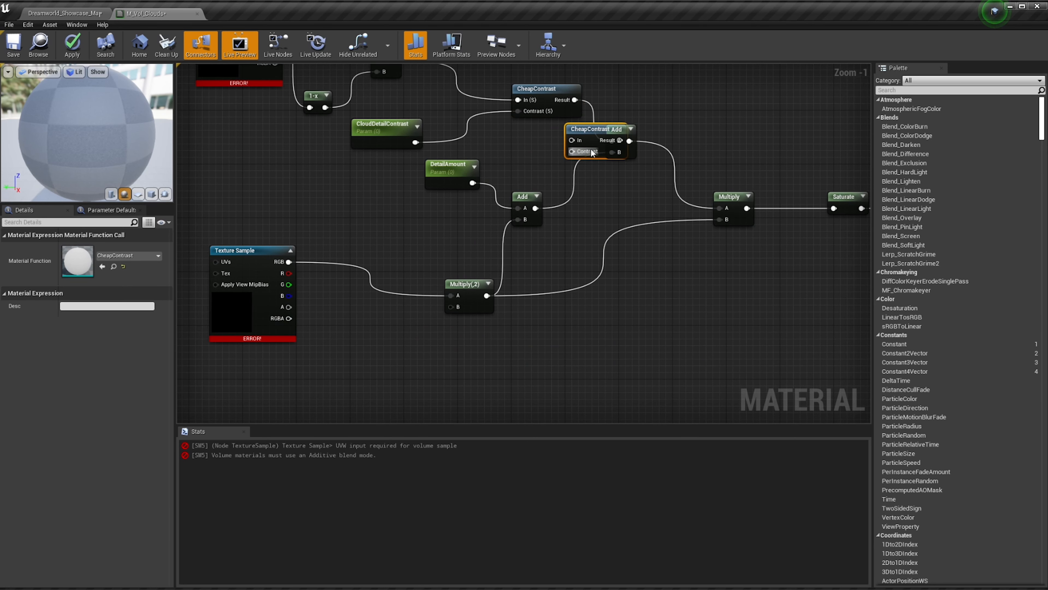
{"action": "left_click_drag", "start_coordinate": [590, 152], "coordinate": [619, 274]}
{"action": "left_click_drag", "start_coordinate": [584, 132], "coordinate": [590, 360]}
{"action": "right_click_drag", "start_coordinate": [549, 358], "coordinate": [529, 253]}
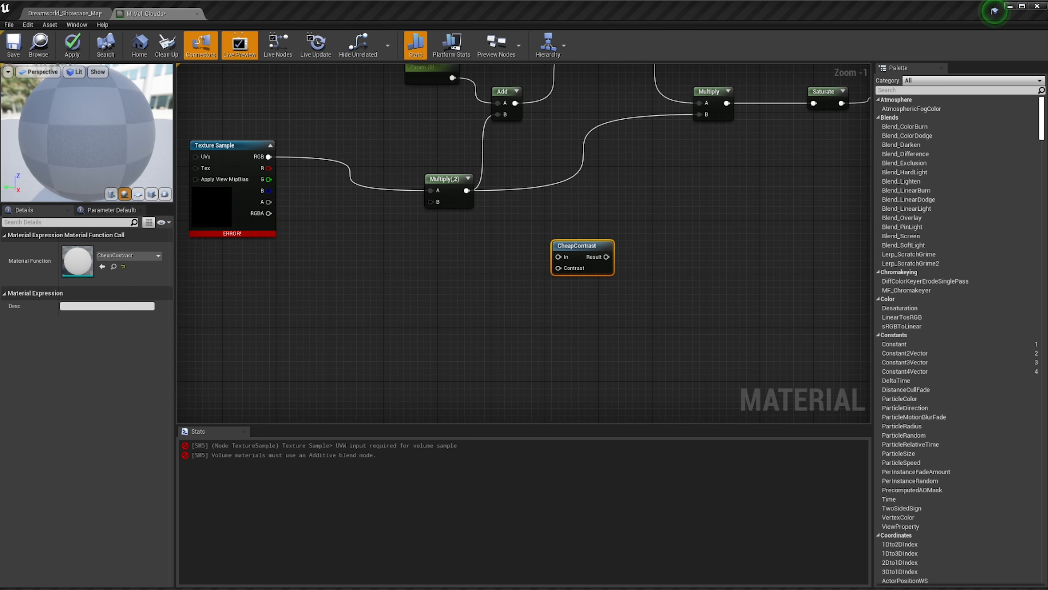
Connect the upper Texture Sample's G output to the In input of the copied CheapContrast node
{"action": "right_click_drag", "start_coordinate": [392, 160], "coordinate": [390, 261]}
{"action": "scroll", "coordinate": [389, 258], "scroll_direction": "down", "scroll_amount": 2}
{"action": "right_click_drag", "start_coordinate": [310, 95], "coordinate": [325, 166]}
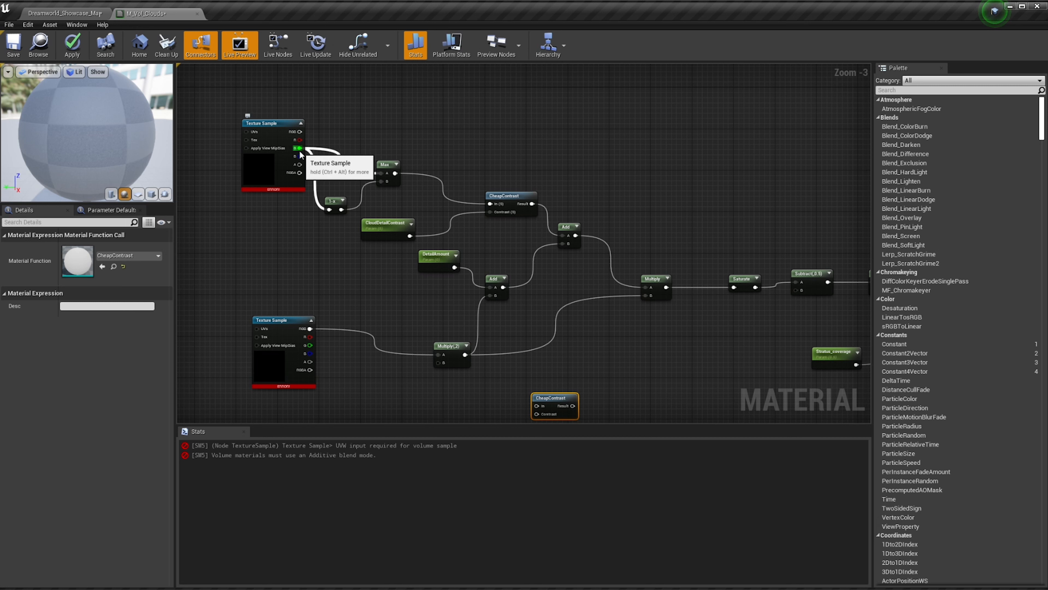
{"action": "left_click_drag", "start_coordinate": [298, 147], "coordinate": [539, 384]}
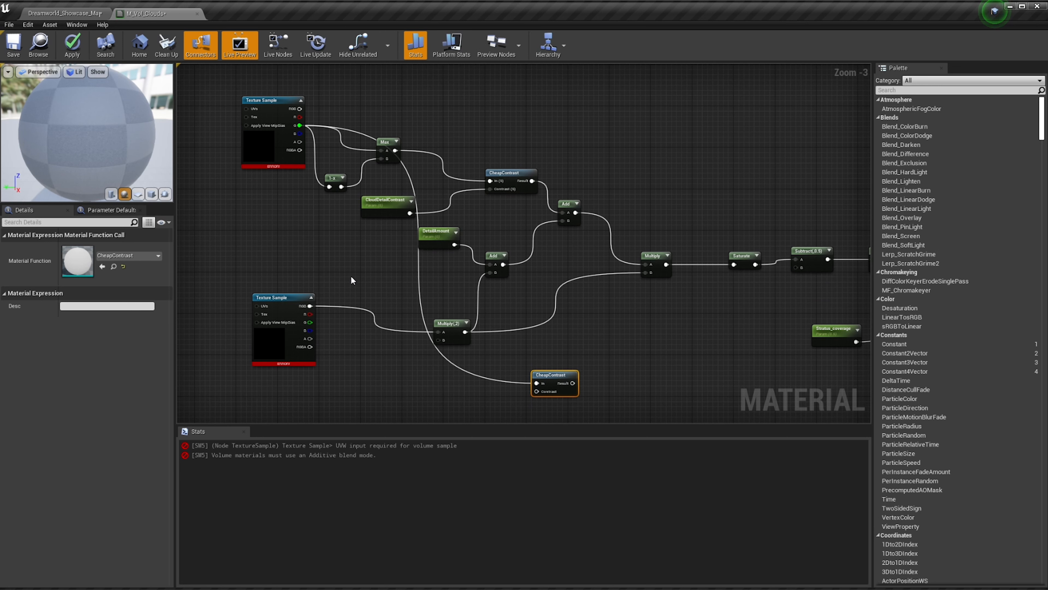
Shift the upper CheapContrast node and the Max node up and to the right to space out the wiring
{"action": "scroll", "coordinate": [388, 153], "scroll_direction": "up", "scroll_amount": 3}
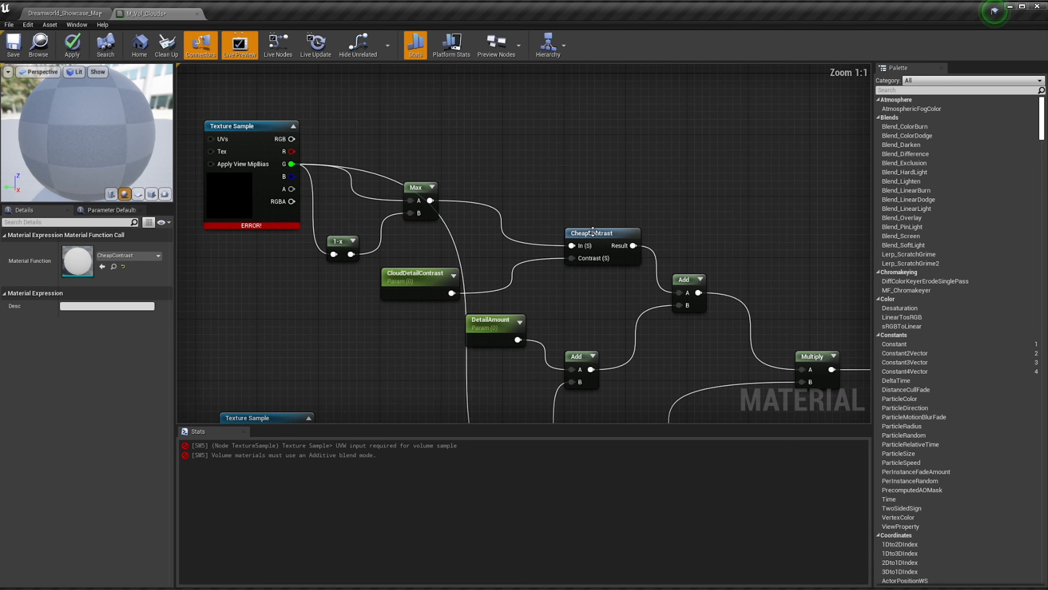
{"action": "left_click_drag", "start_coordinate": [591, 232], "coordinate": [613, 224]}
{"action": "left_click", "coordinate": [441, 152]}
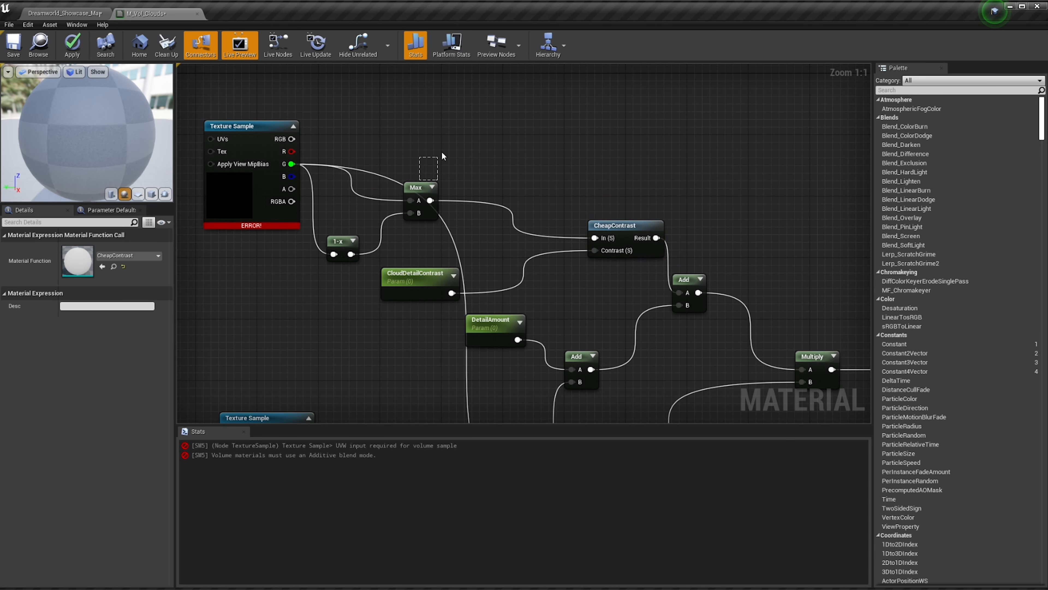
{"action": "left_click_drag", "start_coordinate": [428, 188], "coordinate": [443, 165]}
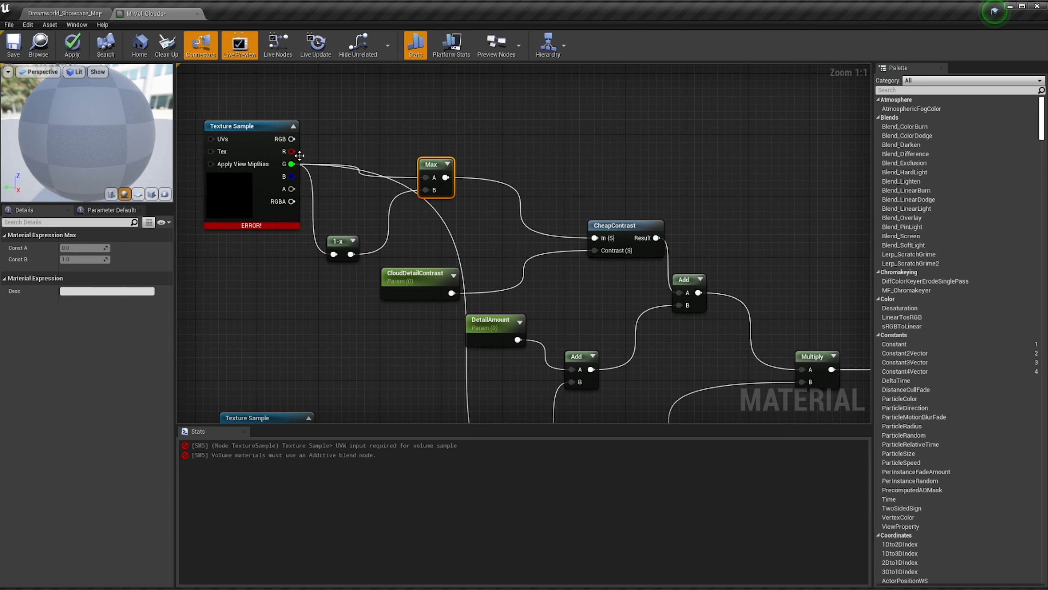
Reconnect Max's A input to the upper Texture Sample's R output and move Max further right
{"action": "left_click_drag", "start_coordinate": [291, 151], "coordinate": [488, 207]}
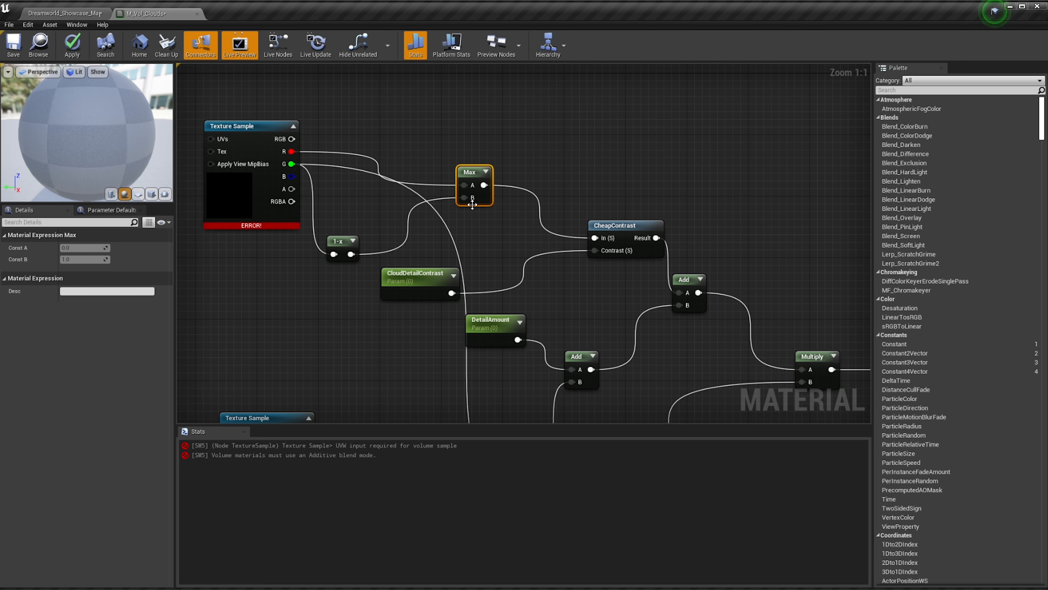
{"action": "left_click_drag", "start_coordinate": [489, 196], "coordinate": [496, 173]}
Nudge the lower CheapContrast node left and move the CloudDetailContrast parameter right, directly above DetailAmount
{"action": "right_click_drag", "start_coordinate": [498, 265], "coordinate": [498, 160]}
{"action": "scroll", "coordinate": [529, 286], "scroll_direction": "down", "scroll_amount": 1}
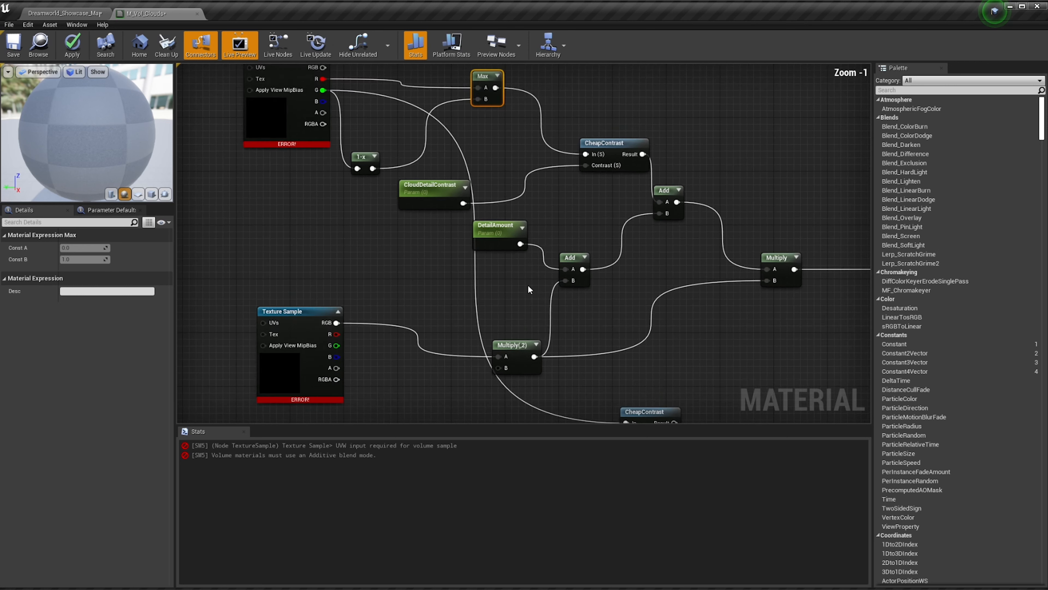
{"action": "right_click_drag", "start_coordinate": [528, 285], "coordinate": [522, 117]}
{"action": "right_click_drag", "start_coordinate": [639, 257], "coordinate": [583, 313]}
{"action": "left_click_drag", "start_coordinate": [593, 298], "coordinate": [587, 298]}
{"action": "right_click_drag", "start_coordinate": [559, 243], "coordinate": [590, 342]}
{"action": "scroll", "coordinate": [590, 322], "scroll_direction": "down", "scroll_amount": 2}
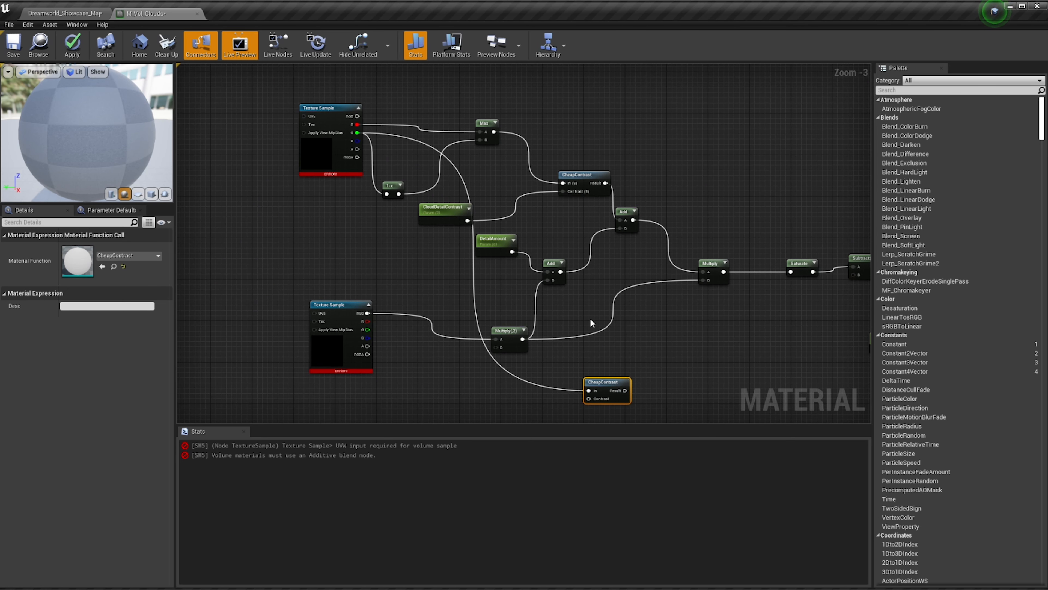
{"action": "left_click_drag", "start_coordinate": [448, 216], "coordinate": [511, 205]}
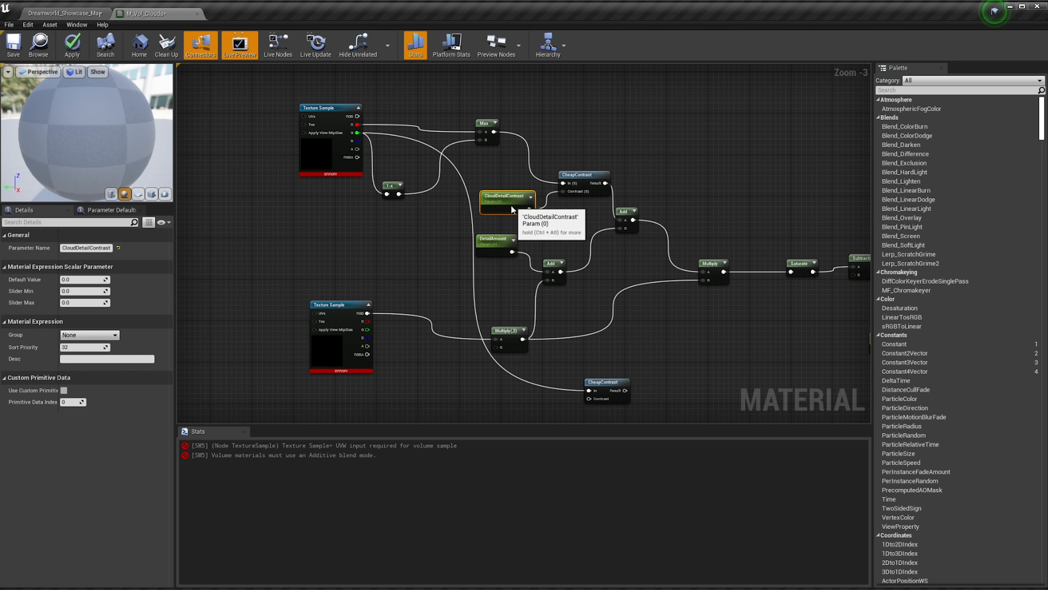
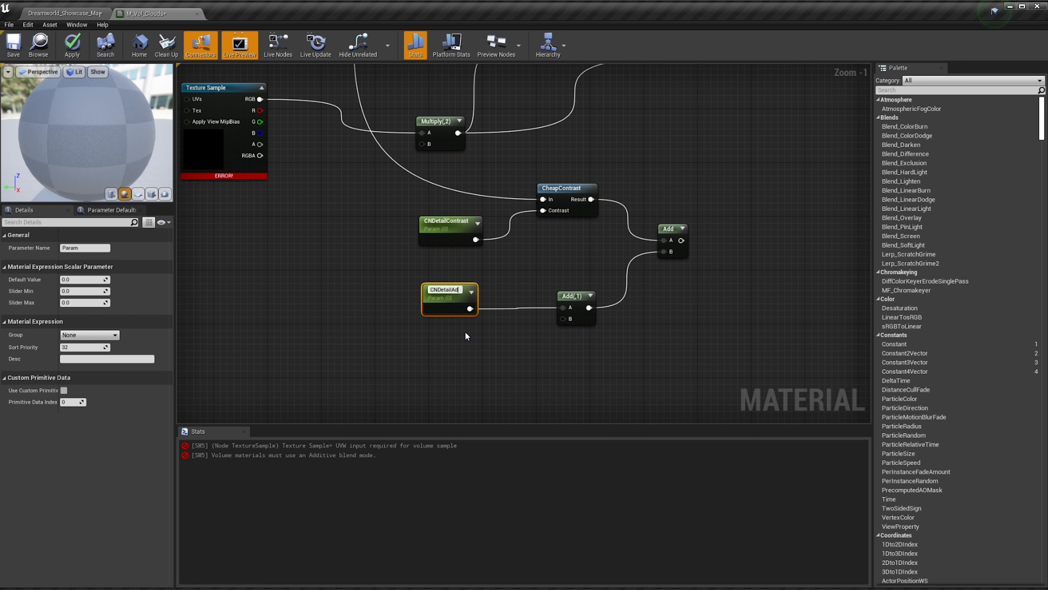
Name the scalar parameter feeding the Add(,1) node CNDetailAddAmount
{"action": "key", "text": "Return"}
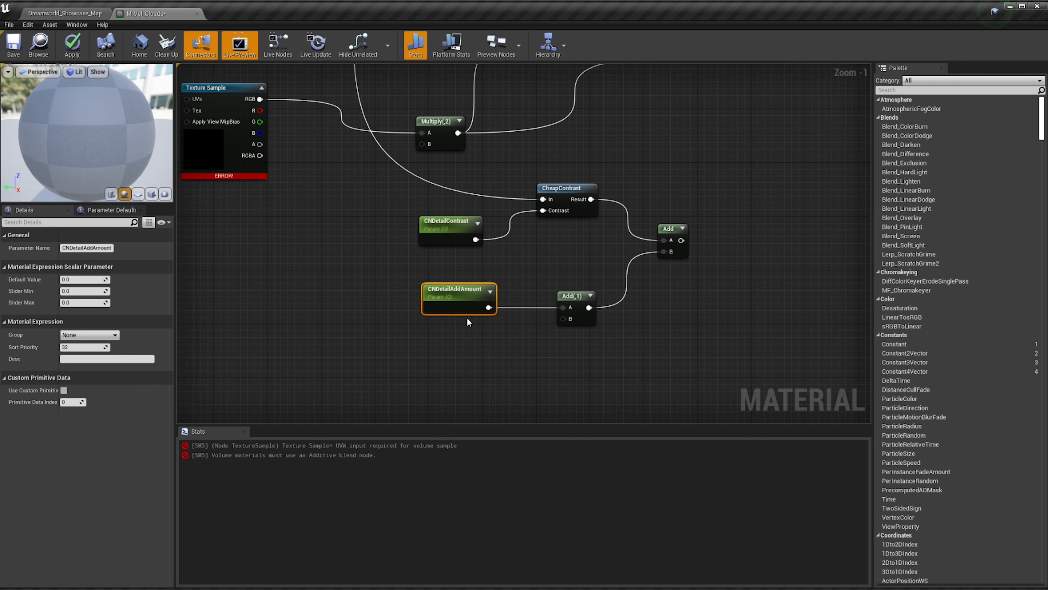
Paste a copy of the Multiply node with Const B 2.0 below the link between Multiply and Saturate
{"action": "right_click_drag", "start_coordinate": [615, 338], "coordinate": [503, 350]}
{"action": "right_click_drag", "start_coordinate": [676, 341], "coordinate": [593, 342]}
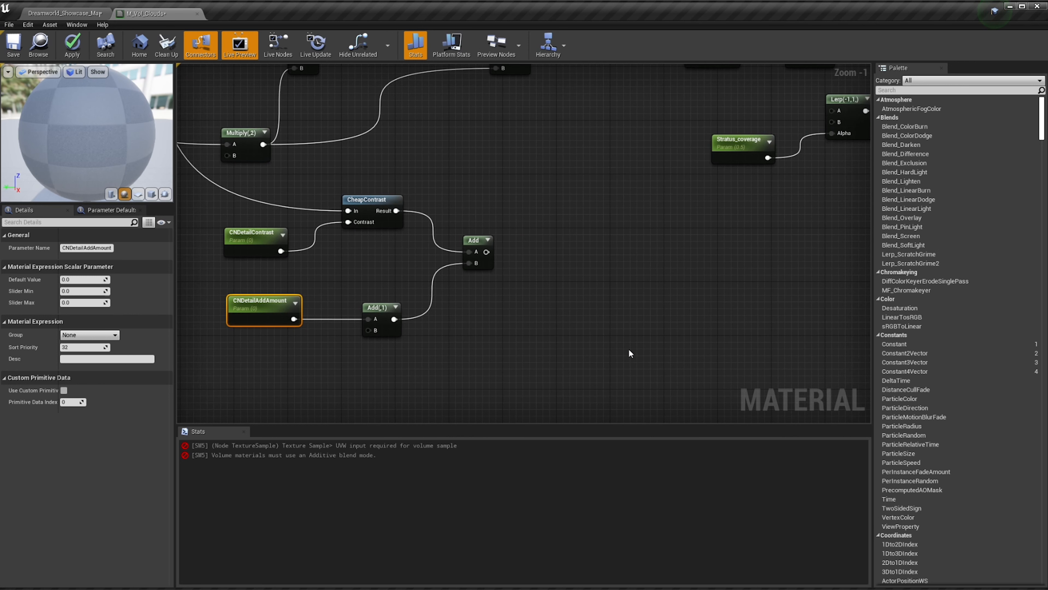
{"action": "right_click", "coordinate": [613, 294]}
{"action": "left_click", "coordinate": [662, 213]}
{"action": "right_click_drag", "start_coordinate": [731, 207], "coordinate": [650, 284]}
{"action": "key", "text": "ctrl+v"}
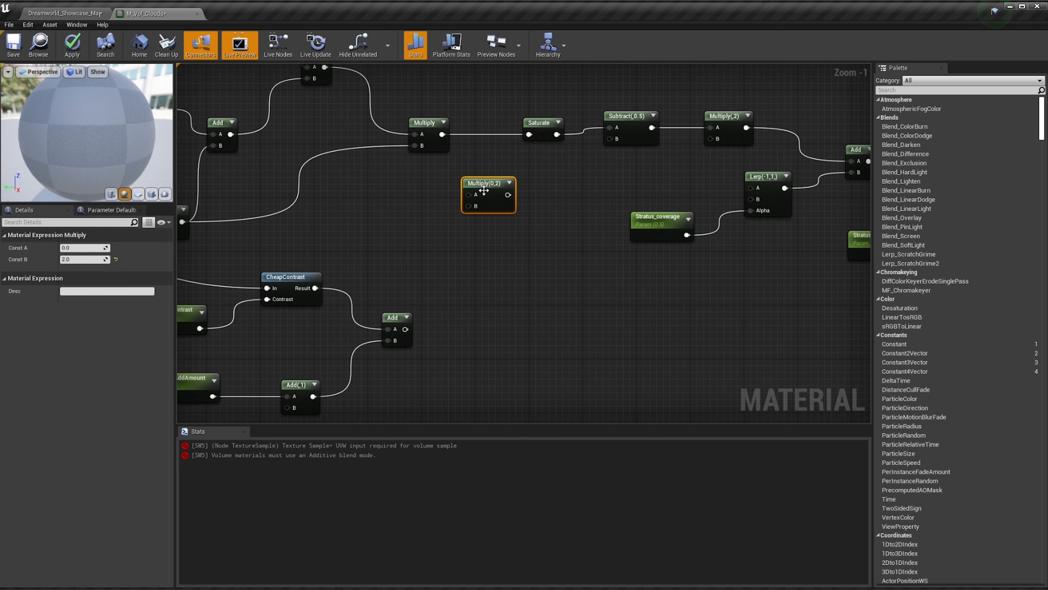
Place the pasted Multiply node beside the lower branch's final Add node and connect Add's output to Multiply's A input
{"action": "left_click_drag", "start_coordinate": [491, 178], "coordinate": [516, 366]}
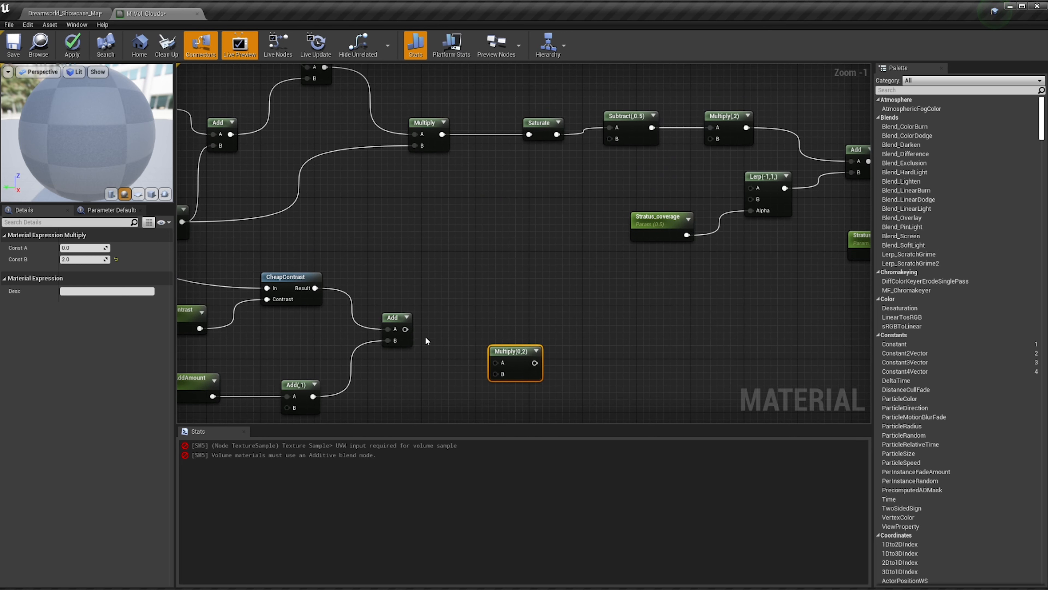
{"action": "left_click_drag", "start_coordinate": [406, 329], "coordinate": [494, 363]}
{"action": "right_click_drag", "start_coordinate": [425, 366], "coordinate": [533, 286]}
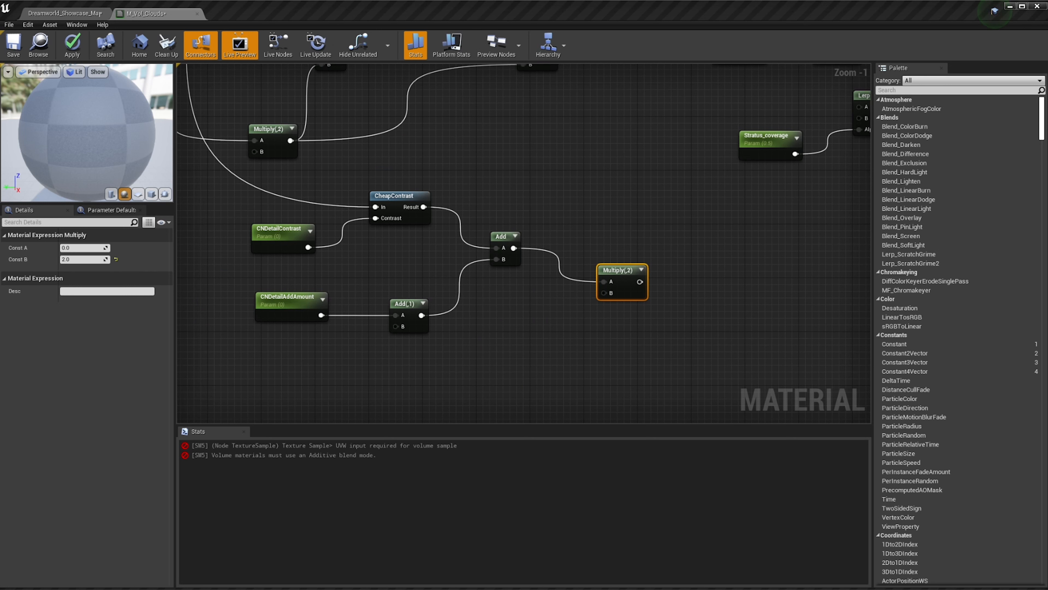
Move the lower Texture Sample further down and connect its B output to the B input of the Add fed by CNDetailAddAmount
{"action": "right_click_drag", "start_coordinate": [277, 321], "coordinate": [465, 318]}
{"action": "scroll", "coordinate": [465, 318], "scroll_direction": "down", "scroll_amount": 2}
{"action": "right_click_drag", "start_coordinate": [384, 333], "coordinate": [613, 301]}
{"action": "left_click_drag", "start_coordinate": [513, 168], "coordinate": [534, 219]}
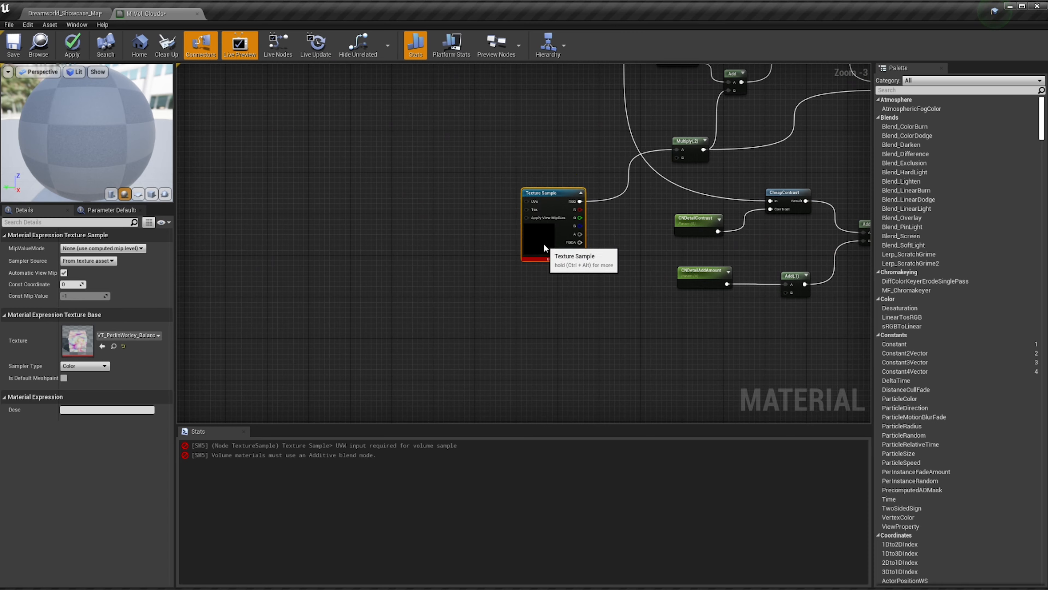
{"action": "right_click_drag", "start_coordinate": [544, 243], "coordinate": [384, 273]}
{"action": "scroll", "coordinate": [384, 274], "scroll_direction": "up", "scroll_amount": 2}
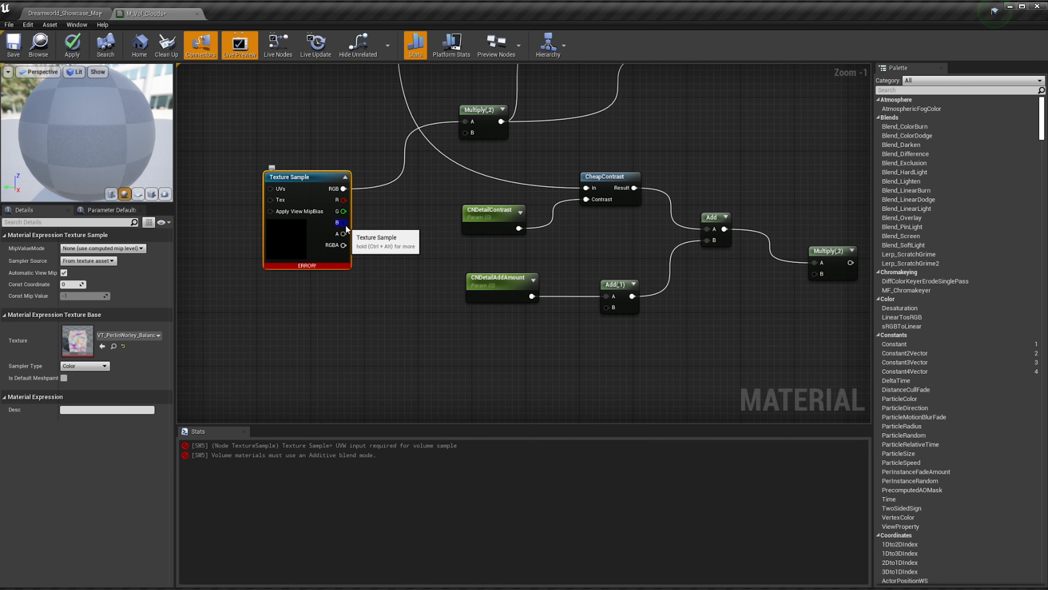
{"action": "left_click_drag", "start_coordinate": [343, 222], "coordinate": [606, 307]}
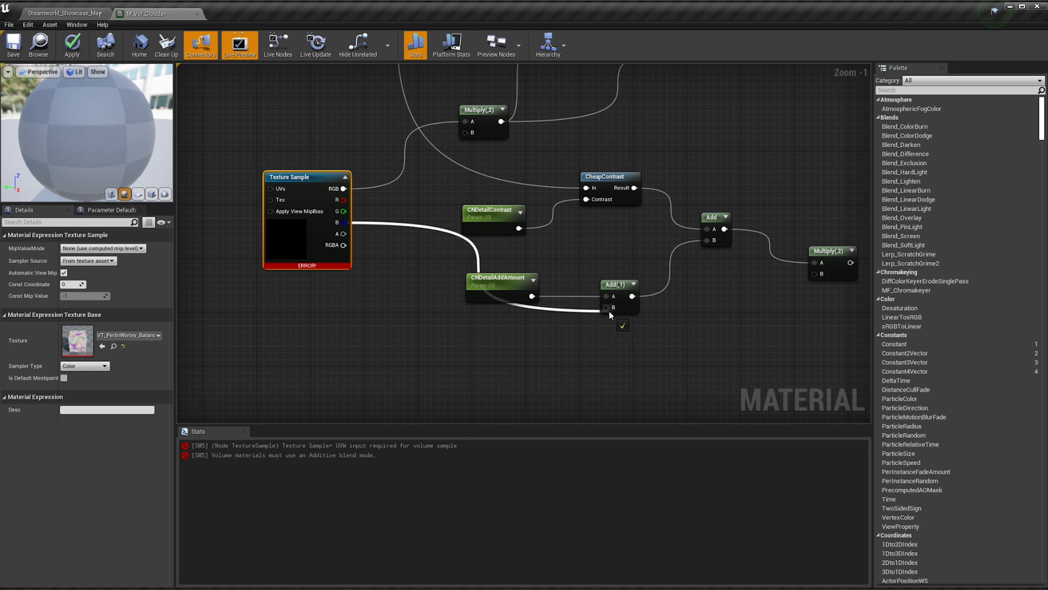
Connect the lower Texture Sample's B output to the new Multiply's B input and move that Multiply slightly up and right
{"action": "right_click_drag", "start_coordinate": [463, 258], "coordinate": [372, 264]}
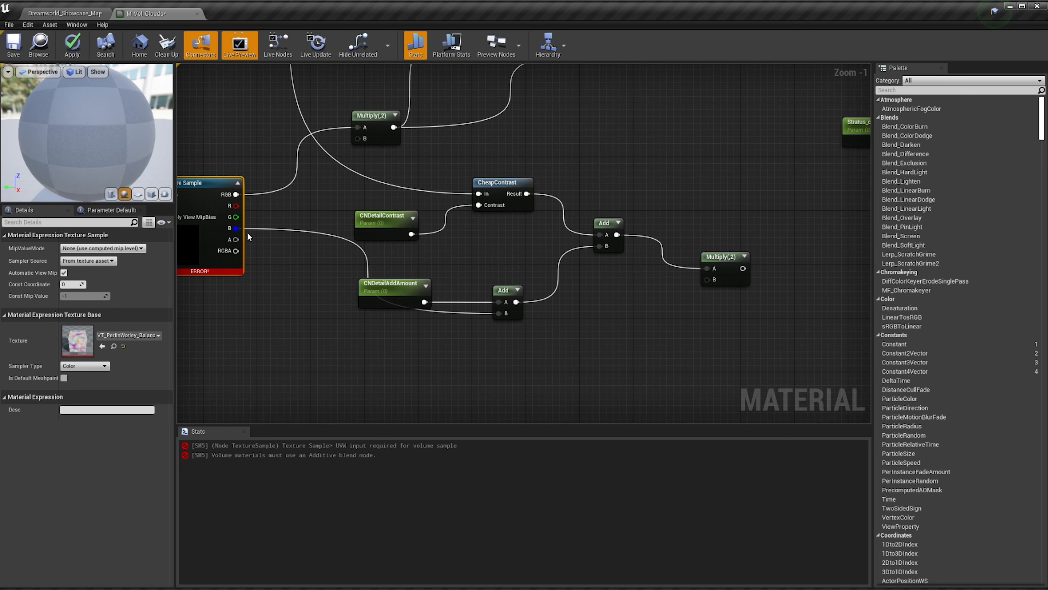
{"action": "left_click_drag", "start_coordinate": [235, 228], "coordinate": [713, 284]}
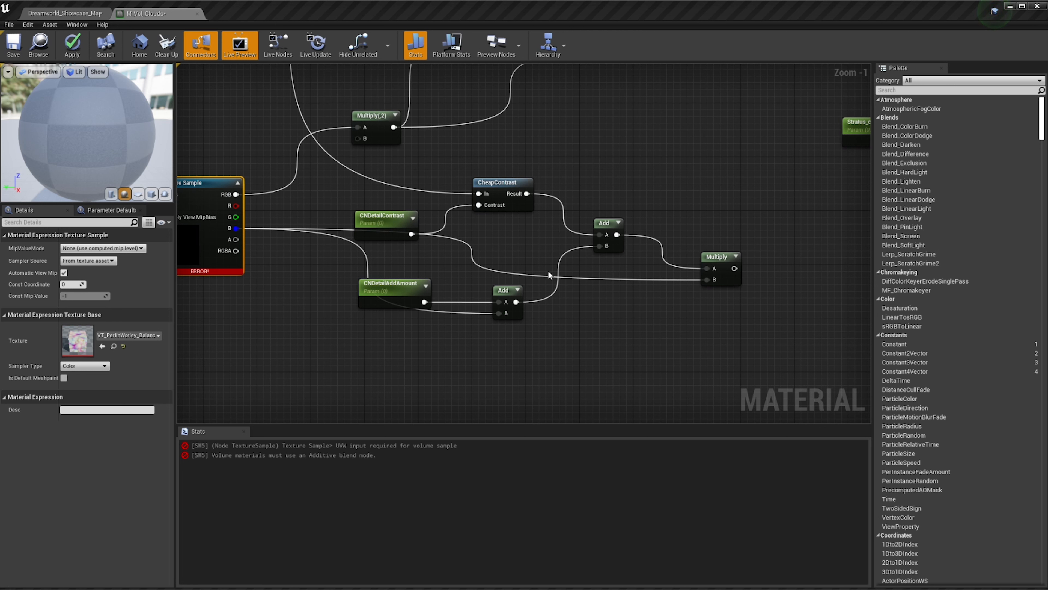
{"action": "left_click_drag", "start_coordinate": [717, 280], "coordinate": [737, 267]}
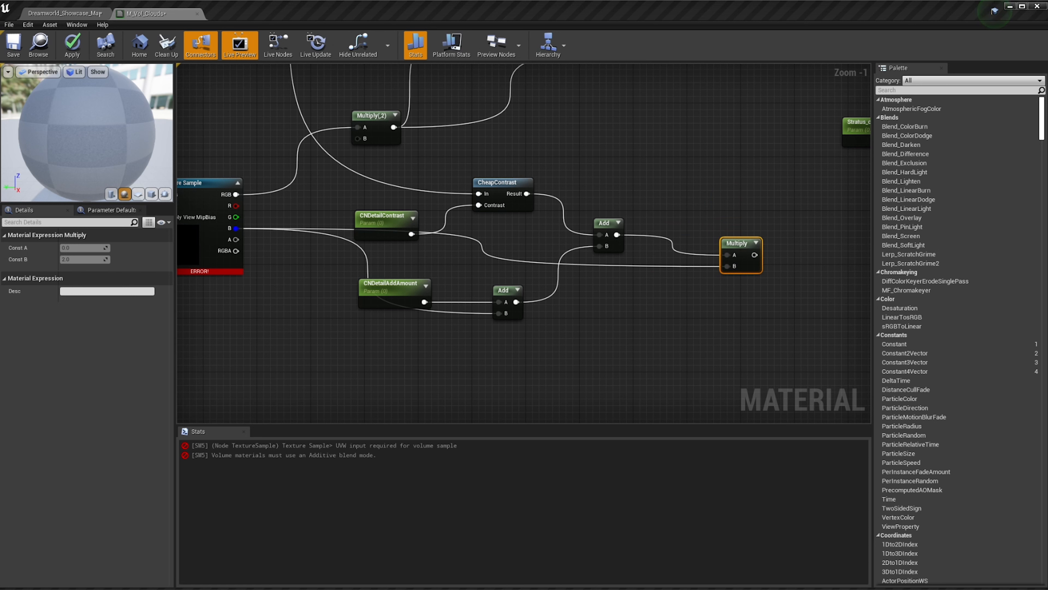
Examine the node chain from the upper Multiply through the stratus coverage and contrast nodes to the Density group
{"action": "scroll", "coordinate": [659, 298], "scroll_direction": "down", "scroll_amount": 2}
{"action": "right_click_drag", "start_coordinate": [718, 275], "coordinate": [496, 304]}
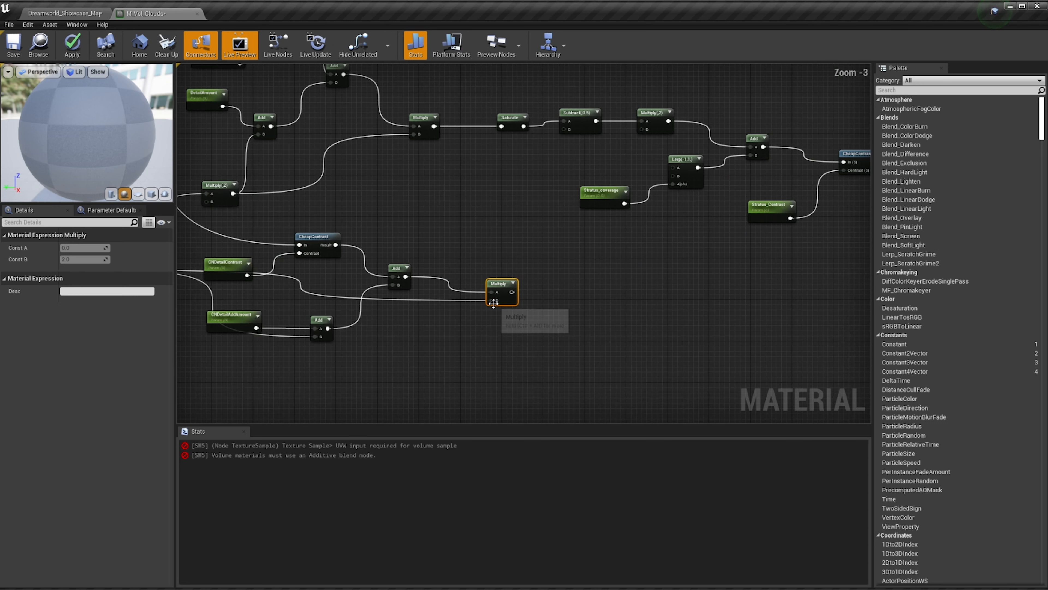
{"action": "scroll", "coordinate": [532, 288], "scroll_direction": "up", "scroll_amount": 1}
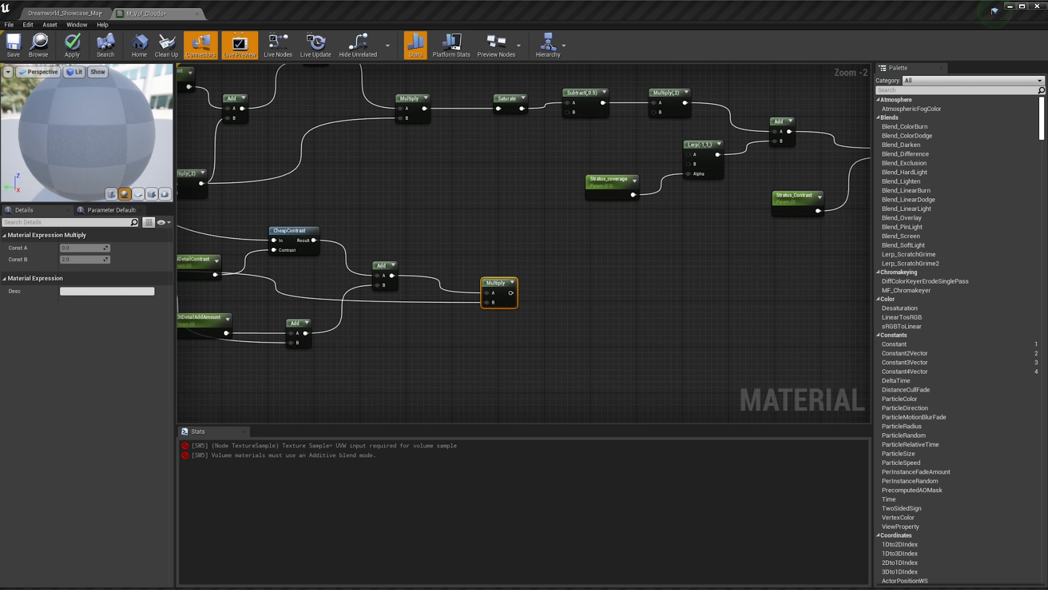
{"action": "scroll", "coordinate": [726, 205], "scroll_direction": "down", "scroll_amount": 2}
{"action": "right_click_drag", "start_coordinate": [726, 206], "coordinate": [557, 286]}
{"action": "scroll", "coordinate": [557, 254], "scroll_direction": "up", "scroll_amount": 3}
{"action": "right_click_drag", "start_coordinate": [377, 233], "coordinate": [421, 235]}
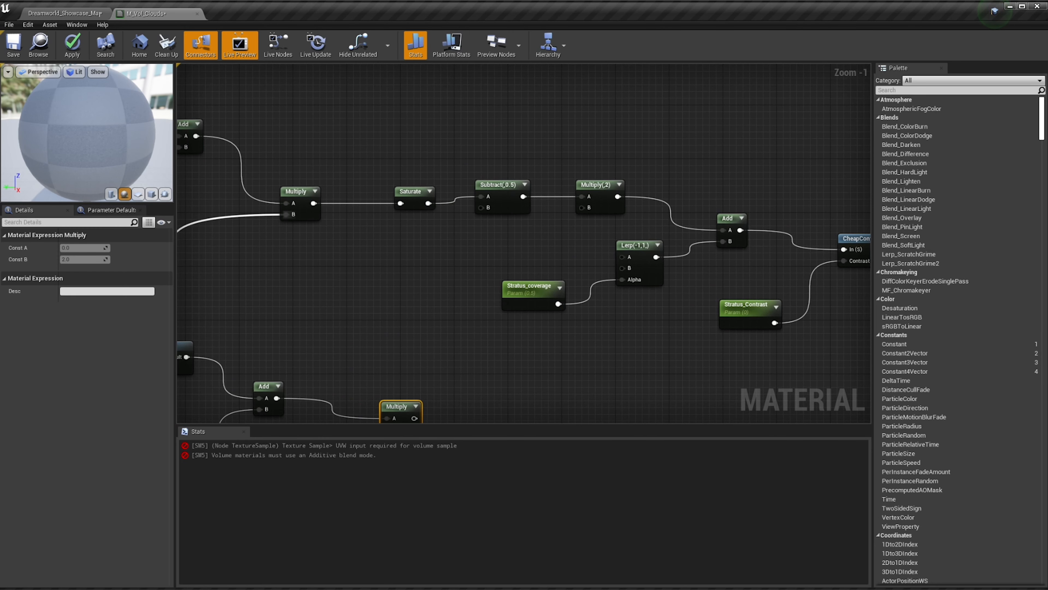
{"action": "right_click_drag", "start_coordinate": [840, 288], "coordinate": [633, 293]}
{"action": "scroll", "coordinate": [633, 294], "scroll_direction": "down", "scroll_amount": 2}
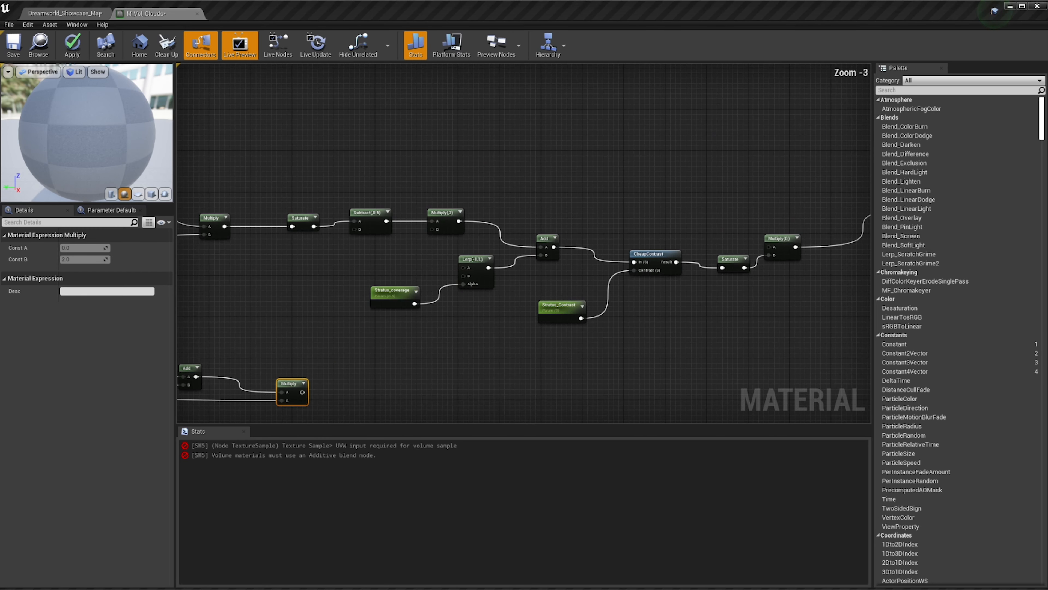
{"action": "scroll", "coordinate": [737, 252], "scroll_direction": "down", "scroll_amount": 2}
{"action": "right_click_drag", "start_coordinate": [737, 252], "coordinate": [635, 270]}
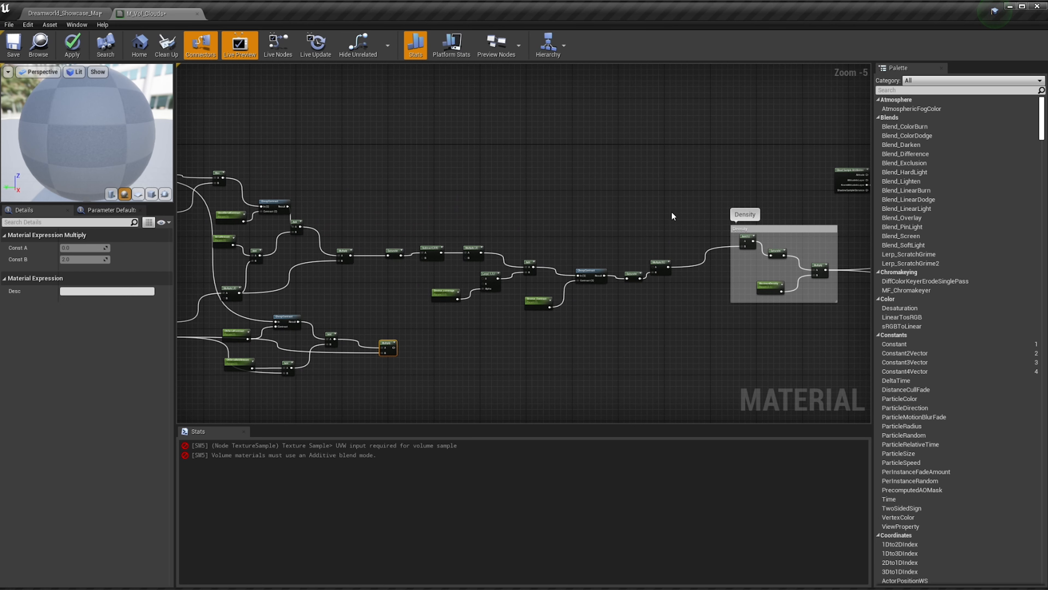
{"action": "left_click_drag", "start_coordinate": [673, 213], "coordinate": [385, 315]}
{"action": "right_click_drag", "start_coordinate": [385, 316], "coordinate": [513, 307]}
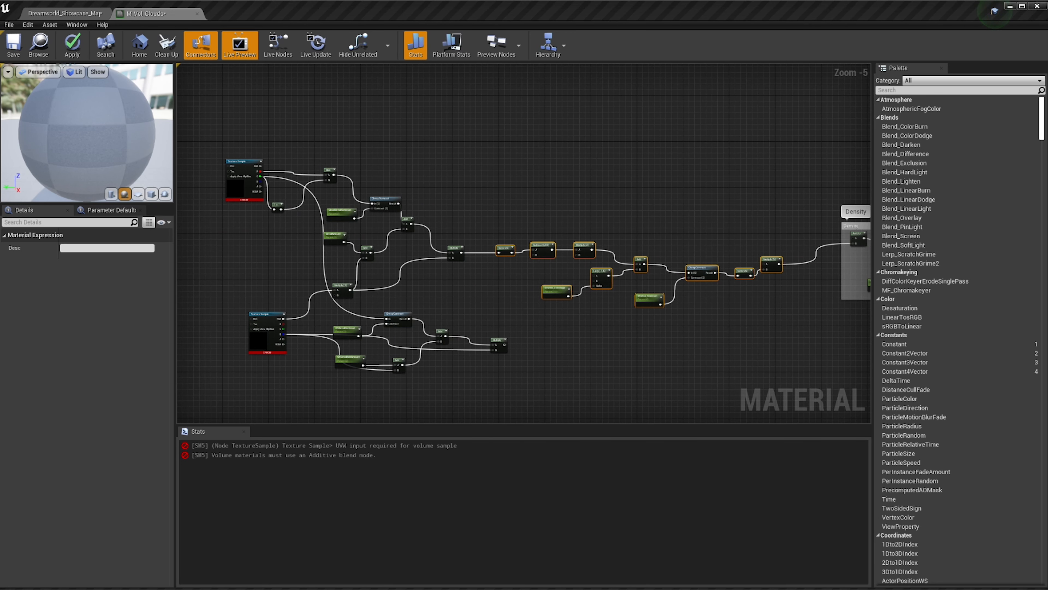
{"action": "scroll", "coordinate": [482, 267], "scroll_direction": "up", "scroll_amount": 2}
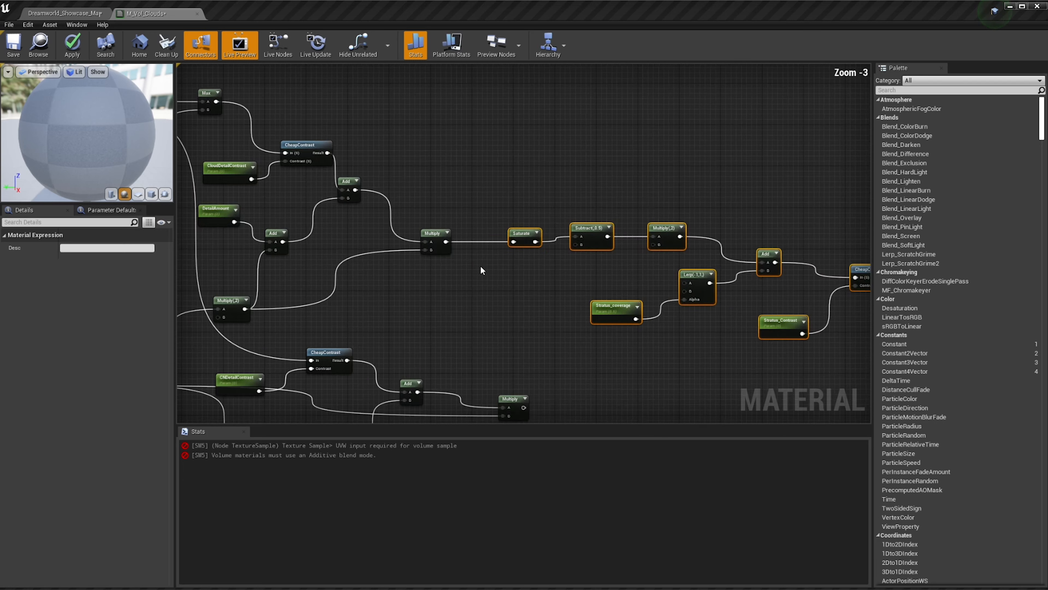
{"action": "right_click_drag", "start_coordinate": [421, 258], "coordinate": [506, 293]}
{"action": "scroll", "coordinate": [506, 293], "scroll_direction": "up", "scroll_amount": 2}
{"action": "right_click_drag", "start_coordinate": [457, 237], "coordinate": [532, 275]}
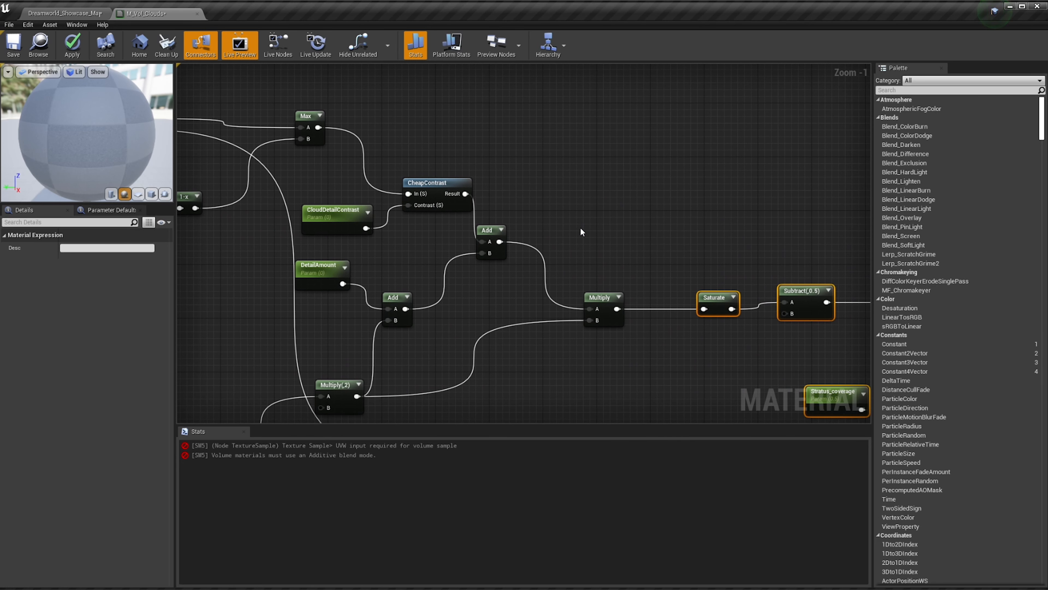
{"action": "left_click", "coordinate": [581, 236]}
{"action": "right_click_drag", "start_coordinate": [529, 197], "coordinate": [575, 205]}
{"action": "scroll", "coordinate": [574, 205], "scroll_direction": "down", "scroll_amount": 1}
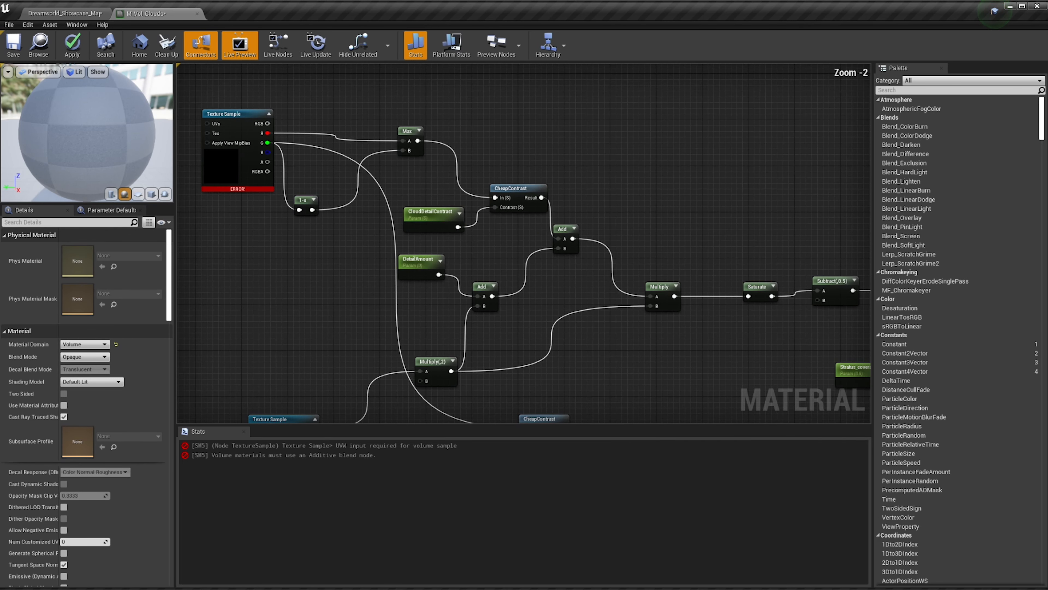
{"action": "right_click_drag", "start_coordinate": [633, 293], "coordinate": [664, 190]}
{"action": "right_click_drag", "start_coordinate": [481, 285], "coordinate": [557, 209]}
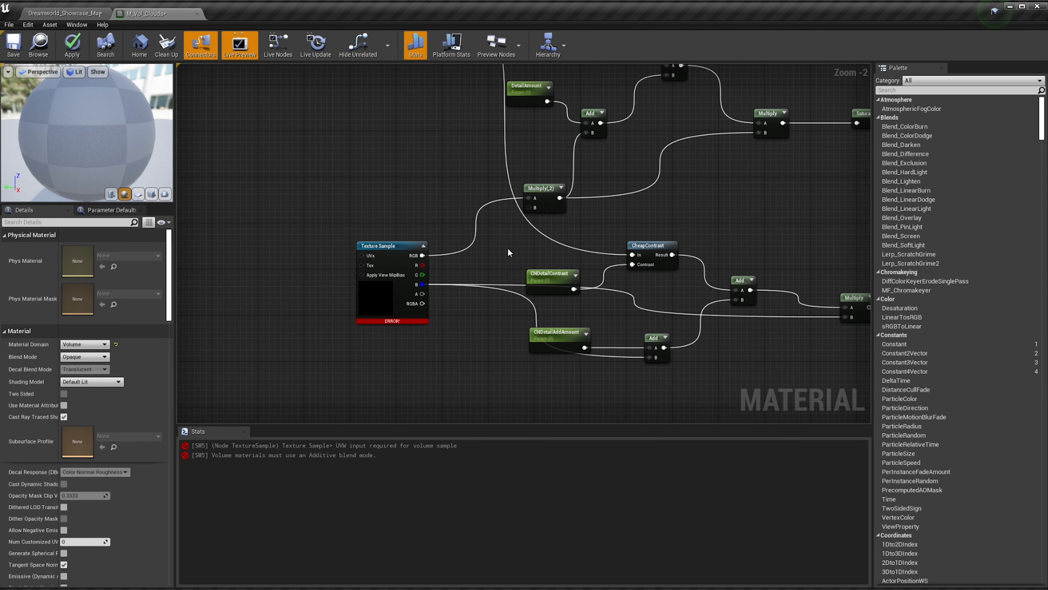
Copy the Add node that follows CheapContrast and place the copy before the upper Texture Sample
{"action": "right_click_drag", "start_coordinate": [455, 117], "coordinate": [554, 205]}
{"action": "scroll", "coordinate": [554, 206], "scroll_direction": "down", "scroll_amount": 2}
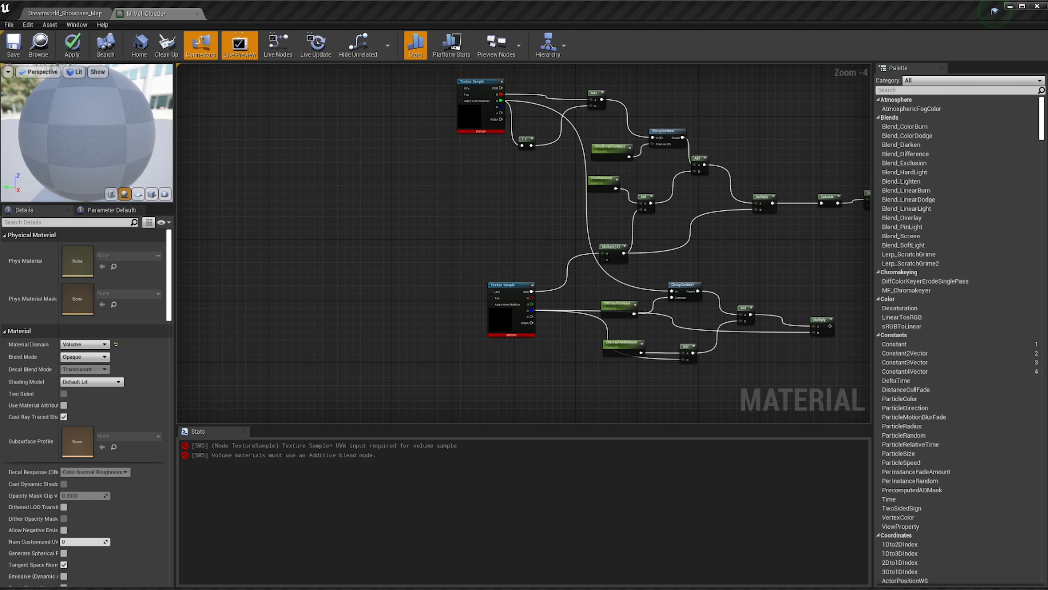
{"action": "right_click_drag", "start_coordinate": [404, 148], "coordinate": [447, 297]}
{"action": "scroll", "coordinate": [458, 297], "scroll_direction": "up", "scroll_amount": 3}
{"action": "right_click_drag", "start_coordinate": [801, 291], "coordinate": [633, 245]}
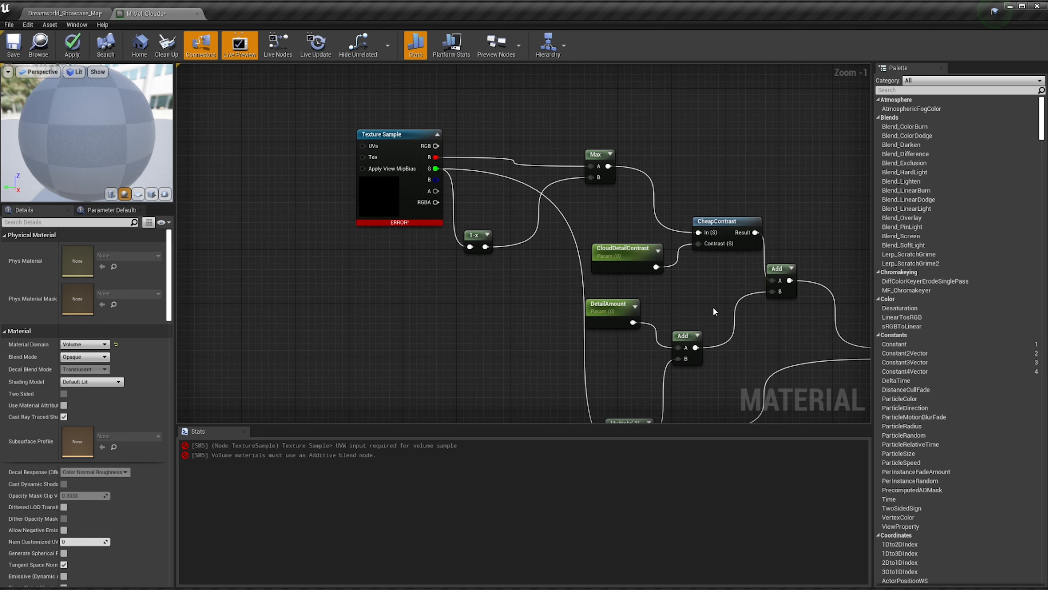
{"action": "left_click", "coordinate": [785, 296]}
{"action": "key", "text": "ctrl+c"}
{"action": "key", "text": "ctrl+v"}
{"action": "left_click_drag", "start_coordinate": [813, 329], "coordinate": [236, 149]}
Connect the copied Add node's output to the upper Texture Sample's UVs input and move the node slightly closer
{"action": "right_click_drag", "start_coordinate": [271, 174], "coordinate": [521, 219]}
{"action": "scroll", "coordinate": [521, 218], "scroll_direction": "up", "scroll_amount": 1}
{"action": "left_click_drag", "start_coordinate": [504, 194], "coordinate": [627, 186]}
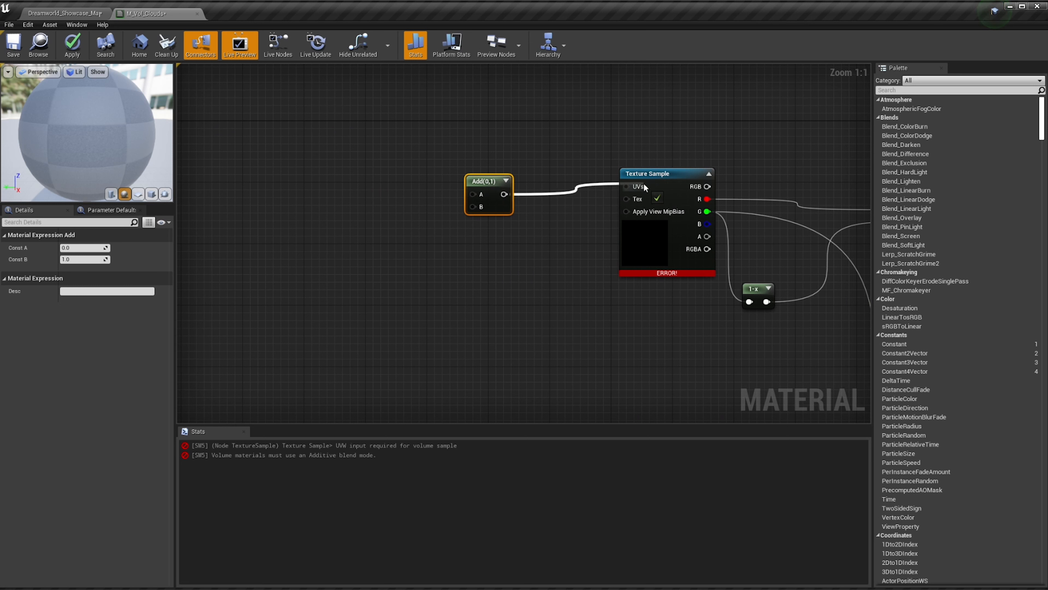
{"action": "left_click_drag", "start_coordinate": [487, 187], "coordinate": [519, 191]}
{"action": "scroll", "coordinate": [481, 255], "scroll_direction": "down", "scroll_amount": 1}
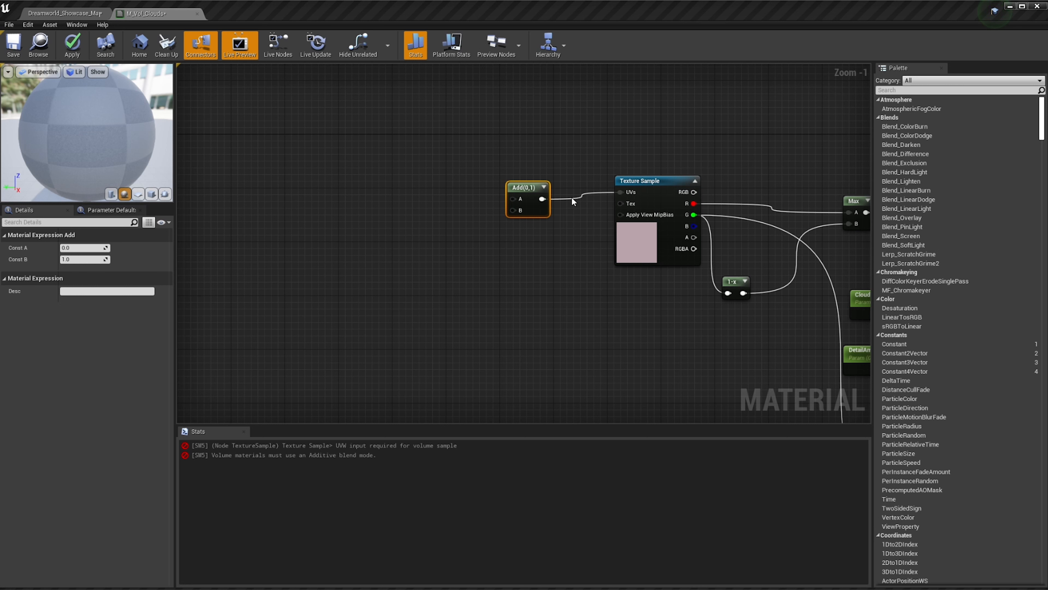
{"action": "scroll", "coordinate": [536, 233], "scroll_direction": "down", "scroll_amount": 1}
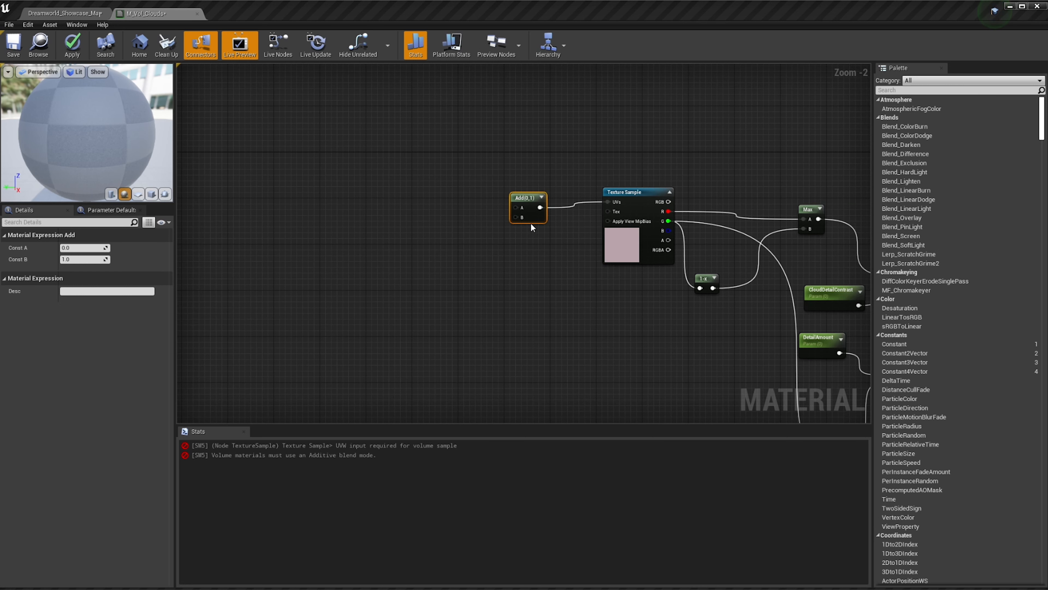
Duplicate the Add node feeding the Texture Sample and connect the duplicate's output to the first Add's A input
{"action": "key", "text": "ctrl+w"}
{"action": "left_click_drag", "start_coordinate": [546, 243], "coordinate": [516, 212]}
{"action": "right_click_drag", "start_coordinate": [430, 247], "coordinate": [655, 250]}
{"action": "right_click_drag", "start_coordinate": [766, 269], "coordinate": [595, 288]}
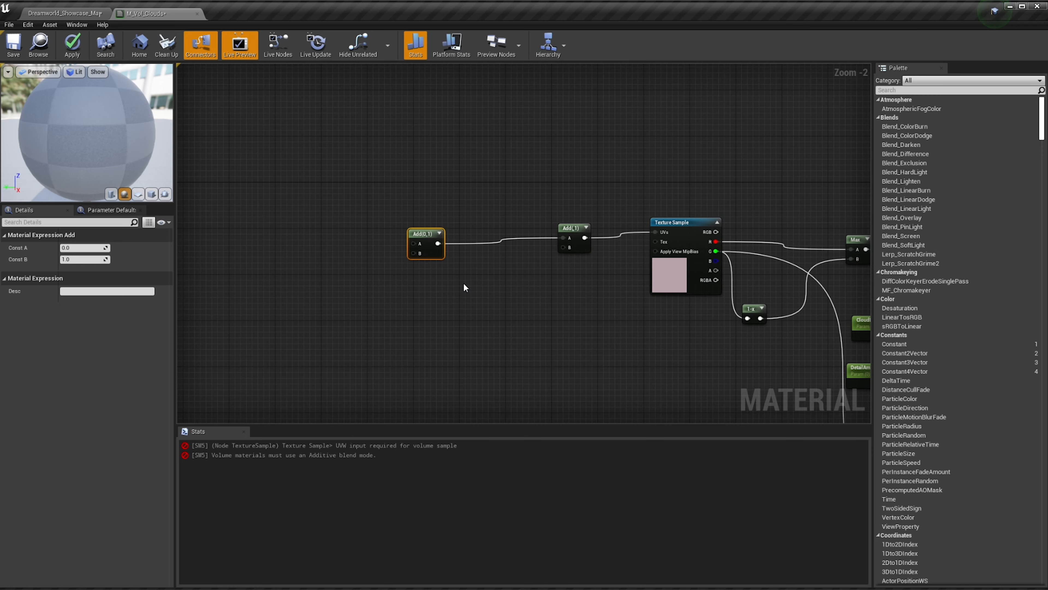
Duplicate the Multiply node at the end of the cloud detail chain and place the copy near the Texture Sample's Add nodes
{"action": "right_click_drag", "start_coordinate": [464, 287], "coordinate": [311, 297]}
{"action": "scroll", "coordinate": [311, 298], "scroll_direction": "down", "scroll_amount": 2}
{"action": "scroll", "coordinate": [619, 301], "scroll_direction": "up", "scroll_amount": 2}
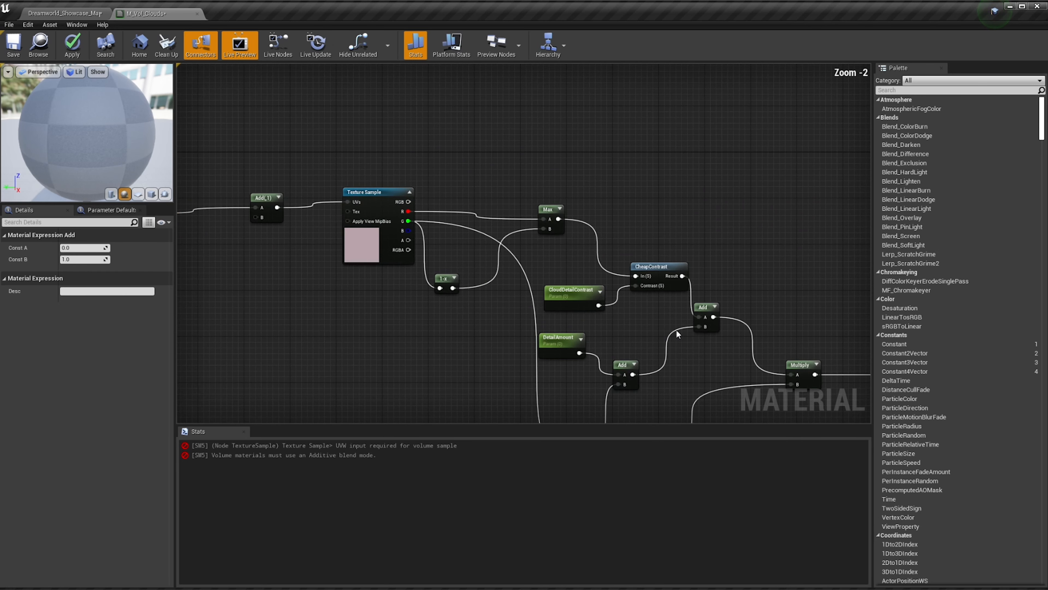
{"action": "left_click", "coordinate": [805, 365]}
{"action": "key", "text": "ctrl+w"}
{"action": "left_click_drag", "start_coordinate": [826, 374], "coordinate": [263, 269]}
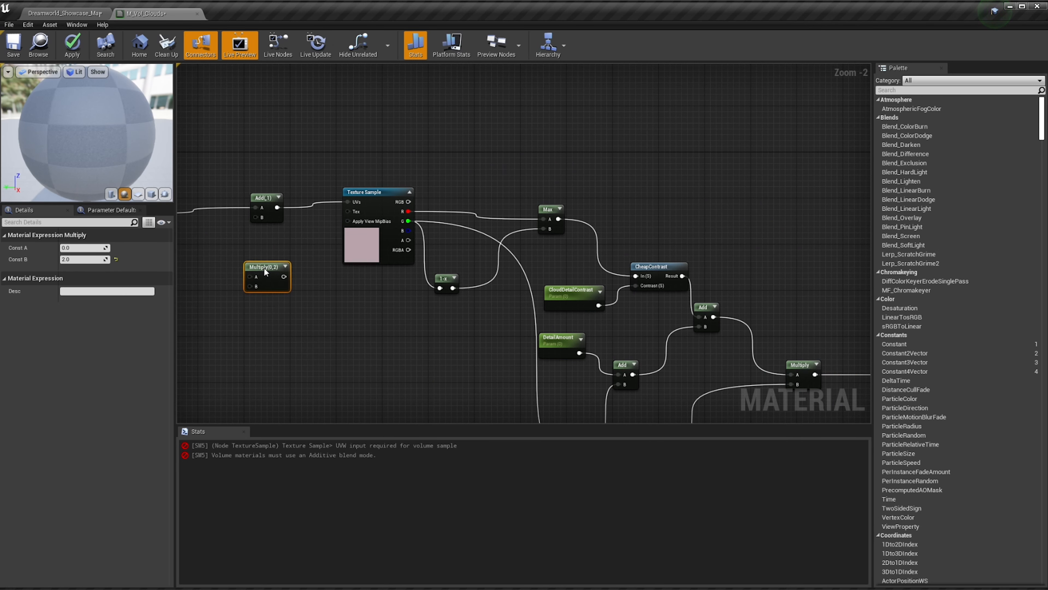
Line up the new Multiply before the leftmost Add node and connect its output to that Add's A input
{"action": "right_click_drag", "start_coordinate": [252, 285], "coordinate": [538, 290]}
{"action": "left_click_drag", "start_coordinate": [543, 269], "coordinate": [428, 205]}
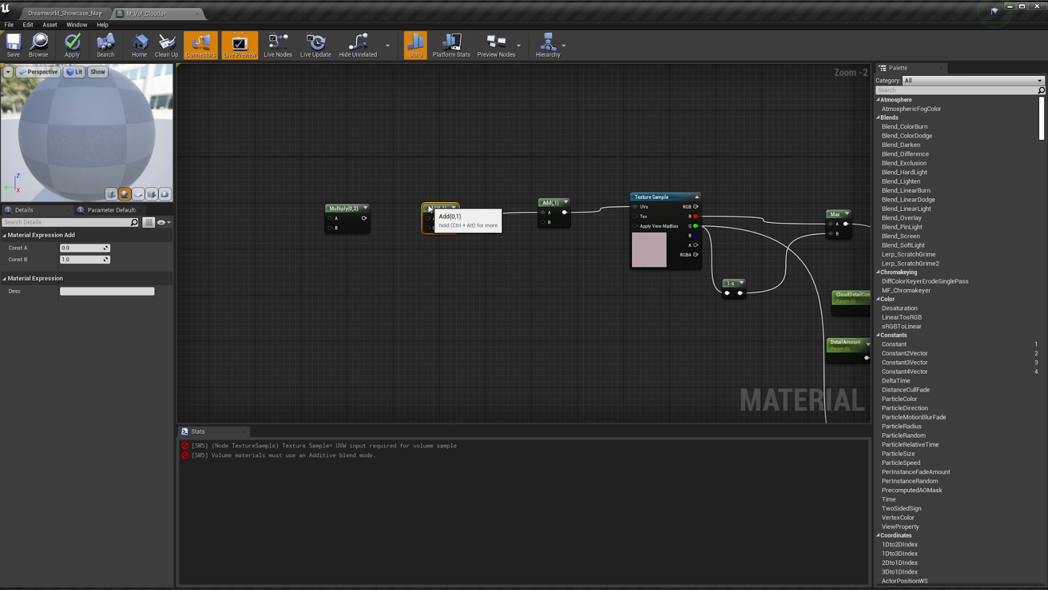
{"action": "left_click_drag", "start_coordinate": [364, 218], "coordinate": [432, 216]}
{"action": "right_click_drag", "start_coordinate": [431, 216], "coordinate": [551, 270]}
{"action": "scroll", "coordinate": [551, 270], "scroll_direction": "up", "scroll_amount": 2}
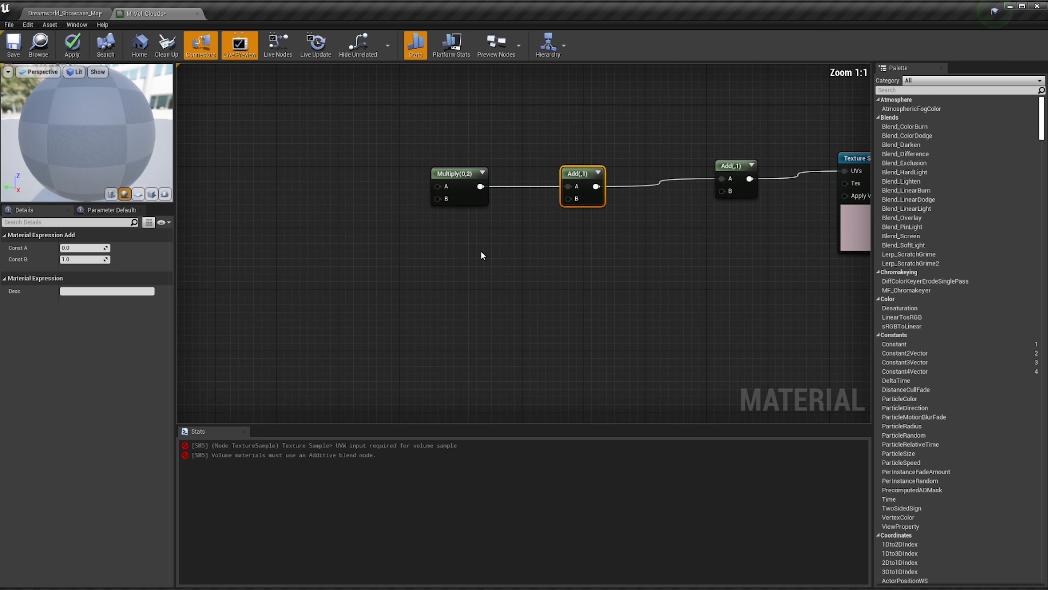
Create a Divide node below the new Multiply and connect its output to the leftmost Add's B input
{"action": "right_click", "coordinate": [430, 268]}
{"action": "type", "text": "divi"}
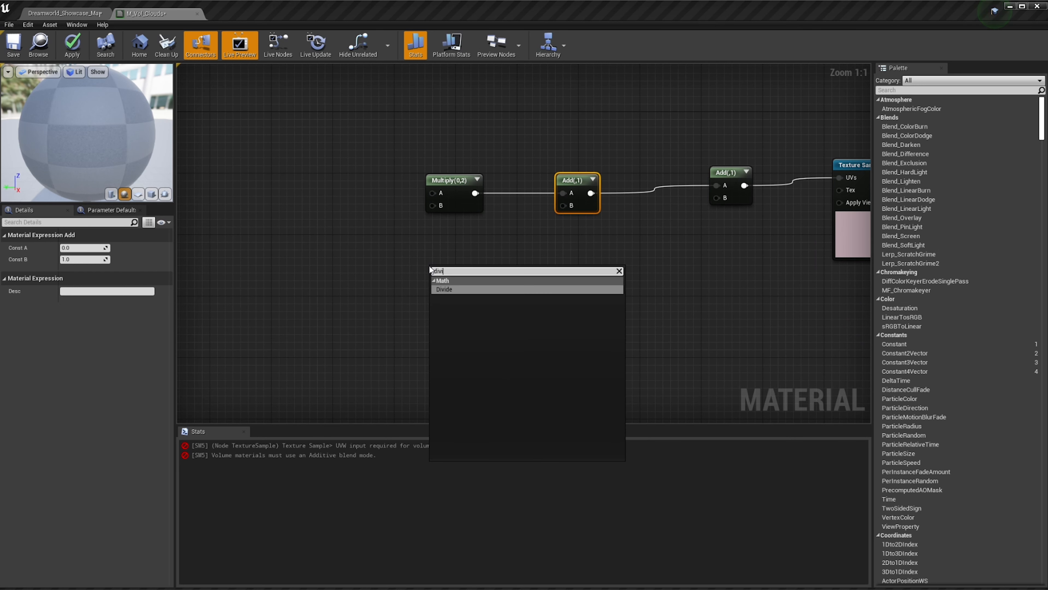
{"action": "key", "text": "Return"}
{"action": "left_click_drag", "start_coordinate": [474, 284], "coordinate": [568, 205]}
{"action": "right_click_drag", "start_coordinate": [518, 252], "coordinate": [604, 244]}
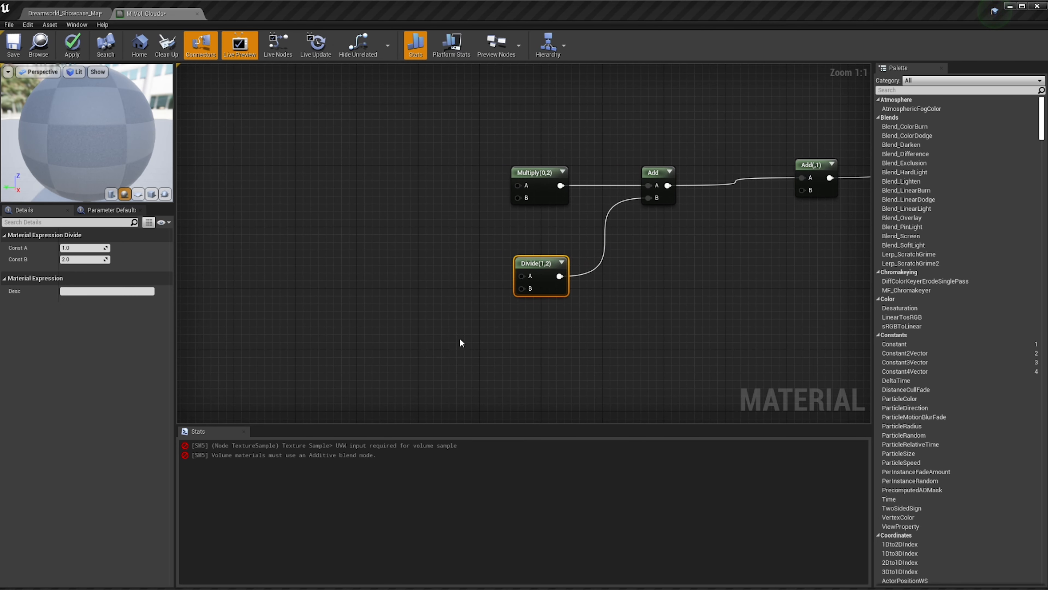
Duplicate the new Multiply, connect the copy's output to the Divide's B input, and shift the original Multiply away from the Add
{"action": "left_click", "coordinate": [545, 185]}
{"action": "key", "text": "ctrl+w"}
{"action": "left_click_drag", "start_coordinate": [569, 215], "coordinate": [523, 288]}
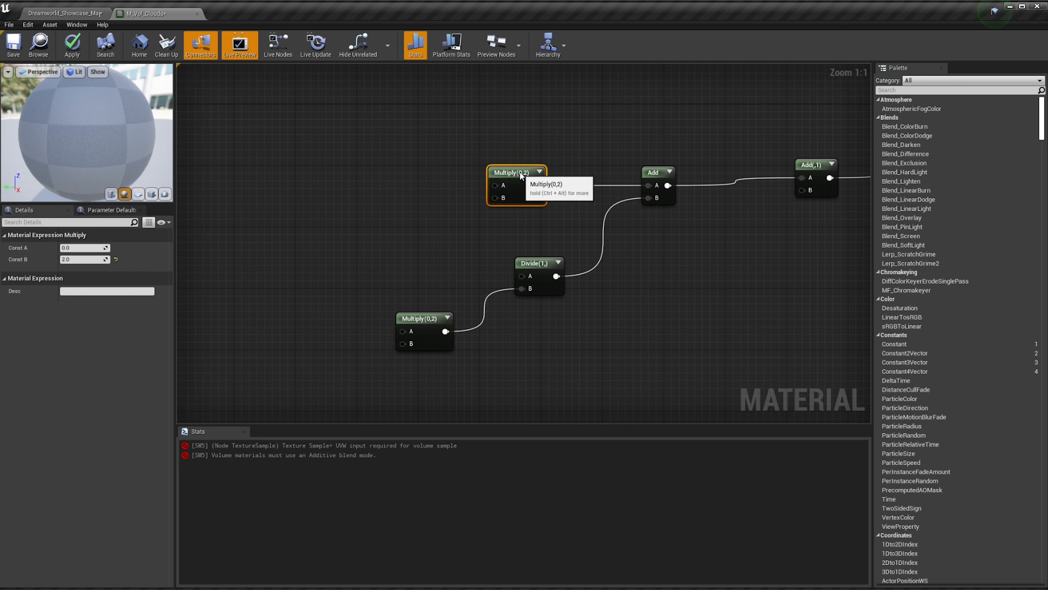
{"action": "left_click_drag", "start_coordinate": [520, 171], "coordinate": [504, 172]}
Create a Constant node and connect its output to the A input of the Multiply feeding the Divide
{"action": "right_click_drag", "start_coordinate": [375, 239], "coordinate": [464, 184]}
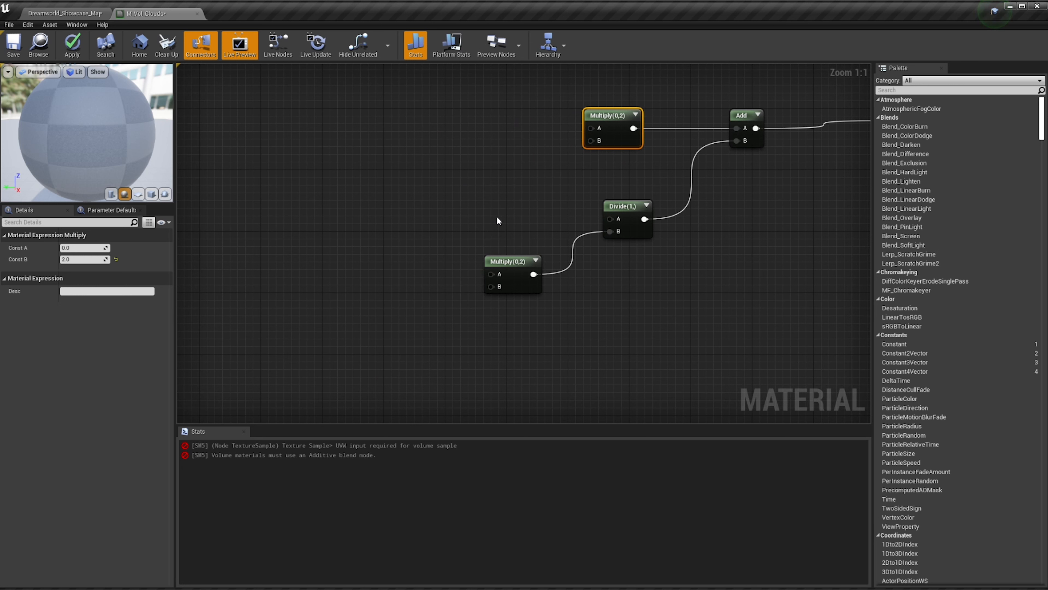
{"action": "left_click", "coordinate": [393, 210]}
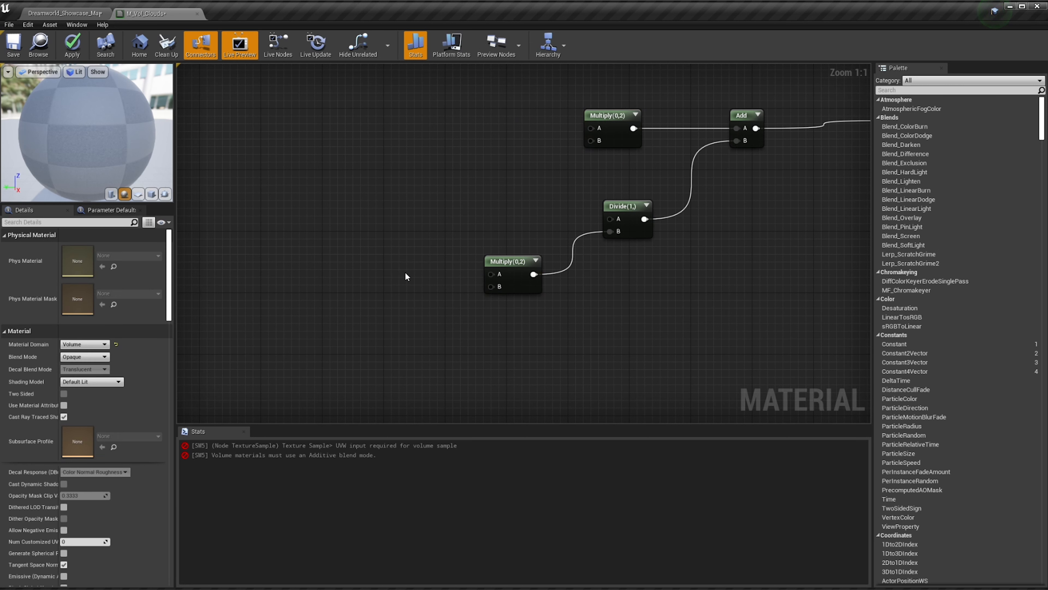
{"action": "key", "text": "1"}
{"action": "left_click", "coordinate": [414, 287]}
{"action": "left_click_drag", "start_coordinate": [414, 288], "coordinate": [496, 281]}
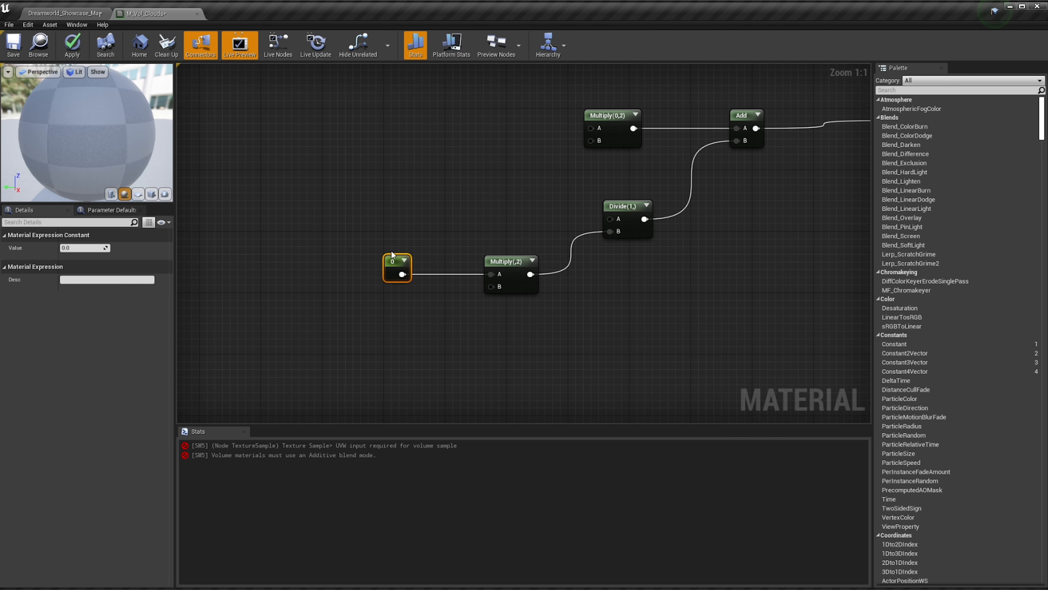
Convert the Constant node into a parameter named VT_CloudDetailScale
{"action": "right_click", "coordinate": [391, 261]}
{"action": "right_click_drag", "start_coordinate": [698, 315], "coordinate": [547, 316]}
{"action": "scroll", "coordinate": [471, 229], "scroll_direction": "down", "scroll_amount": 2}
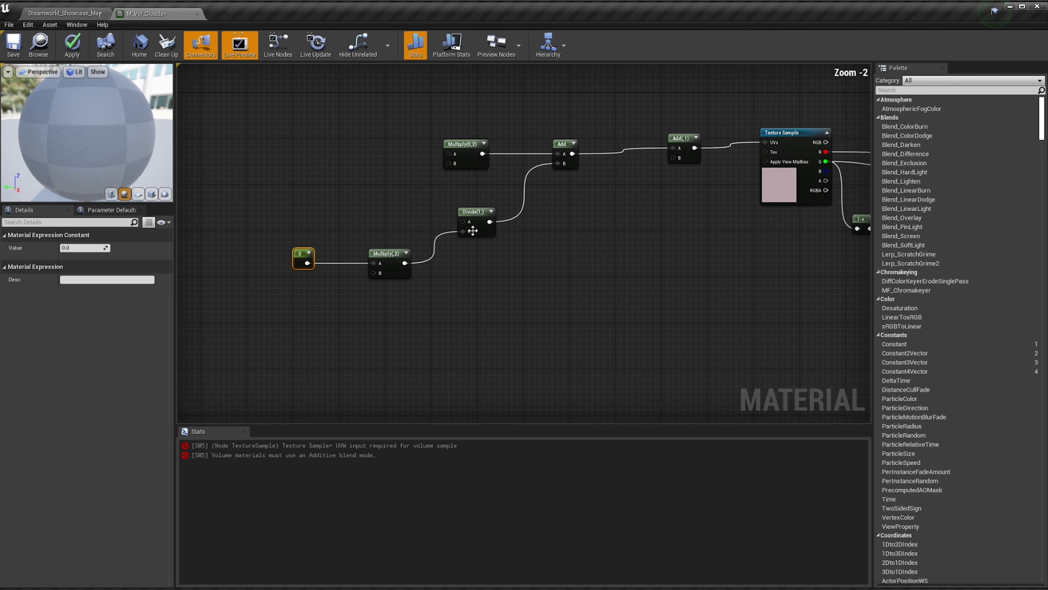
{"action": "right_click_drag", "start_coordinate": [367, 276], "coordinate": [459, 259]}
{"action": "scroll", "coordinate": [458, 259], "scroll_direction": "up", "scroll_amount": 2}
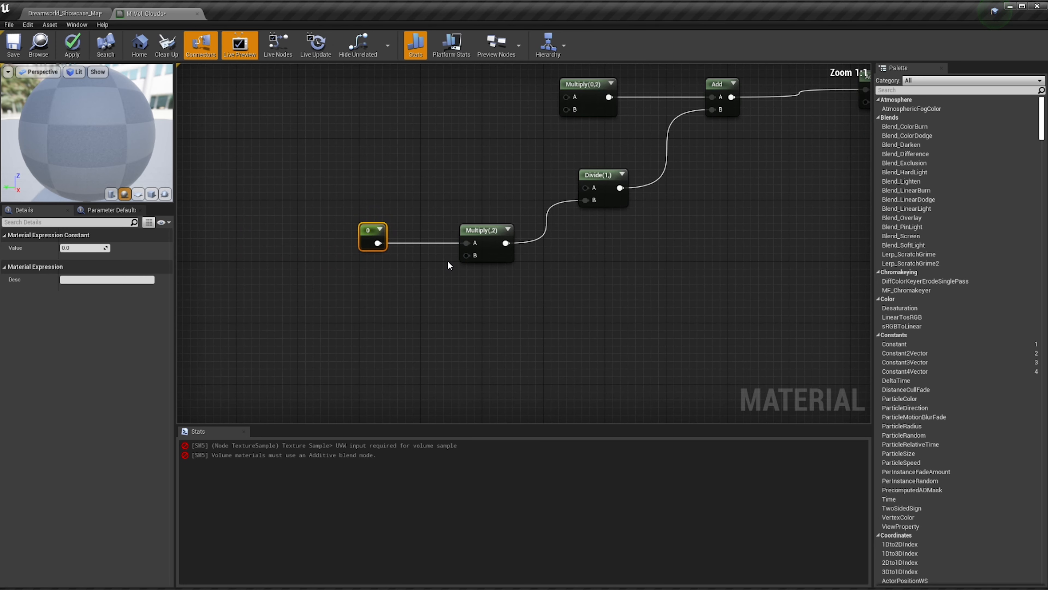
{"action": "right_click", "coordinate": [374, 246]}
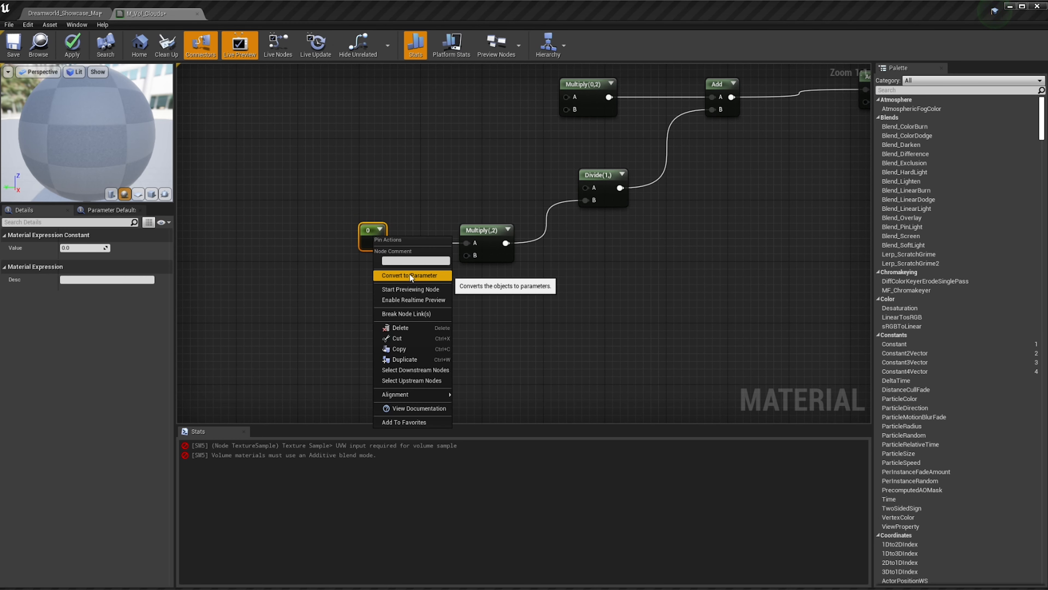
{"action": "left_click", "coordinate": [409, 274]}
{"action": "type", "text": "VT"}
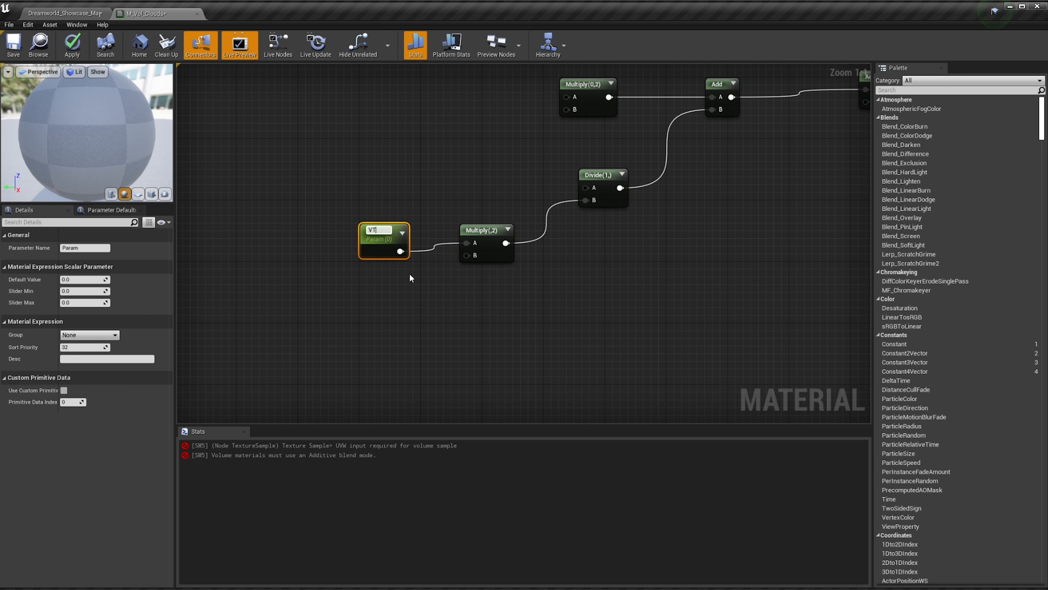
{"action": "type", "text": "_CloudDetailScale"}
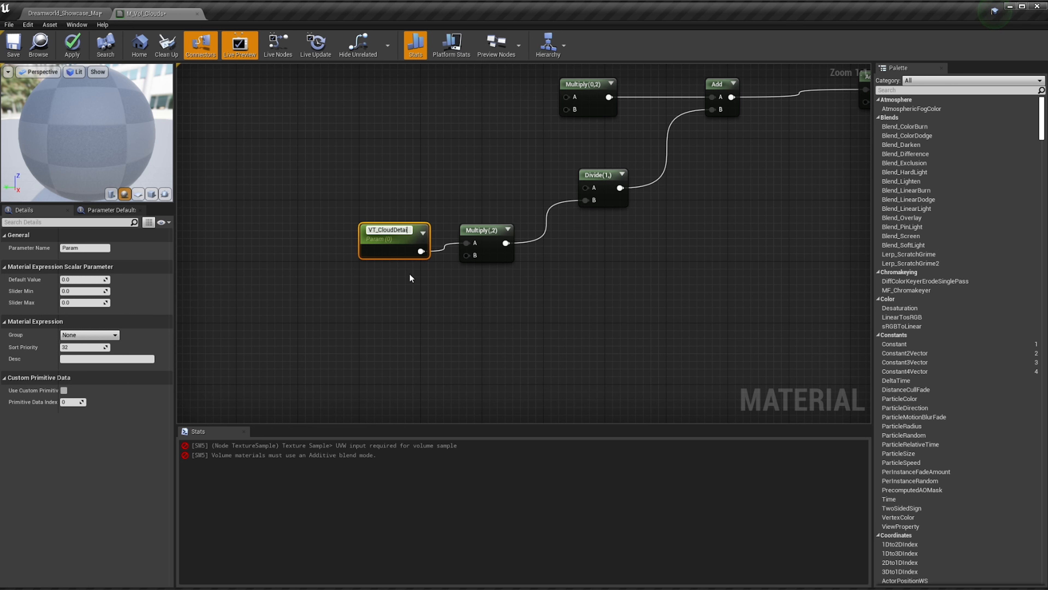
{"action": "key", "text": "Return"}
Examine the node network from the VT_CloudDetailScale parameter through the upper Texture Sample to the cloud detail nodes after it
{"action": "scroll", "coordinate": [409, 274], "scroll_direction": "down", "scroll_amount": 4}
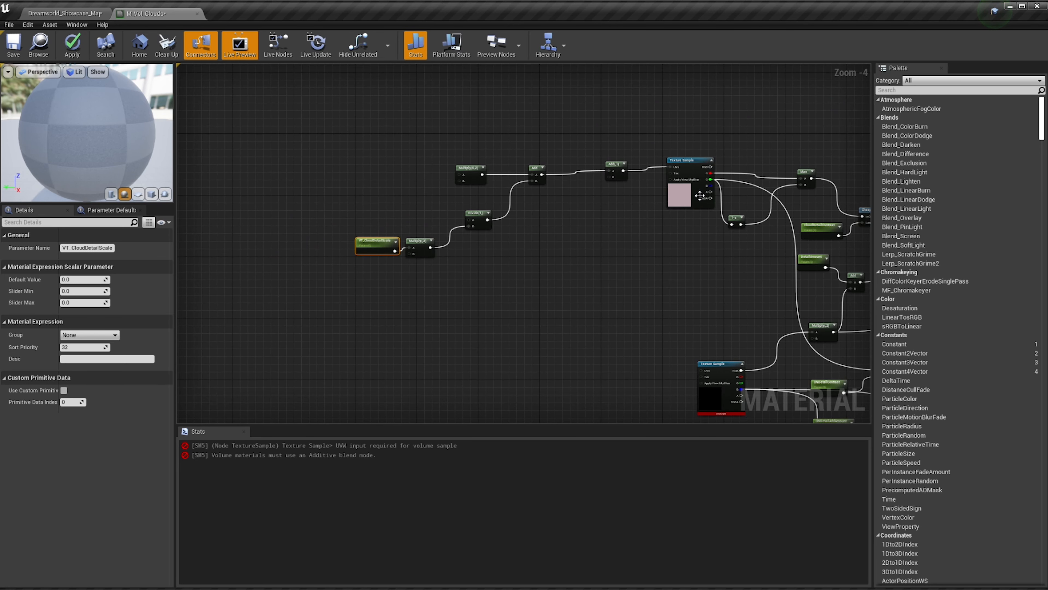
{"action": "scroll", "coordinate": [699, 195], "scroll_direction": "up", "scroll_amount": 2}
{"action": "right_click_drag", "start_coordinate": [715, 221], "coordinate": [543, 213]}
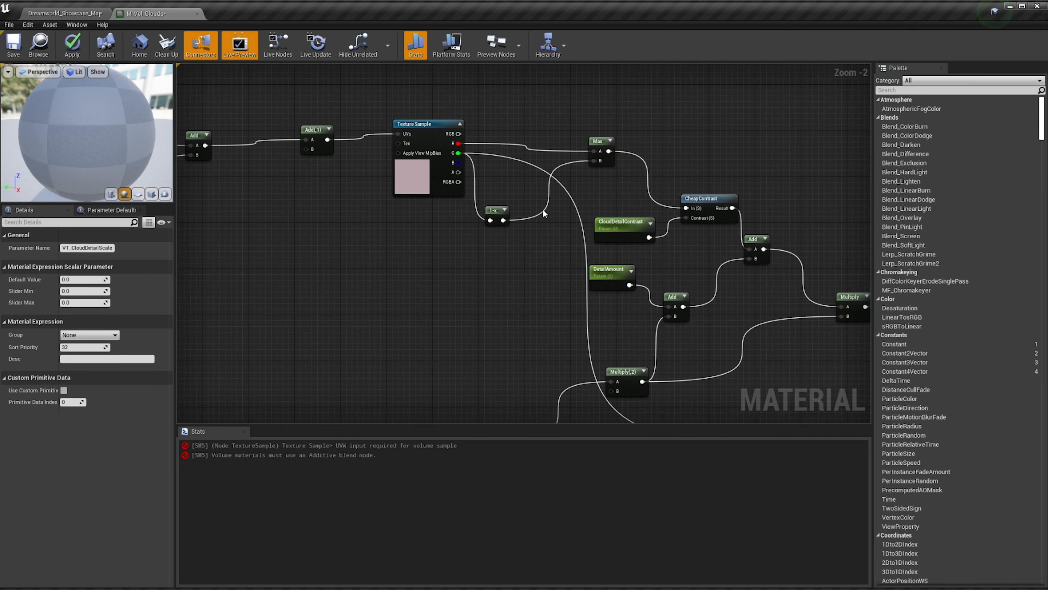
{"action": "right_click_drag", "start_coordinate": [815, 285], "coordinate": [562, 194]}
{"action": "scroll", "coordinate": [562, 195], "scroll_direction": "down", "scroll_amount": 2}
{"action": "right_click_drag", "start_coordinate": [400, 174], "coordinate": [710, 247]}
{"action": "scroll", "coordinate": [626, 188], "scroll_direction": "up", "scroll_amount": 1}
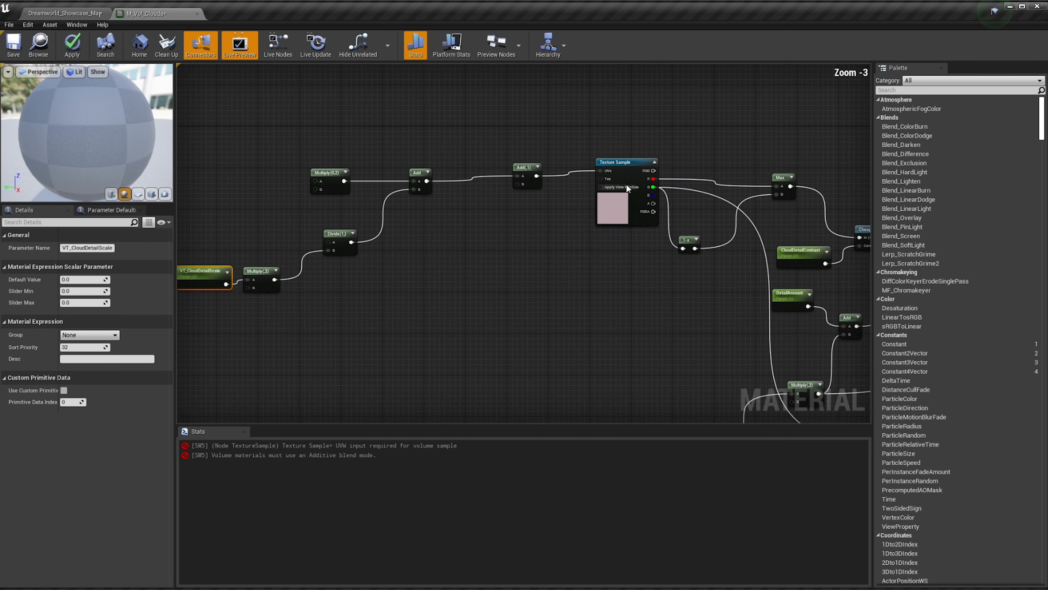
{"action": "scroll", "coordinate": [438, 190], "scroll_direction": "up", "scroll_amount": 2}
{"action": "right_click_drag", "start_coordinate": [449, 192], "coordinate": [624, 193]}
{"action": "right_click_drag", "start_coordinate": [320, 286], "coordinate": [366, 225]}
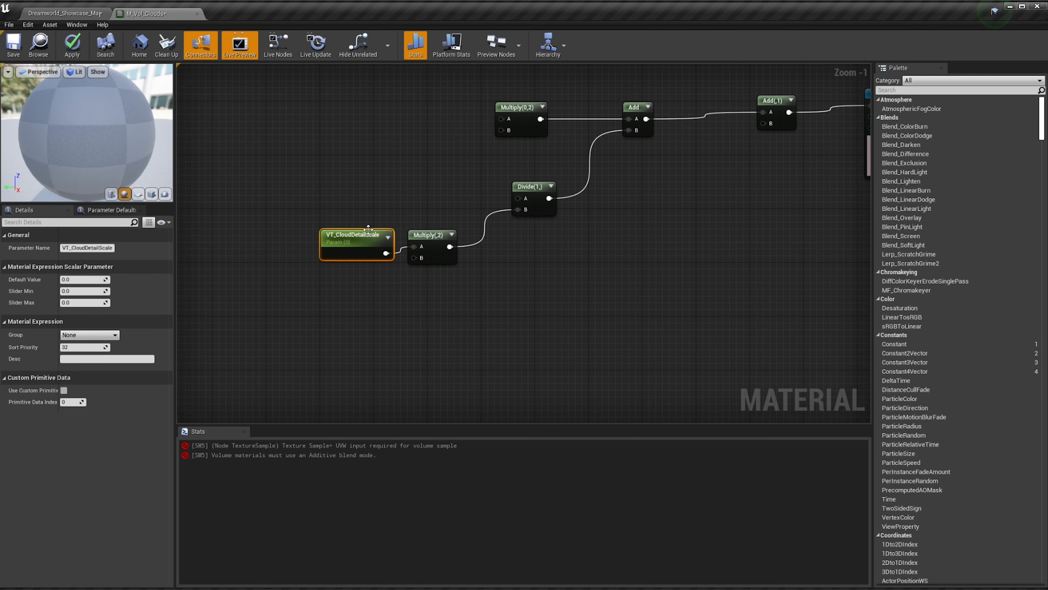
{"action": "right_click_drag", "start_coordinate": [880, 363], "coordinate": [881, 331]}
{"action": "right_click_drag", "start_coordinate": [802, 262], "coordinate": [680, 286]}
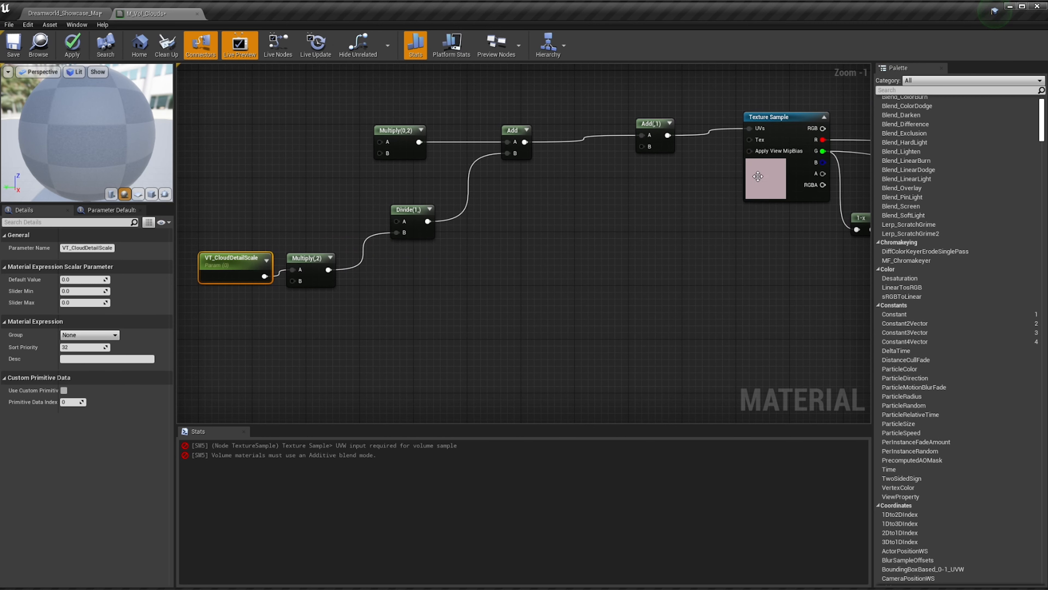
Set VT_CloudDetailScale's default value to 40 and Const B of the Multiply it feeds to 10000
{"action": "right_click_drag", "start_coordinate": [329, 262], "coordinate": [494, 251]}
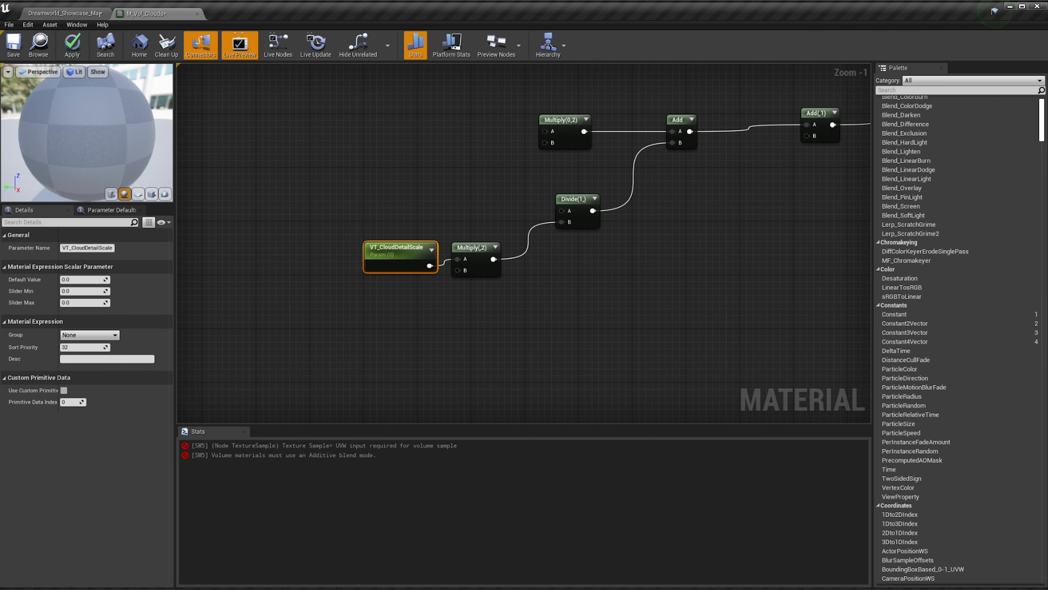
{"action": "left_click", "coordinate": [88, 279]}
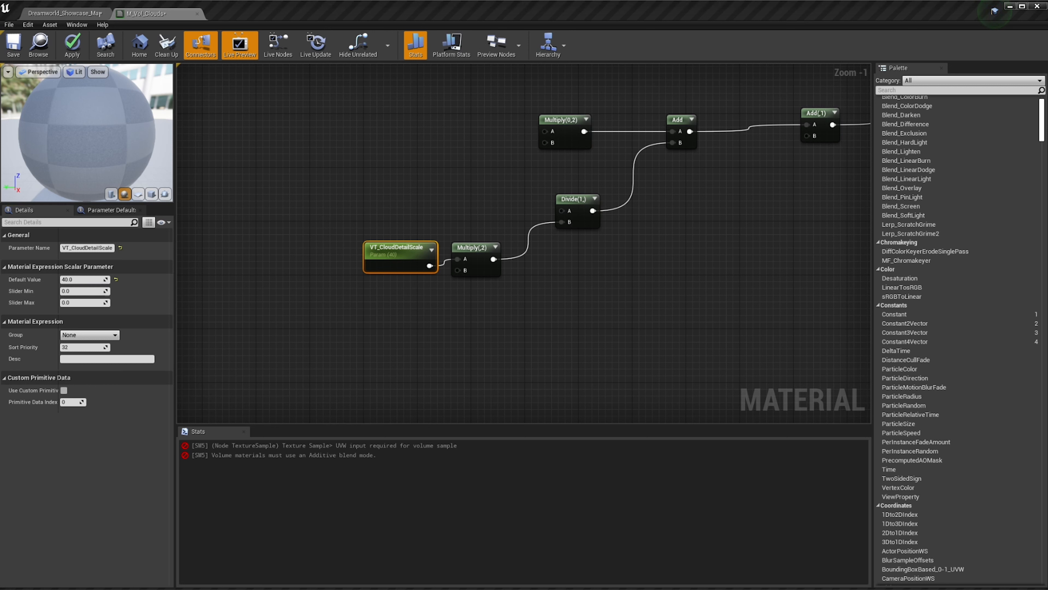
{"action": "left_click", "coordinate": [477, 263]}
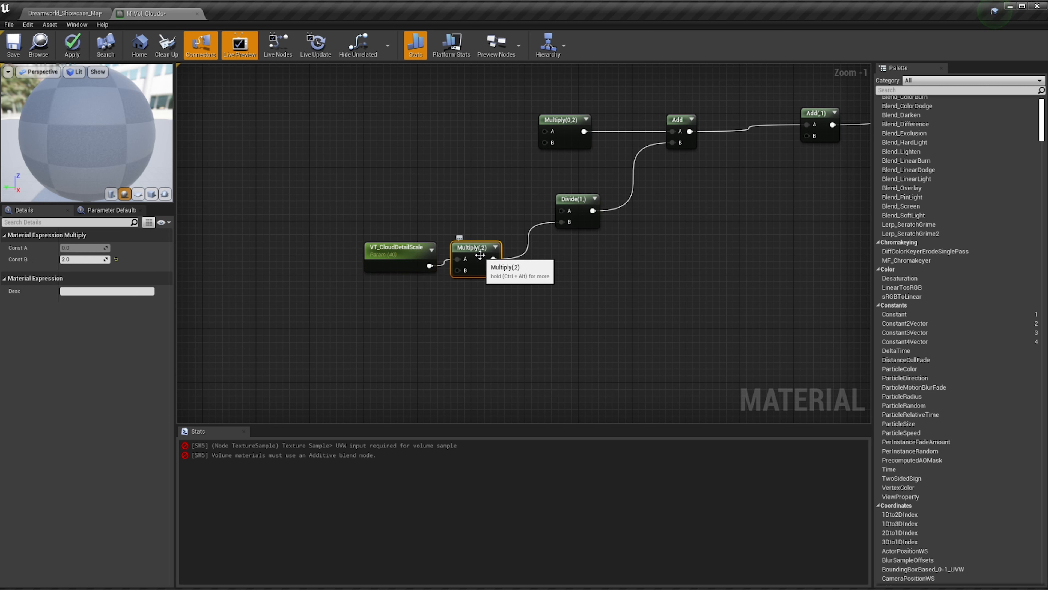
{"action": "left_click", "coordinate": [77, 260]}
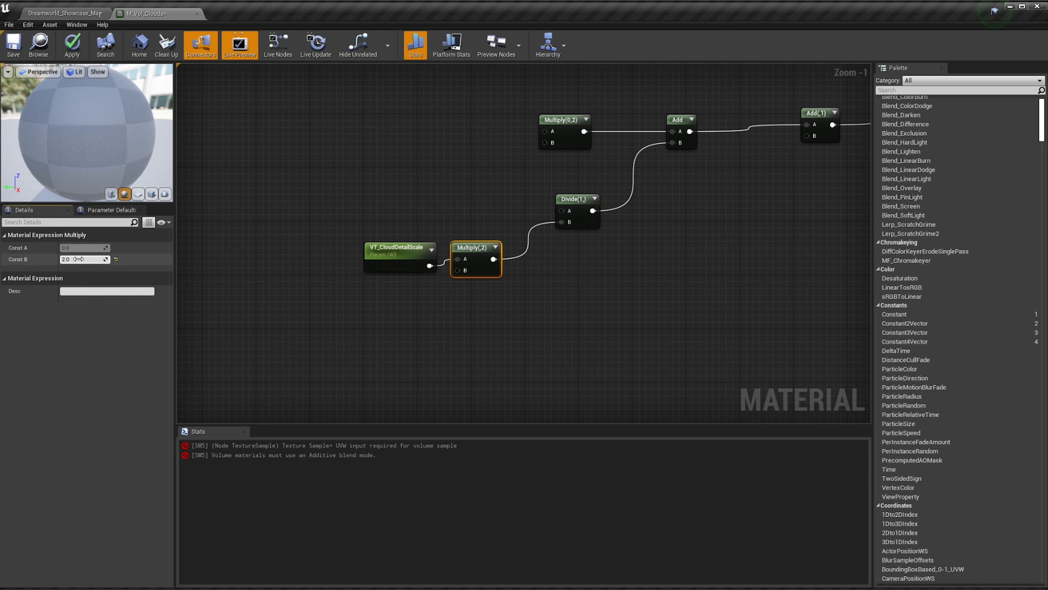
{"action": "type", "text": "10000"}
{"action": "key", "text": "Return"}
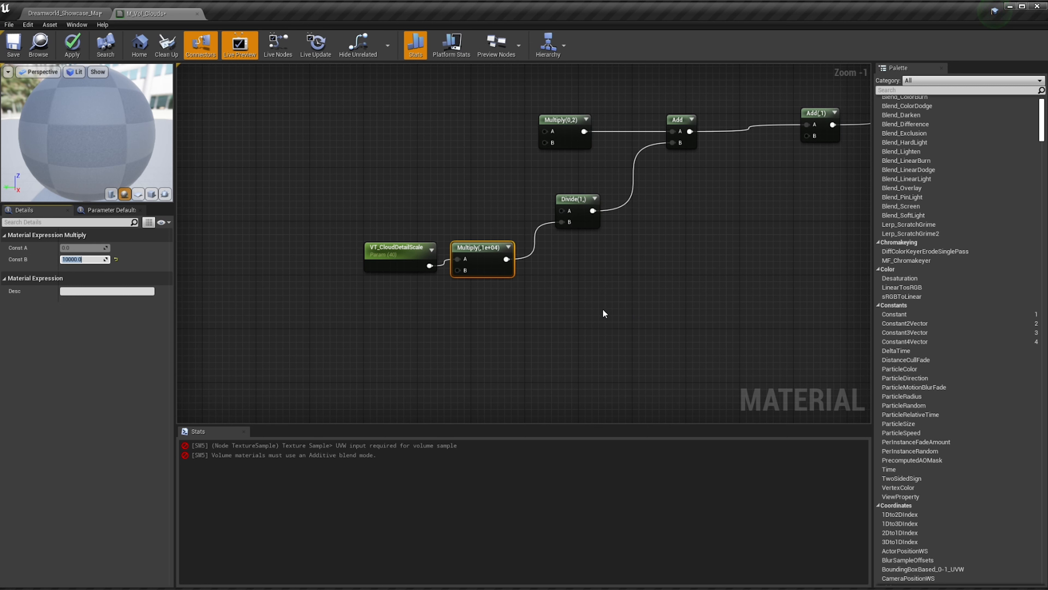
Add an Absolute World Position node to the graph, below the VT_CloudDetailScale parameter
{"action": "right_click_drag", "start_coordinate": [587, 304], "coordinate": [559, 288]}
{"action": "scroll", "coordinate": [556, 290], "scroll_direction": "down", "scroll_amount": 1}
{"action": "right_click_drag", "start_coordinate": [495, 296], "coordinate": [521, 278]}
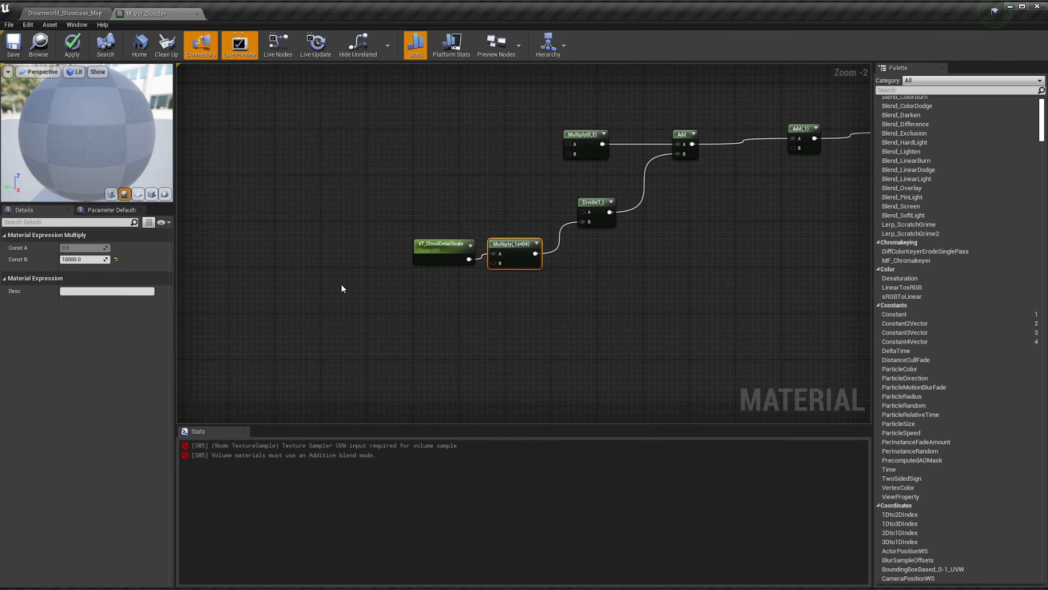
{"action": "right_click", "coordinate": [322, 286]}
{"action": "type", "text": "abso"}
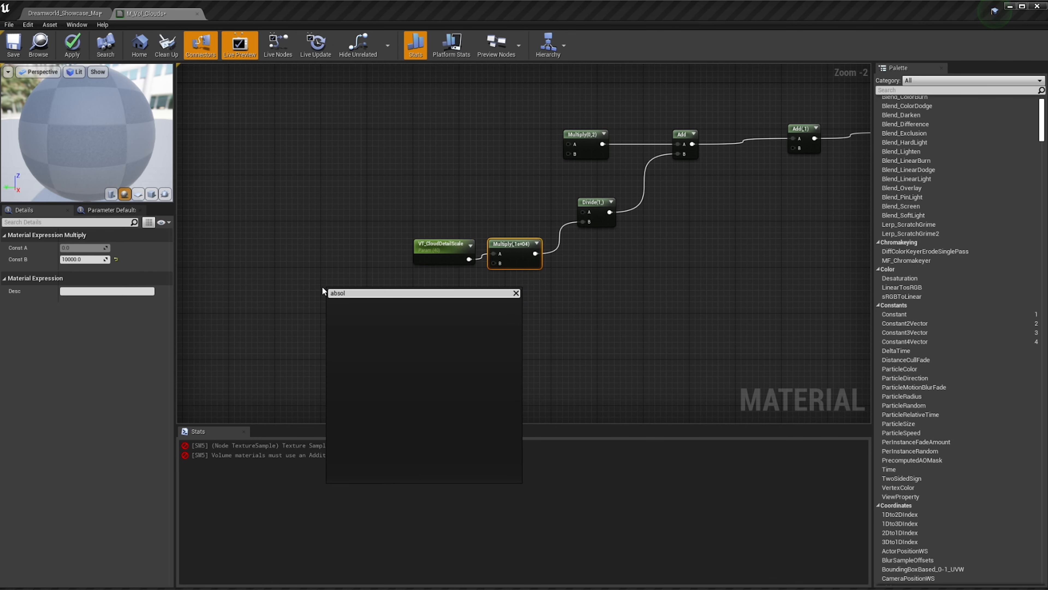
{"action": "type", "text": "ld"}
{"action": "key", "text": "Return"}
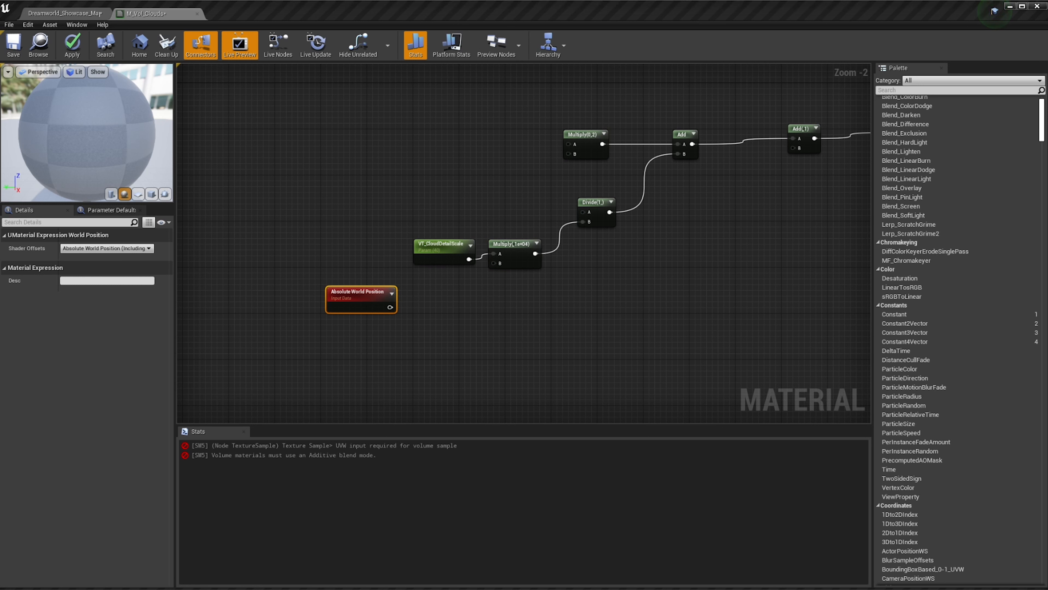
Check the Shader Offsets options of Absolute World Position without changing them, and connect its output to the Divide's A input
{"action": "left_click", "coordinate": [125, 249]}
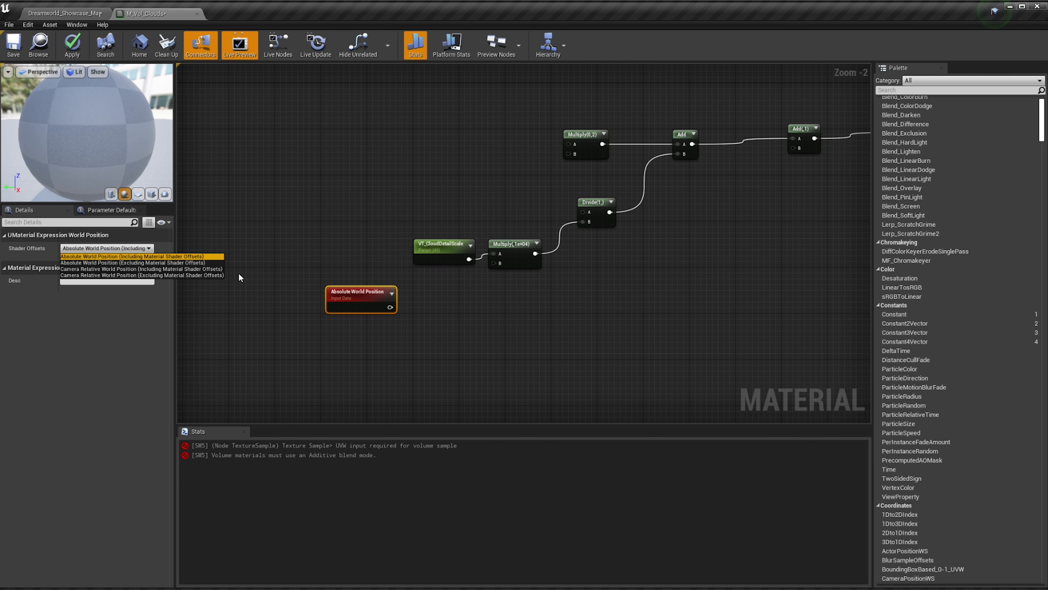
{"action": "scroll", "coordinate": [323, 328], "scroll_direction": "up", "scroll_amount": 2}
{"action": "left_click", "coordinate": [341, 332]}
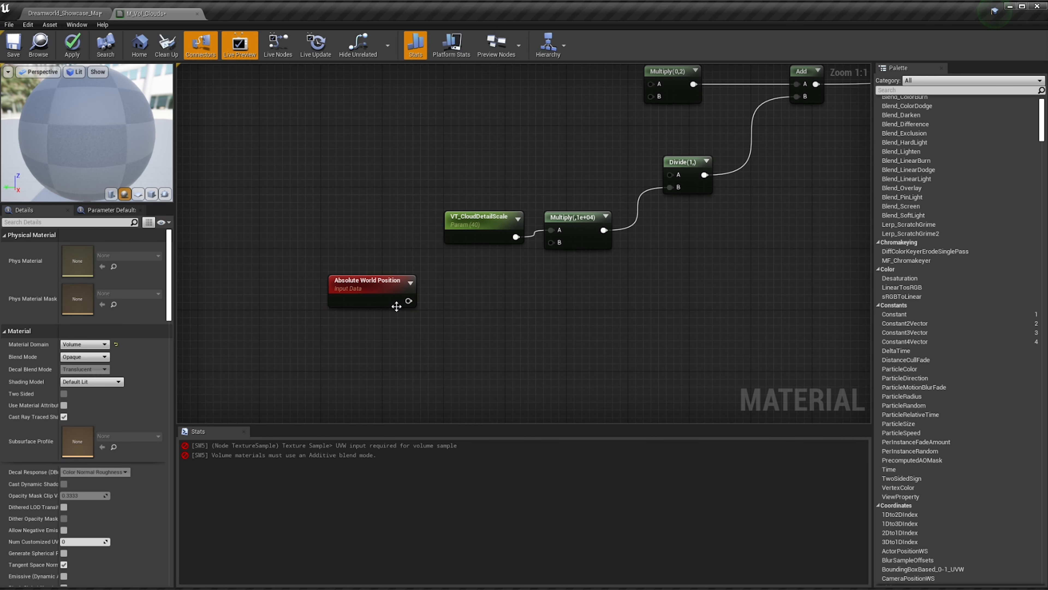
{"action": "left_click_drag", "start_coordinate": [409, 301], "coordinate": [669, 174]}
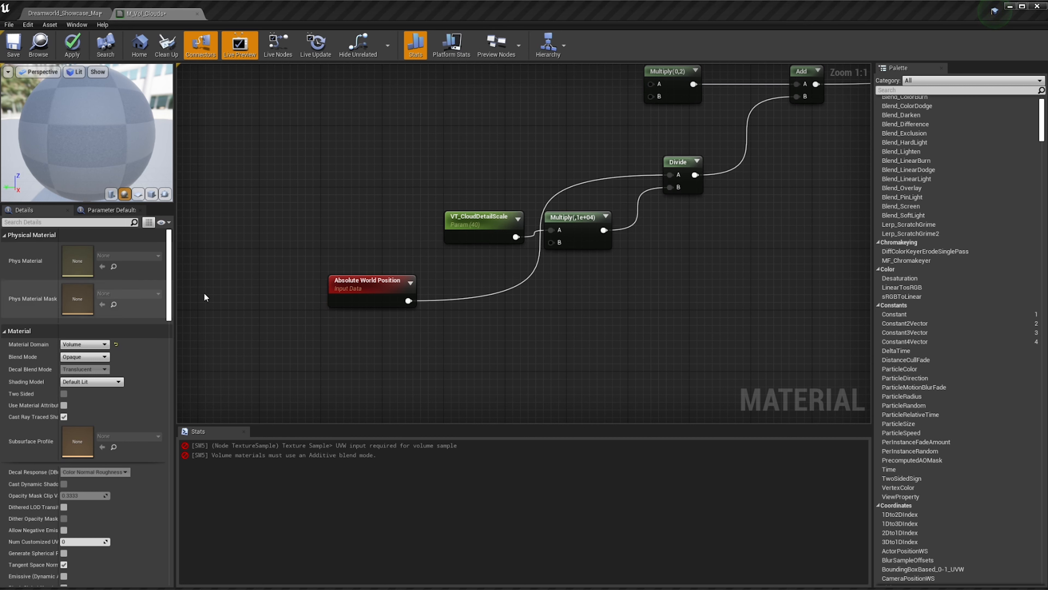
Duplicate the VT_CloudDetailScale, Multiply, Divide and Add nodes and place the copies before the lower Texture Sample
{"action": "right_click_drag", "start_coordinate": [300, 307], "coordinate": [222, 341]}
{"action": "scroll", "coordinate": [330, 333], "scroll_direction": "down", "scroll_amount": 1}
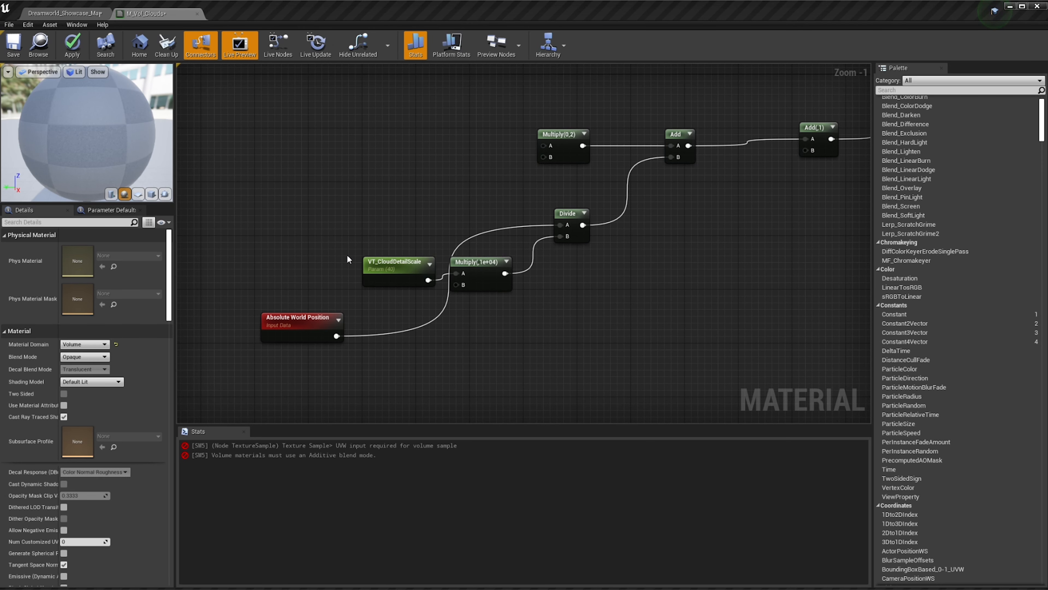
{"action": "left_click", "coordinate": [377, 264]}
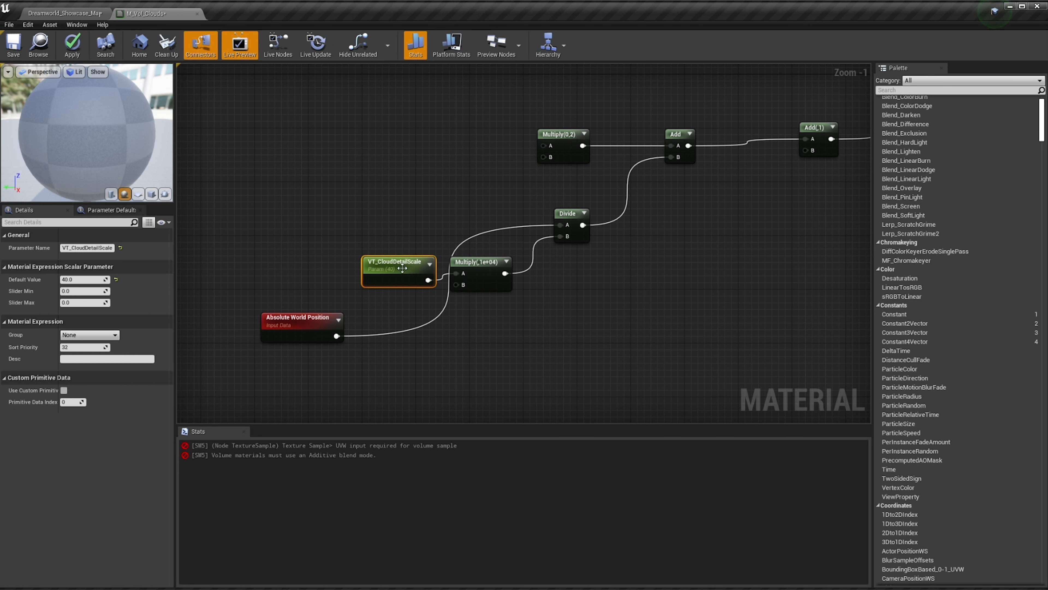
{"action": "left_click", "coordinate": [491, 287], "text": "shift"}
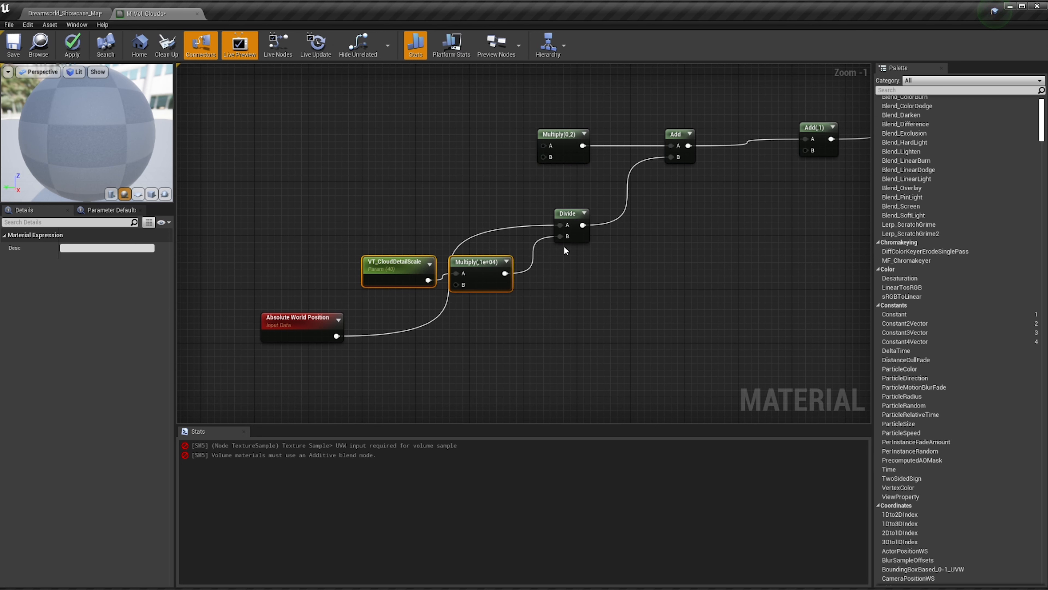
{"action": "left_click", "coordinate": [568, 214], "text": "shift"}
{"action": "left_click", "coordinate": [675, 133], "text": "shift"}
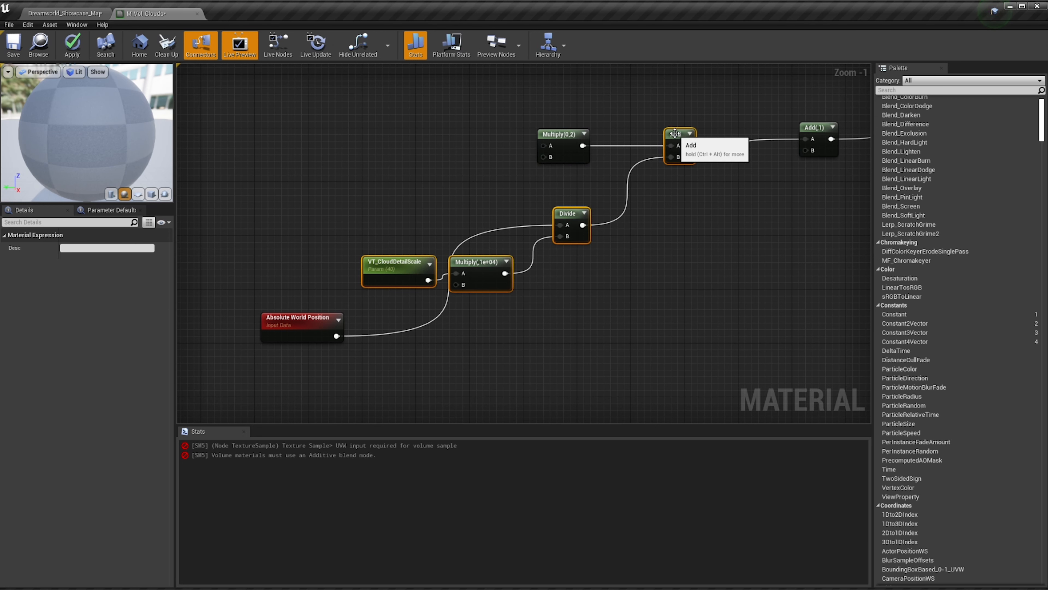
{"action": "scroll", "coordinate": [654, 298], "scroll_direction": "down", "scroll_amount": 2}
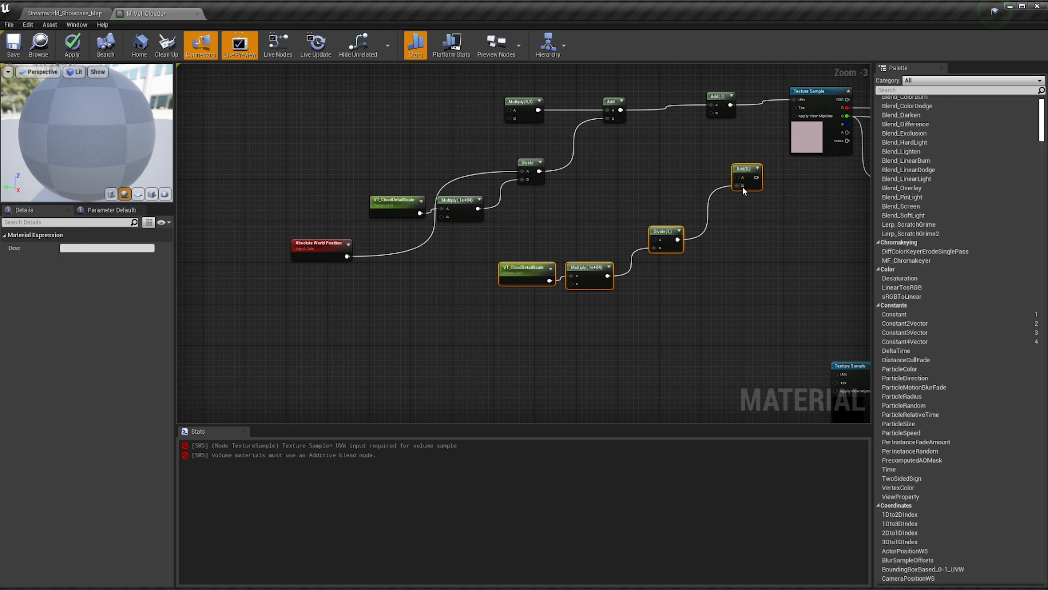
{"action": "left_click_drag", "start_coordinate": [742, 187], "coordinate": [702, 352]}
{"action": "right_click_drag", "start_coordinate": [725, 384], "coordinate": [591, 207]}
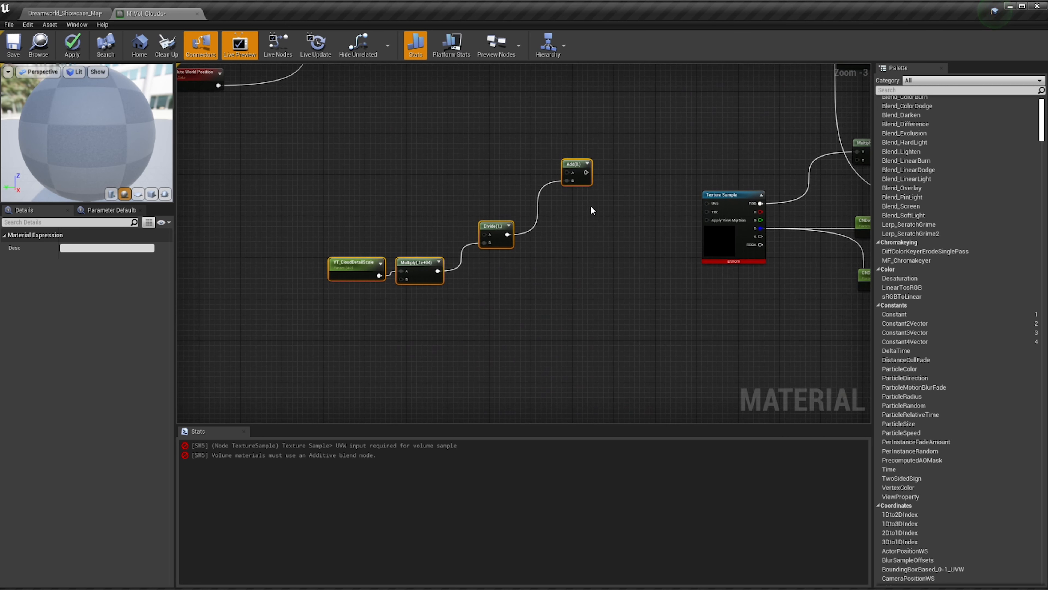
Connect the duplicated Add to the lower Texture Sample's UVs and space the copied parameter and Multiply away from the Divide
{"action": "scroll", "coordinate": [590, 210], "scroll_direction": "up", "scroll_amount": 2}
{"action": "left_click", "coordinate": [600, 191]}
{"action": "left_click_drag", "start_coordinate": [600, 191], "coordinate": [749, 203]}
{"action": "left_click_drag", "start_coordinate": [429, 237], "coordinate": [276, 291]}
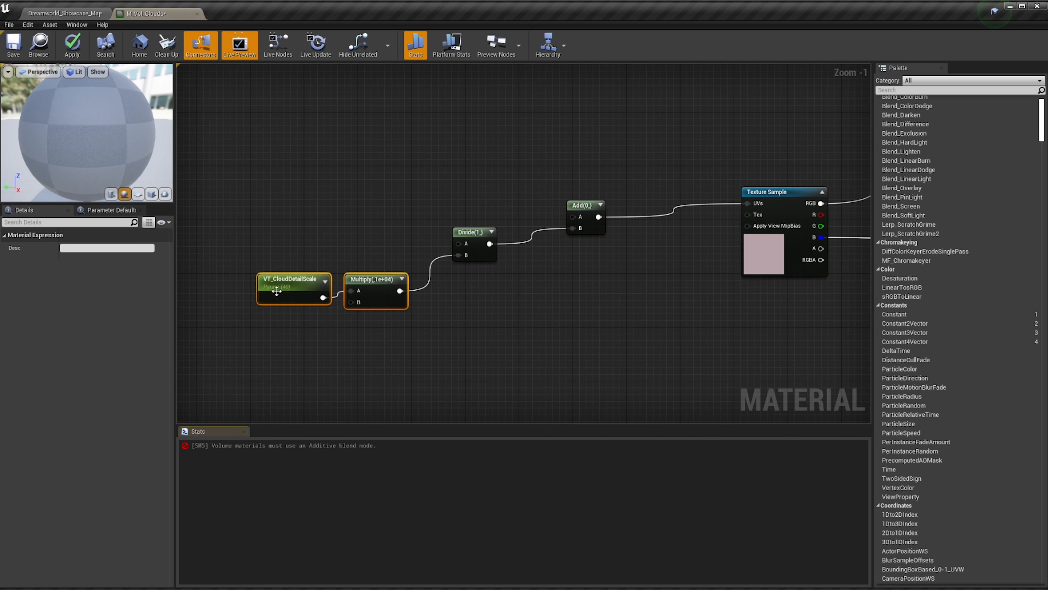
Rename the duplicated scale parameter to VT_CloudScale
{"action": "left_click", "coordinate": [276, 291]}
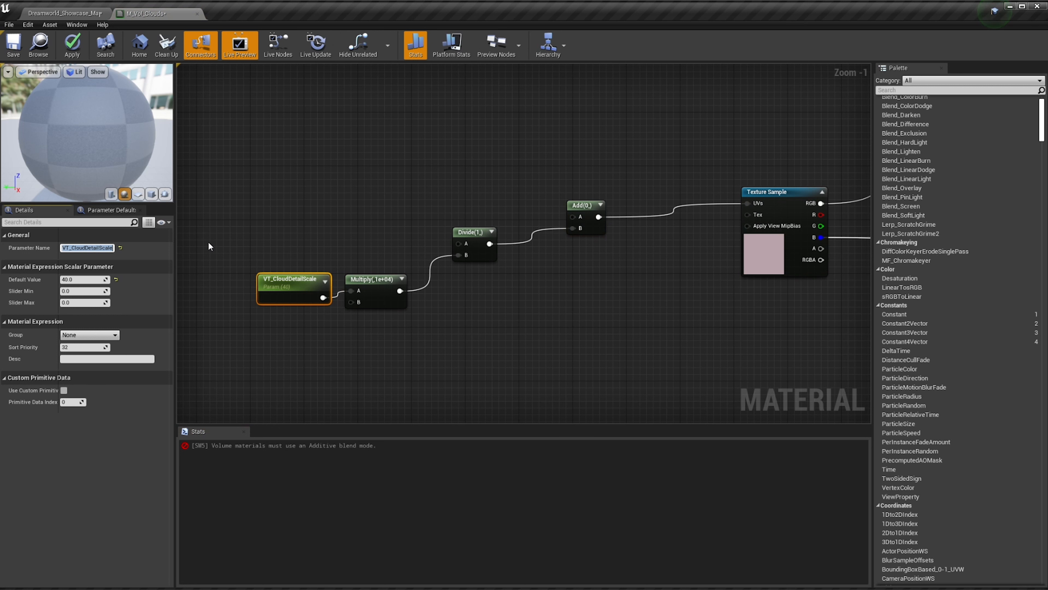
{"action": "key", "text": "Right"}
{"action": "key", "text": "BackSpace"}
{"action": "key", "text": "BackSpace"}
{"action": "key", "text": "BackSpace"}
{"action": "key", "text": "BackSpace"}
{"action": "key", "text": "BackSpace"}
{"action": "key", "text": "BackSpace"}
{"action": "key", "text": "BackSpace"}
{"action": "key", "text": "BackSpace"}
{"action": "key", "text": "BackSpace"}
{"action": "key", "text": "BackSpace"}
{"action": "key", "text": "BackSpace"}
{"action": "type", "text": "Scale"}
{"action": "key", "text": "Return"}
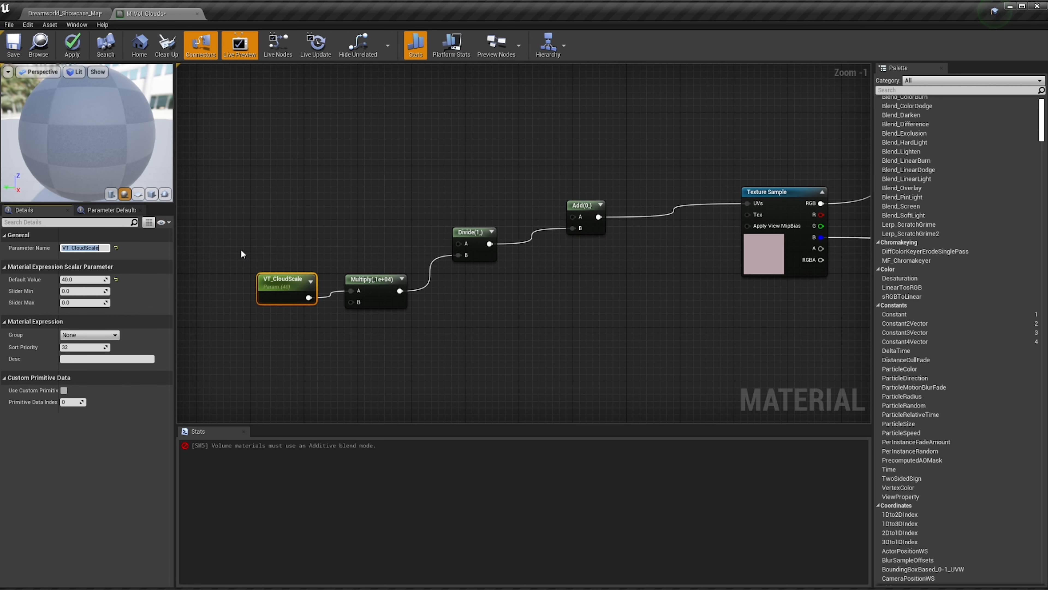
Set Const B of the Multiply fed by VT_CloudScale to 100000
{"action": "right_click_drag", "start_coordinate": [240, 249], "coordinate": [335, 300]}
{"action": "scroll", "coordinate": [358, 256], "scroll_direction": "down", "scroll_amount": 1}
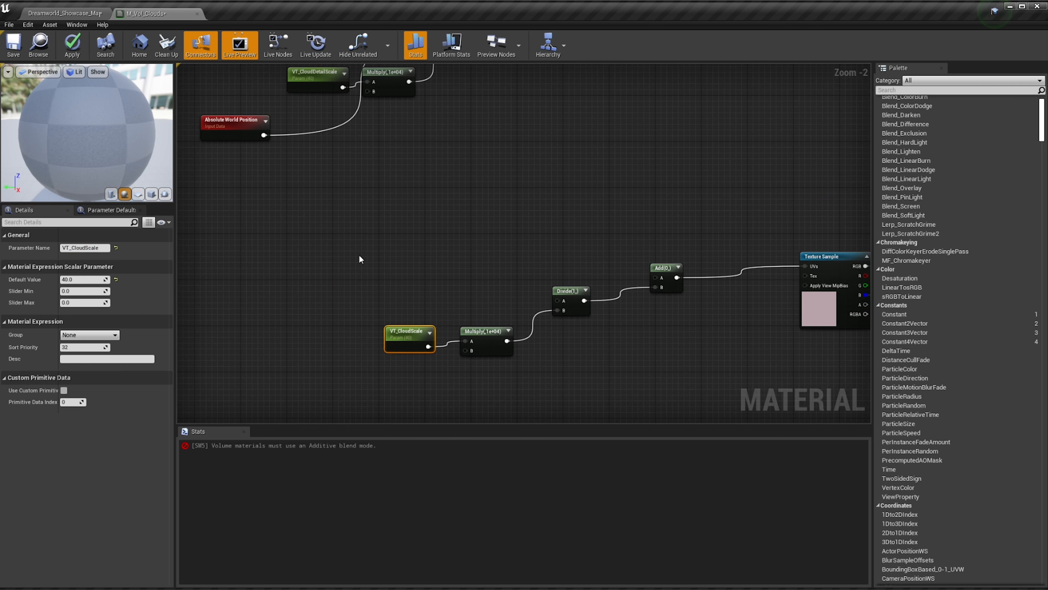
{"action": "right_click_drag", "start_coordinate": [359, 259], "coordinate": [391, 222]}
{"action": "scroll", "coordinate": [391, 222], "scroll_direction": "up", "scroll_amount": 1}
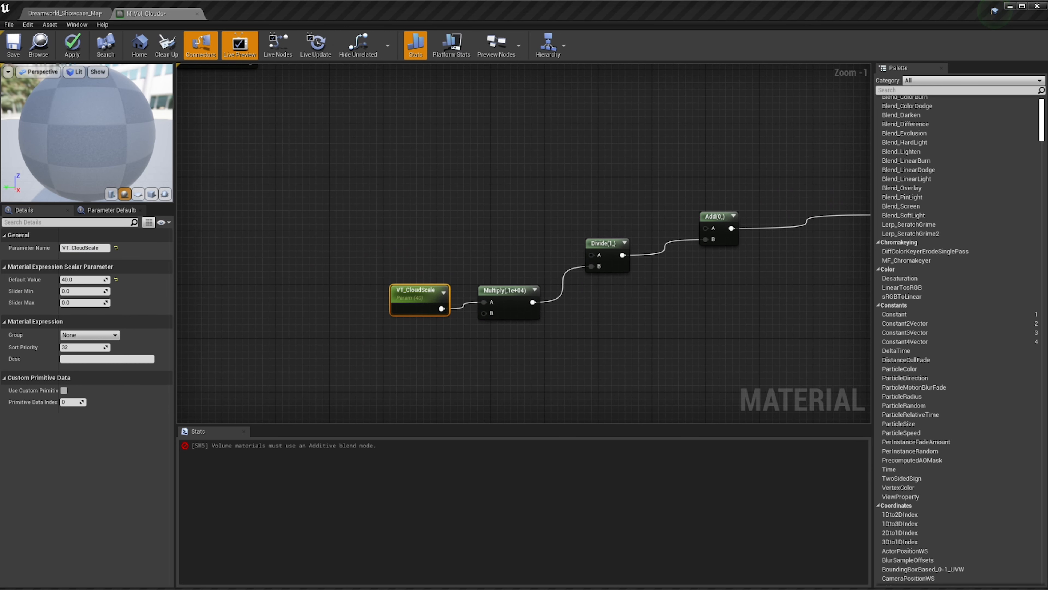
{"action": "left_click", "coordinate": [540, 313]}
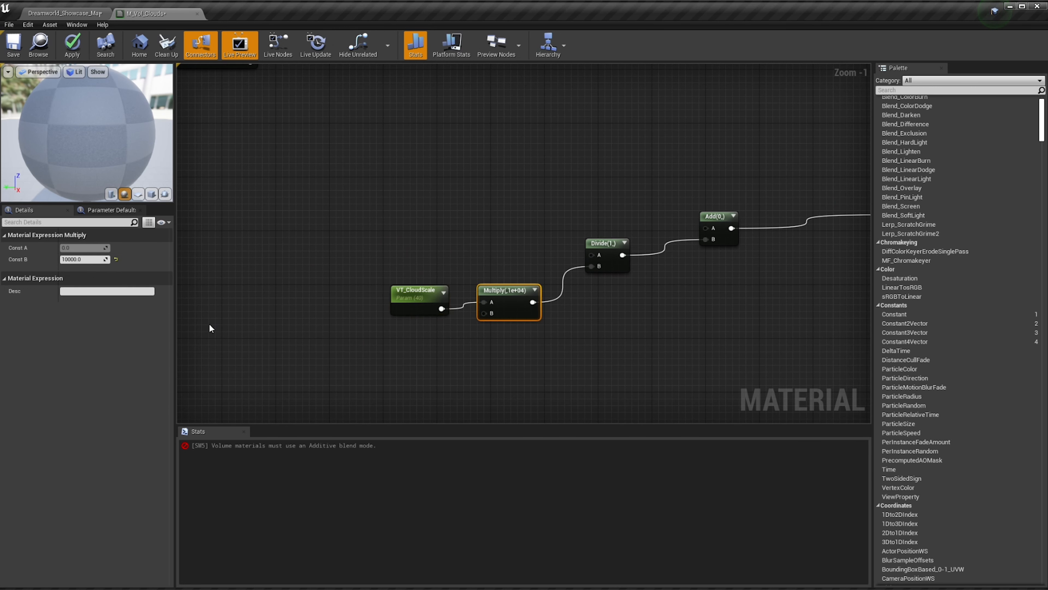
{"action": "left_click", "coordinate": [78, 259]}
{"action": "type", "text": "0"}
{"action": "key", "text": "Return"}
{"action": "left_click", "coordinate": [366, 239]}
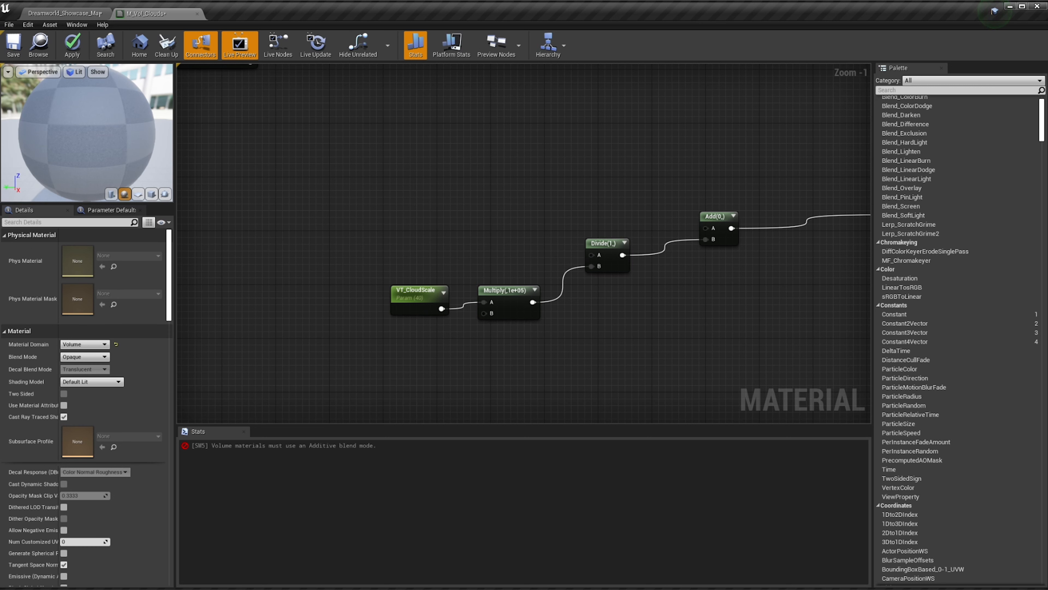
Connect Absolute World Position to the A input of the lower Divide and align the lower Add with its Texture Sample
{"action": "right_click_drag", "start_coordinate": [561, 210], "coordinate": [582, 251]}
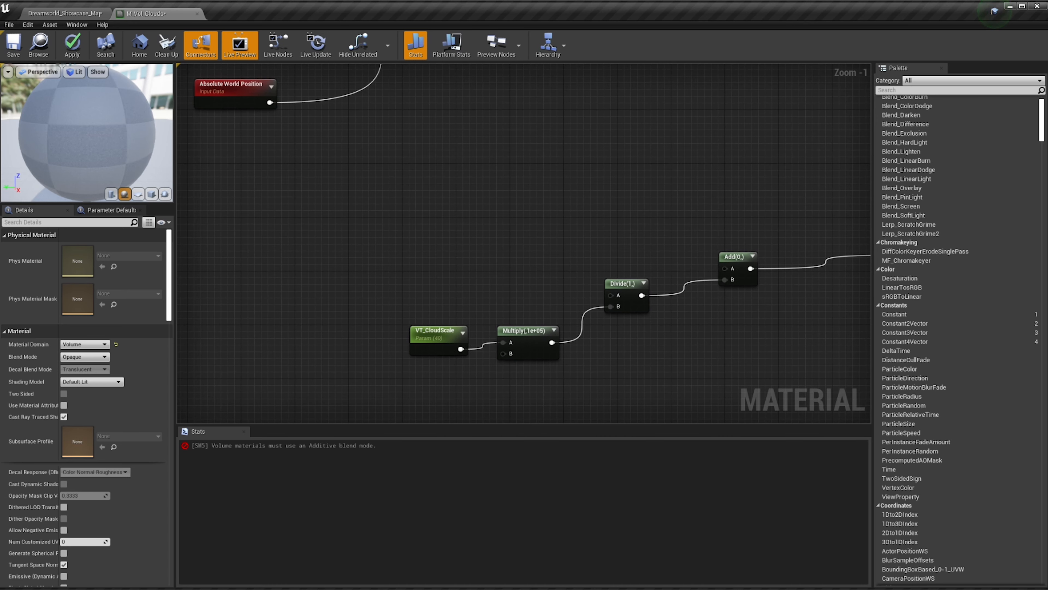
{"action": "left_click_drag", "start_coordinate": [270, 103], "coordinate": [609, 295]}
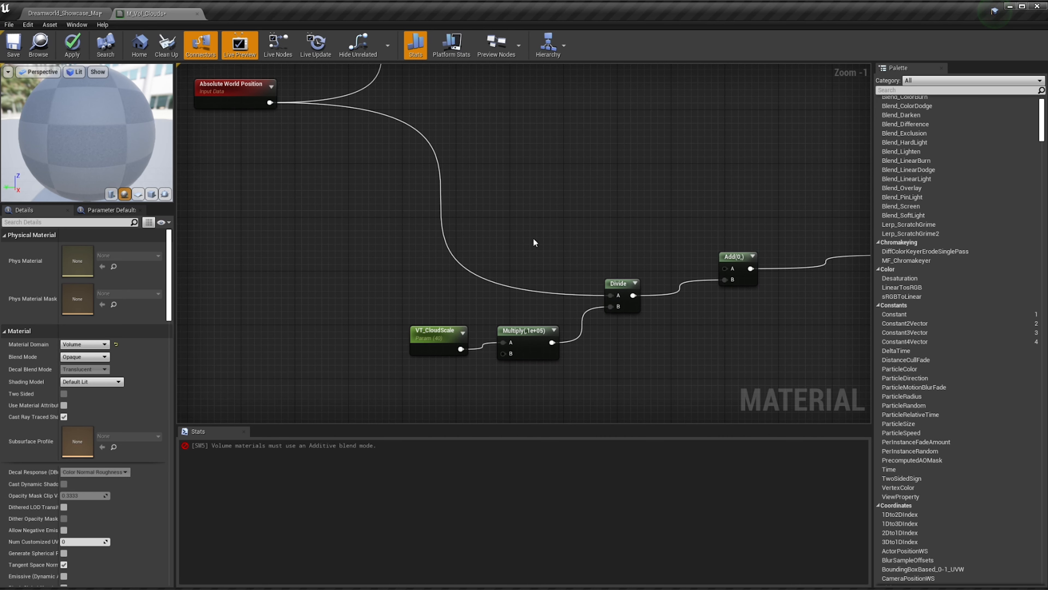
{"action": "right_click_drag", "start_coordinate": [533, 239], "coordinate": [465, 223]}
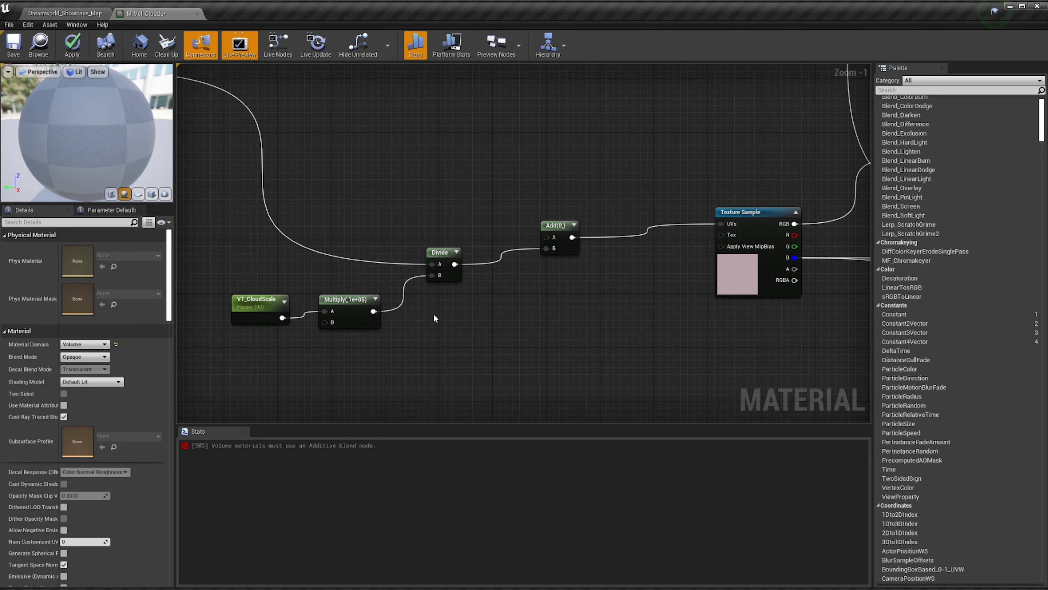
{"action": "right_click_drag", "start_coordinate": [426, 255], "coordinate": [430, 294]}
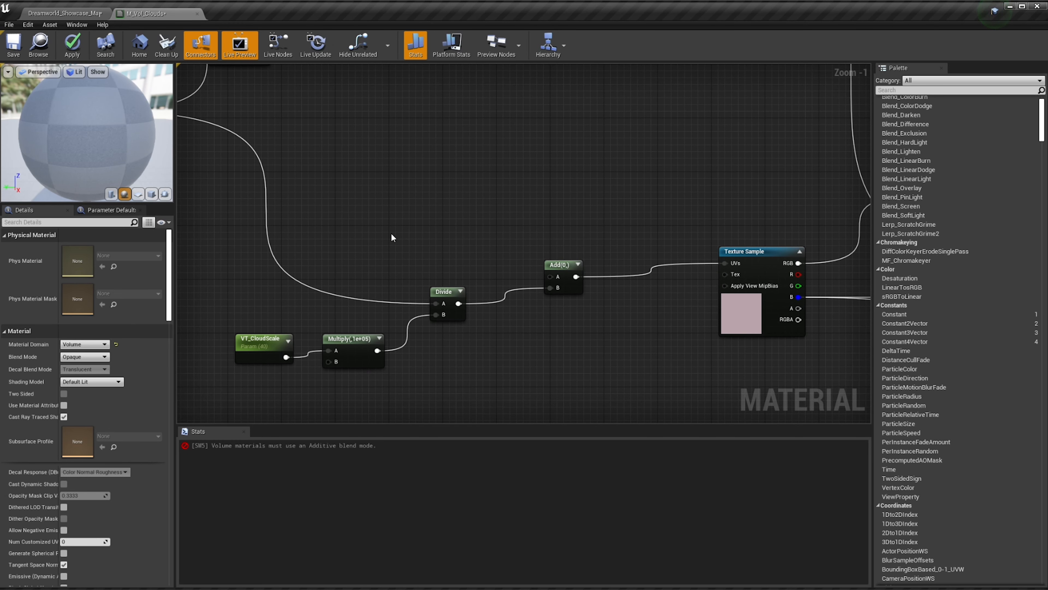
{"action": "mouse_move", "coordinate": [562, 284]}
{"action": "left_mouse_down"}
{"action": "mouse_move", "coordinate": [562, 297]}
{"action": "mouse_move", "coordinate": [569, 271]}
{"action": "left_mouse_up"}
Examine the upper and lower UV networks running from Absolute World Position to the two Texture Samples
{"action": "right_click_drag", "start_coordinate": [579, 195], "coordinate": [584, 254]}
{"action": "scroll", "coordinate": [584, 254], "scroll_direction": "down", "scroll_amount": 3}
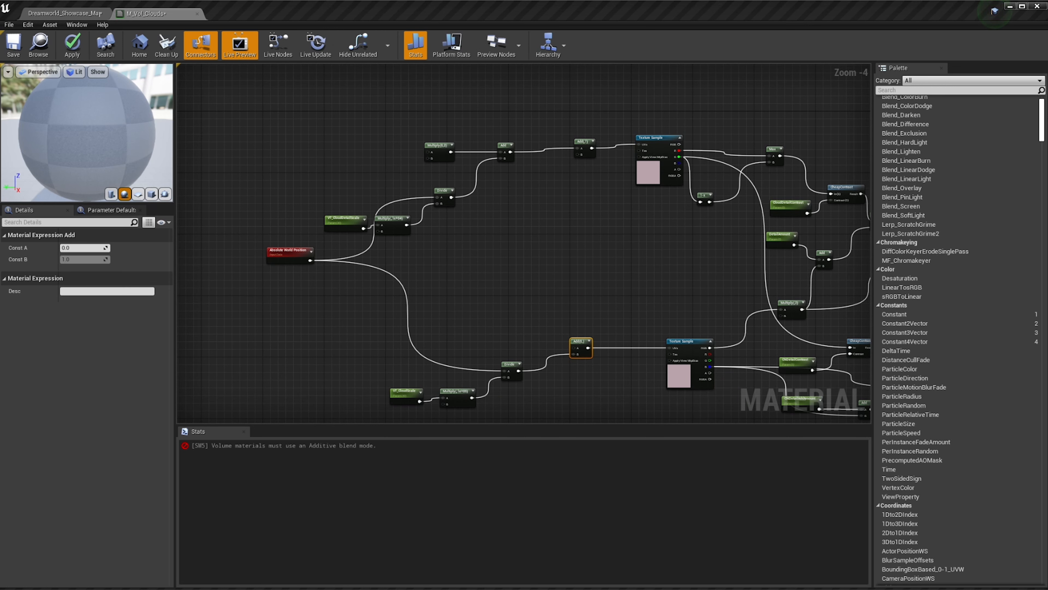
{"action": "scroll", "coordinate": [569, 185], "scroll_direction": "up", "scroll_amount": 4}
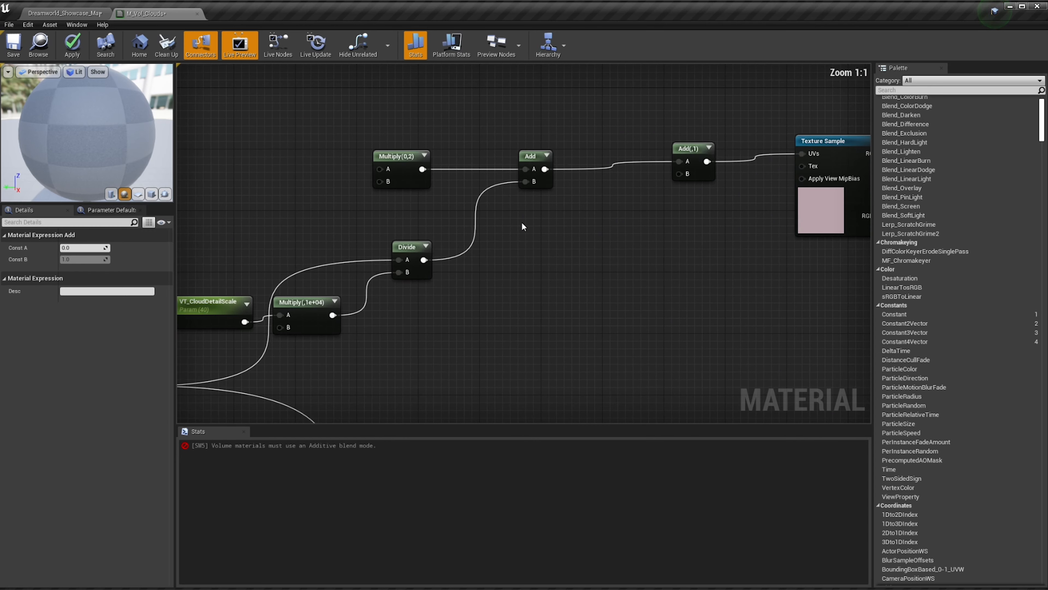
{"action": "left_click", "coordinate": [696, 175]}
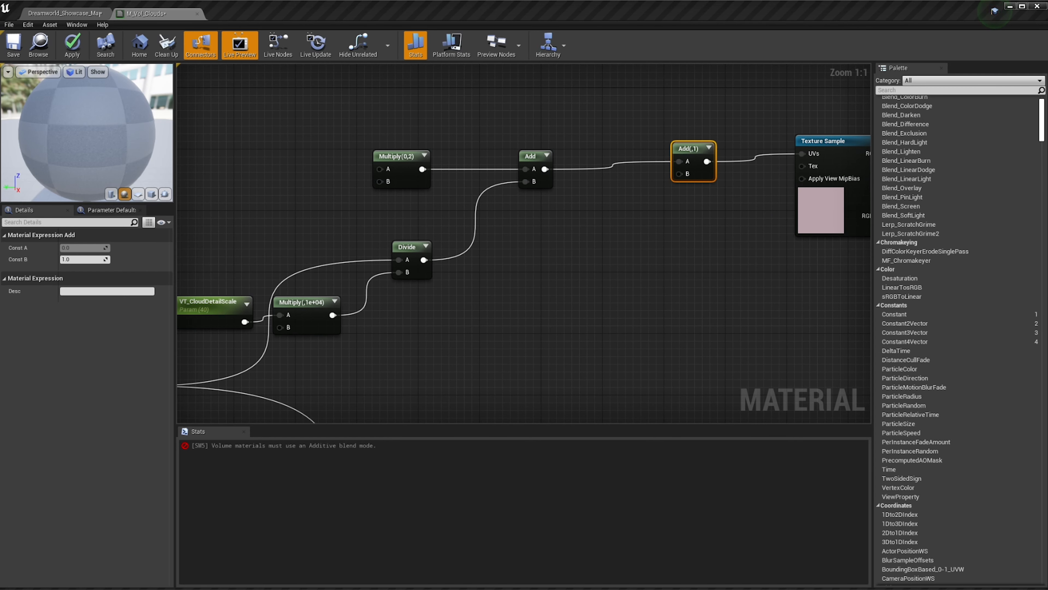
{"action": "scroll", "coordinate": [549, 286], "scroll_direction": "down", "scroll_amount": 5}
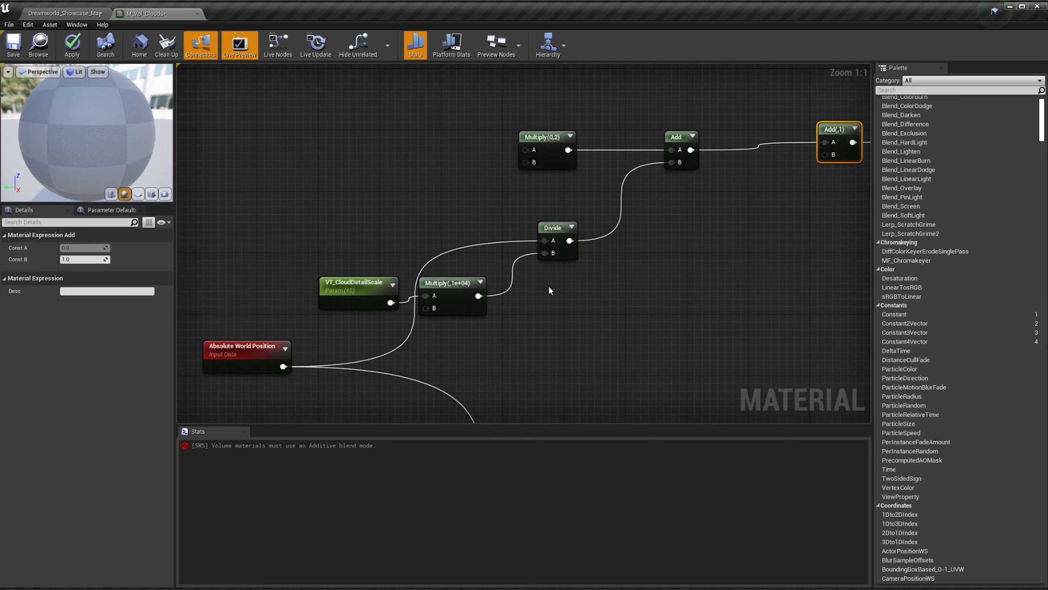
{"action": "left_click_drag", "start_coordinate": [719, 271], "coordinate": [565, 362]}
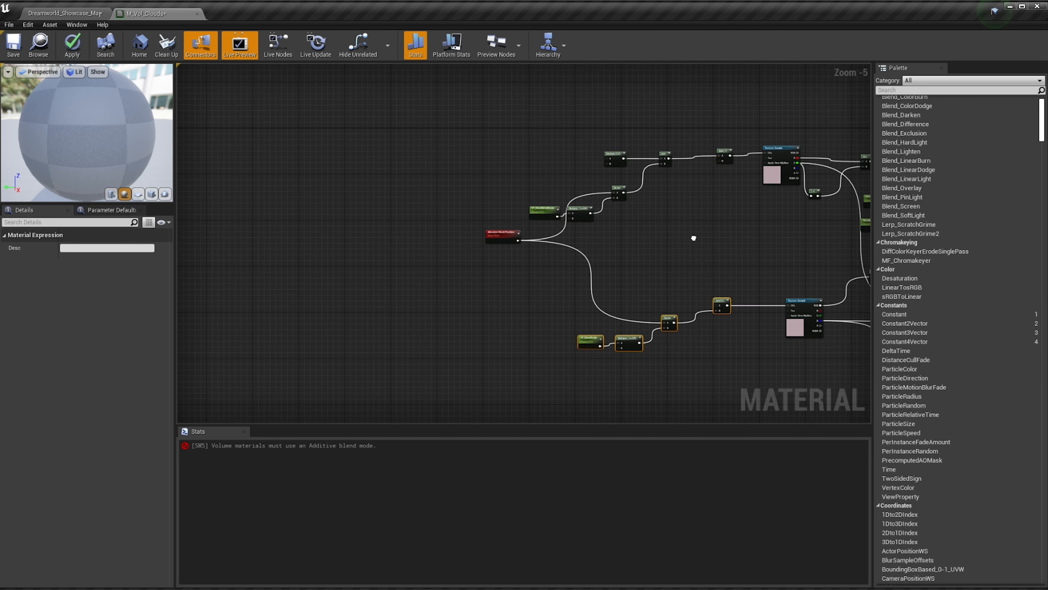
{"action": "scroll", "coordinate": [705, 274], "scroll_direction": "up", "scroll_amount": 2}
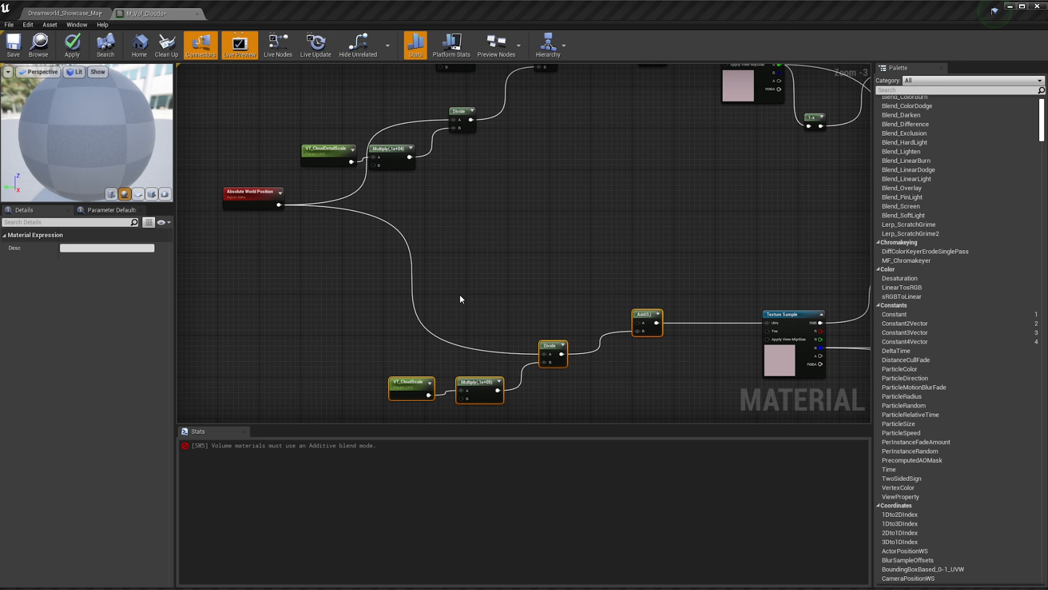
Apply the changes to the material, continuing despite its compilation errors
{"action": "scroll", "coordinate": [461, 276], "scroll_direction": "down", "scroll_amount": 3}
{"action": "right_click_drag", "start_coordinate": [457, 244], "coordinate": [313, 192]}
{"action": "right_click_drag", "start_coordinate": [603, 249], "coordinate": [495, 253]}
{"action": "scroll", "coordinate": [545, 258], "scroll_direction": "up", "scroll_amount": 5}
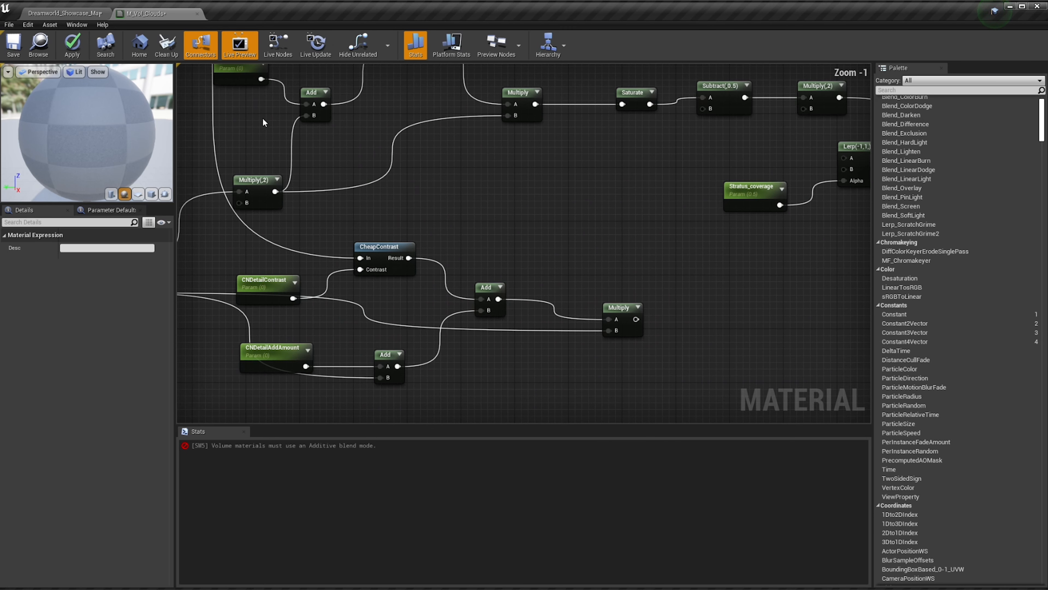
{"action": "left_click", "coordinate": [73, 43]}
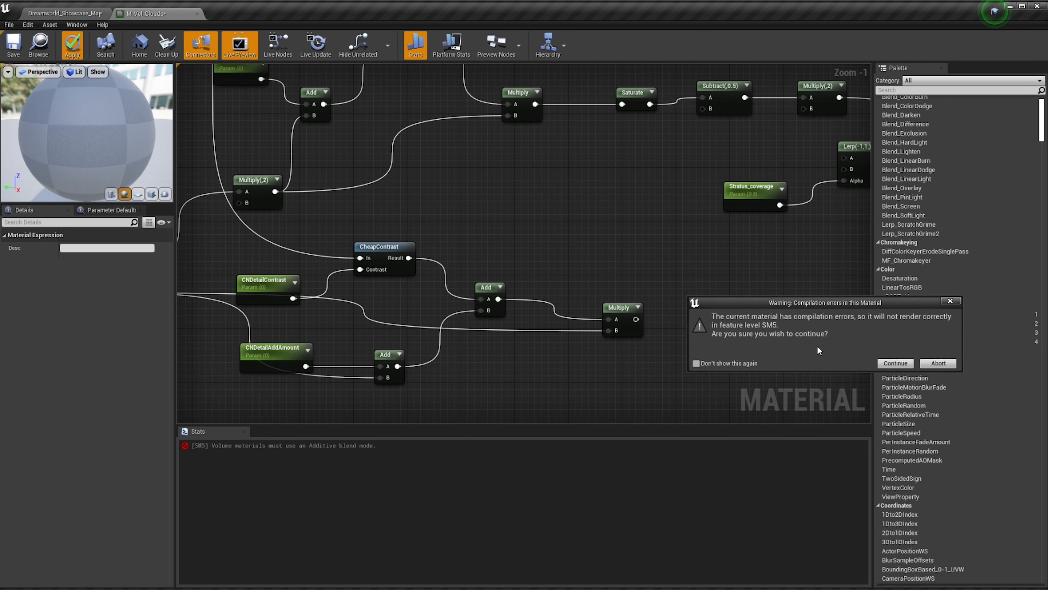
{"action": "left_click", "coordinate": [896, 363]}
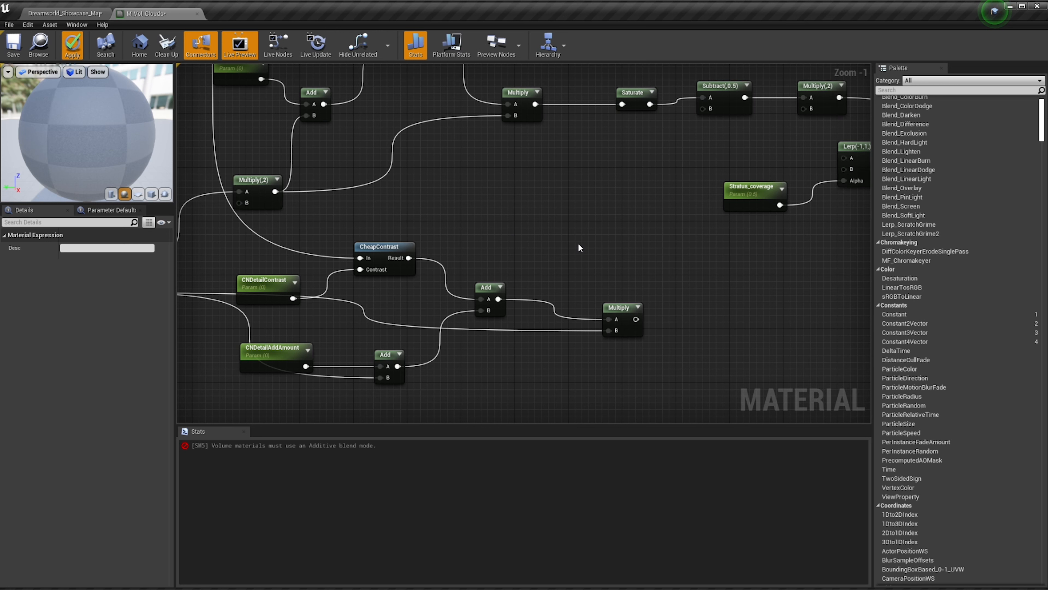
Set the material's Blend Mode to Additive from its main output node
{"action": "right_click_drag", "start_coordinate": [685, 216], "coordinate": [264, 248]}
{"action": "right_click_drag", "start_coordinate": [575, 256], "coordinate": [272, 281]}
{"action": "right_click_drag", "start_coordinate": [596, 262], "coordinate": [312, 298]}
{"action": "right_click_drag", "start_coordinate": [630, 288], "coordinate": [306, 269]}
{"action": "right_click_drag", "start_coordinate": [619, 248], "coordinate": [358, 265]}
{"action": "left_click", "coordinate": [644, 169]}
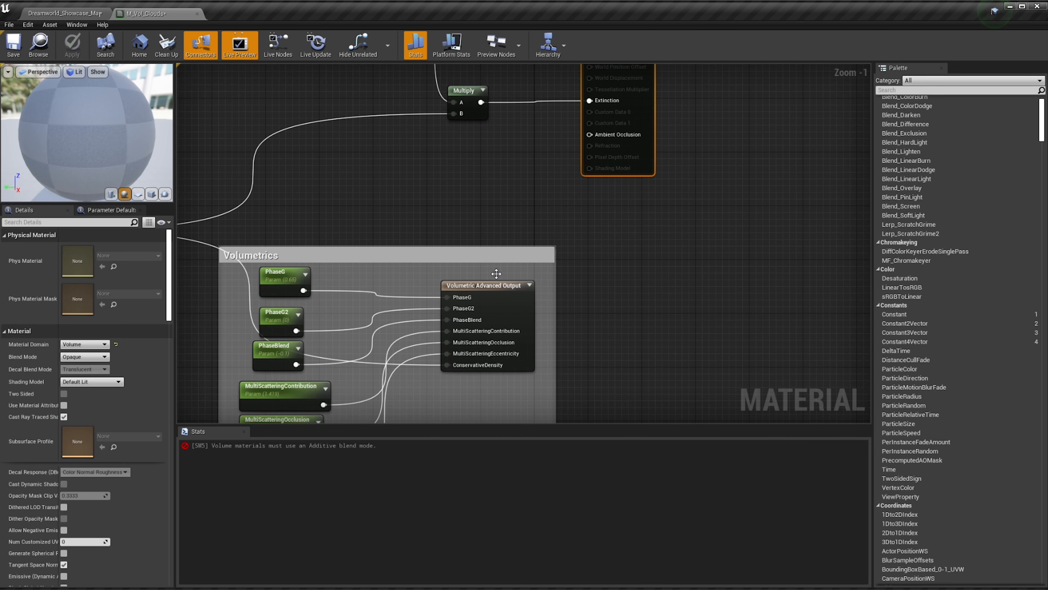
{"action": "left_click", "coordinate": [91, 357]}
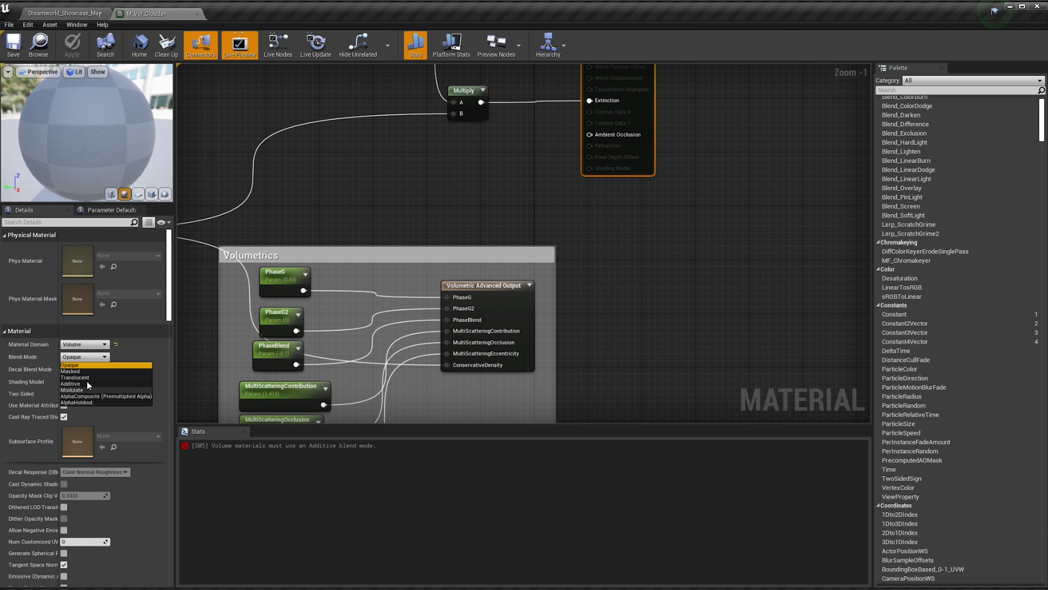
{"action": "left_click", "coordinate": [81, 385]}
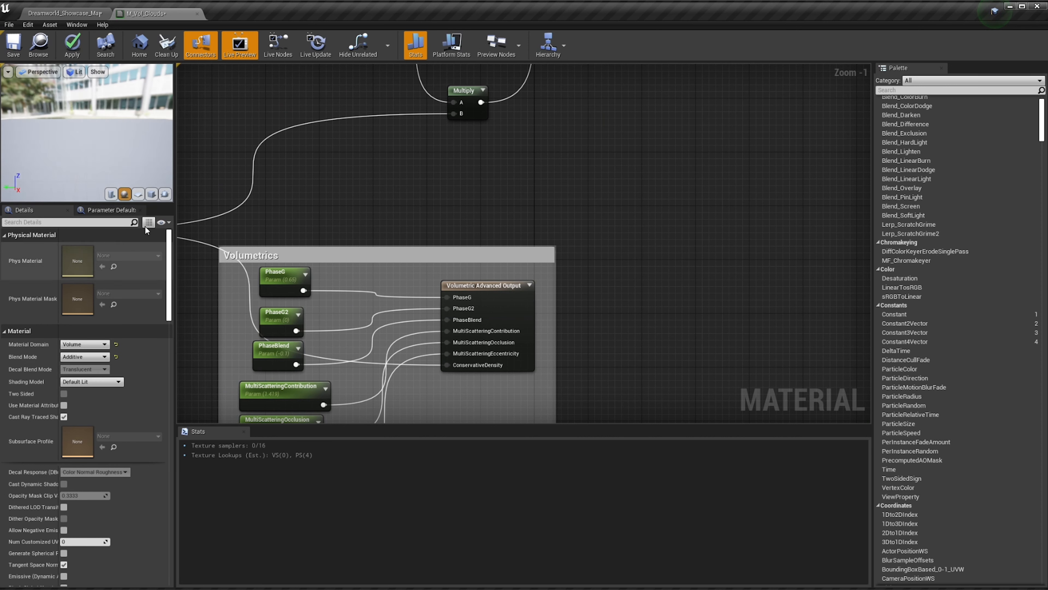
Apply the material's Additive blend mode change so it recompiles
{"action": "left_click", "coordinate": [72, 45]}
{"action": "scroll", "coordinate": [349, 182], "scroll_direction": "down", "scroll_amount": 3}
{"action": "scroll", "coordinate": [349, 181], "scroll_direction": "down", "scroll_amount": 3}
Add a MakeFloat3 node in the empty graph area above and before Absolute World Position
{"action": "right_click_drag", "start_coordinate": [346, 181], "coordinate": [679, 259]}
{"action": "right_click_drag", "start_coordinate": [528, 267], "coordinate": [766, 258]}
{"action": "scroll", "coordinate": [538, 304], "scroll_direction": "up", "scroll_amount": 4}
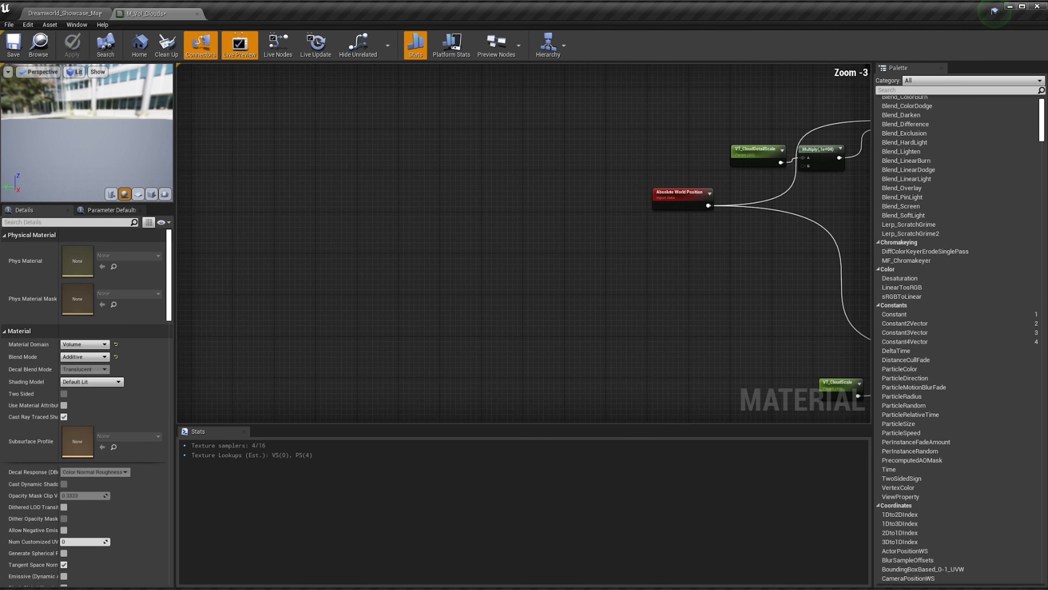
{"action": "right_click_drag", "start_coordinate": [538, 303], "coordinate": [538, 354]}
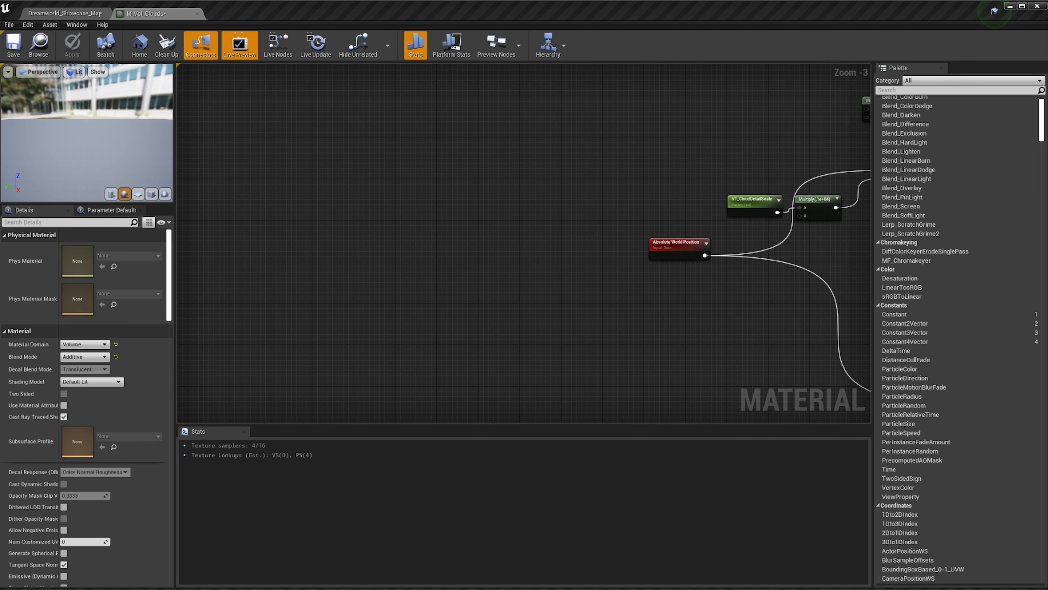
{"action": "scroll", "coordinate": [538, 283], "scroll_direction": "up", "scroll_amount": 4}
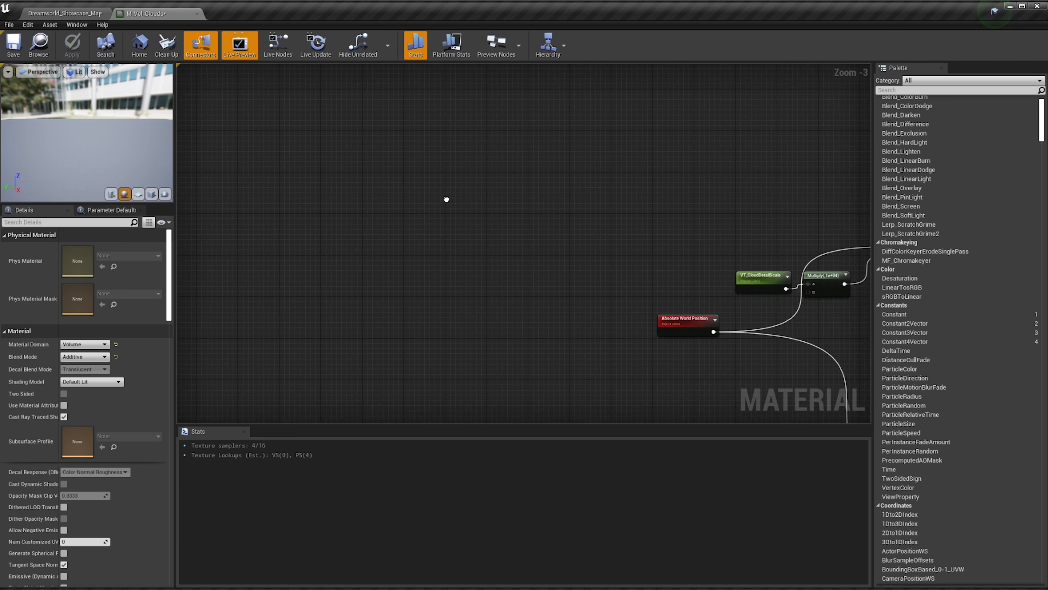
{"action": "right_click_drag", "start_coordinate": [396, 202], "coordinate": [345, 182]}
{"action": "right_click", "coordinate": [497, 206]}
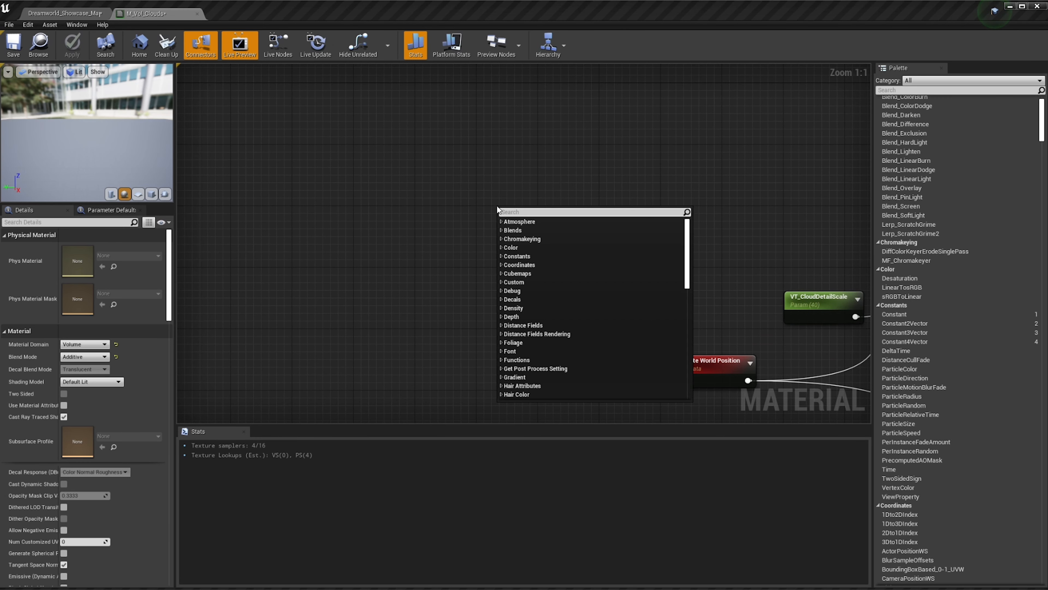
{"action": "left_click", "coordinate": [399, 215]}
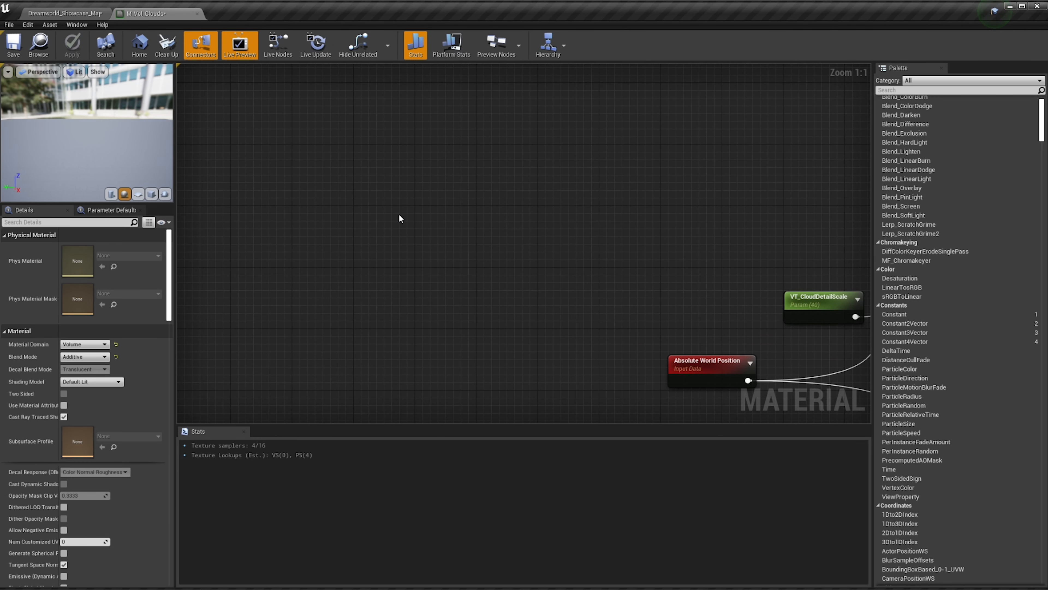
{"action": "right_click", "coordinate": [473, 214]}
{"action": "type", "text": "make"}
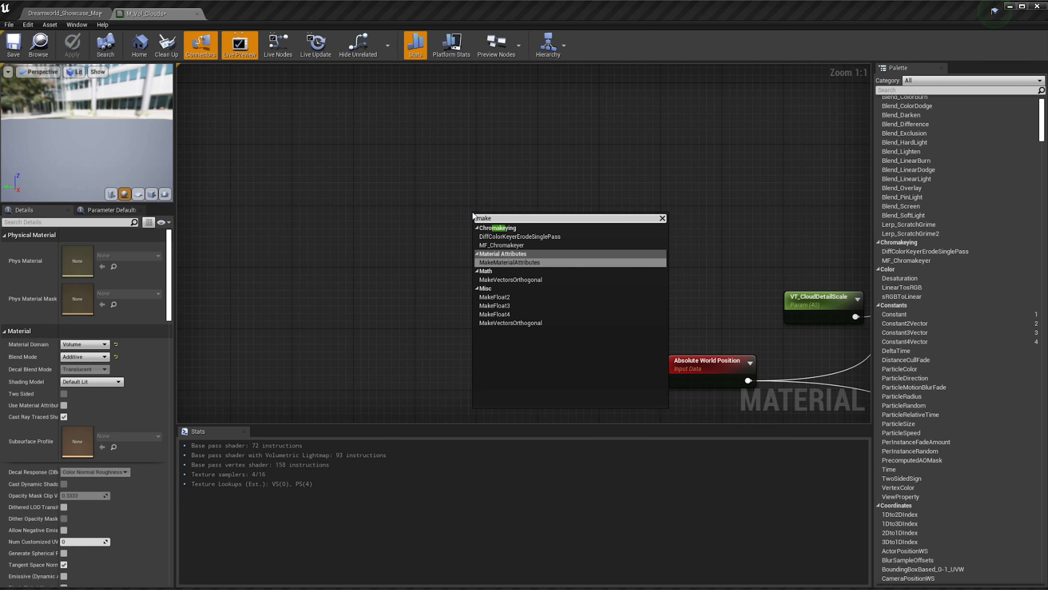
{"action": "type", "text": "float"}
{"action": "key", "text": "Down"}
{"action": "key", "text": "Return"}
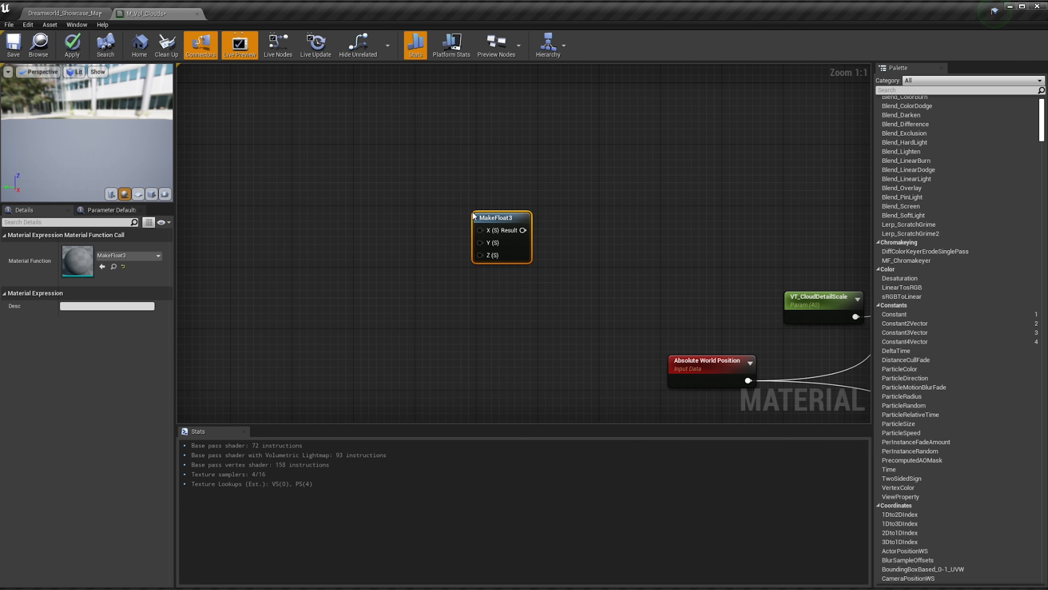
{"action": "left_click_drag", "start_coordinate": [507, 219], "coordinate": [477, 196]}
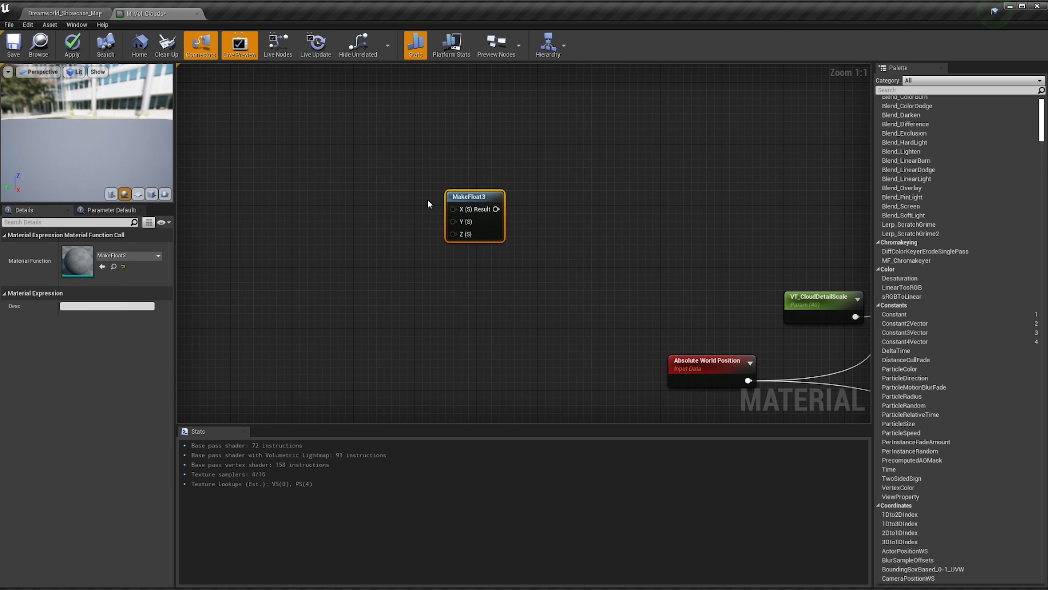
Add three Constant nodes and connect them to the X, Y and Z inputs of MakeFloat3
{"action": "right_click_drag", "start_coordinate": [356, 248], "coordinate": [430, 256]}
{"action": "left_click", "coordinate": [431, 259]}
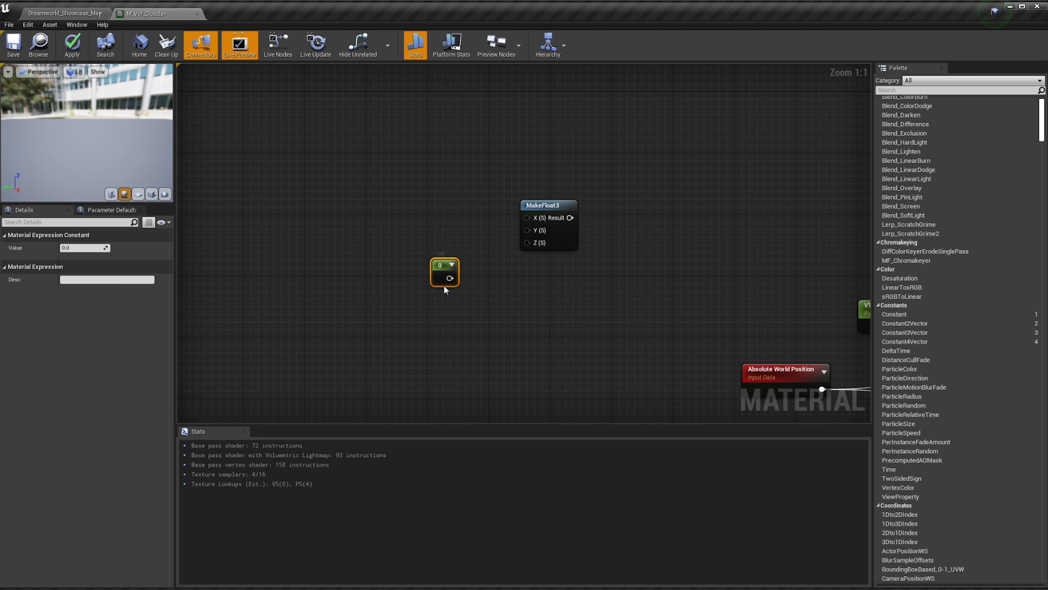
{"action": "left_click_drag", "start_coordinate": [450, 278], "coordinate": [532, 243]}
{"action": "right_click_drag", "start_coordinate": [438, 192], "coordinate": [483, 194]}
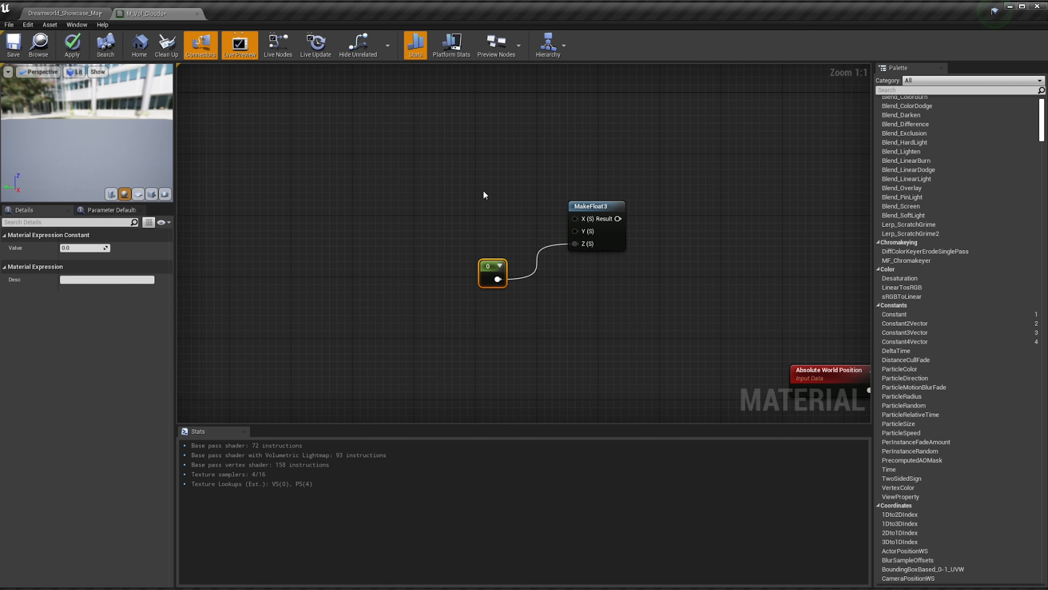
{"action": "left_click", "coordinate": [470, 139]}
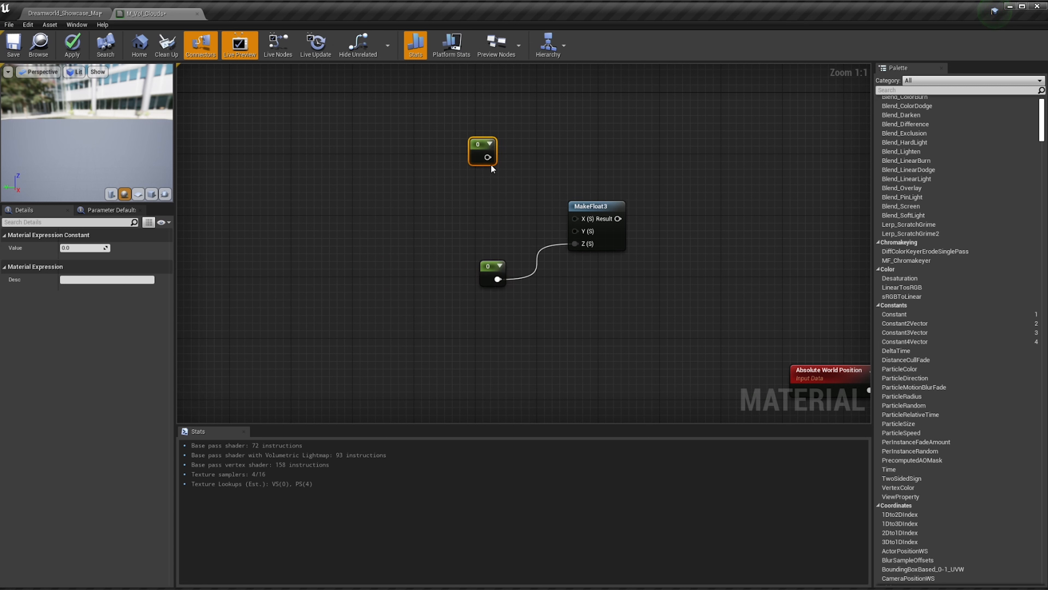
{"action": "left_click_drag", "start_coordinate": [488, 157], "coordinate": [576, 218]}
{"action": "left_click", "coordinate": [459, 203]}
{"action": "left_click_drag", "start_coordinate": [477, 221], "coordinate": [576, 234]}
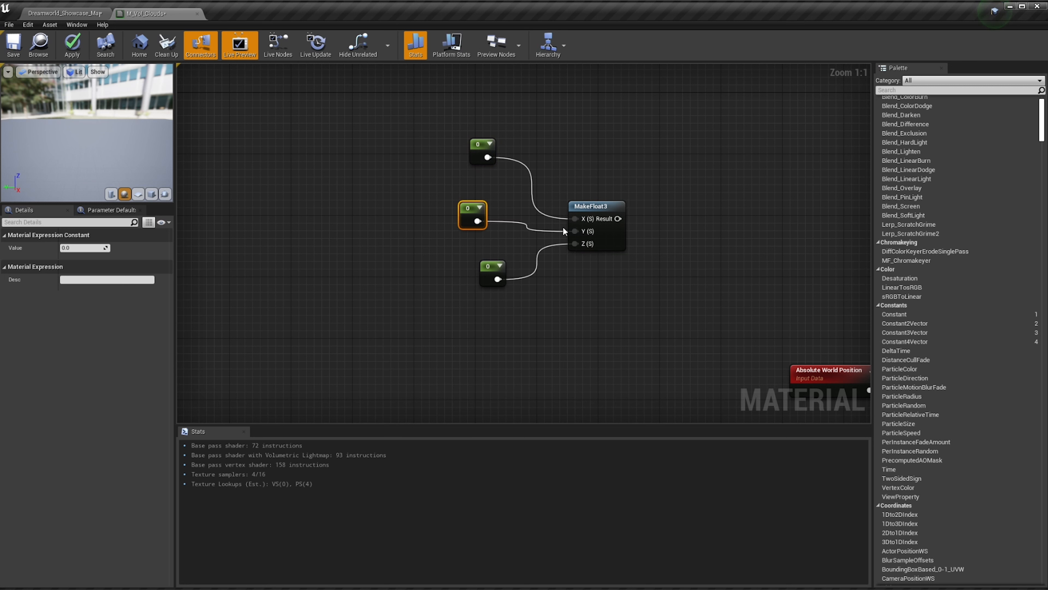
Convert the Constant feeding MakeFloat3's X input into a parameter named CloudSpeedX
{"action": "right_click", "coordinate": [477, 150]}
{"action": "left_click", "coordinate": [510, 190]}
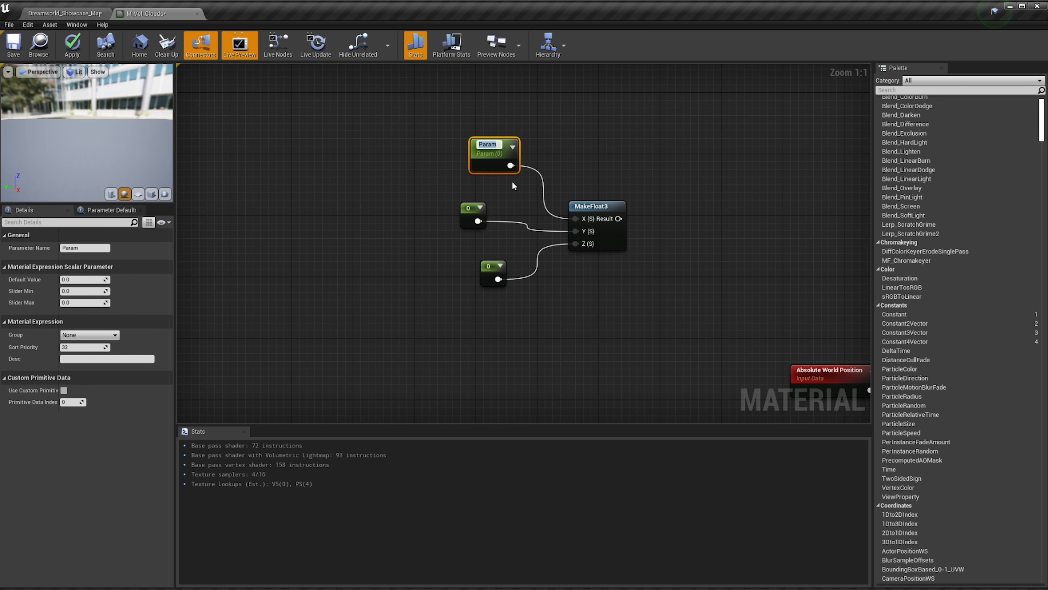
{"action": "type", "text": "CloudSpeedX"}
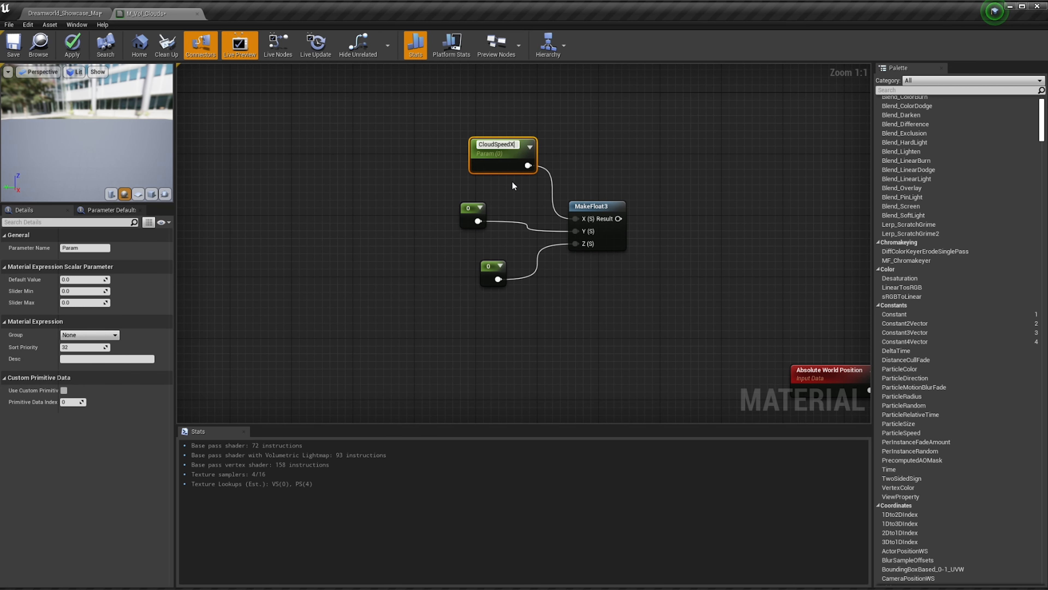
{"action": "key", "text": "Return"}
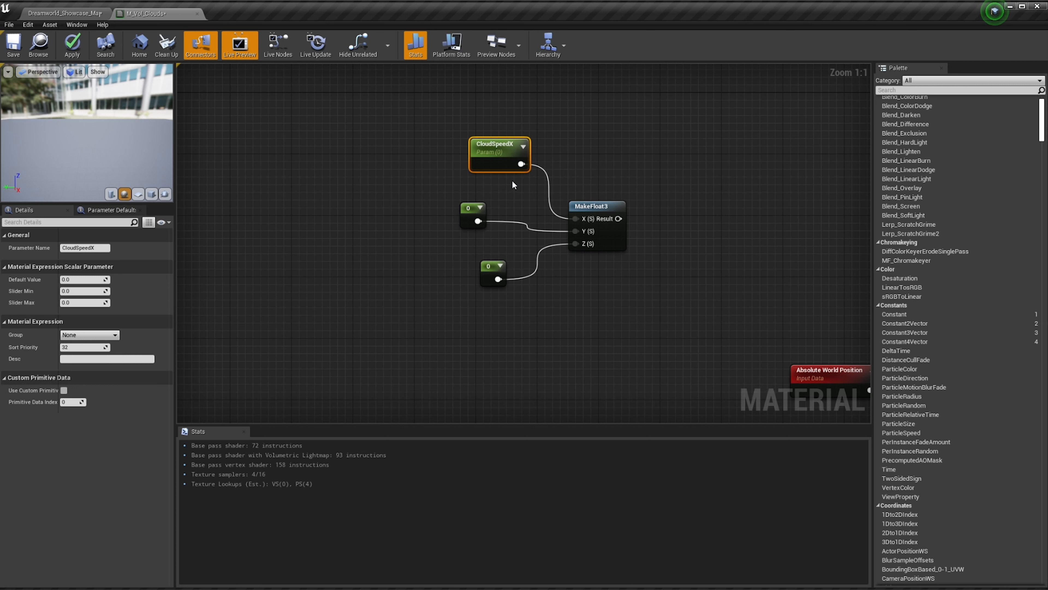
Convert the Constant feeding MakeFloat3's Y input into a parameter named CloudSpeedY
{"action": "left_click", "coordinate": [471, 213]}
{"action": "right_click", "coordinate": [475, 211]}
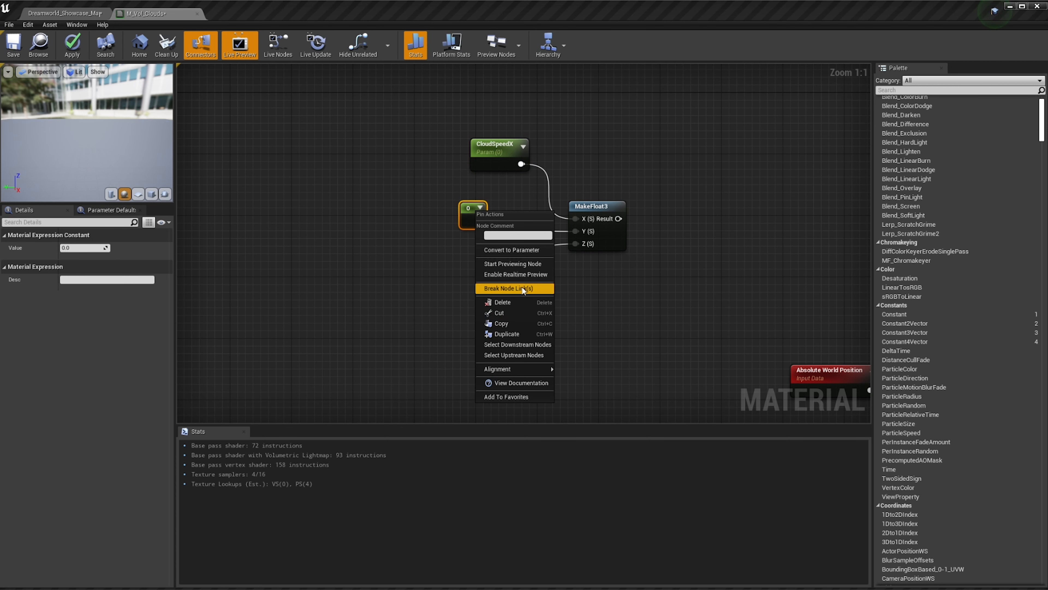
{"action": "left_click", "coordinate": [523, 253]}
{"action": "type", "text": "CloudSpeedY"}
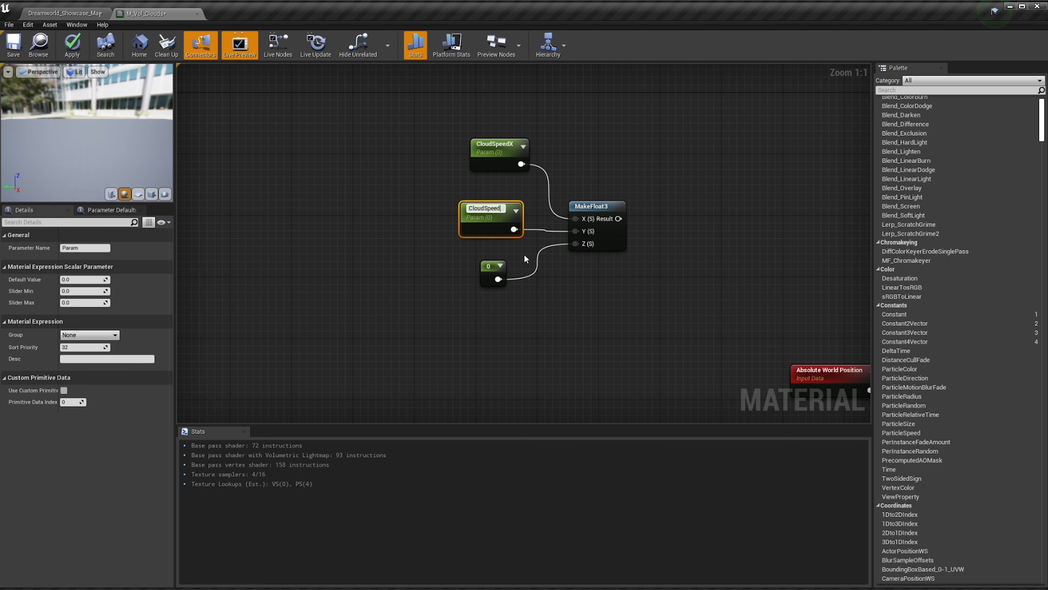
{"action": "key", "text": "Return"}
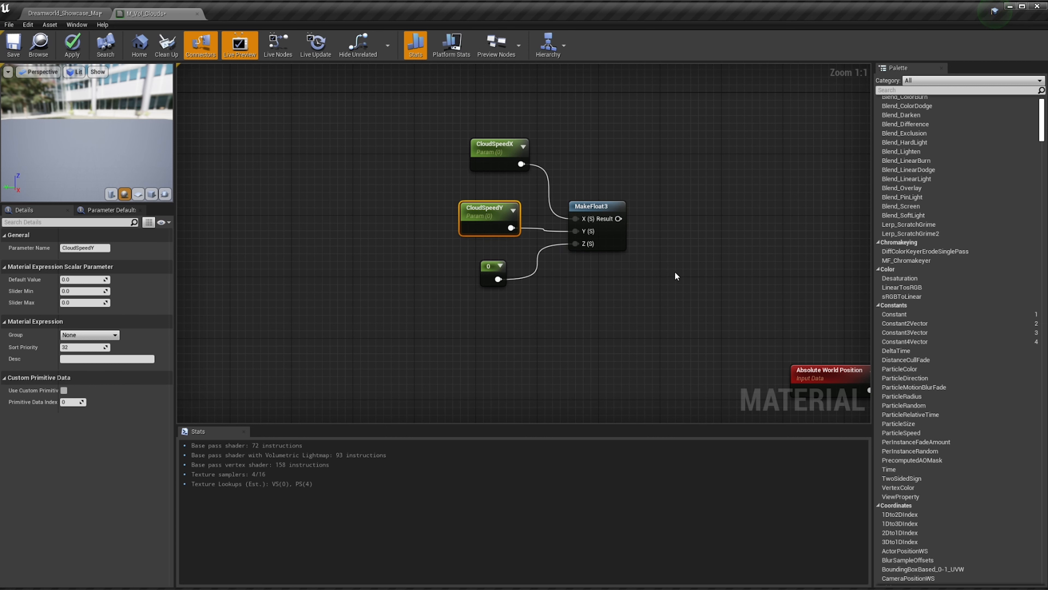
Add a Divide node and place it just below MakeFloat3
{"action": "right_click_drag", "start_coordinate": [720, 311], "coordinate": [537, 243]}
{"action": "right_click_drag", "start_coordinate": [465, 173], "coordinate": [452, 197]}
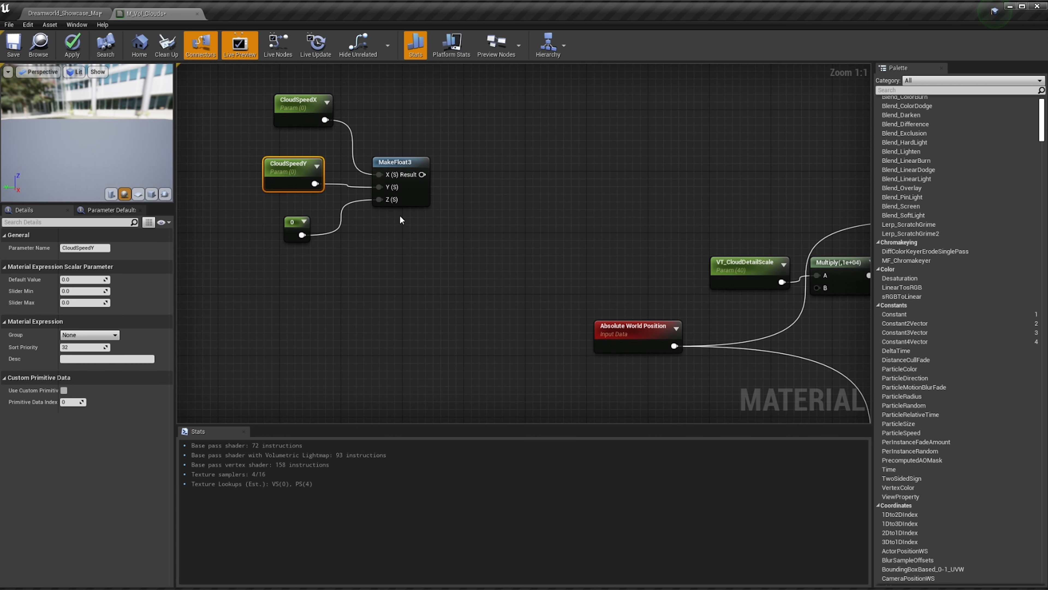
{"action": "right_click_drag", "start_coordinate": [456, 325], "coordinate": [407, 295]}
{"action": "right_click", "coordinate": [406, 296]}
{"action": "type", "text": "divide"}
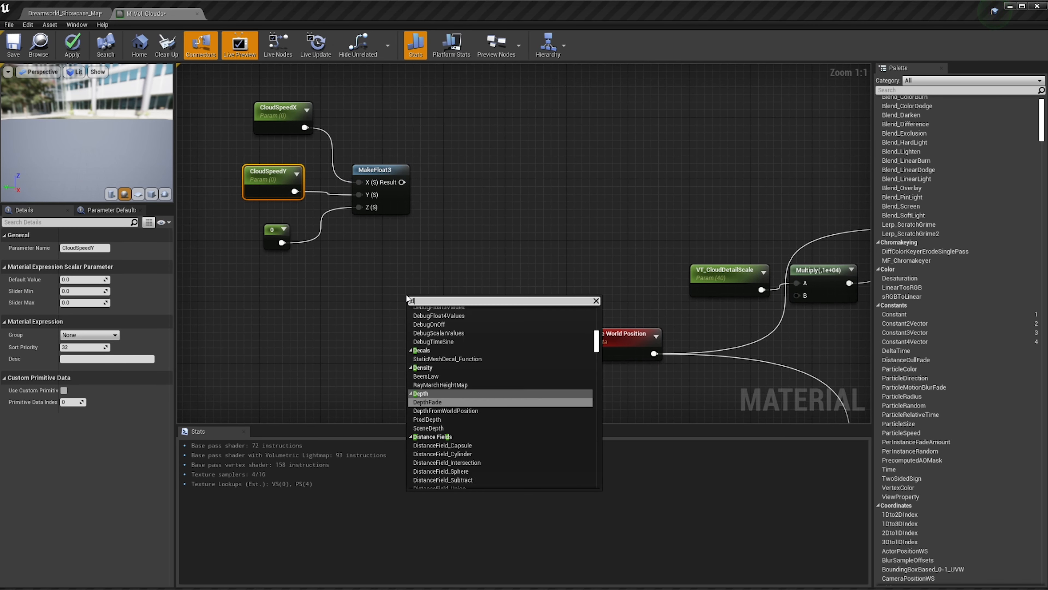
{"action": "key", "text": "Return"}
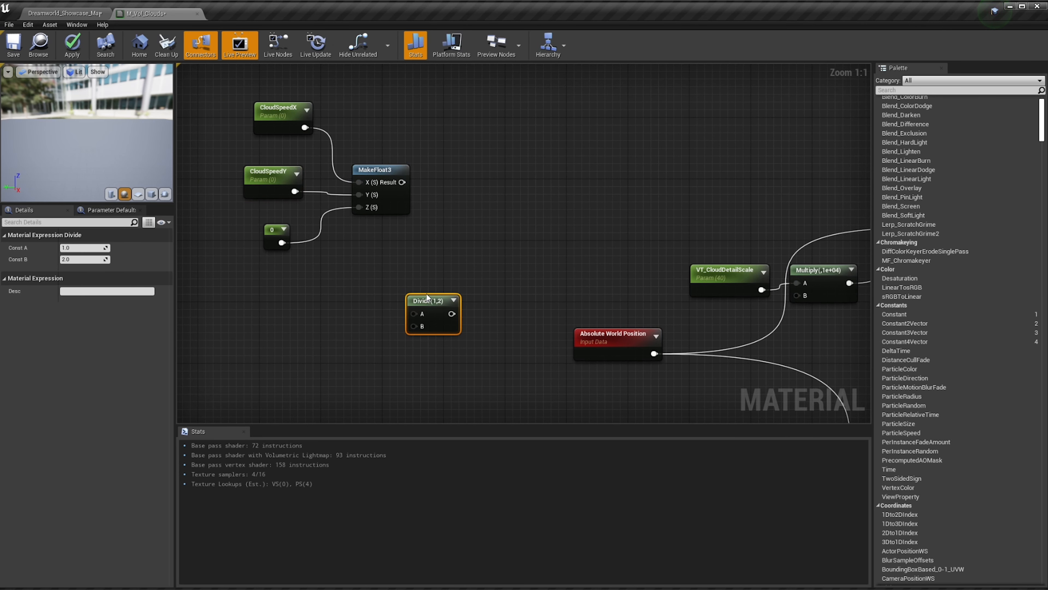
{"action": "left_click", "coordinate": [423, 279]}
{"action": "left_click_drag", "start_coordinate": [429, 299], "coordinate": [421, 244]}
{"action": "right_click_drag", "start_coordinate": [434, 245], "coordinate": [544, 293]}
{"action": "left_click_drag", "start_coordinate": [592, 128], "coordinate": [115, 467]}
{"action": "right_click_drag", "start_coordinate": [704, 205], "coordinate": [603, 280]}
{"action": "scroll", "coordinate": [604, 280], "scroll_direction": "down", "scroll_amount": 1}
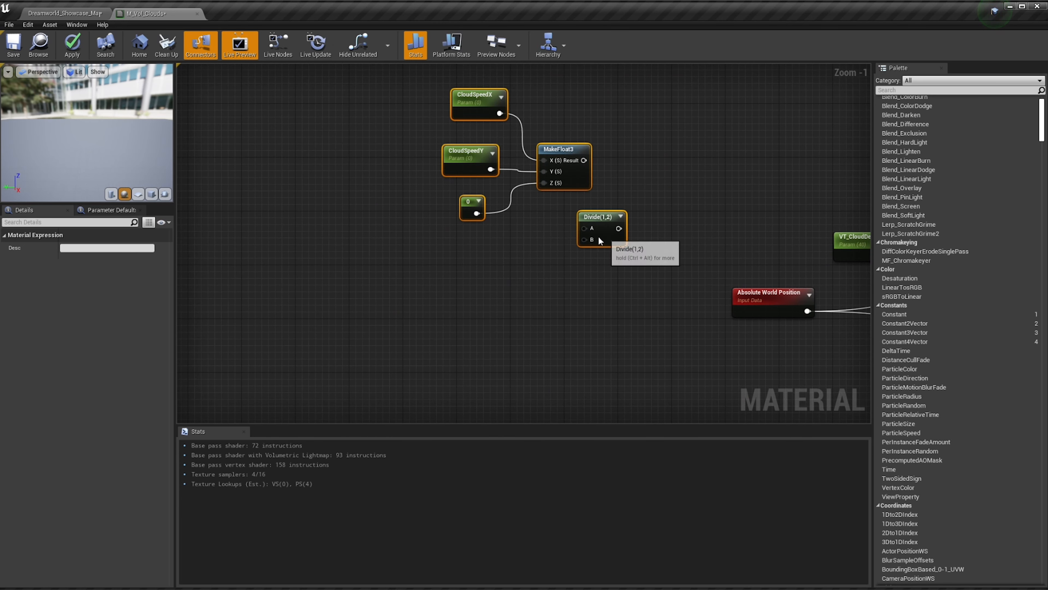
Select the node network between Absolute World Position and the Density group and move it down
{"action": "scroll", "coordinate": [600, 240], "scroll_direction": "down", "scroll_amount": 6}
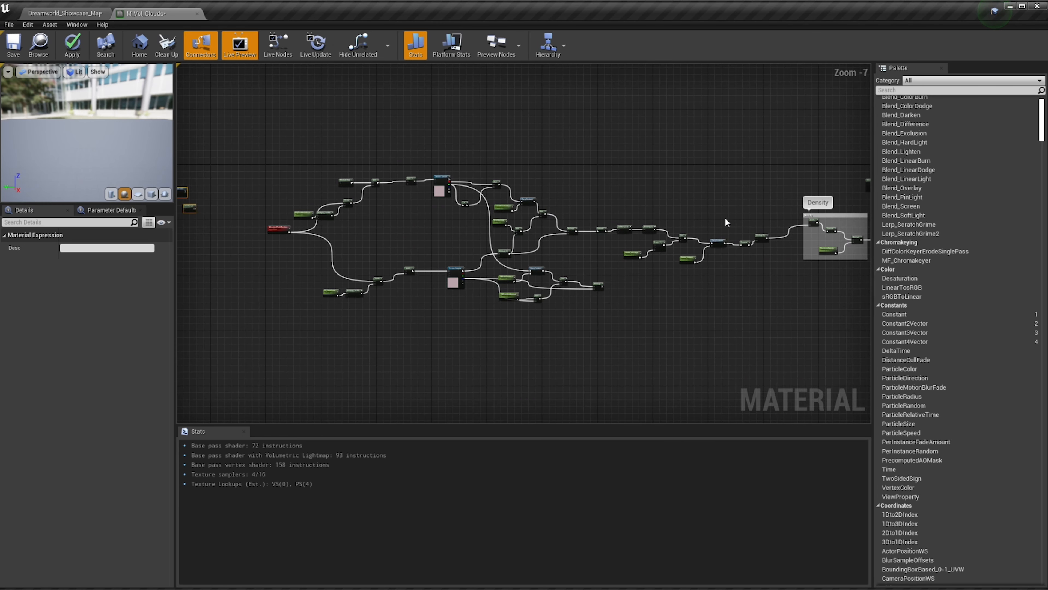
{"action": "scroll", "coordinate": [725, 221], "scroll_direction": "up", "scroll_amount": 1}
{"action": "scroll", "coordinate": [788, 219], "scroll_direction": "down", "scroll_amount": 1}
{"action": "left_click_drag", "start_coordinate": [802, 156], "coordinate": [343, 340]}
{"action": "left_click_drag", "start_coordinate": [536, 206], "coordinate": [526, 267]}
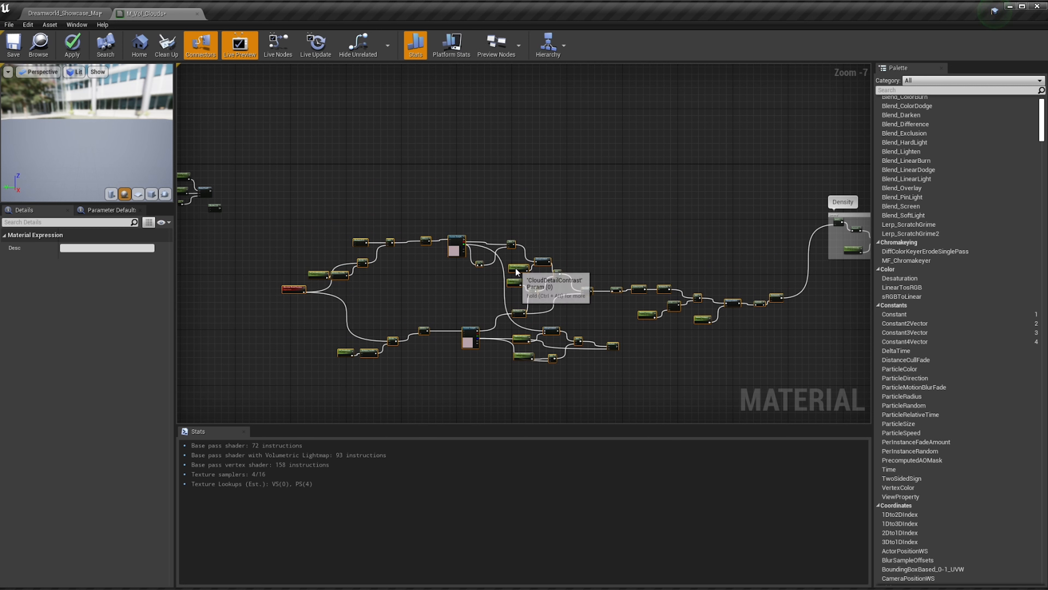
Wrap the selected network in a comment box titled Stratus
{"action": "right_click", "coordinate": [516, 283]}
{"action": "left_click", "coordinate": [535, 293]}
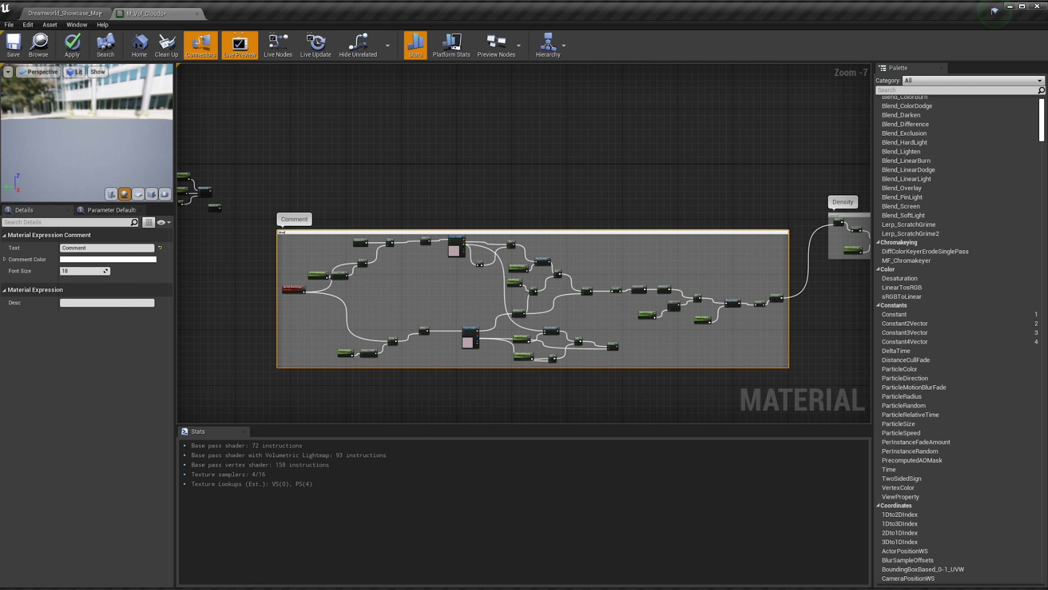
{"action": "key", "text": "Return"}
Move the new Divide node farther right of MakeFloat3, leaving room before its inputs
{"action": "right_click_drag", "start_coordinate": [225, 224], "coordinate": [514, 239]}
{"action": "scroll", "coordinate": [525, 205], "scroll_direction": "up", "scroll_amount": 5}
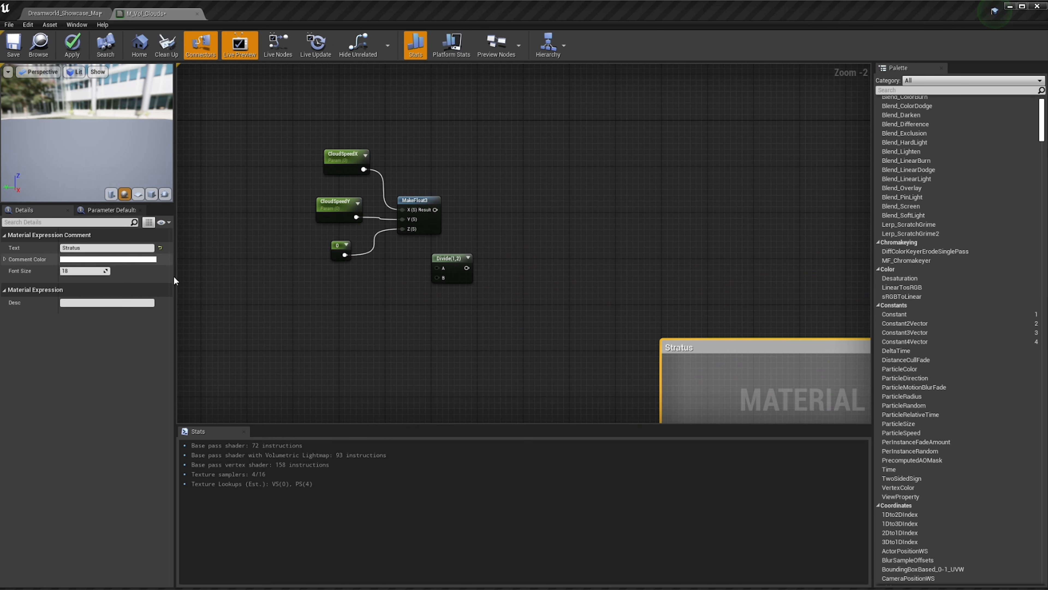
{"action": "scroll", "coordinate": [388, 238], "scroll_direction": "up", "scroll_amount": 2}
{"action": "left_click", "coordinate": [539, 210]}
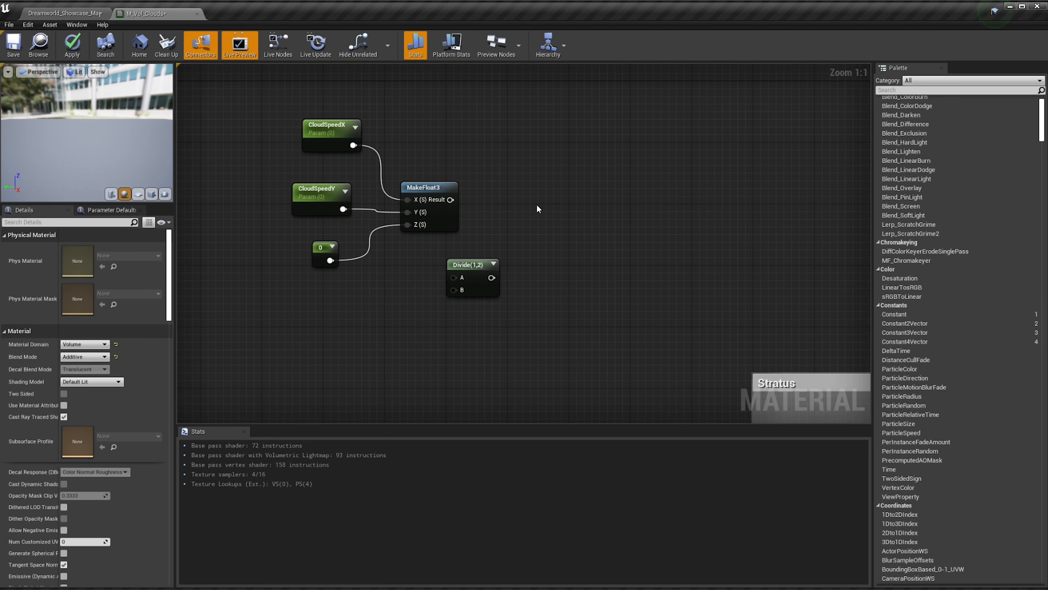
{"action": "right_click_drag", "start_coordinate": [538, 208], "coordinate": [583, 224]}
{"action": "left_click_drag", "start_coordinate": [425, 285], "coordinate": [480, 291]}
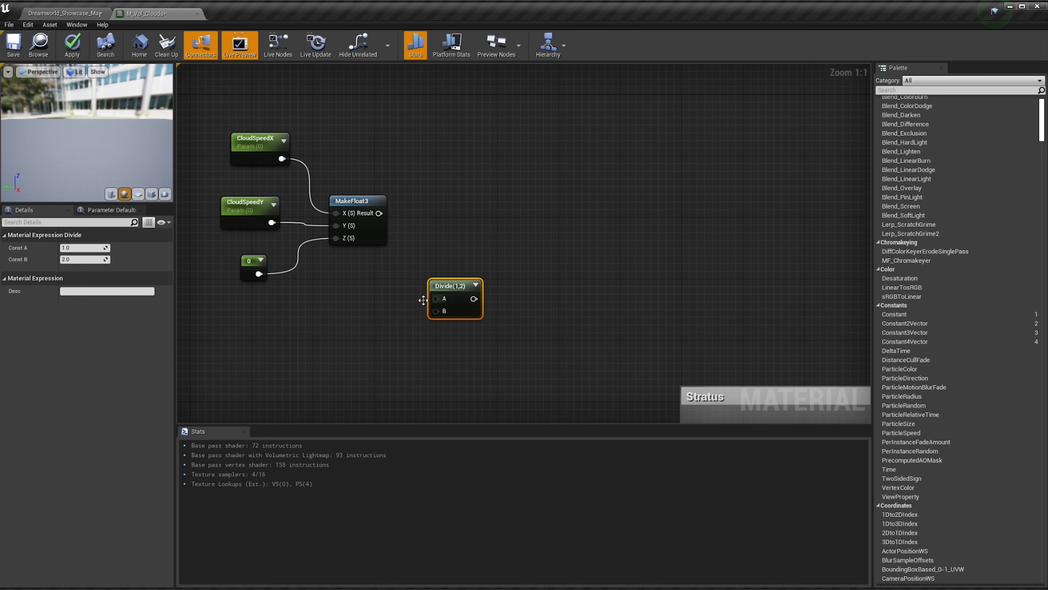
{"action": "left_click", "coordinate": [359, 315]}
Try Const B values of 100 and 1 on the Divide node
{"action": "left_click", "coordinate": [452, 290]}
{"action": "left_click", "coordinate": [76, 260]}
{"action": "type", "text": "100"}
{"action": "key", "text": "Return"}
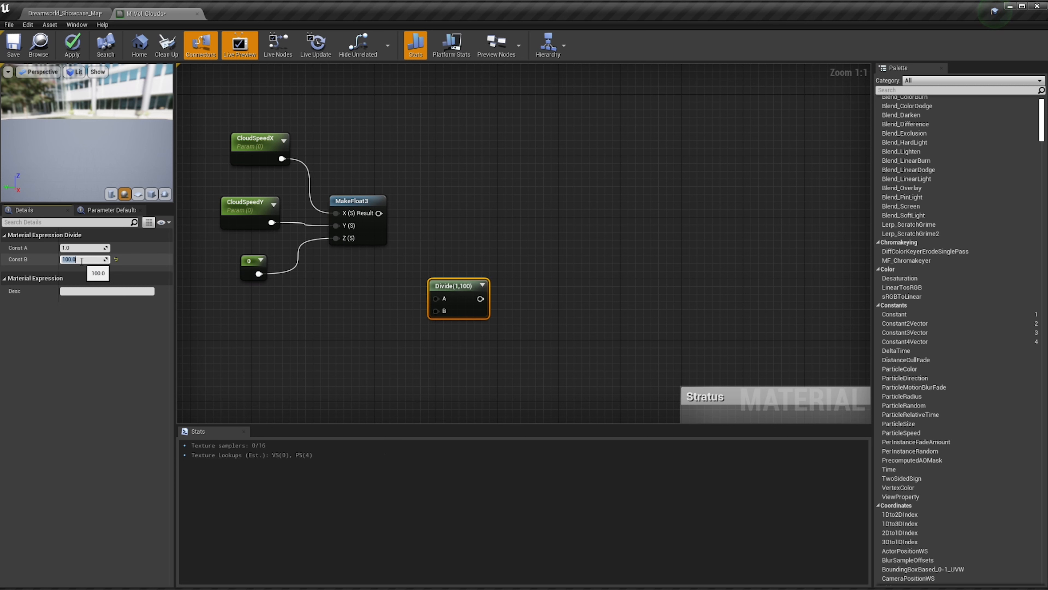
{"action": "type", "text": "1"}
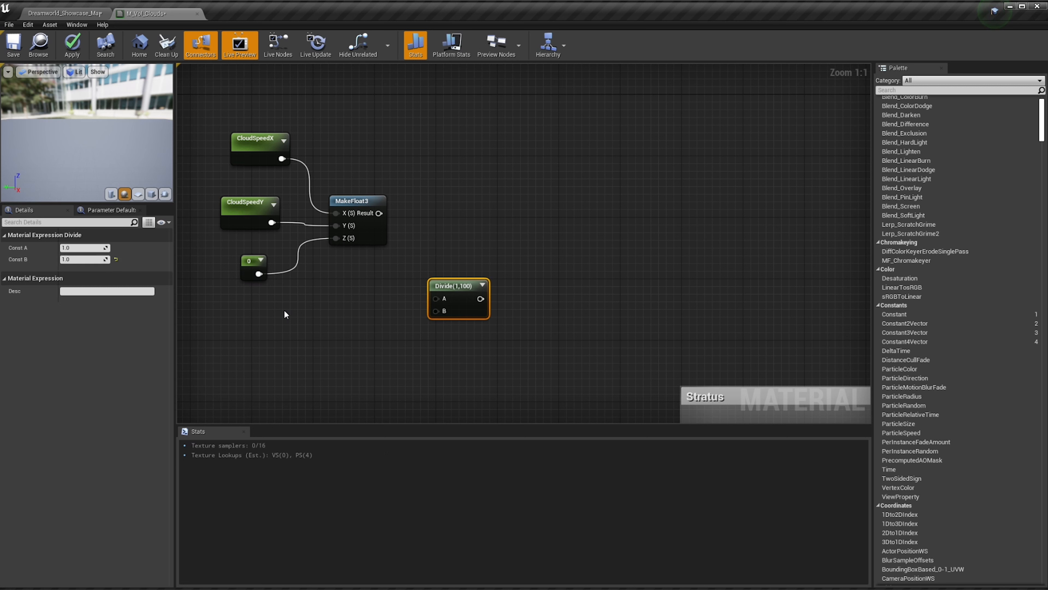
{"action": "left_click", "coordinate": [285, 310]}
Add a Constant feeding the Divide node's A input and set the Divide's Const B to 100
{"action": "left_click", "coordinate": [319, 311]}
{"action": "left_click_drag", "start_coordinate": [329, 322], "coordinate": [437, 299]}
{"action": "left_click", "coordinate": [452, 303]}
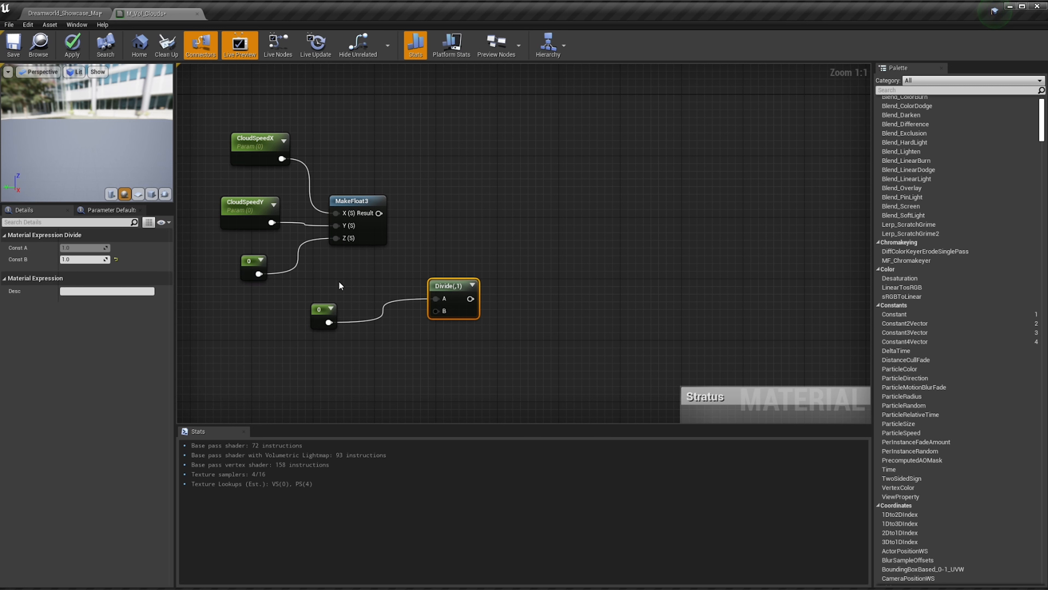
{"action": "left_click", "coordinate": [85, 260]}
{"action": "type", "text": "00"}
{"action": "left_click", "coordinate": [271, 337]}
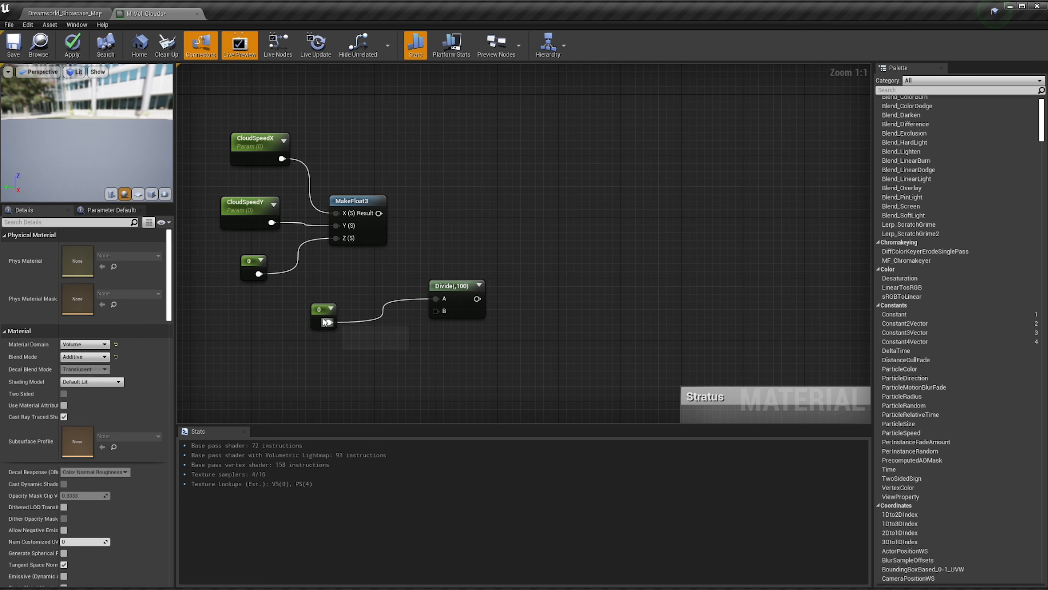
Set the value of the Constant feeding the Divide node to 5
{"action": "left_click", "coordinate": [314, 316]}
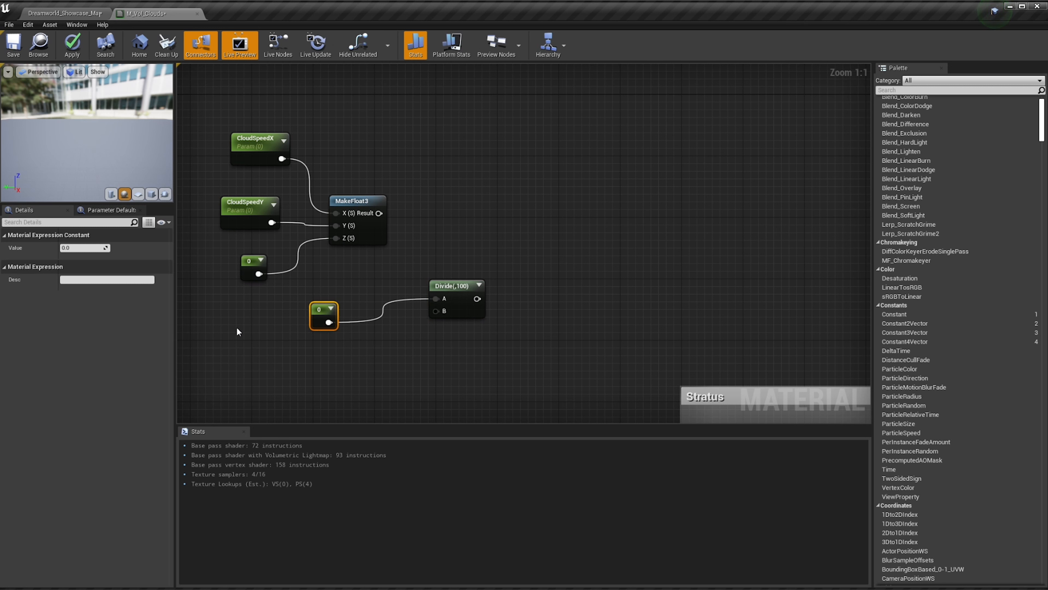
{"action": "left_click", "coordinate": [83, 248]}
{"action": "type", "text": "1"}
{"action": "key", "text": "Return"}
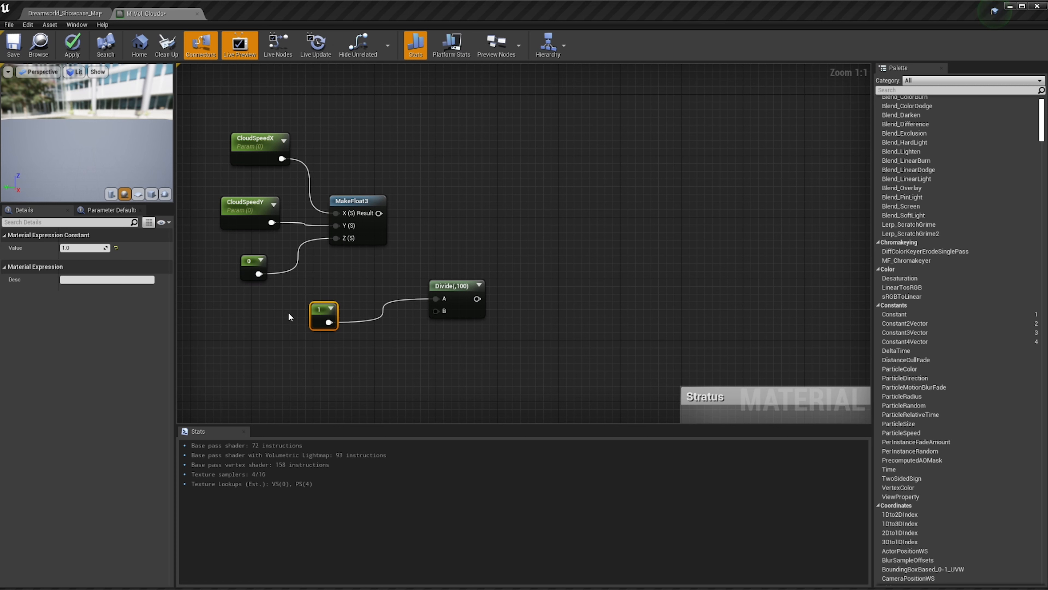
{"action": "left_click", "coordinate": [84, 248]}
{"action": "type", "text": "5"}
{"action": "left_click", "coordinate": [346, 346]}
{"action": "right_click_drag", "start_coordinate": [347, 346], "coordinate": [406, 359]}
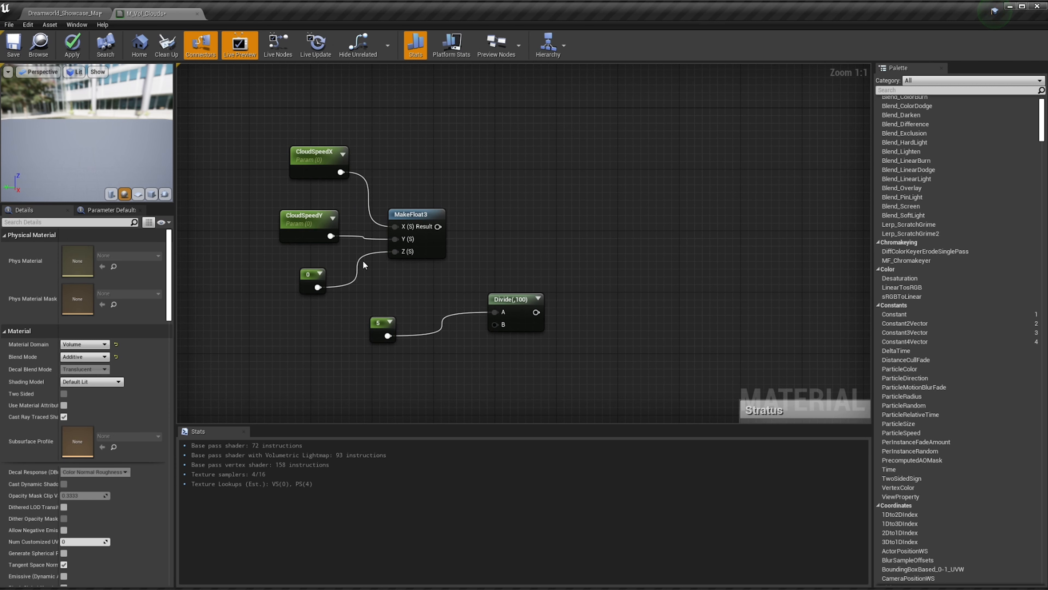
Set the default values of CloudSpeedY and CloudSpeedX to 0.7 each
{"action": "left_click", "coordinate": [322, 229]}
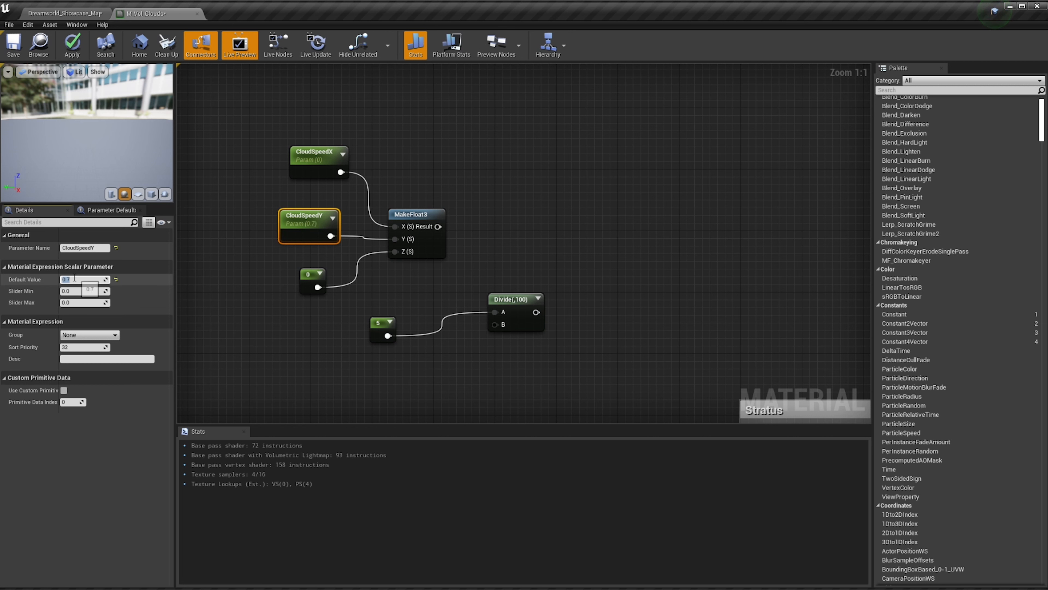
{"action": "left_click", "coordinate": [297, 169]}
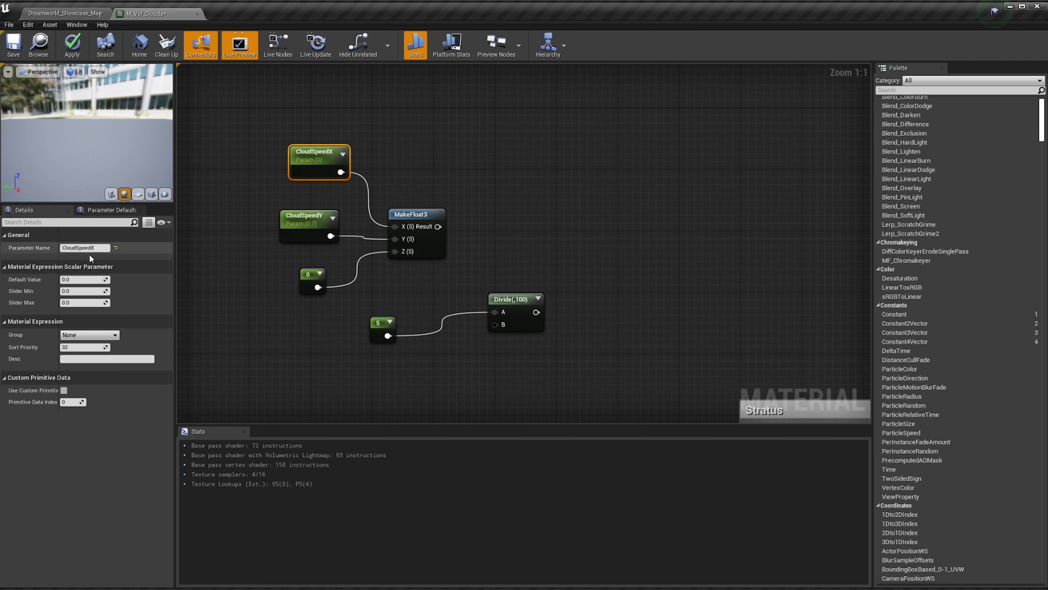
{"action": "left_click", "coordinate": [77, 280]}
{"action": "type", "text": "0"}
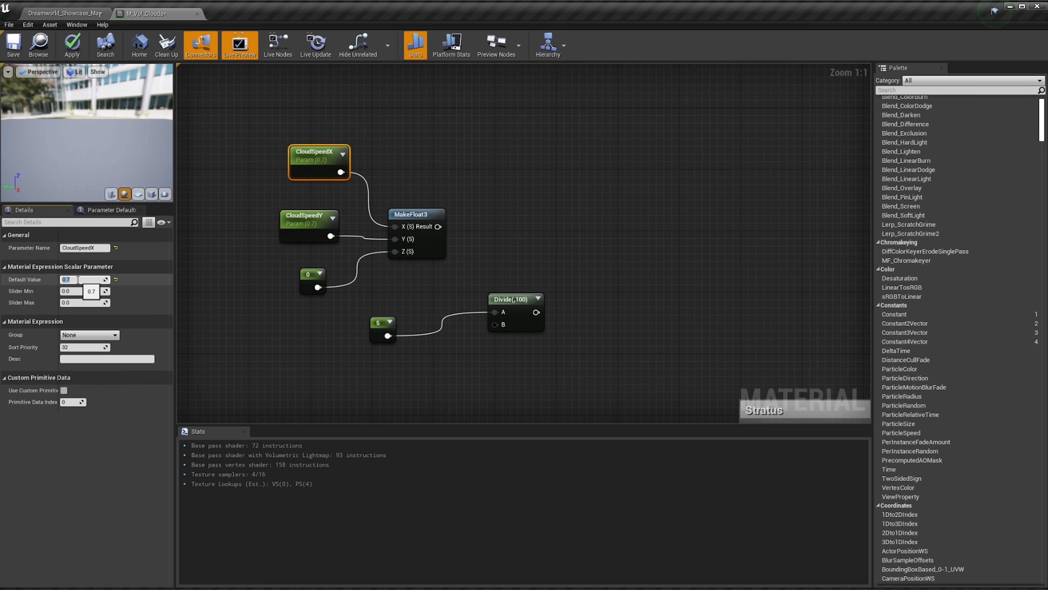
{"action": "type", "text": ".7"}
{"action": "key", "text": "Return"}
Convert the Constant of 5 feeding the Divide node into a parameter named CloudSpeed
{"action": "right_click", "coordinate": [377, 325]}
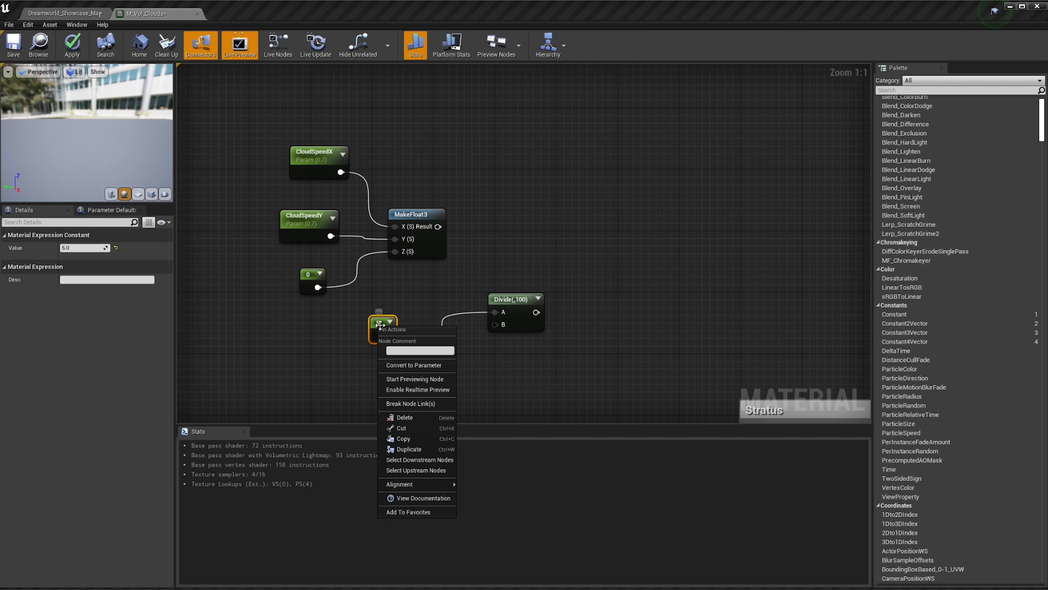
{"action": "left_click", "coordinate": [414, 363]}
{"action": "type", "text": "CloudSpeed"}
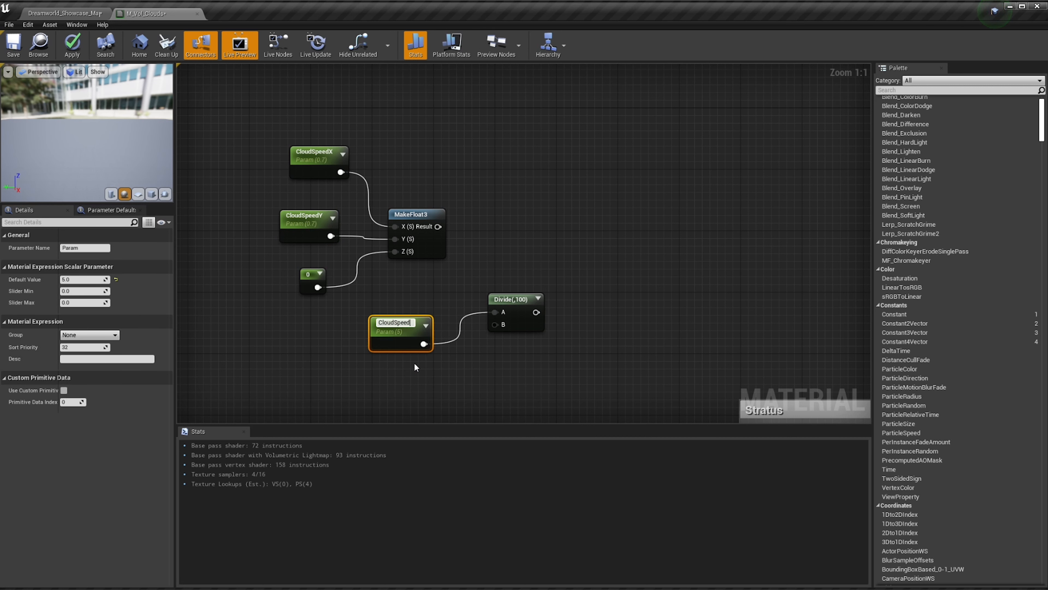
{"action": "key", "text": "Return"}
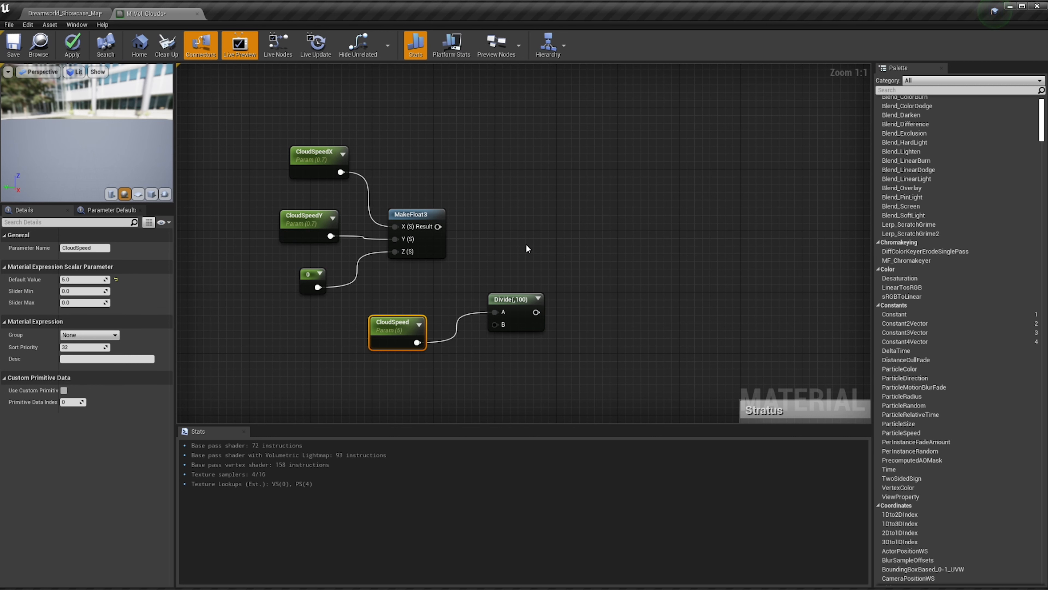
Add a Multiply node, feeding its A input from MakeFloat3's result and its B input from the Divide output
{"action": "right_click_drag", "start_coordinate": [663, 249], "coordinate": [596, 241]}
{"action": "right_click", "coordinate": [582, 256]}
{"action": "type", "text": "mul"}
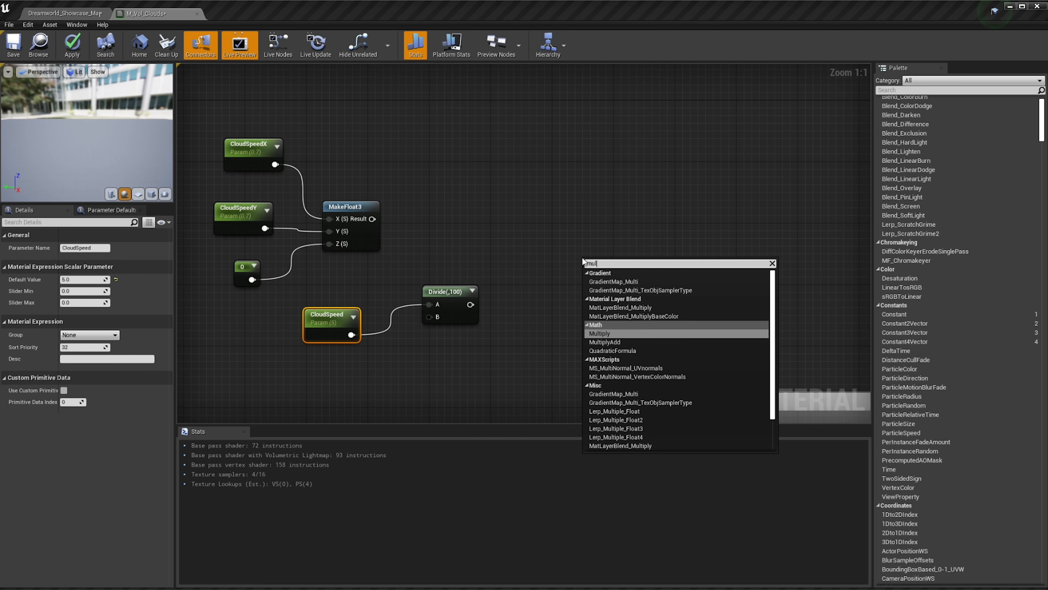
{"action": "key", "text": "Return"}
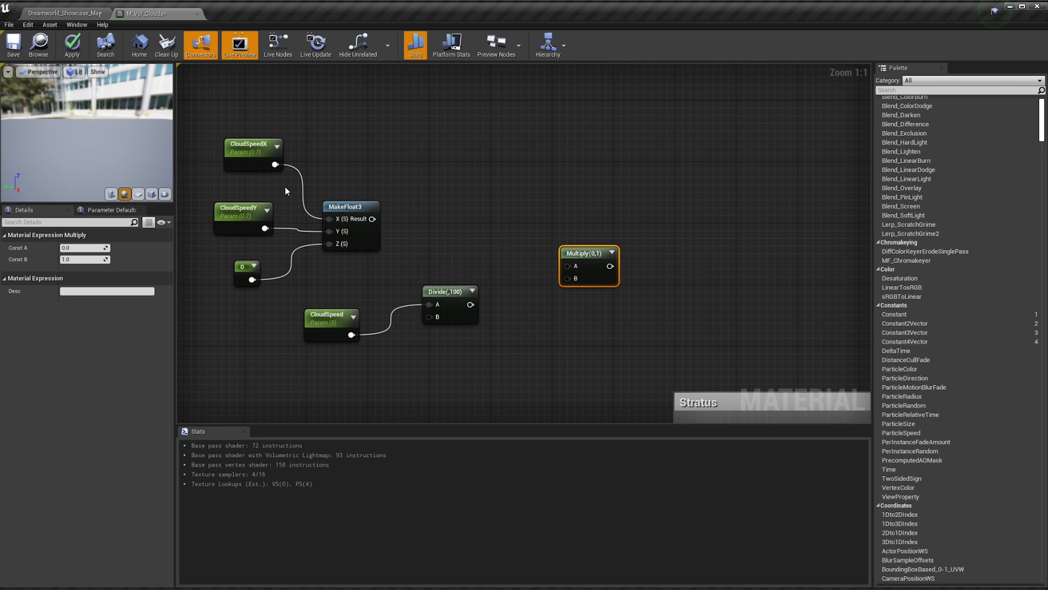
{"action": "left_click_drag", "start_coordinate": [588, 253], "coordinate": [558, 237]}
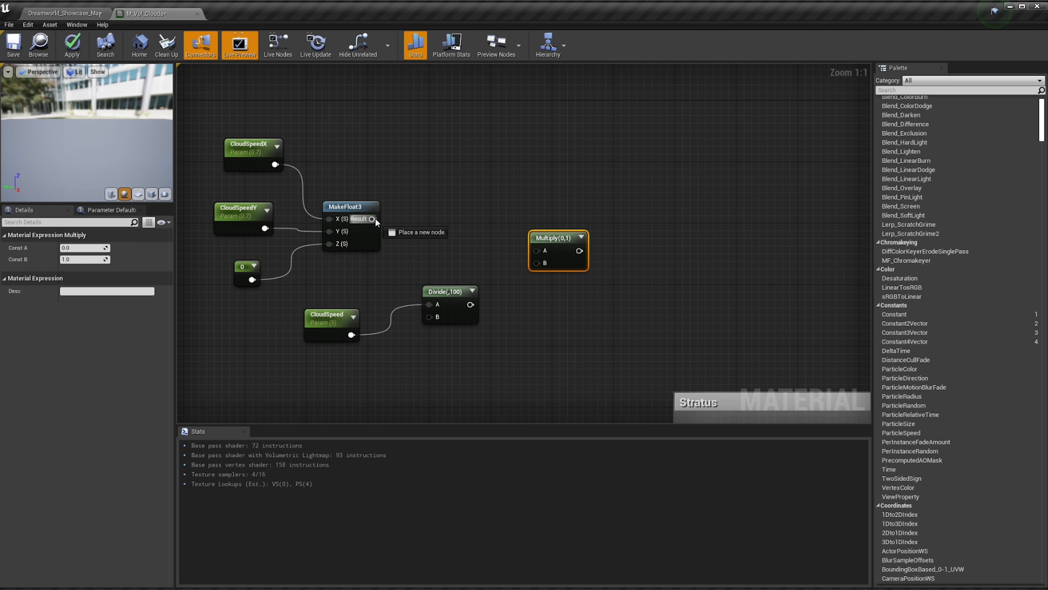
{"action": "left_click_drag", "start_coordinate": [375, 218], "coordinate": [543, 251]}
{"action": "left_click_drag", "start_coordinate": [470, 305], "coordinate": [542, 267]}
Duplicate the Multiply node twice and arrange the copies above and below the output side of the original
{"action": "right_click_drag", "start_coordinate": [593, 304], "coordinate": [453, 317]}
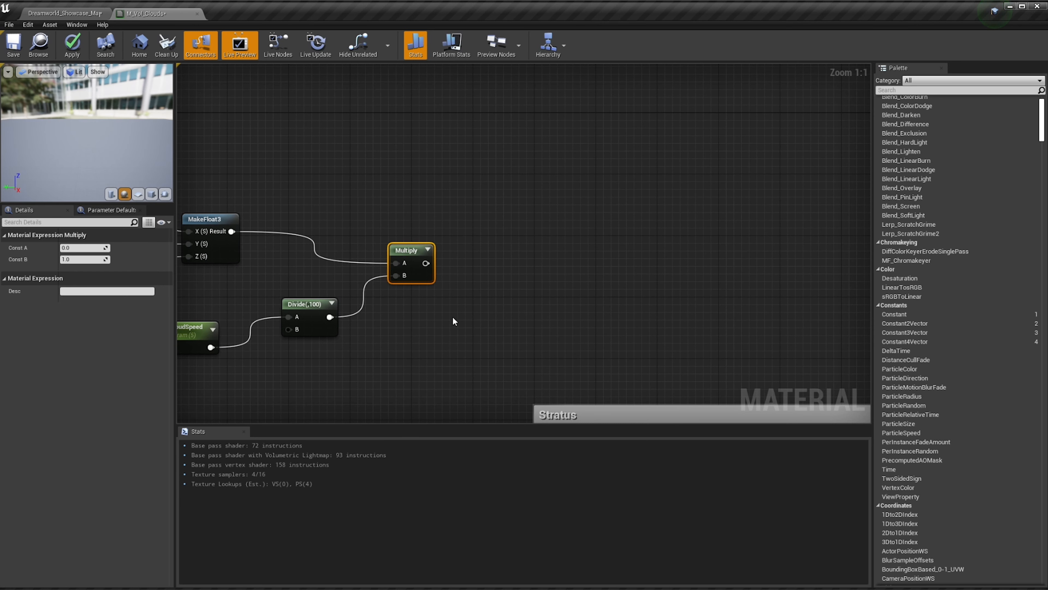
{"action": "right_click_drag", "start_coordinate": [547, 218], "coordinate": [519, 215]}
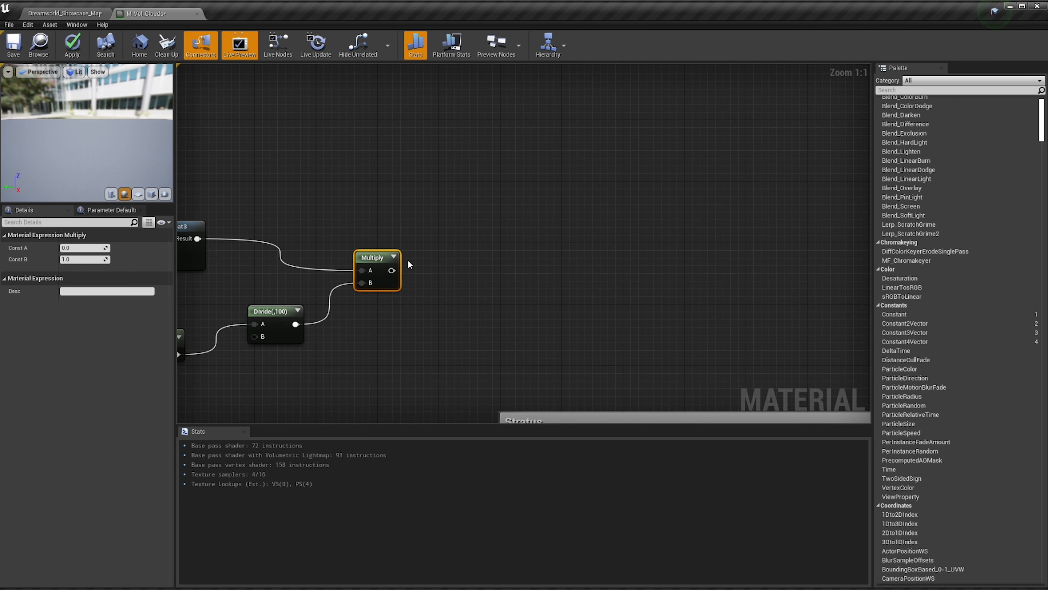
{"action": "key", "text": "ctrl+w"}
{"action": "left_click_drag", "start_coordinate": [444, 283], "coordinate": [501, 196]}
{"action": "key", "text": "ctrl+w"}
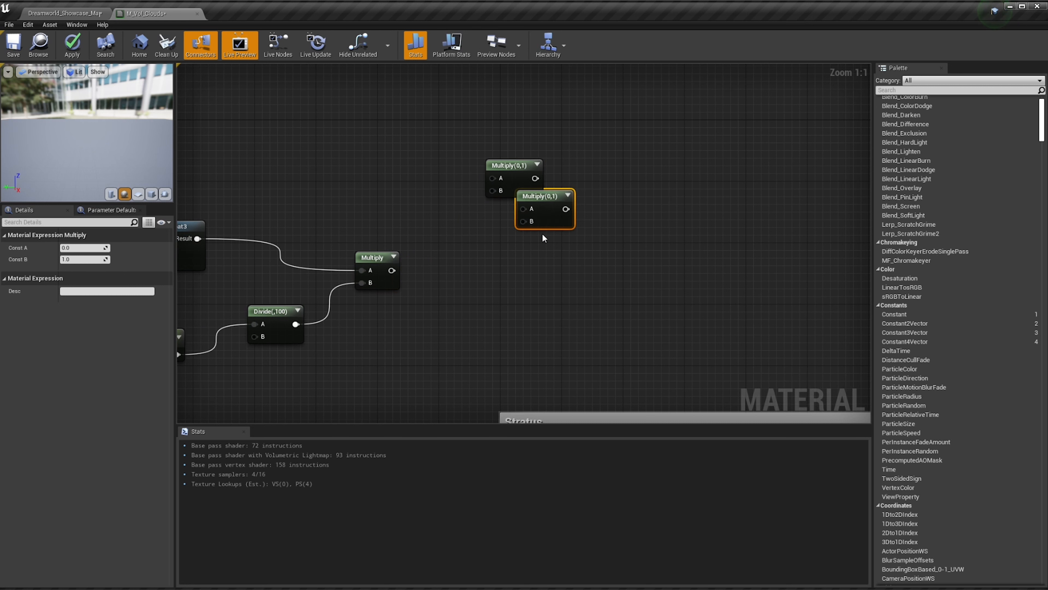
{"action": "left_click_drag", "start_coordinate": [542, 234], "coordinate": [519, 312]}
{"action": "left_click_drag", "start_coordinate": [549, 174], "coordinate": [521, 288]}
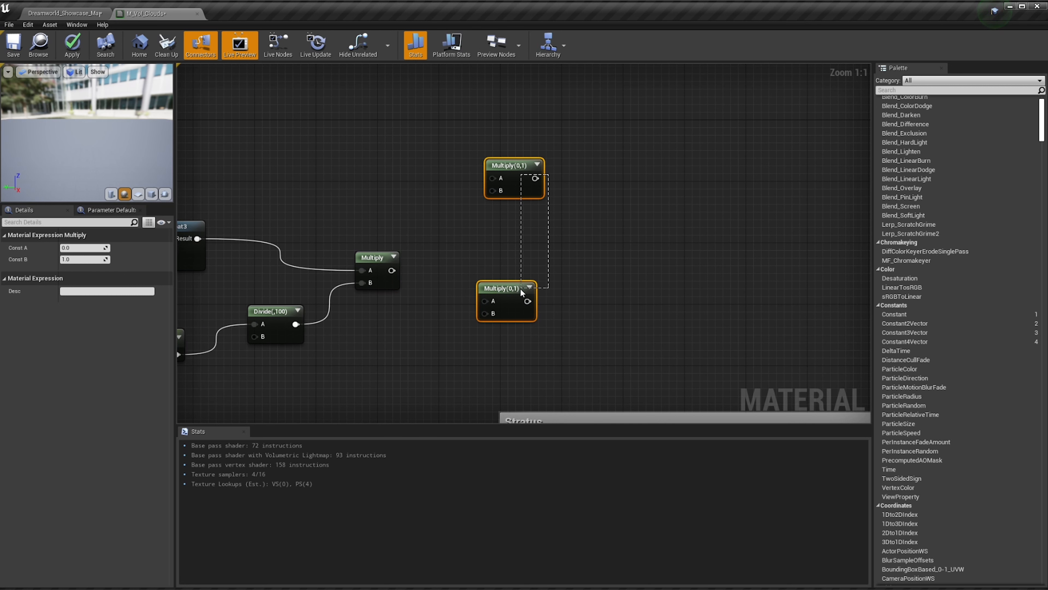
{"action": "left_click_drag", "start_coordinate": [524, 191], "coordinate": [458, 196]}
{"action": "left_click", "coordinate": [395, 233]}
{"action": "left_click_drag", "start_coordinate": [375, 261], "coordinate": [359, 252]}
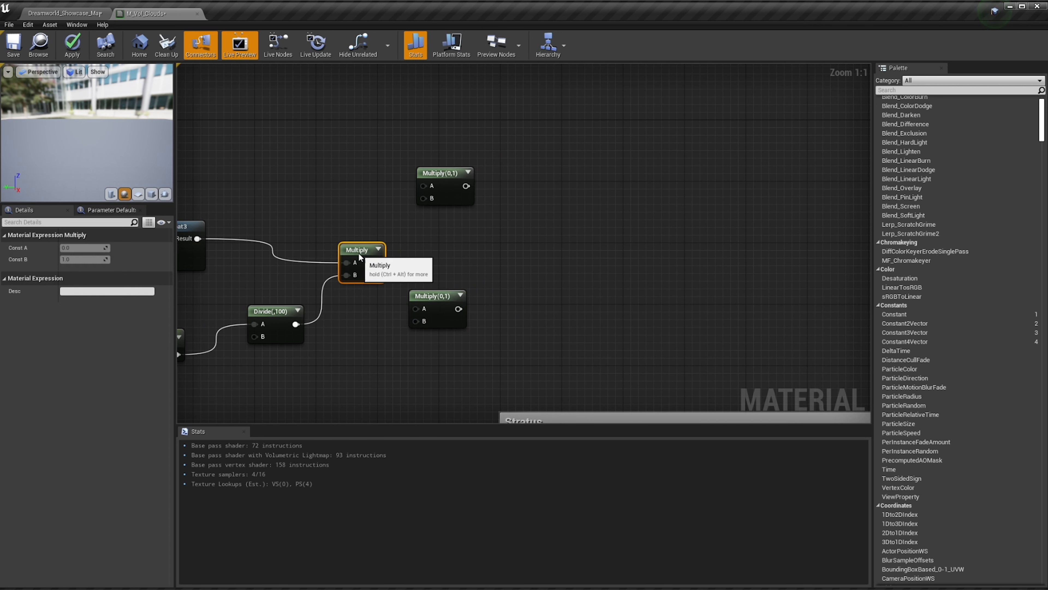
Add a Time node with Ignore Pause enabled and connect it to the upper Multiply's A input
{"action": "right_click_drag", "start_coordinate": [296, 175], "coordinate": [433, 182]}
{"action": "right_click", "coordinate": [425, 165]}
{"action": "type", "text": "time"}
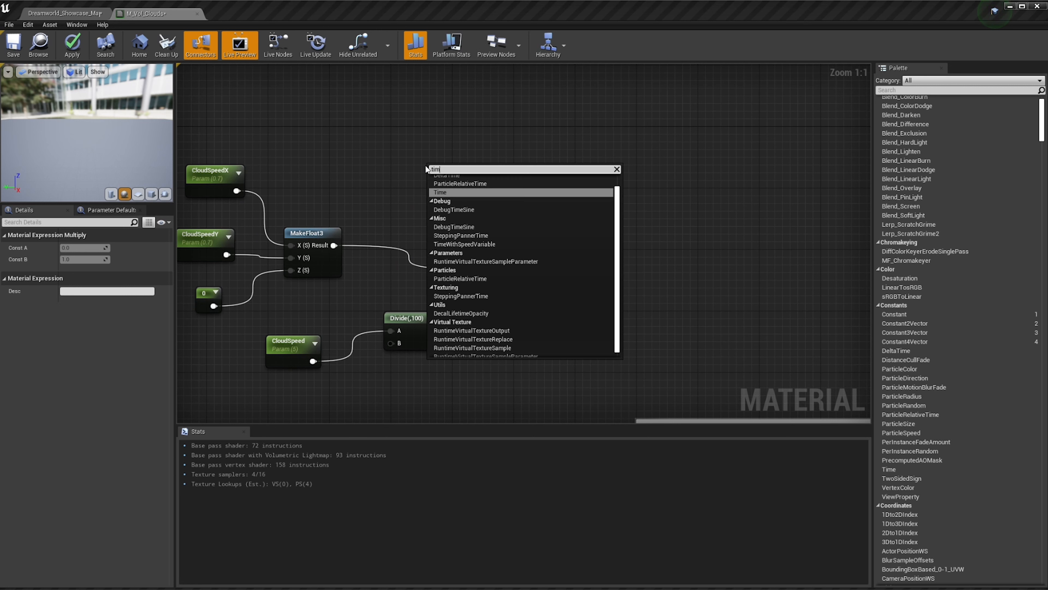
{"action": "key", "text": "Return"}
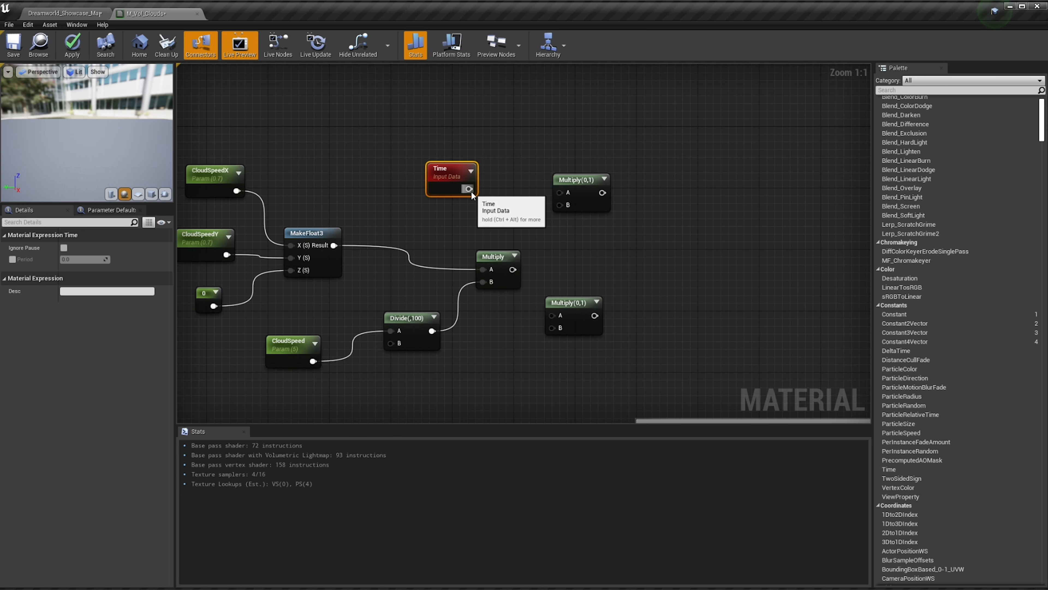
{"action": "left_click_drag", "start_coordinate": [471, 191], "coordinate": [564, 196]}
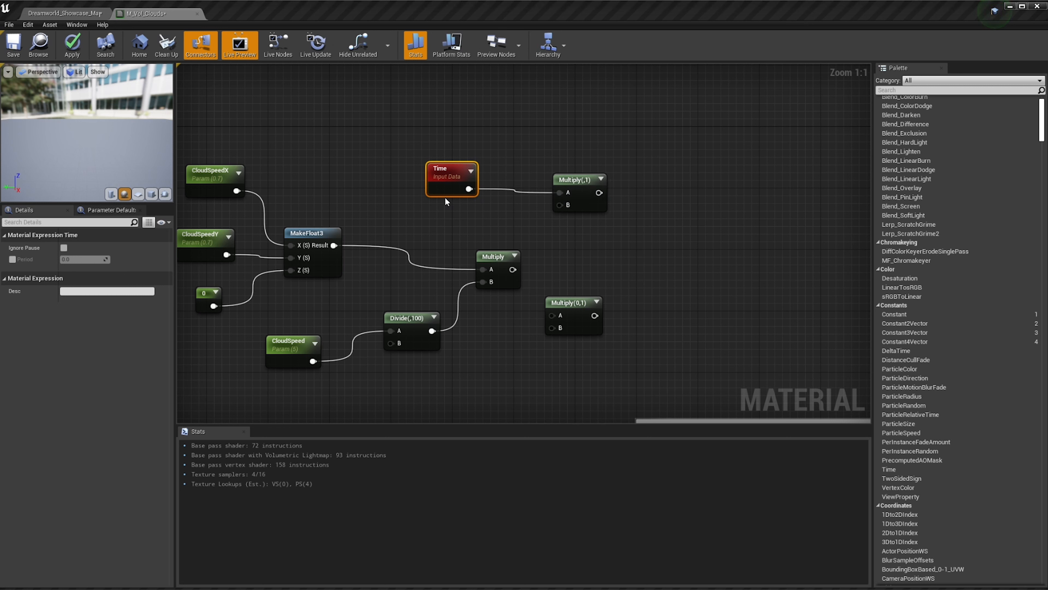
{"action": "left_click", "coordinate": [63, 248]}
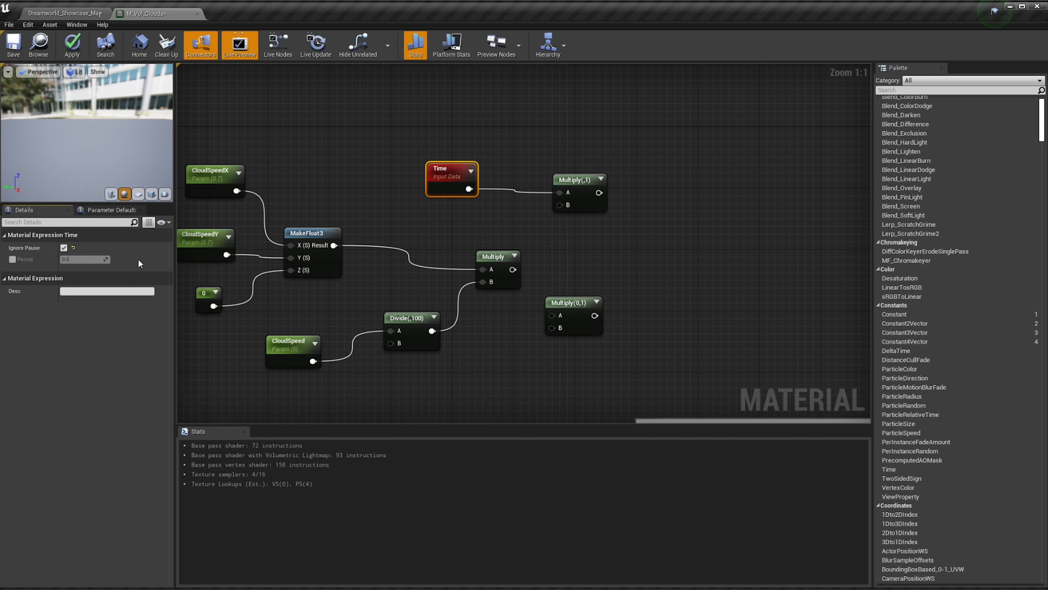
Connect the middle Multiply's output to the upper Multiply's B input and the lower Multiply's A input
{"action": "left_click", "coordinate": [474, 235]}
{"action": "left_click_drag", "start_coordinate": [513, 270], "coordinate": [559, 204]}
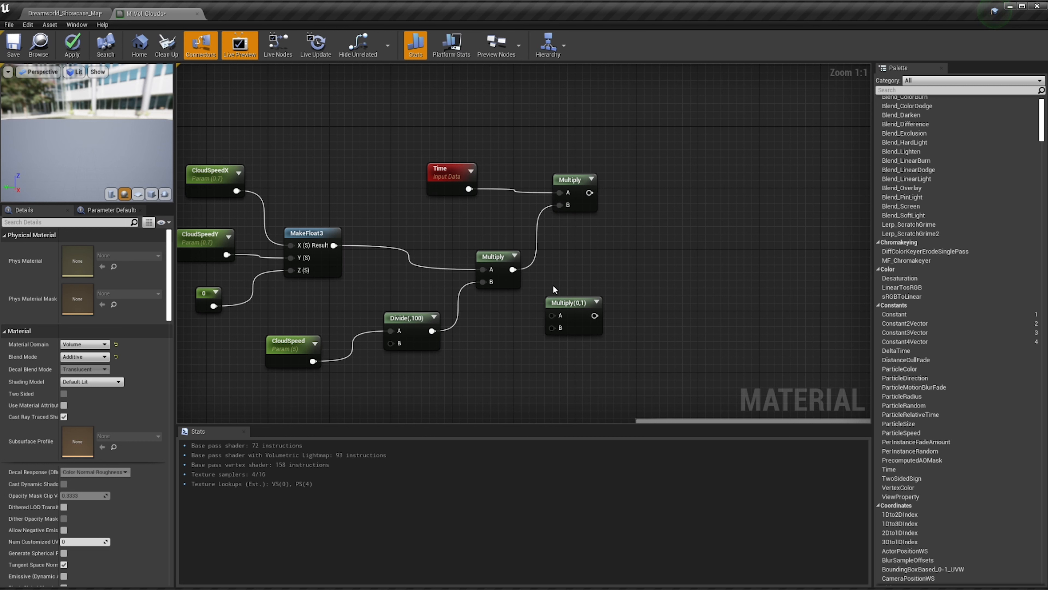
{"action": "left_click_drag", "start_coordinate": [513, 270], "coordinate": [551, 315]}
Set the lower Multiply's Const B to 1.05
{"action": "left_click", "coordinate": [574, 320]}
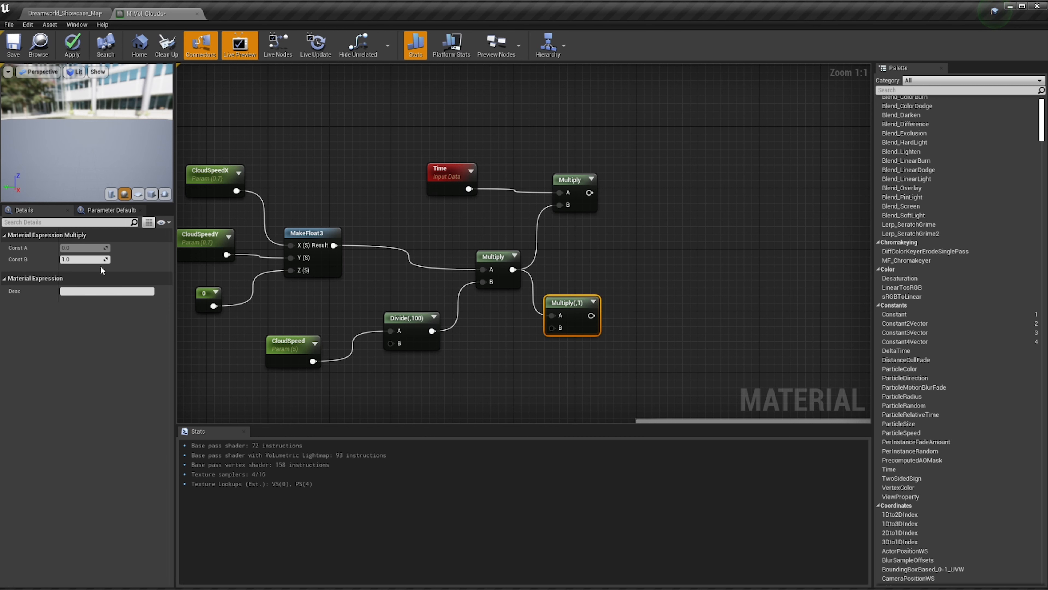
{"action": "key", "text": "Return"}
{"action": "type", "text": "1"}
{"action": "key", "text": "Return"}
Connect the 1.05 Multiply to input B and the Time-driven Multiply to input A of the first Stratus Multiply
{"action": "right_click_drag", "start_coordinate": [497, 328], "coordinate": [408, 262]}
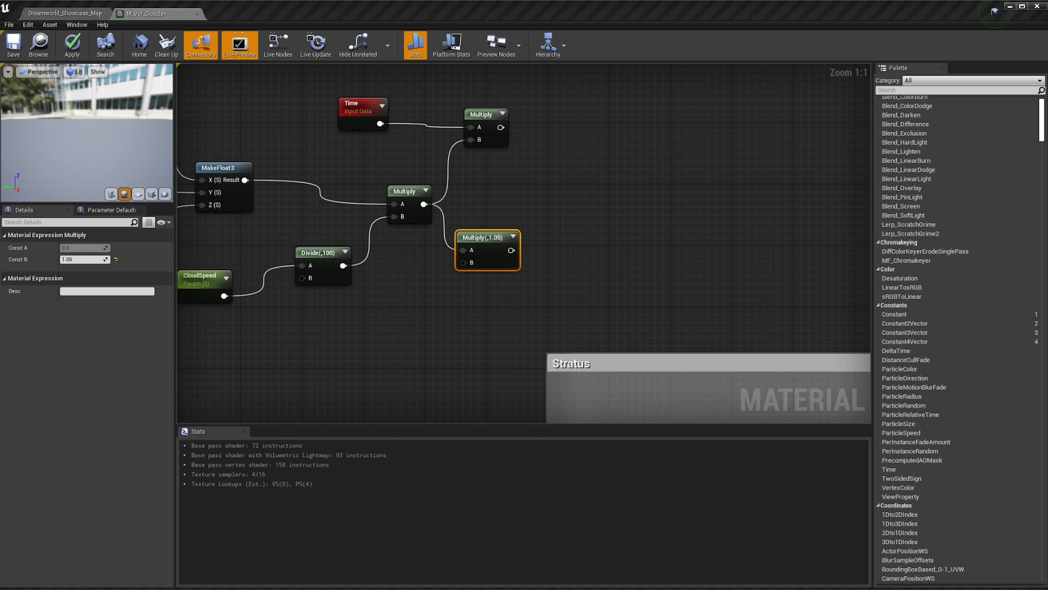
{"action": "scroll", "coordinate": [399, 256], "scroll_direction": "down", "scroll_amount": 2}
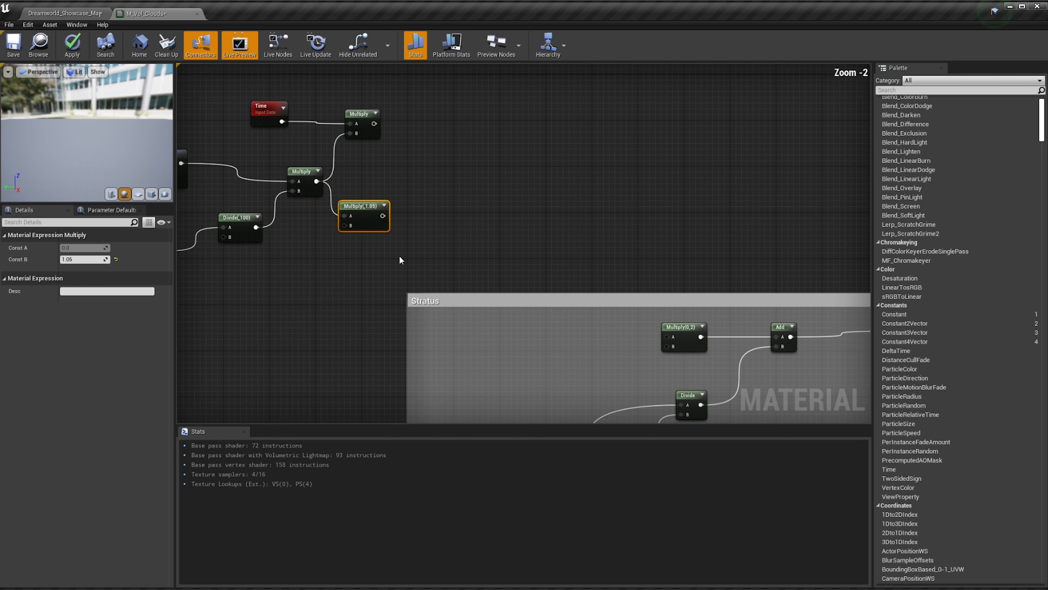
{"action": "right_click_drag", "start_coordinate": [380, 228], "coordinate": [324, 217]}
{"action": "scroll", "coordinate": [300, 198], "scroll_direction": "up", "scroll_amount": 1}
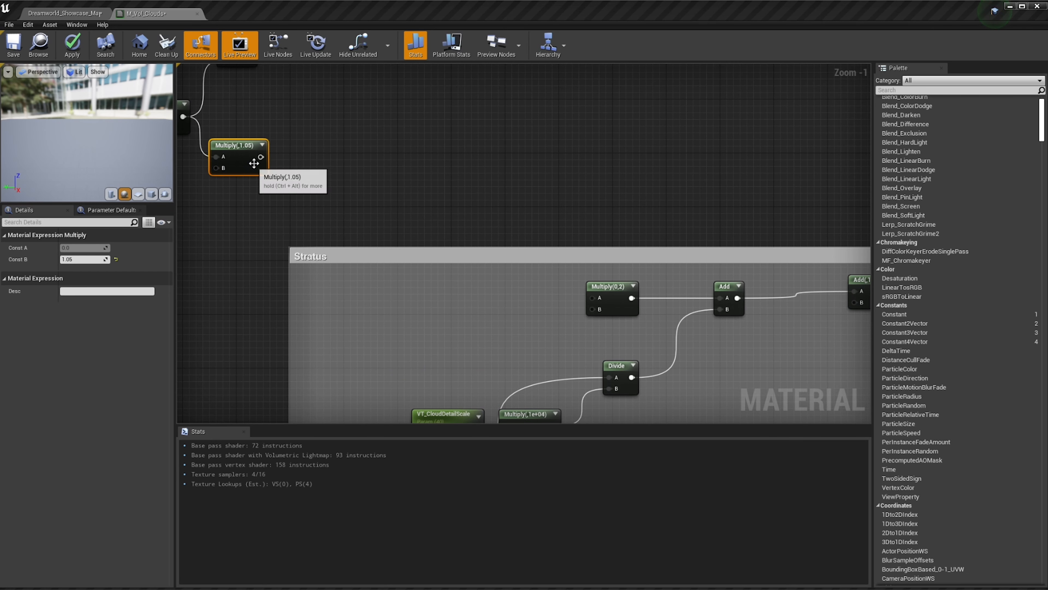
{"action": "left_click_drag", "start_coordinate": [260, 156], "coordinate": [594, 309]}
{"action": "right_click_drag", "start_coordinate": [468, 166], "coordinate": [522, 253]}
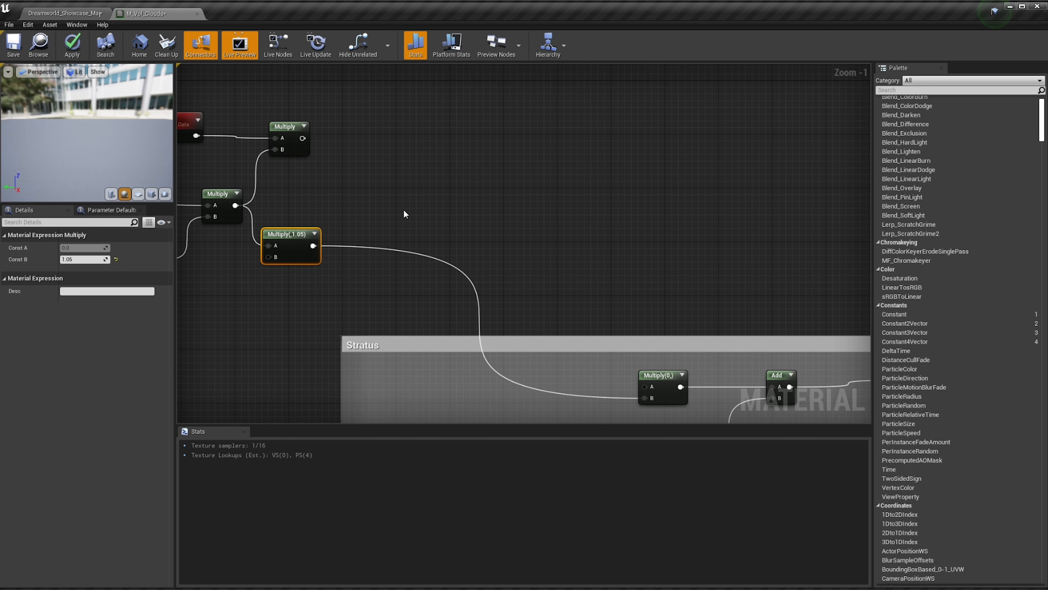
{"action": "left_click_drag", "start_coordinate": [302, 138], "coordinate": [645, 386]}
{"action": "right_click_drag", "start_coordinate": [621, 278], "coordinate": [624, 234]}
{"action": "scroll", "coordinate": [540, 293], "scroll_direction": "down", "scroll_amount": 1}
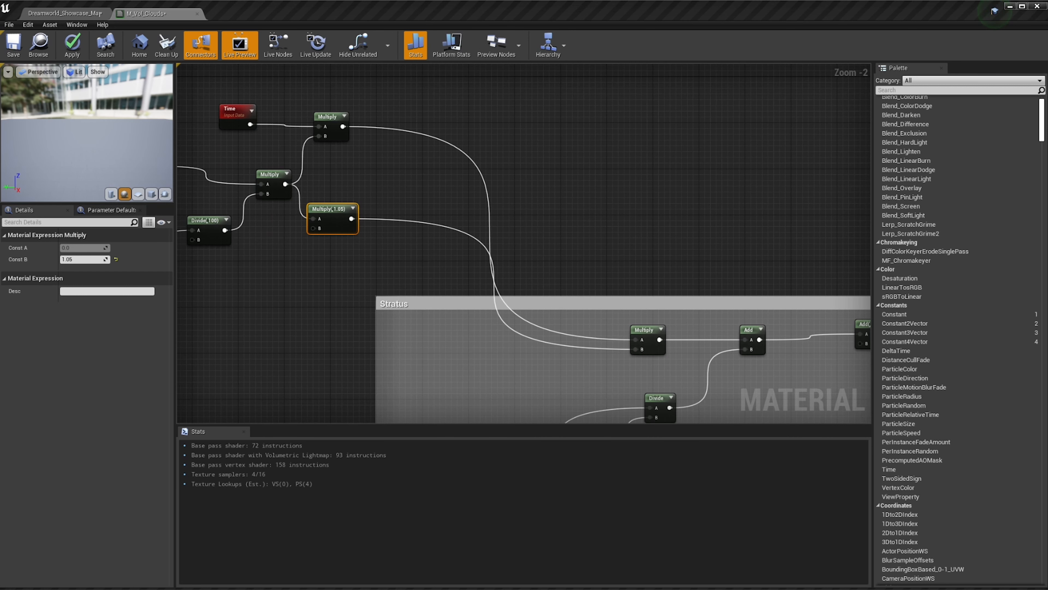
Connect the Time-driven Multiply's output to the A input of the Add node feeding the lower Stratus Texture Sample
{"action": "left_click", "coordinate": [318, 139]}
{"action": "right_click_drag", "start_coordinate": [421, 206], "coordinate": [393, 130]}
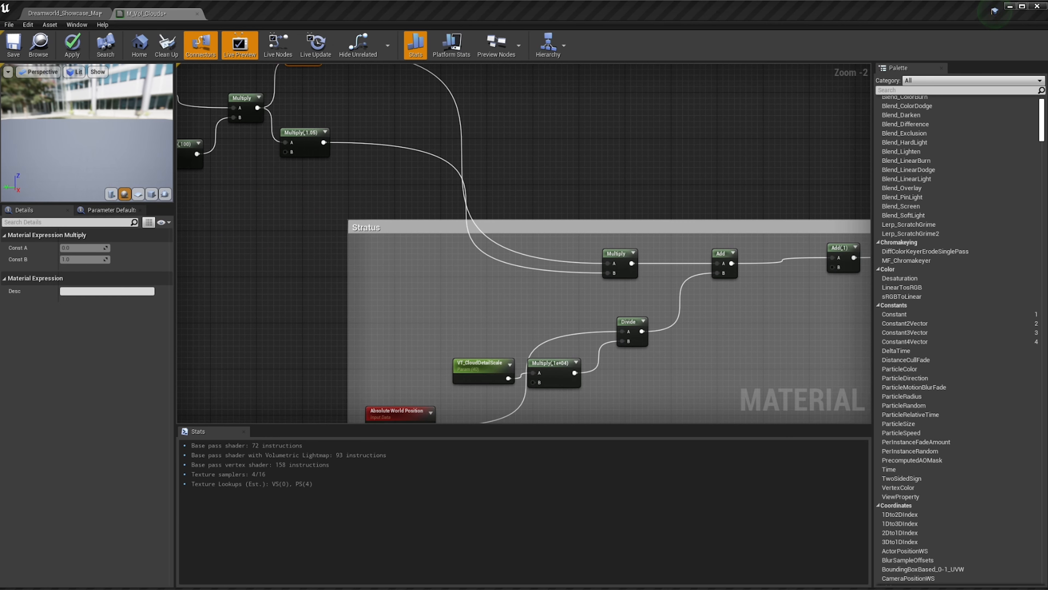
{"action": "mouse_move", "coordinate": [476, 276]}
{"action": "right_mouse_down"}
{"action": "mouse_move", "coordinate": [443, 210]}
{"action": "mouse_move", "coordinate": [359, 97]}
{"action": "right_mouse_up"}
{"action": "right_click_drag", "start_coordinate": [741, 362], "coordinate": [620, 281]}
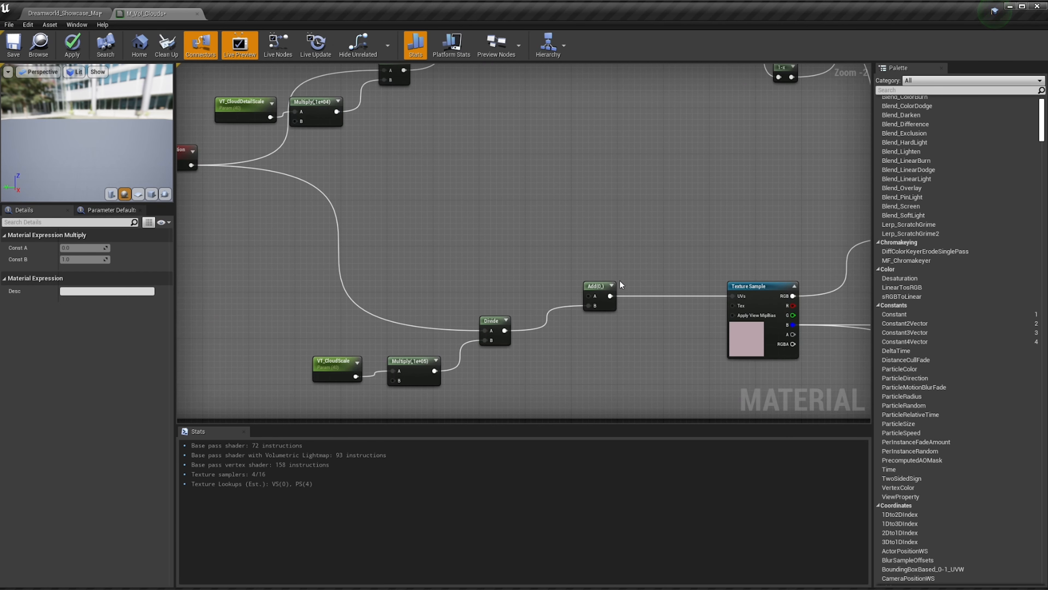
{"action": "scroll", "coordinate": [554, 273], "scroll_direction": "down", "scroll_amount": 2}
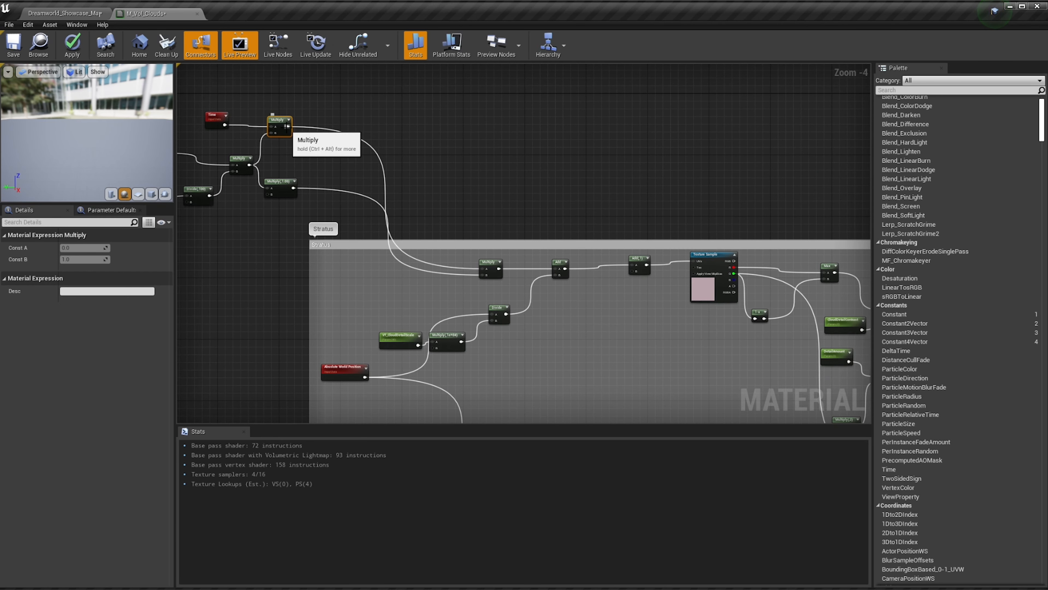
{"action": "left_click_drag", "start_coordinate": [287, 126], "coordinate": [631, 263]}
{"action": "right_click_drag", "start_coordinate": [636, 186], "coordinate": [636, 288]}
{"action": "mouse_move", "coordinate": [567, 206]}
{"action": "right_mouse_down"}
{"action": "mouse_move", "coordinate": [606, 315]}
{"action": "mouse_move", "coordinate": [451, 151]}
{"action": "right_mouse_up"}
{"action": "scroll", "coordinate": [505, 206], "scroll_direction": "up", "scroll_amount": 3}
{"action": "scroll", "coordinate": [490, 224], "scroll_direction": "down", "scroll_amount": 2}
{"action": "scroll", "coordinate": [452, 152], "scroll_direction": "down", "scroll_amount": 3}
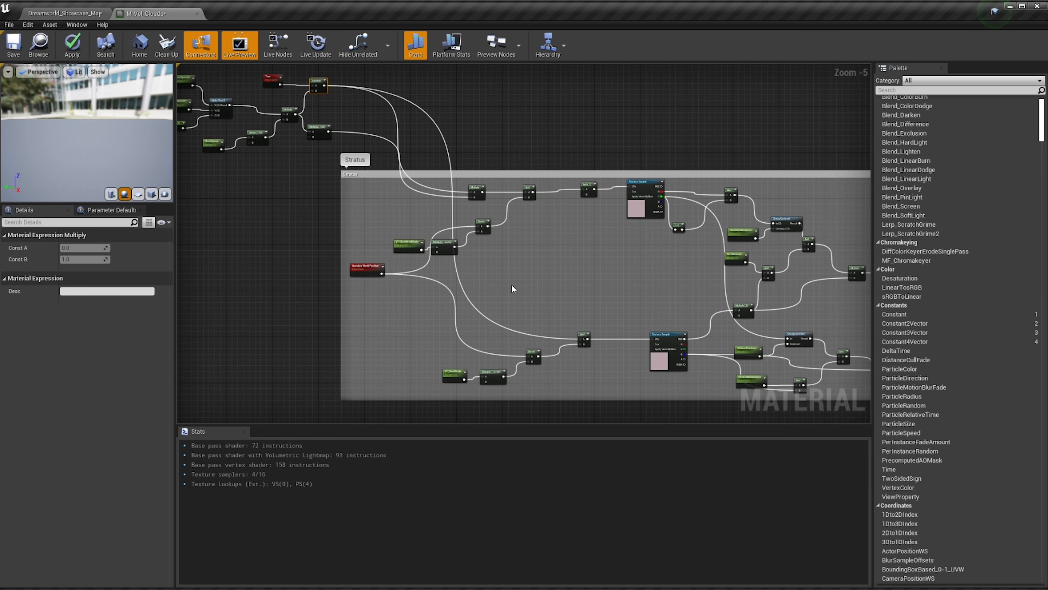
Wrap all the cloud speed, Time, MakeFloat3, Divide and Multiply nodes outside Stratus in a comment titled CloudPanning
{"action": "scroll", "coordinate": [512, 284], "scroll_direction": "up", "scroll_amount": 2}
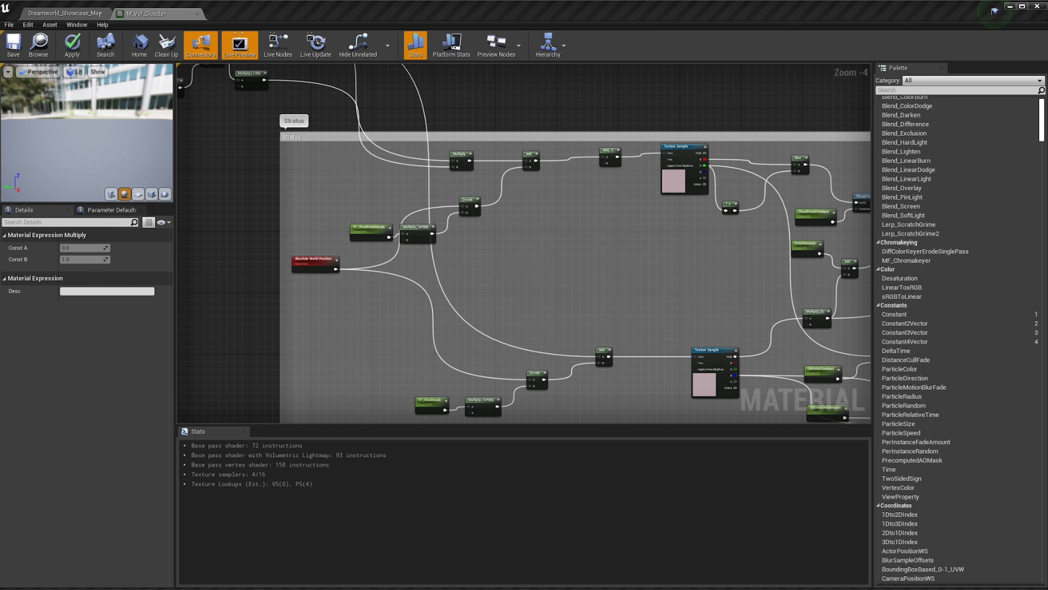
{"action": "right_click_drag", "start_coordinate": [644, 285], "coordinate": [642, 376]}
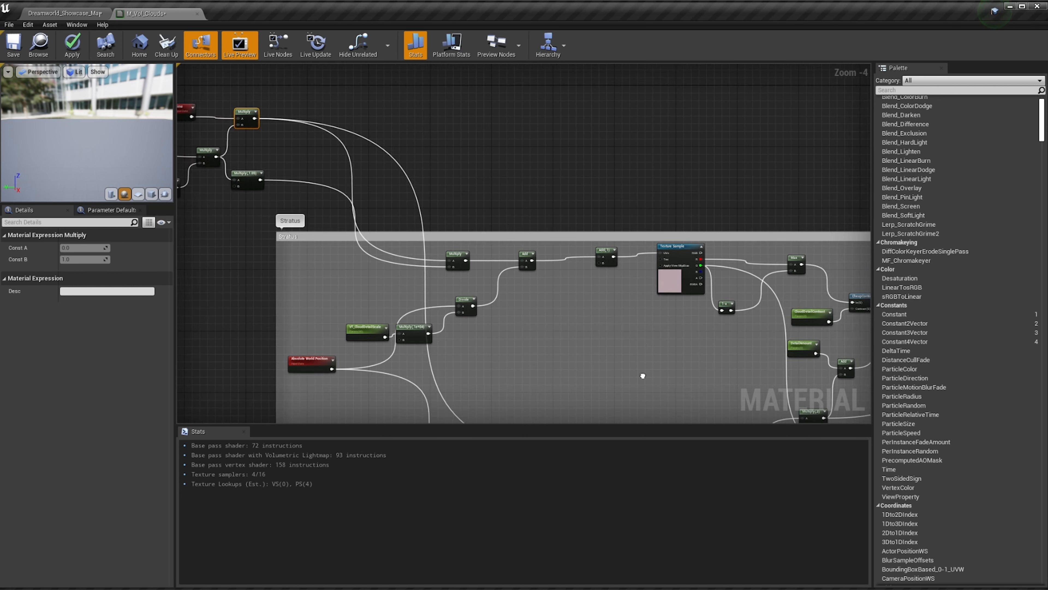
{"action": "scroll", "coordinate": [596, 276], "scroll_direction": "down", "scroll_amount": 3}
{"action": "scroll", "coordinate": [449, 229], "scroll_direction": "up", "scroll_amount": 4}
{"action": "right_click_drag", "start_coordinate": [489, 195], "coordinate": [659, 207]}
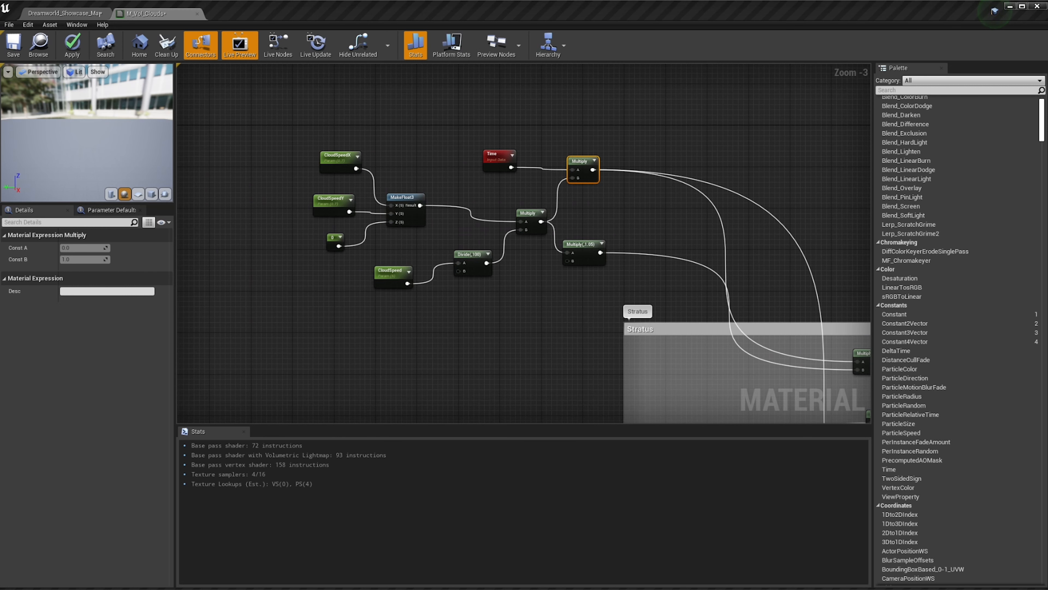
{"action": "left_click_drag", "start_coordinate": [597, 122], "coordinate": [288, 290]}
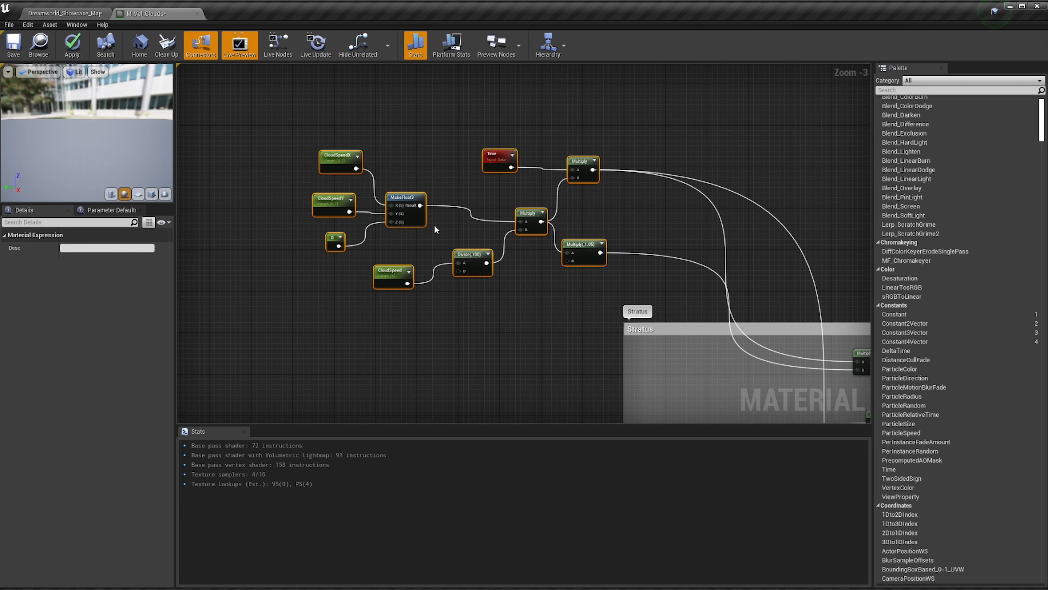
{"action": "right_click", "coordinate": [425, 221]}
{"action": "left_click", "coordinate": [449, 245]}
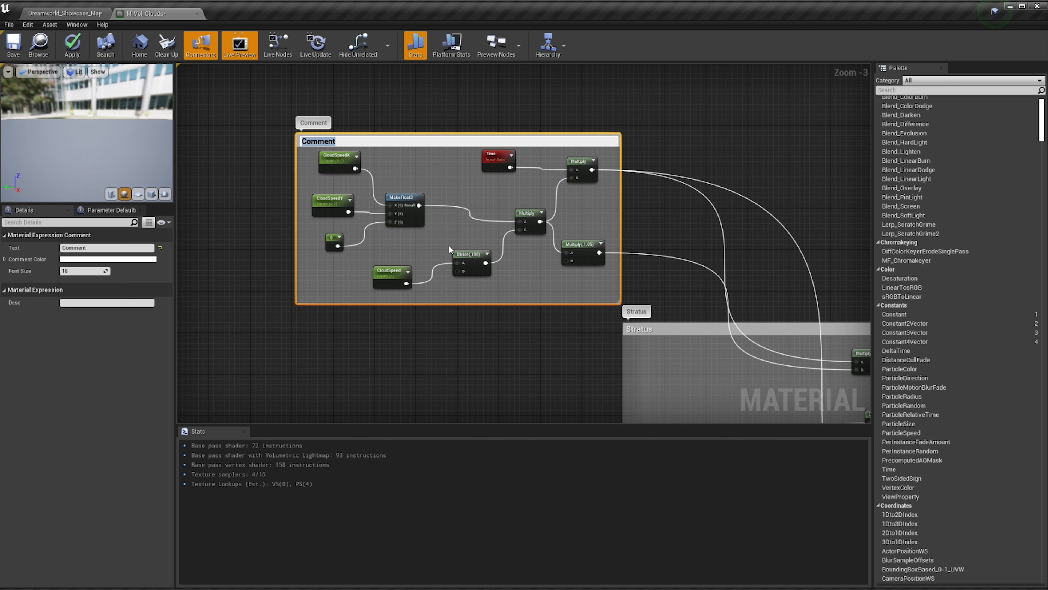
{"action": "type", "text": "CloudPanning"}
{"action": "key", "text": "Return"}
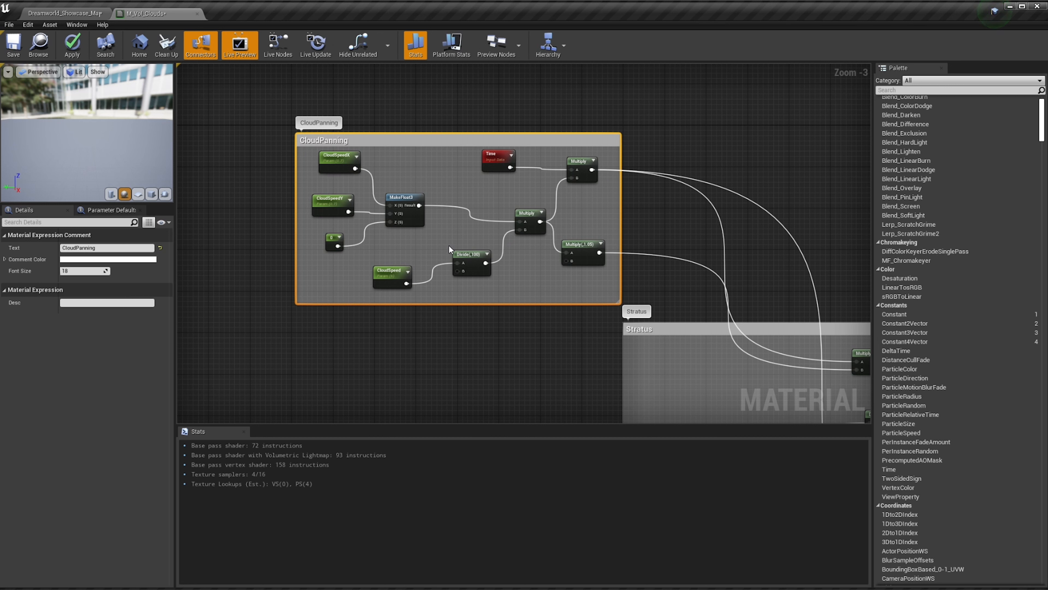
Move the CloudPanning comment group farther away from the Stratus group in the material graph
{"action": "left_click_drag", "start_coordinate": [487, 143], "coordinate": [338, 150]}
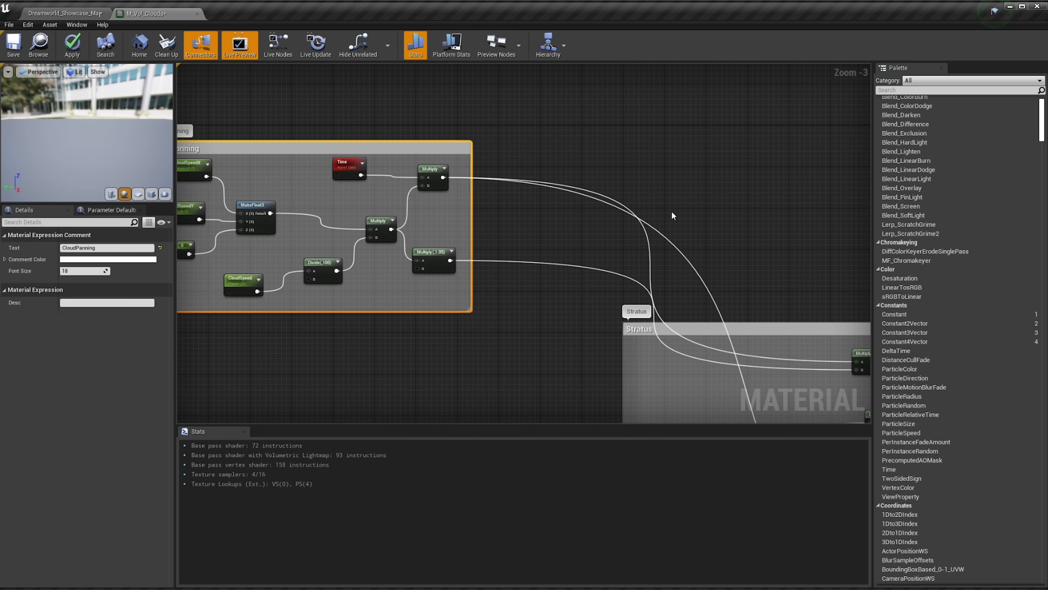
{"action": "right_click_drag", "start_coordinate": [736, 188], "coordinate": [585, 197]}
{"action": "scroll", "coordinate": [592, 189], "scroll_direction": "down", "scroll_amount": 2}
{"action": "left_click", "coordinate": [593, 188]}
{"action": "right_click_drag", "start_coordinate": [649, 196], "coordinate": [655, 240]}
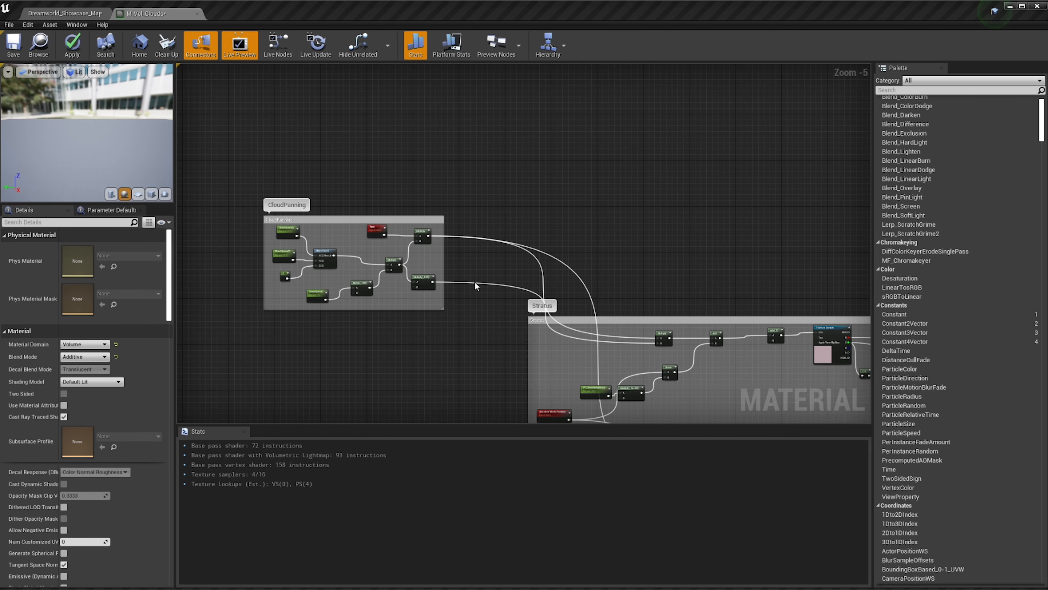
{"action": "right_click_drag", "start_coordinate": [477, 286], "coordinate": [387, 271]}
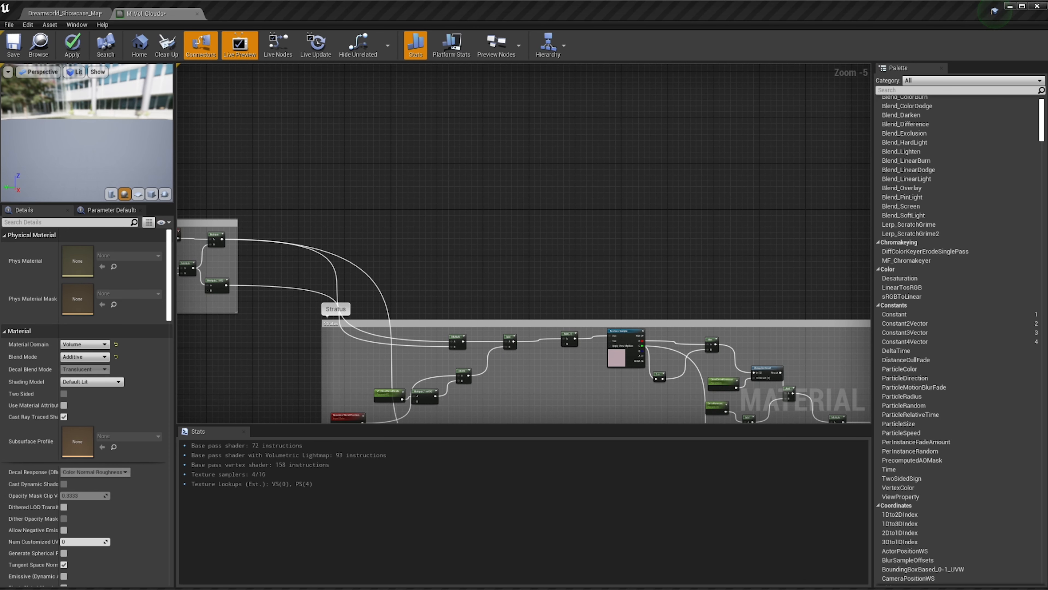
{"action": "right_click_drag", "start_coordinate": [349, 241], "coordinate": [316, 217]}
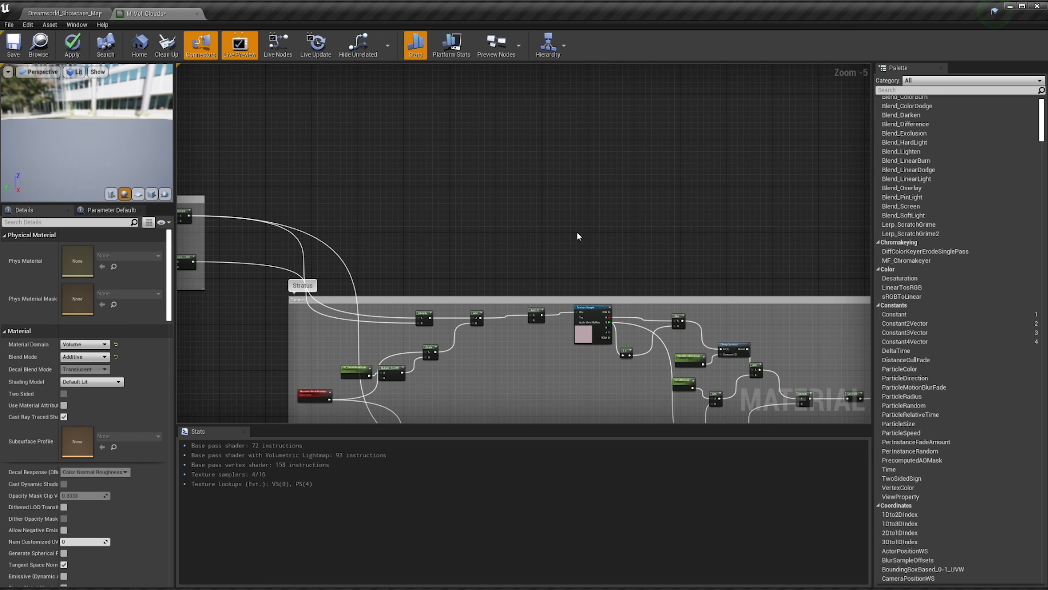
{"action": "scroll", "coordinate": [396, 223], "scroll_direction": "down", "scroll_amount": 4}
{"action": "mouse_move", "coordinate": [460, 165]}
{"action": "right_mouse_down"}
{"action": "mouse_move", "coordinate": [504, 185]}
{"action": "mouse_move", "coordinate": [458, 199]}
{"action": "mouse_move", "coordinate": [464, 148]}
{"action": "right_mouse_up"}
{"action": "scroll", "coordinate": [496, 184], "scroll_direction": "up", "scroll_amount": 3}
{"action": "scroll", "coordinate": [496, 184], "scroll_direction": "up", "scroll_amount": 2}
{"action": "right_click_drag", "start_coordinate": [377, 203], "coordinate": [579, 185]}
{"action": "scroll", "coordinate": [446, 237], "scroll_direction": "up", "scroll_amount": 2}
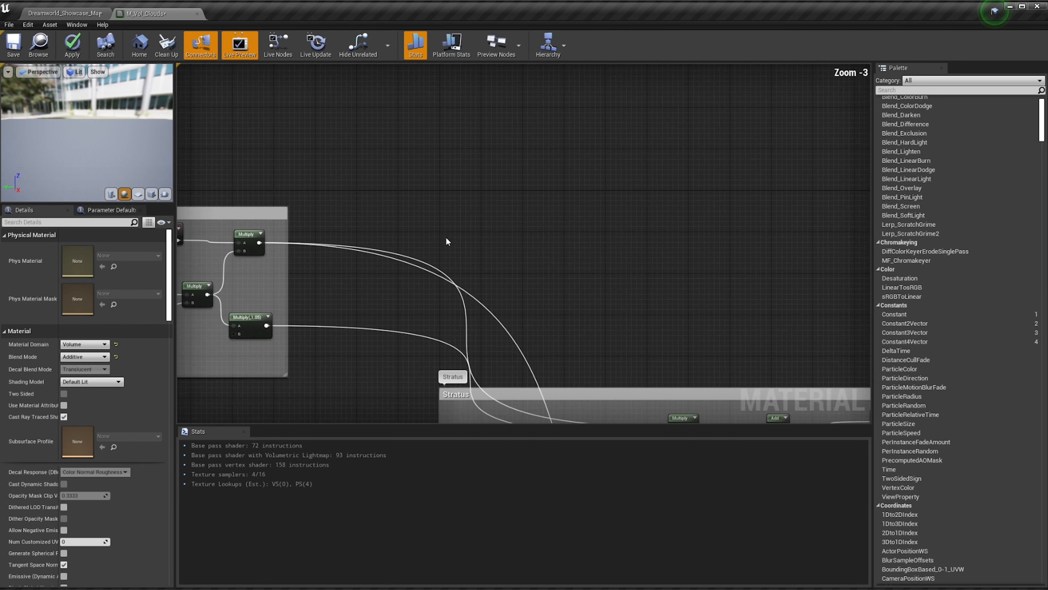
{"action": "left_click_drag", "start_coordinate": [243, 260], "coordinate": [309, 287]}
{"action": "left_click", "coordinate": [244, 261]}
{"action": "left_click_drag", "start_coordinate": [243, 263], "coordinate": [276, 266]}
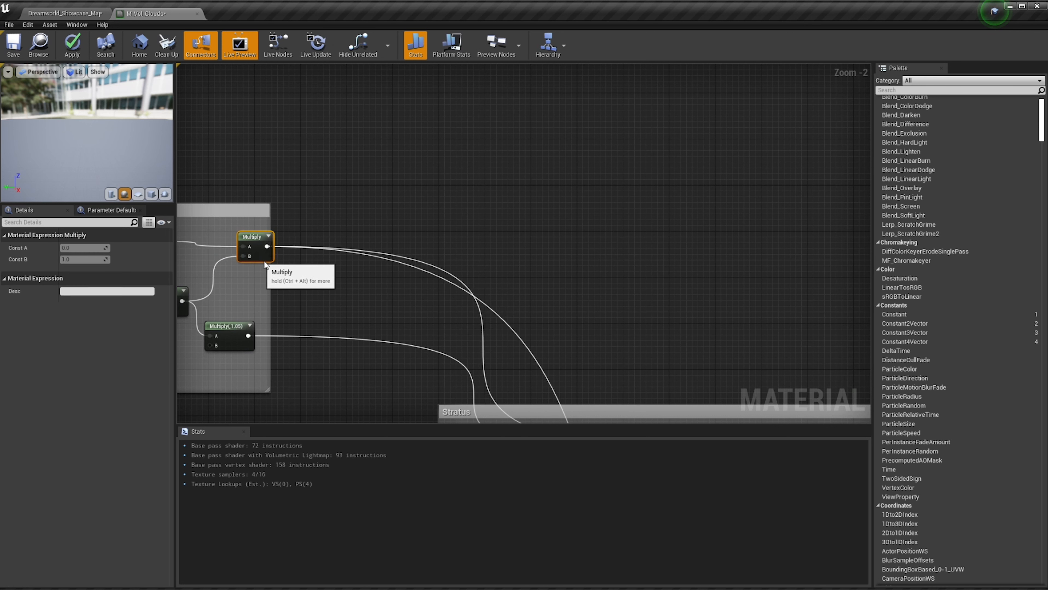
{"action": "right_click", "coordinate": [223, 261]}
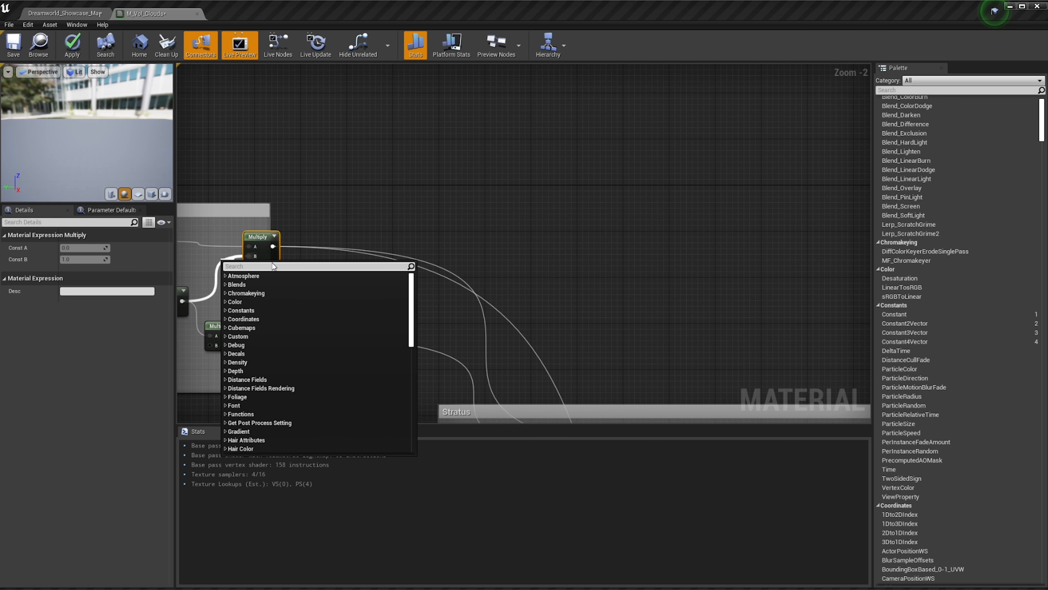
{"action": "left_click", "coordinate": [298, 245]}
{"action": "left_click_drag", "start_coordinate": [265, 253], "coordinate": [243, 258]}
Add a new Multiply node outside the CloudPanning group and place it in the empty area above Stratus
{"action": "right_click_drag", "start_coordinate": [320, 292], "coordinate": [423, 249]}
{"action": "key", "text": "m"}
{"action": "left_click", "coordinate": [423, 251]}
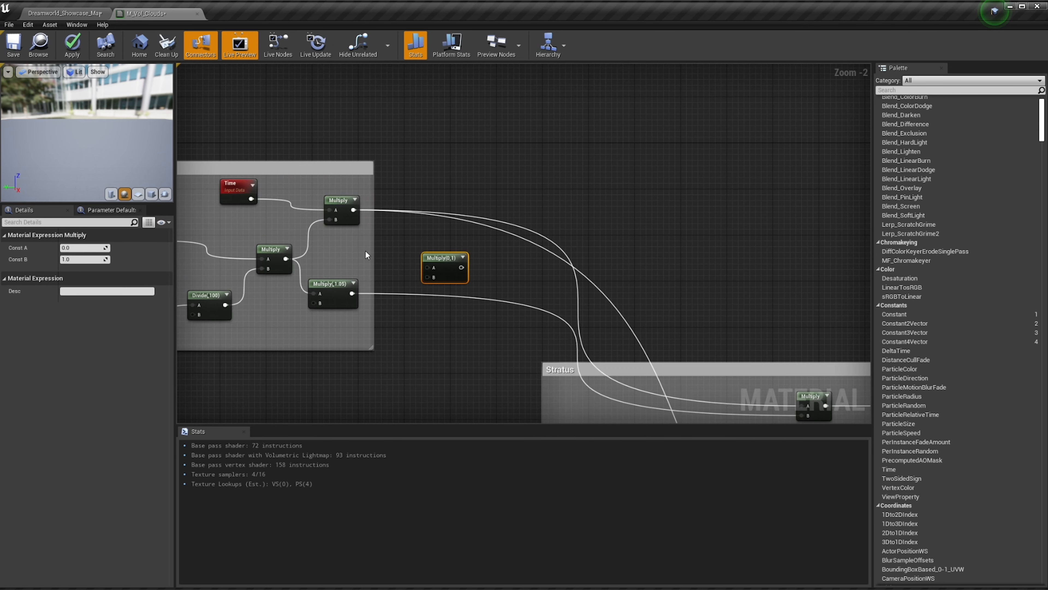
{"action": "left_click_drag", "start_coordinate": [444, 266], "coordinate": [610, 152]}
{"action": "right_click_drag", "start_coordinate": [681, 154], "coordinate": [473, 206]}
{"action": "scroll", "coordinate": [567, 196], "scroll_direction": "up", "scroll_amount": 1}
Add a ComponentMask node beside the new Multiply and connect the Multiply's output to the mask's input
{"action": "right_click", "coordinate": [475, 203]}
{"action": "type", "text": "ma"}
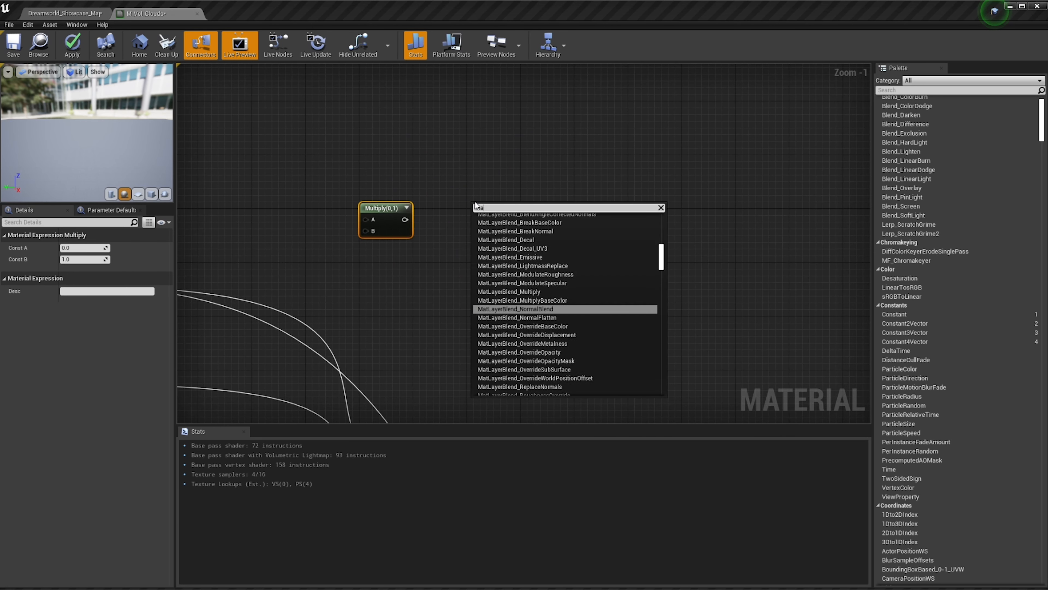
{"action": "type", "text": "sk"}
{"action": "key", "text": "ctrl+a"}
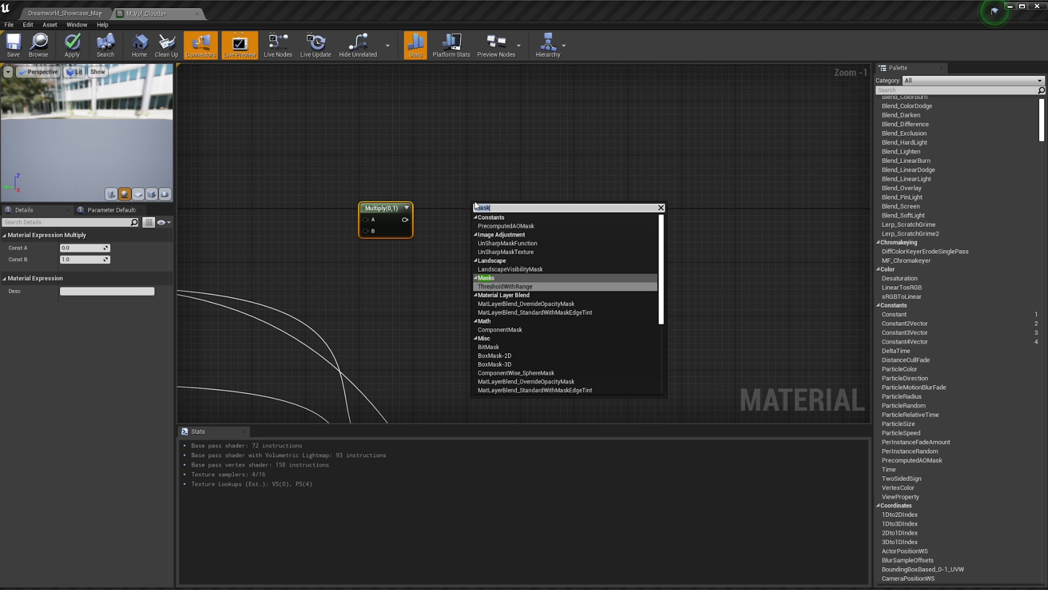
{"action": "key", "text": "BackSpace"}
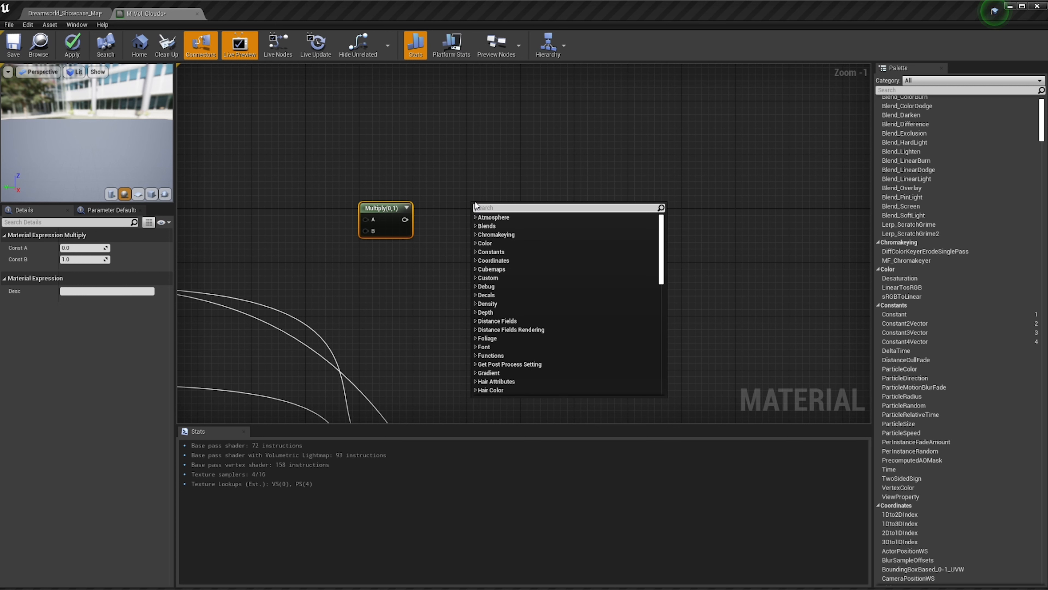
{"action": "type", "text": "com"}
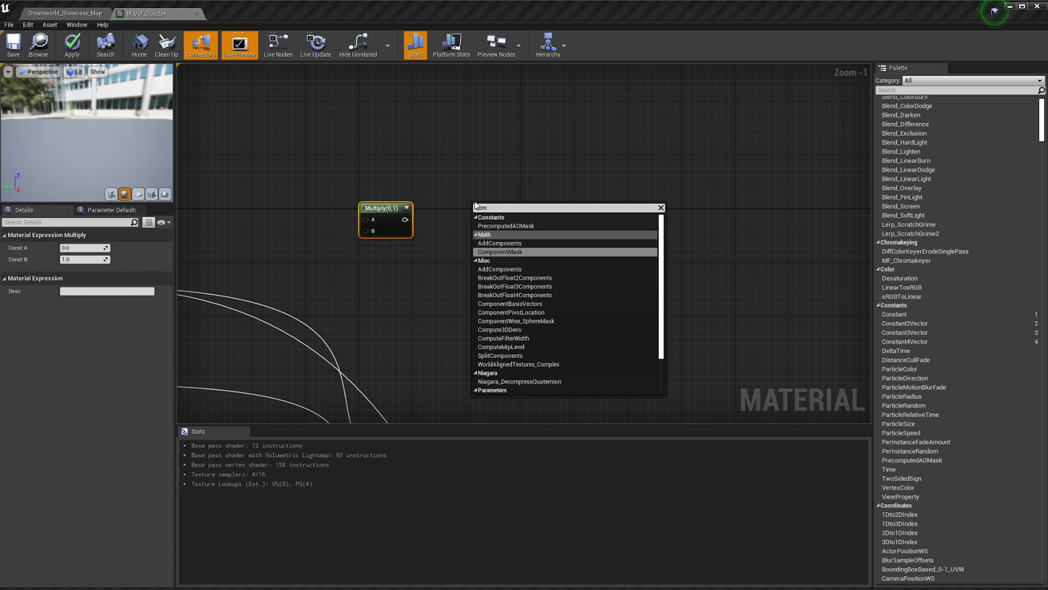
{"action": "key", "text": "BackSpace"}
{"action": "key", "text": "BackSpace"}
{"action": "key", "text": "BackSpace"}
{"action": "type", "text": "comp"}
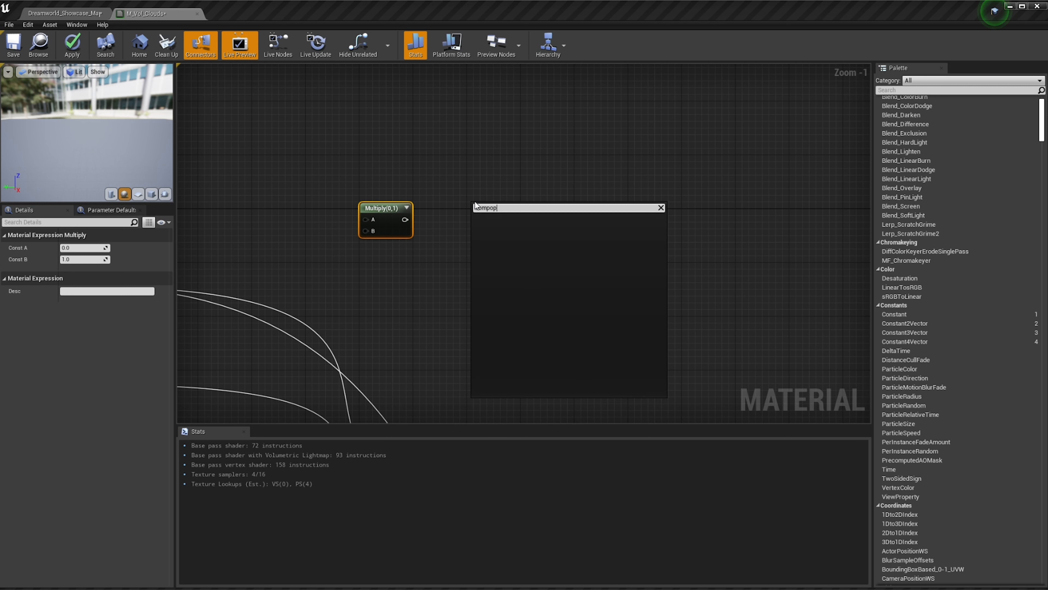
{"action": "key", "text": "Return"}
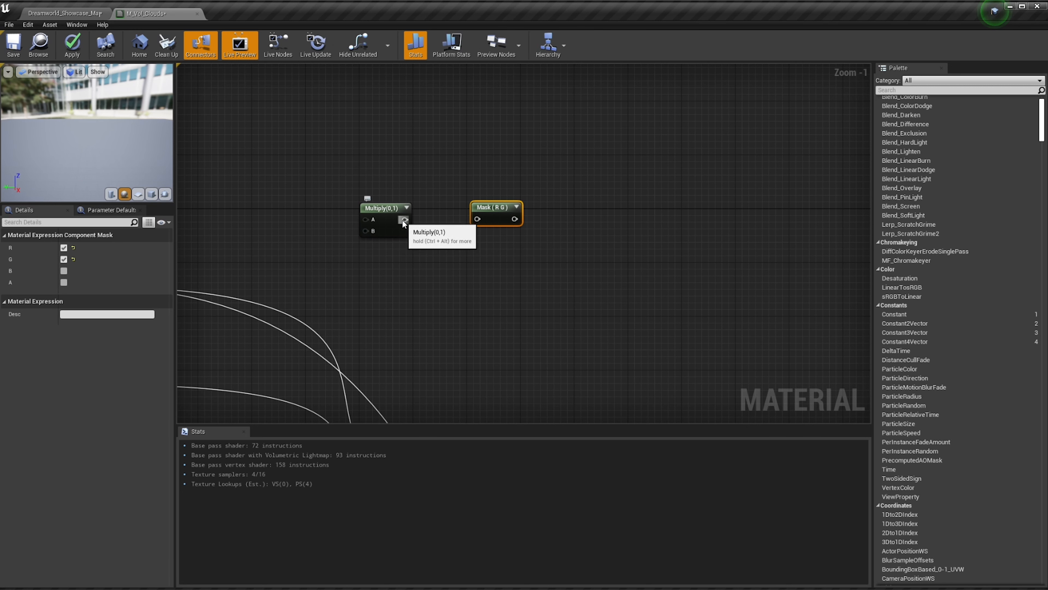
{"action": "left_click_drag", "start_coordinate": [403, 220], "coordinate": [482, 221]}
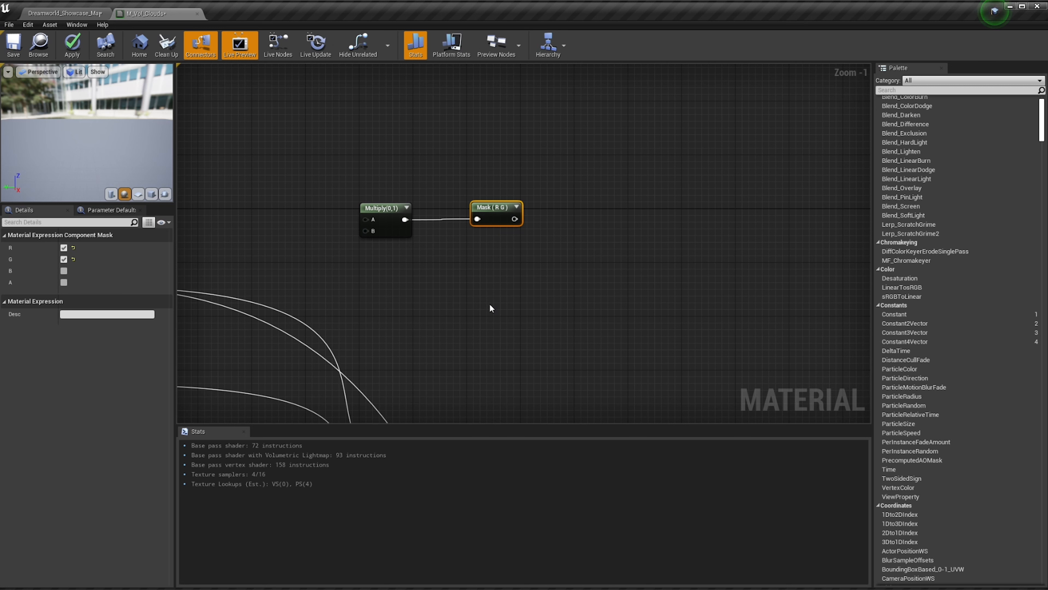
Set the new Multiply's Const B to 1.5 and connect the Time-driven Multiply's output to its A input
{"action": "left_click", "coordinate": [386, 232]}
{"action": "left_click", "coordinate": [83, 259]}
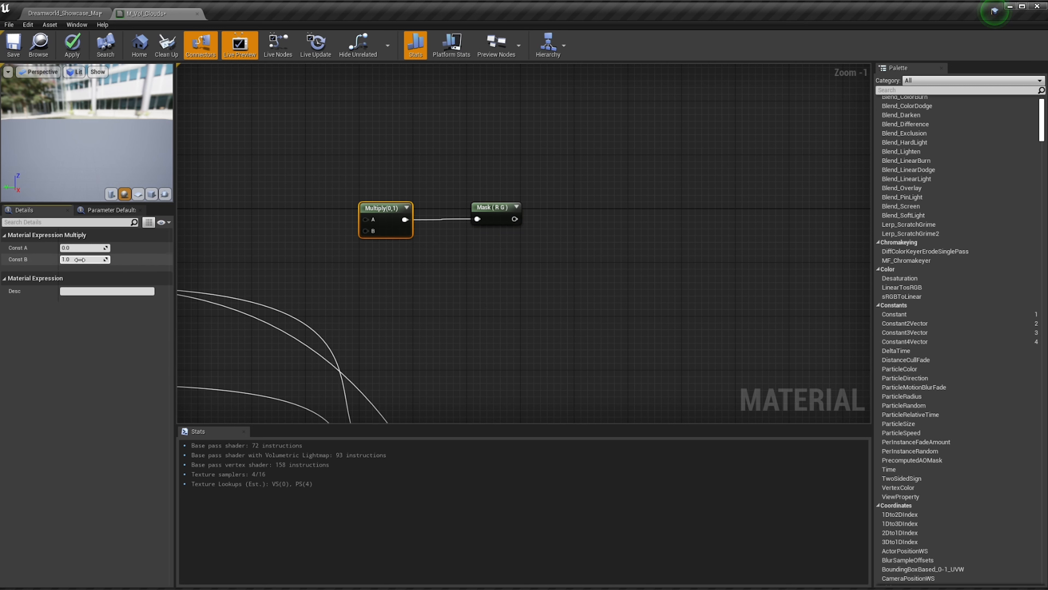
{"action": "type", "text": "1.5"}
{"action": "key", "text": "Return"}
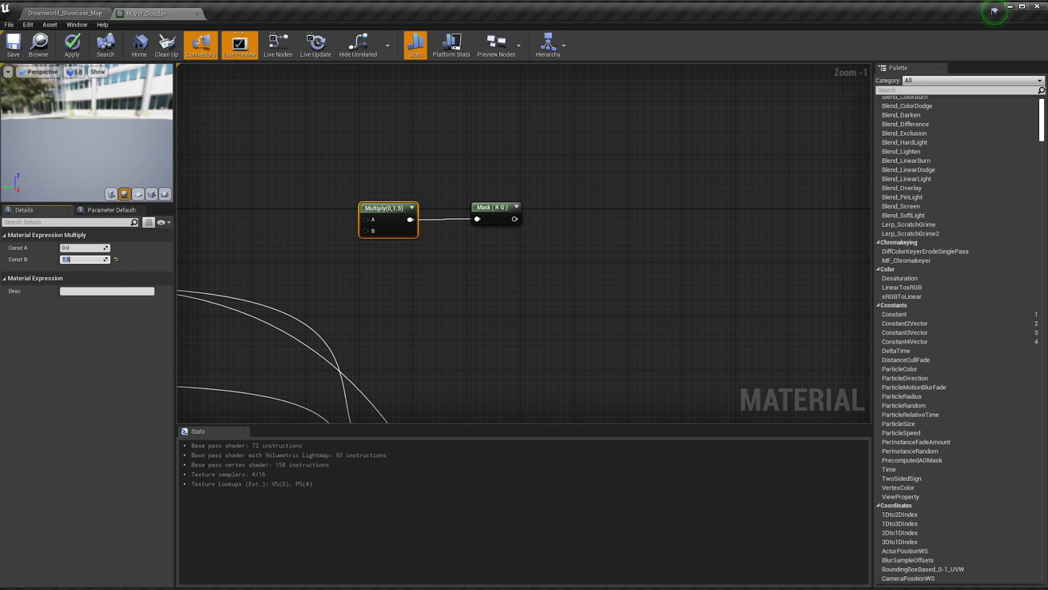
{"action": "right_click_drag", "start_coordinate": [232, 244], "coordinate": [585, 176]}
{"action": "right_click_drag", "start_coordinate": [514, 226], "coordinate": [422, 252]}
{"action": "left_click_drag", "start_coordinate": [345, 245], "coordinate": [627, 176]}
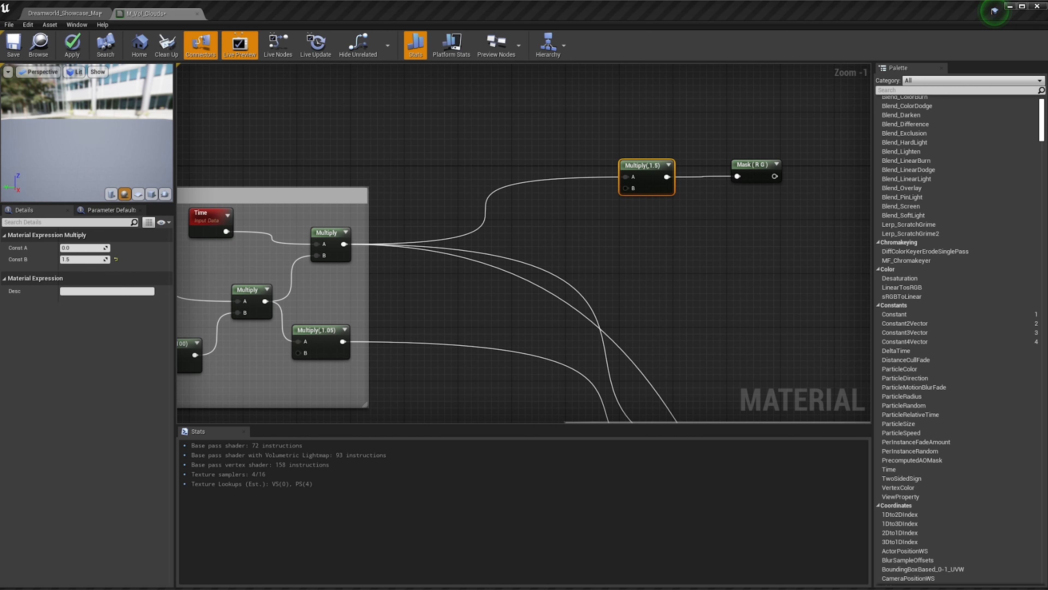
Duplicate the Mask (R G) node and place the copy above and to the right of the original
{"action": "right_click_drag", "start_coordinate": [626, 261], "coordinate": [476, 259]}
{"action": "left_click", "coordinate": [443, 212]}
{"action": "key", "text": "ctrl+w"}
{"action": "left_click_drag", "start_coordinate": [495, 220], "coordinate": [663, 174]}
Duplicate the 1.5 Multiply twice, stack the copies below the duplicated Mask, and connect the upper copy's output to that Mask
{"action": "left_click", "coordinate": [335, 212]}
{"action": "key", "text": "ctrl+w"}
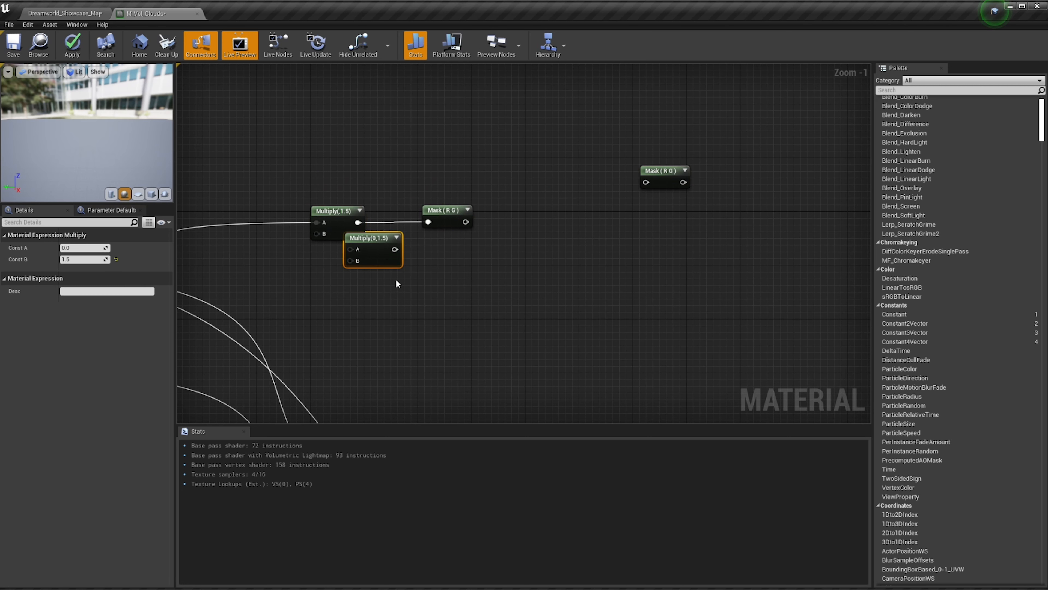
{"action": "left_click_drag", "start_coordinate": [384, 256], "coordinate": [615, 364]}
{"action": "key", "text": "ctrl+w"}
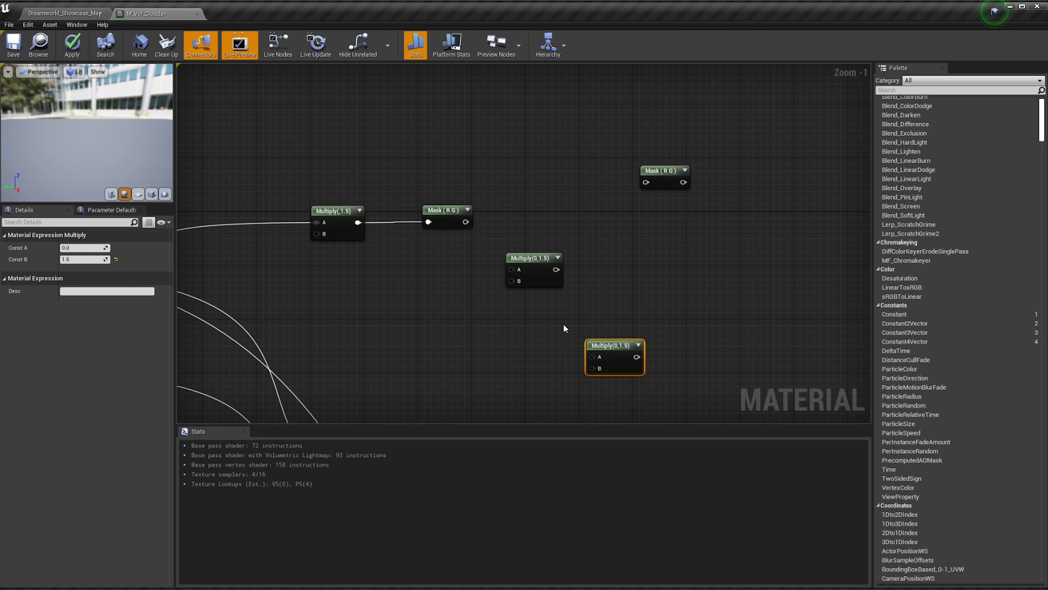
{"action": "left_click_drag", "start_coordinate": [557, 276], "coordinate": [612, 256]}
{"action": "left_click_drag", "start_coordinate": [621, 346], "coordinate": [601, 339]}
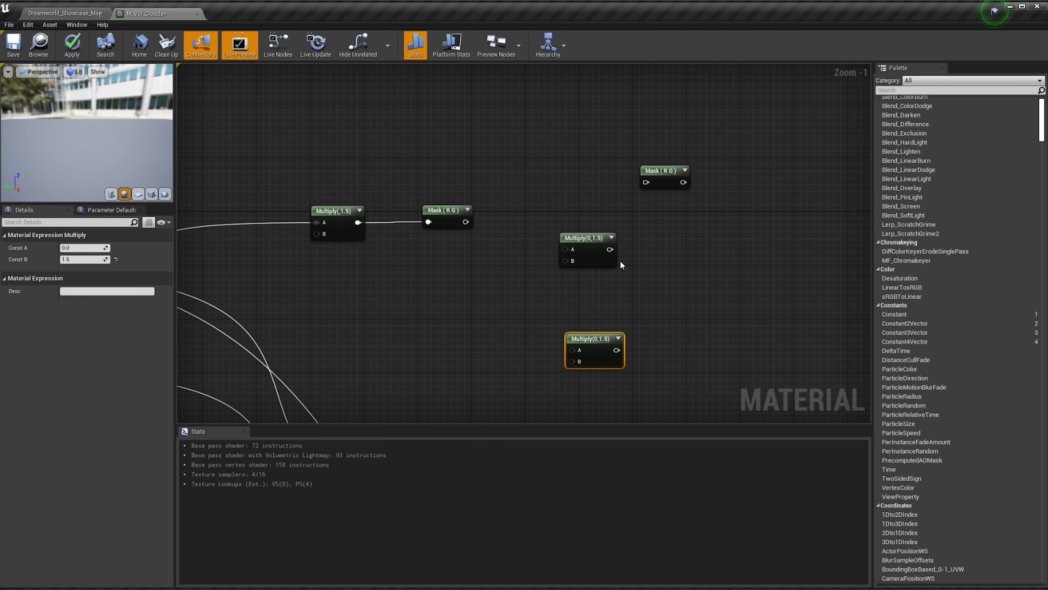
{"action": "left_click_drag", "start_coordinate": [610, 249], "coordinate": [654, 183]}
Add a Constant node below the 1.5 Multiply and Mask chain and set its value to 0.2
{"action": "right_click_drag", "start_coordinate": [501, 305], "coordinate": [491, 276]}
{"action": "right_click_drag", "start_coordinate": [424, 292], "coordinate": [438, 252]}
{"action": "left_click", "coordinate": [386, 237]}
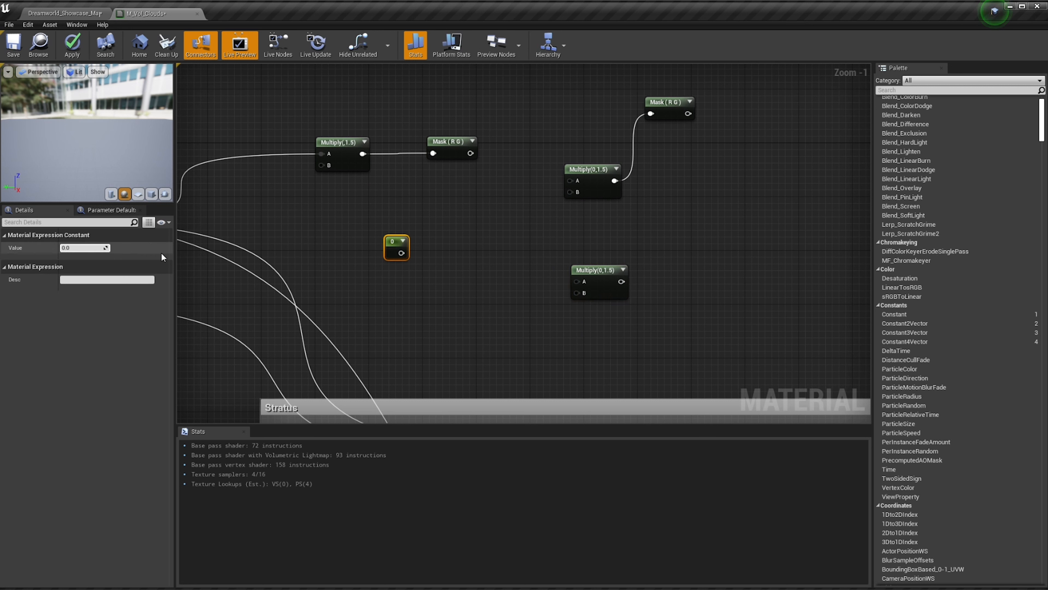
{"action": "left_click", "coordinate": [99, 249]}
{"action": "type", "text": "0.2"}
{"action": "key", "text": "Return"}
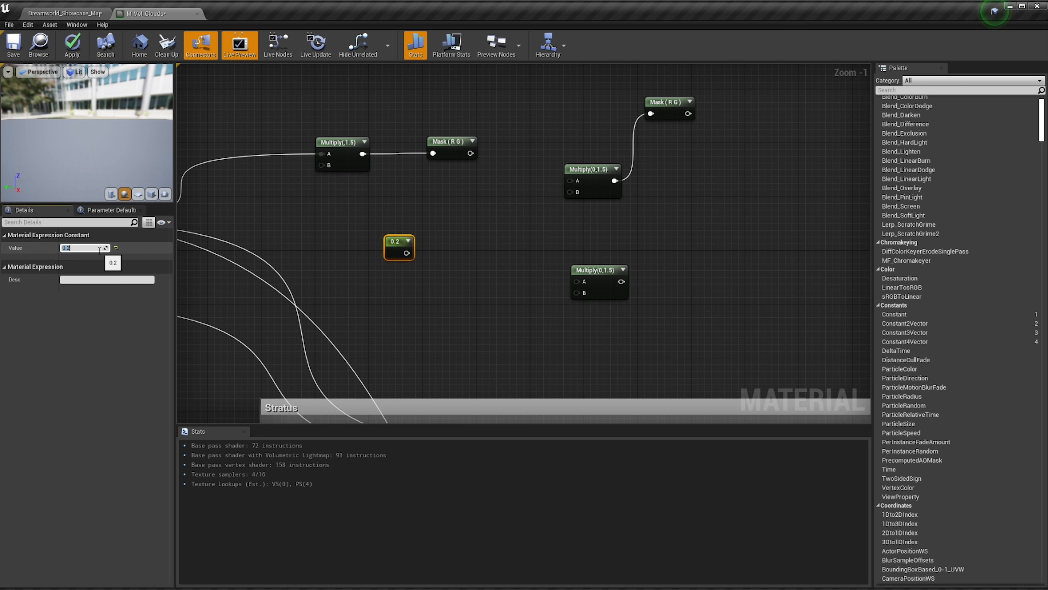
Convert the 0.2 constant to a parameter named CloudPhaseShift and connect it to the upper Multiply copy's B input
{"action": "right_click", "coordinate": [391, 246]}
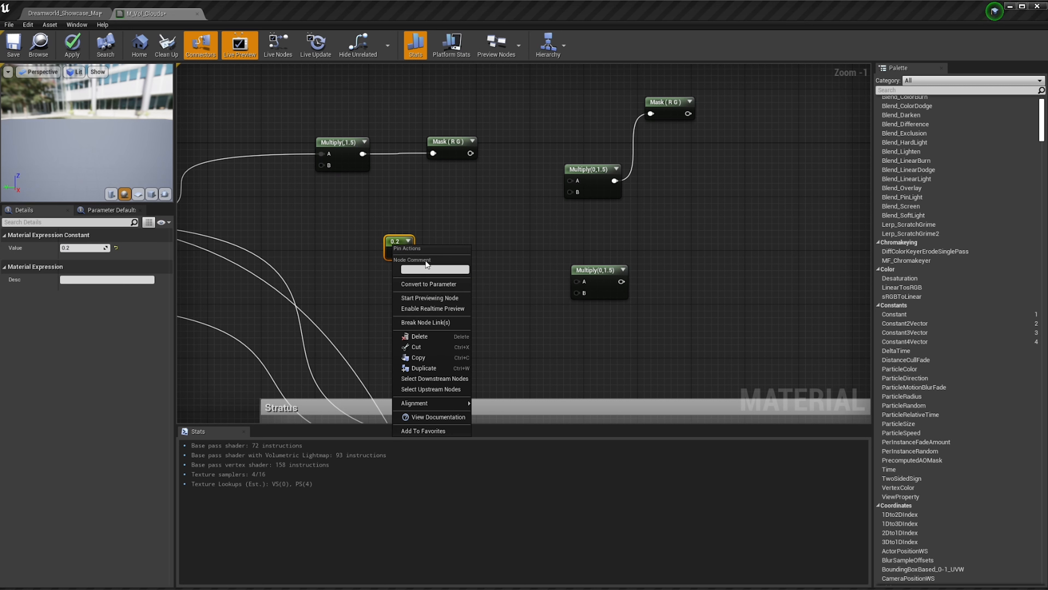
{"action": "left_click", "coordinate": [442, 284]}
{"action": "type", "text": "Cloud"}
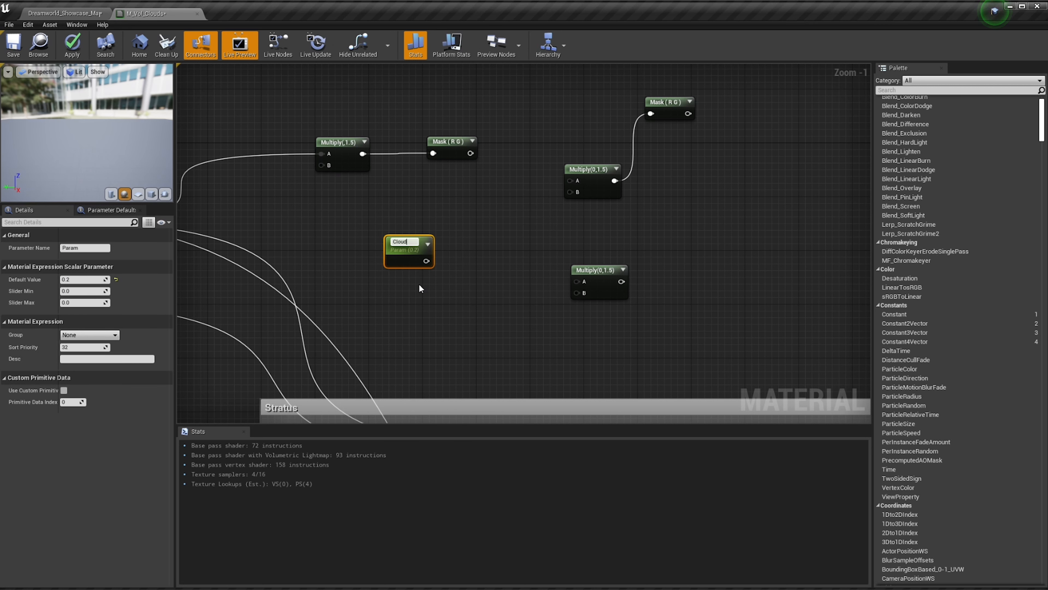
{"action": "type", "text": "PhaseShift"}
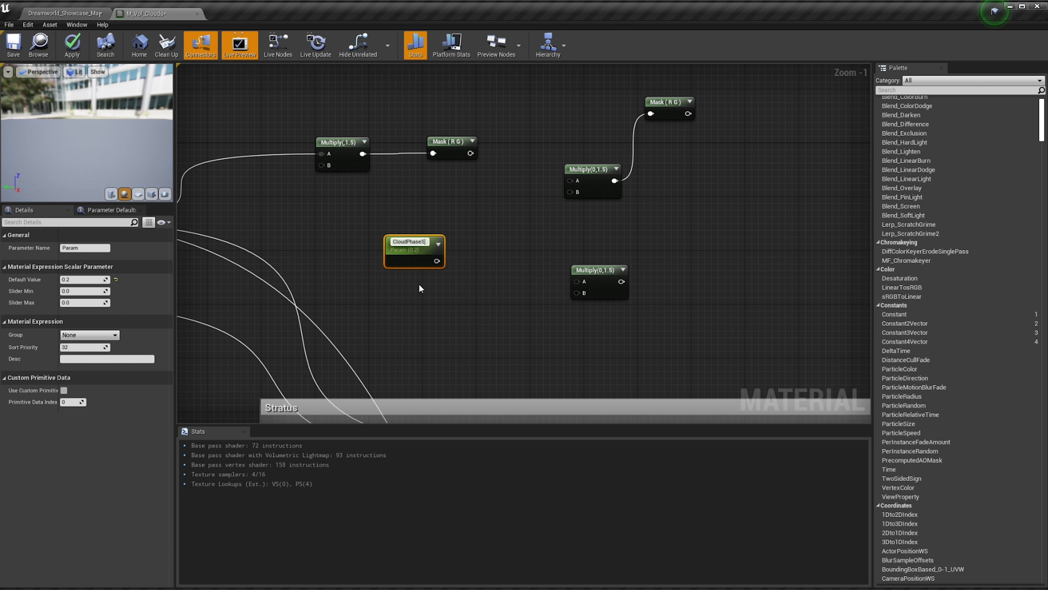
{"action": "key", "text": "Return"}
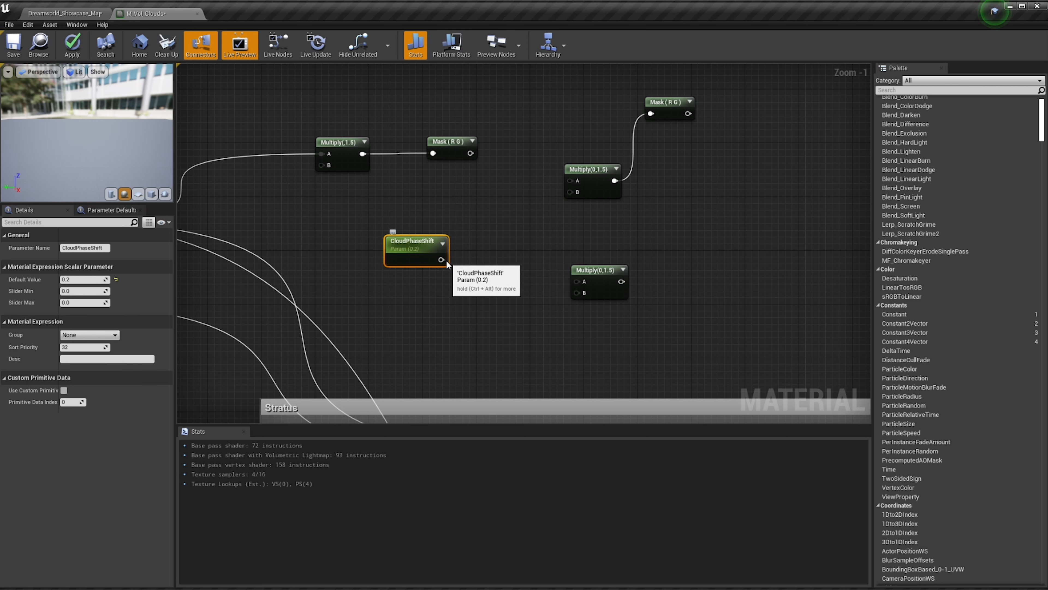
{"action": "left_click_drag", "start_coordinate": [446, 261], "coordinate": [570, 192]}
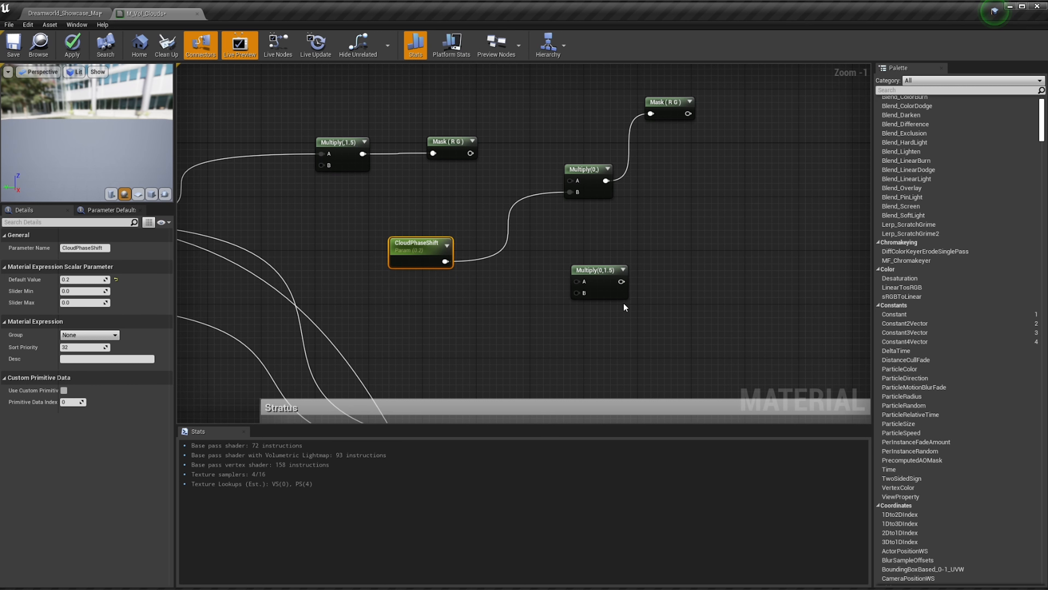
Add a Divide node between CloudPhaseShift and the lower Multiply copy, shifting that Multiply aside to make room
{"action": "left_click_drag", "start_coordinate": [616, 283], "coordinate": [662, 282]}
{"action": "left_click", "coordinate": [511, 312]}
{"action": "right_click_drag", "start_coordinate": [510, 307], "coordinate": [497, 313]}
{"action": "right_click", "coordinate": [498, 313]}
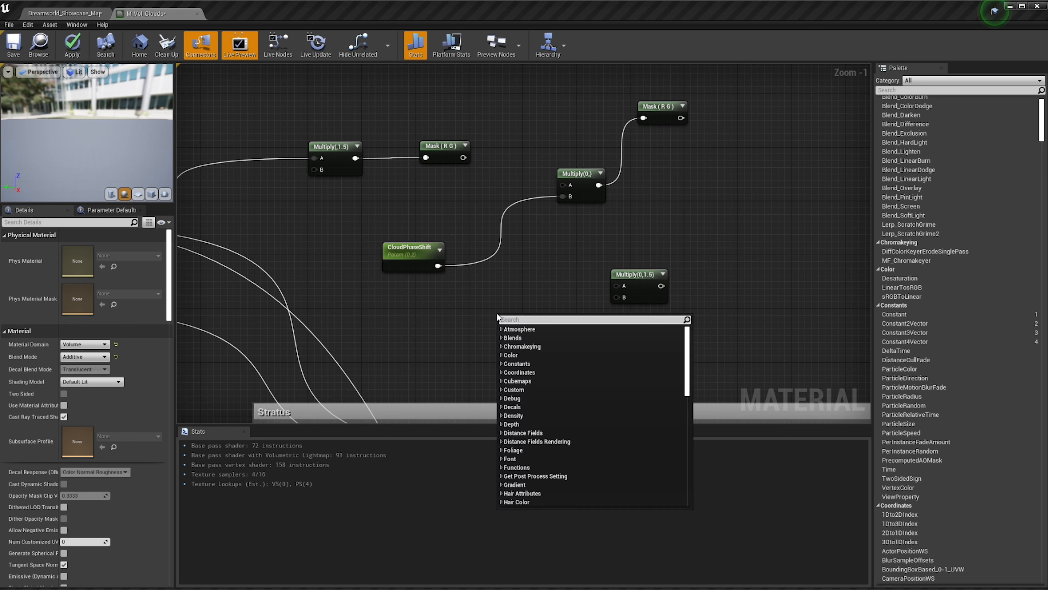
{"action": "type", "text": "divide"}
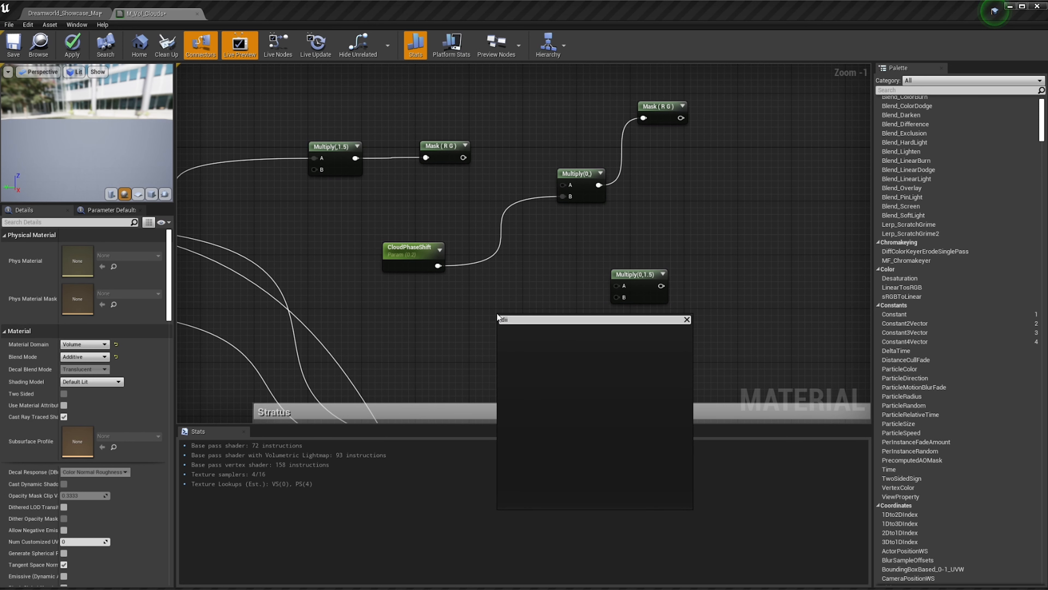
{"action": "key", "text": "Return"}
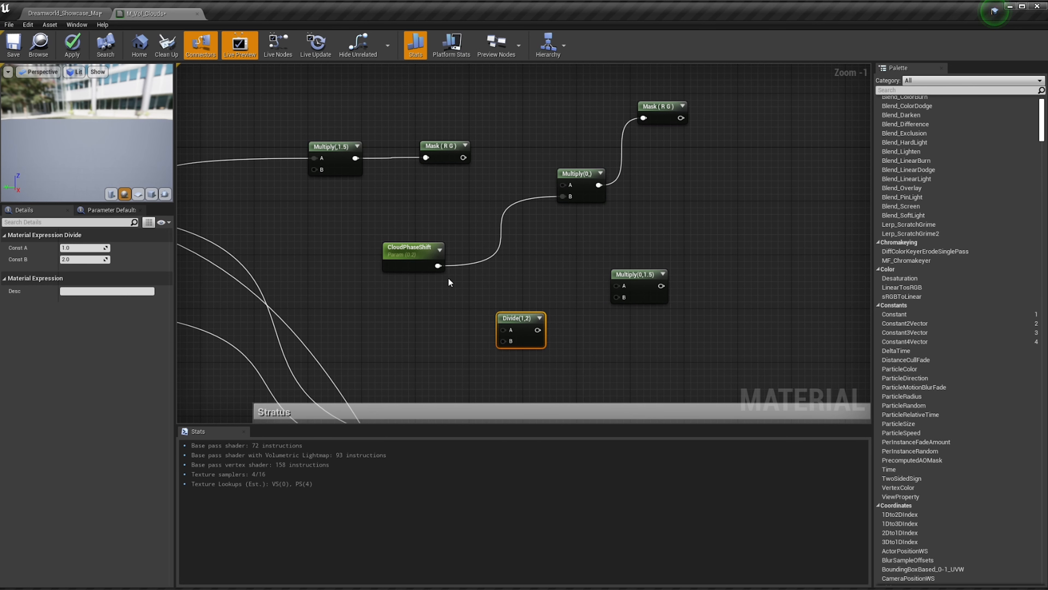
Connect CloudPhaseShift to the Divide's A input and the Divide's output to the lower Multiply copy's A input
{"action": "left_click_drag", "start_coordinate": [438, 266], "coordinate": [502, 332]}
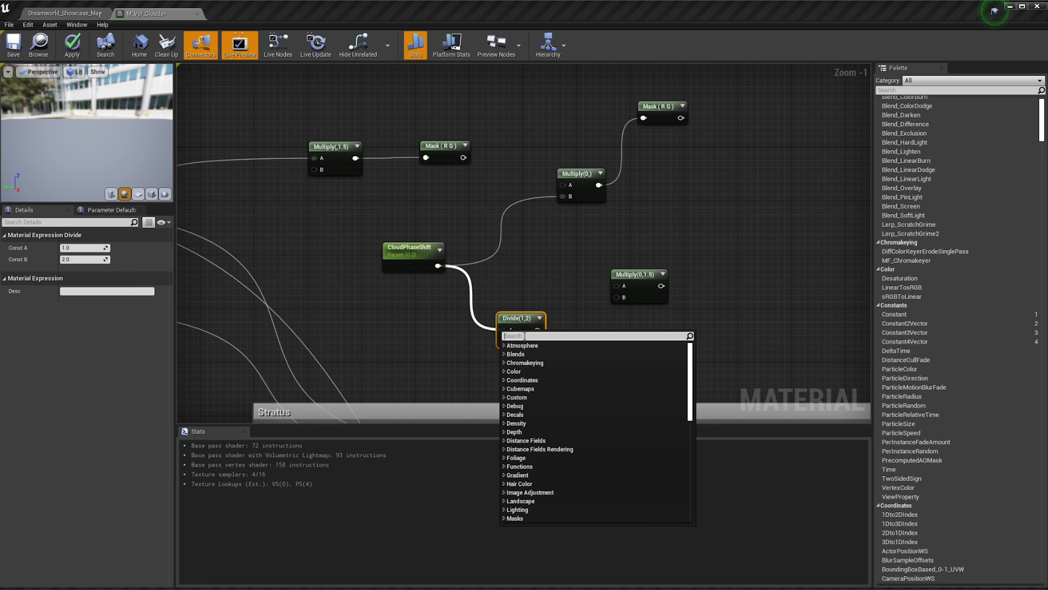
{"action": "left_click", "coordinate": [510, 299]}
{"action": "left_click_drag", "start_coordinate": [438, 266], "coordinate": [623, 291]}
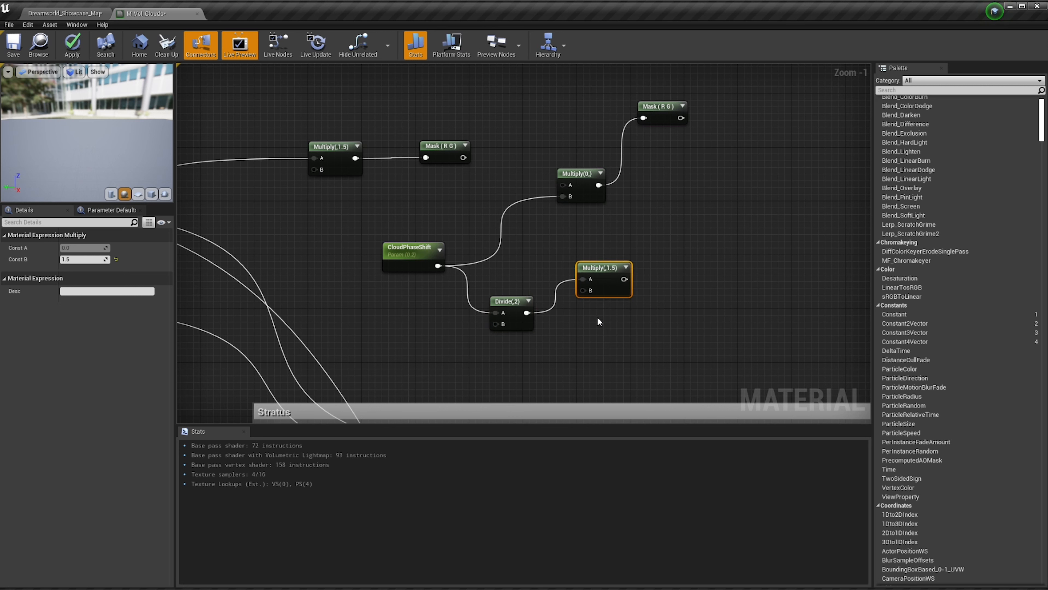
Set the Divide node's Const B to 10 and nudge the node slightly toward CloudPhaseShift
{"action": "left_click", "coordinate": [523, 331]}
{"action": "left_click", "coordinate": [83, 259]}
{"action": "type", "text": "10"}
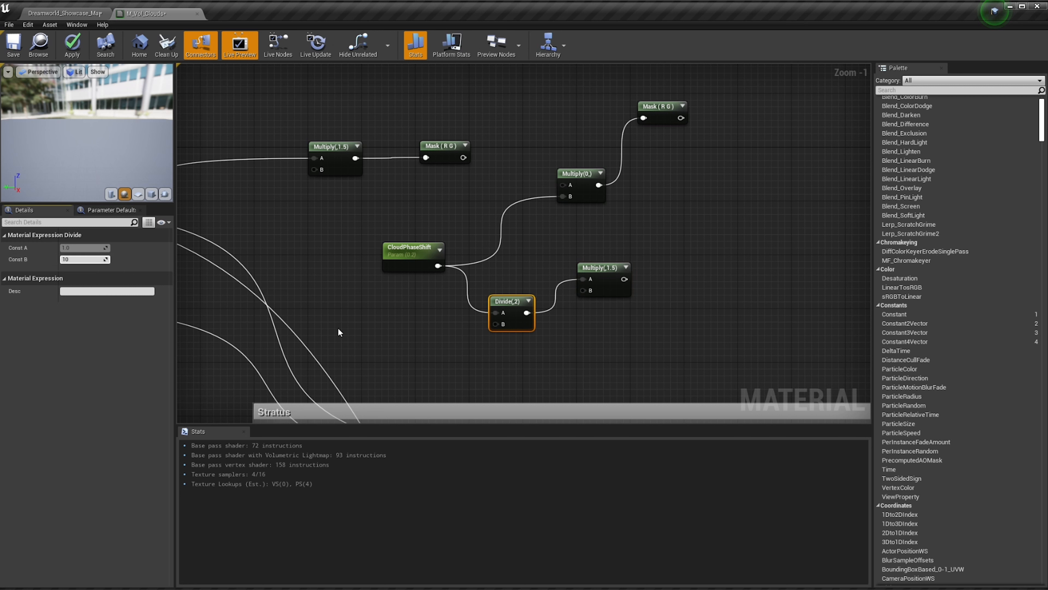
{"action": "left_click", "coordinate": [338, 329]}
{"action": "left_click_drag", "start_coordinate": [519, 322], "coordinate": [513, 323]}
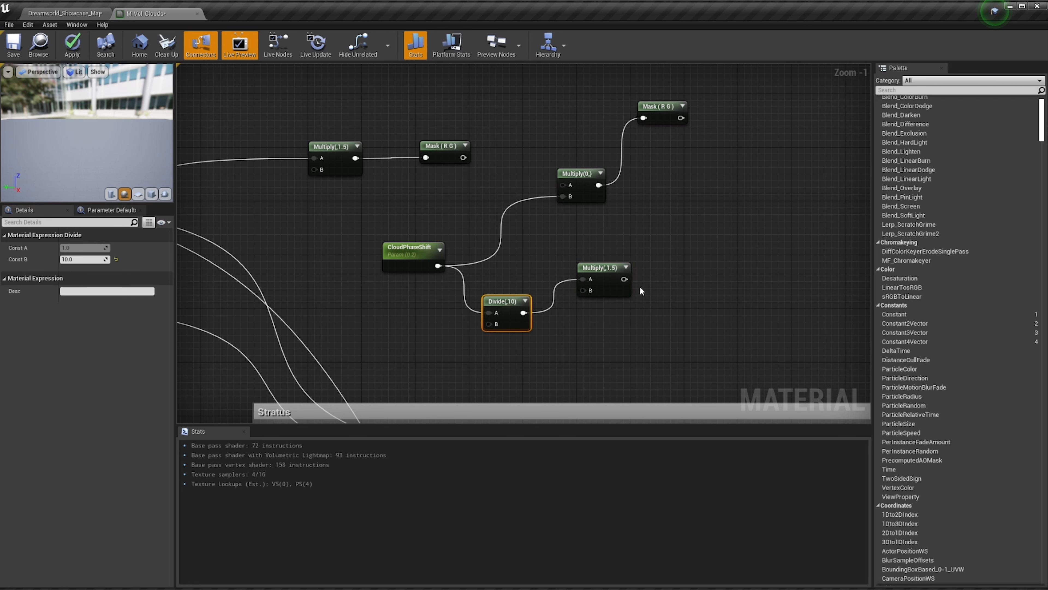
{"action": "left_click", "coordinate": [671, 242]}
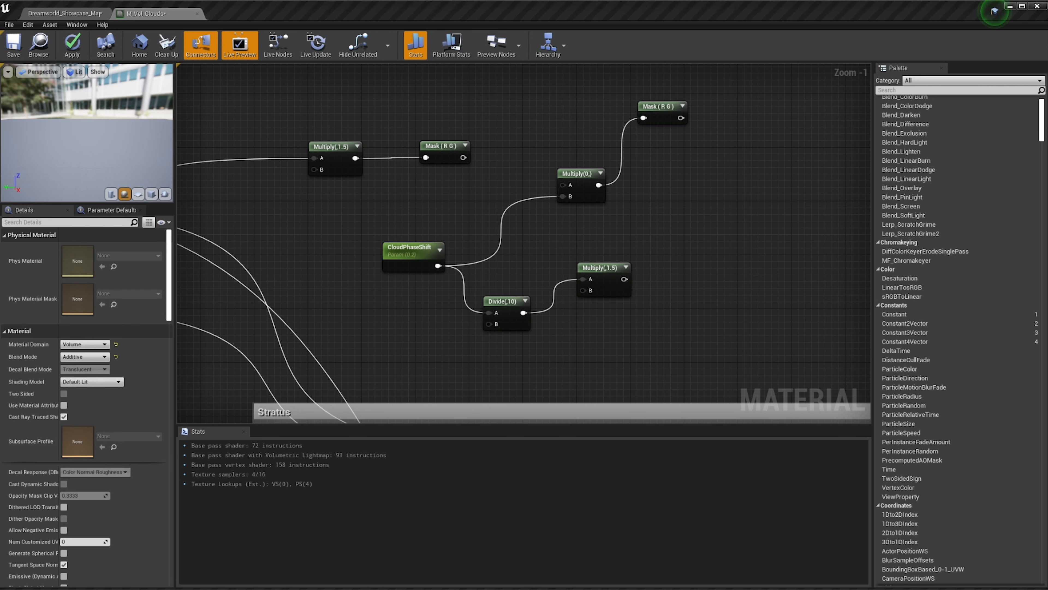
{"action": "right_click_drag", "start_coordinate": [747, 384], "coordinate": [627, 75]}
{"action": "scroll", "coordinate": [627, 311], "scroll_direction": "down", "scroll_amount": 3}
{"action": "right_click_drag", "start_coordinate": [628, 312], "coordinate": [491, 281]}
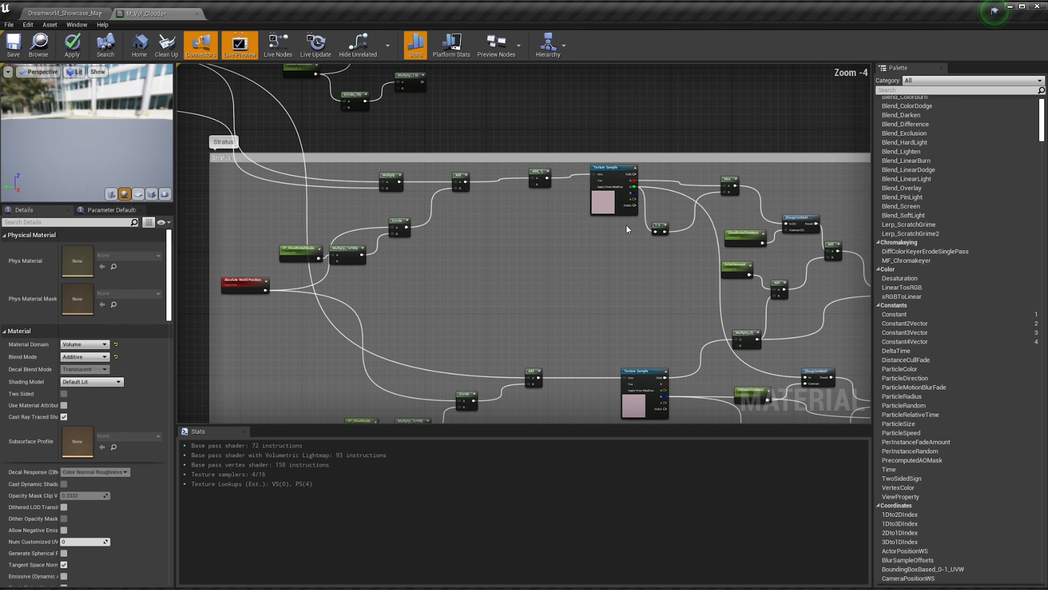
{"action": "left_click", "coordinate": [626, 210]}
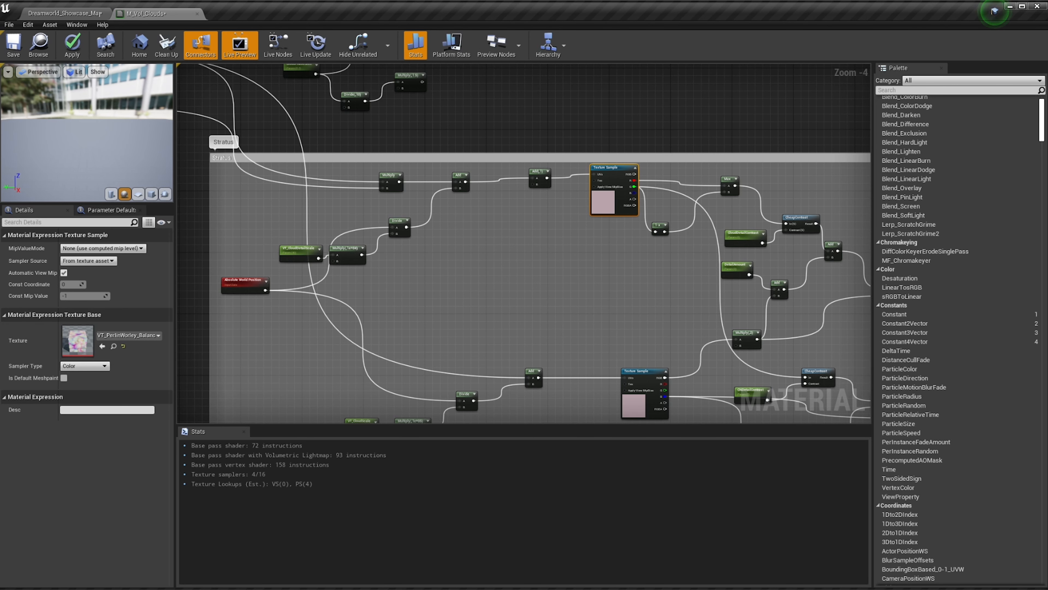
{"action": "scroll", "coordinate": [667, 370], "scroll_direction": "up", "scroll_amount": 2}
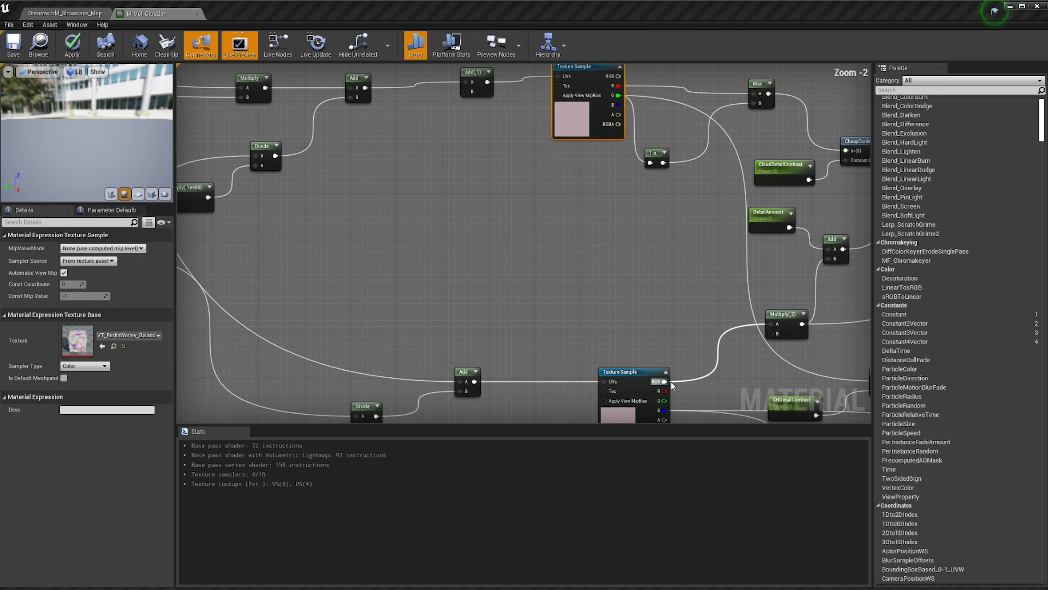
{"action": "left_click_drag", "start_coordinate": [668, 381], "coordinate": [534, 337]}
{"action": "scroll", "coordinate": [670, 382], "scroll_direction": "down", "scroll_amount": 5}
{"action": "scroll", "coordinate": [490, 90], "scroll_direction": "up", "scroll_amount": 5}
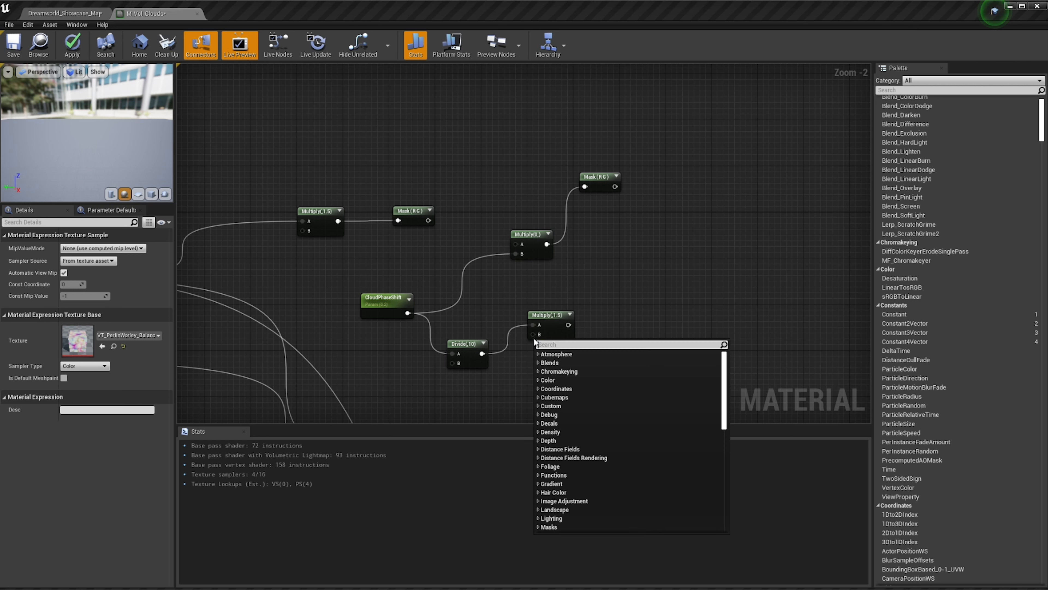
{"action": "left_click", "coordinate": [495, 337]}
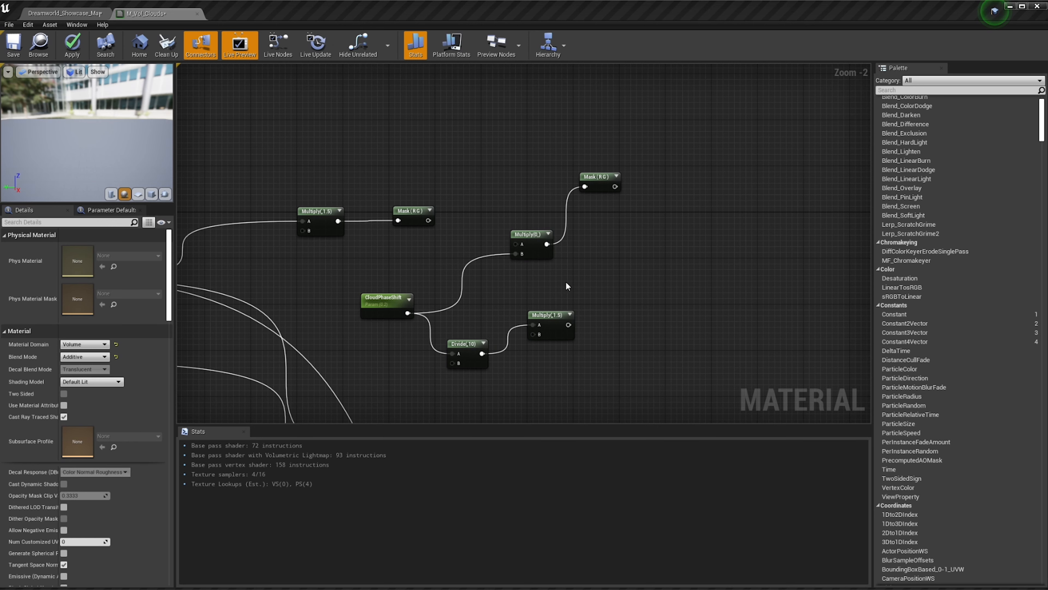
Connect the RGB output of the lower Stratus Texture Sample to the B input of the Multiply fed by Divide(,10)
{"action": "right_click_drag", "start_coordinate": [581, 282], "coordinate": [546, 174]}
{"action": "scroll", "coordinate": [578, 254], "scroll_direction": "down", "scroll_amount": 1}
{"action": "right_click_drag", "start_coordinate": [570, 283], "coordinate": [530, 97]}
{"action": "right_click_drag", "start_coordinate": [653, 347], "coordinate": [603, 192]}
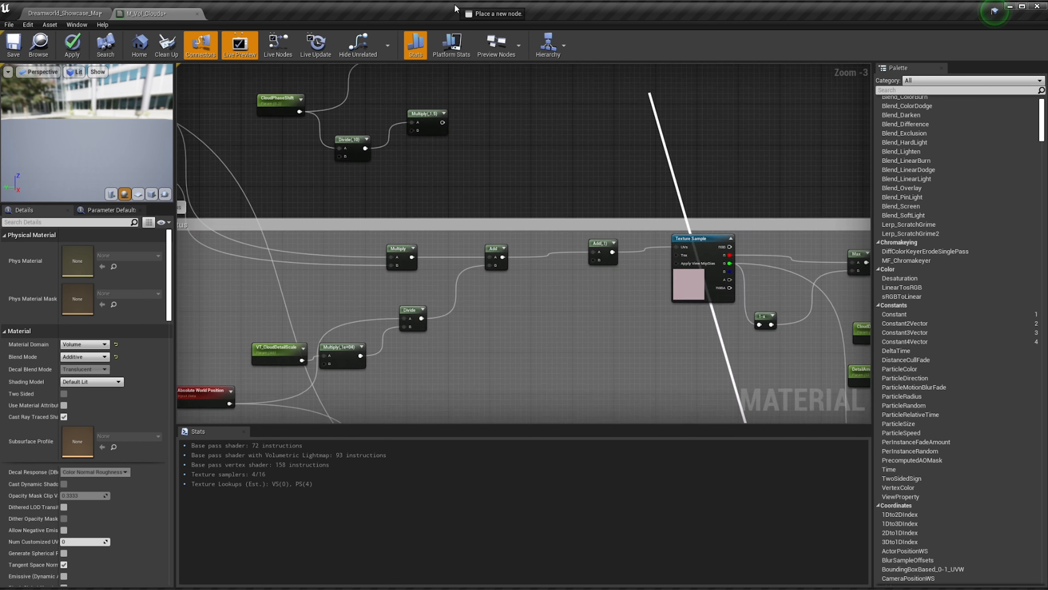
{"action": "left_click_drag", "start_coordinate": [455, 8], "coordinate": [412, 241]}
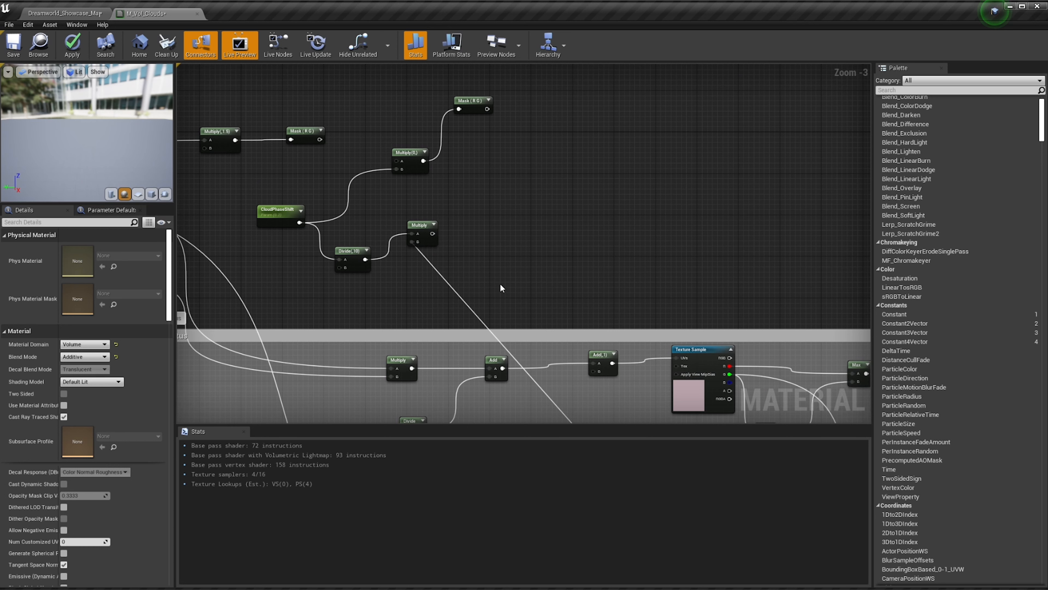
Connect the same Texture Sample's RGB output to the A input of the upper Multiply that receives CloudPhaseShift
{"action": "right_click_drag", "start_coordinate": [500, 288], "coordinate": [484, 92]}
{"action": "right_click_drag", "start_coordinate": [768, 404], "coordinate": [722, 299]}
{"action": "left_click", "coordinate": [717, 316]}
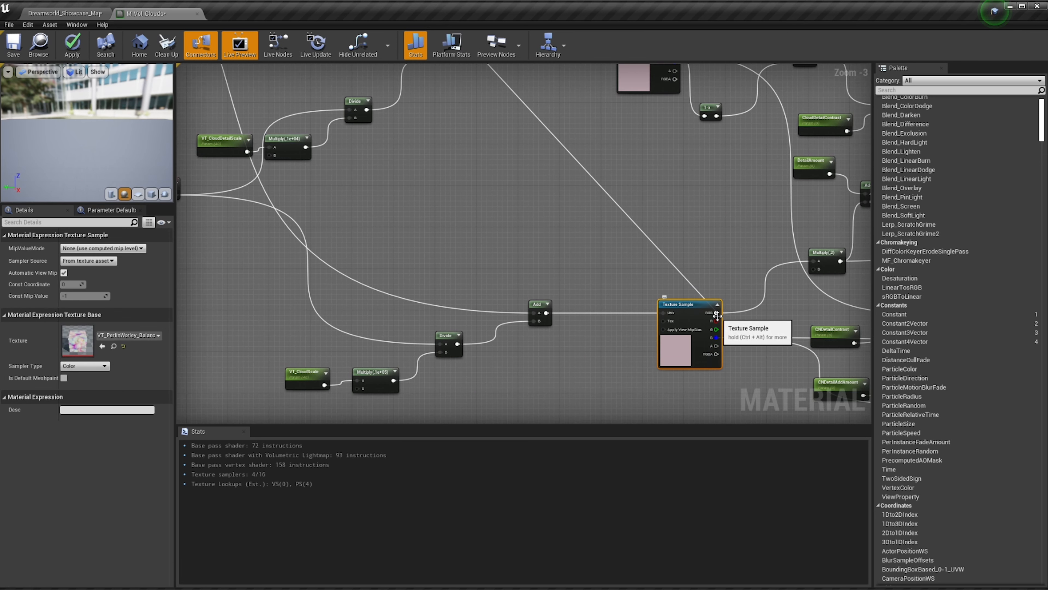
{"action": "left_click_drag", "start_coordinate": [717, 316], "coordinate": [675, 207]}
{"action": "scroll", "coordinate": [694, 205], "scroll_direction": "up", "scroll_amount": 3}
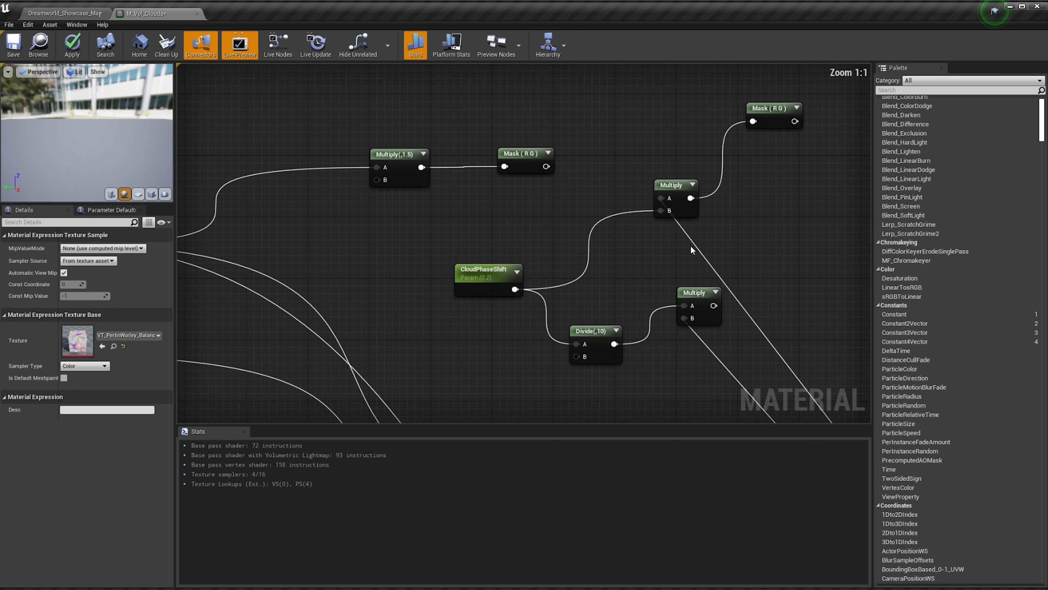
Move the Multiply(,1.5) and Mask (R G) pair closer to the CloudPhaseShift network and select all seven nodes of the group
{"action": "right_click_drag", "start_coordinate": [640, 173], "coordinate": [584, 302]}
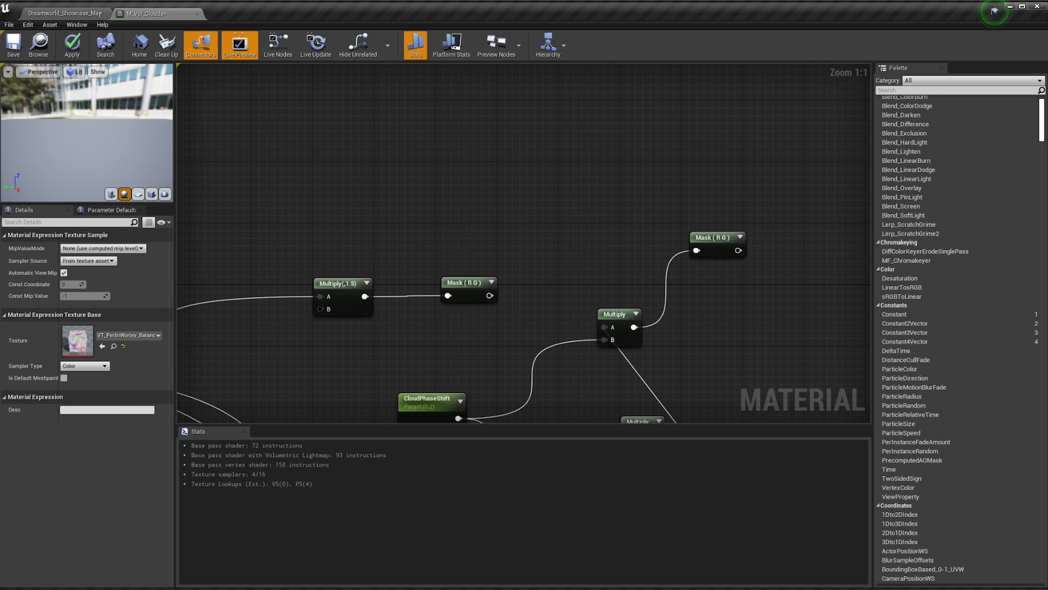
{"action": "right_click_drag", "start_coordinate": [589, 266], "coordinate": [584, 176]}
{"action": "scroll", "coordinate": [631, 210], "scroll_direction": "down", "scroll_amount": 1}
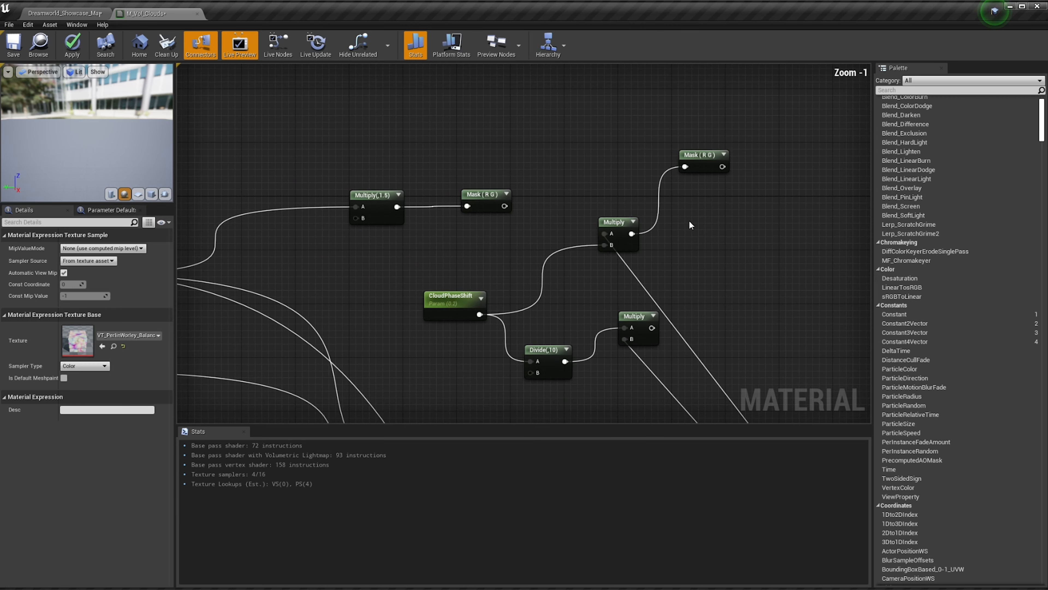
{"action": "left_click_drag", "start_coordinate": [552, 164], "coordinate": [429, 191]}
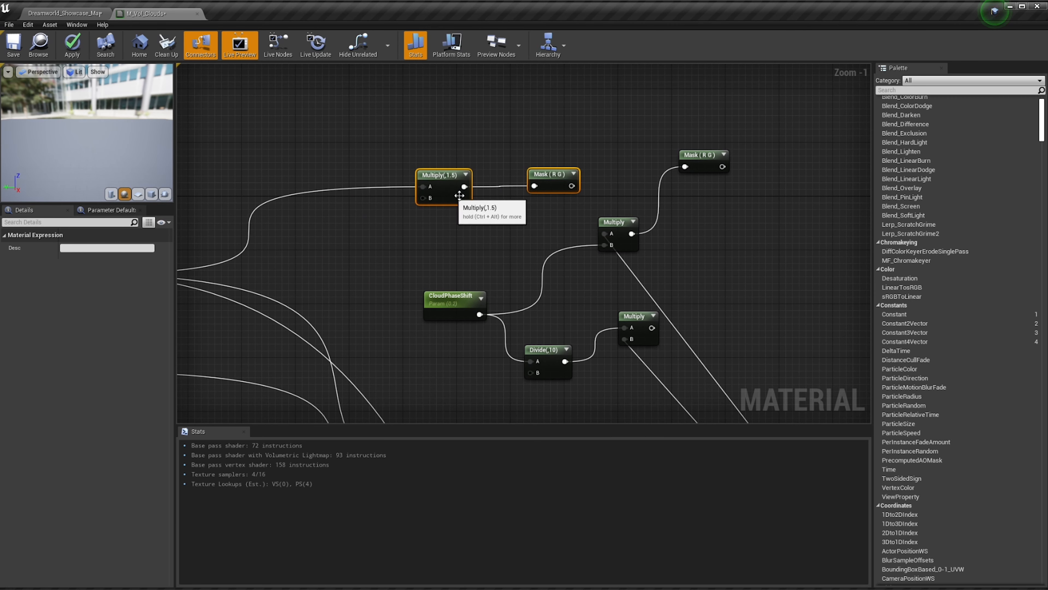
{"action": "left_click_drag", "start_coordinate": [743, 137], "coordinate": [368, 347]}
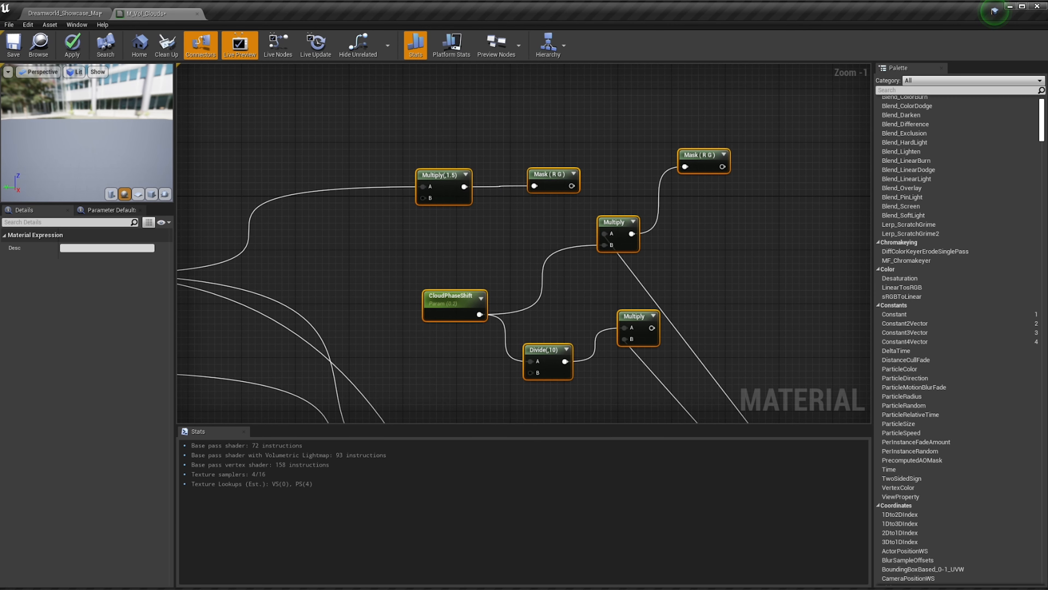
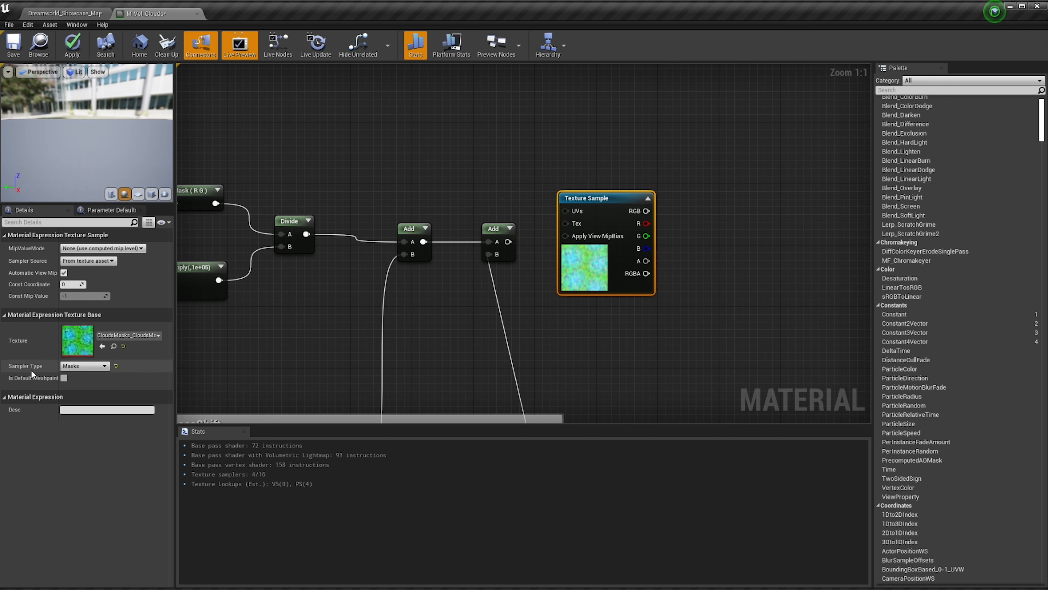
Connect the second Add's output to the UVs input of the CloudsMasks Texture Sample
{"action": "left_click", "coordinate": [85, 366]}
{"action": "left_click", "coordinate": [268, 374]}
{"action": "right_click_drag", "start_coordinate": [268, 374], "coordinate": [164, 324]}
{"action": "left_click_drag", "start_coordinate": [403, 191], "coordinate": [460, 160]}
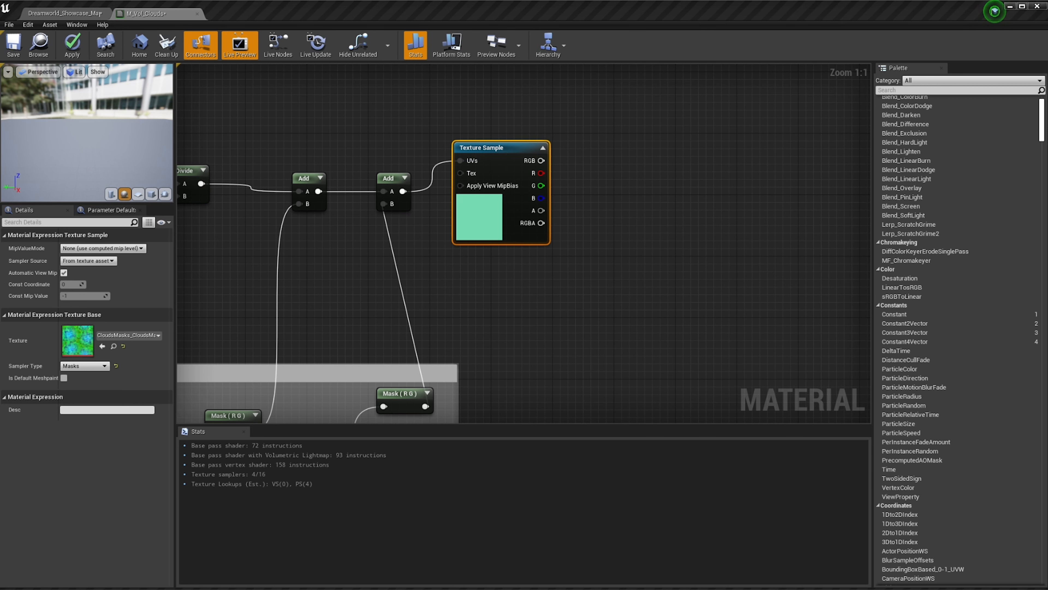
Connect the CloudsMasks Texture Sample's G output to the B input of the Multiply(,2) node in the Stratus network
{"action": "scroll", "coordinate": [508, 96], "scroll_direction": "down", "scroll_amount": 6}
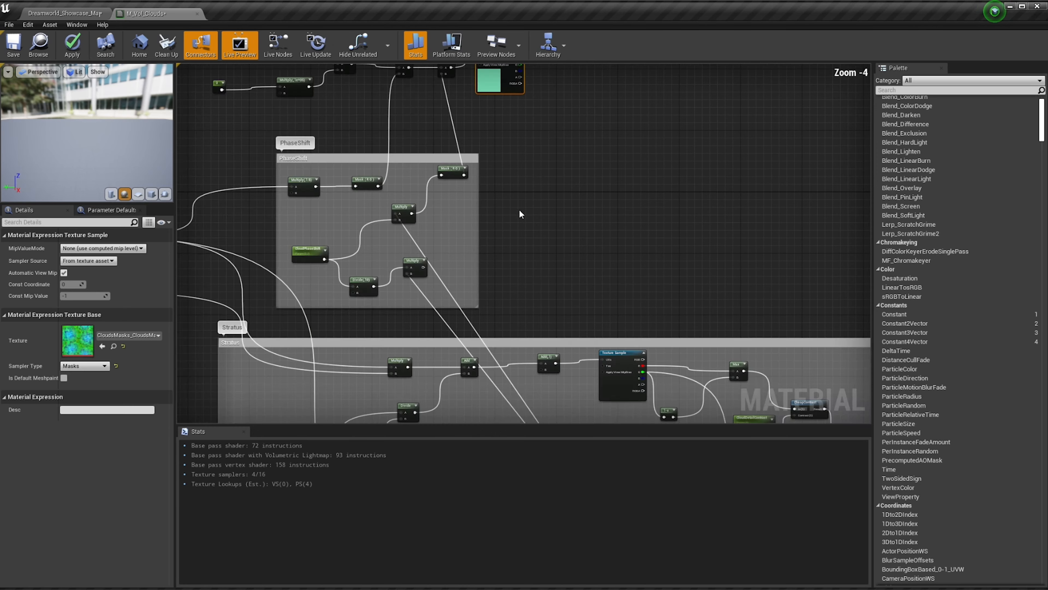
{"action": "scroll", "coordinate": [648, 311], "scroll_direction": "up", "scroll_amount": 2}
{"action": "right_click_drag", "start_coordinate": [765, 377], "coordinate": [671, 356]}
{"action": "scroll", "coordinate": [607, 241], "scroll_direction": "up", "scroll_amount": 2}
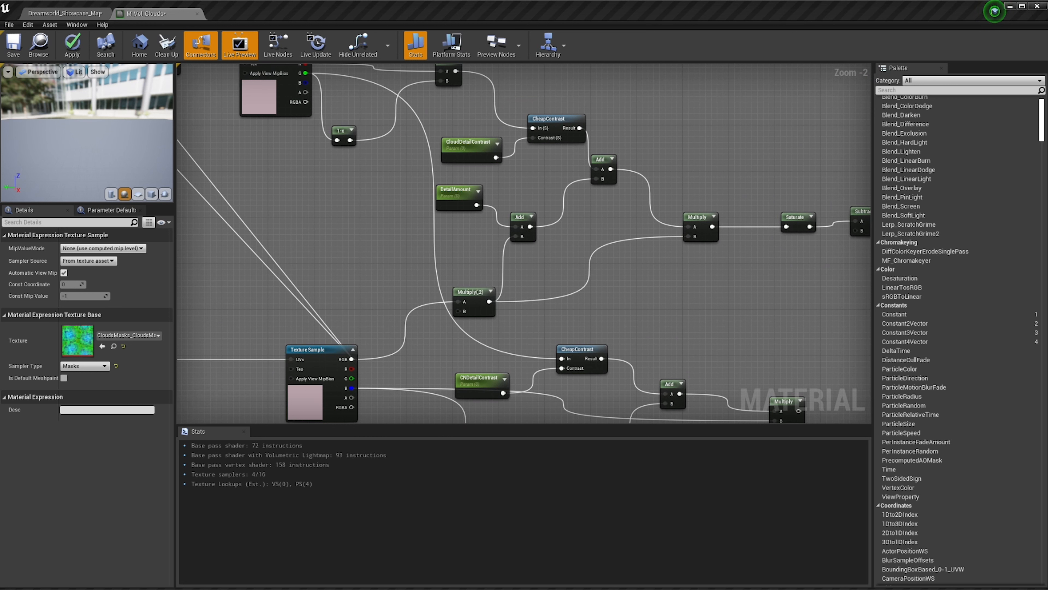
{"action": "left_click", "coordinate": [466, 305]}
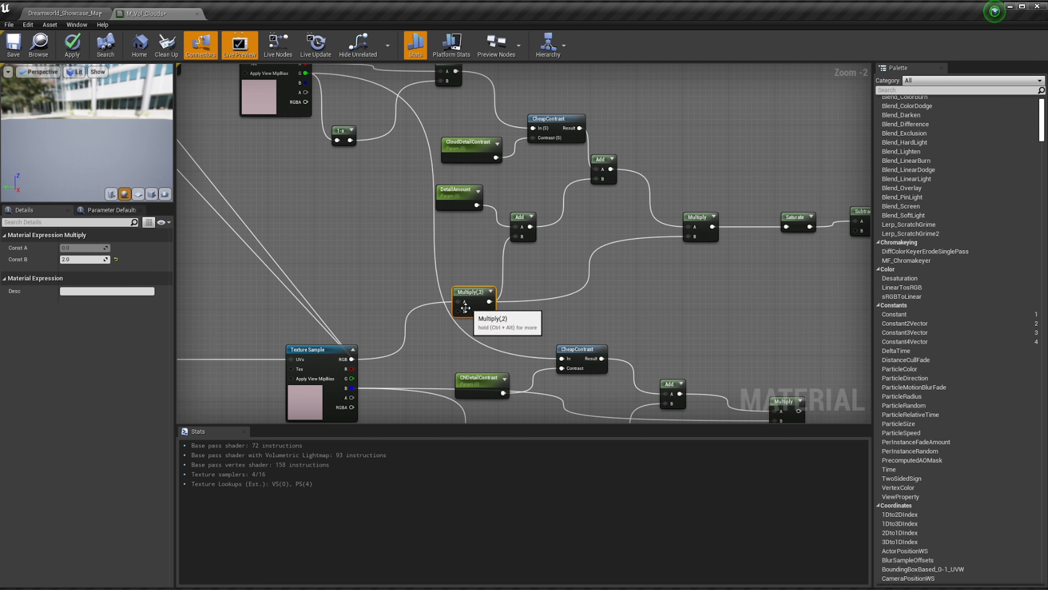
{"action": "left_click_drag", "start_coordinate": [458, 311], "coordinate": [679, 182]}
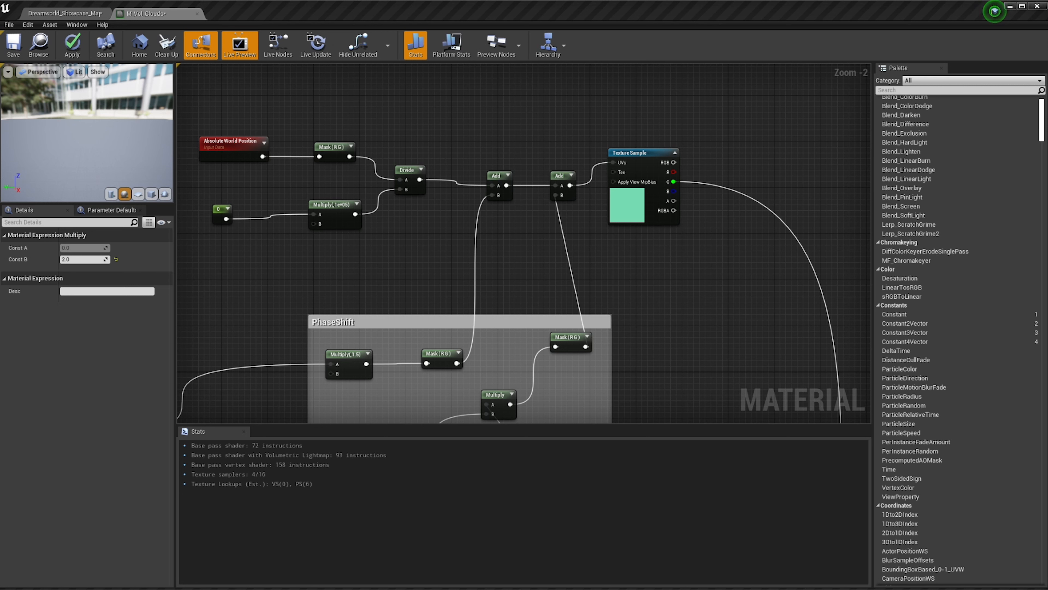
Duplicate the Add node before the CloudsMasks Texture Sample and place the copy in the empty area beyond that sample
{"action": "right_click_drag", "start_coordinate": [590, 271], "coordinate": [573, 290]}
{"action": "left_click", "coordinate": [662, 222]}
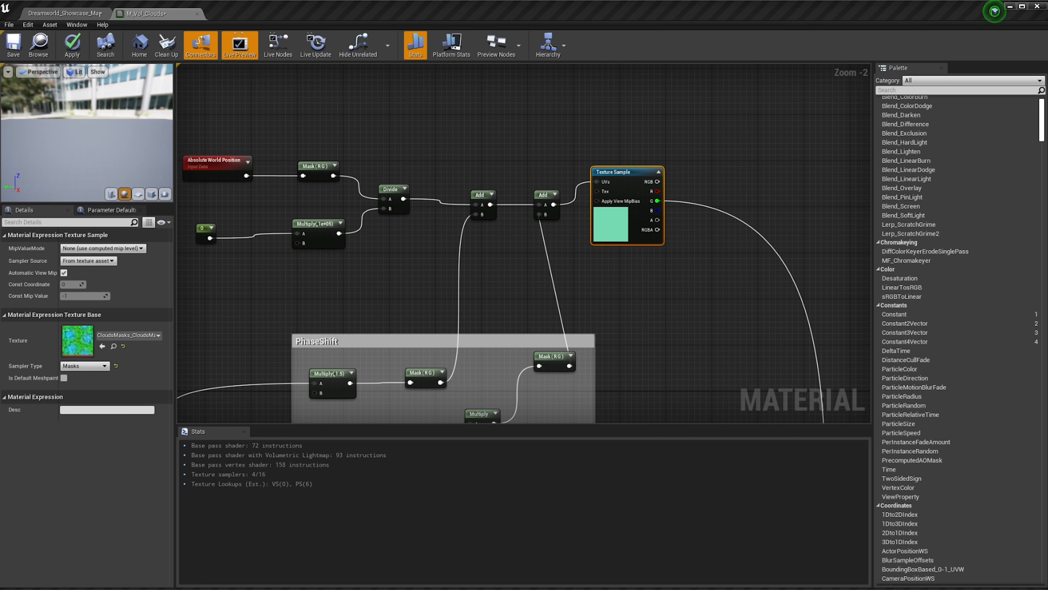
{"action": "right_click_drag", "start_coordinate": [520, 317], "coordinate": [342, 282]}
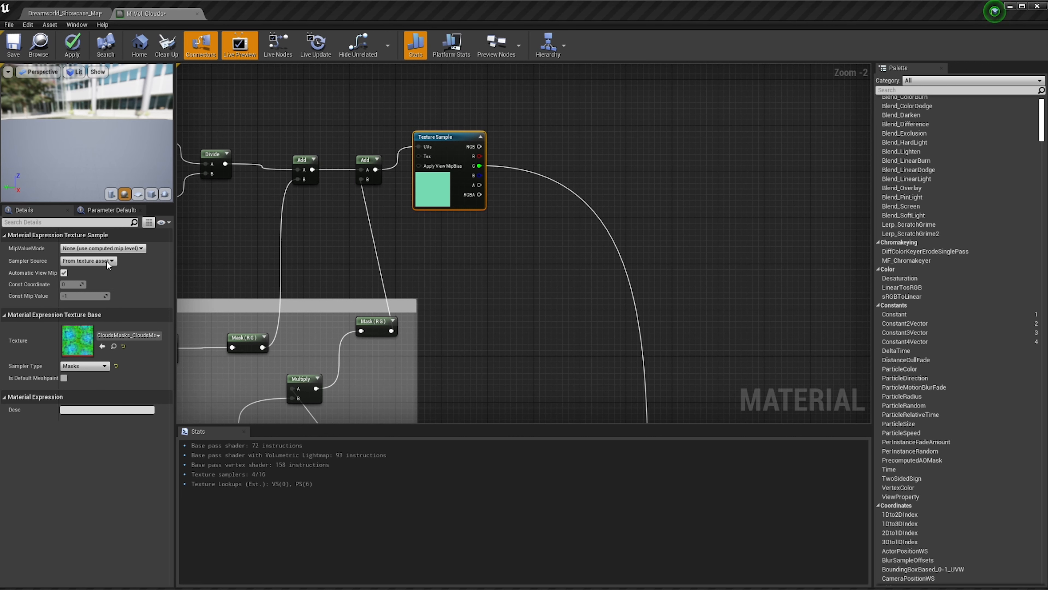
{"action": "right_click_drag", "start_coordinate": [486, 254], "coordinate": [441, 251]}
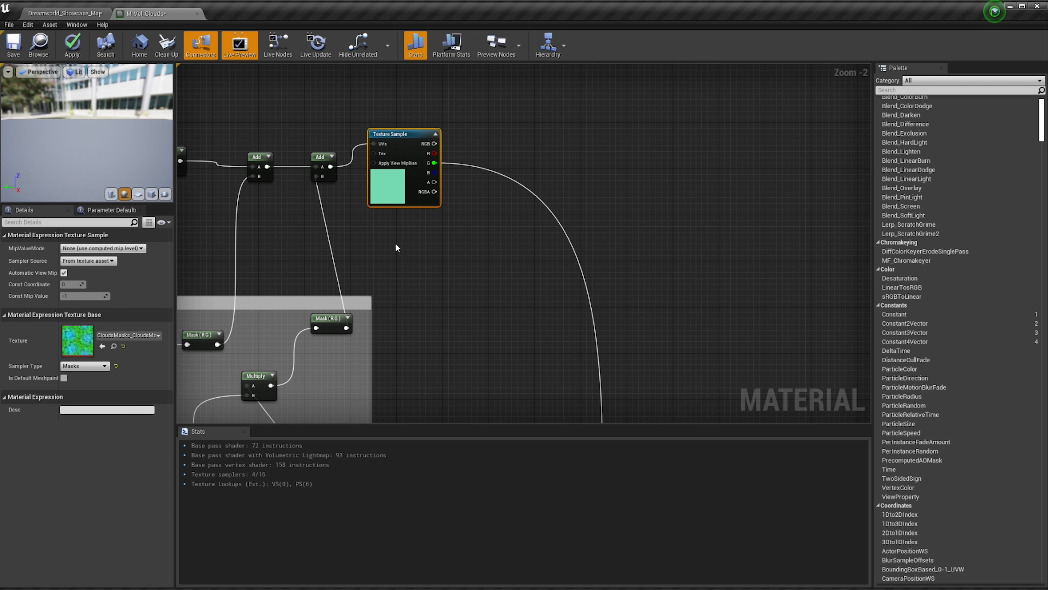
{"action": "right_click_drag", "start_coordinate": [683, 235], "coordinate": [625, 232]}
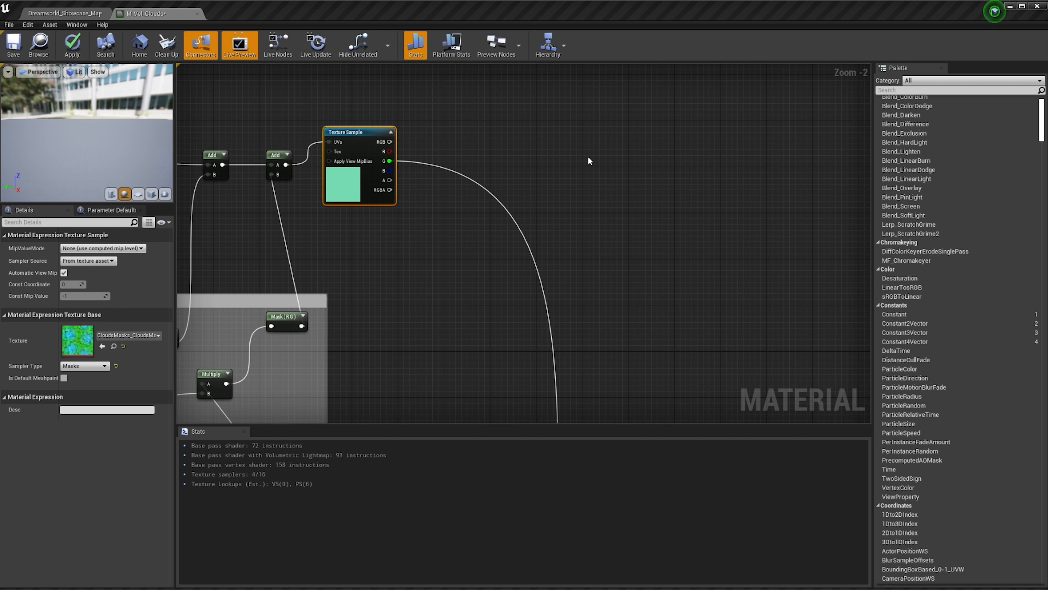
{"action": "left_click", "coordinate": [279, 160]}
{"action": "key", "text": "ctrl+w"}
{"action": "left_click_drag", "start_coordinate": [306, 190], "coordinate": [719, 163]}
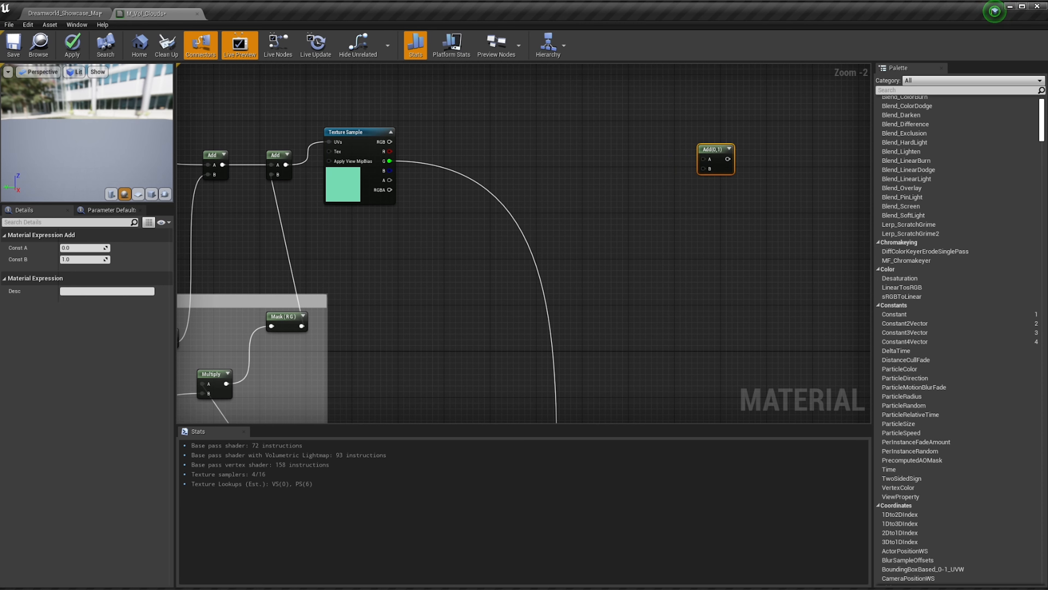
Add a Subtract node and align it beside the unconnected Add copy
{"action": "right_click_drag", "start_coordinate": [815, 166], "coordinate": [663, 184]}
{"action": "right_click", "coordinate": [662, 184]}
{"action": "scroll", "coordinate": [671, 206], "scroll_direction": "down", "scroll_amount": 5}
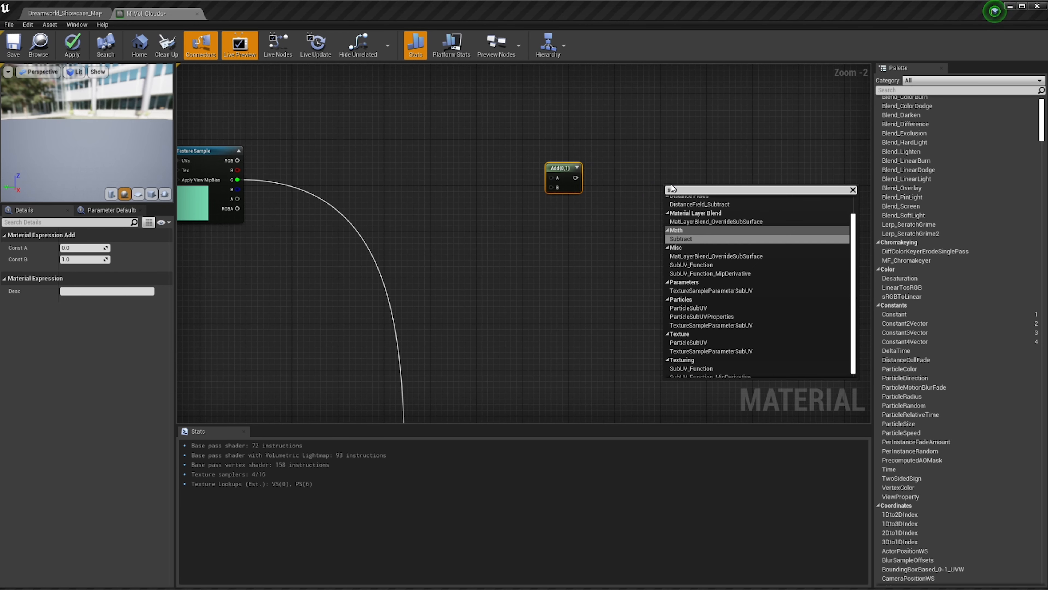
{"action": "key", "text": "Escape"}
{"action": "left_click", "coordinate": [671, 185]}
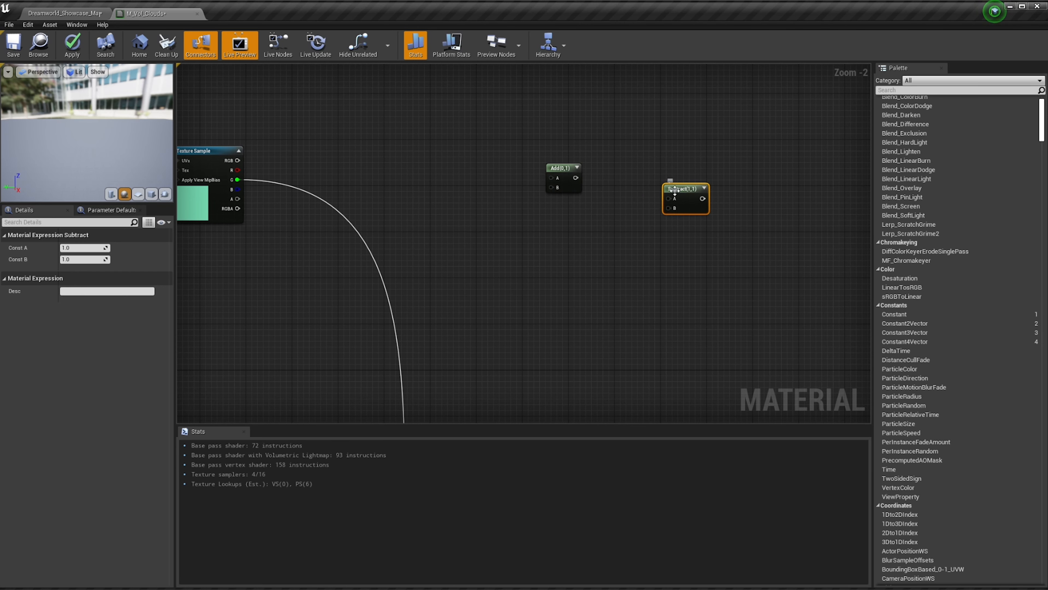
{"action": "left_click_drag", "start_coordinate": [675, 190], "coordinate": [656, 169]}
Set the Subtract node's Const B to 0.5 and connect the Add copy's output to its A input
{"action": "left_click", "coordinate": [84, 259]}
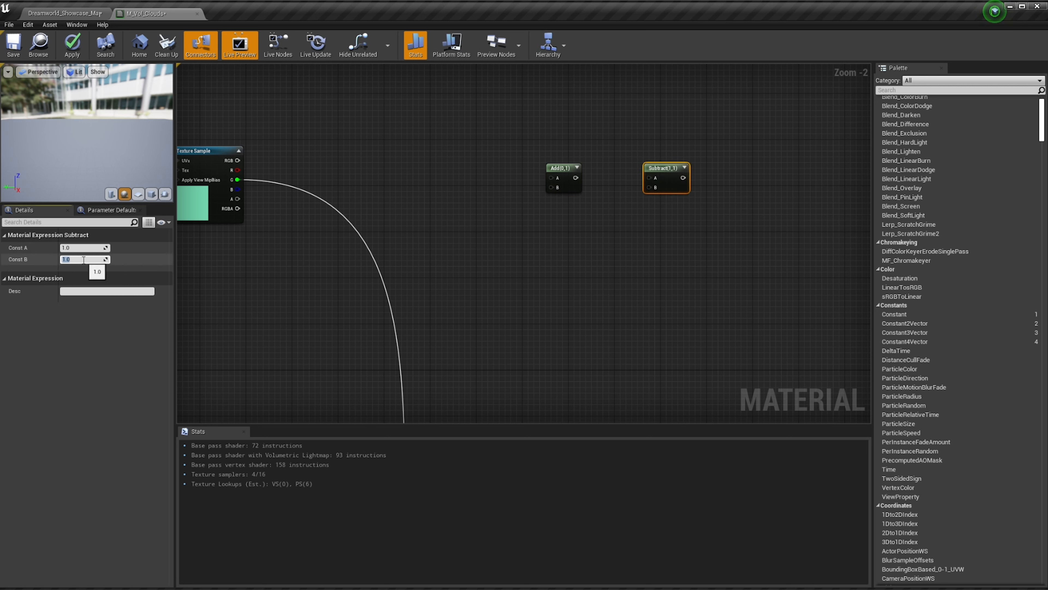
{"action": "type", "text": "0.5"}
{"action": "key", "text": "Return"}
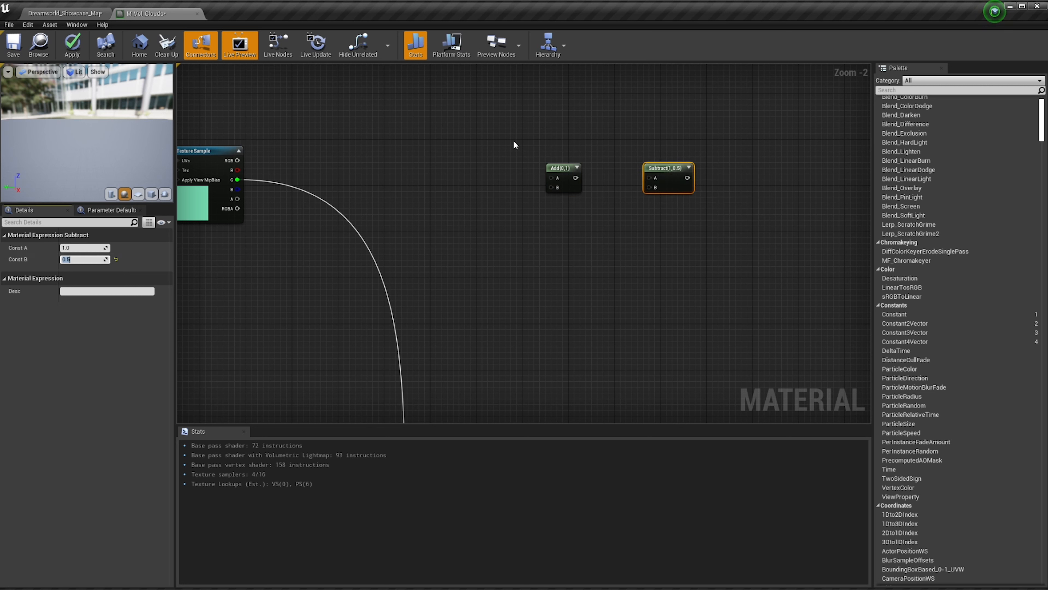
{"action": "left_click_drag", "start_coordinate": [576, 178], "coordinate": [656, 179]}
Add a Multiply node and align it beside the Subtract node
{"action": "right_click_drag", "start_coordinate": [741, 303], "coordinate": [578, 311]}
{"action": "right_click", "coordinate": [602, 173]}
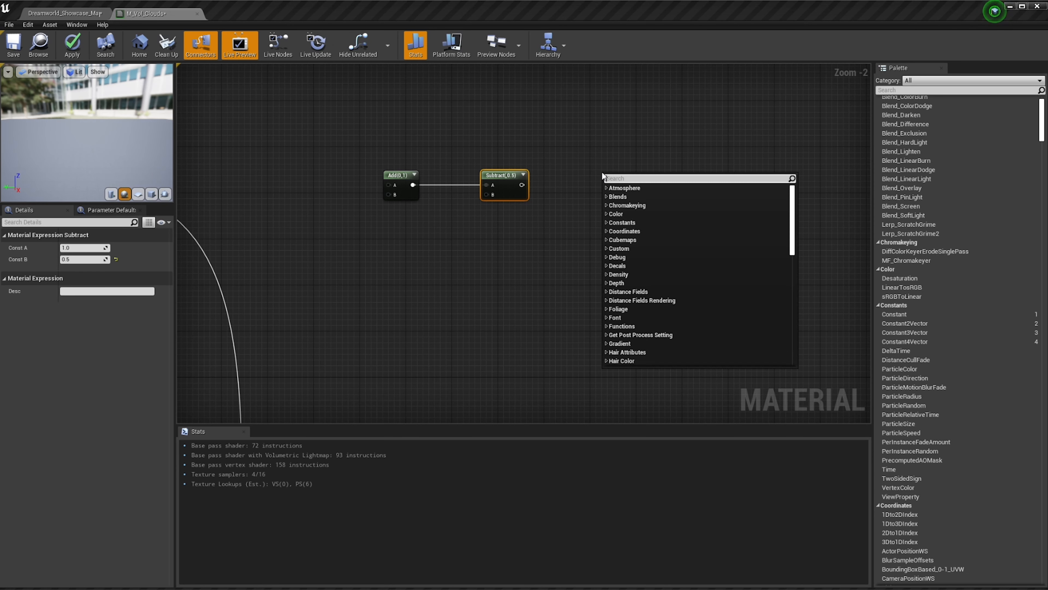
{"action": "scroll", "coordinate": [601, 174], "scroll_direction": "down", "scroll_amount": 5}
{"action": "key", "text": "Escape"}
{"action": "key", "text": "m"}
{"action": "left_click", "coordinate": [601, 173]}
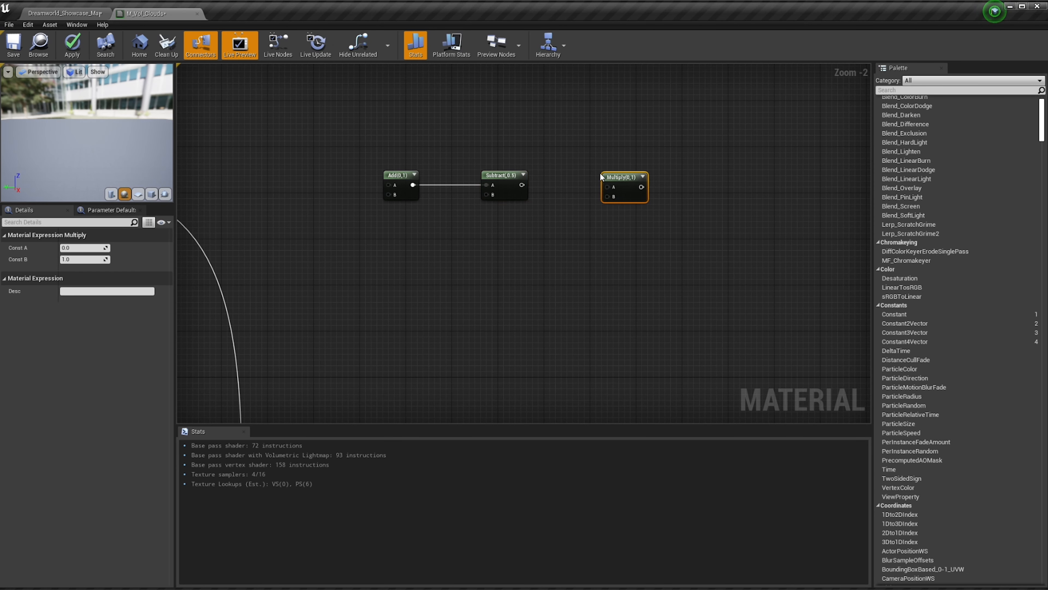
{"action": "left_click_drag", "start_coordinate": [609, 175], "coordinate": [581, 175]}
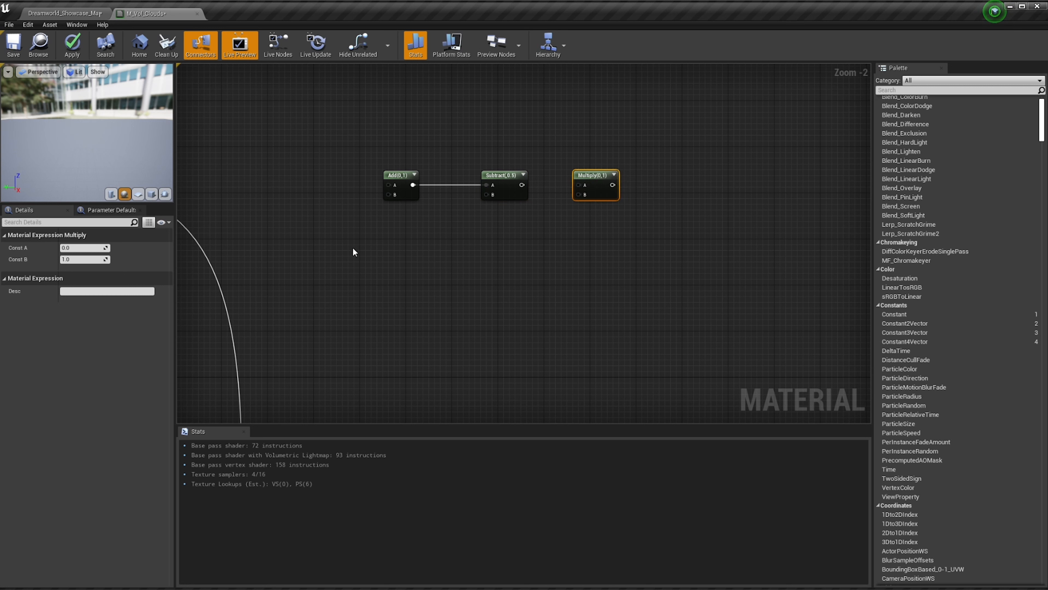
Set the new Multiply's Const B to 2 and connect the Subtract node's output to its A input
{"action": "left_click", "coordinate": [82, 260]}
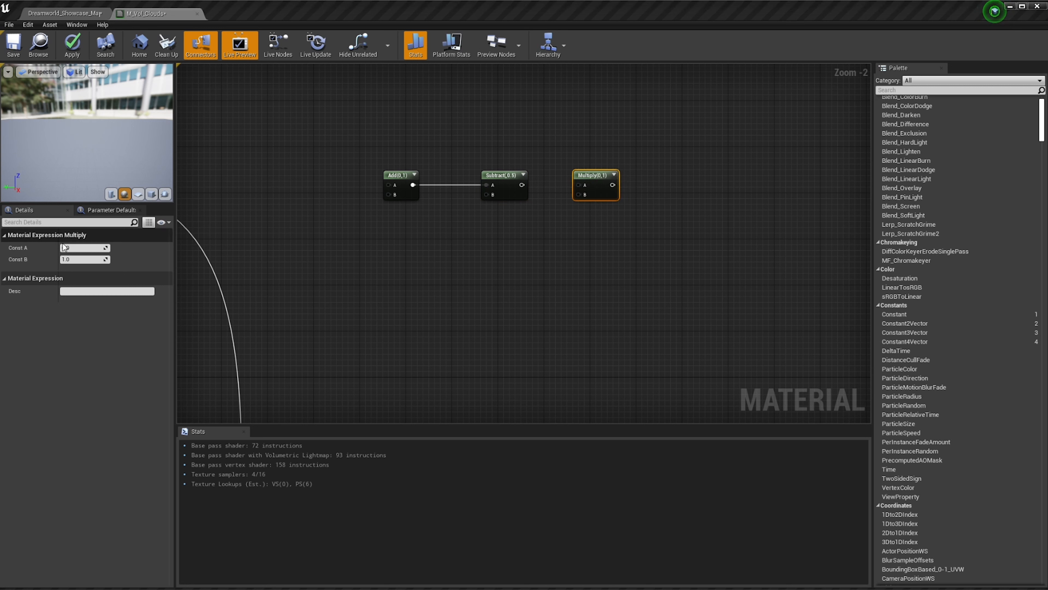
{"action": "left_click", "coordinate": [83, 259]}
{"action": "type", "text": "2"}
{"action": "left_click", "coordinate": [467, 234]}
{"action": "left_click_drag", "start_coordinate": [521, 185], "coordinate": [580, 185]}
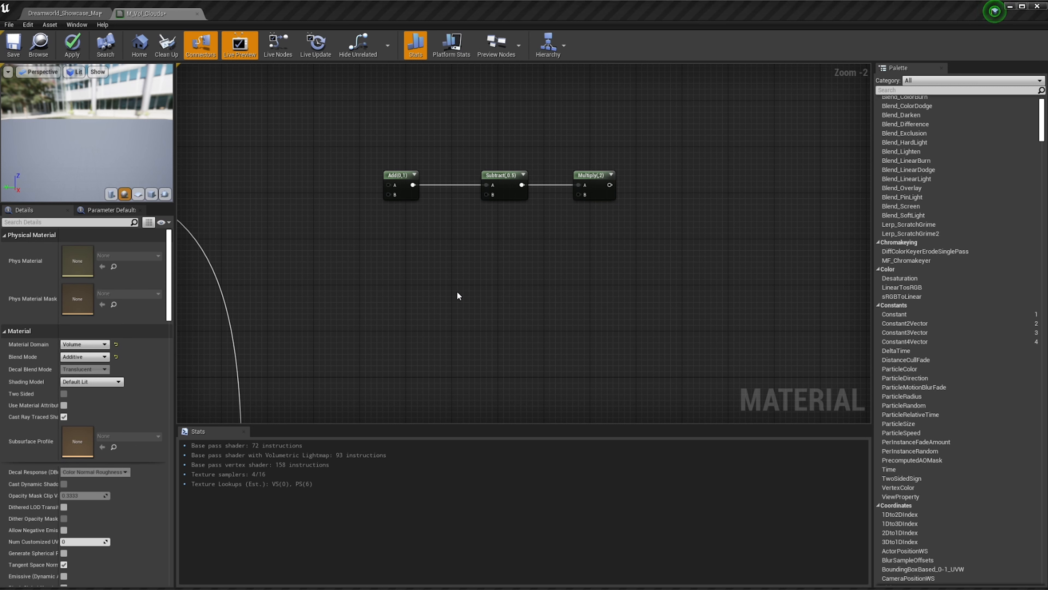
Duplicate the Multiply node that follows Subtract, leaving the copy just below it
{"action": "left_click", "coordinate": [593, 198]}
{"action": "key", "text": "ctrl+w"}
{"action": "left_click", "coordinate": [628, 240]}
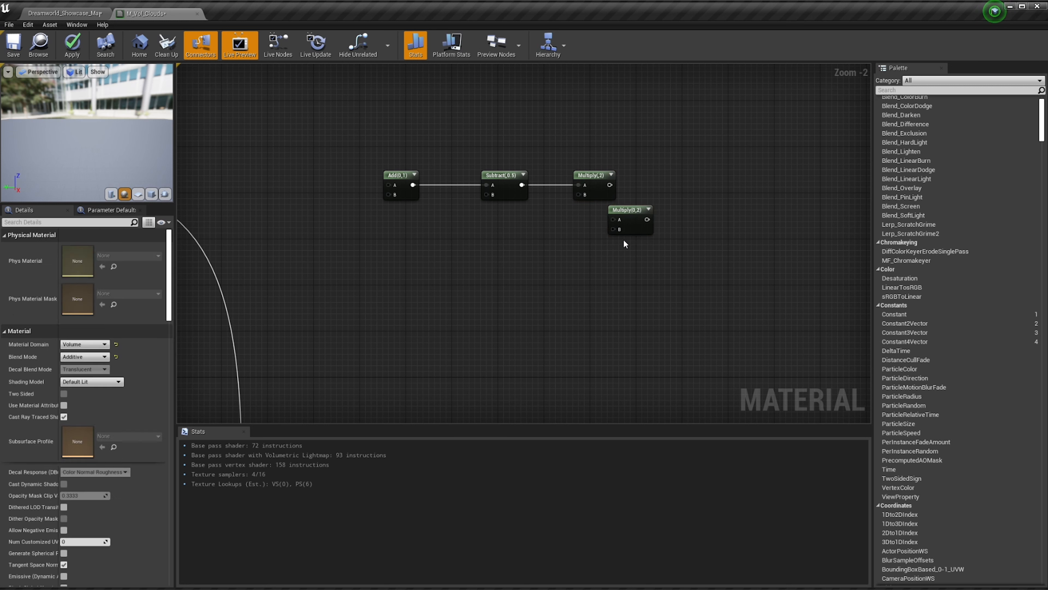
Place the Multiply copy below the Add–Subtract–Multiply chain and connect a new Constant node to its A input
{"action": "left_click_drag", "start_coordinate": [625, 232], "coordinate": [465, 292]}
{"action": "left_click", "coordinate": [391, 285]}
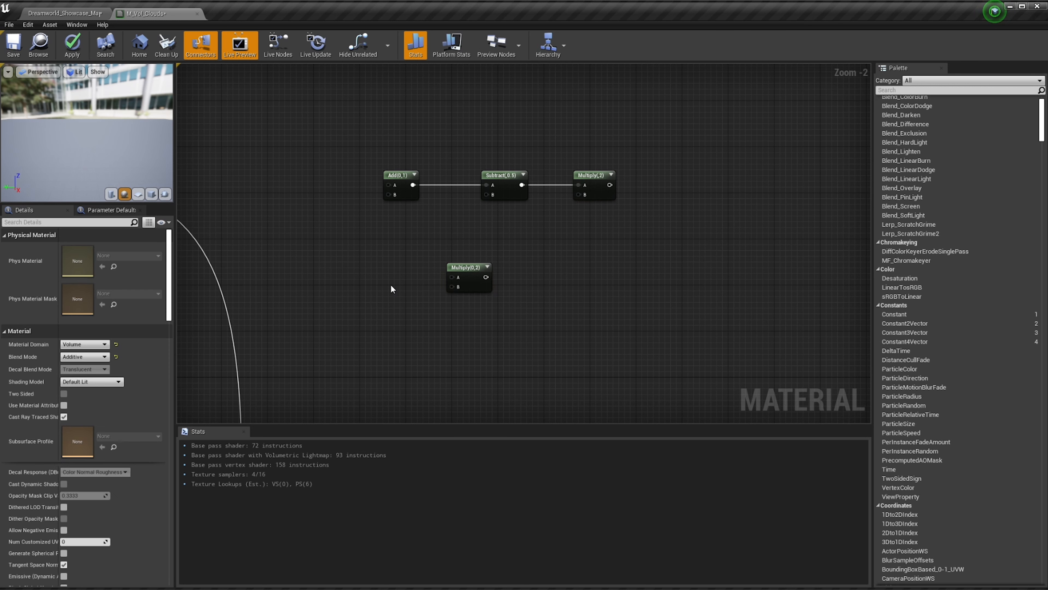
{"action": "left_click", "coordinate": [361, 242]}
{"action": "left_click_drag", "start_coordinate": [374, 255], "coordinate": [447, 277]}
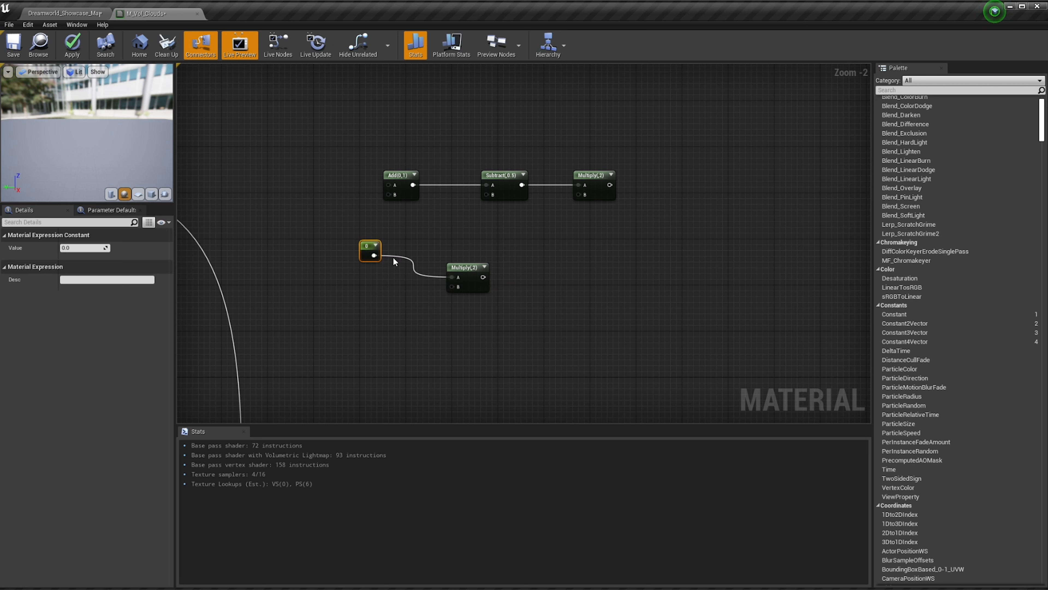
Convert the Constant feeding the lower Multiply into a parameter named CN_BreakupAmount
{"action": "right_click", "coordinate": [373, 251]}
{"action": "left_click", "coordinate": [403, 289]}
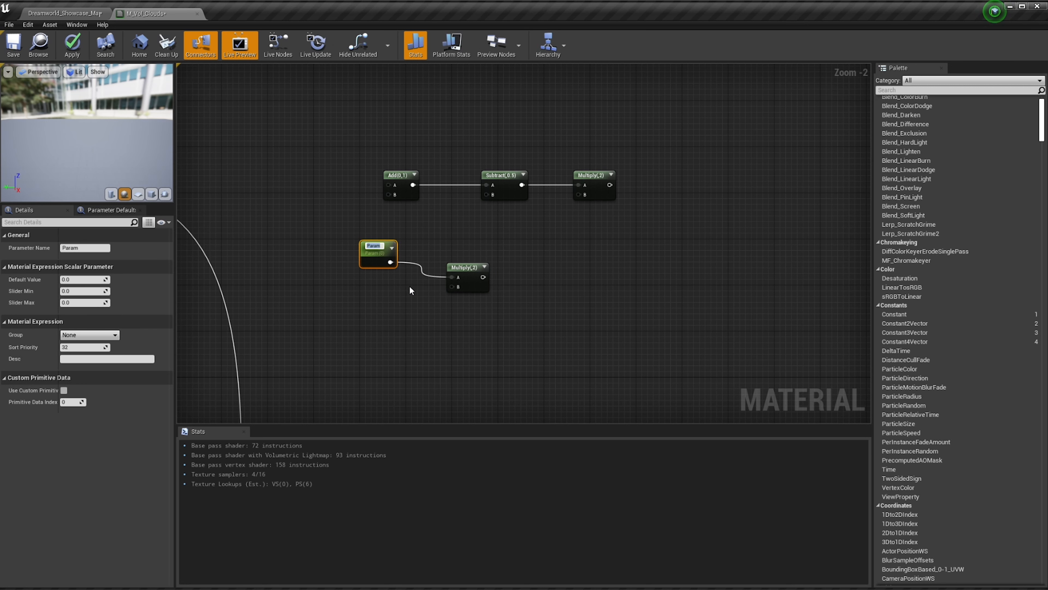
{"action": "type", "text": "CN_BreakupAm"}
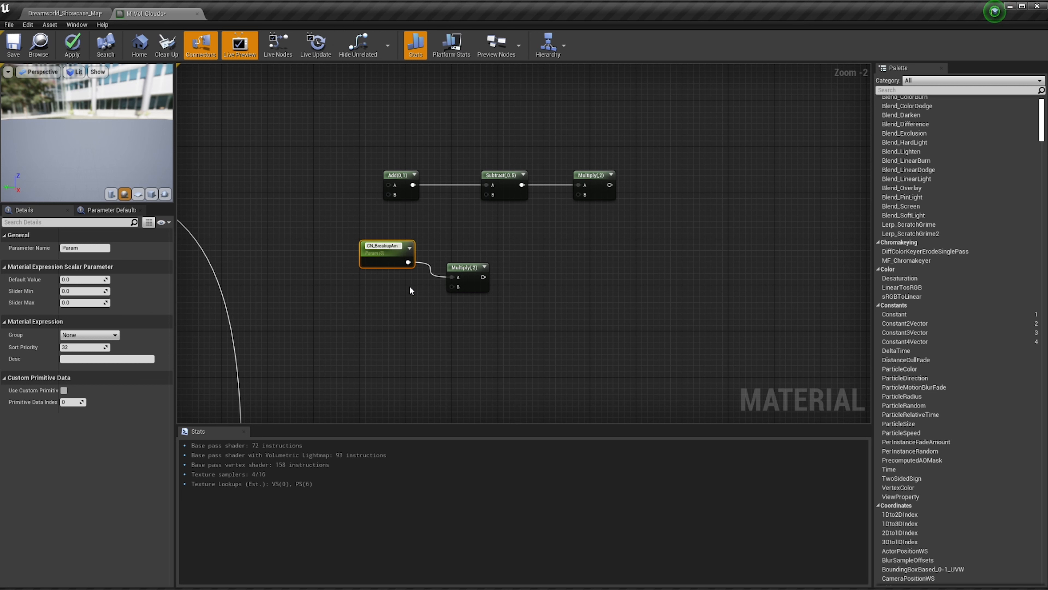
{"action": "type", "text": "ount"}
{"action": "key", "text": "Return"}
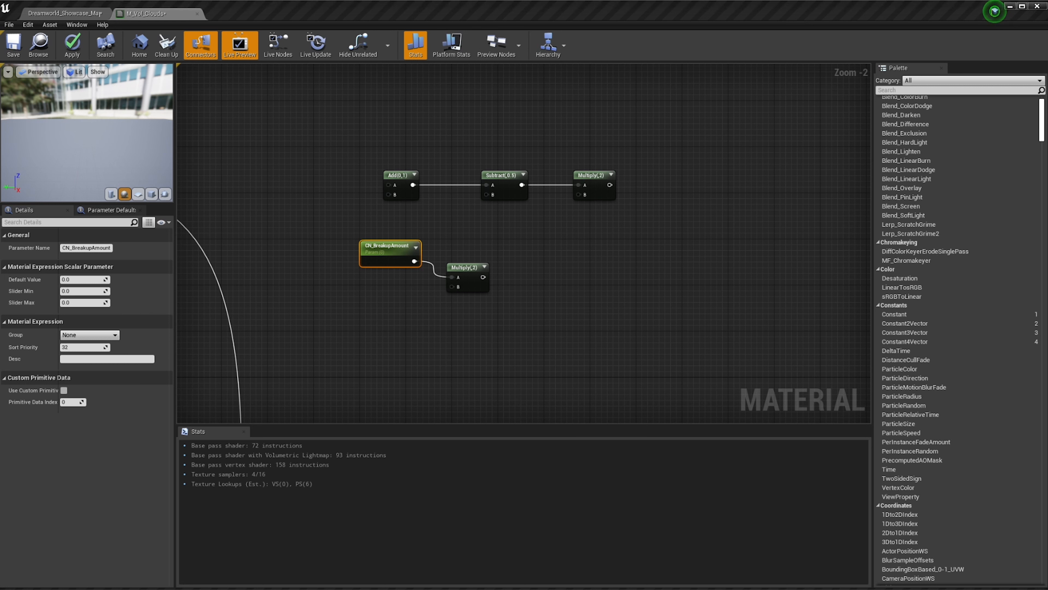
{"action": "left_click", "coordinate": [242, 269]}
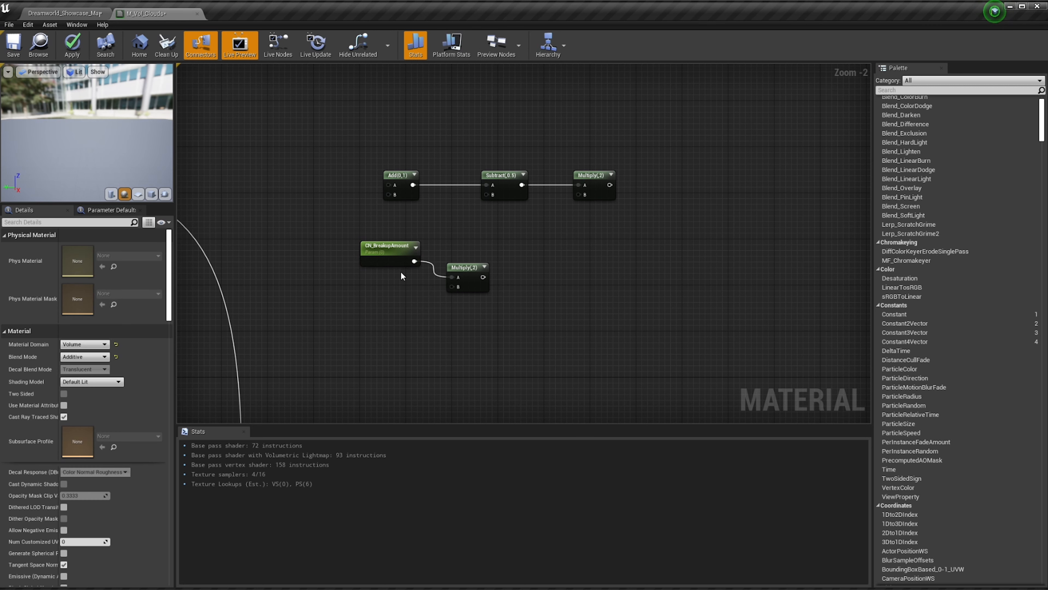
Set CN_BreakupAmount's default value to -0.1 and connect the lower Multiply's output to the Add node's B input
{"action": "left_click", "coordinate": [390, 253]}
{"action": "left_click", "coordinate": [76, 280]}
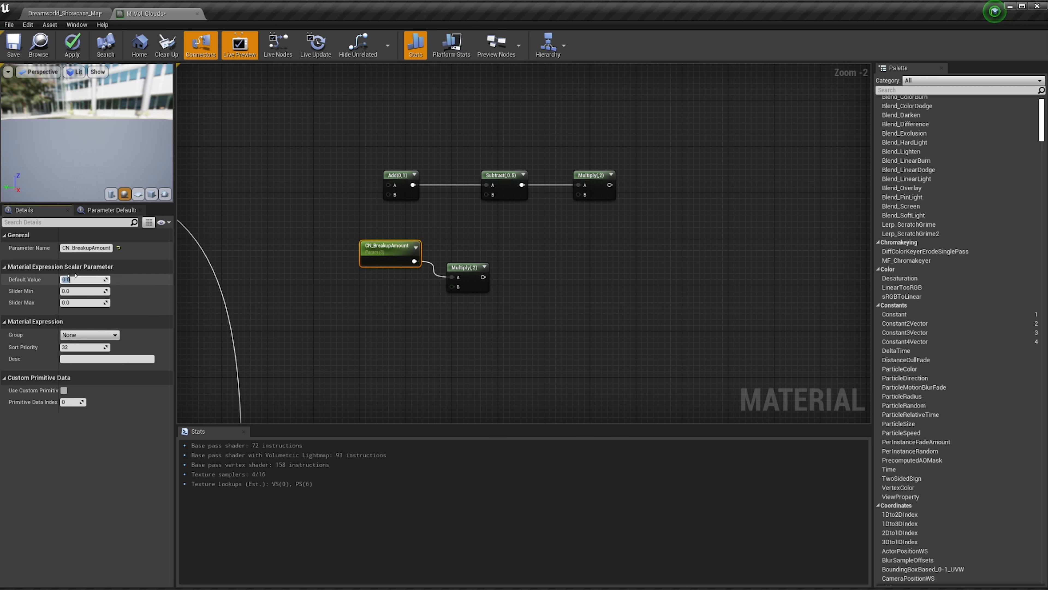
{"action": "type", "text": "-0.1"}
{"action": "key", "text": "Return"}
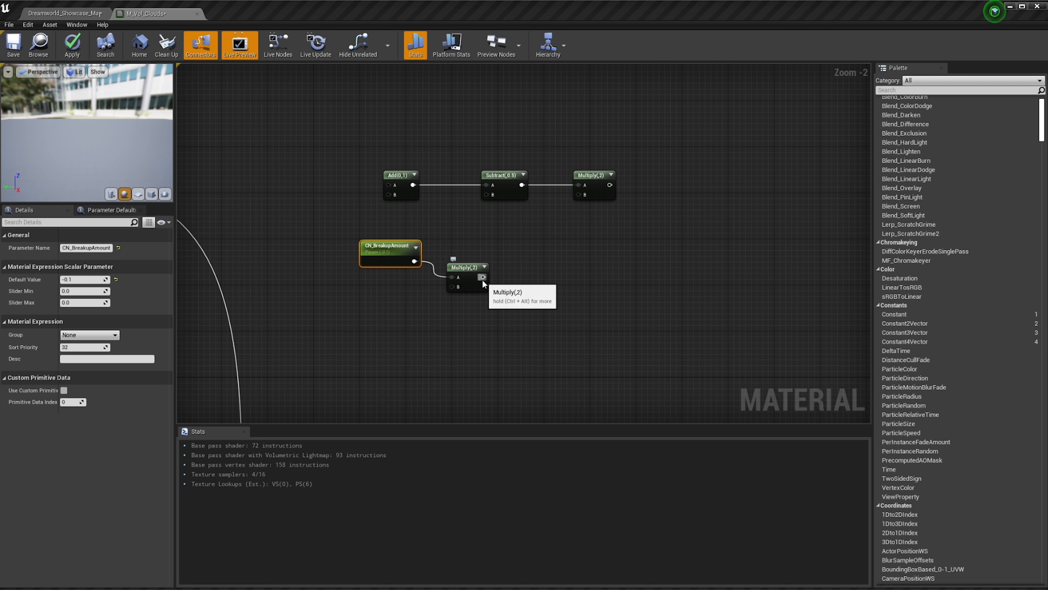
{"action": "left_click_drag", "start_coordinate": [486, 274], "coordinate": [390, 195]}
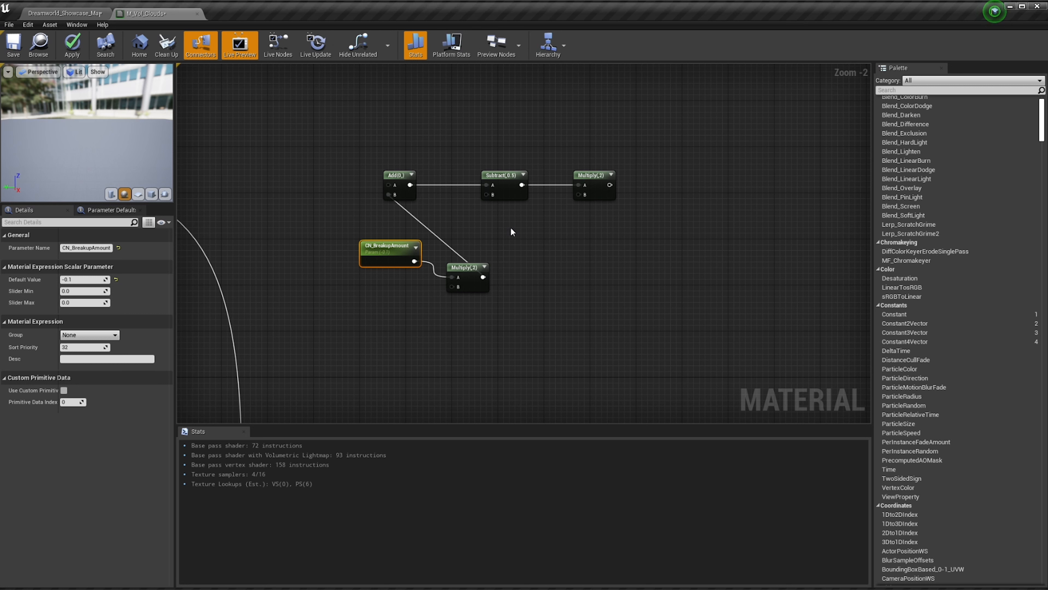
Space out the nodes so CN_BreakupAmount and its Multiply sit before and below the Add–Subtract–Multiply chain
{"action": "left_click", "coordinate": [477, 292]}
{"action": "left_click_drag", "start_coordinate": [477, 292], "coordinate": [396, 286]}
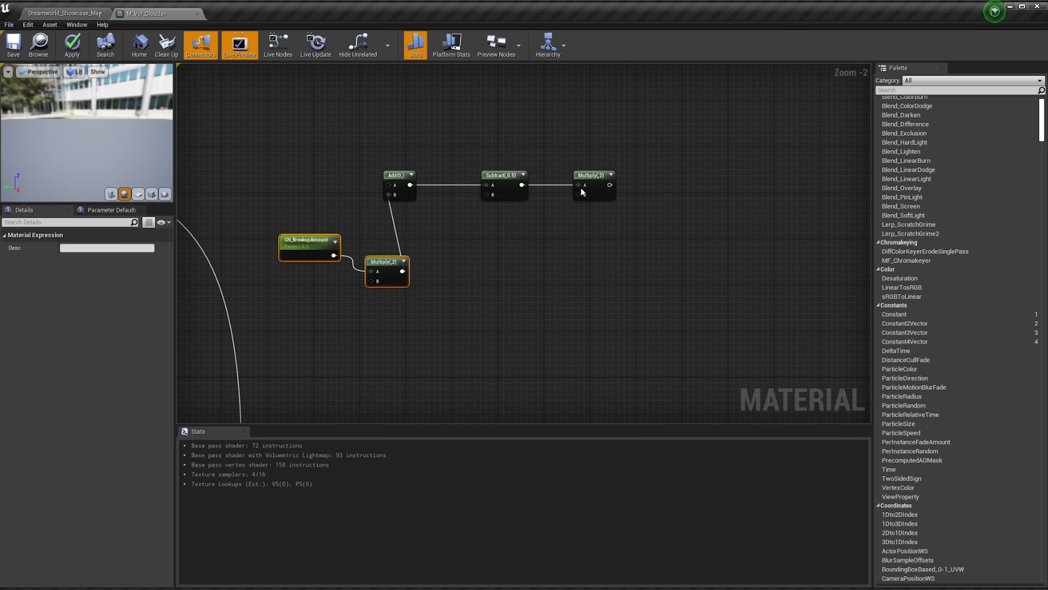
{"action": "left_click_drag", "start_coordinate": [678, 153], "coordinate": [411, 201]}
{"action": "left_click", "coordinate": [411, 201]}
{"action": "left_click_drag", "start_coordinate": [651, 165], "coordinate": [491, 206]}
{"action": "right_click_drag", "start_coordinate": [549, 287], "coordinate": [377, 293]}
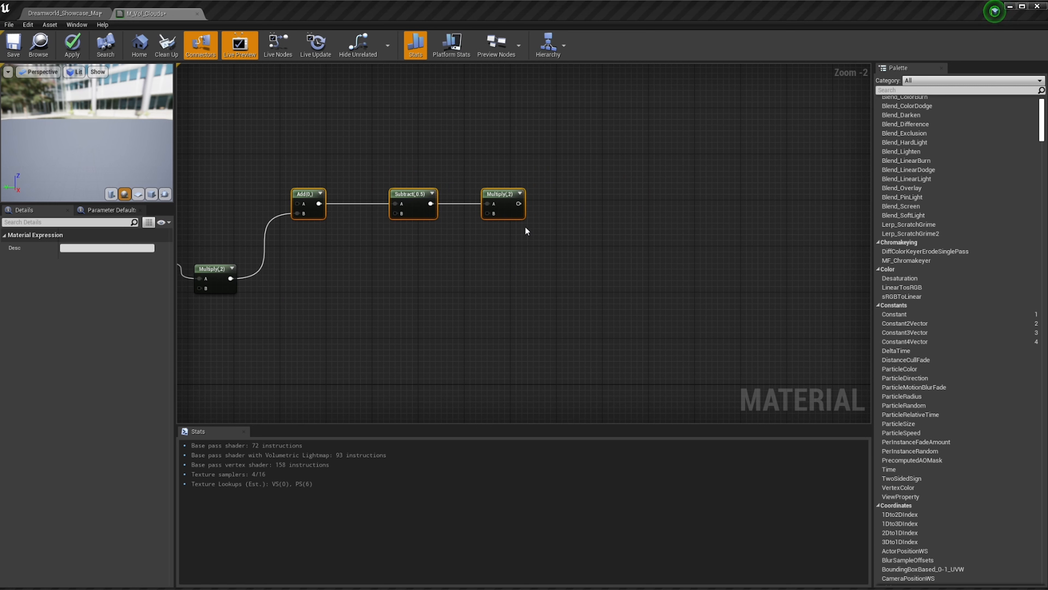
Duplicate the Add node, place the copy after the chain's last Multiply and connect that Multiply's output to its A input
{"action": "scroll", "coordinate": [523, 230], "scroll_direction": "up", "scroll_amount": 2}
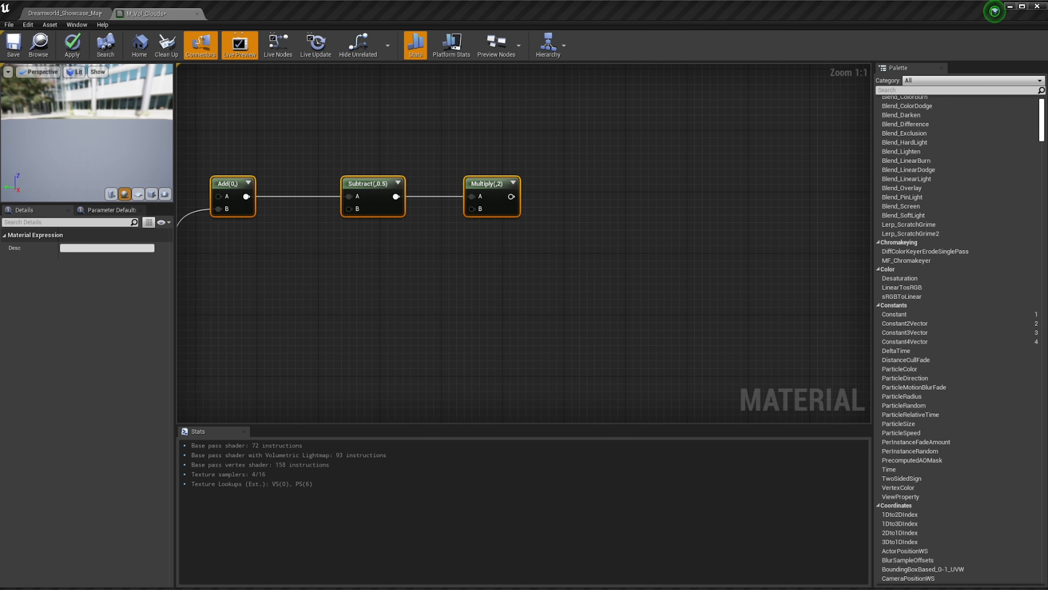
{"action": "left_click", "coordinate": [240, 189]}
{"action": "key", "text": "ctrl+w"}
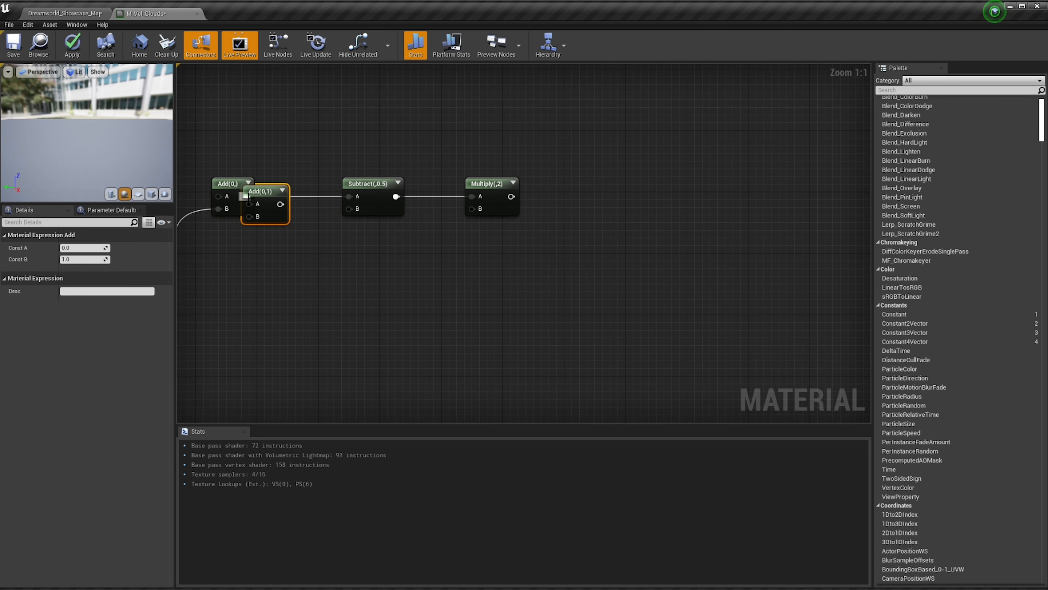
{"action": "left_click_drag", "start_coordinate": [279, 214], "coordinate": [639, 201]}
{"action": "right_click_drag", "start_coordinate": [639, 201], "coordinate": [497, 243]}
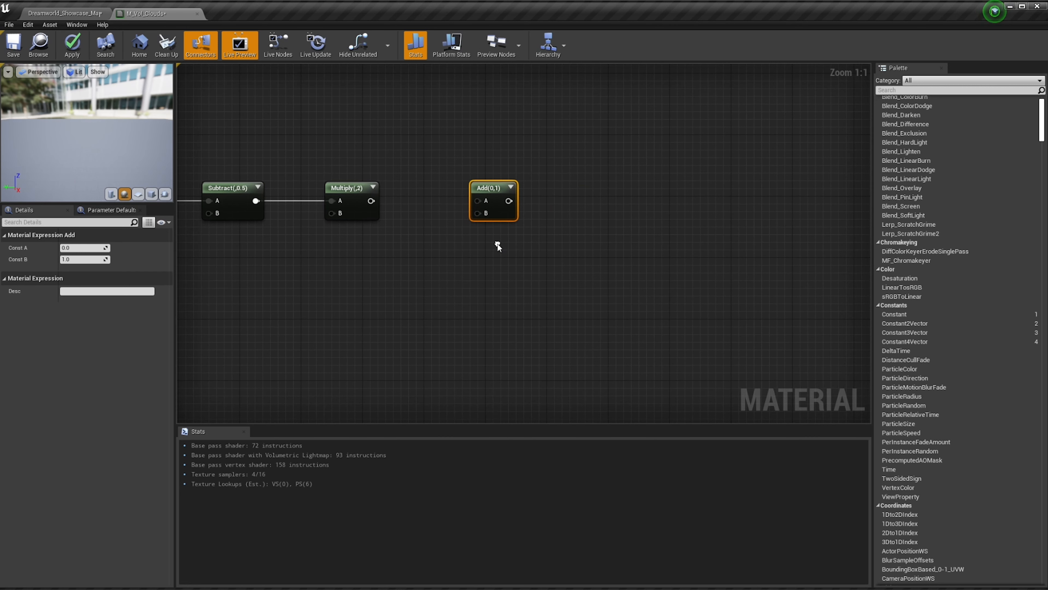
{"action": "right_click_drag", "start_coordinate": [374, 235], "coordinate": [569, 215]}
{"action": "right_click_drag", "start_coordinate": [256, 269], "coordinate": [292, 266]}
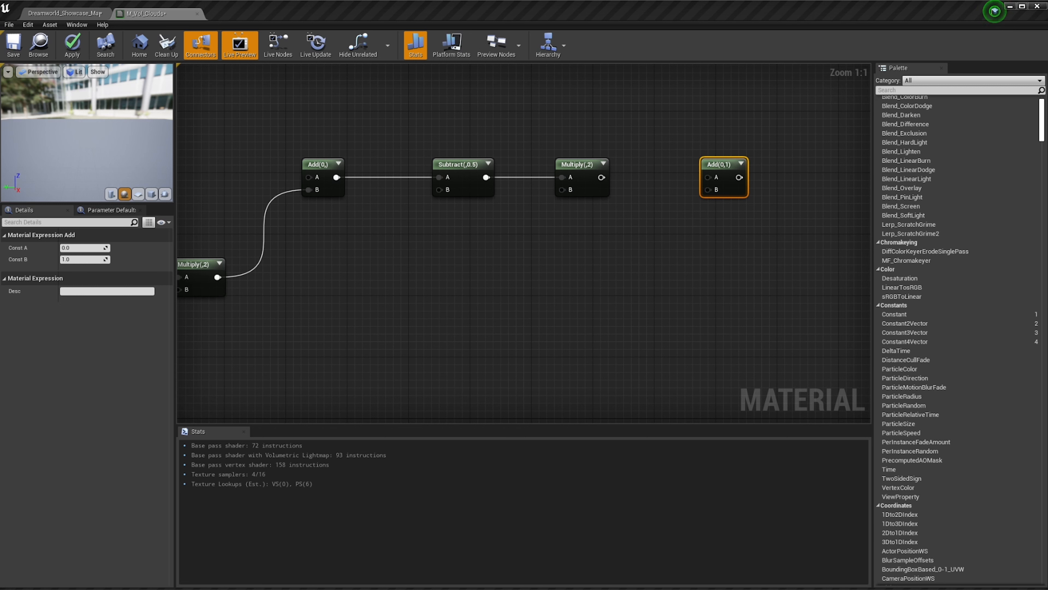
{"action": "left_click_drag", "start_coordinate": [600, 178], "coordinate": [715, 177]}
{"action": "right_click_drag", "start_coordinate": [681, 240], "coordinate": [608, 245]}
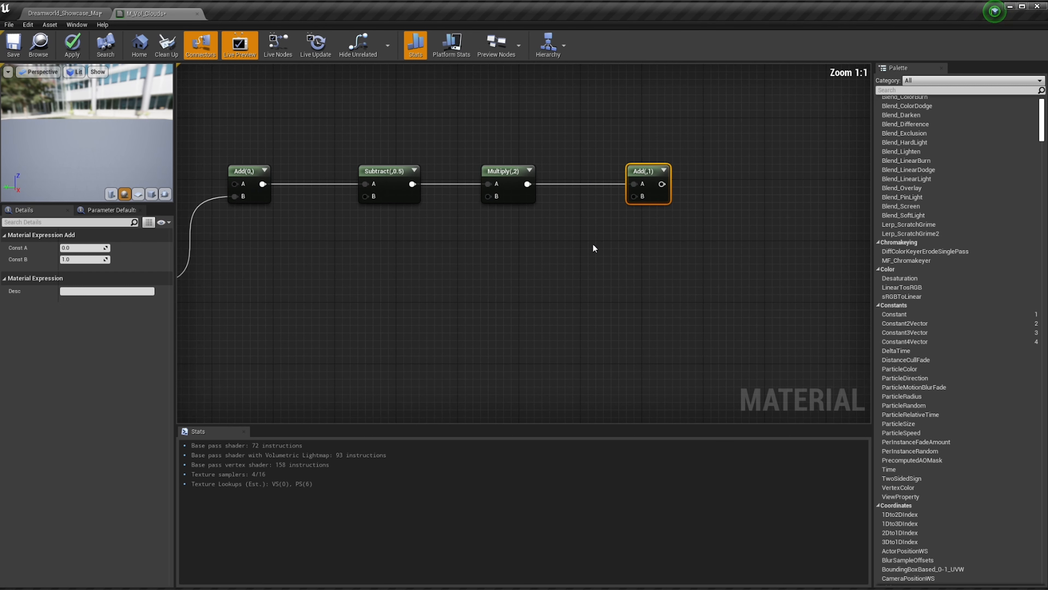
{"action": "left_click", "coordinate": [562, 257]}
{"action": "right_click", "coordinate": [554, 257]}
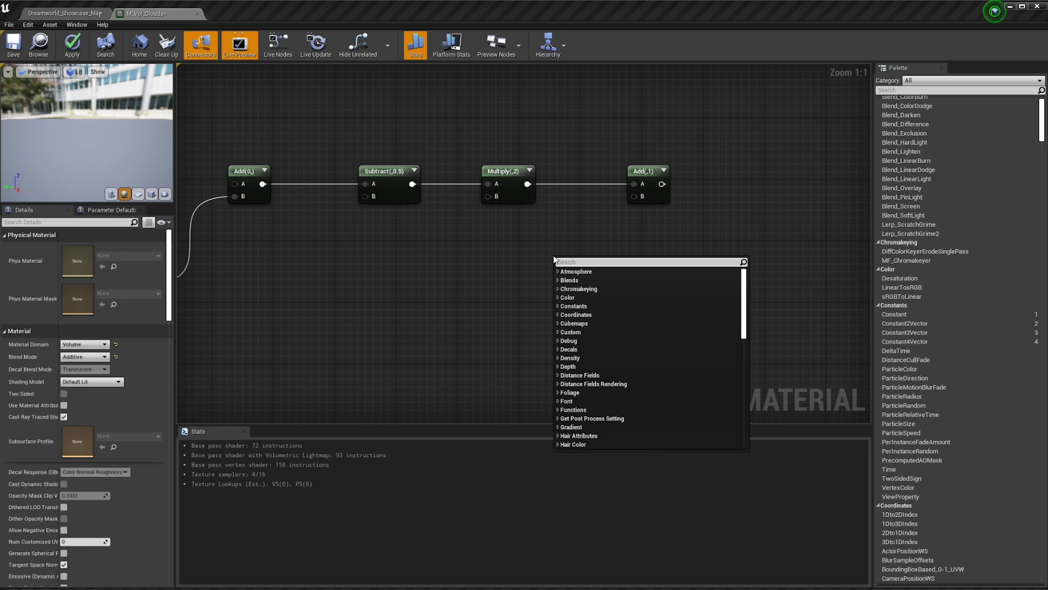
{"action": "left_click", "coordinate": [500, 262]}
{"action": "right_click", "coordinate": [535, 264]}
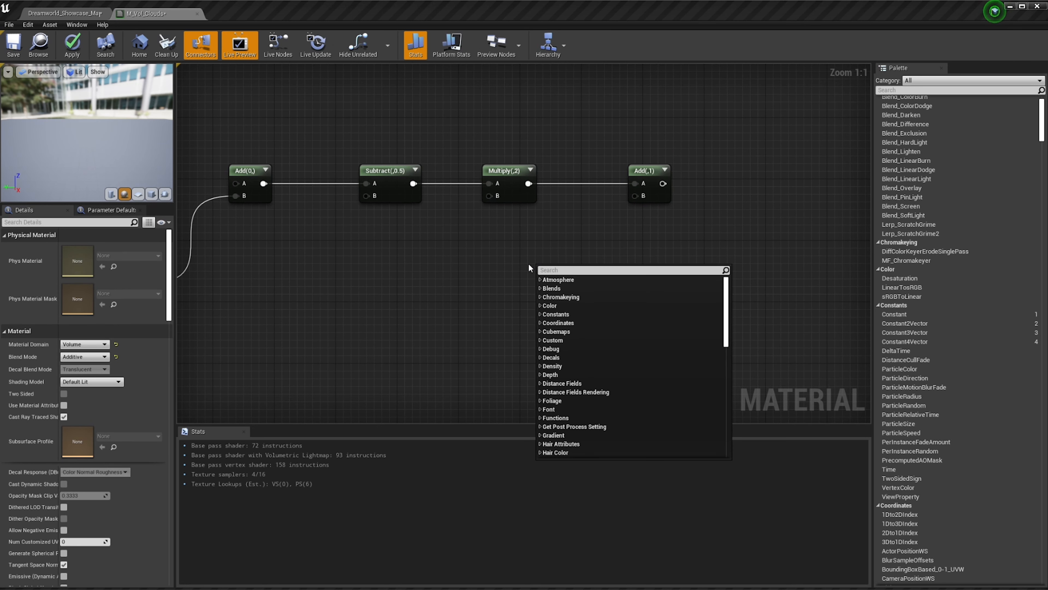
{"action": "left_click", "coordinate": [491, 259]}
Add a Constant node below the chain and set its value to 0.5
{"action": "left_click", "coordinate": [461, 260]}
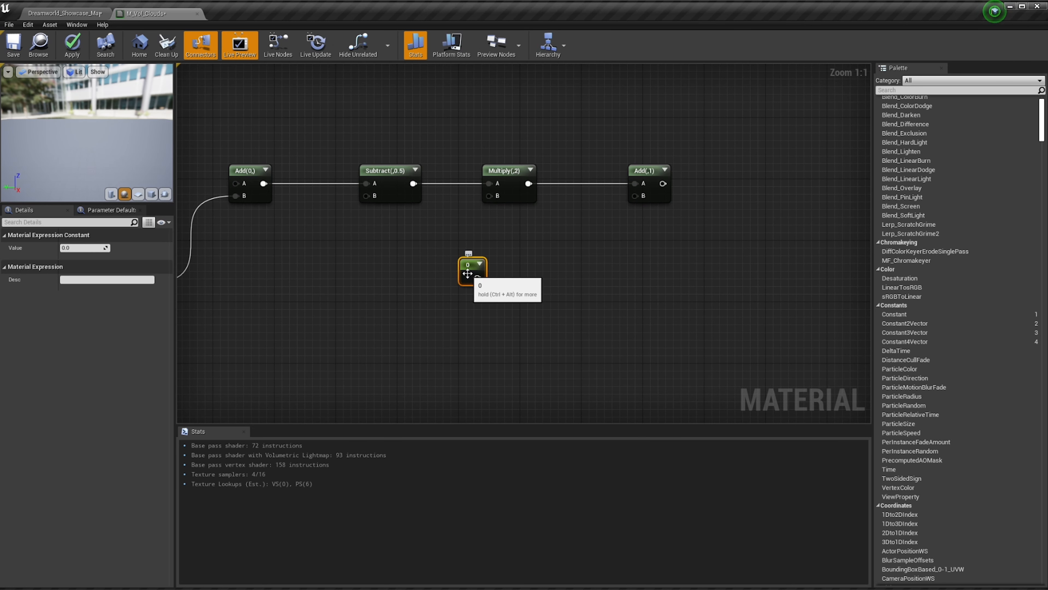
{"action": "left_click", "coordinate": [81, 248]}
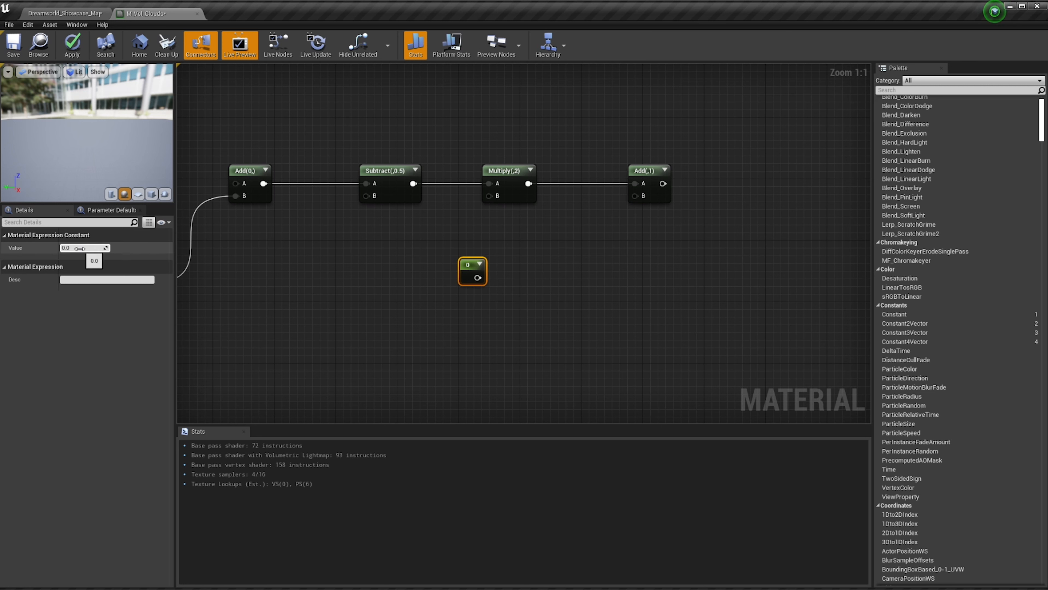
{"action": "type", "text": "0"}
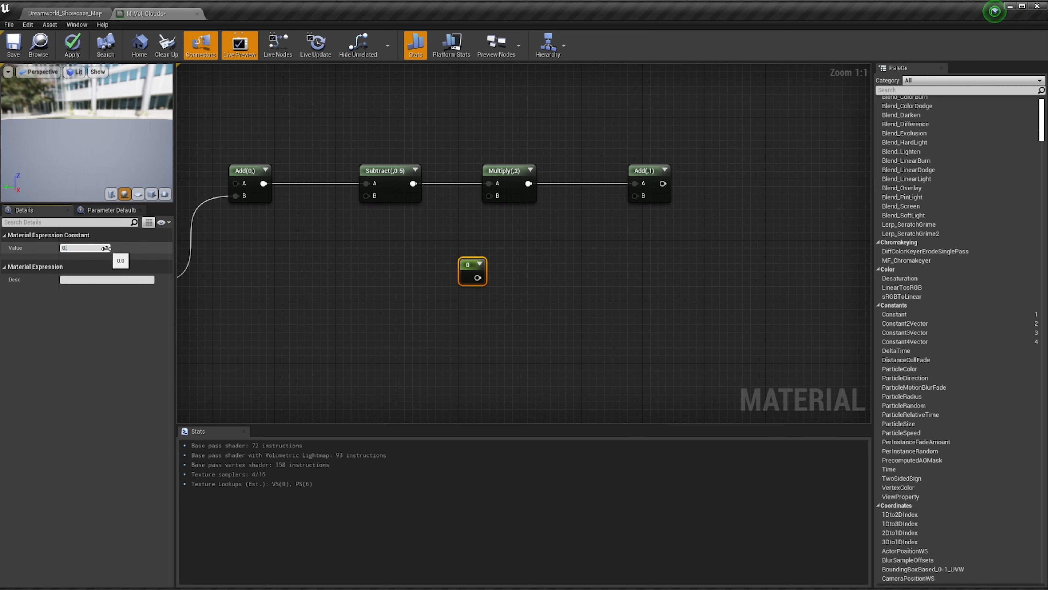
{"action": "type", "text": ".5"}
{"action": "key", "text": "Return"}
Convert the 0.5 Constant into a parameter named NimbusSize
{"action": "right_click", "coordinate": [471, 266]}
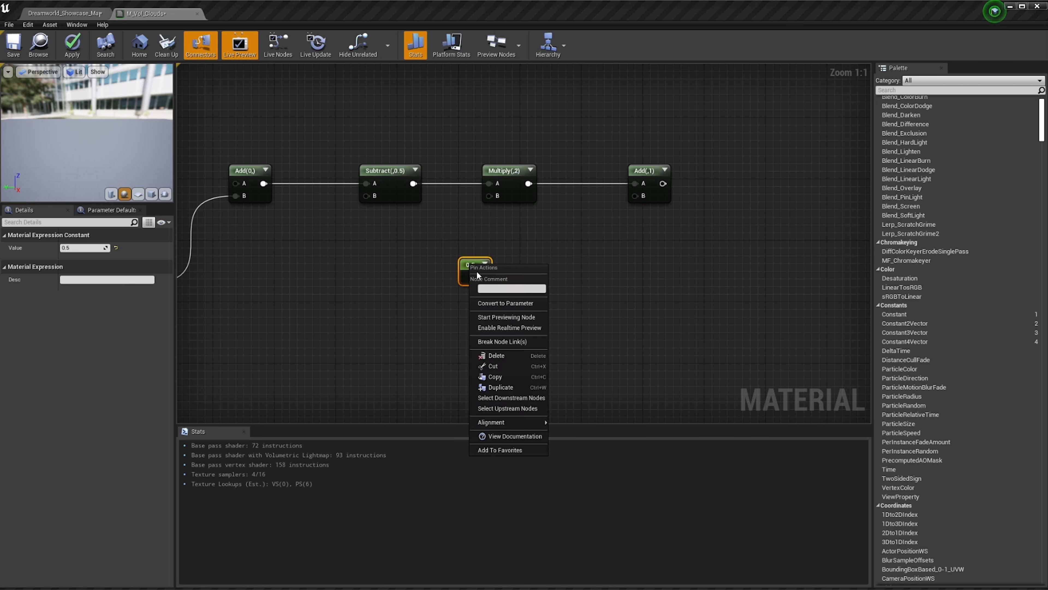
{"action": "left_click", "coordinate": [499, 308]}
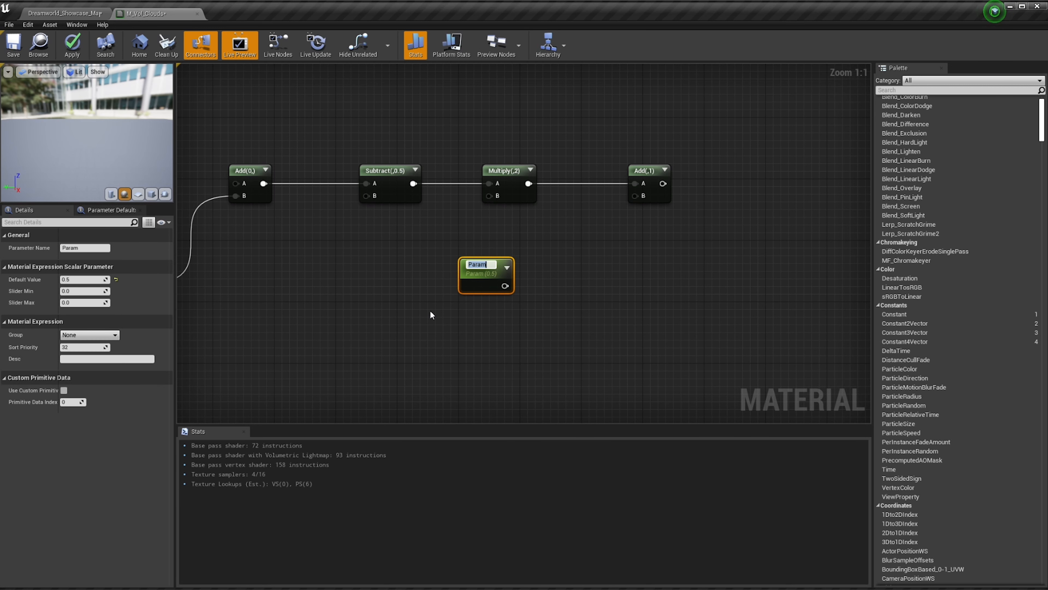
{"action": "type", "text": "NimbusSize"}
{"action": "key", "text": "Return"}
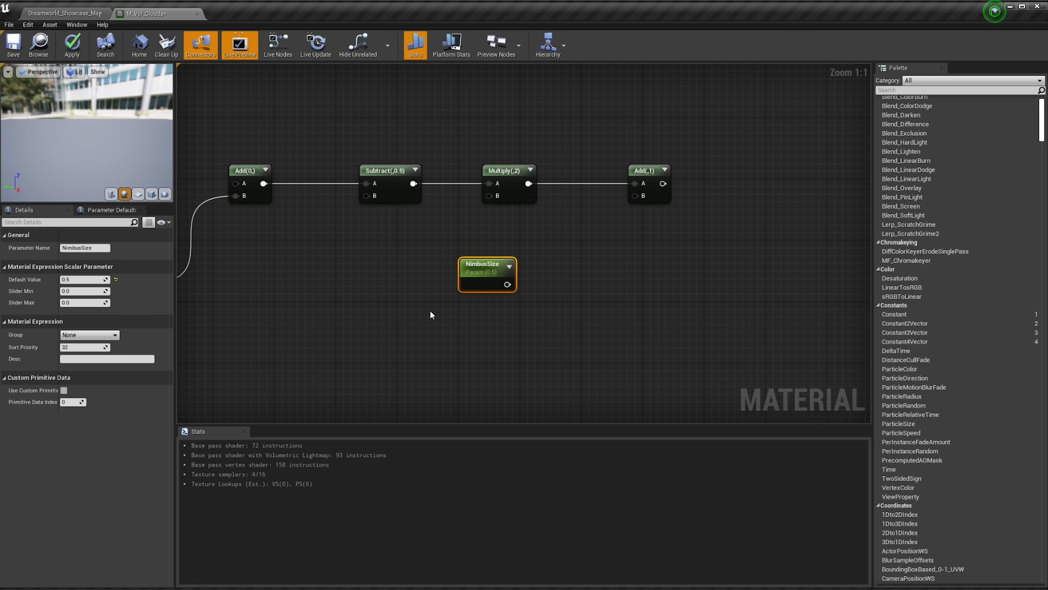
Add a LinearInterpolate node beside NimbusSize and connect NimbusSize to its Alpha input
{"action": "right_click", "coordinate": [611, 247]}
{"action": "left_click", "coordinate": [601, 247]}
{"action": "right_click", "coordinate": [601, 247]}
{"action": "type", "text": "inter"}
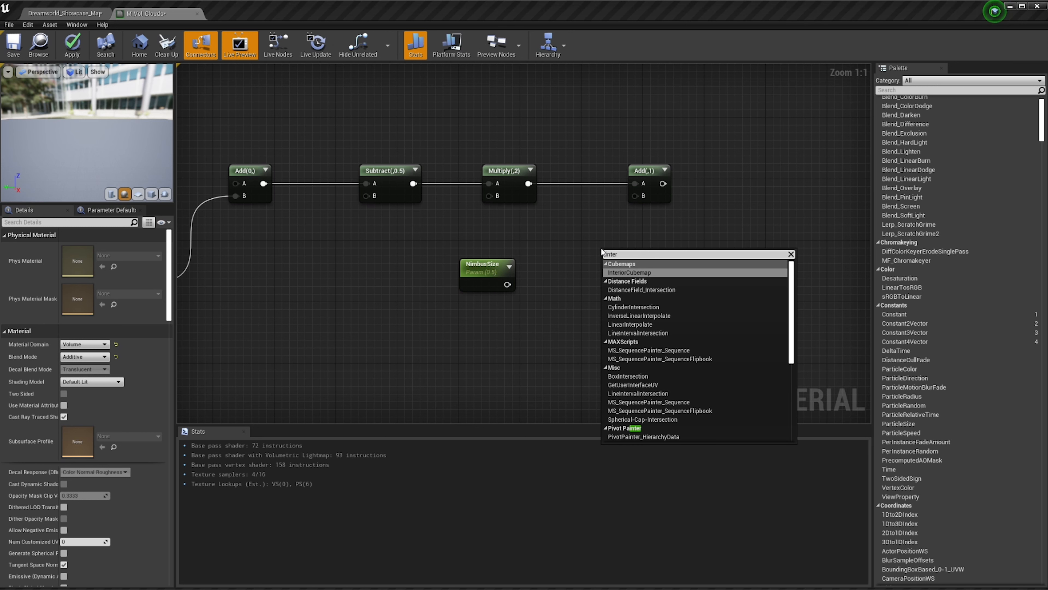
{"action": "type", "text": "po"}
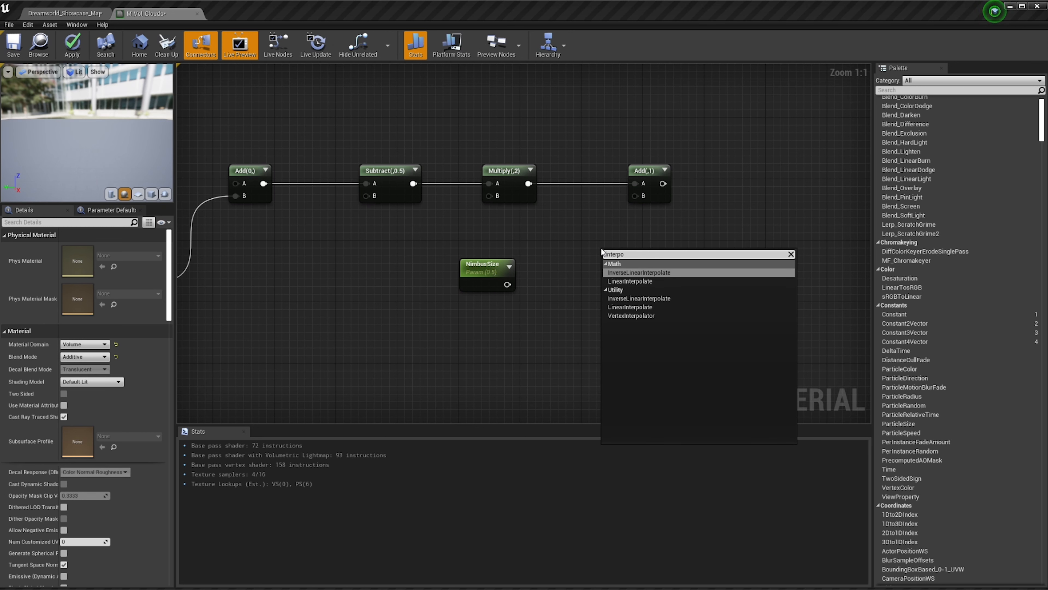
{"action": "key", "text": "Down"}
{"action": "key", "text": "Return"}
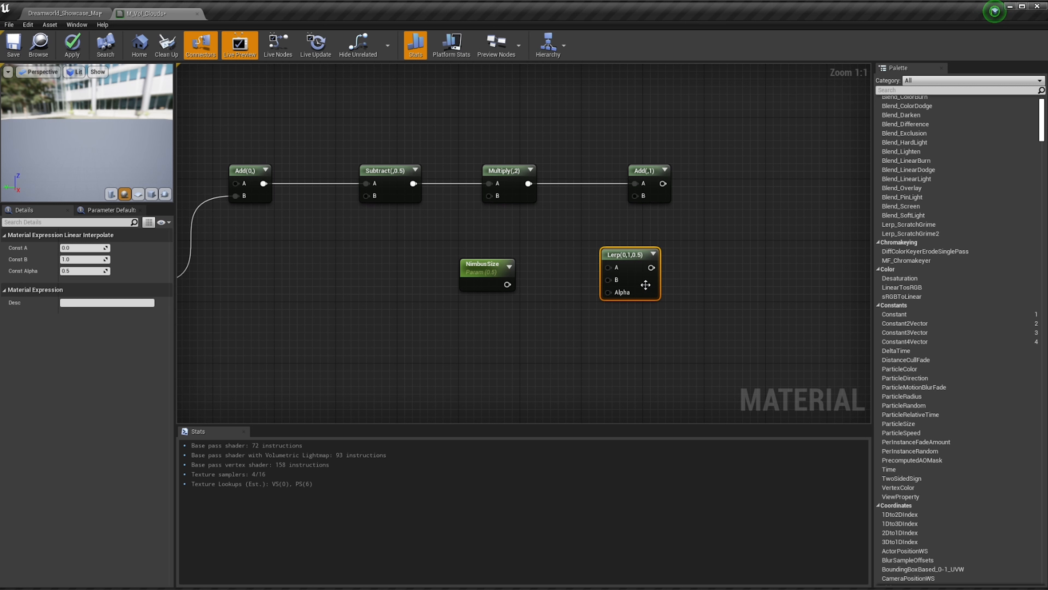
{"action": "left_click_drag", "start_coordinate": [645, 285], "coordinate": [573, 277]}
{"action": "left_click_drag", "start_coordinate": [507, 285], "coordinate": [539, 286]}
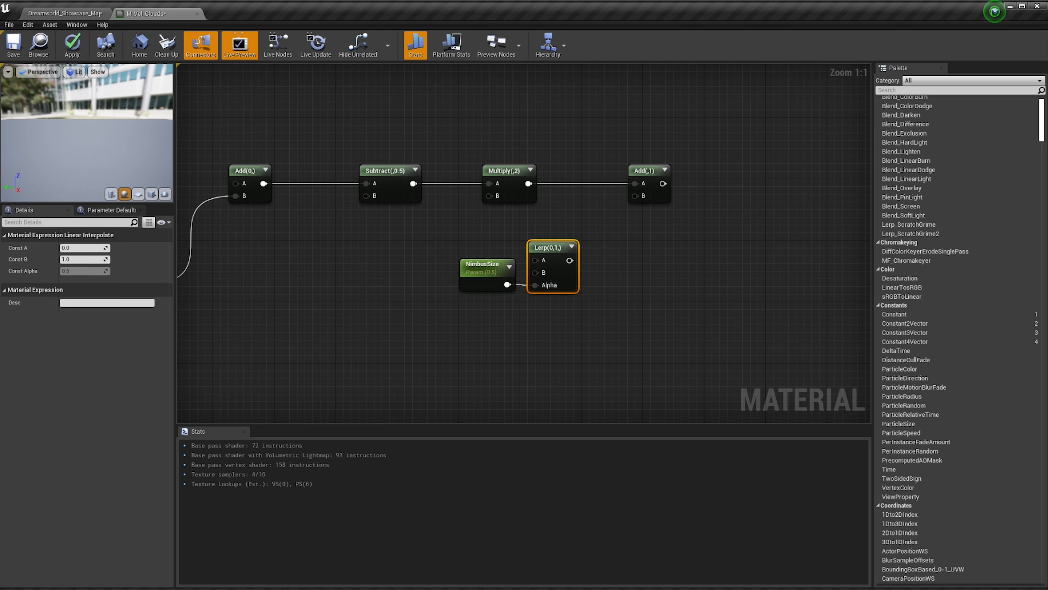
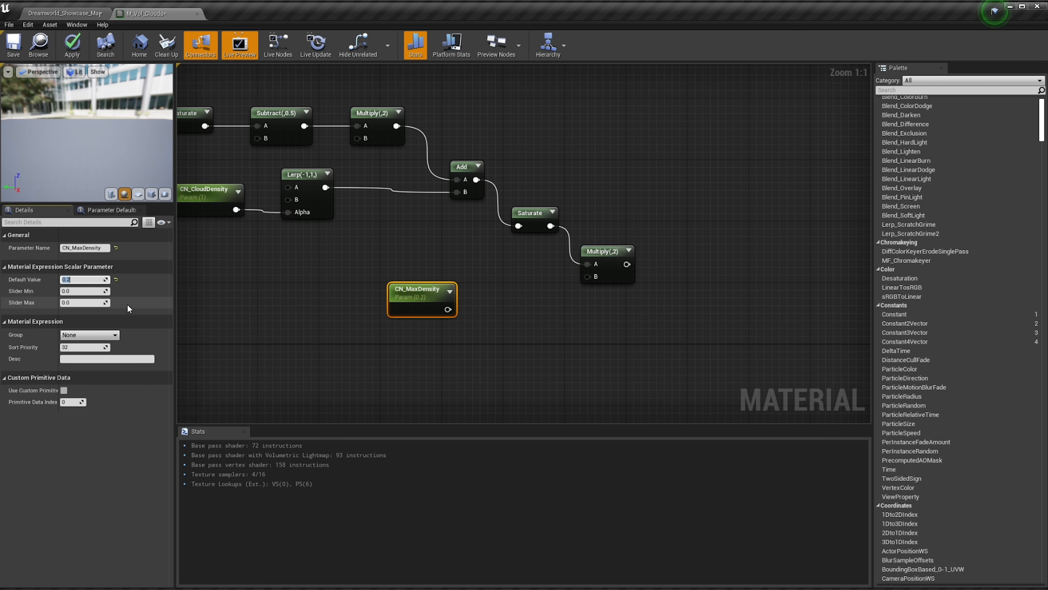
Connect CN_MaxDensity to the final Multiply's B input and shift the whole upper node network slightly down toward the Density group
{"action": "left_click_drag", "start_coordinate": [448, 309], "coordinate": [586, 275]}
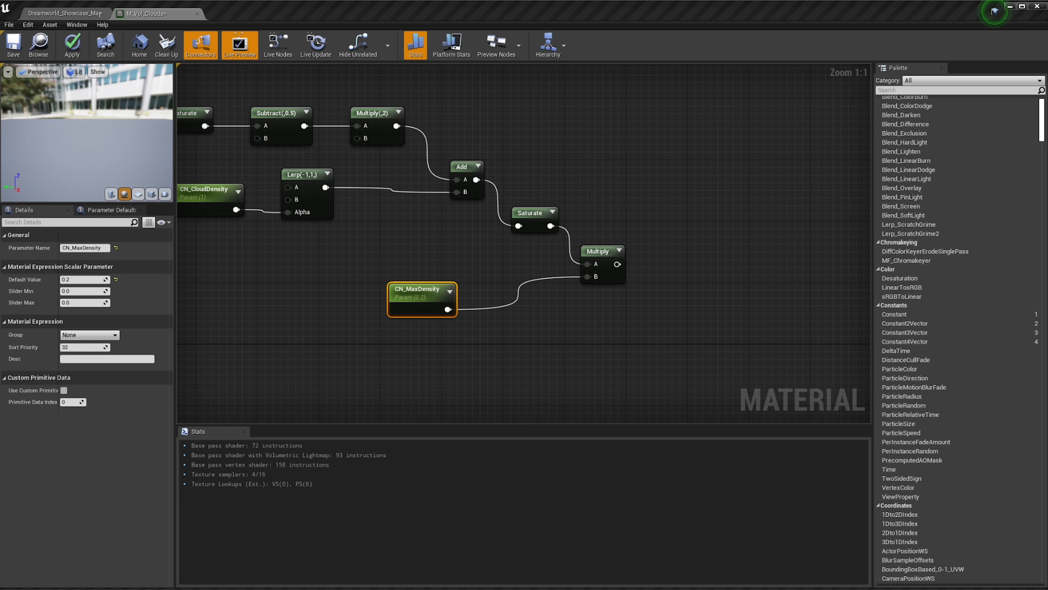
{"action": "scroll", "coordinate": [564, 304], "scroll_direction": "down", "scroll_amount": 6}
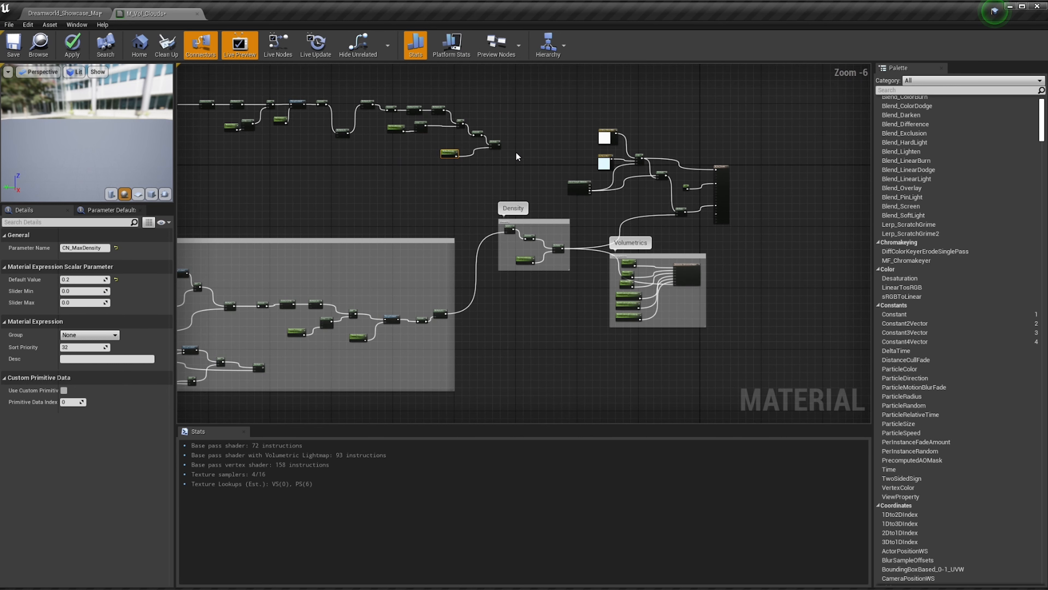
{"action": "right_click_drag", "start_coordinate": [516, 150], "coordinate": [631, 208]}
{"action": "left_click_drag", "start_coordinate": [679, 143], "coordinate": [190, 223]}
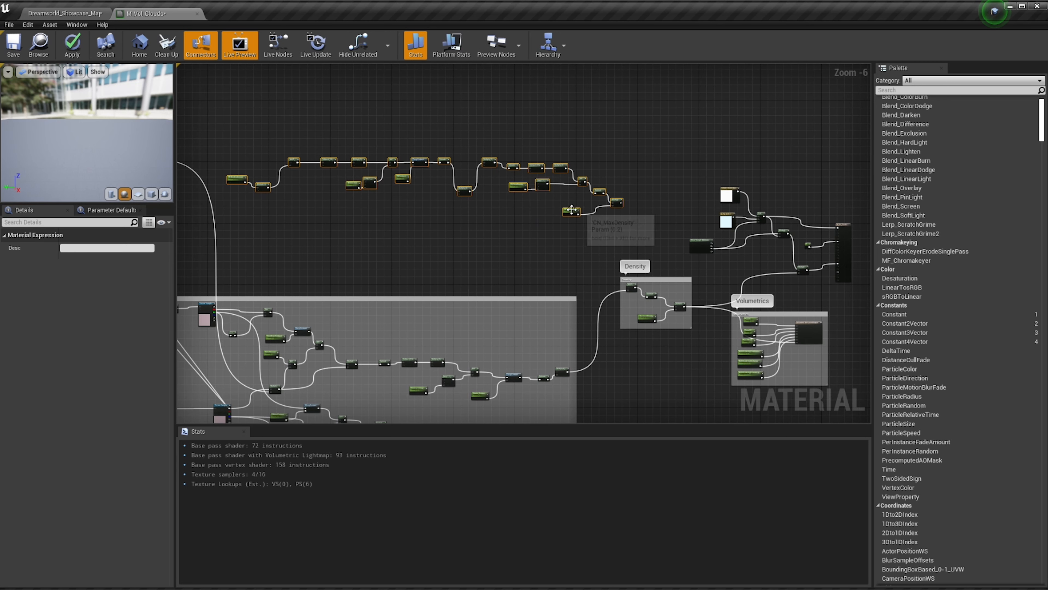
{"action": "left_click_drag", "start_coordinate": [572, 209], "coordinate": [576, 219]}
Connect the upper network's final Multiply output to the A input of the Add node in the Density group
{"action": "scroll", "coordinate": [612, 249], "scroll_direction": "up", "scroll_amount": 5}
{"action": "scroll", "coordinate": [609, 168], "scroll_direction": "down", "scroll_amount": 3}
{"action": "right_click_drag", "start_coordinate": [642, 227], "coordinate": [581, 209]}
{"action": "left_click", "coordinate": [609, 170]}
{"action": "scroll", "coordinate": [591, 241], "scroll_direction": "up", "scroll_amount": 2}
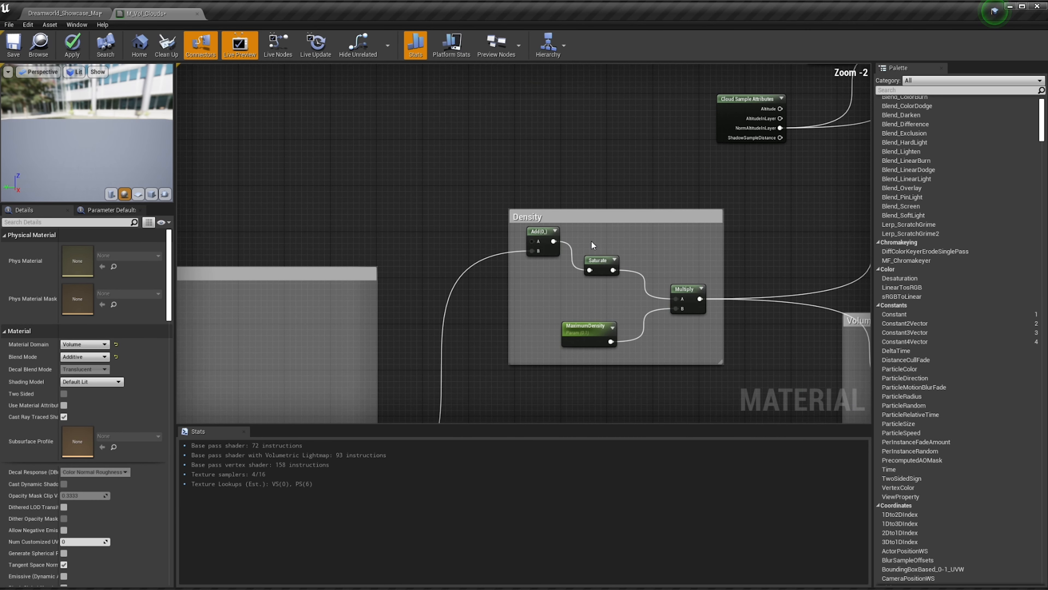
{"action": "left_click", "coordinate": [548, 230]}
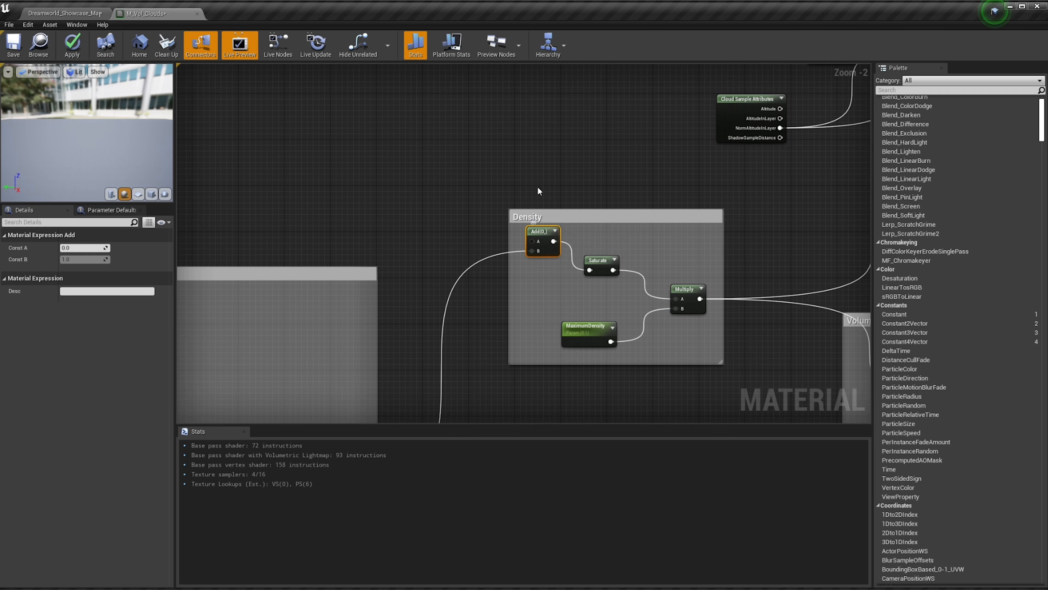
{"action": "right_click_drag", "start_coordinate": [538, 186], "coordinate": [522, 232]}
{"action": "left_click_drag", "start_coordinate": [520, 124], "coordinate": [530, 348]}
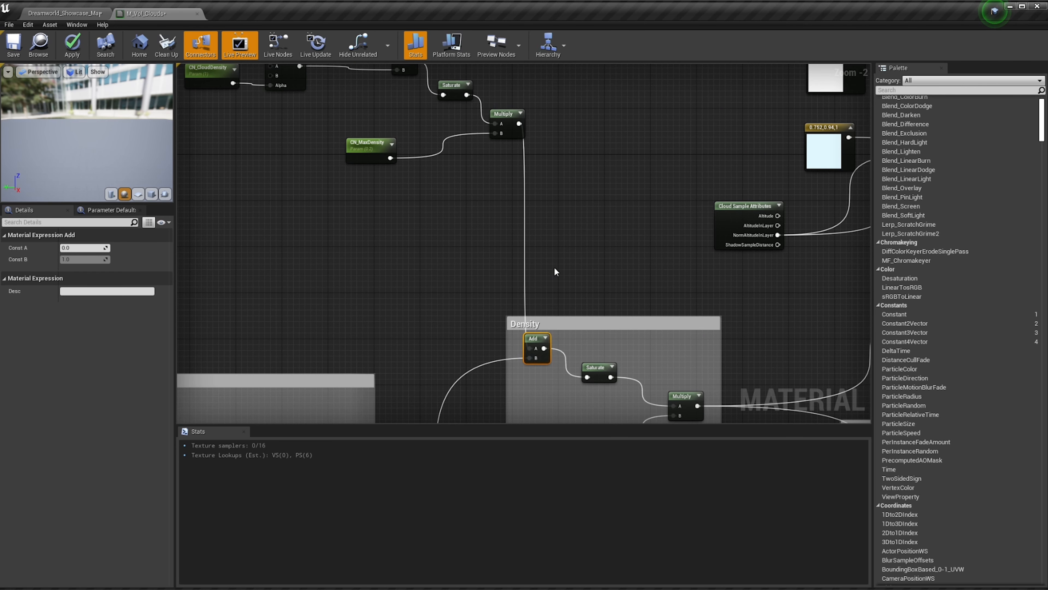
Review the CN network's node chain, checking the two Multiply nodes that follow the Saturate after CheapContrast
{"action": "scroll", "coordinate": [554, 268], "scroll_direction": "down", "scroll_amount": 2}
{"action": "scroll", "coordinate": [702, 228], "scroll_direction": "down", "scroll_amount": 3}
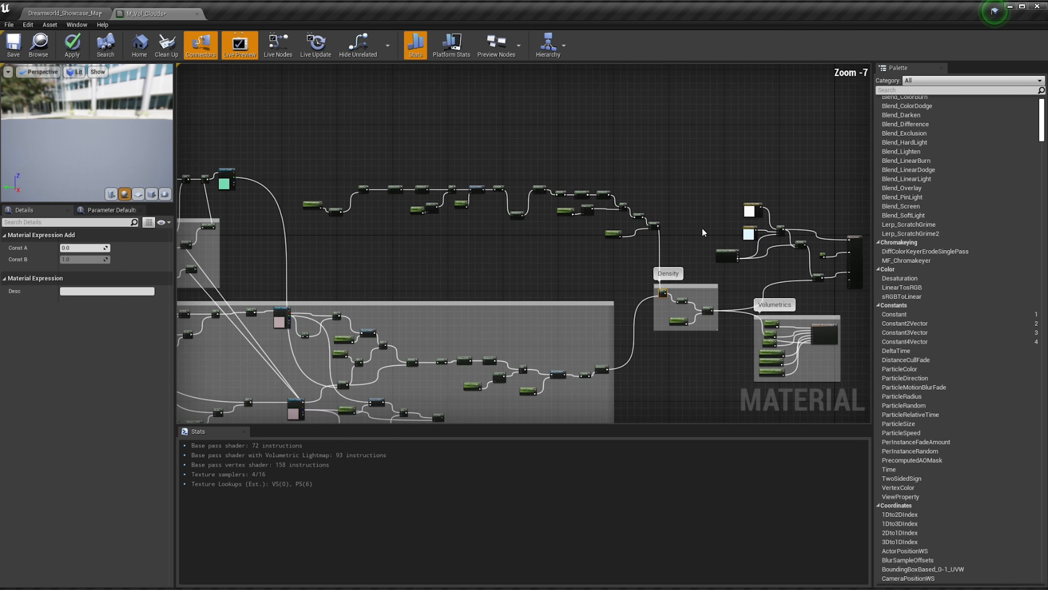
{"action": "right_click_drag", "start_coordinate": [383, 214], "coordinate": [391, 139]}
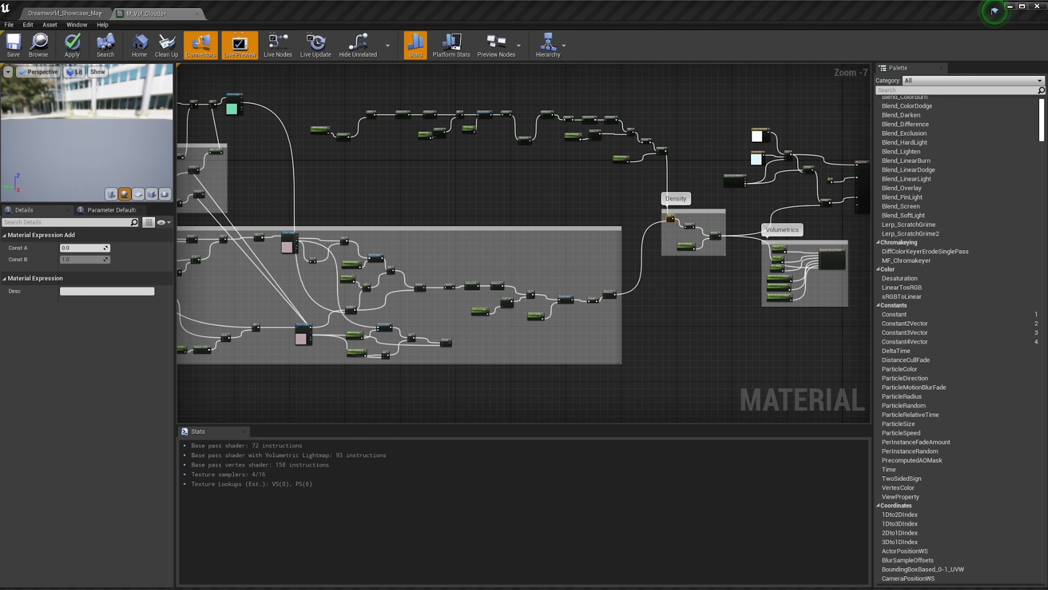
{"action": "scroll", "coordinate": [569, 194], "scroll_direction": "up", "scroll_amount": 8}
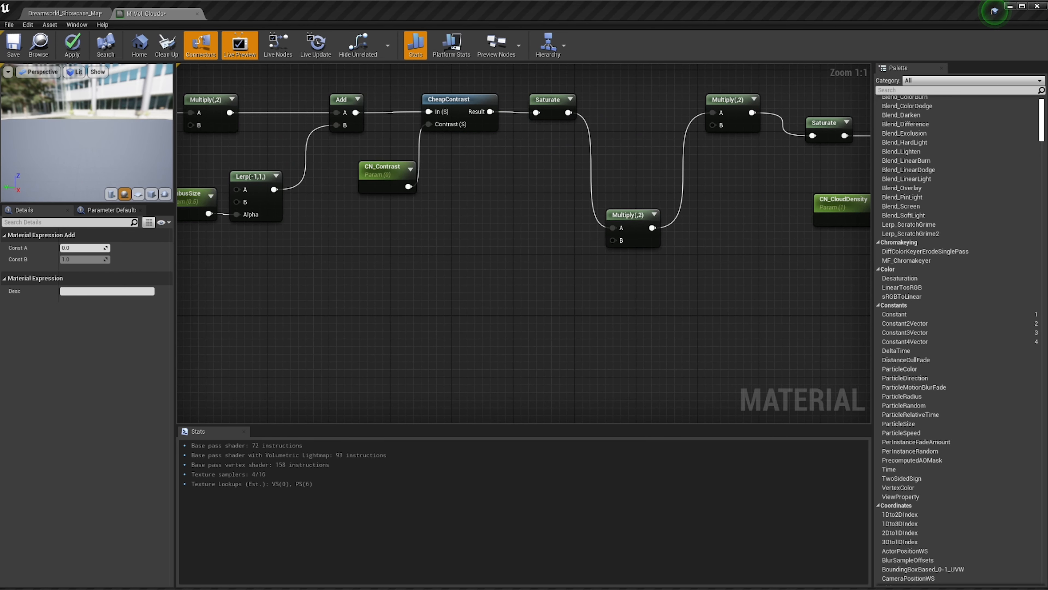
{"action": "right_click_drag", "start_coordinate": [407, 236], "coordinate": [288, 290]}
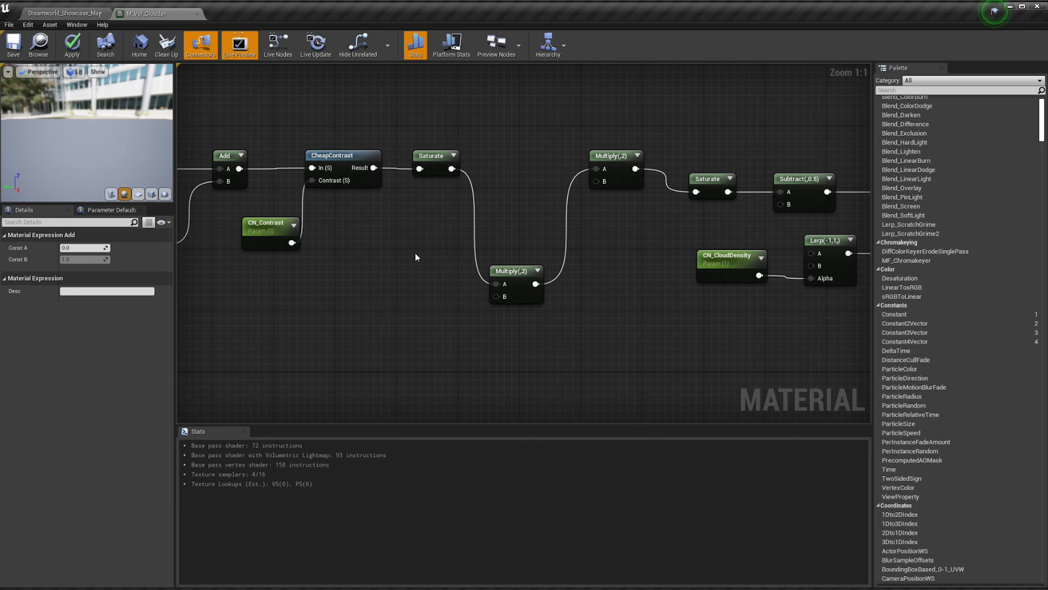
{"action": "right_click_drag", "start_coordinate": [493, 251], "coordinate": [421, 252]}
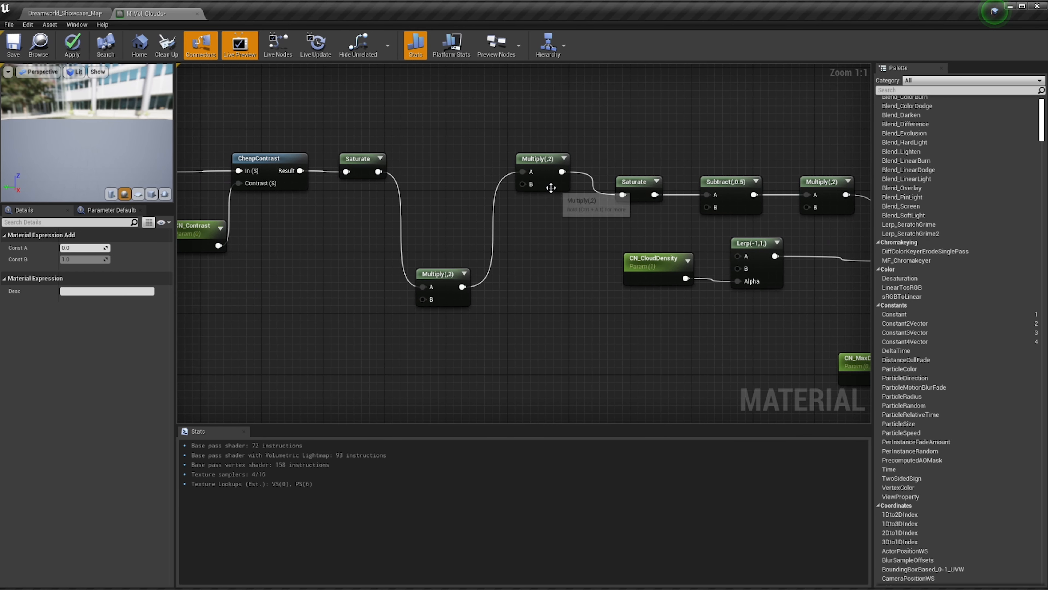
{"action": "left_click_drag", "start_coordinate": [553, 186], "coordinate": [559, 200]}
{"action": "right_click_drag", "start_coordinate": [374, 262], "coordinate": [425, 254]}
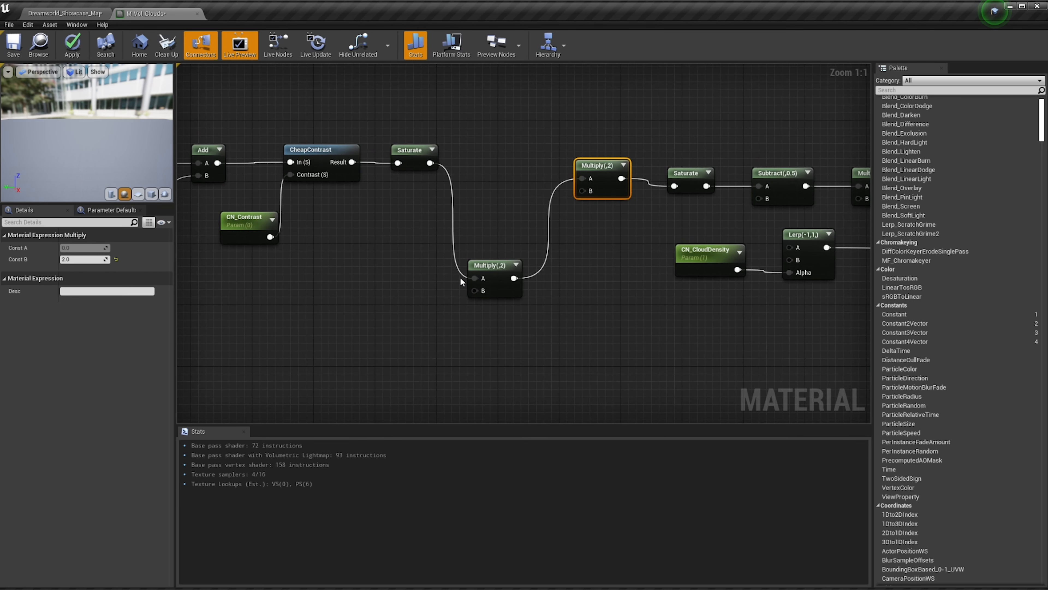
{"action": "left_click", "coordinate": [496, 283]}
{"action": "right_click_drag", "start_coordinate": [324, 257], "coordinate": [590, 251]}
{"action": "scroll", "coordinate": [589, 250], "scroll_direction": "down", "scroll_amount": 1}
{"action": "right_click_drag", "start_coordinate": [515, 249], "coordinate": [441, 252]}
{"action": "scroll", "coordinate": [734, 235], "scroll_direction": "down", "scroll_amount": 2}
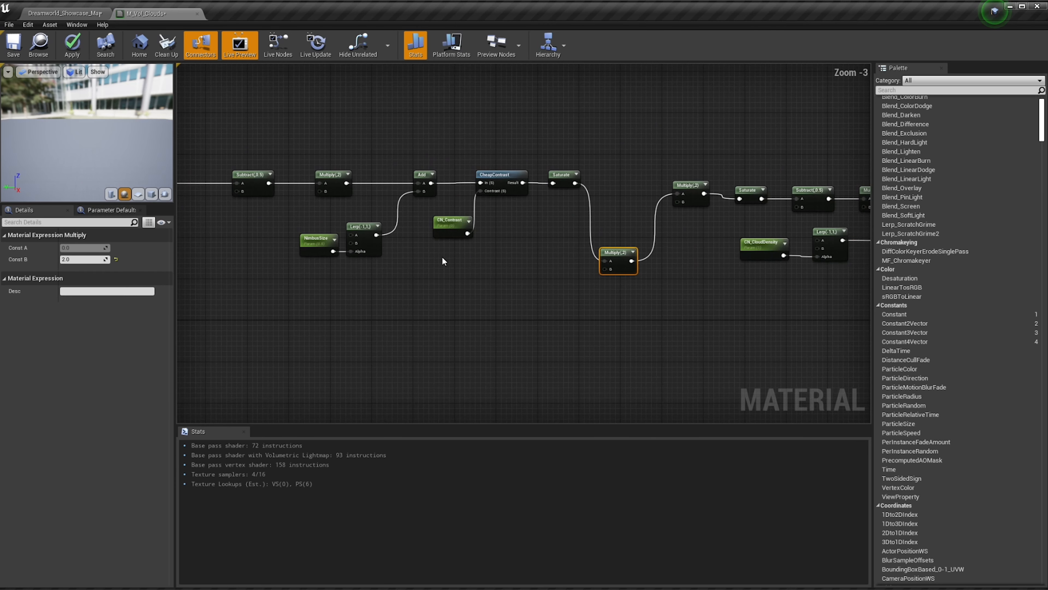
{"action": "right_click_drag", "start_coordinate": [578, 276], "coordinate": [391, 268]}
{"action": "scroll", "coordinate": [621, 279], "scroll_direction": "up", "scroll_amount": 1}
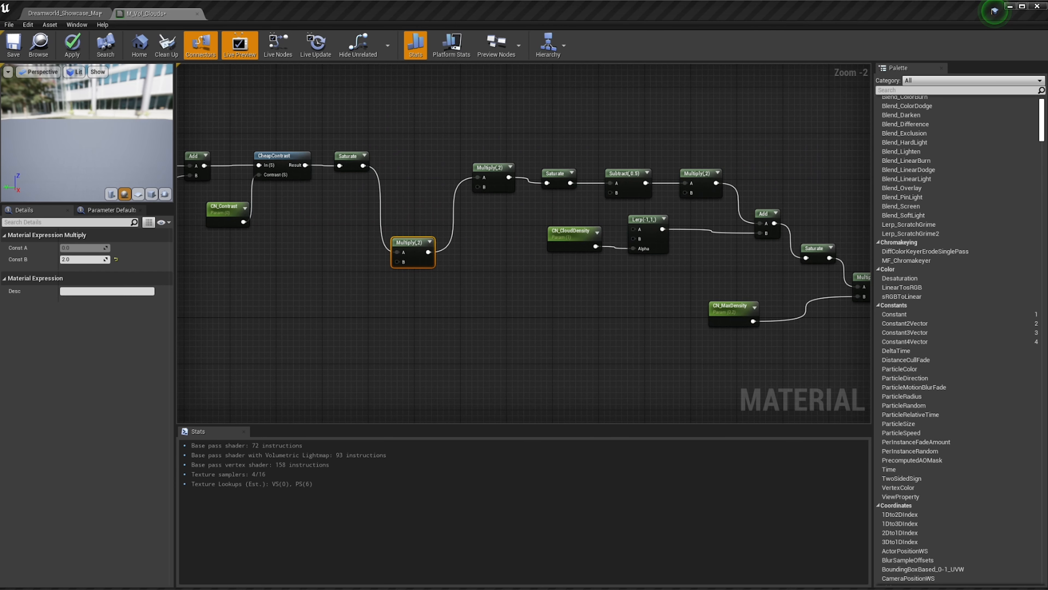
{"action": "scroll", "coordinate": [357, 184], "scroll_direction": "up", "scroll_amount": 2}
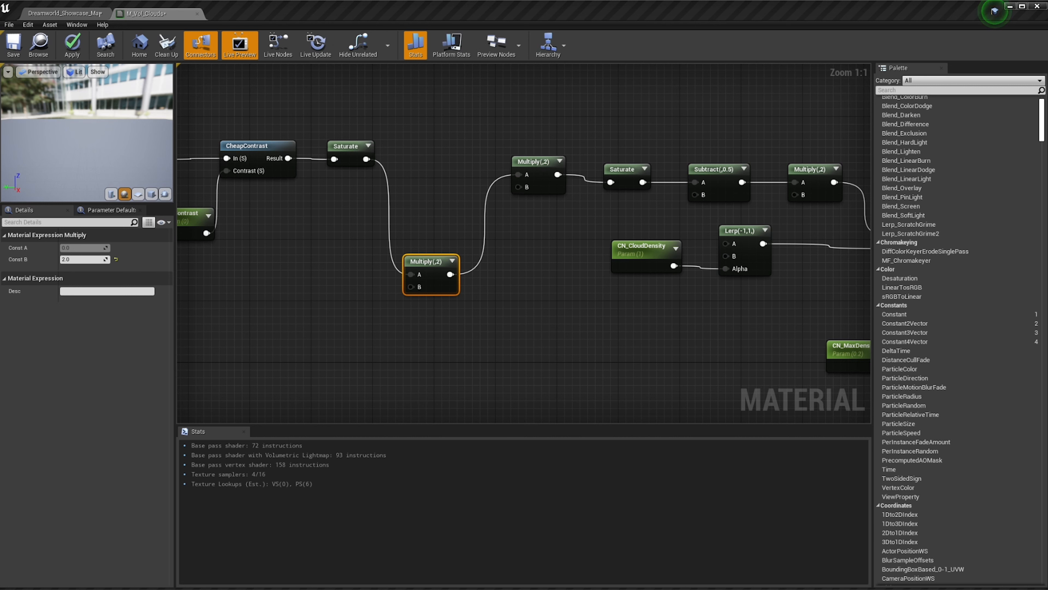
Replace the second Multiply before the CN network's middle Saturate with a duplicated 0.5 Subtract, connecting the lower Multiply's output to its A input
{"action": "left_click", "coordinate": [533, 184]}
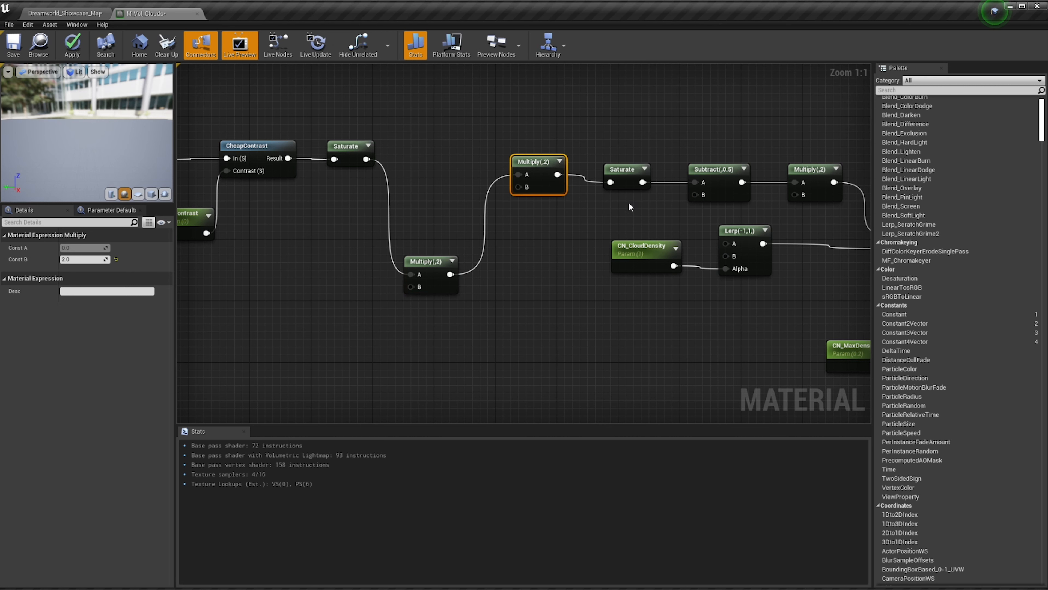
{"action": "left_click", "coordinate": [742, 193]}
{"action": "left_click", "coordinate": [737, 215]}
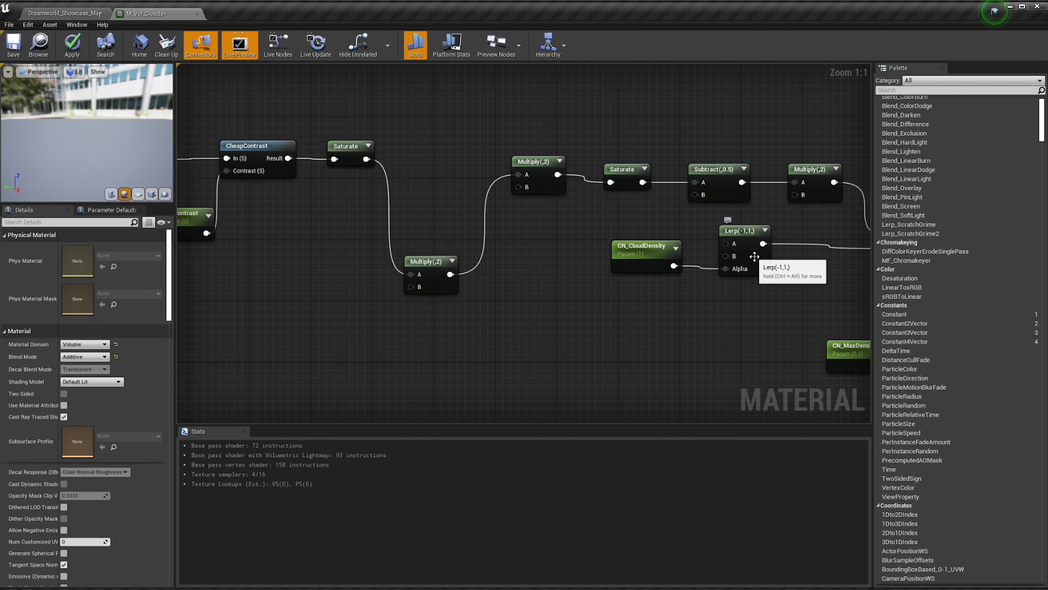
{"action": "right_click_drag", "start_coordinate": [760, 268], "coordinate": [631, 289]}
{"action": "left_click", "coordinate": [599, 217]}
{"action": "key", "text": "ctrl+w"}
{"action": "left_click_drag", "start_coordinate": [641, 245], "coordinate": [481, 203]}
{"action": "left_click", "coordinate": [412, 214]}
{"action": "key", "text": "Delete"}
{"action": "left_click_drag", "start_coordinate": [321, 295], "coordinate": [377, 196]}
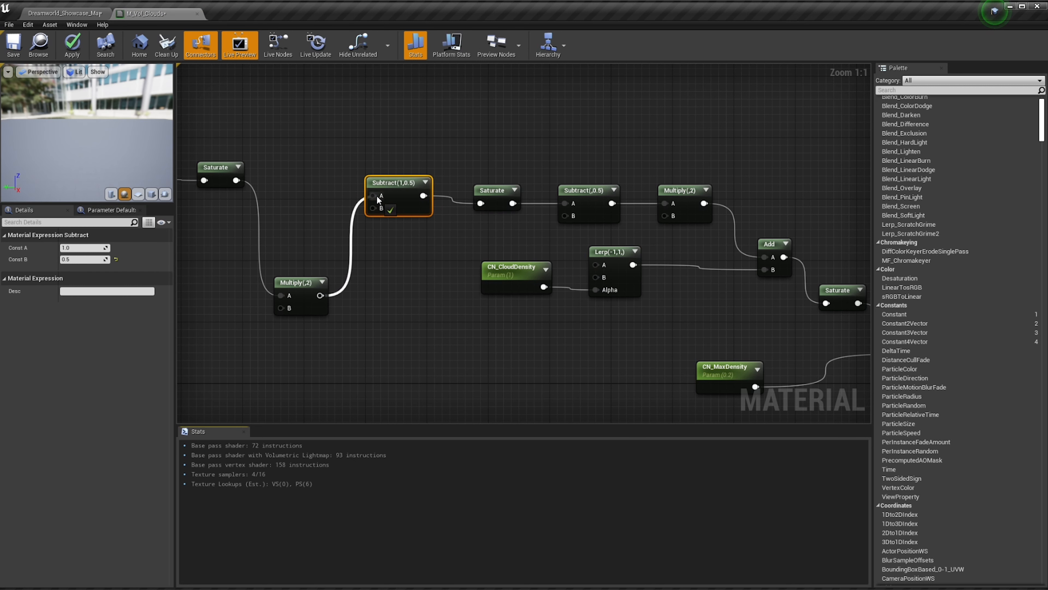
Connect the unconnected lowest Multiply output in the Stratus network to the B input of the CN network's lower Multiply
{"action": "right_click_drag", "start_coordinate": [377, 196], "coordinate": [575, 185]}
{"action": "right_click_drag", "start_coordinate": [622, 219], "coordinate": [726, 215]}
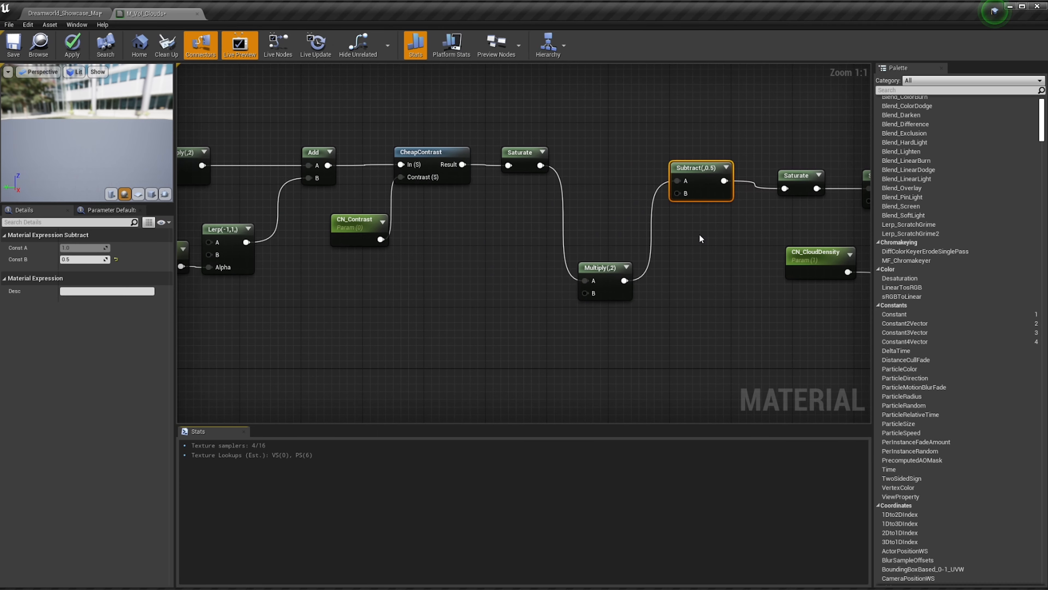
{"action": "left_click", "coordinate": [612, 283]}
{"action": "scroll", "coordinate": [634, 306], "scroll_direction": "down", "scroll_amount": 2}
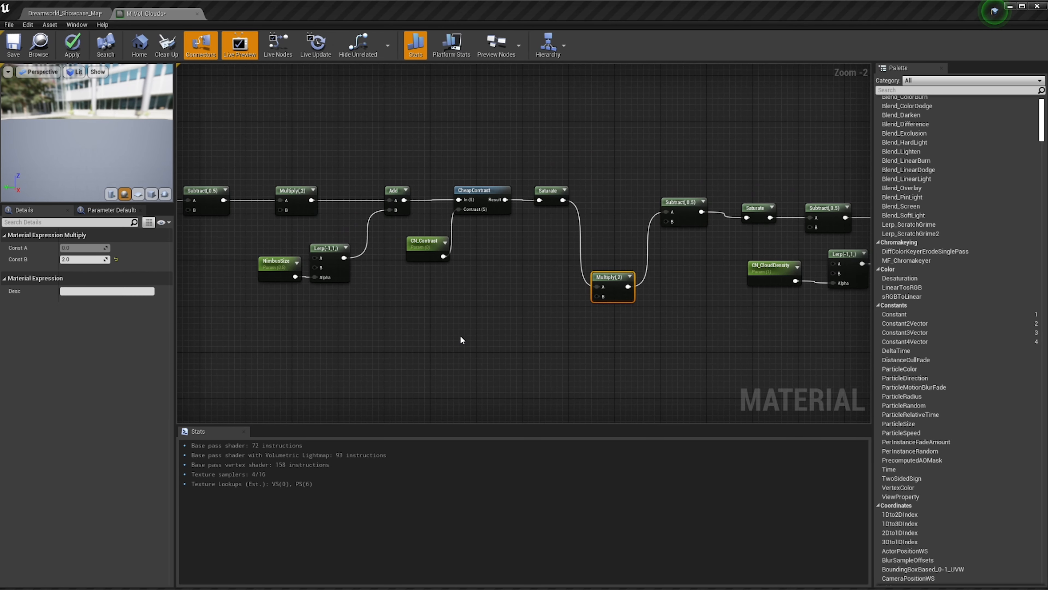
{"action": "scroll", "coordinate": [460, 340], "scroll_direction": "down", "scroll_amount": 4}
{"action": "scroll", "coordinate": [491, 344], "scroll_direction": "up", "scroll_amount": 4}
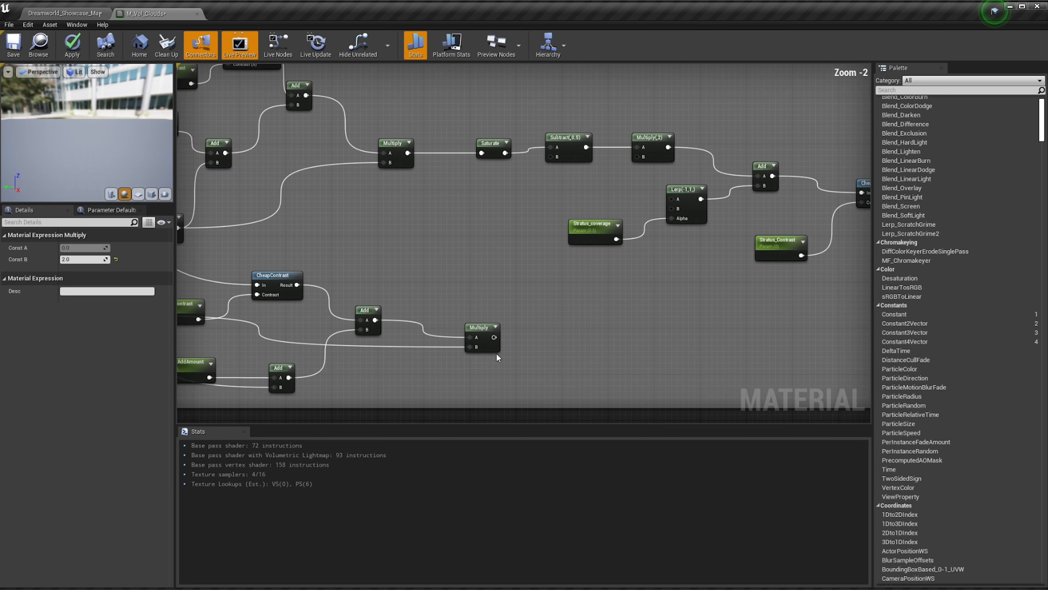
{"action": "left_click_drag", "start_coordinate": [494, 337], "coordinate": [550, 254]}
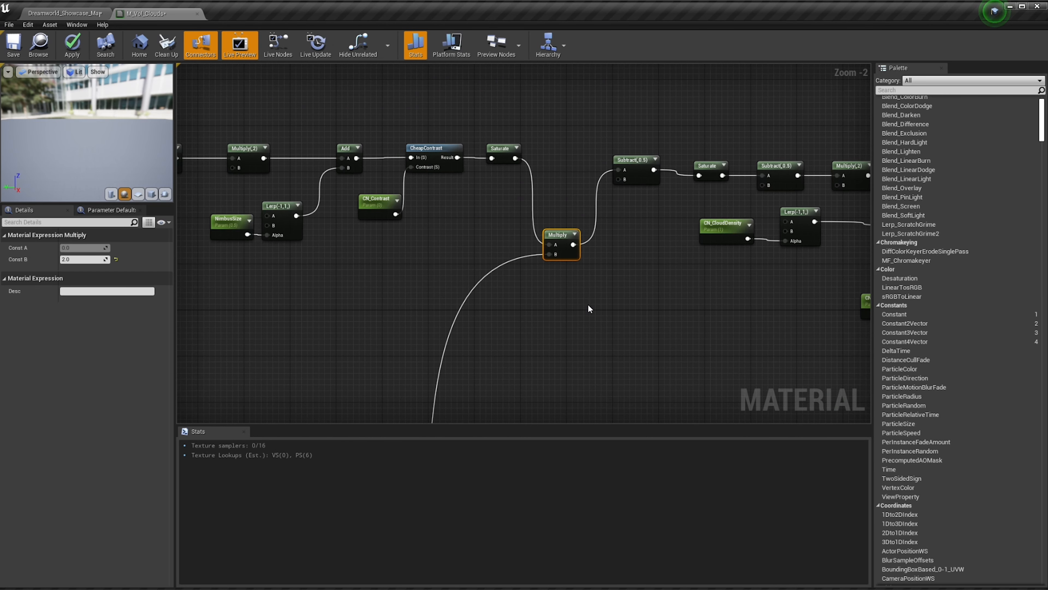
Examine how the Stratus network feeds the CN network and the Density group, including the Stratus network's final Multiply
{"action": "scroll", "coordinate": [588, 307], "scroll_direction": "down", "scroll_amount": 8}
{"action": "scroll", "coordinate": [587, 331], "scroll_direction": "up", "scroll_amount": 3}
{"action": "right_click_drag", "start_coordinate": [588, 331], "coordinate": [573, 141]}
{"action": "scroll", "coordinate": [546, 249], "scroll_direction": "up", "scroll_amount": 3}
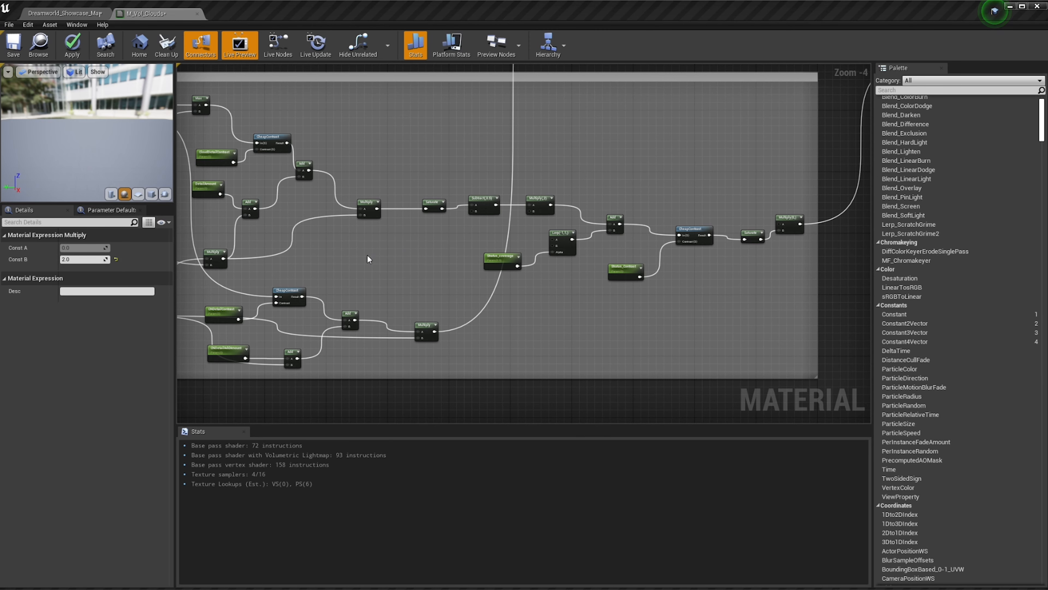
{"action": "right_click_drag", "start_coordinate": [441, 224], "coordinate": [198, 330]}
{"action": "scroll", "coordinate": [512, 236], "scroll_direction": "down", "scroll_amount": 3}
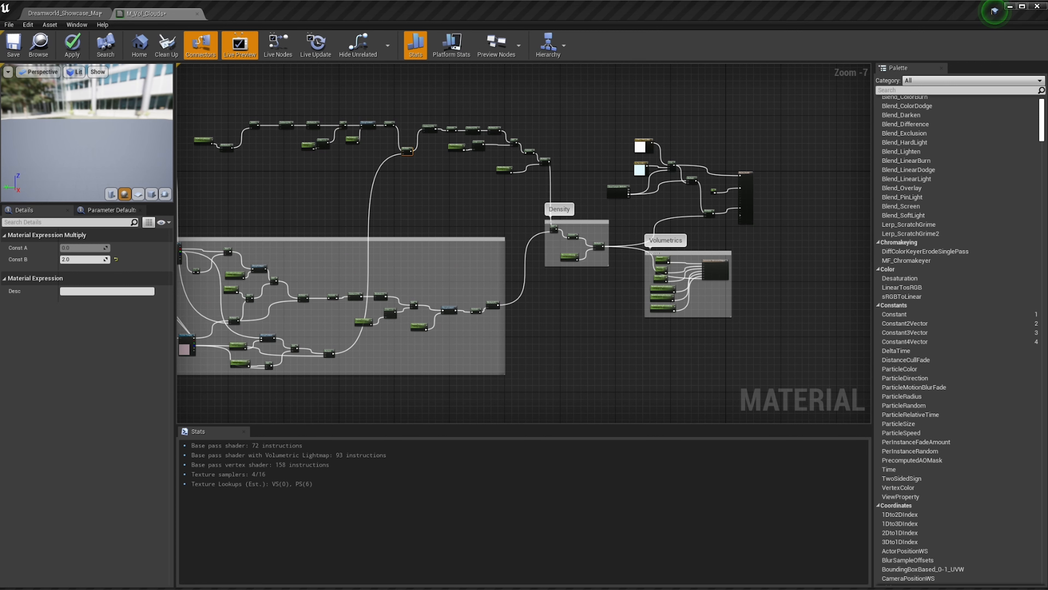
{"action": "scroll", "coordinate": [566, 247], "scroll_direction": "up", "scroll_amount": 5}
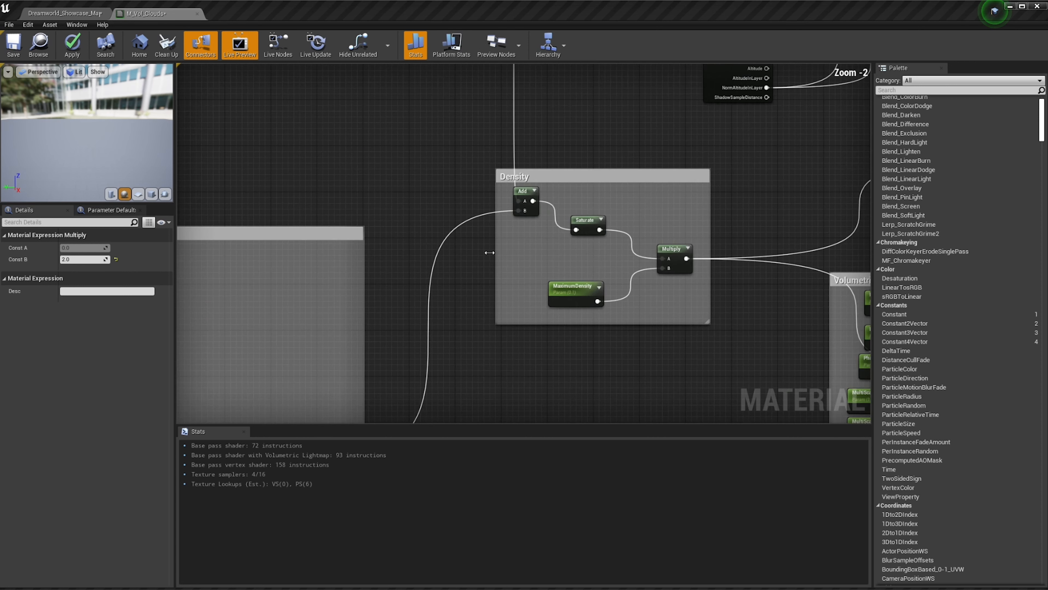
{"action": "right_click_drag", "start_coordinate": [567, 247], "coordinate": [683, 184]}
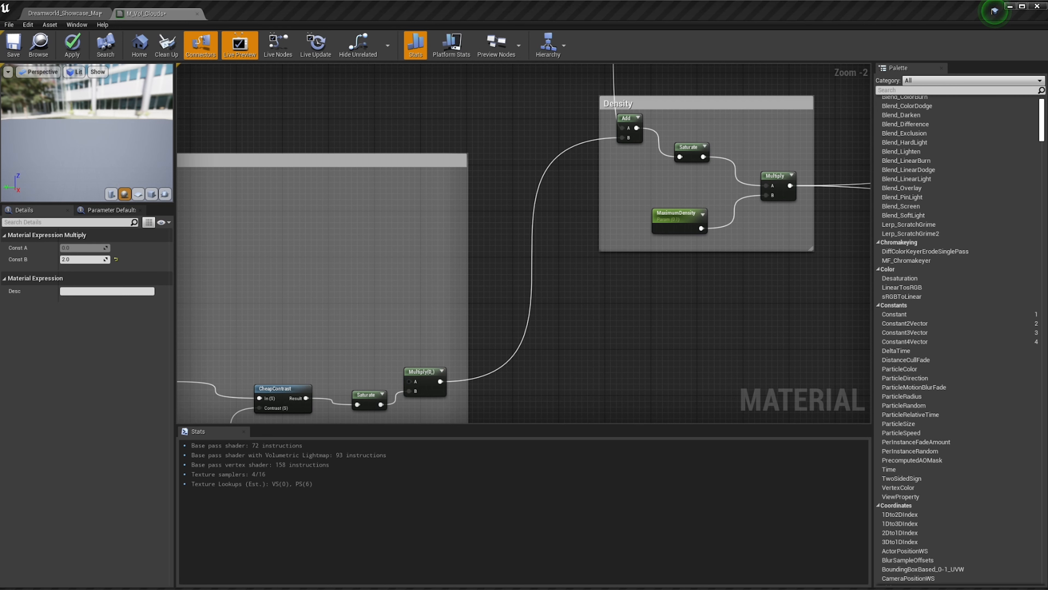
{"action": "scroll", "coordinate": [346, 172], "scroll_direction": "down", "scroll_amount": 2}
{"action": "right_click_drag", "start_coordinate": [346, 172], "coordinate": [573, 211]}
{"action": "scroll", "coordinate": [611, 357], "scroll_direction": "up", "scroll_amount": 3}
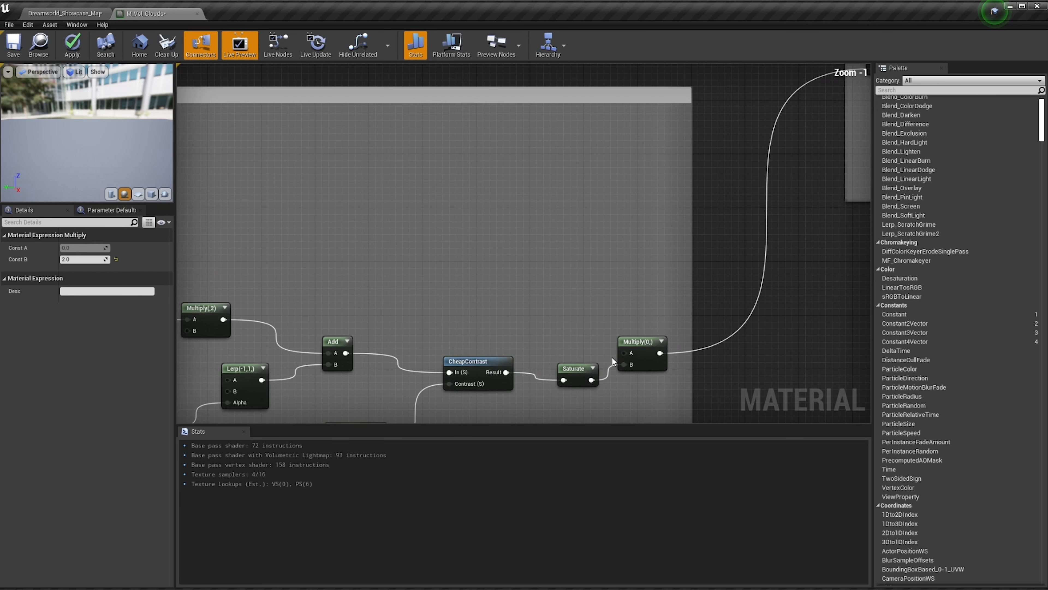
{"action": "left_click", "coordinate": [637, 356]}
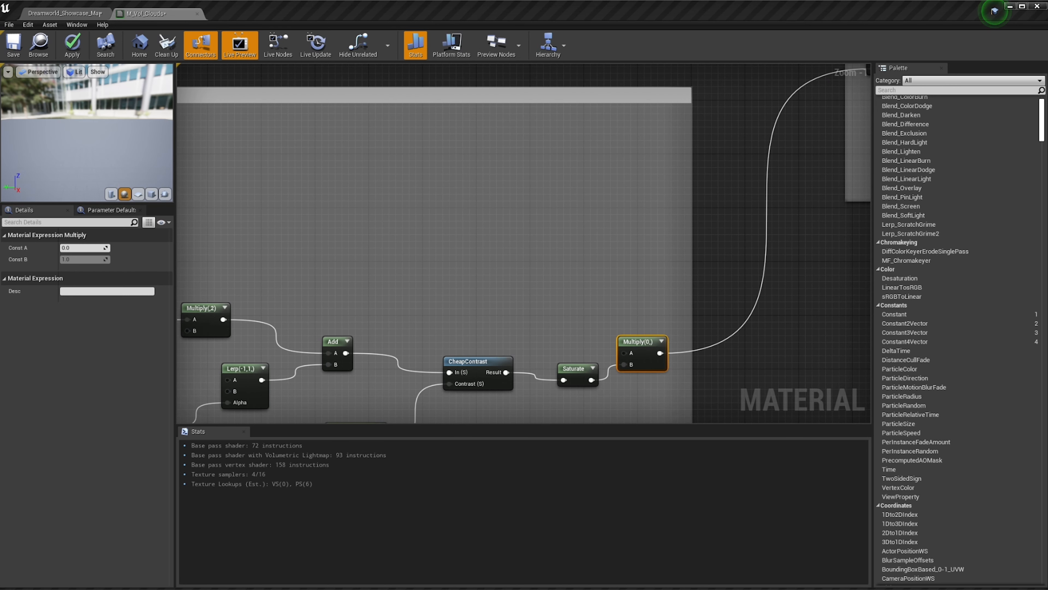
{"action": "scroll", "coordinate": [345, 192], "scroll_direction": "up", "scroll_amount": 1}
{"action": "scroll", "coordinate": [354, 194], "scroll_direction": "down", "scroll_amount": 2}
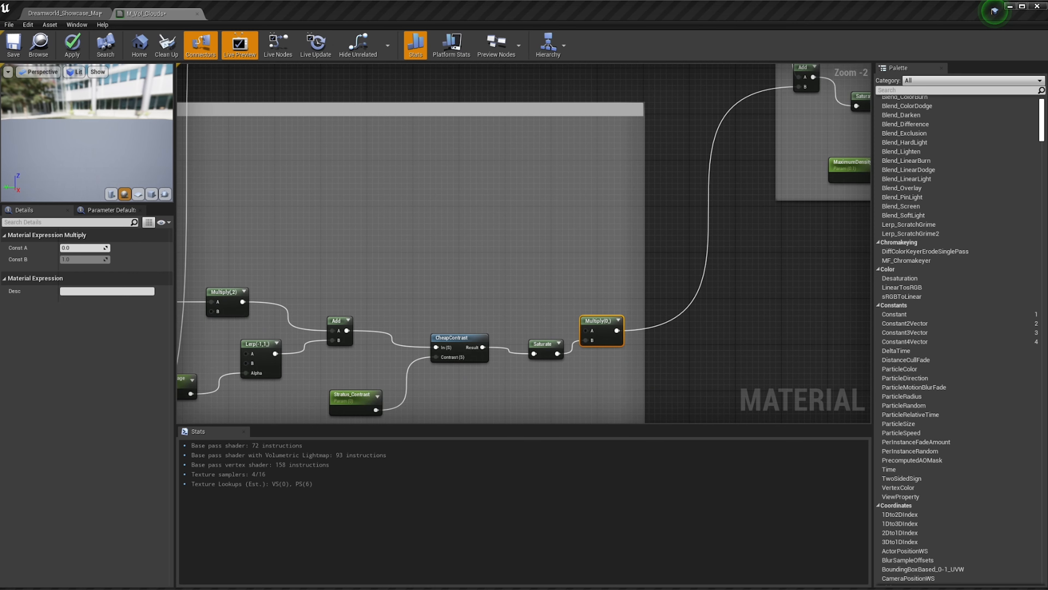
{"action": "scroll", "coordinate": [333, 276], "scroll_direction": "down", "scroll_amount": 5}
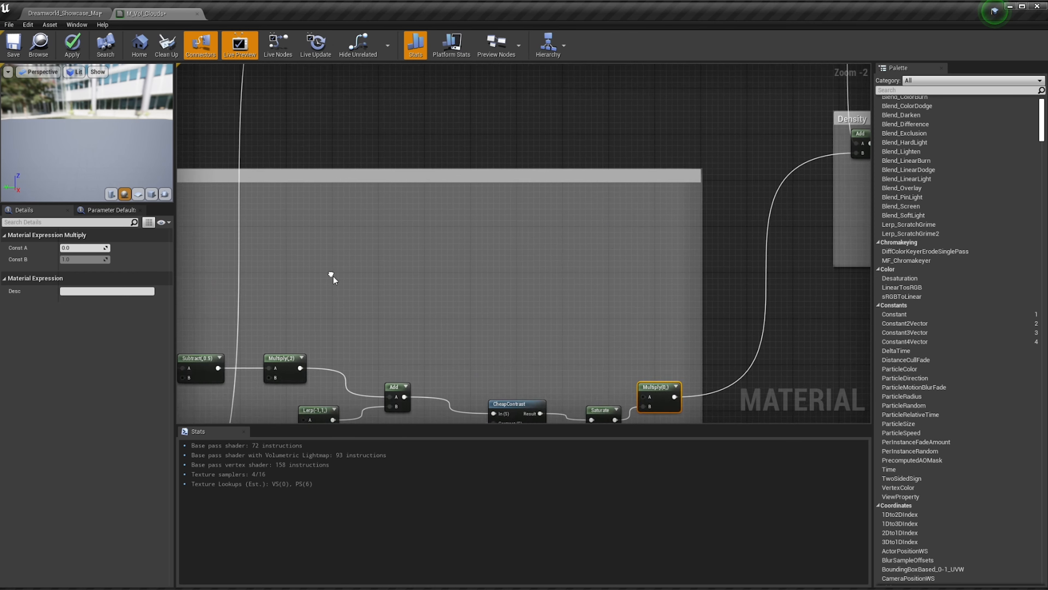
{"action": "scroll", "coordinate": [455, 251], "scroll_direction": "up", "scroll_amount": 3}
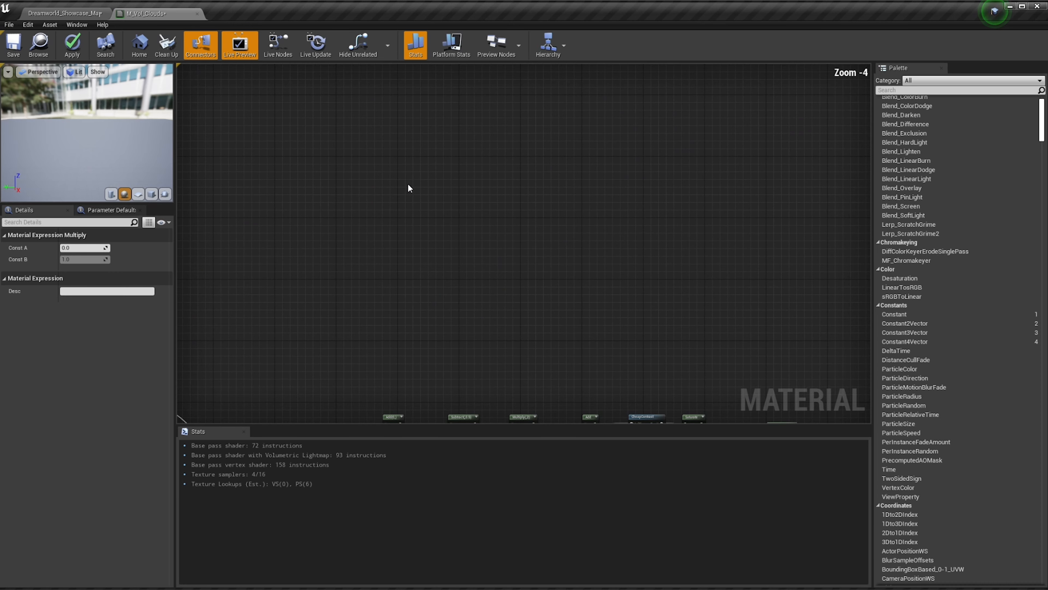
Add a CloudSampleAttribute node above the Subtract node of the CN network
{"action": "right_click", "coordinate": [427, 177]}
{"action": "scroll", "coordinate": [444, 166], "scroll_direction": "up", "scroll_amount": 2}
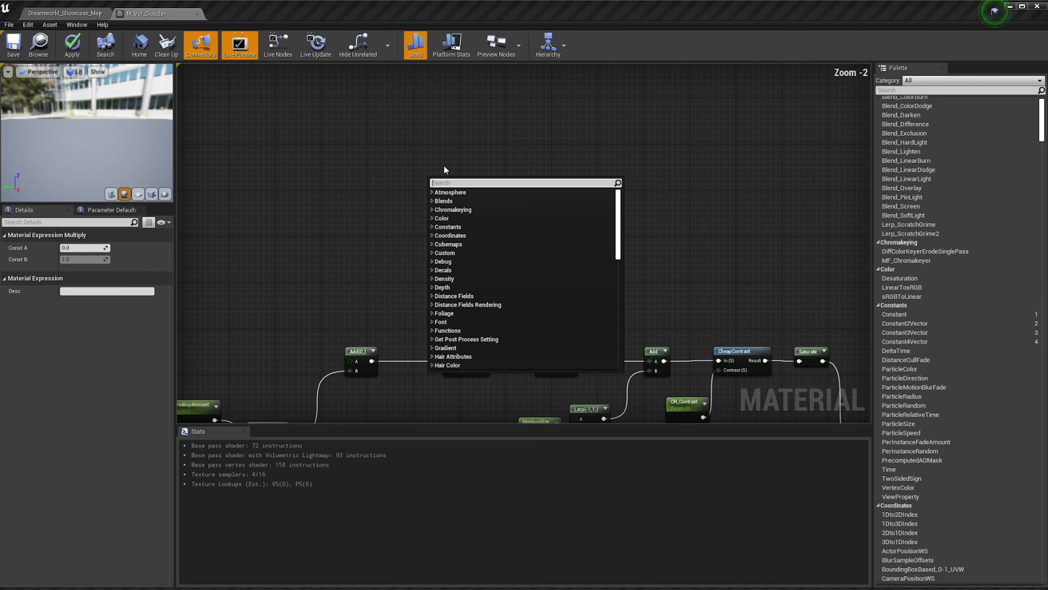
{"action": "right_click", "coordinate": [444, 165]}
{"action": "type", "text": "cloud"}
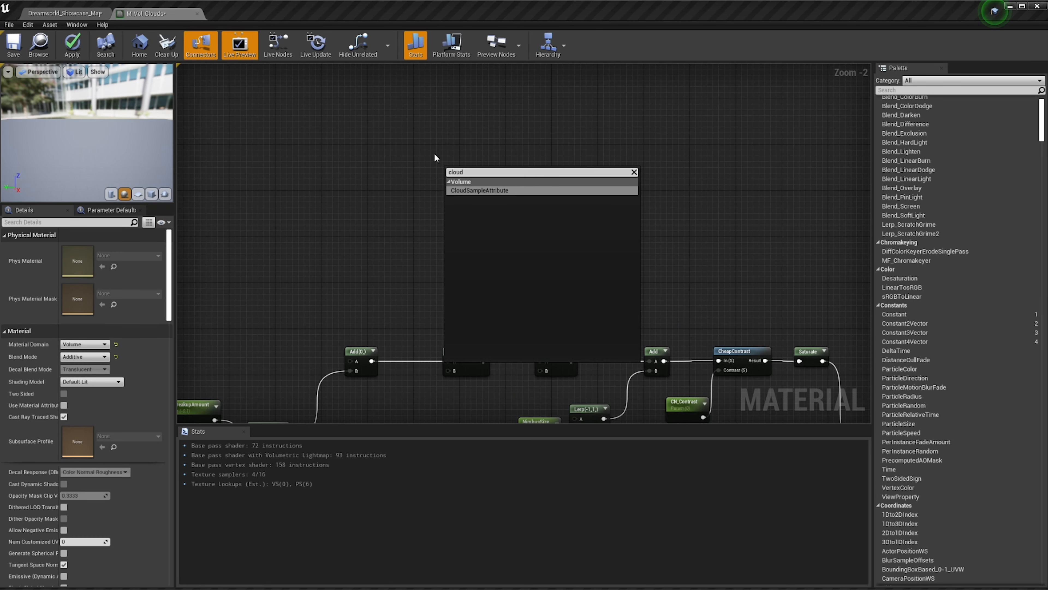
{"action": "key", "text": "Return"}
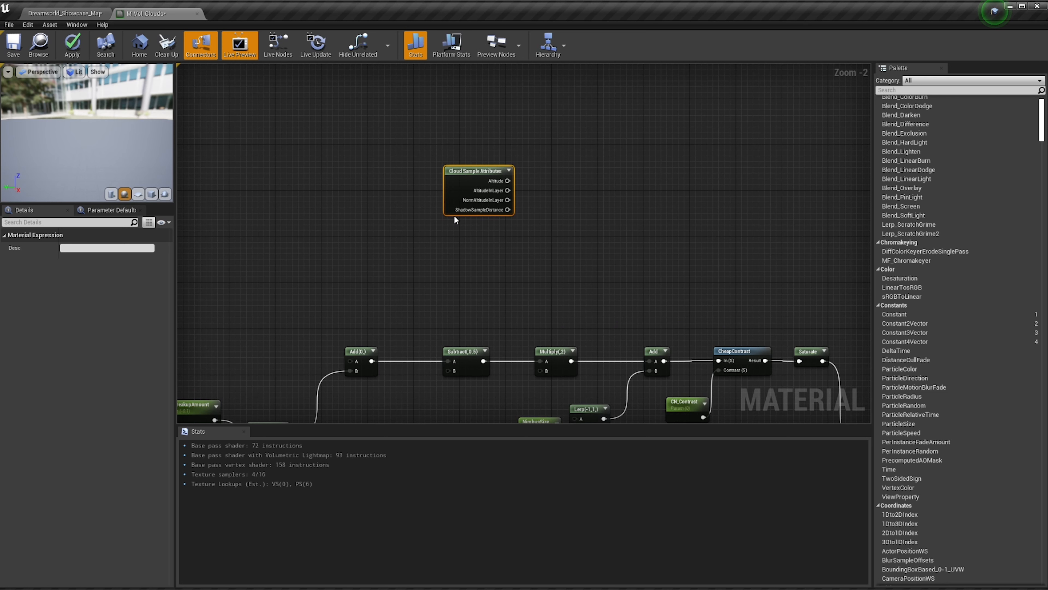
{"action": "right_click", "coordinate": [561, 176]}
{"action": "key", "text": "Escape"}
{"action": "right_click_drag", "start_coordinate": [552, 185], "coordinate": [517, 190]}
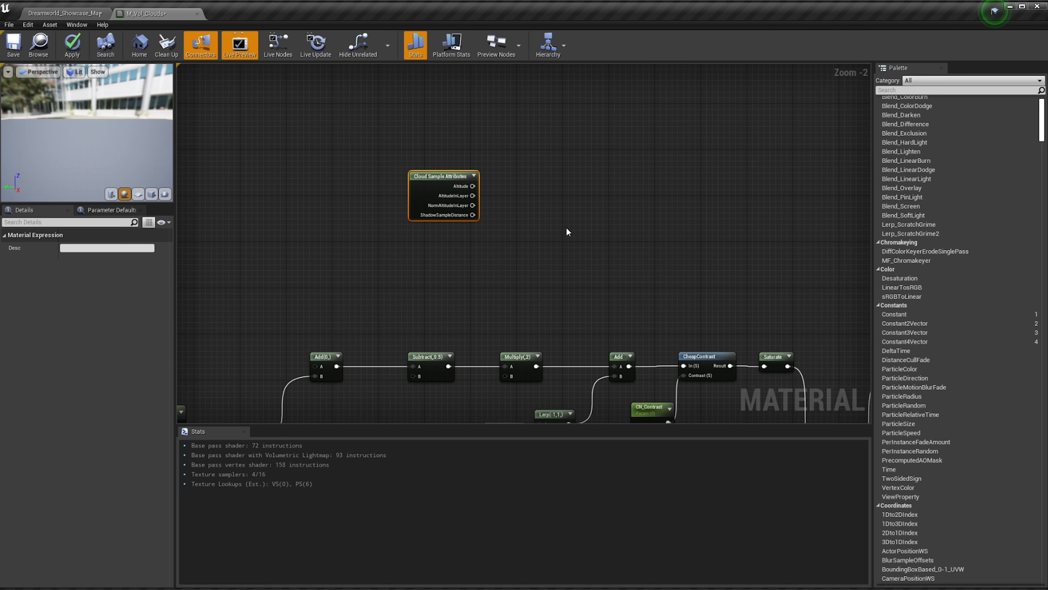
Examine the first half of the CN network, from CN_BreakupAmount to the Saturate after CheapContrast, and its link toward Density
{"action": "right_click_drag", "start_coordinate": [518, 251], "coordinate": [506, 158]}
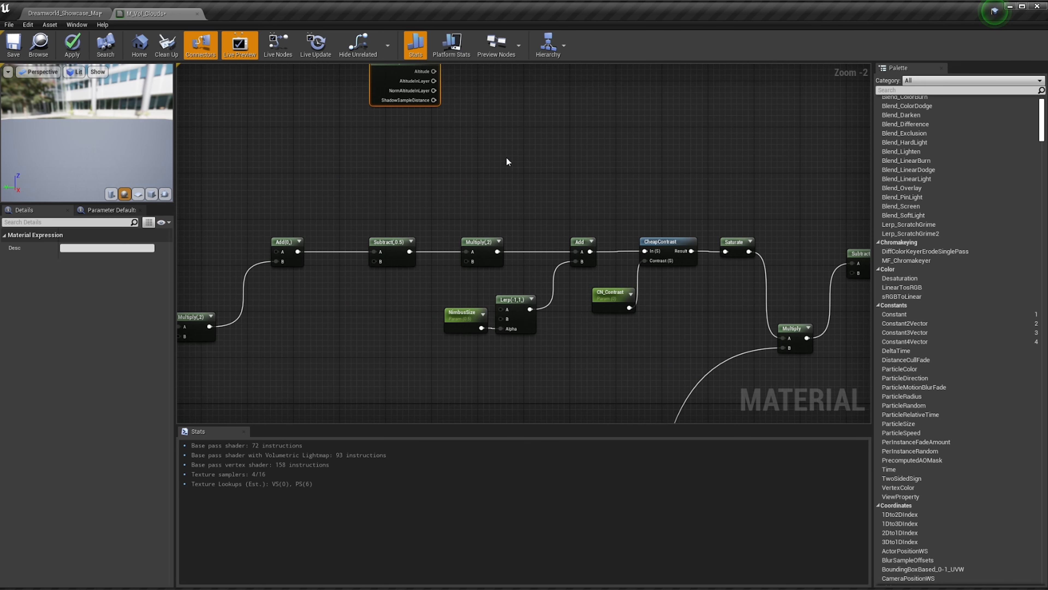
{"action": "scroll", "coordinate": [447, 303], "scroll_direction": "down", "scroll_amount": 3}
{"action": "right_click_drag", "start_coordinate": [446, 304], "coordinate": [501, 241]}
{"action": "scroll", "coordinate": [502, 241], "scroll_direction": "up", "scroll_amount": 2}
{"action": "left_click_drag", "start_coordinate": [253, 117], "coordinate": [837, 240]}
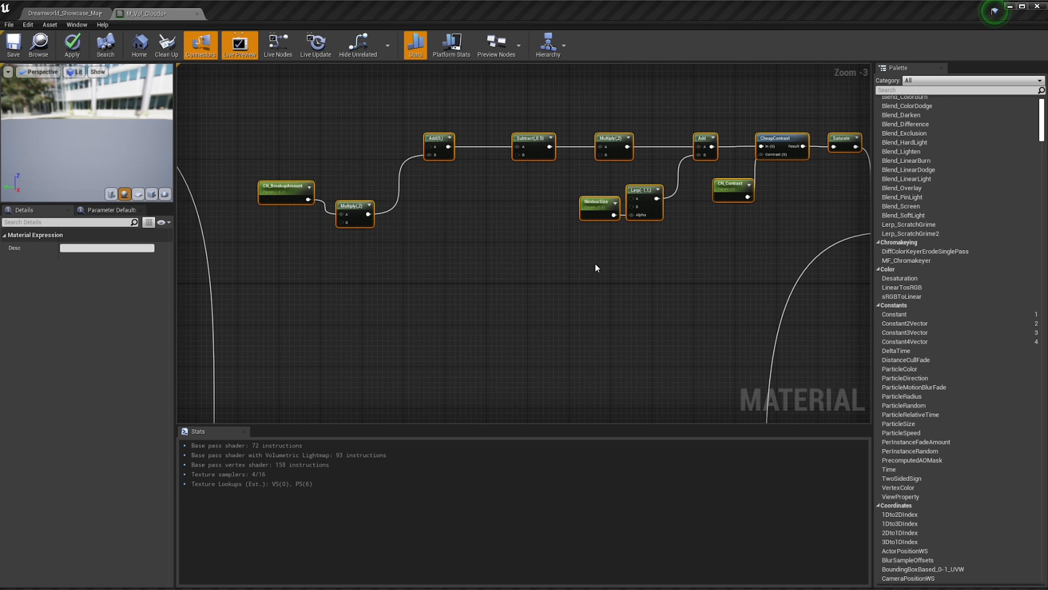
{"action": "right_click_drag", "start_coordinate": [591, 267], "coordinate": [433, 270]}
{"action": "scroll", "coordinate": [496, 292], "scroll_direction": "down", "scroll_amount": 2}
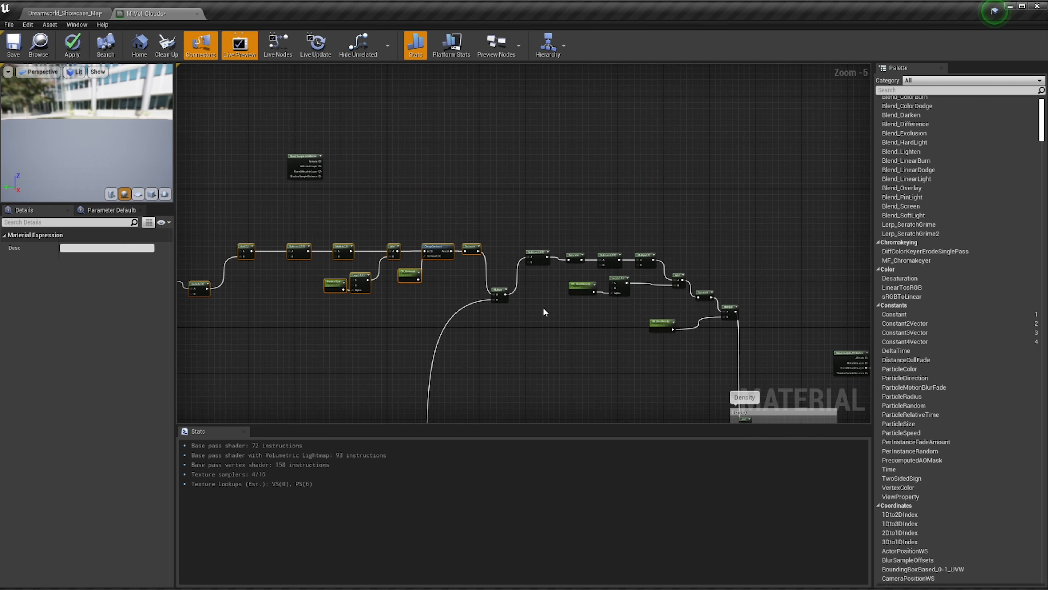
{"action": "scroll", "coordinate": [545, 312], "scroll_direction": "up", "scroll_amount": 2}
{"action": "scroll", "coordinate": [555, 329], "scroll_direction": "up", "scroll_amount": 1}
{"action": "scroll", "coordinate": [474, 265], "scroll_direction": "up", "scroll_amount": 1}
Add a CurveAtlasRowParameter node beside the new Cloud Sample Attributes node
{"action": "left_click", "coordinate": [436, 194]}
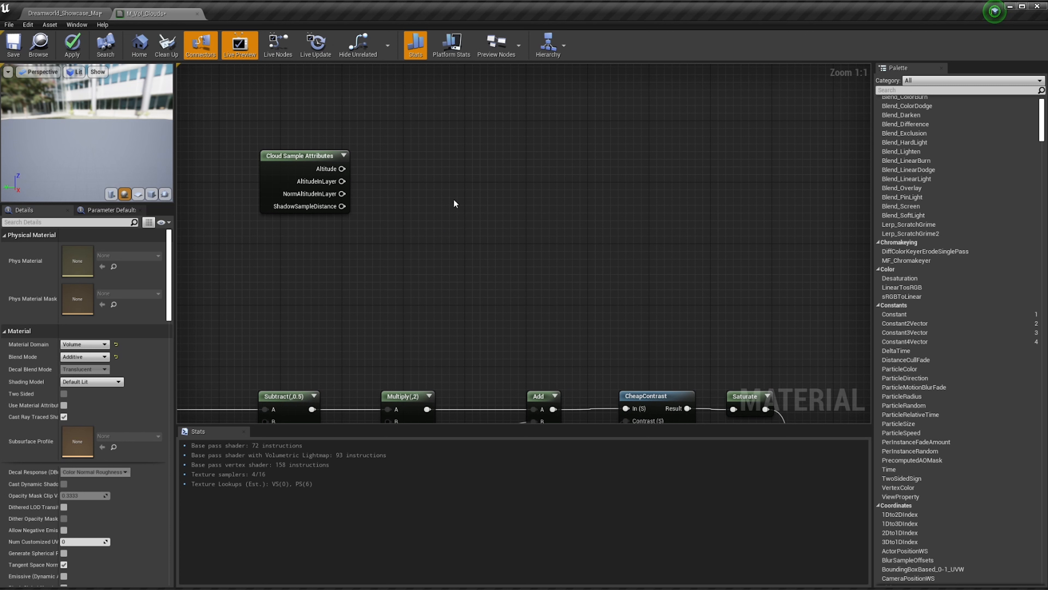
{"action": "right_click", "coordinate": [423, 179]}
{"action": "type", "text": "scurve"}
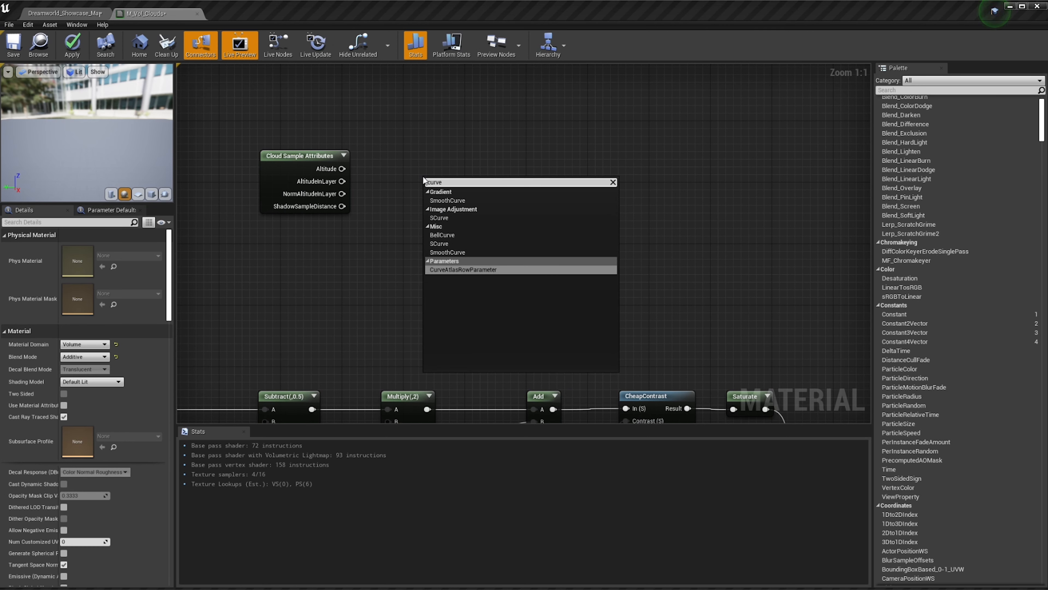
{"action": "key", "text": "Return"}
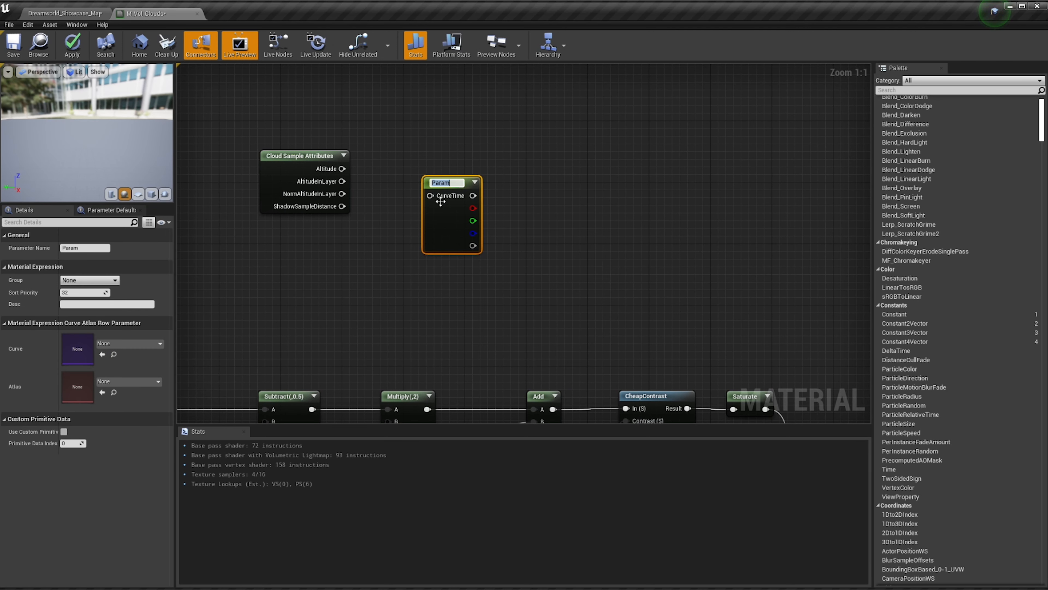
Move the curve atlas parameter up beside Cloud Sample Attributes, name it AltitudeCurve, and feed NormAltitudeInLayer into its CurveTime
{"action": "left_click_drag", "start_coordinate": [447, 224], "coordinate": [444, 188]}
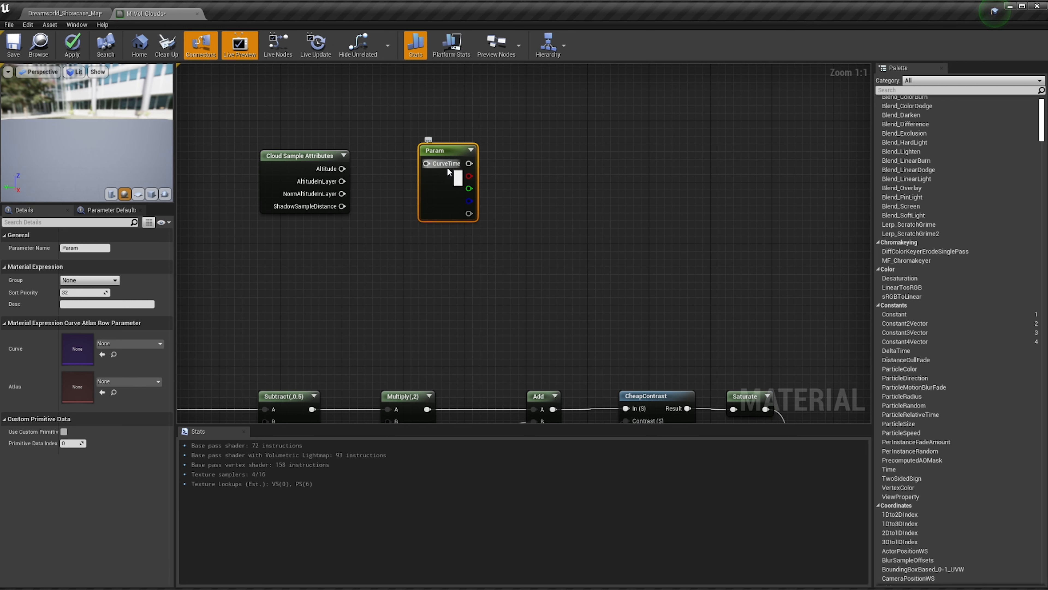
{"action": "right_click", "coordinate": [436, 156]}
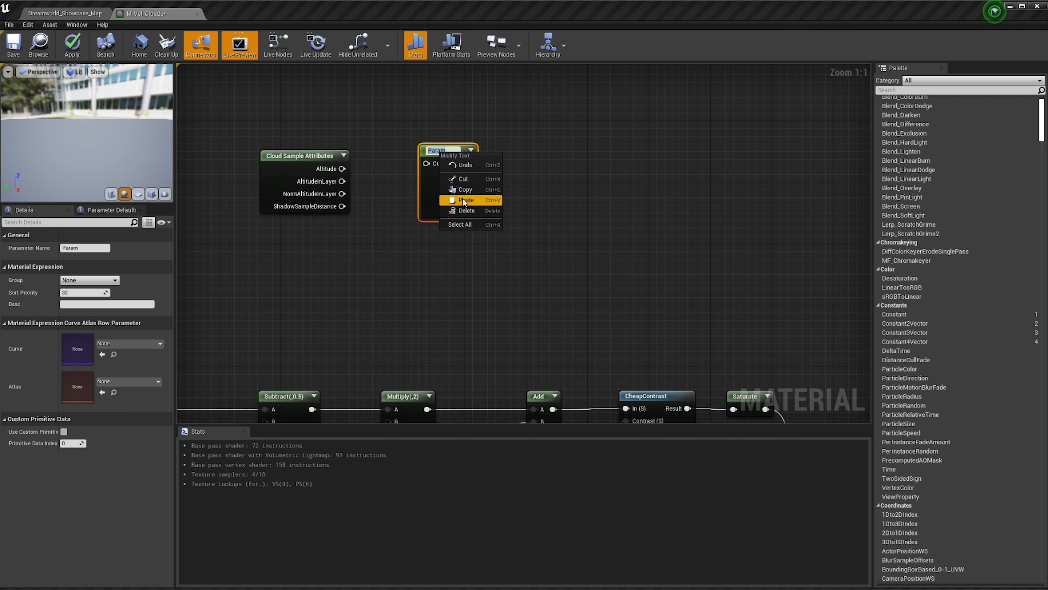
{"action": "left_click", "coordinate": [447, 158]}
{"action": "type", "text": "C"}
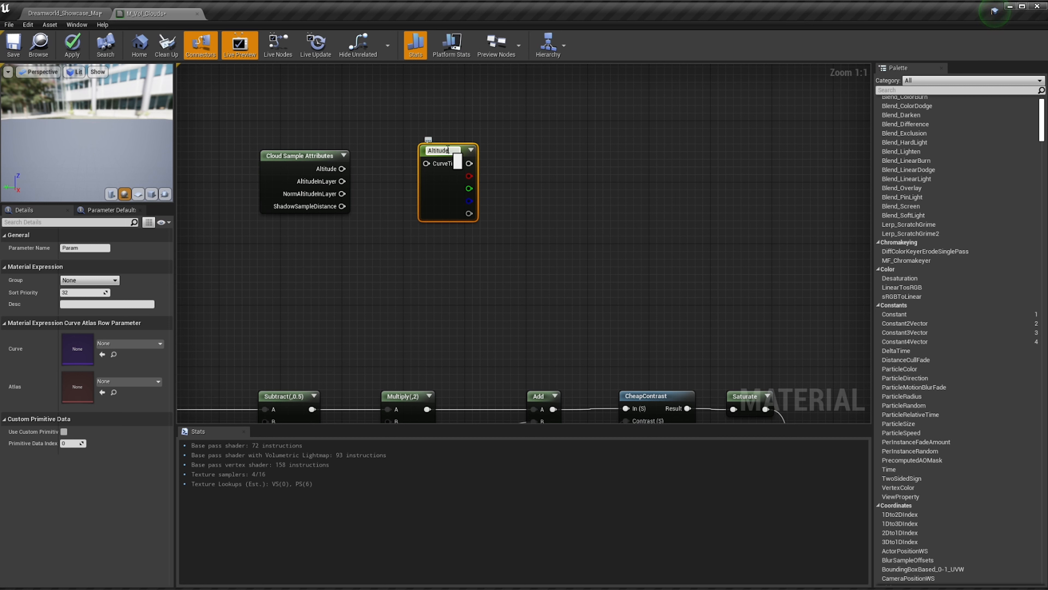
{"action": "type", "text": "ltitudeCurve"}
{"action": "key", "text": "Return"}
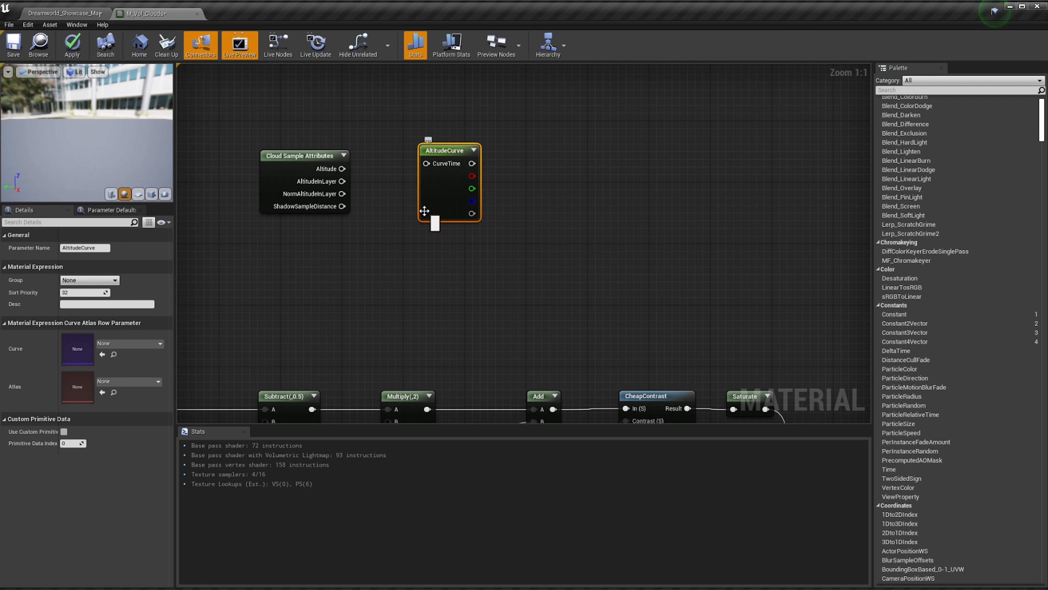
{"action": "left_click_drag", "start_coordinate": [342, 193], "coordinate": [427, 163]}
{"action": "right_click_drag", "start_coordinate": [532, 245], "coordinate": [417, 179]}
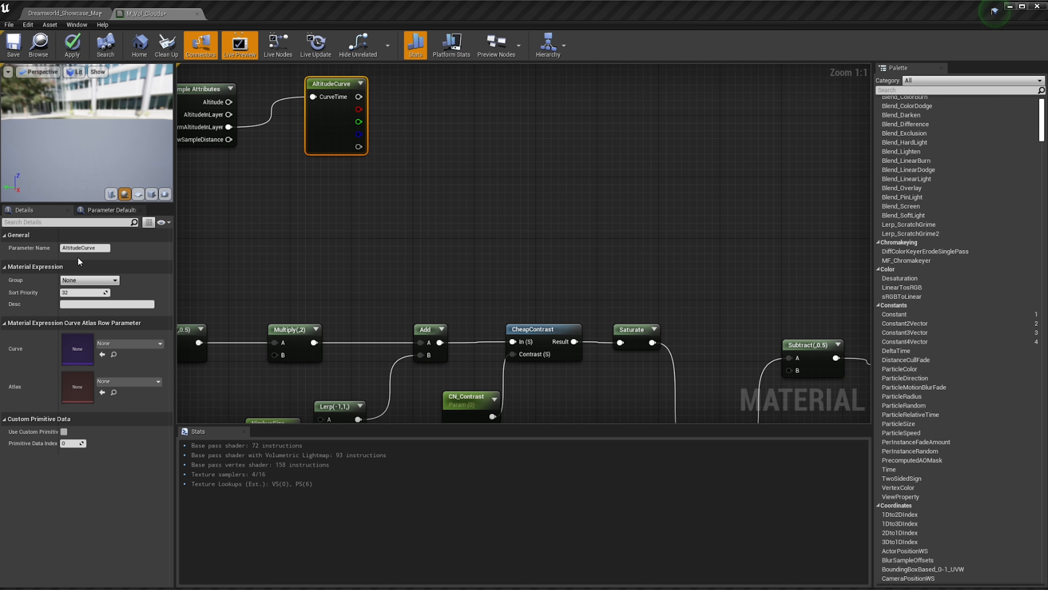
Connect AltitudeCurve's red output to input A of the Stratus network's final Multiply, and start a wire from its green output
{"action": "left_click_drag", "start_coordinate": [359, 109], "coordinate": [749, 269]}
{"action": "scroll", "coordinate": [710, 228], "scroll_direction": "down", "scroll_amount": 3}
{"action": "right_click_drag", "start_coordinate": [710, 228], "coordinate": [589, 198]}
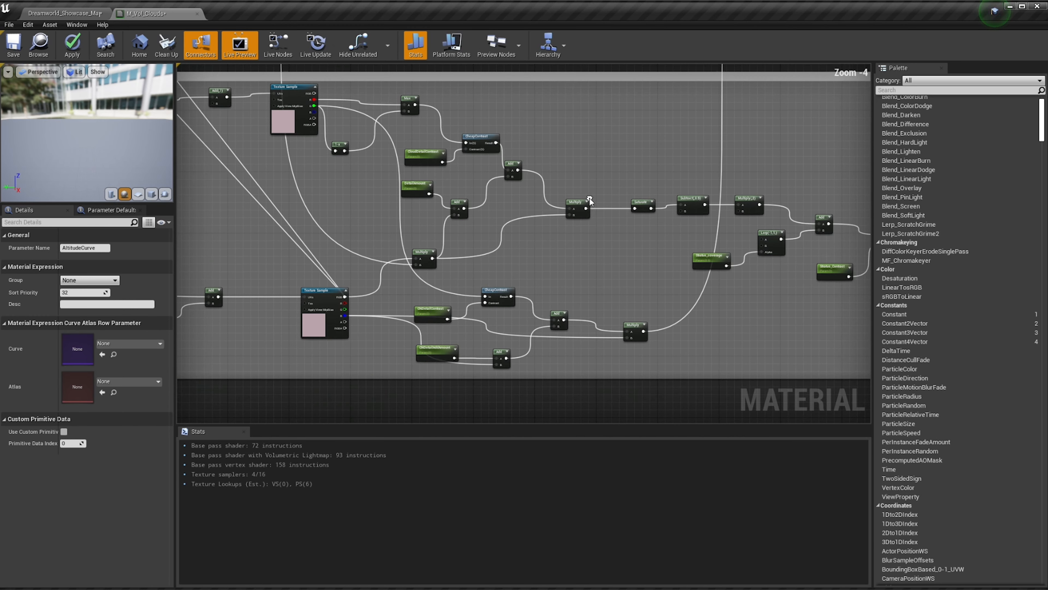
{"action": "scroll", "coordinate": [660, 221], "scroll_direction": "up", "scroll_amount": 1}
{"action": "right_click_drag", "start_coordinate": [650, 220], "coordinate": [517, 205]}
{"action": "scroll", "coordinate": [517, 205], "scroll_direction": "down", "scroll_amount": 2}
{"action": "right_click_drag", "start_coordinate": [704, 210], "coordinate": [526, 199]}
{"action": "scroll", "coordinate": [527, 199], "scroll_direction": "up", "scroll_amount": 3}
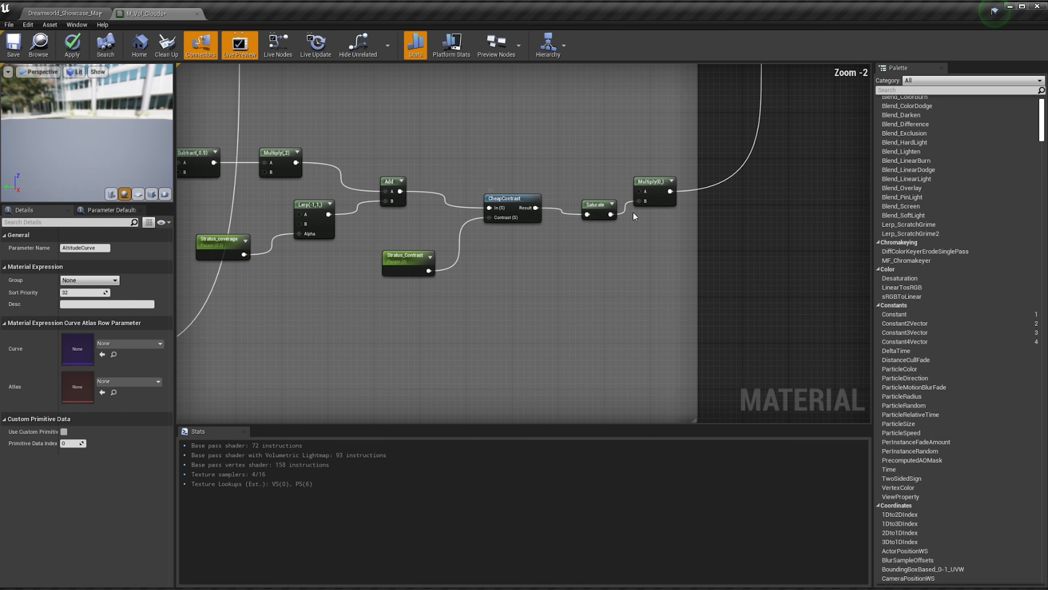
{"action": "left_click_drag", "start_coordinate": [640, 188], "coordinate": [601, 207]}
{"action": "scroll", "coordinate": [551, 150], "scroll_direction": "down", "scroll_amount": 2}
{"action": "scroll", "coordinate": [454, 223], "scroll_direction": "up", "scroll_amount": 3}
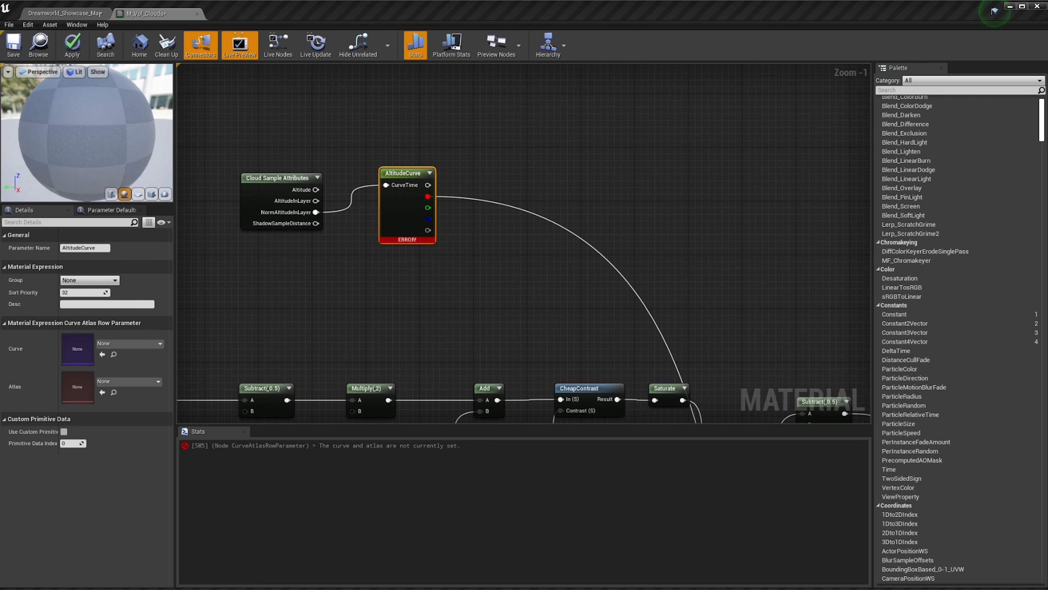
{"action": "left_click_drag", "start_coordinate": [428, 208], "coordinate": [429, 211]}
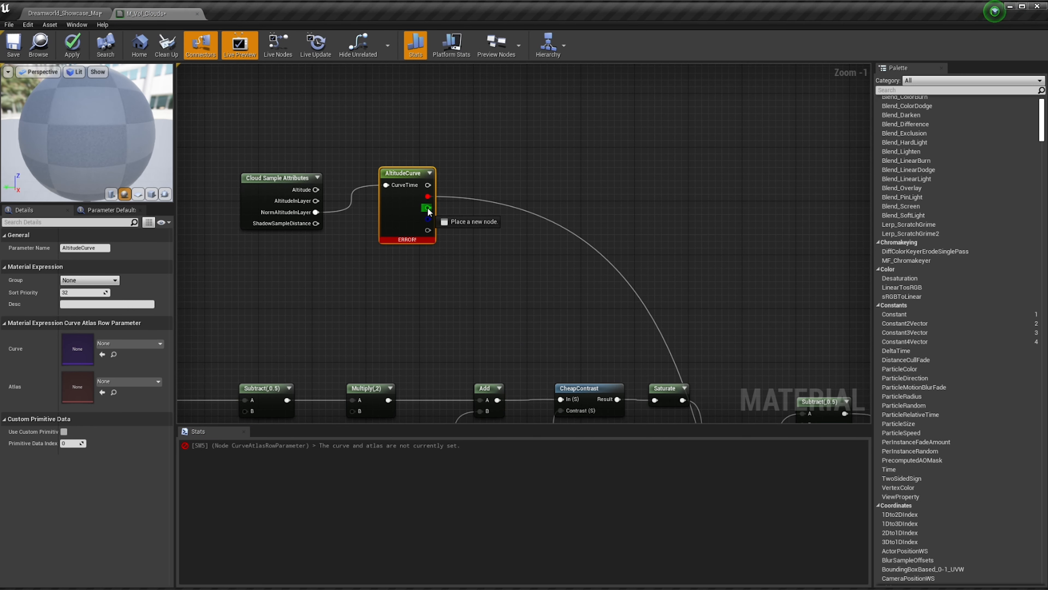
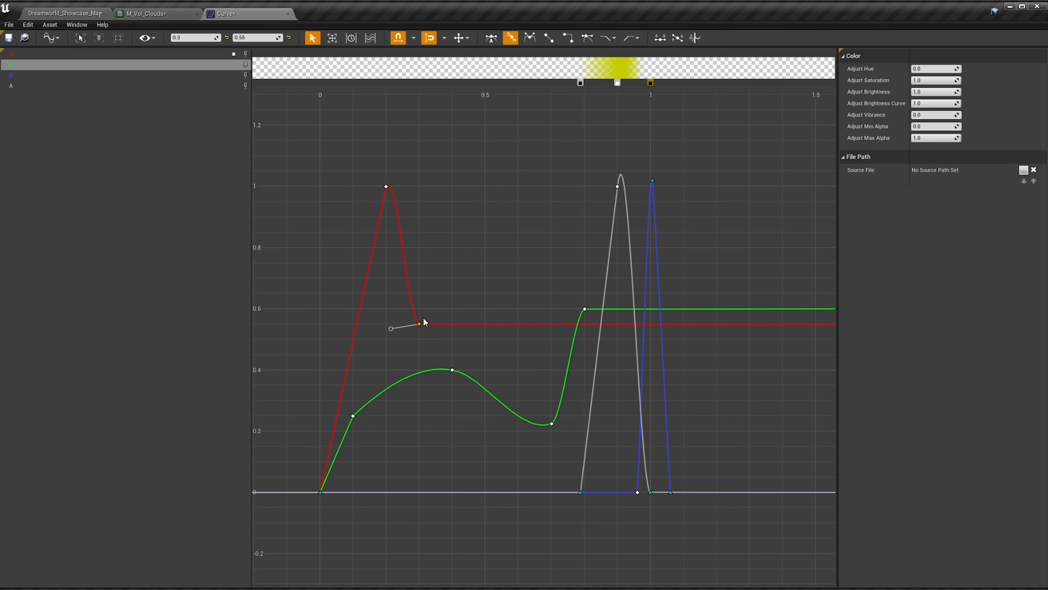
Set the red curve's last key to Linear and move it to time 0.4 with value 0.0
{"action": "right_click", "coordinate": [422, 329]}
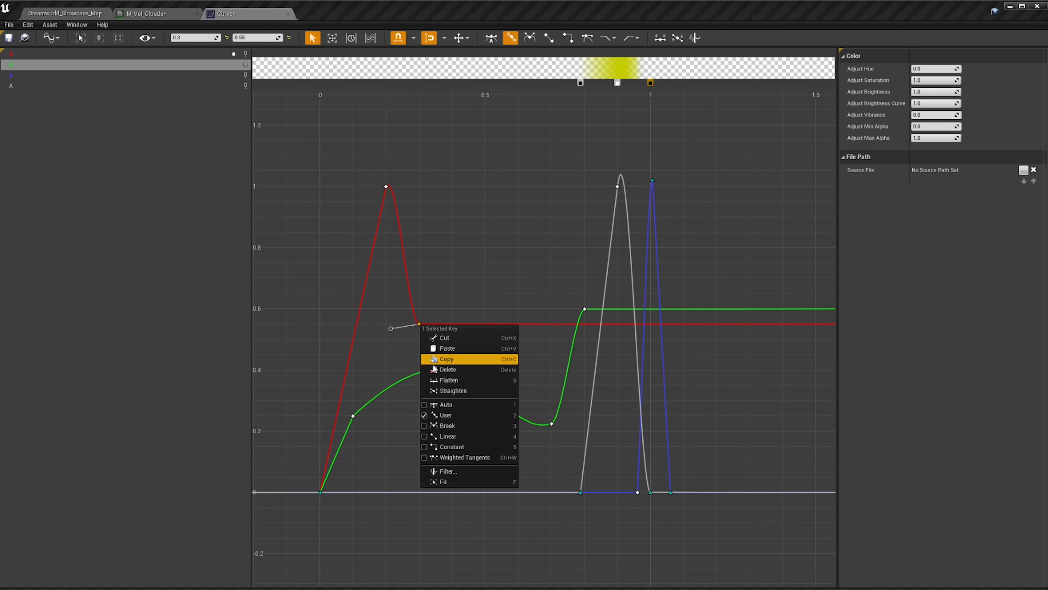
{"action": "left_click", "coordinate": [448, 436]}
{"action": "left_click_drag", "start_coordinate": [418, 327], "coordinate": [426, 490]}
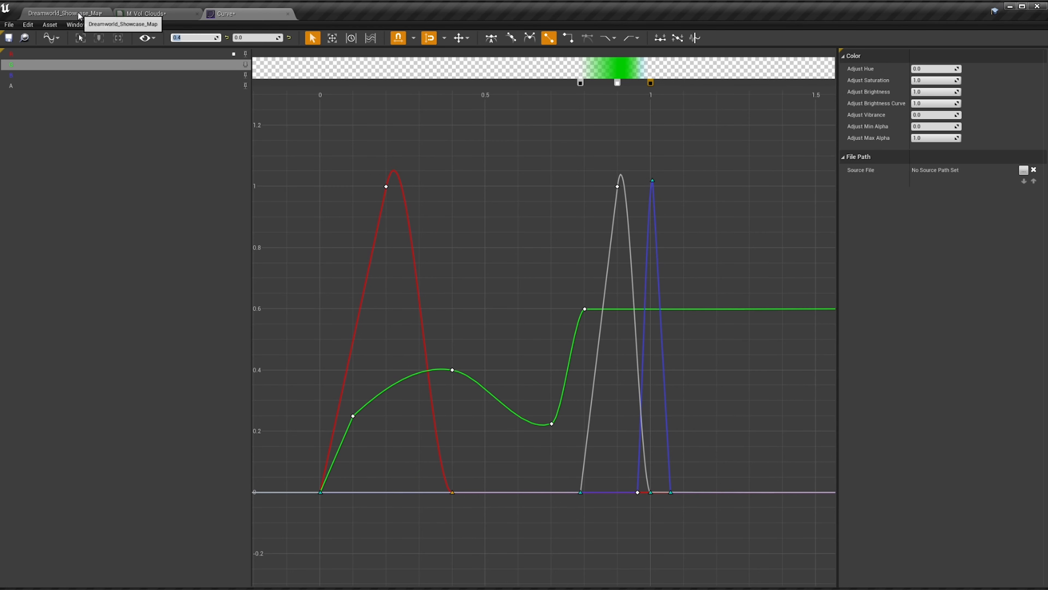
Return to the level editor and open the Curve_Atlas asset from the Atmospheree/Tutorial folder
{"action": "left_click", "coordinate": [79, 15]}
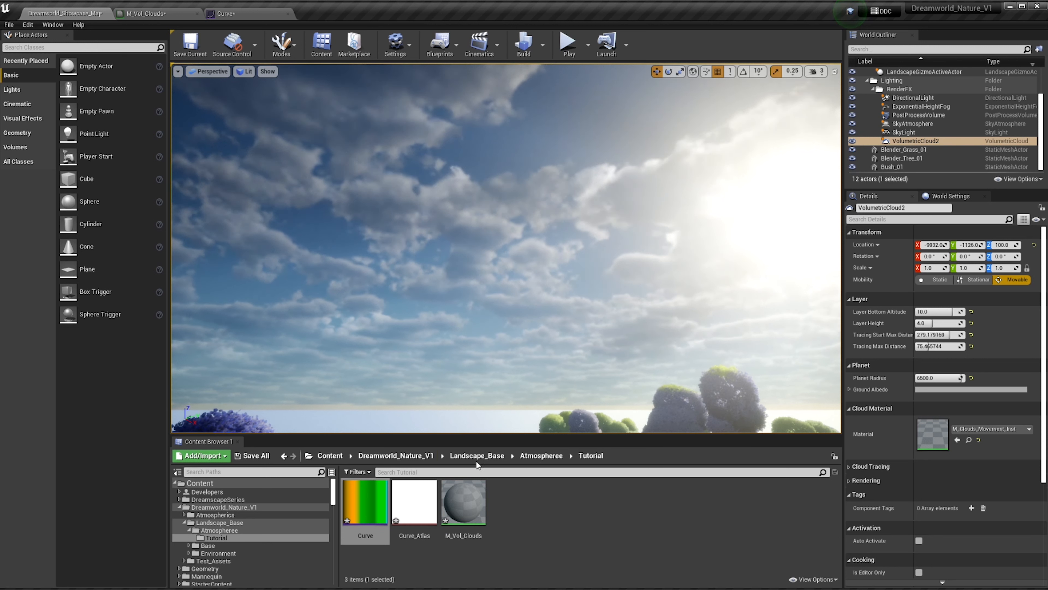
{"action": "left_click", "coordinate": [541, 456]}
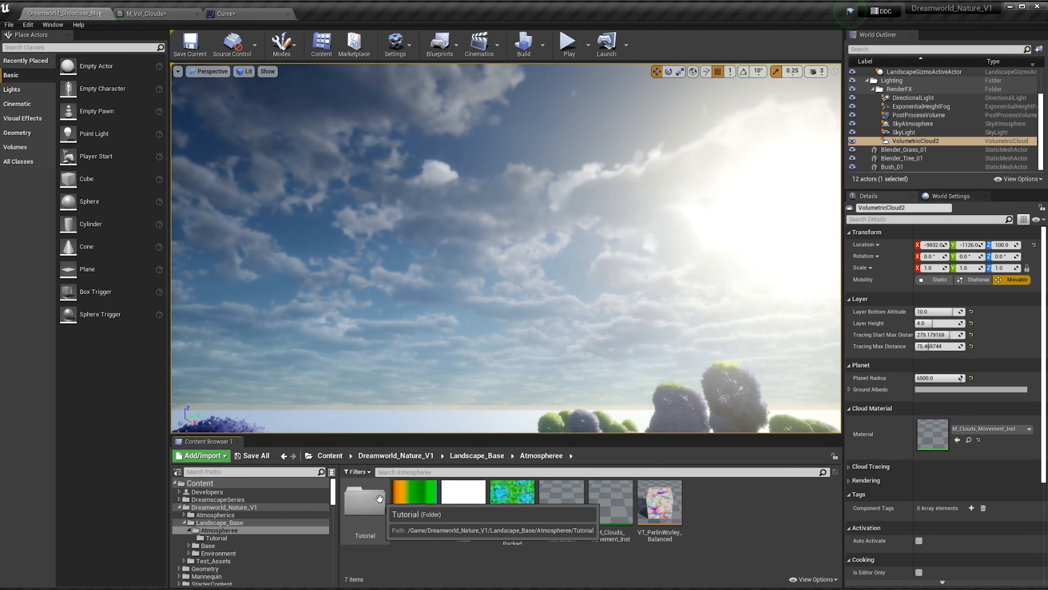
{"action": "double_click", "coordinate": [380, 498]}
{"action": "left_click", "coordinate": [373, 501]}
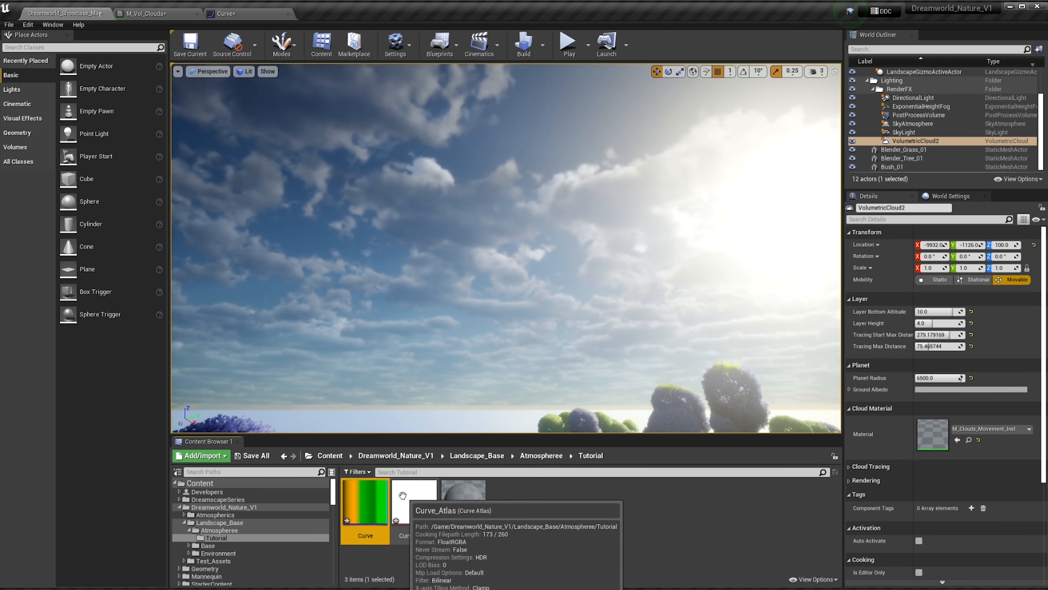
{"action": "double_click", "coordinate": [402, 495]}
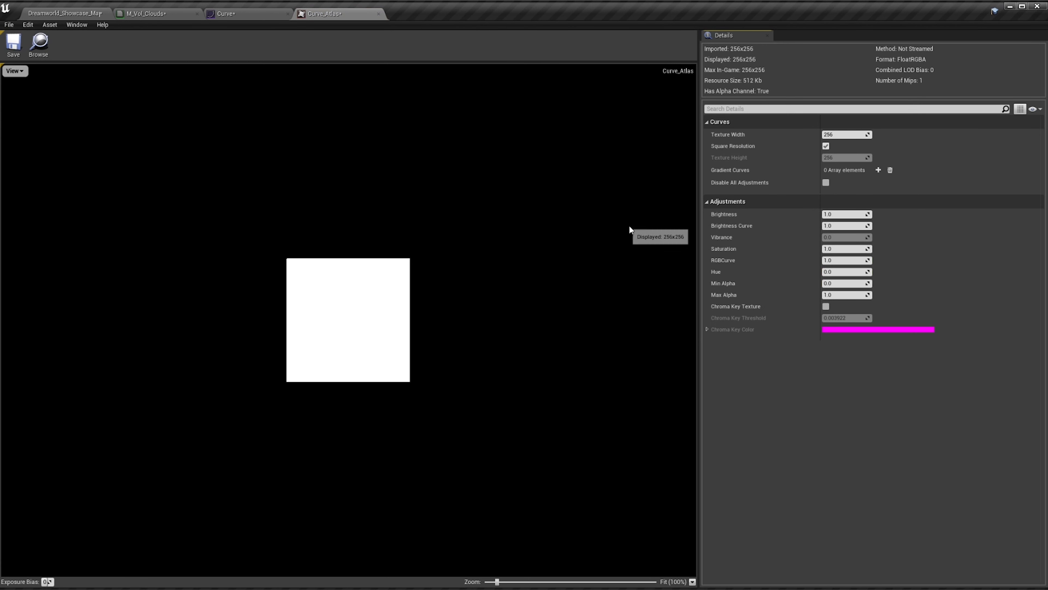
Add one Gradient Curves element to Curve_Atlas and assign the Curve asset to it
{"action": "left_click", "coordinate": [878, 170]}
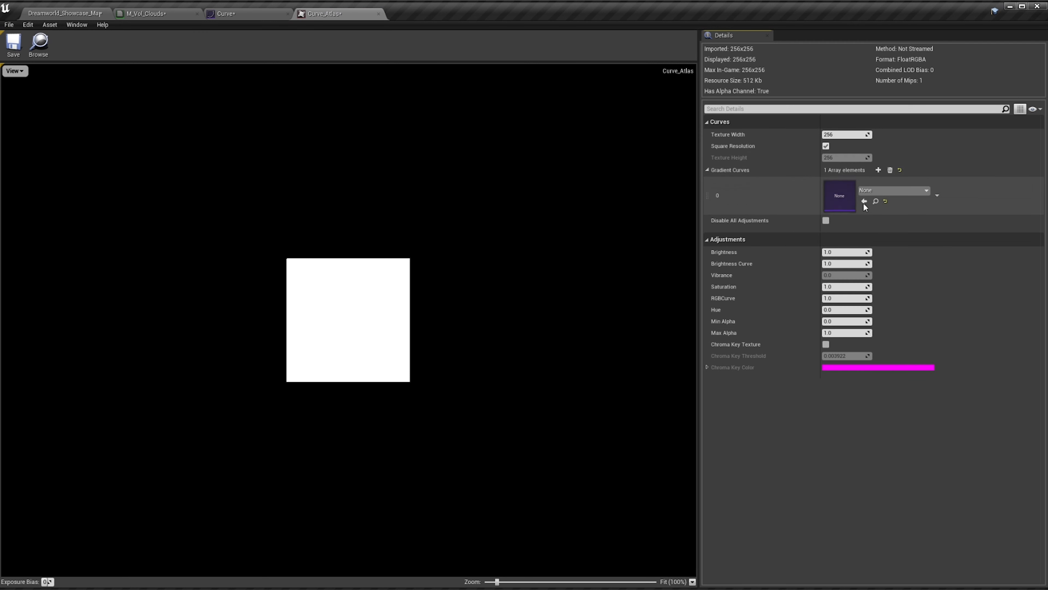
{"action": "left_click", "coordinate": [882, 192]}
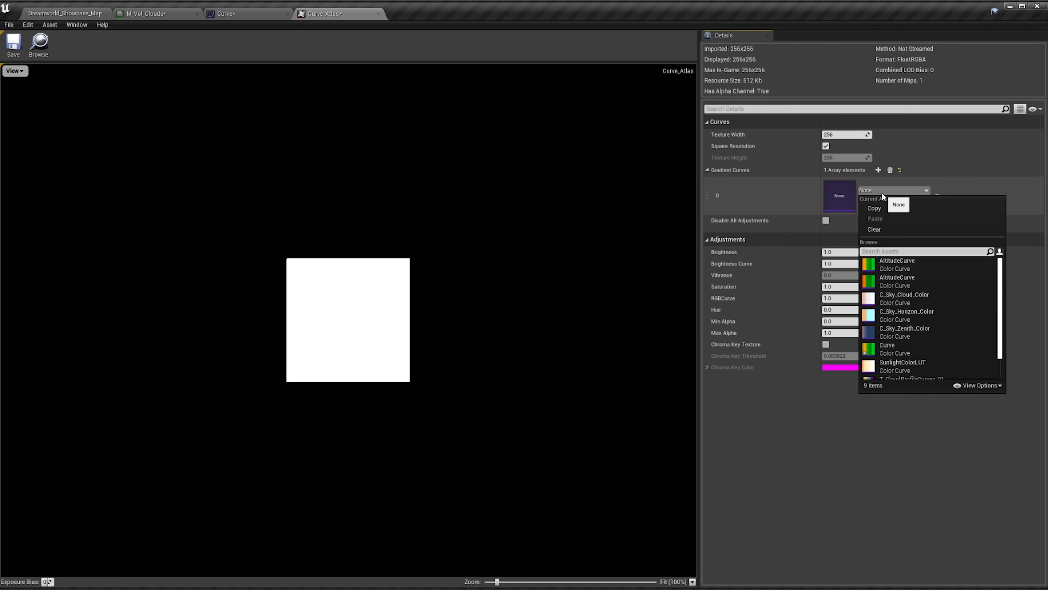
{"action": "type", "text": "at"}
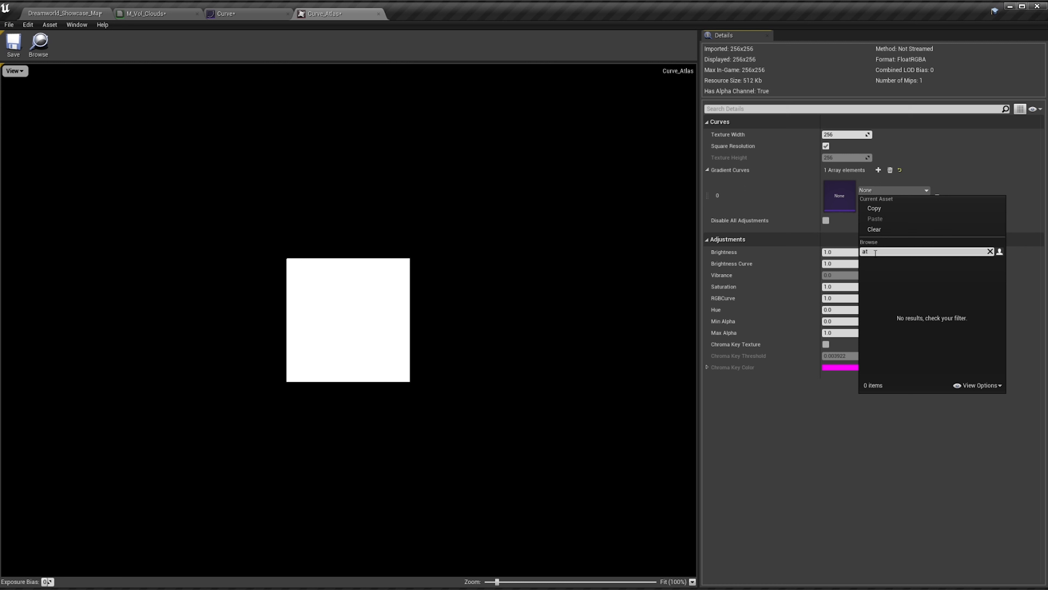
{"action": "type", "text": "curve"}
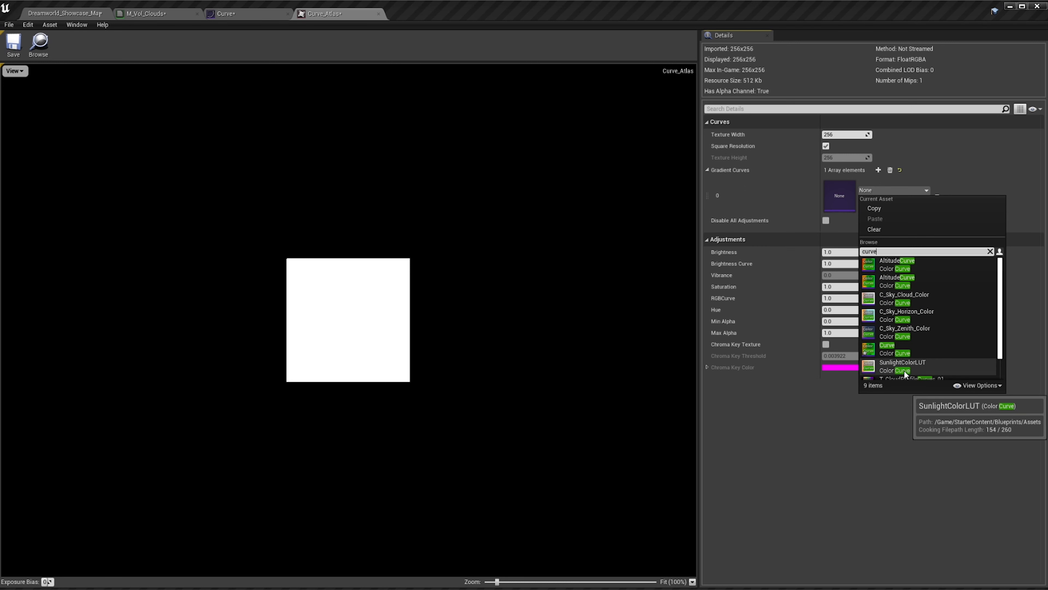
{"action": "left_click", "coordinate": [898, 348]}
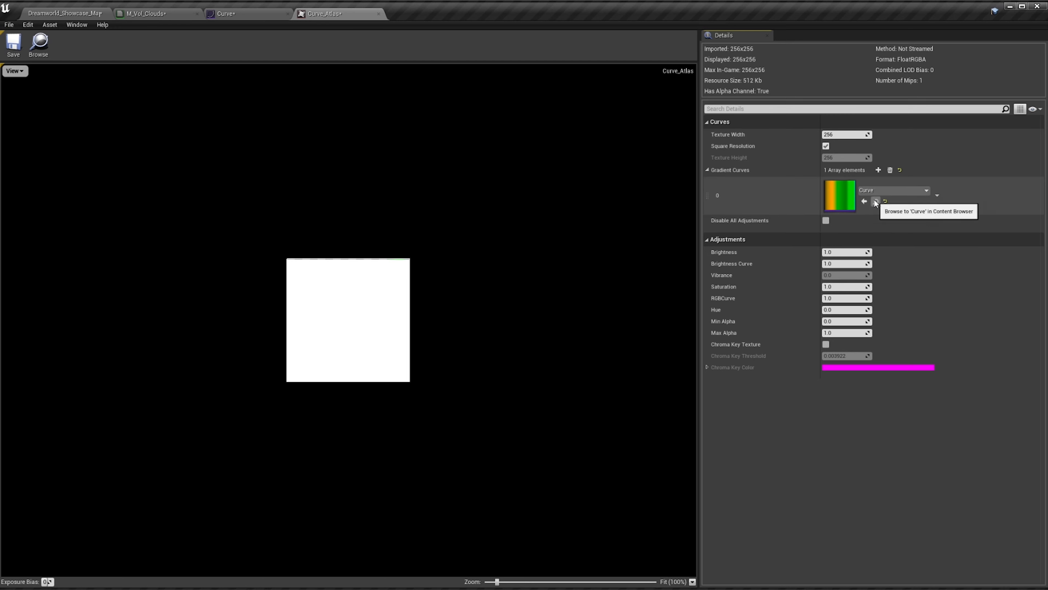
Locate Curve in the content browser, close the Curve_Atlas and Curve editors, and select the AltitudeCurve node in M_Vol_Clouds
{"action": "left_click", "coordinate": [876, 202]}
{"action": "mouse_move", "coordinate": [365, 502]}
{"action": "left_mouse_down"}
{"action": "mouse_move", "coordinate": [363, 485]}
{"action": "mouse_move", "coordinate": [370, 492]}
{"action": "left_mouse_up"}
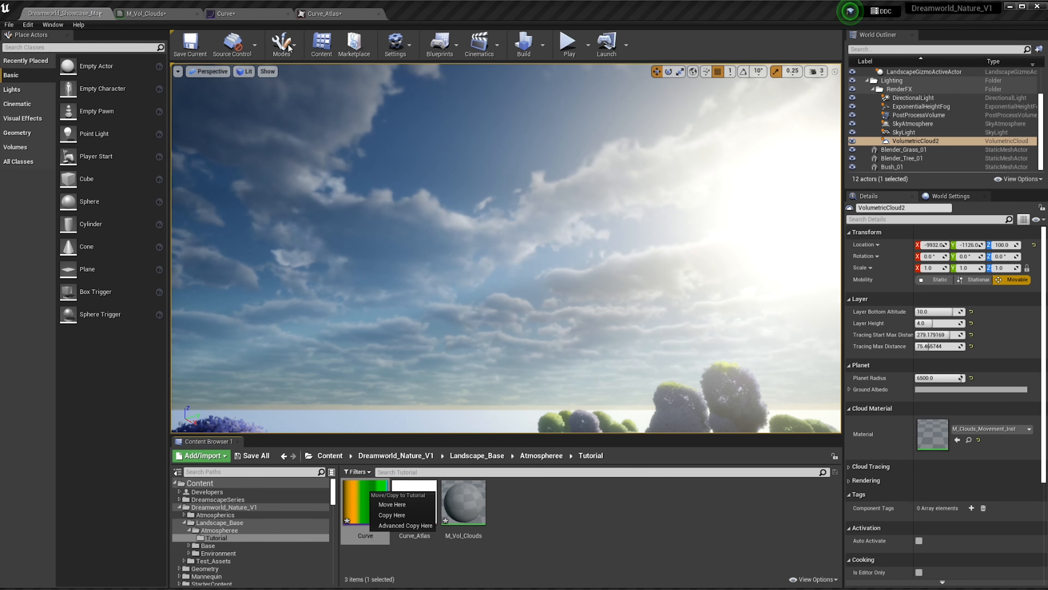
{"action": "left_click", "coordinate": [232, 15]}
{"action": "left_click", "coordinate": [329, 14]}
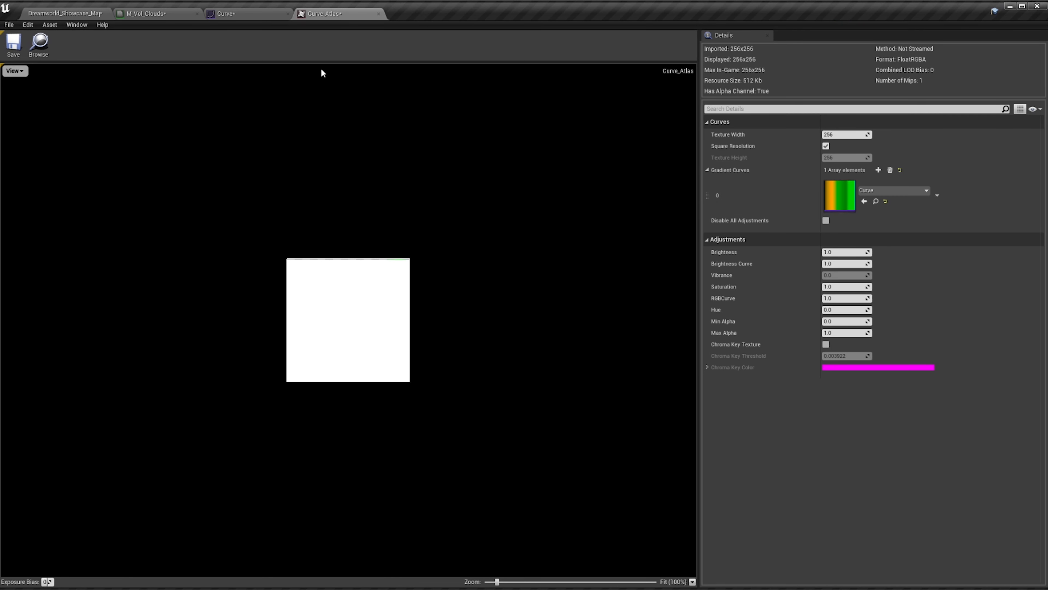
{"action": "left_click", "coordinate": [378, 14]}
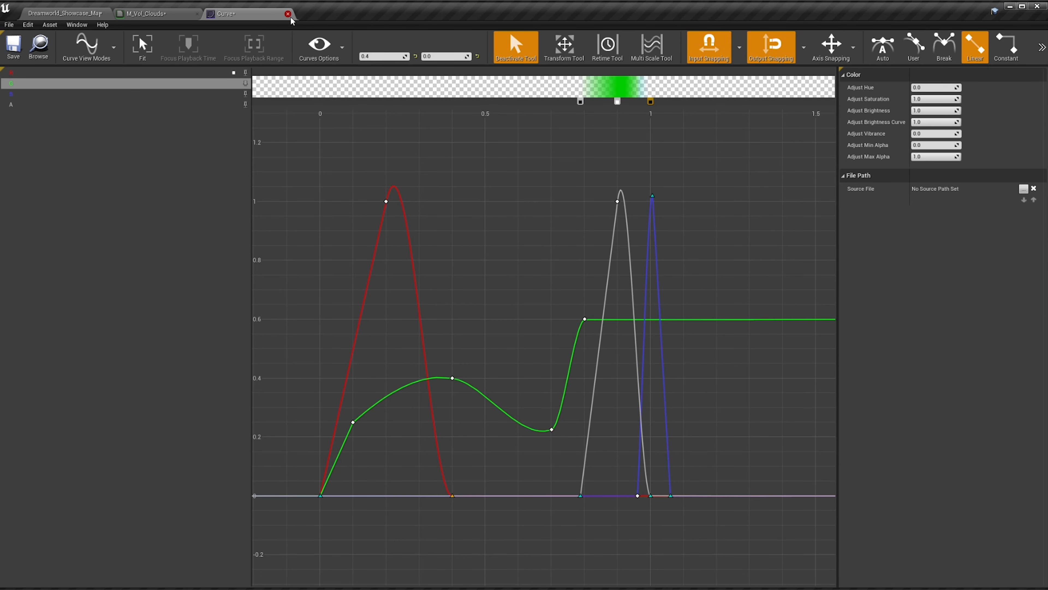
{"action": "left_click", "coordinate": [288, 14]}
{"action": "left_click", "coordinate": [483, 197]}
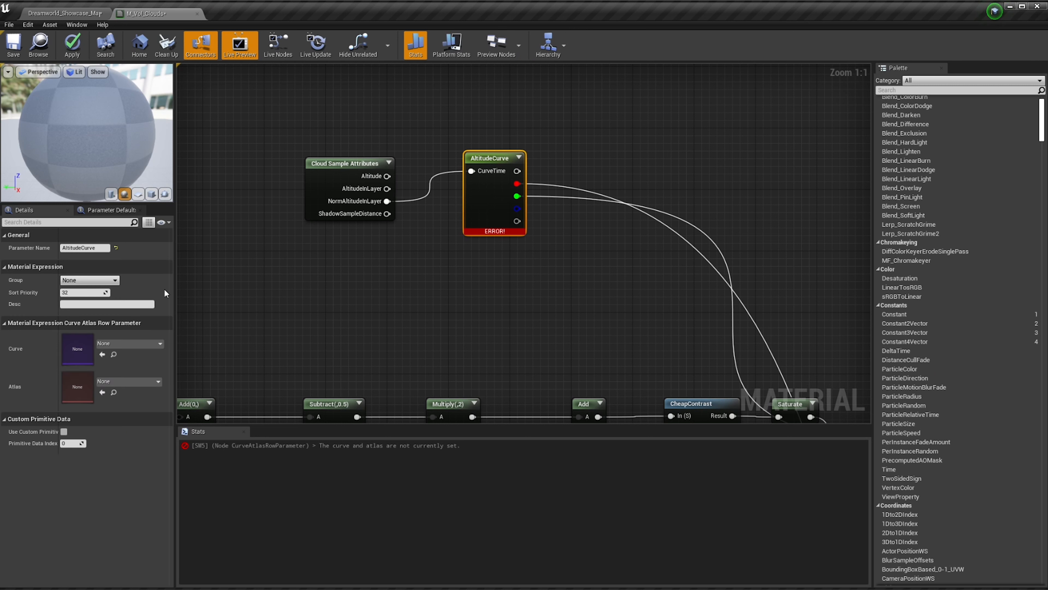
{"action": "left_click", "coordinate": [129, 344]}
{"action": "left_click", "coordinate": [116, 386]}
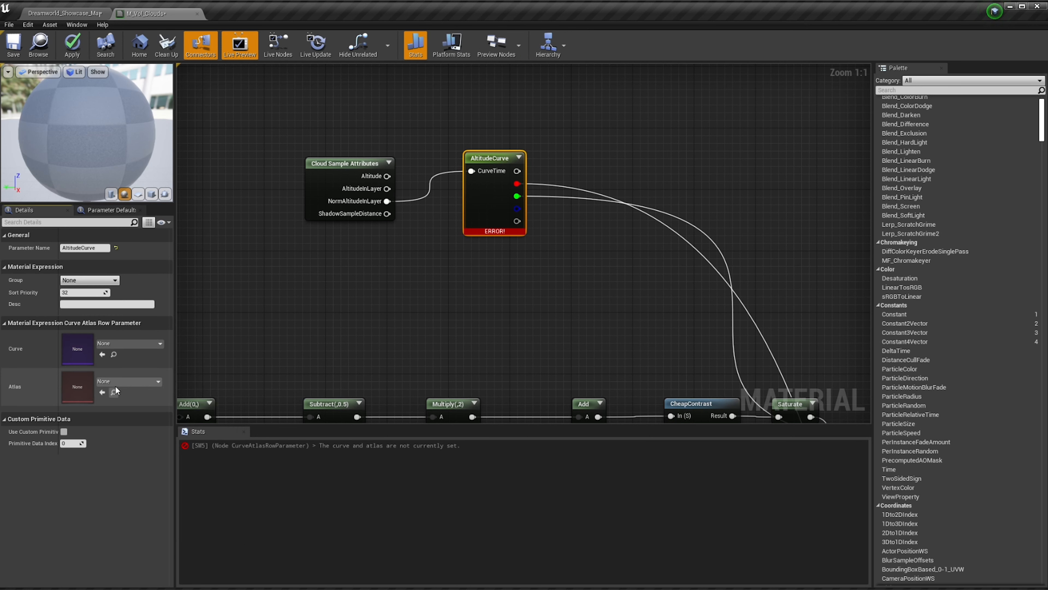
{"action": "left_click", "coordinate": [121, 383]}
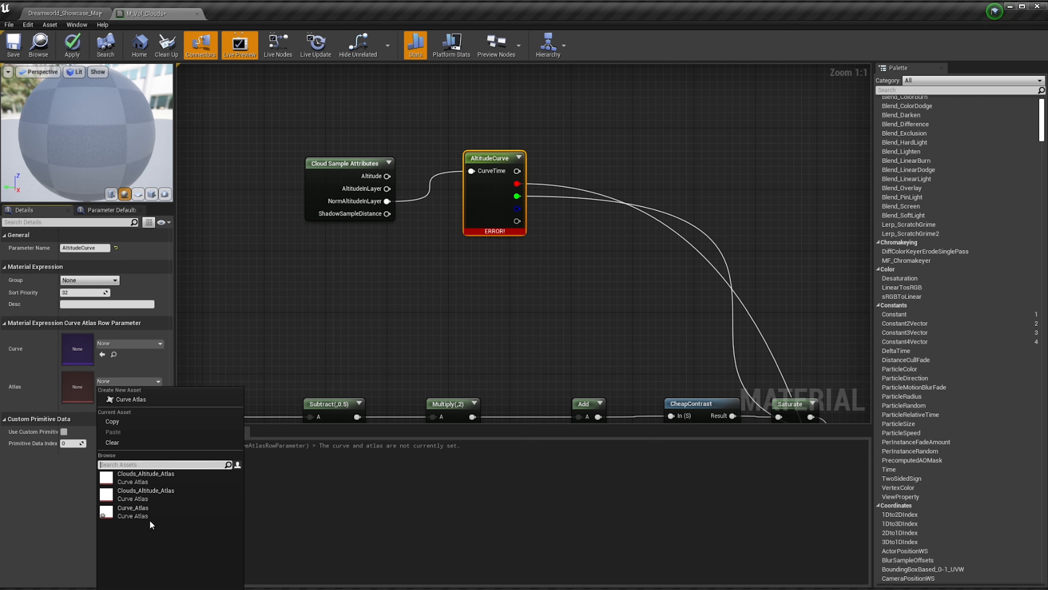
{"action": "left_click", "coordinate": [331, 533]}
Float the M_Vol_Clouds editor above the content browser and assign Curve_Atlas and Curve to the AltitudeCurve node's Atlas and Curve
{"action": "left_click_drag", "start_coordinate": [161, 13], "coordinate": [310, 126]}
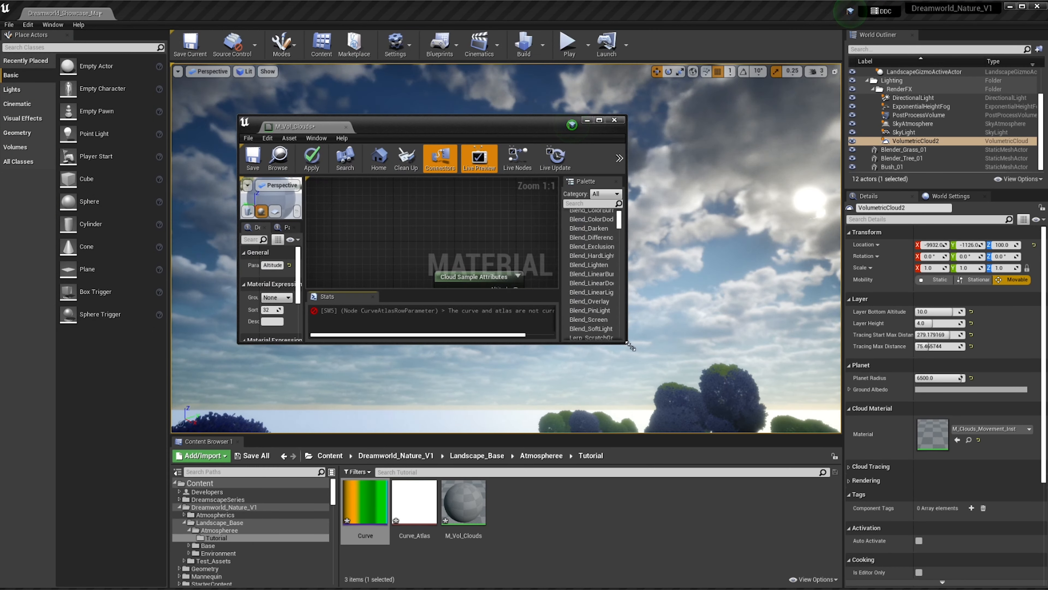
{"action": "left_click_drag", "start_coordinate": [633, 350], "coordinate": [850, 499]}
{"action": "left_click_drag", "start_coordinate": [485, 129], "coordinate": [483, 67]}
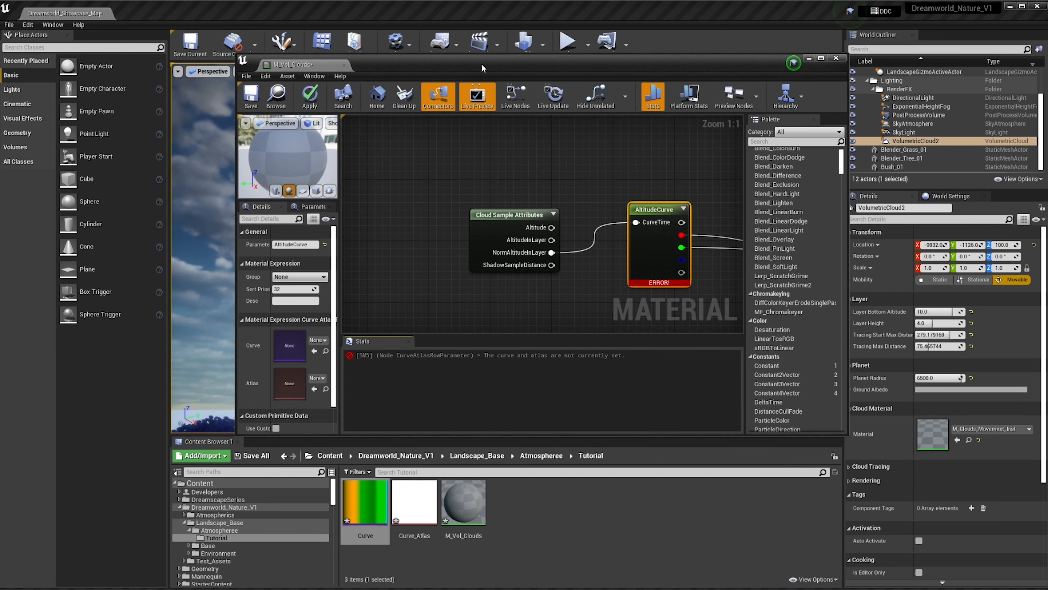
{"action": "left_click_drag", "start_coordinate": [415, 513], "coordinate": [291, 384]}
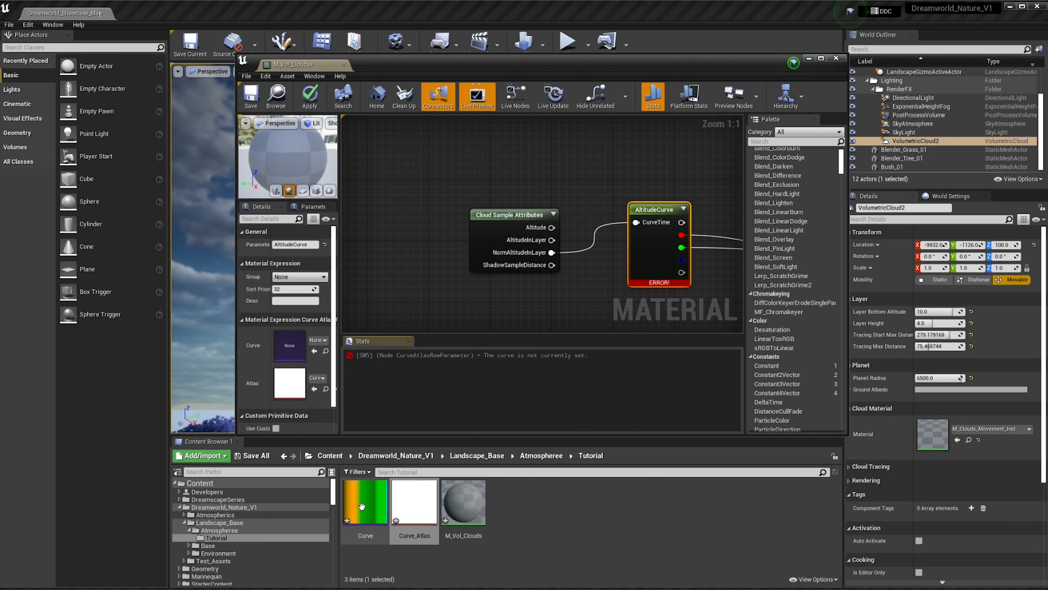
{"action": "left_click_drag", "start_coordinate": [365, 502], "coordinate": [288, 347]}
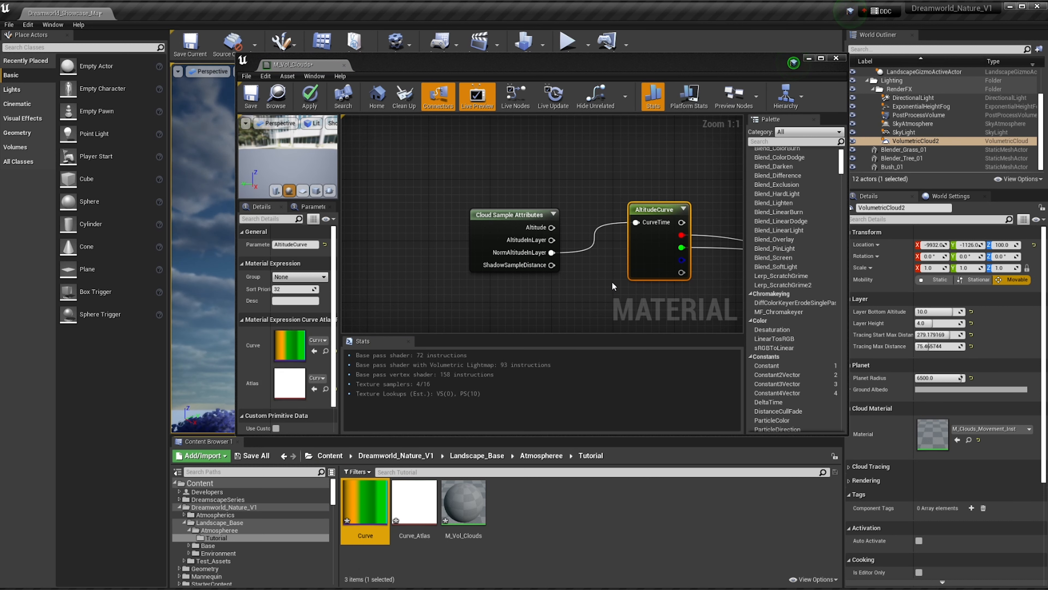
Maximize the M_Vol_Clouds editor, apply the material changes, and bring the material's output node into view
{"action": "right_click_drag", "start_coordinate": [613, 285], "coordinate": [533, 279]}
{"action": "double_click", "coordinate": [439, 68]}
{"action": "scroll", "coordinate": [881, 236], "scroll_direction": "down", "scroll_amount": 7}
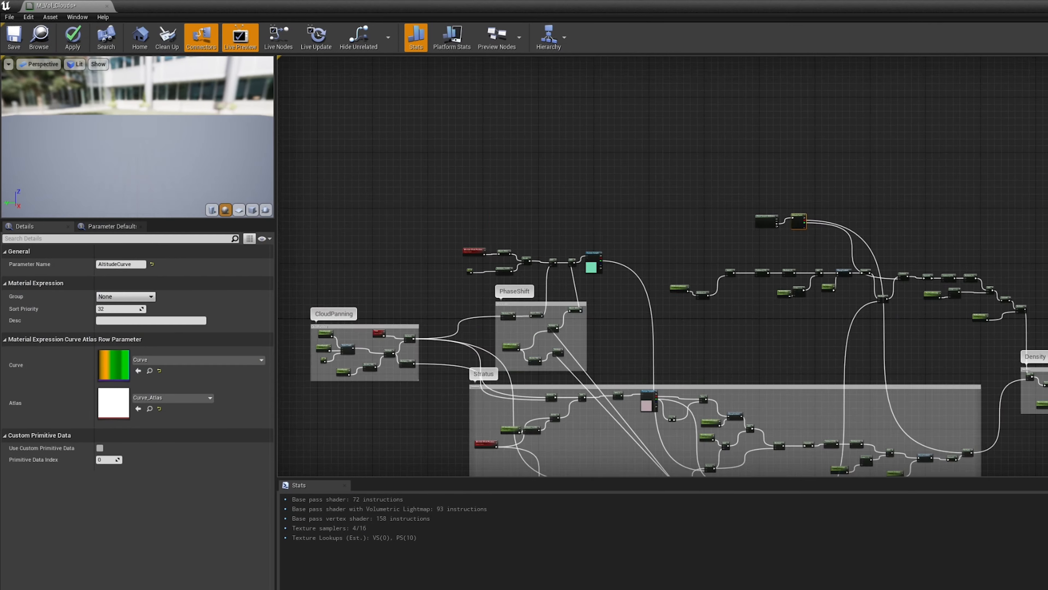
{"action": "right_click_drag", "start_coordinate": [953, 283], "coordinate": [875, 184]}
{"action": "scroll", "coordinate": [871, 183], "scroll_direction": "up", "scroll_amount": 1}
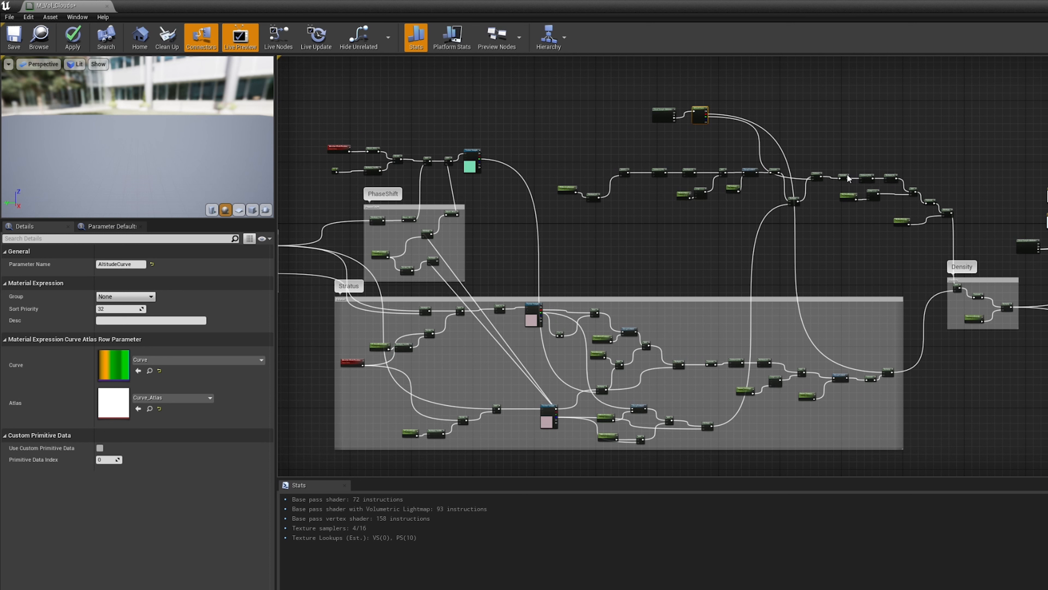
{"action": "left_click", "coordinate": [82, 39]}
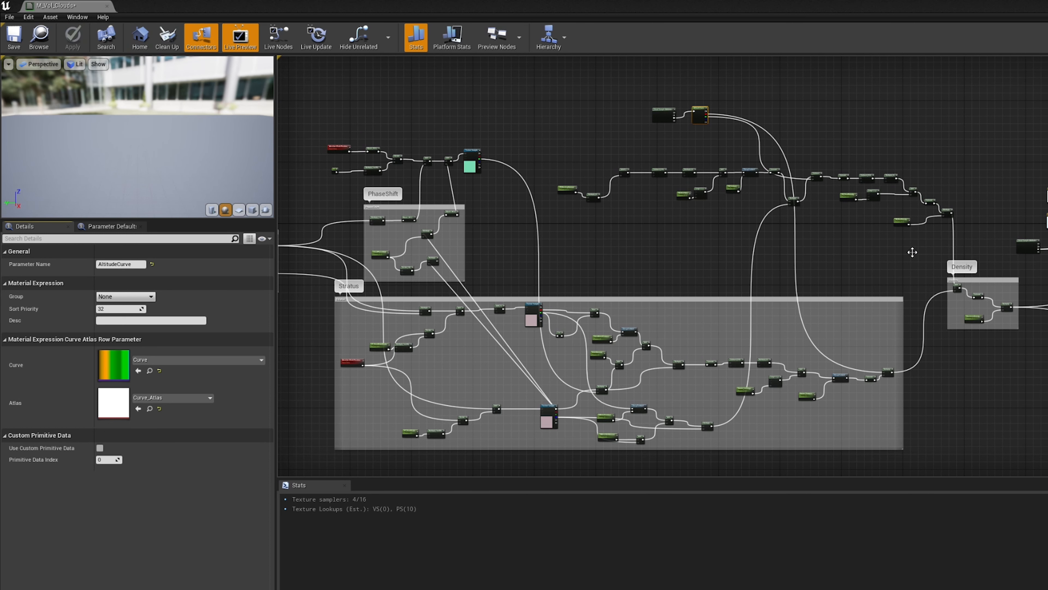
{"action": "right_click_drag", "start_coordinate": [1046, 235], "coordinate": [968, 242]}
{"action": "scroll", "coordinate": [968, 243], "scroll_direction": "up", "scroll_amount": 6}
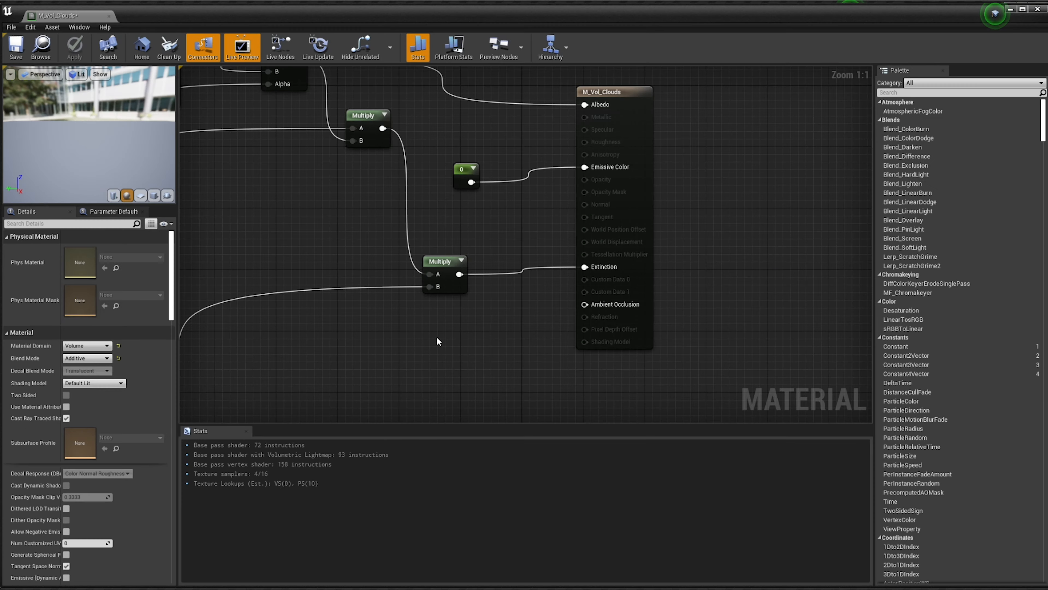
Move the Multiply node feeding Extinction up beside the Multiply node that feeds it
{"action": "scroll", "coordinate": [414, 285], "scroll_direction": "down", "scroll_amount": 4}
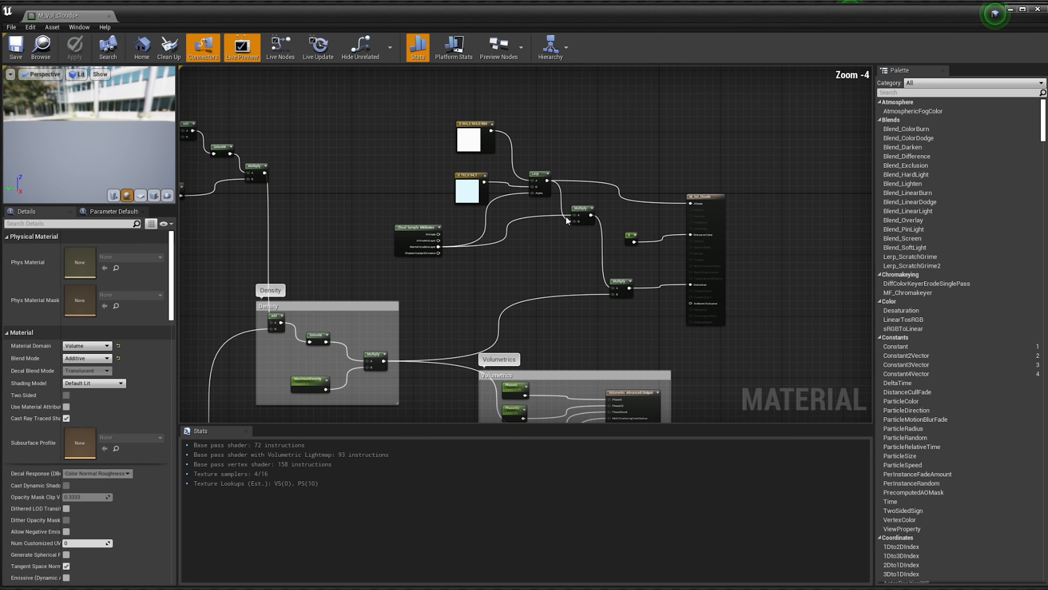
{"action": "left_click_drag", "start_coordinate": [628, 281], "coordinate": [607, 245]}
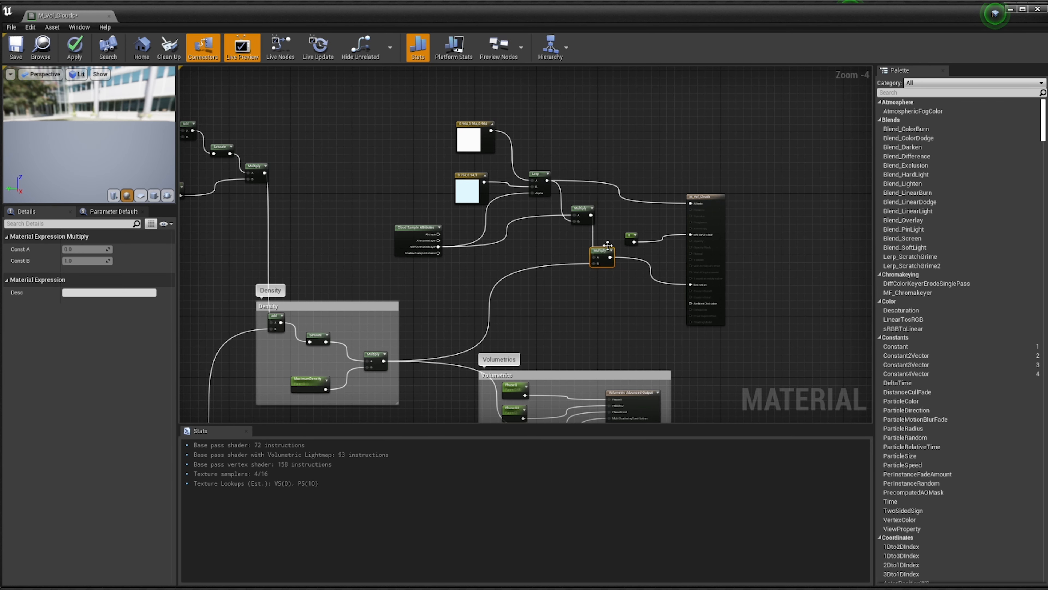
{"action": "left_click_drag", "start_coordinate": [626, 125], "coordinate": [372, 278]}
{"action": "right_click_drag", "start_coordinate": [252, 205], "coordinate": [598, 224]}
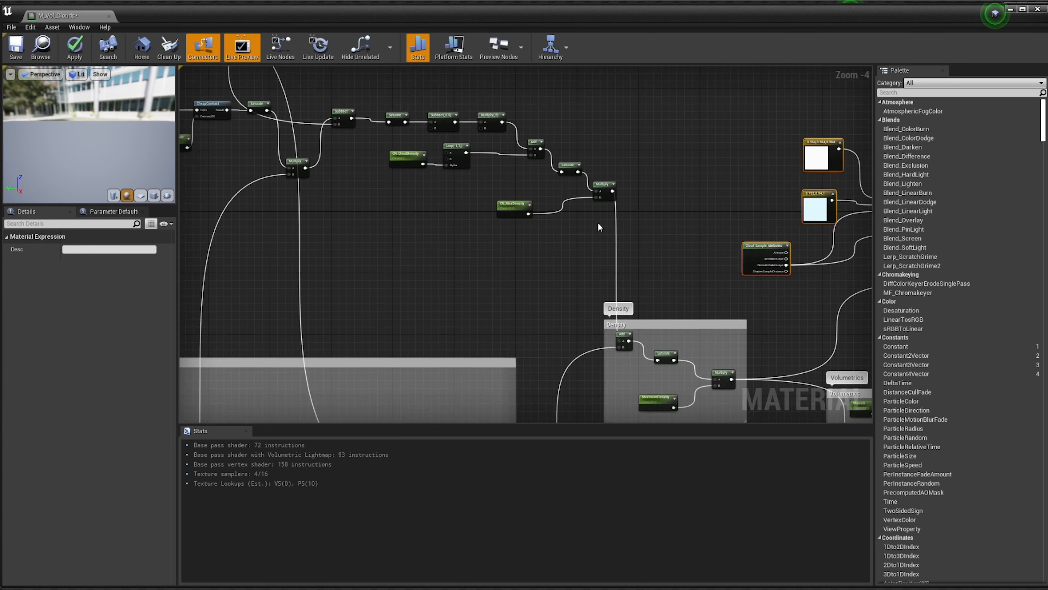
{"action": "scroll", "coordinate": [598, 225], "scroll_direction": "down", "scroll_amount": 2}
{"action": "right_click_drag", "start_coordinate": [446, 232], "coordinate": [654, 249]}
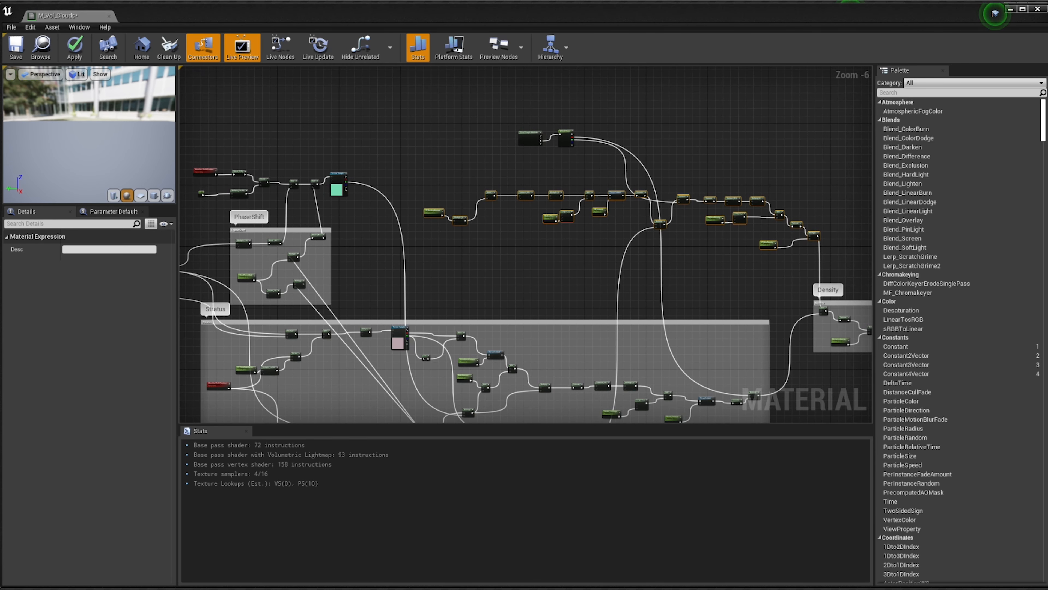
{"action": "mouse_move", "coordinate": [491, 271]}
{"action": "right_mouse_down"}
{"action": "mouse_move", "coordinate": [347, 256]}
{"action": "mouse_move", "coordinate": [379, 242]}
{"action": "right_mouse_up"}
{"action": "right_click_drag", "start_coordinate": [451, 190], "coordinate": [512, 205]}
{"action": "right_click", "coordinate": [517, 199]}
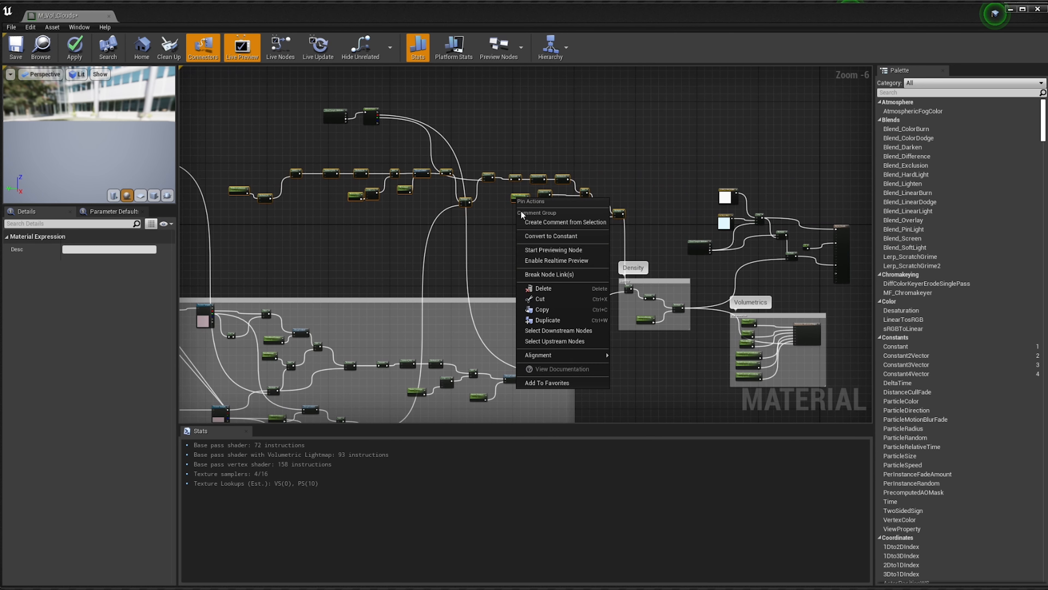
{"action": "left_click", "coordinate": [543, 236]}
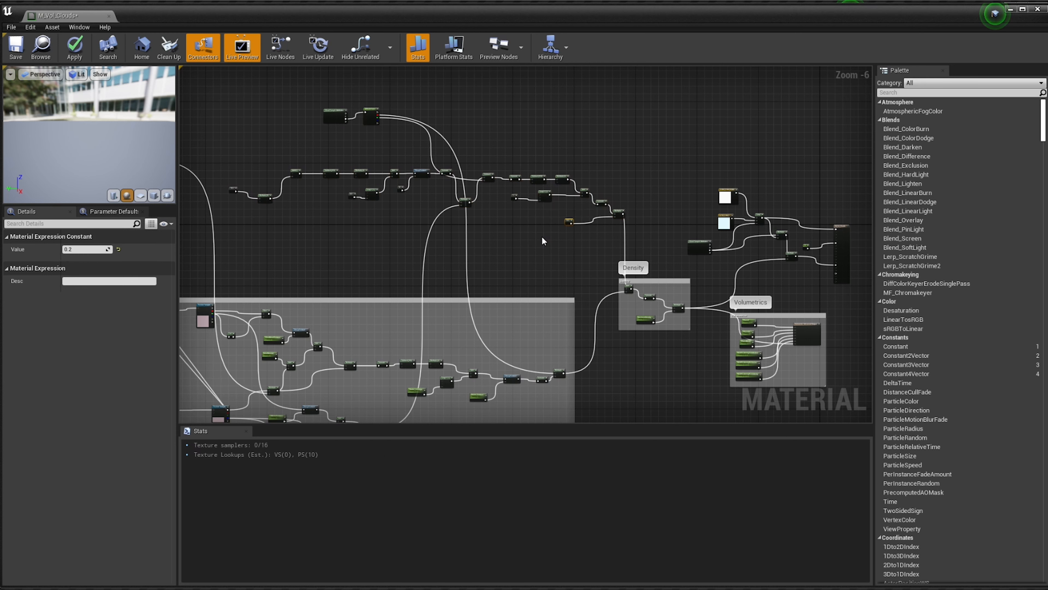
{"action": "scroll", "coordinate": [528, 237], "scroll_direction": "up", "scroll_amount": 2}
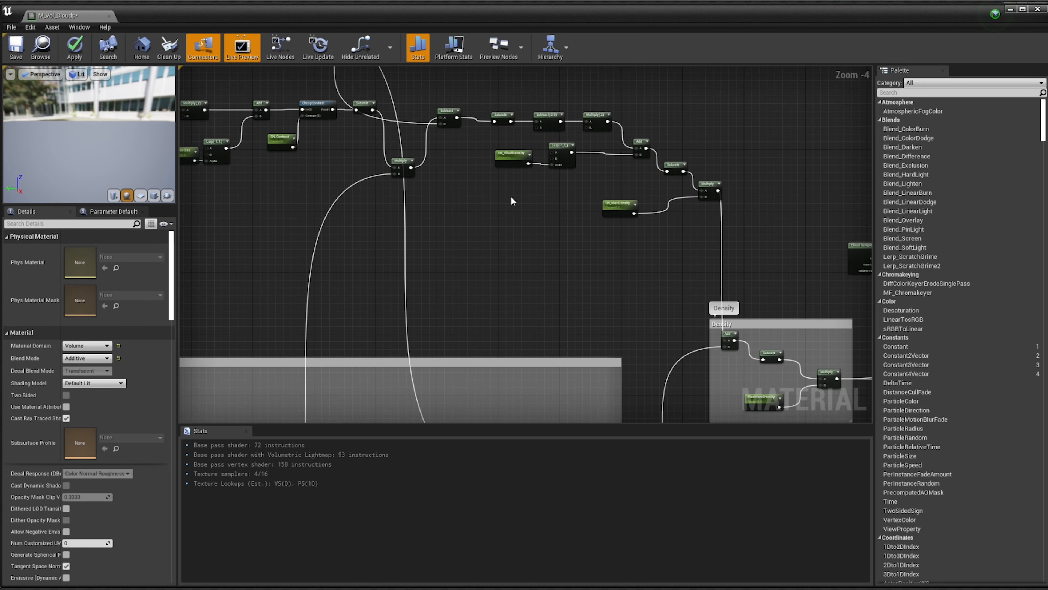
Group the CN node network above Stratus, from CN_BreakupAmount to the final Multiply, in a comment titled "Nimubs"
{"action": "scroll", "coordinate": [509, 215], "scroll_direction": "down", "scroll_amount": 1}
{"action": "right_click_drag", "start_coordinate": [509, 215], "coordinate": [601, 250]}
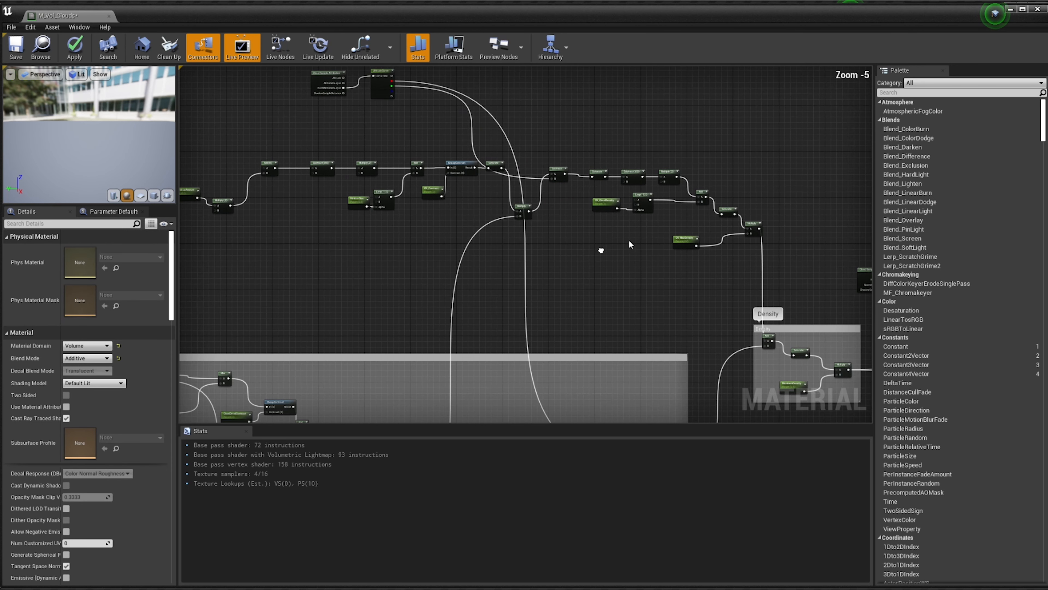
{"action": "left_click_drag", "start_coordinate": [771, 134], "coordinate": [188, 276]}
{"action": "right_click_drag", "start_coordinate": [279, 210], "coordinate": [472, 226]}
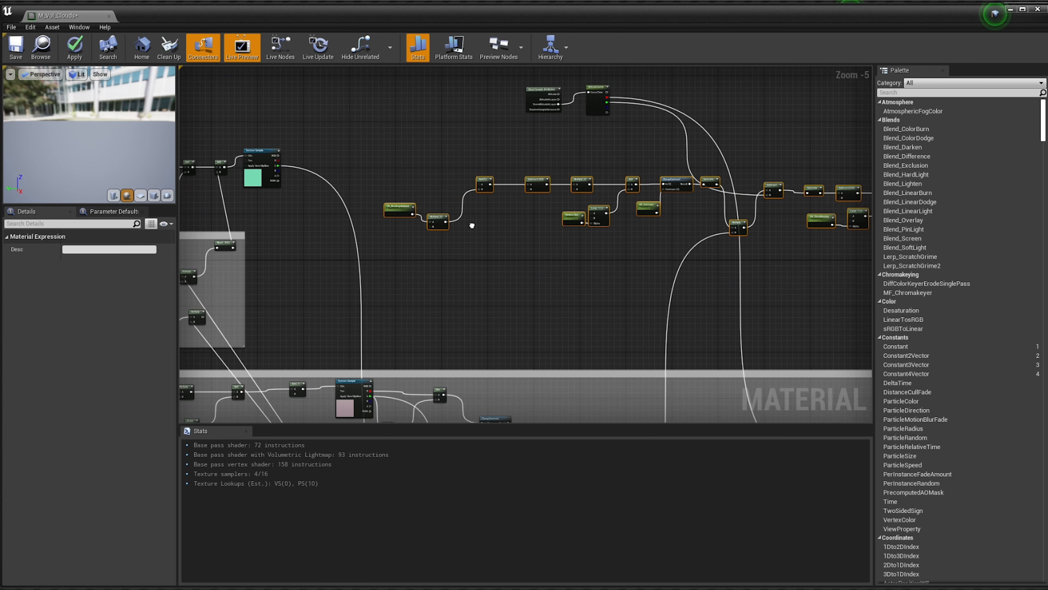
{"action": "right_click", "coordinate": [407, 209]}
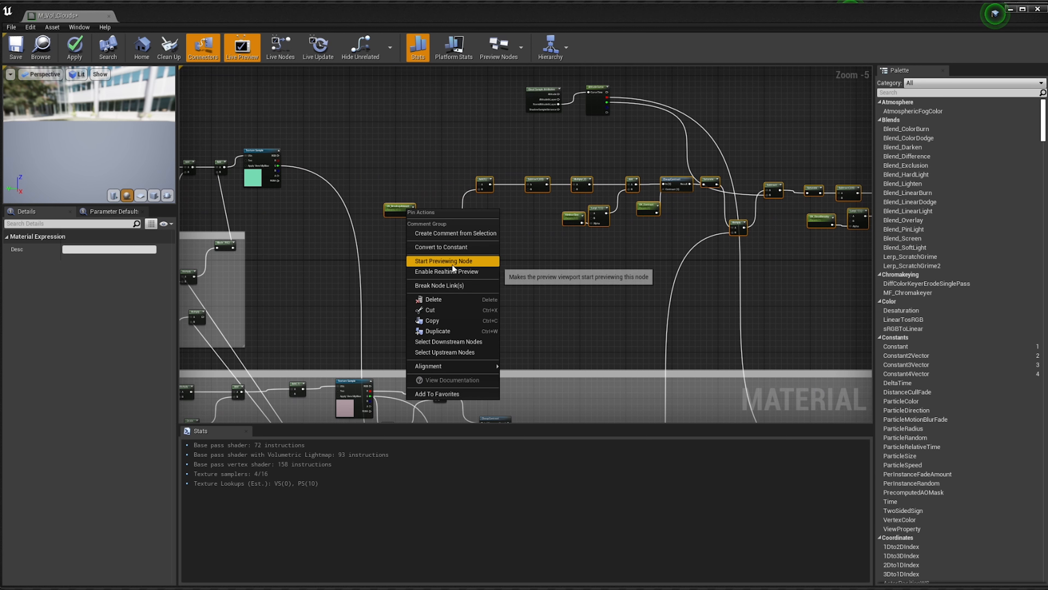
{"action": "left_click", "coordinate": [454, 234]}
{"action": "type", "text": "Nimubs"}
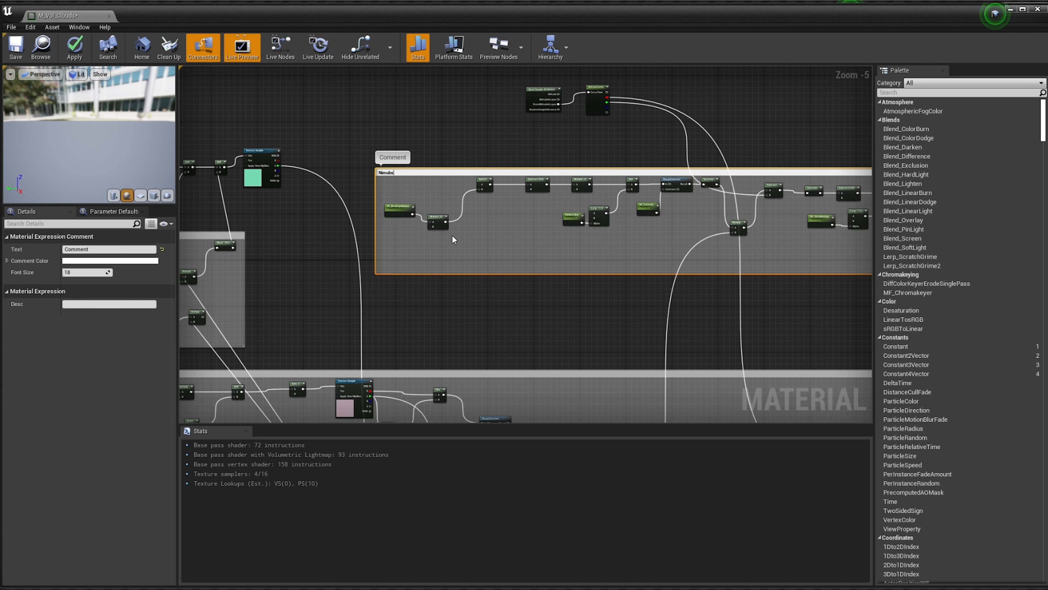
{"action": "key", "text": "Return"}
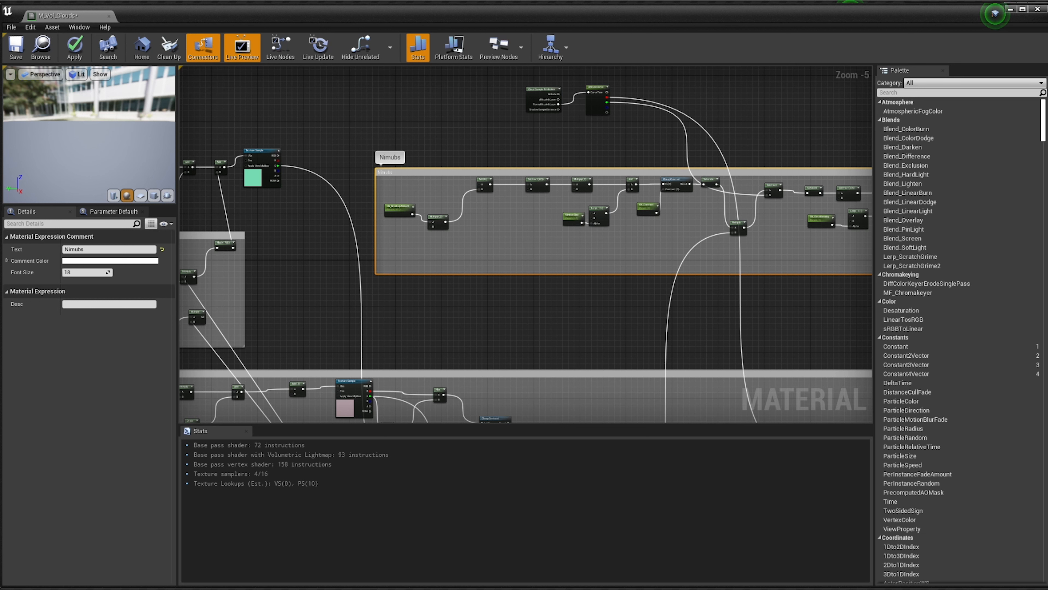
Connect the B output of the Texture Sample before the Nimubs comment to input A of that comment's first Add node
{"action": "scroll", "coordinate": [649, 229], "scroll_direction": "up", "scroll_amount": 6}
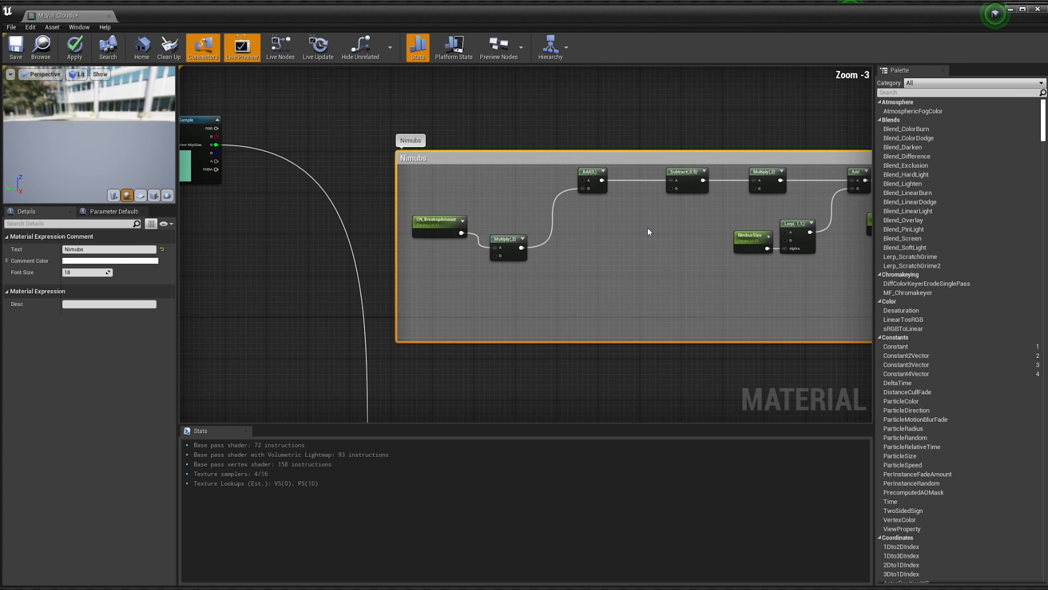
{"action": "left_click", "coordinate": [461, 266]}
{"action": "scroll", "coordinate": [384, 272], "scroll_direction": "down", "scroll_amount": 3}
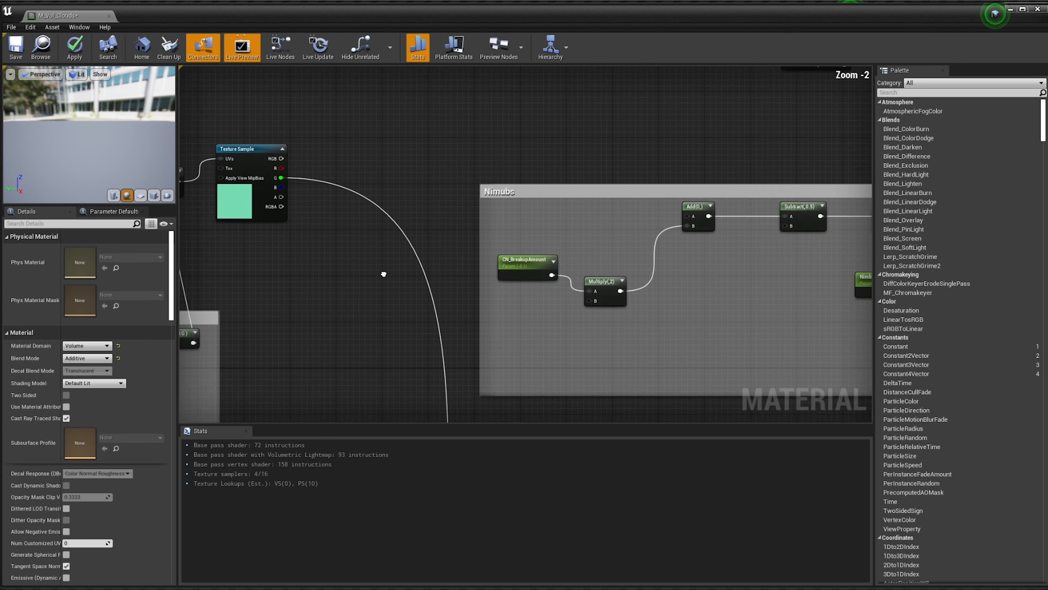
{"action": "left_click_drag", "start_coordinate": [328, 199], "coordinate": [734, 241]}
{"action": "left_click", "coordinate": [341, 225]}
{"action": "right_click_drag", "start_coordinate": [720, 247], "coordinate": [464, 265]}
{"action": "scroll", "coordinate": [497, 251], "scroll_direction": "down", "scroll_amount": 2}
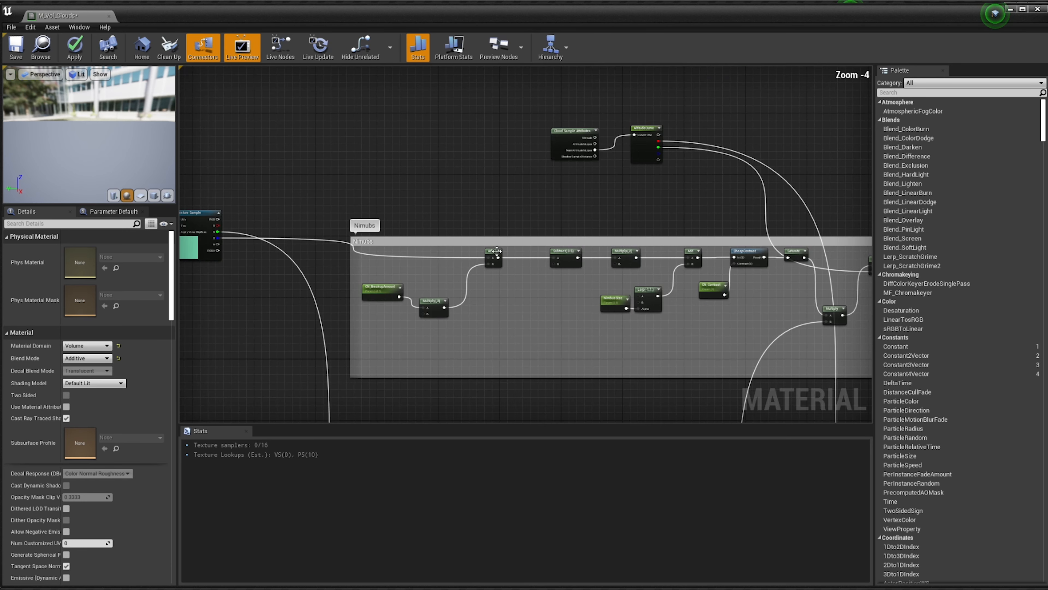
Move the Cloud Sample Attributes and AltitudeCurve nodes together closer to the Nimubs comment
{"action": "right_click_drag", "start_coordinate": [605, 257], "coordinate": [519, 318]}
{"action": "scroll", "coordinate": [537, 240], "scroll_direction": "up", "scroll_amount": 3}
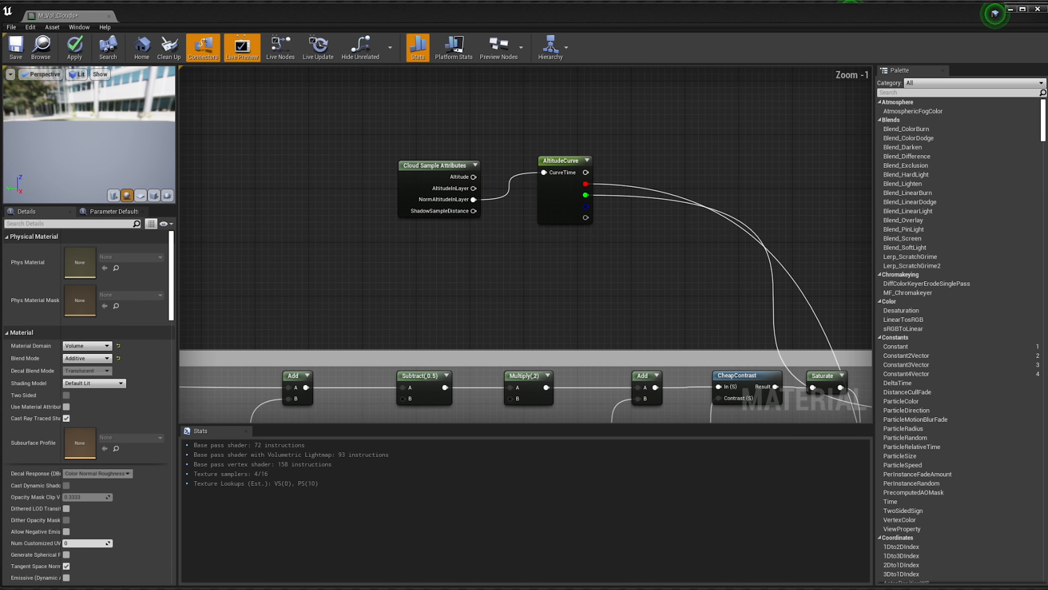
{"action": "left_click_drag", "start_coordinate": [644, 248], "coordinate": [522, 237]}
{"action": "scroll", "coordinate": [720, 334], "scroll_direction": "down", "scroll_amount": 2}
{"action": "right_click_drag", "start_coordinate": [720, 334], "coordinate": [613, 238]}
{"action": "scroll", "coordinate": [541, 118], "scroll_direction": "down", "scroll_amount": 4}
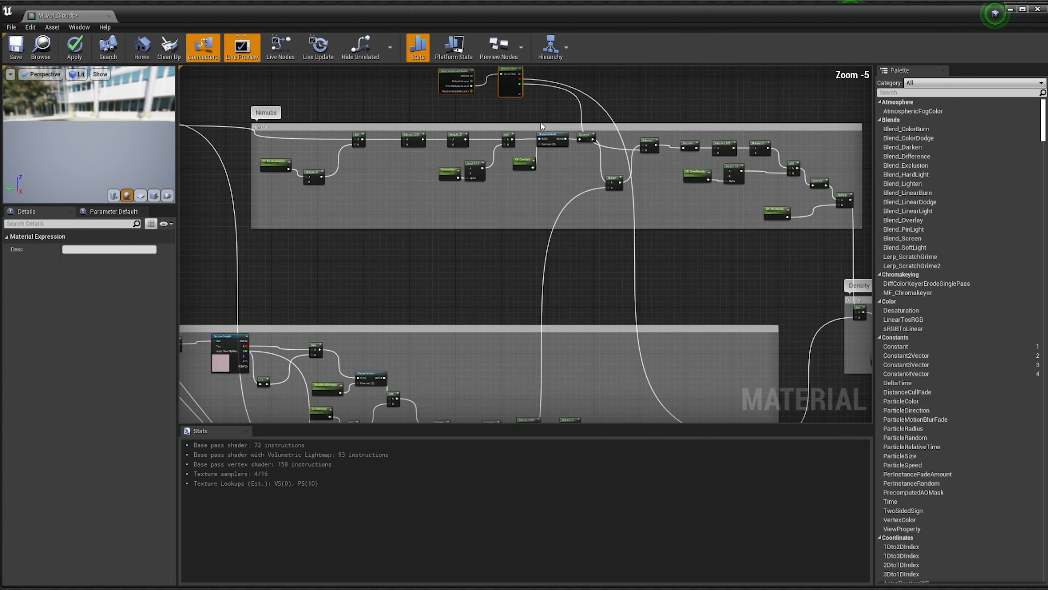
Apply the changes to the M_Vol_Clouds material
{"action": "left_click", "coordinate": [87, 61]}
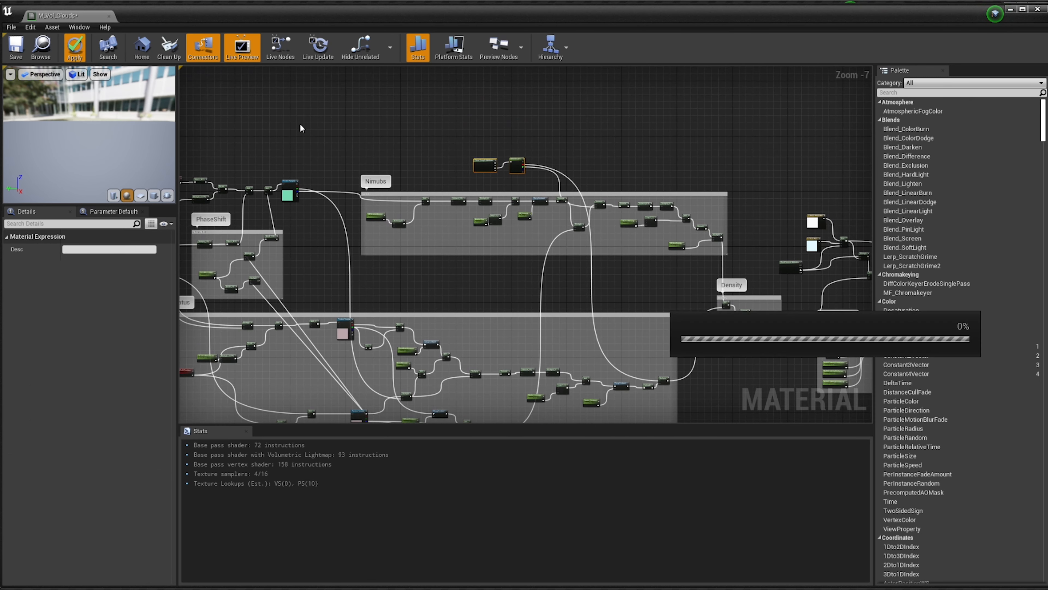
{"action": "right_click_drag", "start_coordinate": [797, 392], "coordinate": [607, 290]}
{"action": "scroll", "coordinate": [606, 291], "scroll_direction": "down", "scroll_amount": 2}
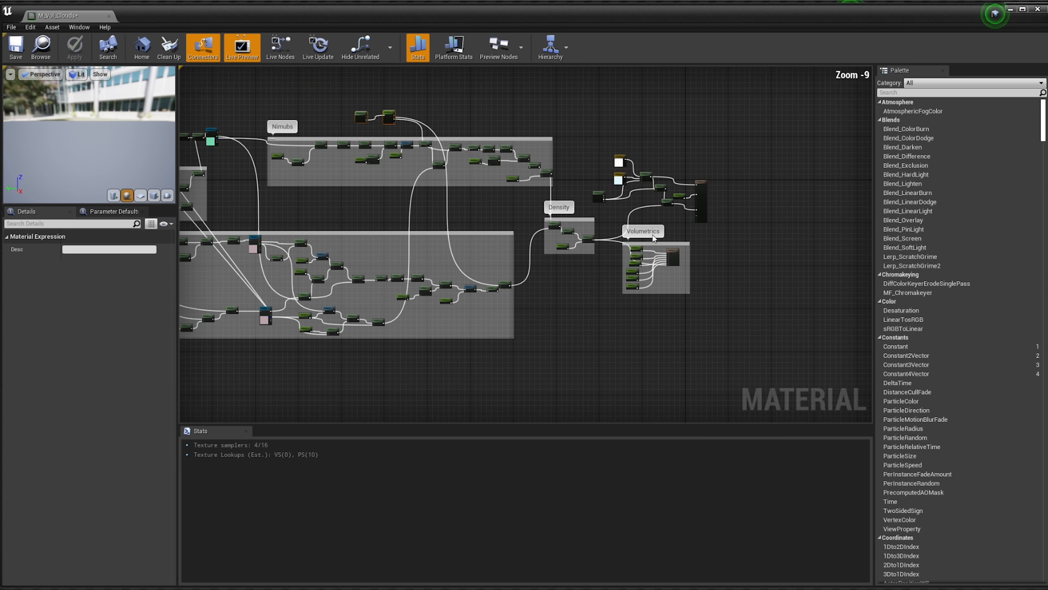
{"action": "right_click_drag", "start_coordinate": [503, 221], "coordinate": [633, 229]}
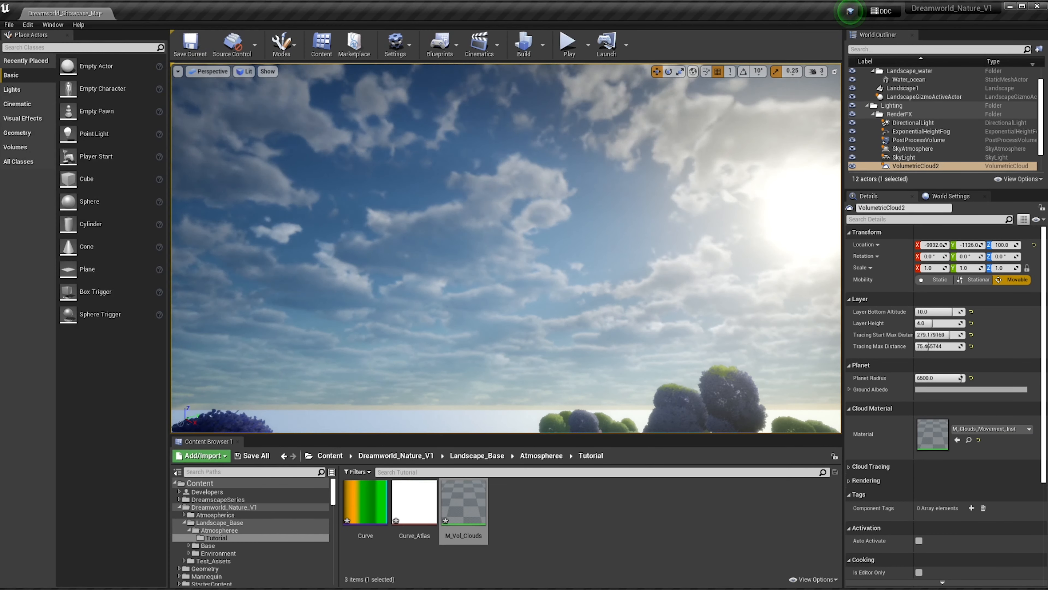
Create a material instance of M_Vol_Clouds in the Tutorial folder, keeping the default name
{"action": "right_click_drag", "start_coordinate": [506, 248], "coordinate": [645, 213]}
{"action": "left_click", "coordinate": [515, 507]}
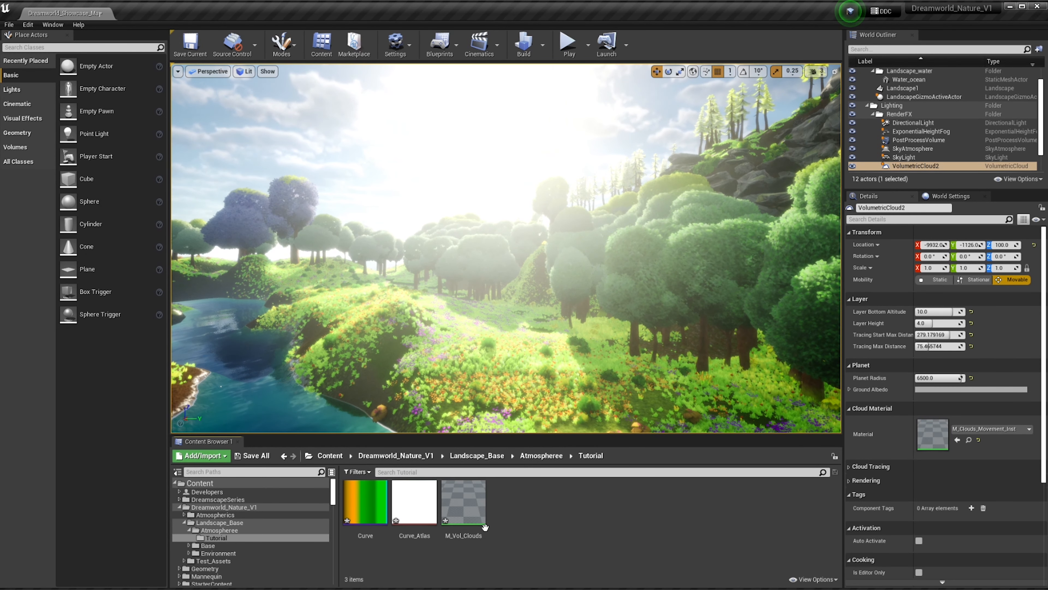
{"action": "right_click", "coordinate": [458, 502]}
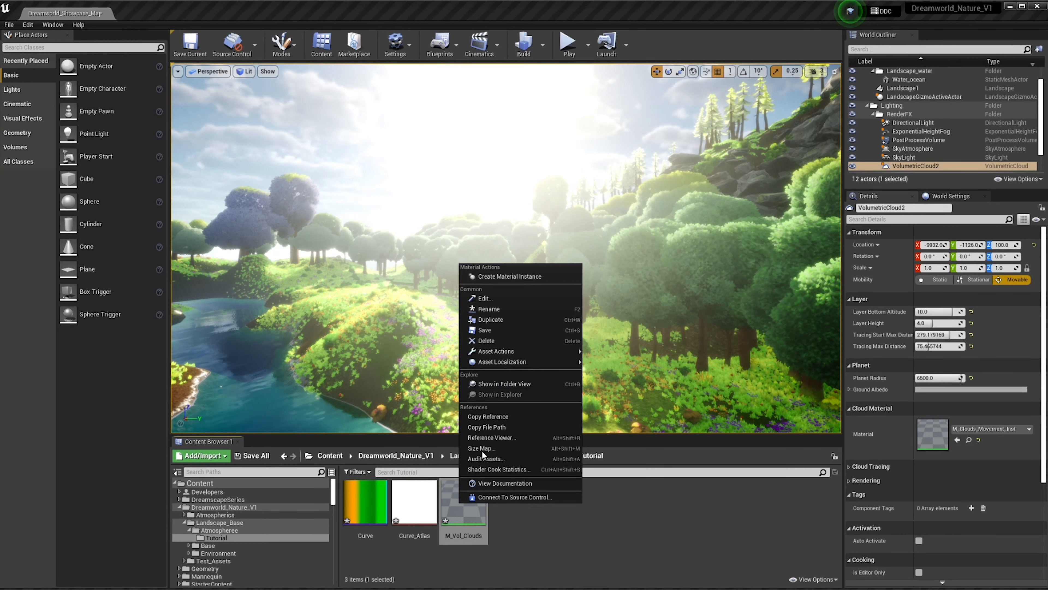
{"action": "left_click", "coordinate": [509, 276]}
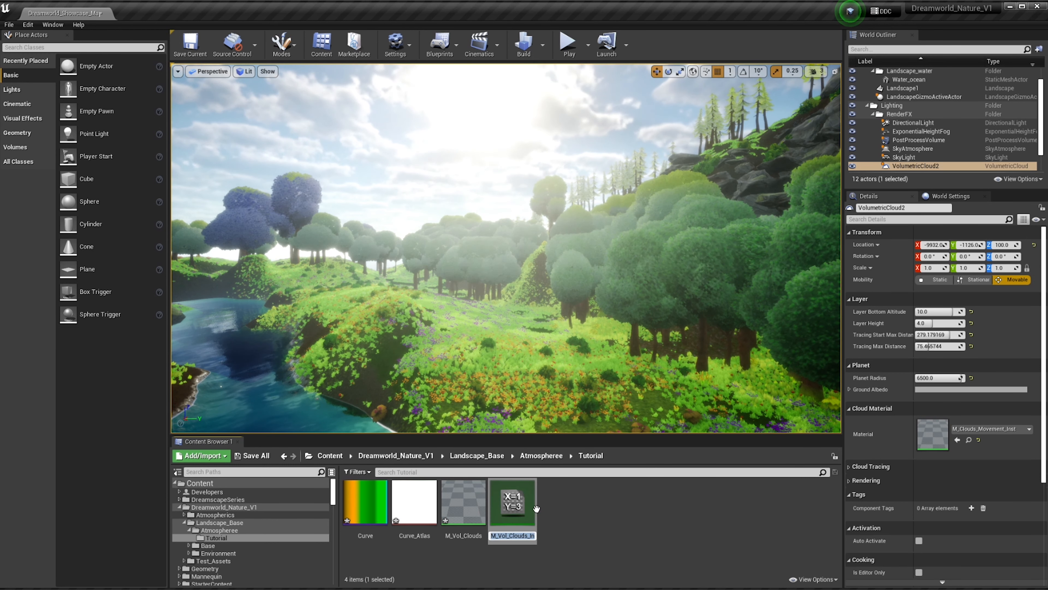
Reset VolumetricCloud2's cloud material to its default, and assign M_Vol_Clouds_Inst to it
{"action": "left_click", "coordinate": [978, 439]}
{"action": "right_click_drag", "start_coordinate": [646, 248], "coordinate": [714, 295]}
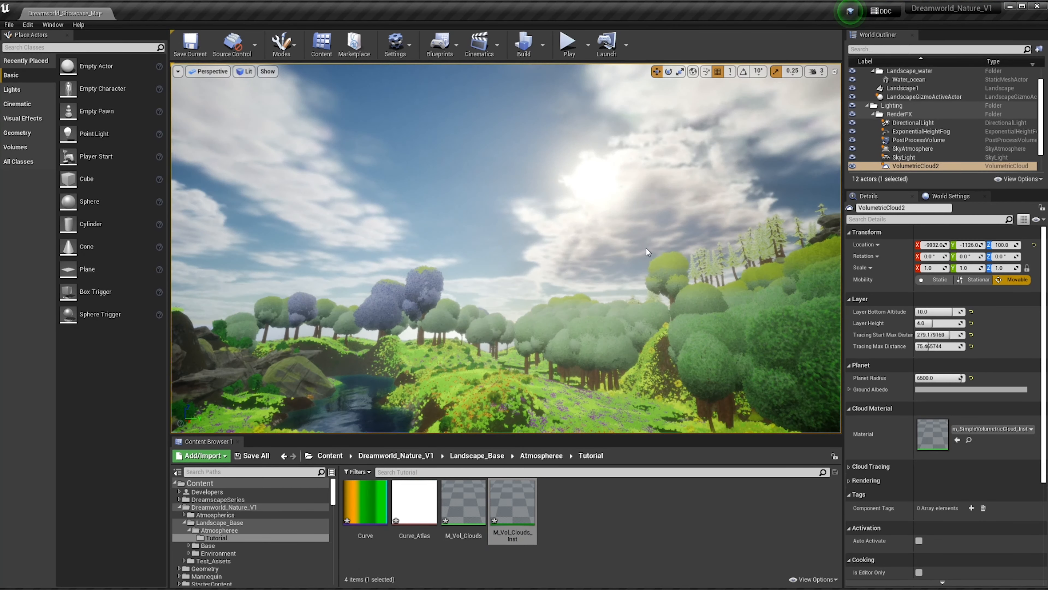
{"action": "right_click_drag", "start_coordinate": [572, 207], "coordinate": [516, 207]}
{"action": "left_click_drag", "start_coordinate": [528, 506], "coordinate": [932, 439]}
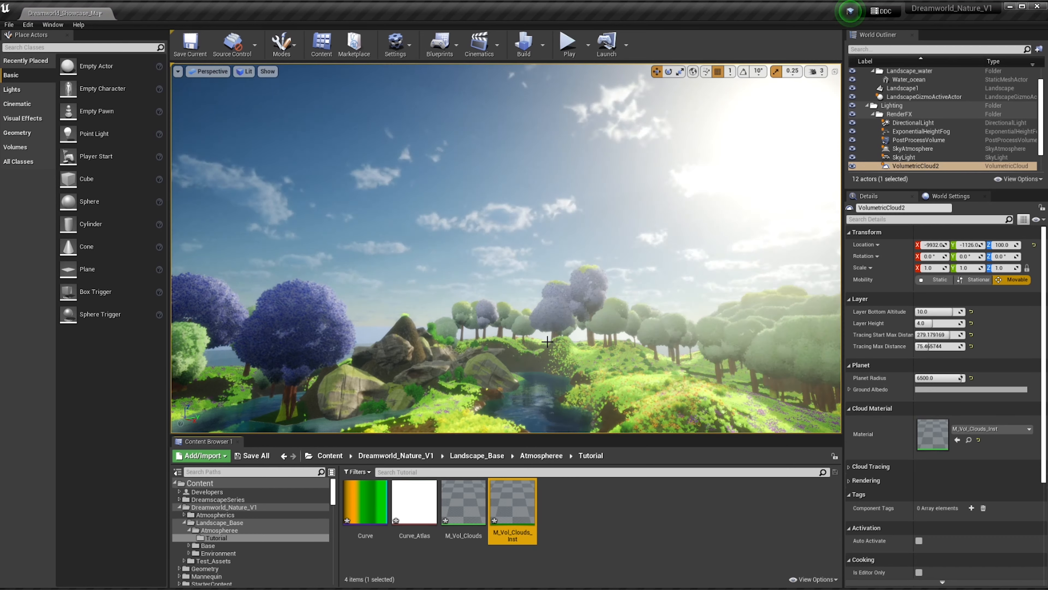
{"action": "right_click_drag", "start_coordinate": [578, 248], "coordinate": [578, 319]}
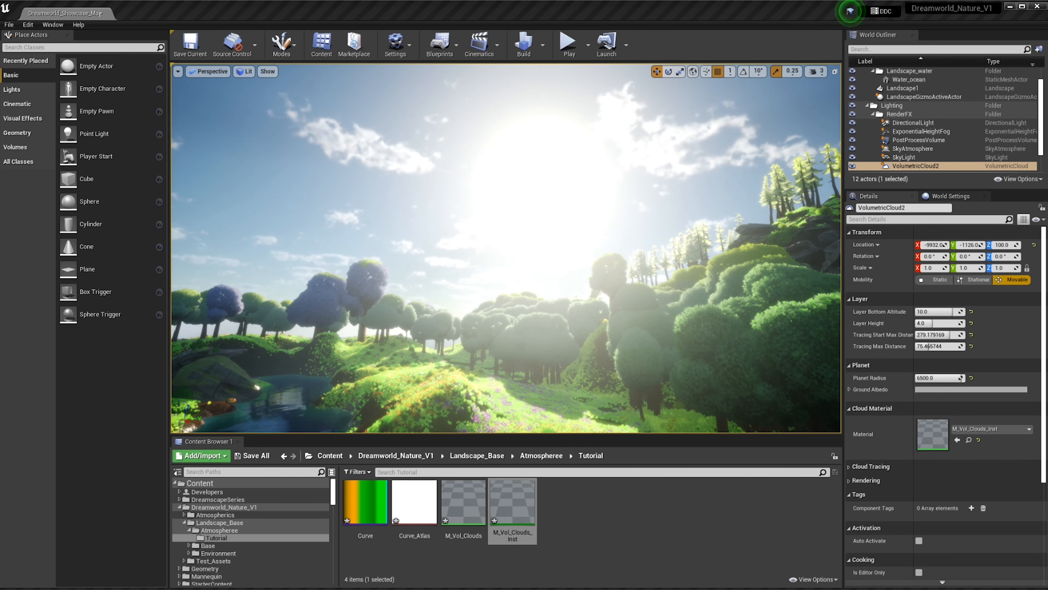
Place the M_Vol_Clouds_Inst editor beside the level viewport, enlarge it to show the full parameter list, and reframe the level on the sky
{"action": "left_click_drag", "start_coordinate": [0, 124], "coordinate": [51, 51]}
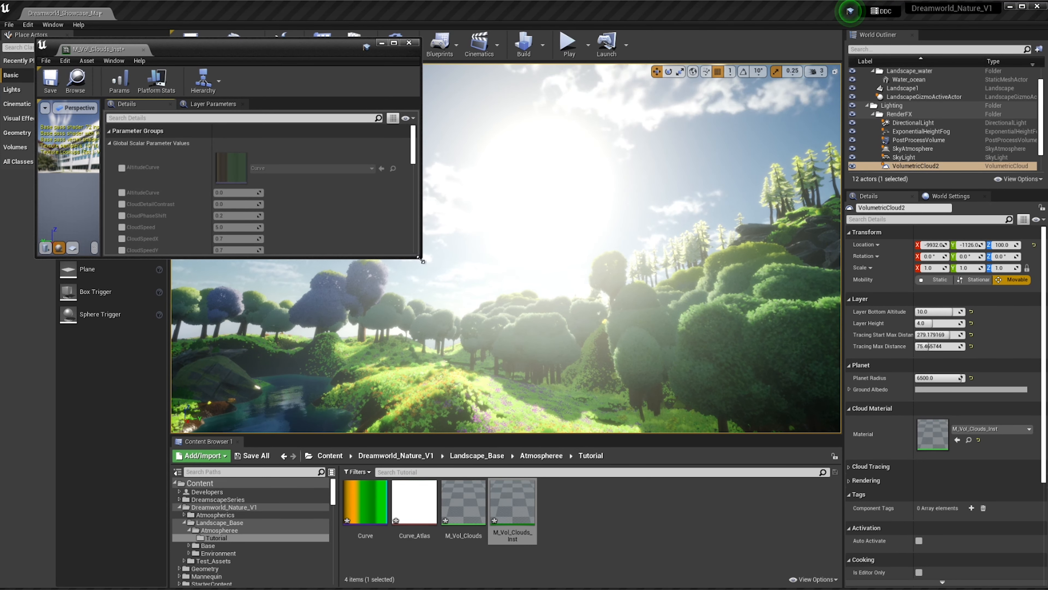
{"action": "left_click_drag", "start_coordinate": [422, 261], "coordinate": [384, 569]}
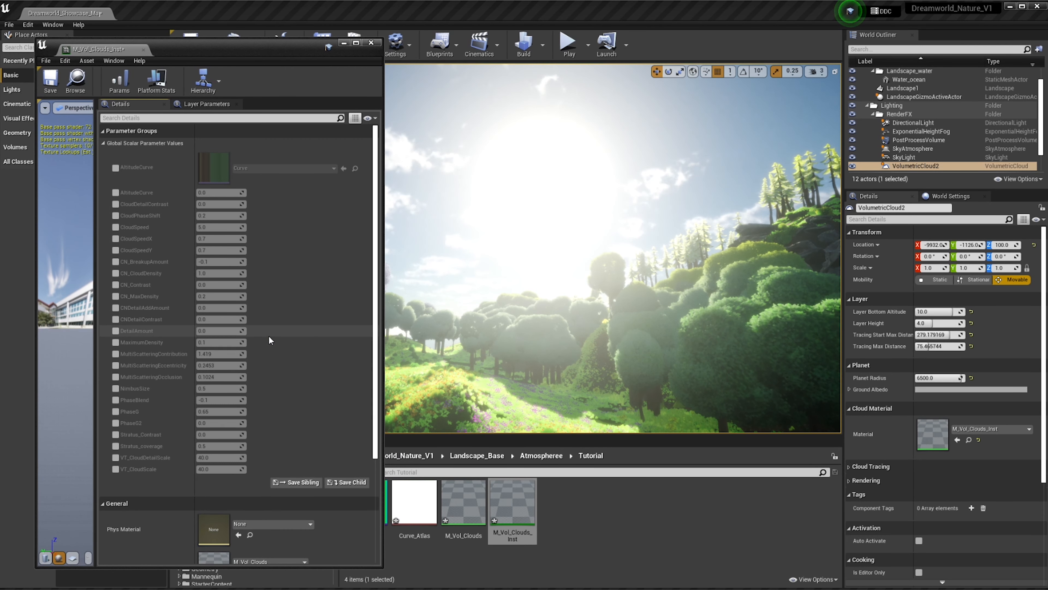
{"action": "right_click_drag", "start_coordinate": [560, 270], "coordinate": [629, 259]}
{"action": "key", "text": "a"}
{"action": "key", "text": "w"}
{"action": "key", "text": "w"}
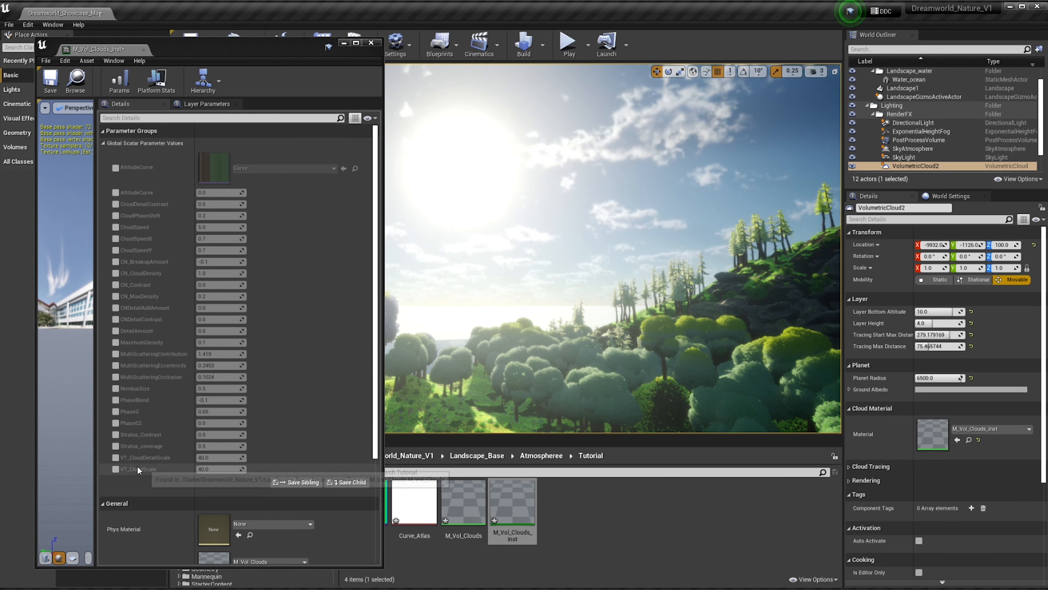
Override CloudSpeed in M_Vol_Clouds_Inst, set it to 1, and view the clouds in the level
{"action": "left_click", "coordinate": [115, 227]}
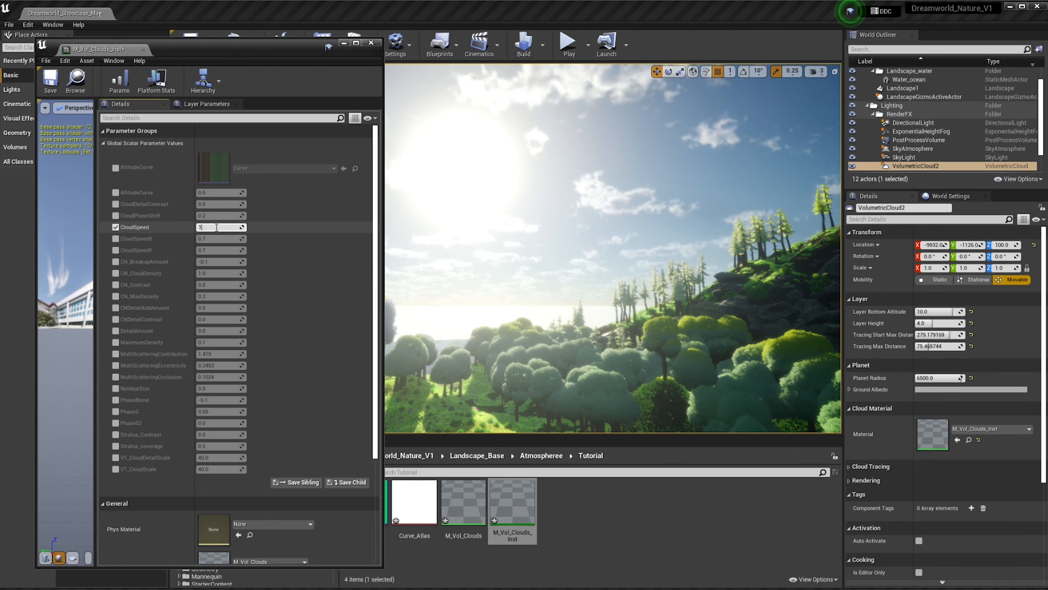
{"action": "key", "text": "Return"}
{"action": "right_click_drag", "start_coordinate": [587, 350], "coordinate": [566, 320]}
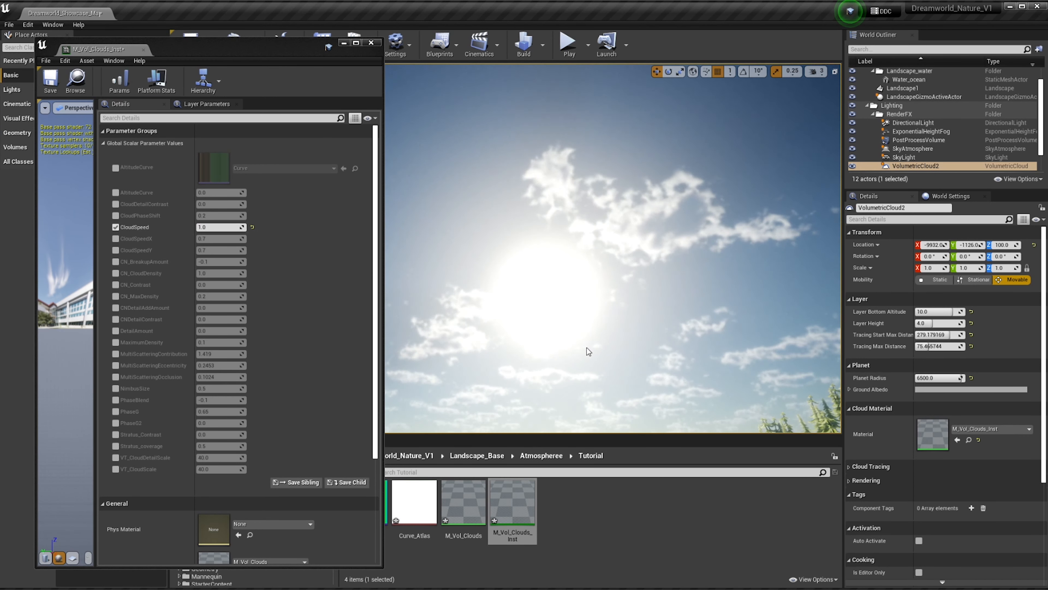
{"action": "right_click_drag", "start_coordinate": [584, 281], "coordinate": [557, 304]}
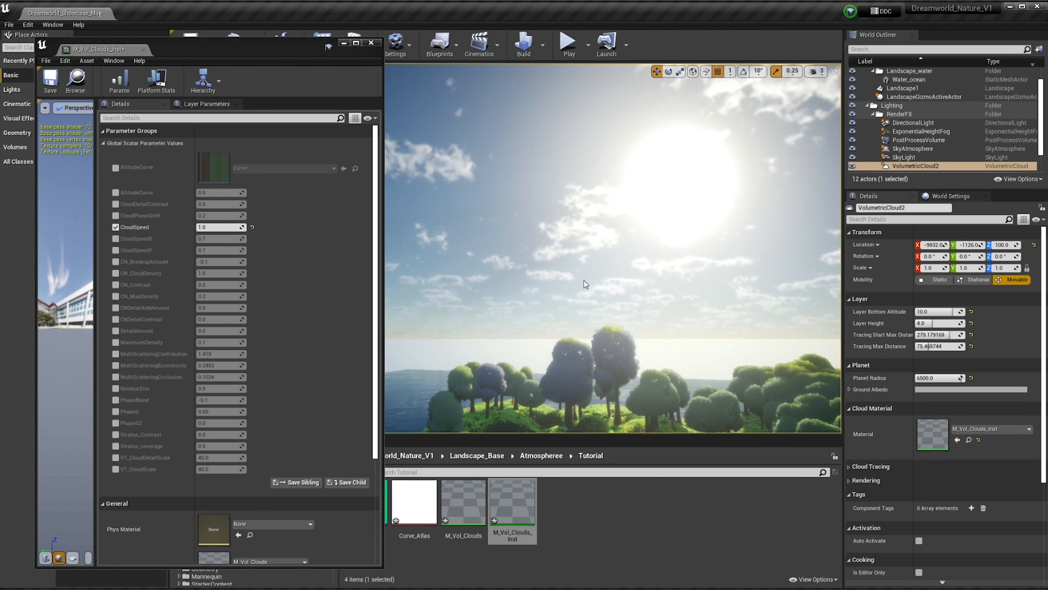
Enable the CN_BreakupAmount override, try a value of 0.1, and undo the value change
{"action": "left_click", "coordinate": [116, 261]}
{"action": "mouse_move", "coordinate": [221, 262]}
{"action": "left_mouse_down"}
{"action": "mouse_move", "coordinate": [240, 262]}
{"action": "mouse_move", "coordinate": [228, 262]}
{"action": "left_mouse_up"}
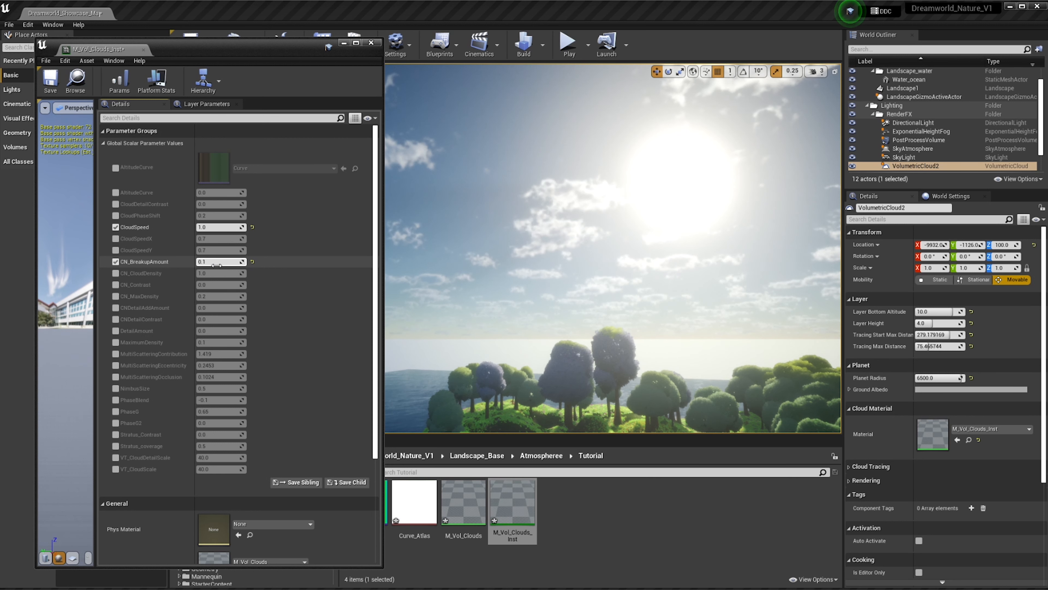
{"action": "key", "text": "ctrl+z"}
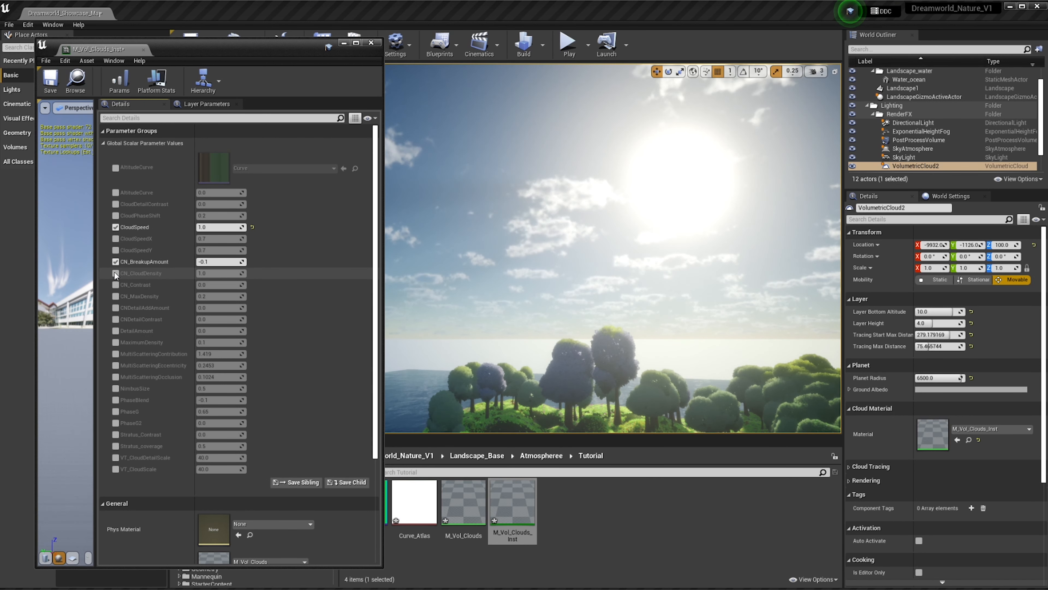
Enable the CN_CloudDensity override and set it to about 0.99
{"action": "left_click", "coordinate": [115, 273]}
{"action": "left_click_drag", "start_coordinate": [207, 273], "coordinate": [211, 273]}
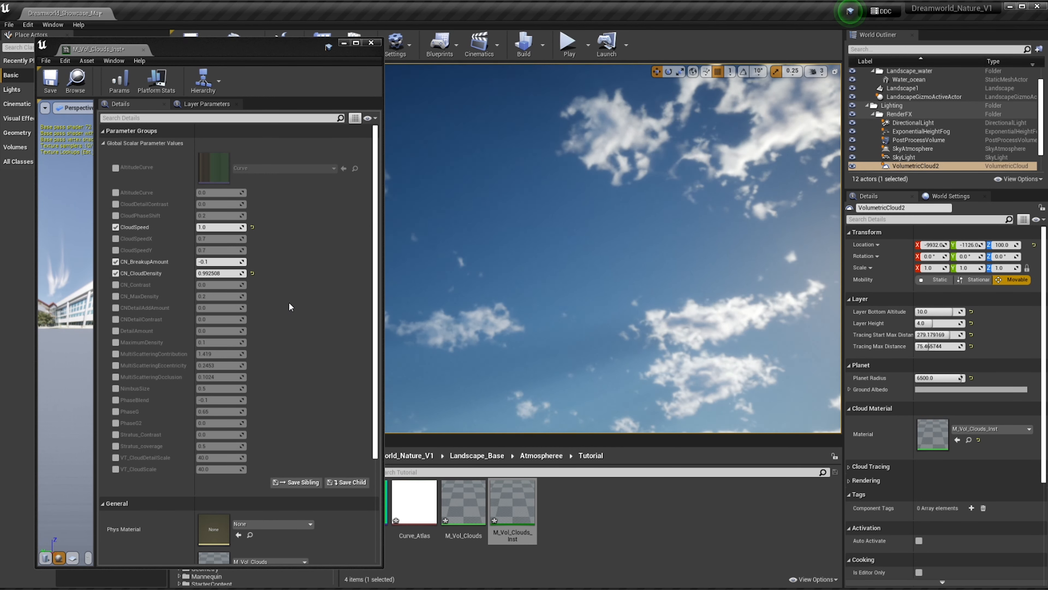
Disable the CN_CloudDensity override, try CN_Contrast at about -6.69 and -0.41, and disable the CN_Contrast override
{"action": "left_click", "coordinate": [115, 273]}
{"action": "left_click", "coordinate": [115, 284]}
{"action": "left_click_drag", "start_coordinate": [215, 284], "coordinate": [198, 285]}
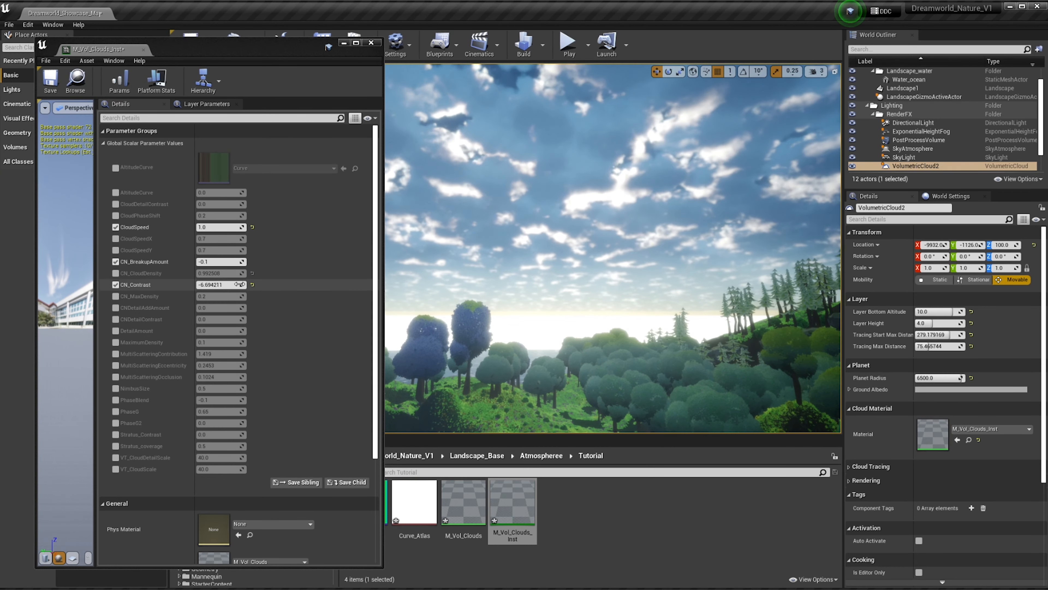
{"action": "left_click_drag", "start_coordinate": [214, 285], "coordinate": [225, 285]}
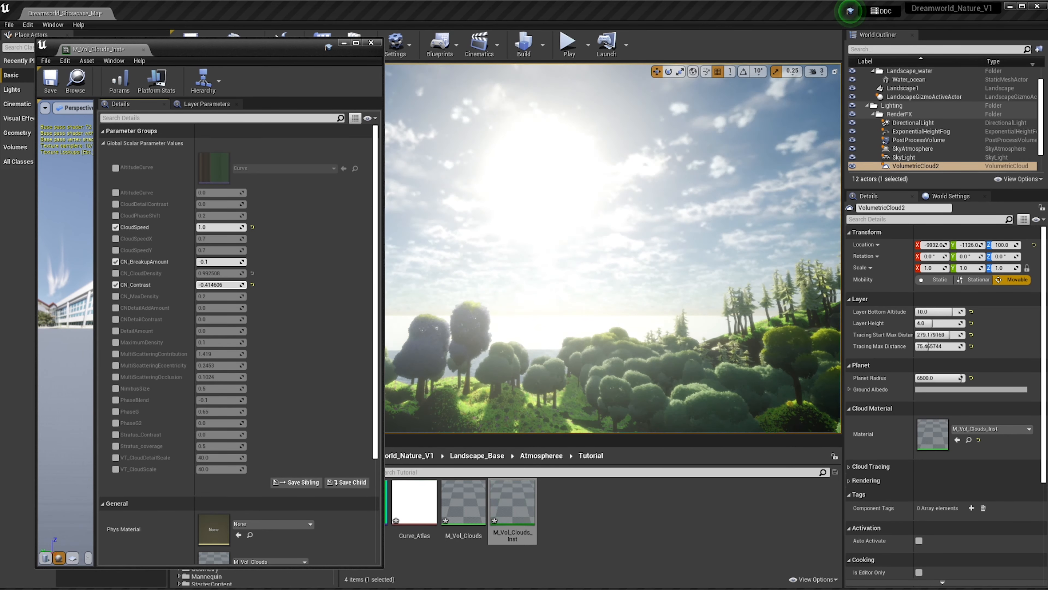
{"action": "left_click", "coordinate": [116, 284]}
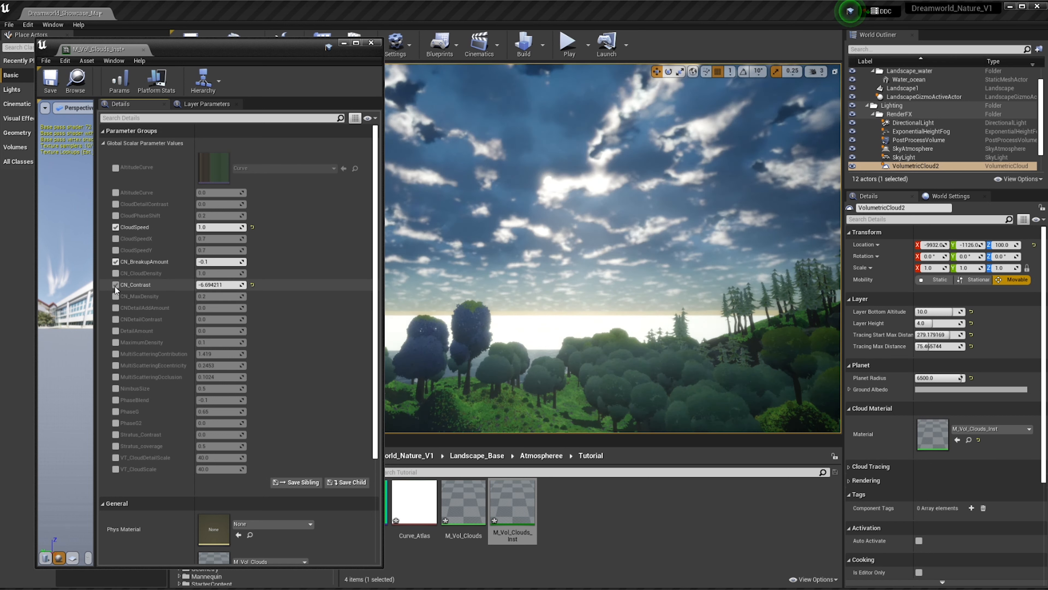
Override CN_MaxDensity, trying about 13.38 and -2.95, and re-enable CN_Contrast to try a value of about -6.02
{"action": "left_click", "coordinate": [116, 297]}
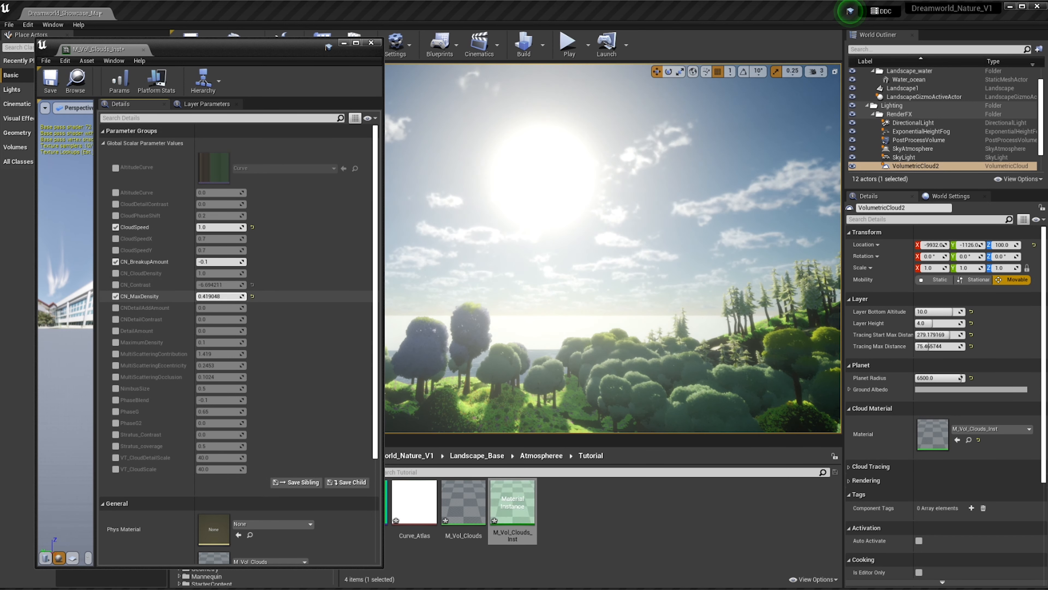
{"action": "left_click_drag", "start_coordinate": [219, 296], "coordinate": [232, 296]}
{"action": "right_click_drag", "start_coordinate": [433, 282], "coordinate": [406, 276]}
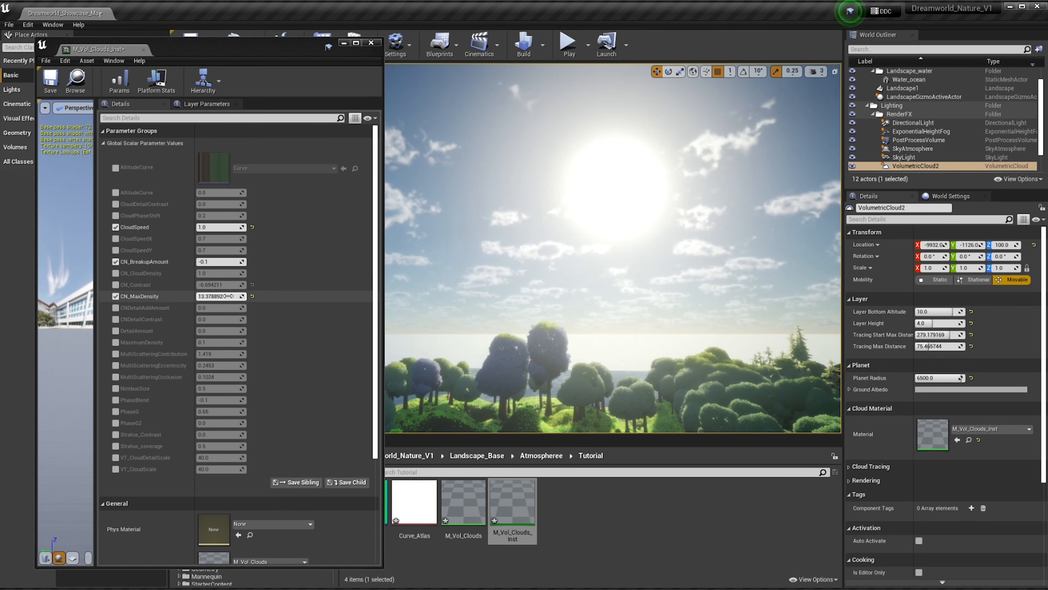
{"action": "left_click_drag", "start_coordinate": [231, 296], "coordinate": [248, 297]}
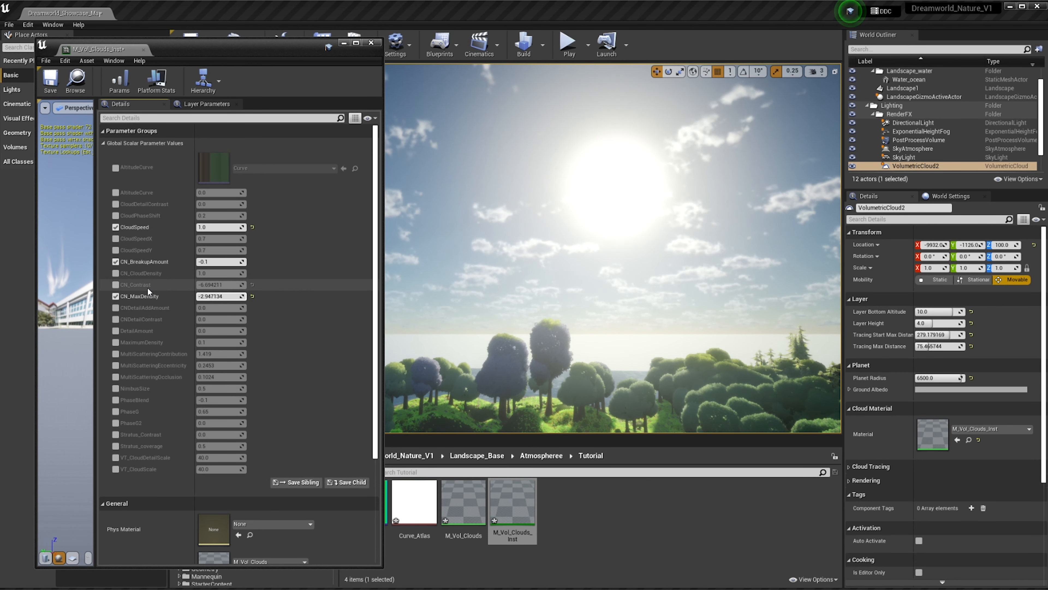
{"action": "left_click", "coordinate": [116, 285]}
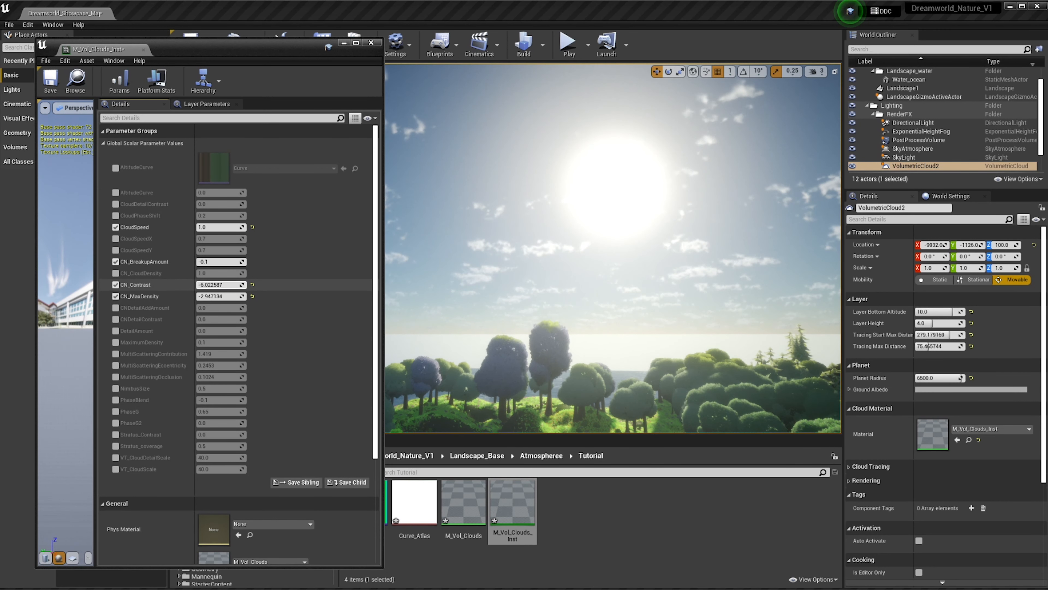
{"action": "left_click_drag", "start_coordinate": [221, 285], "coordinate": [197, 296]}
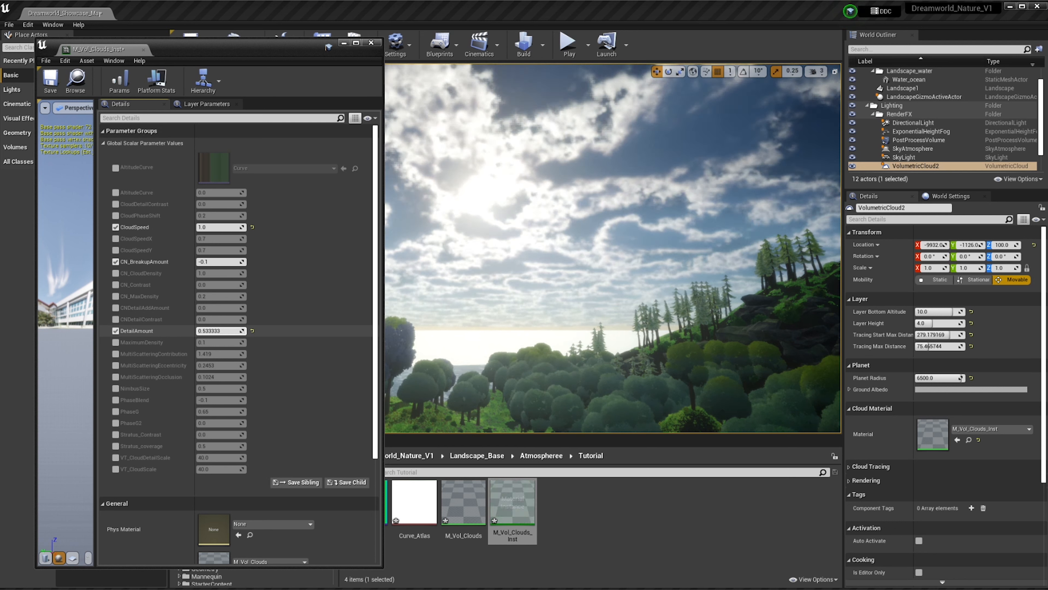
Set the overridden DetailAmount to about 0.58 and view the clouds in another direction
{"action": "left_click_drag", "start_coordinate": [215, 331], "coordinate": [223, 331]}
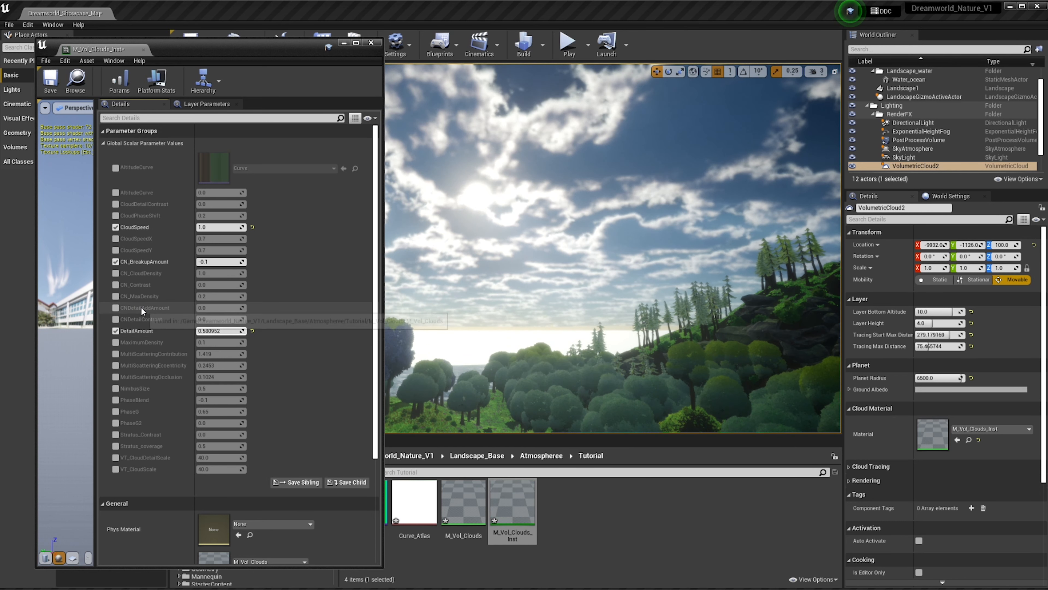
{"action": "right_click_drag", "start_coordinate": [735, 291], "coordinate": [651, 273]}
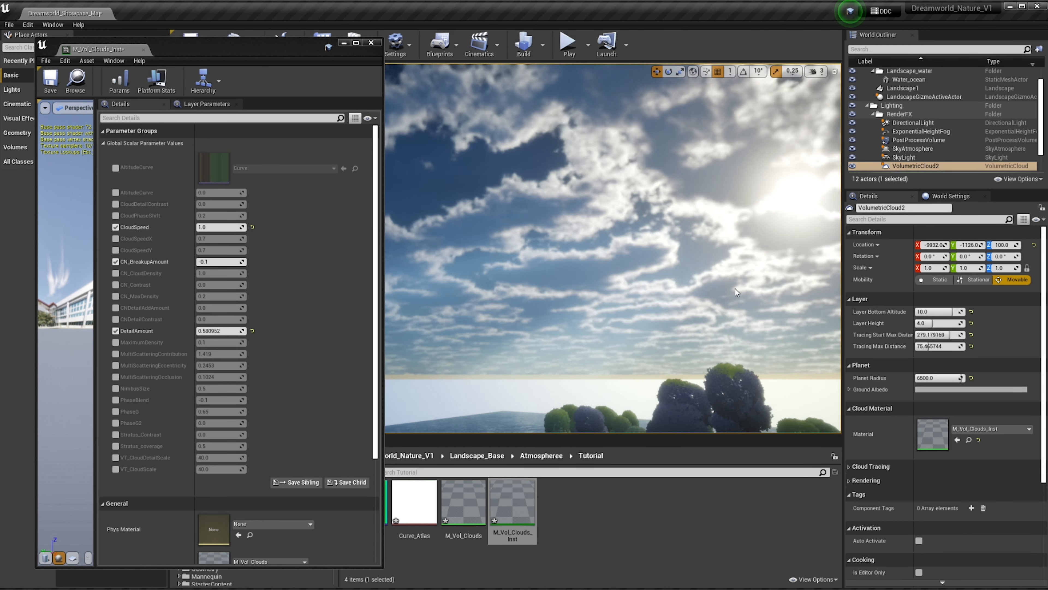
Re-enable the CN_CloudDensity override and set it to about 1.27
{"action": "left_click", "coordinate": [114, 273]}
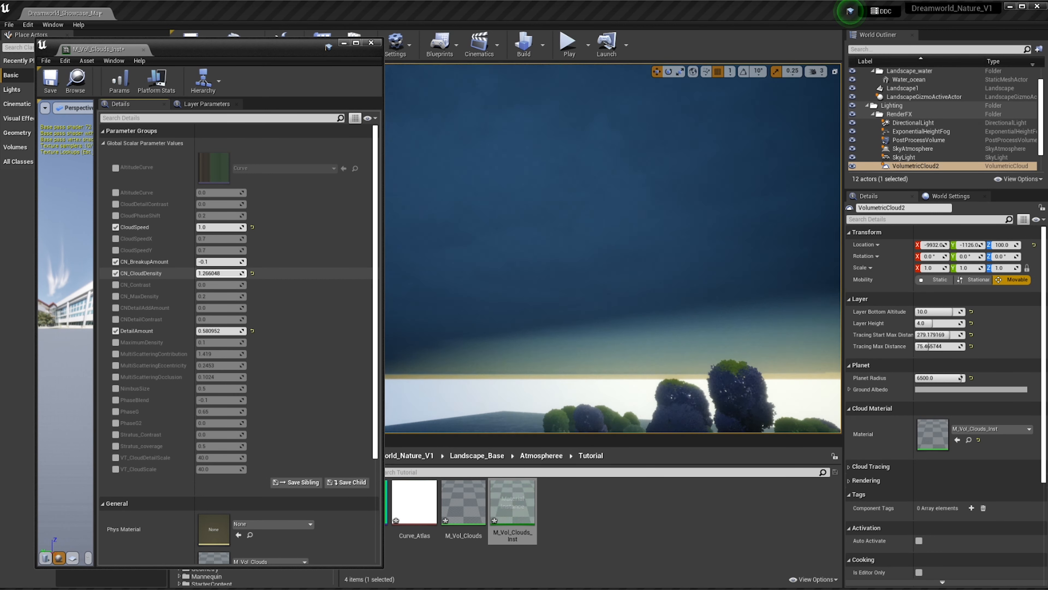